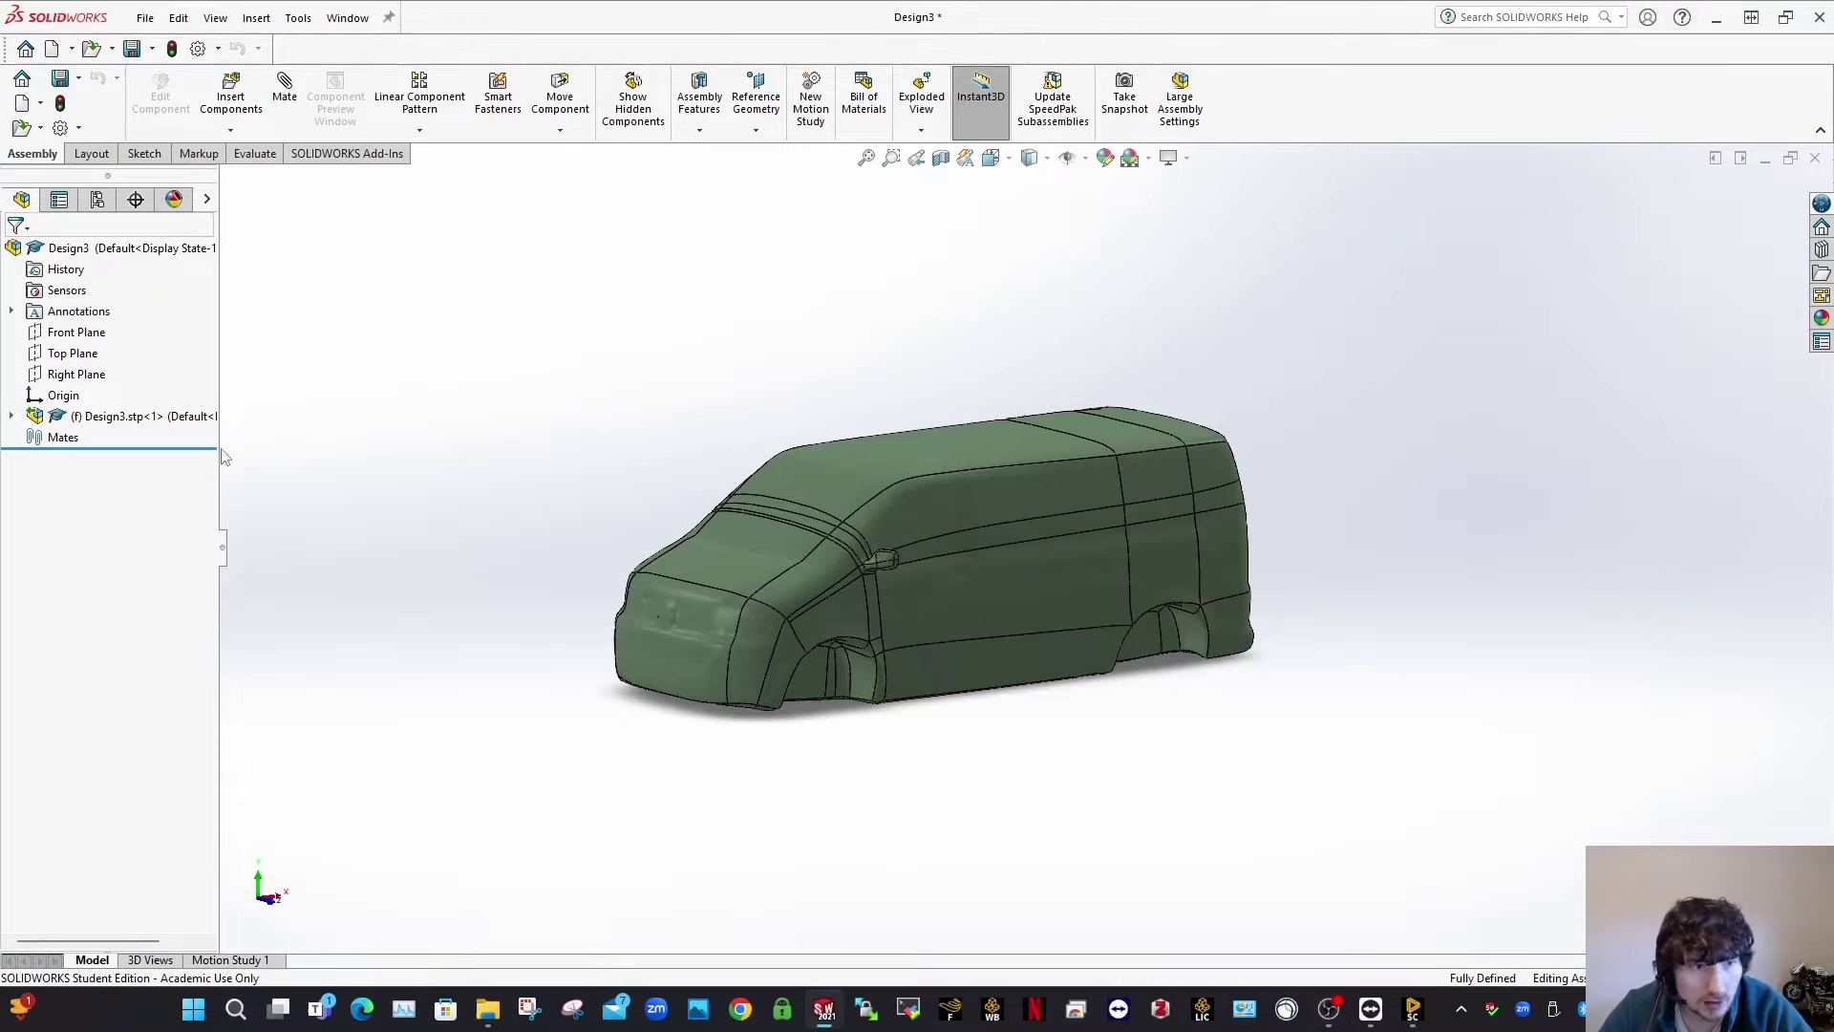
Step: Set the van to the Front view and start a sketch on the Front Plane
scroll(885, 609, down, 5)
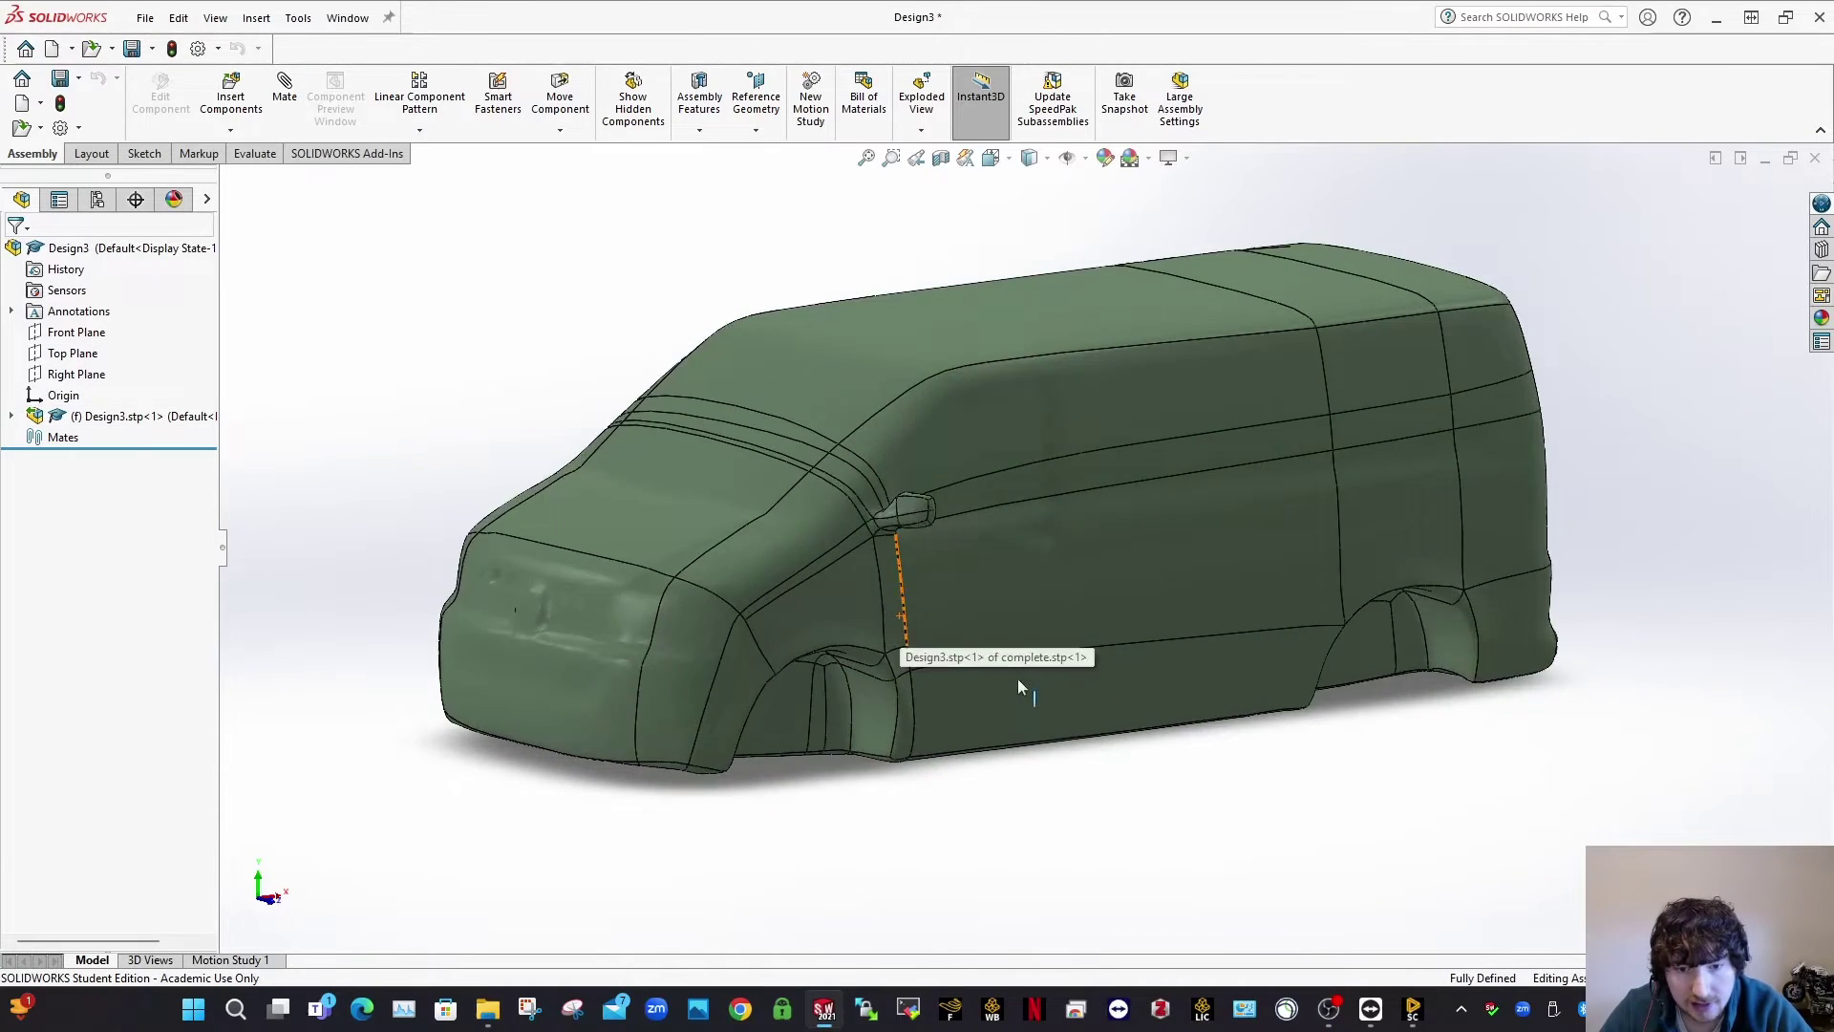
middle_drag(1018, 678, 1281, 803)
scroll(1114, 749, up, 4)
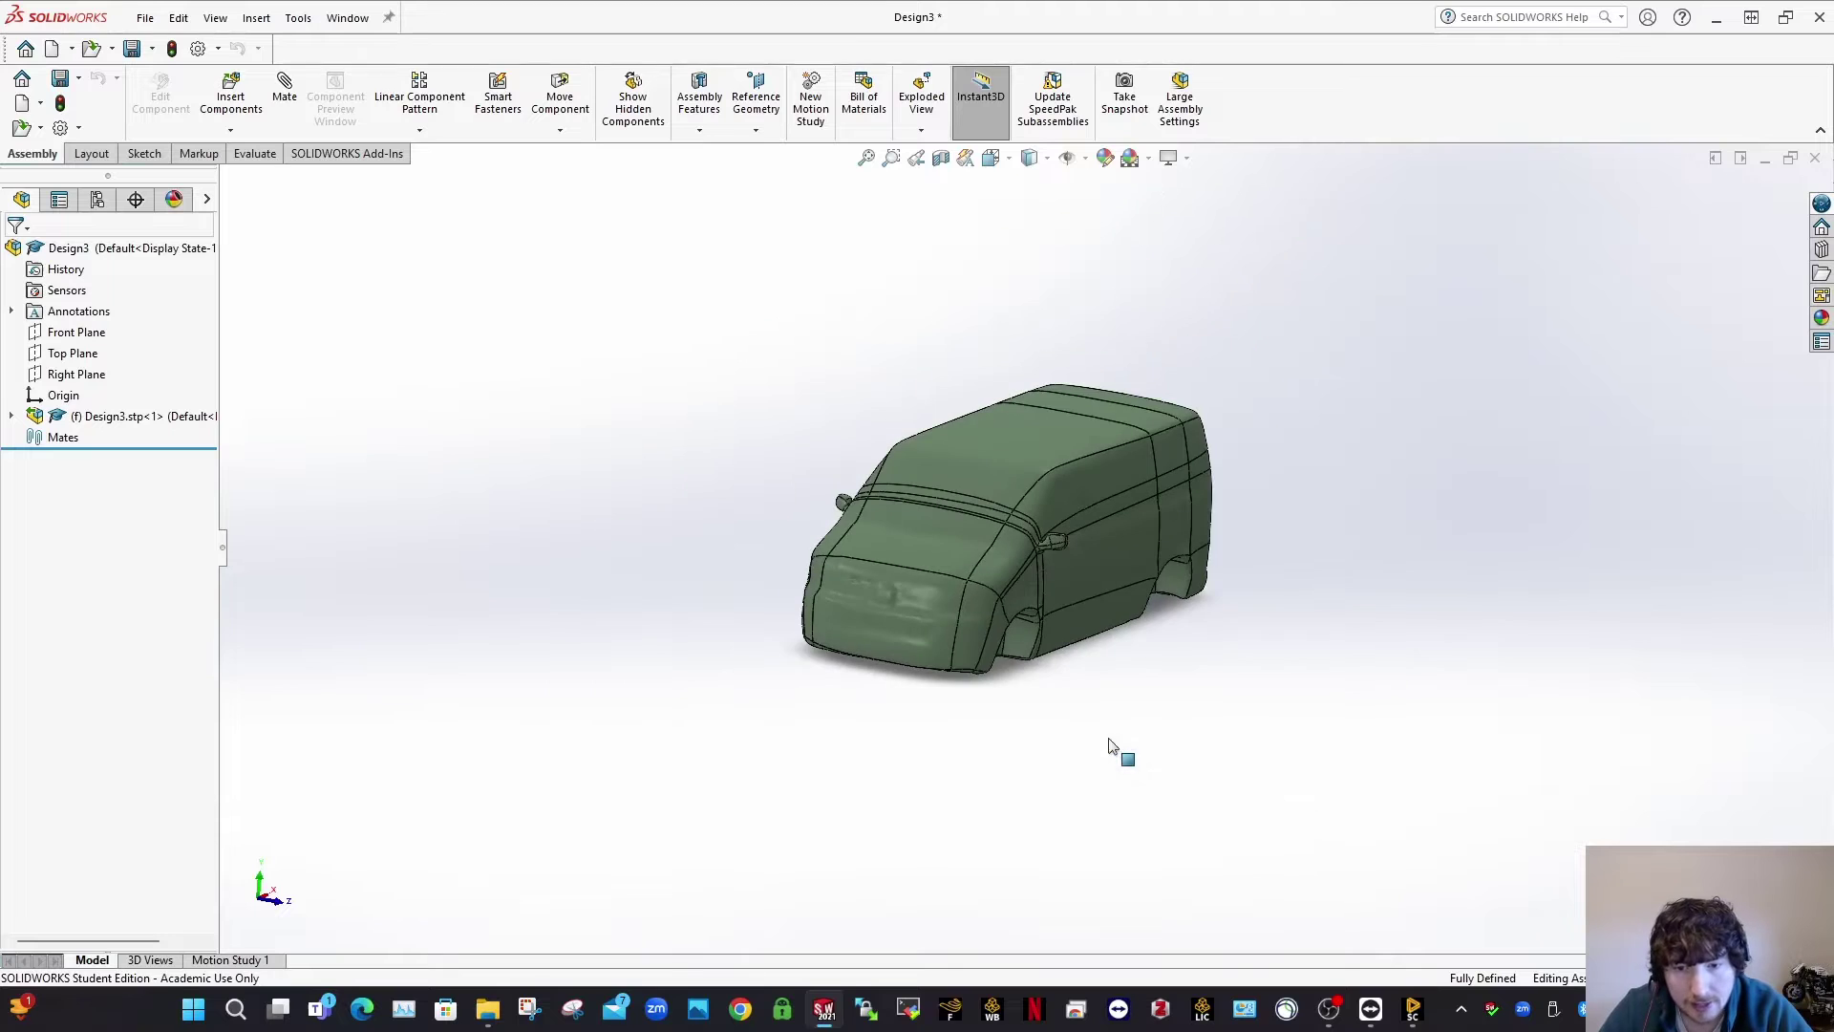
middle_drag(1114, 749, 1139, 717)
scroll(1139, 718, down, 4)
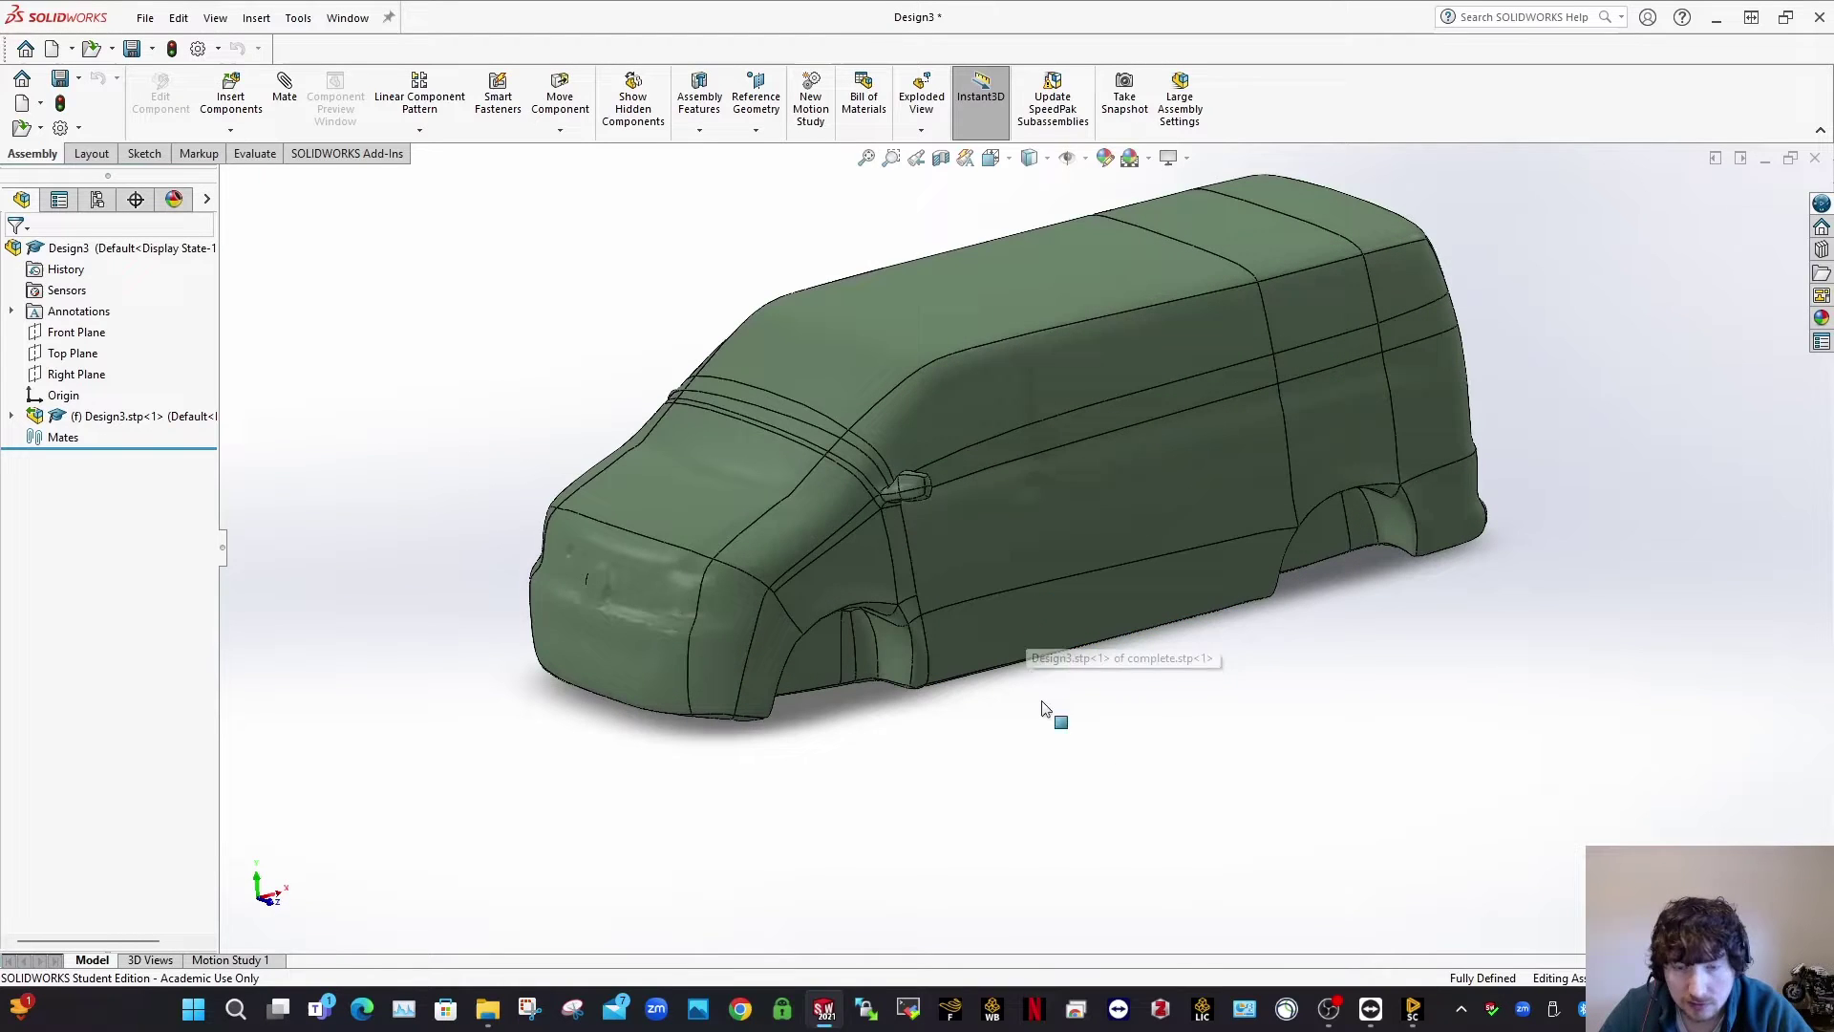
key(space)
click(982, 761)
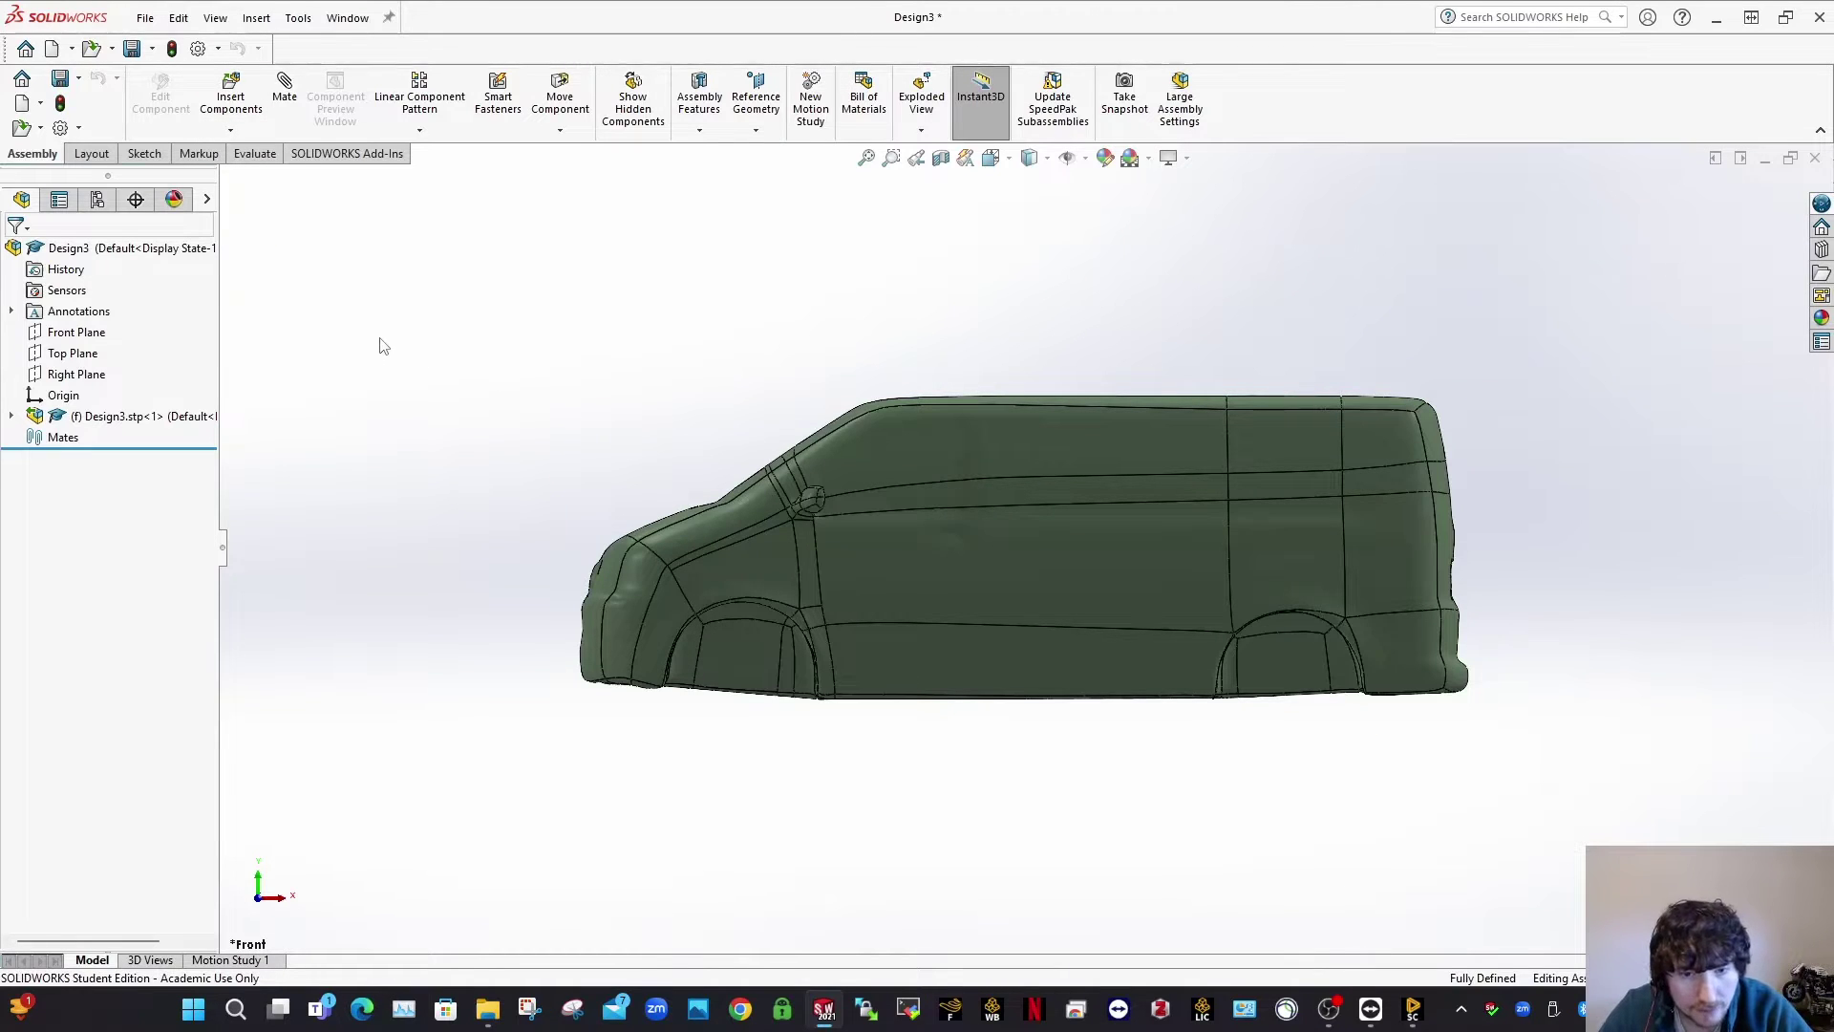
click(144, 154)
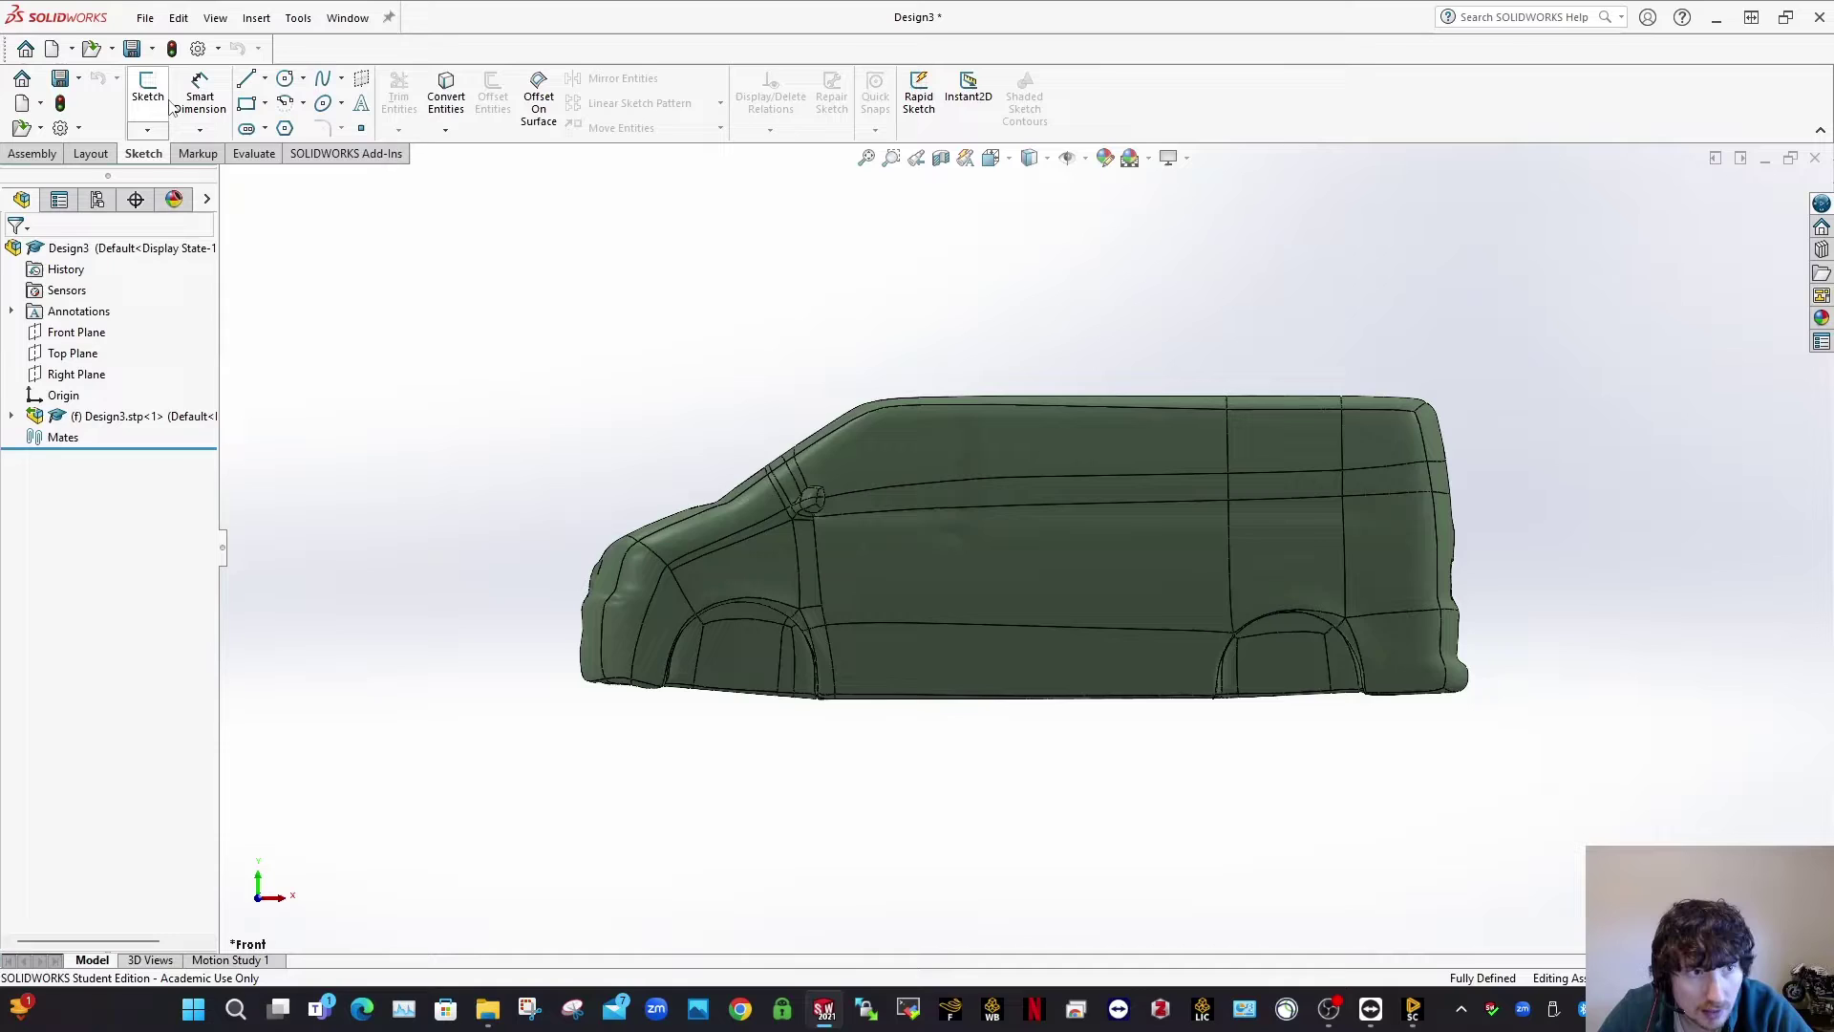
click(149, 91)
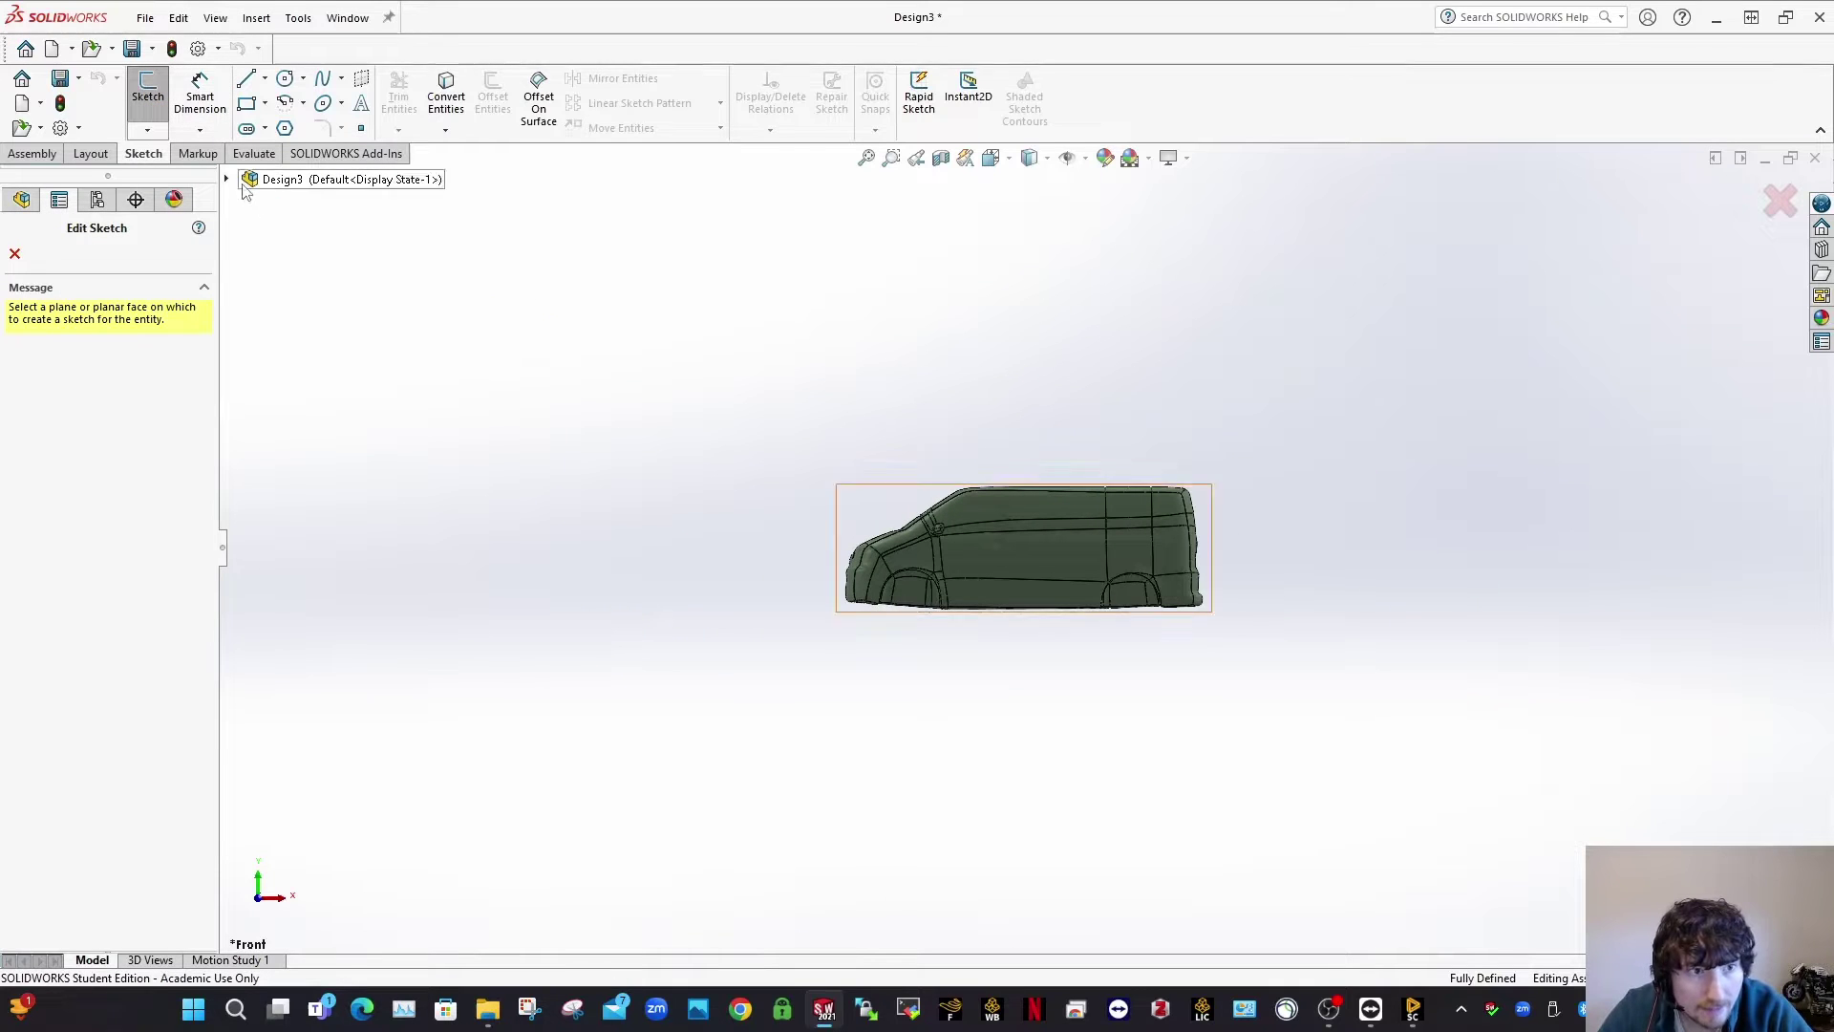
click(227, 180)
click(298, 267)
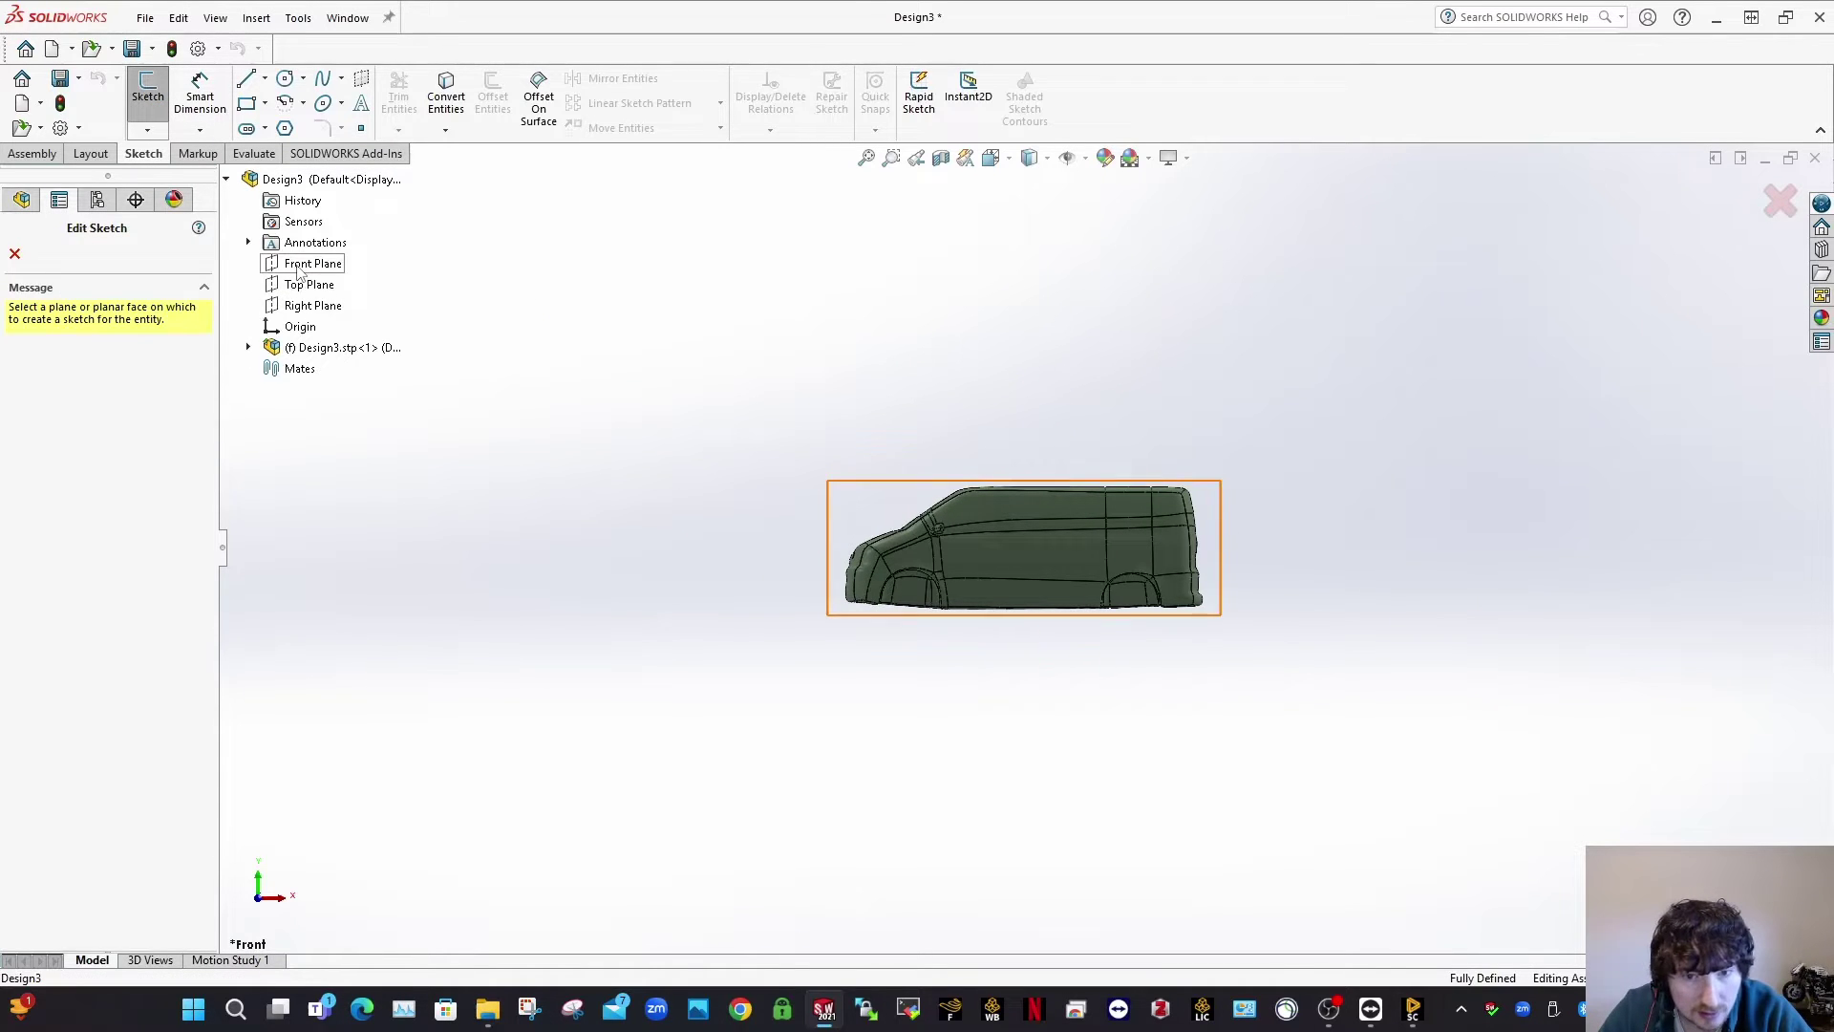
Step: Sketch a vertical line about 238 mm long ahead of the van and move it against the foremost point of the nose
right_drag(1175, 306, 1051, 303)
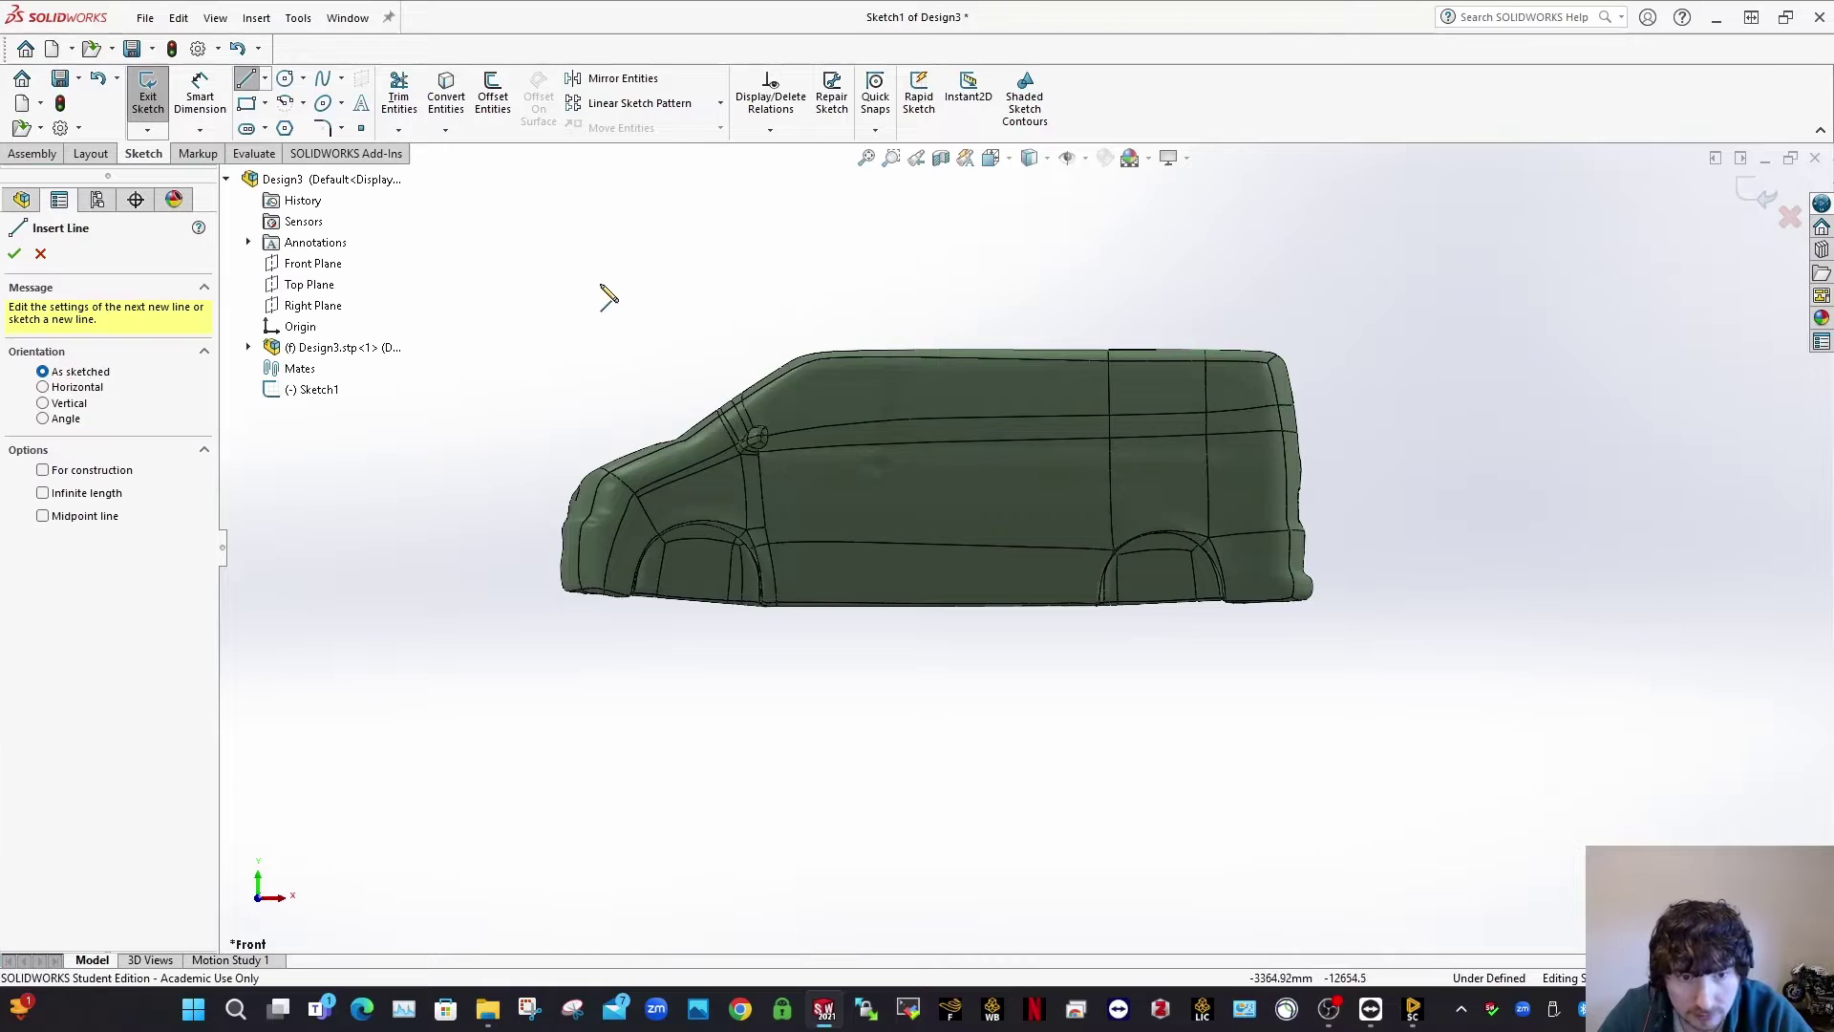
click(549, 248)
click(560, 721)
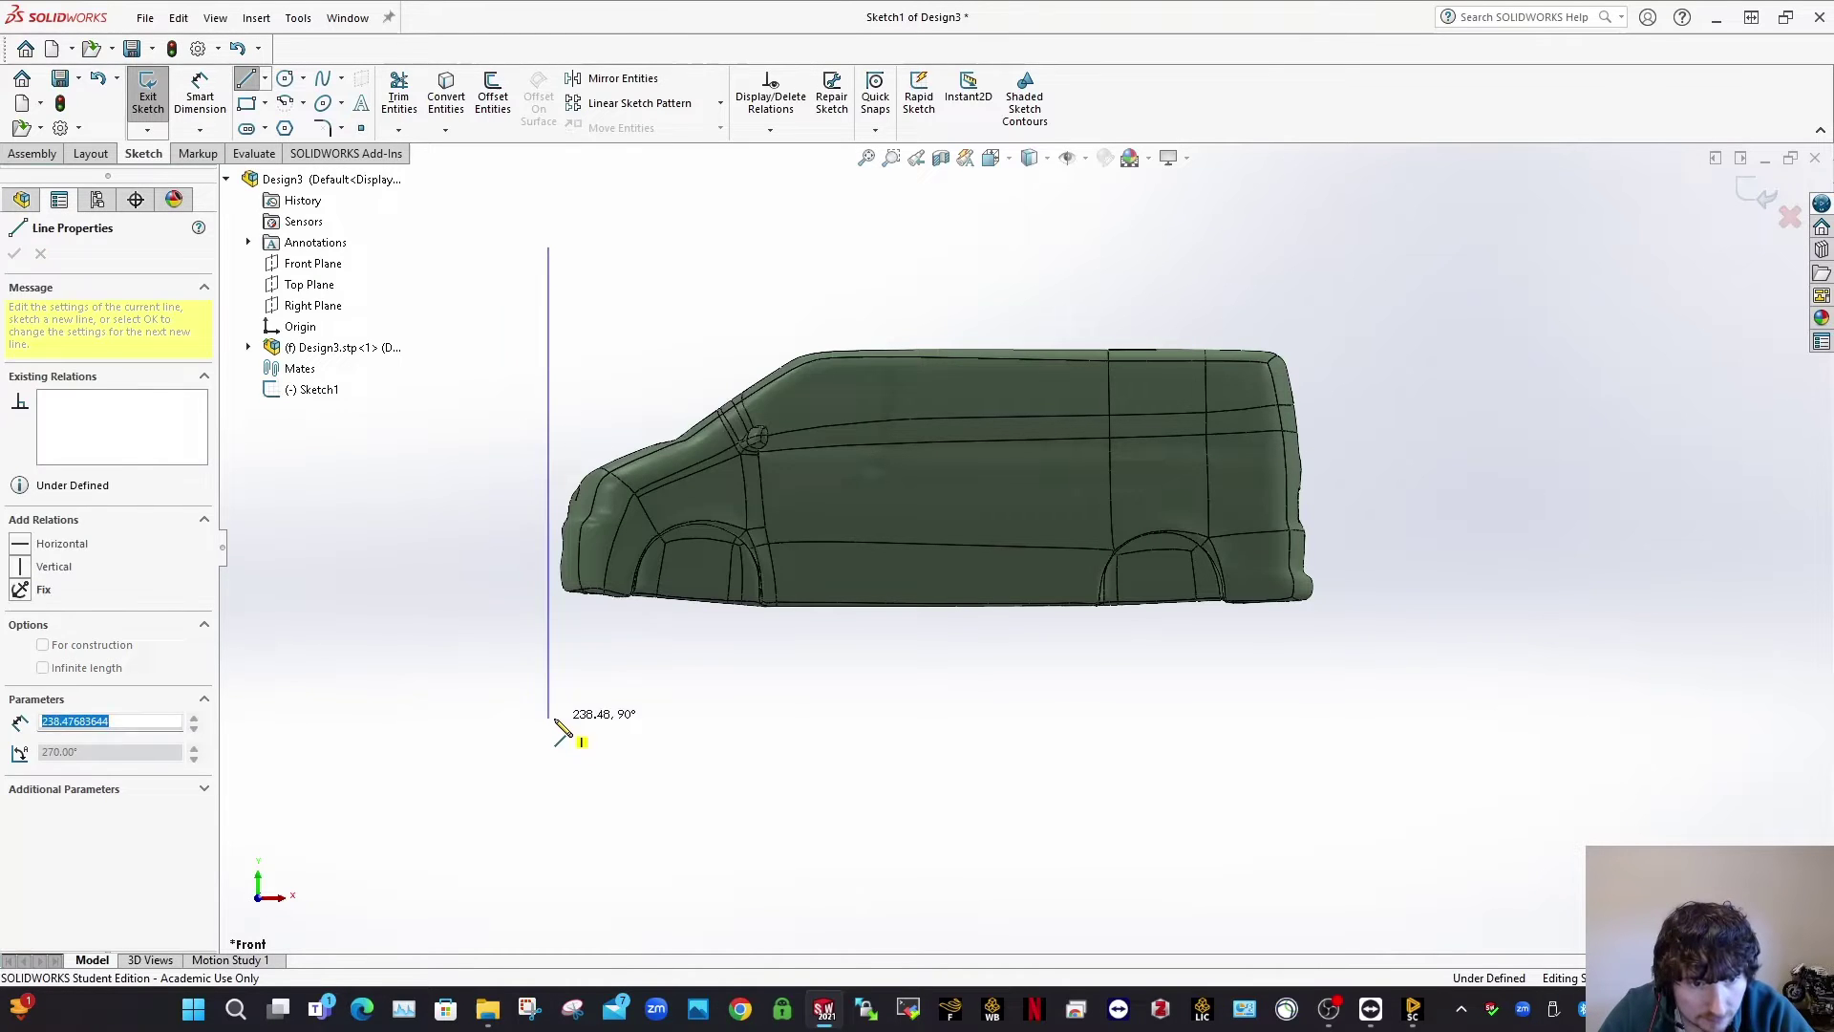
key(Escape)
scroll(561, 669, down, 3)
drag(666, 590, 691, 591)
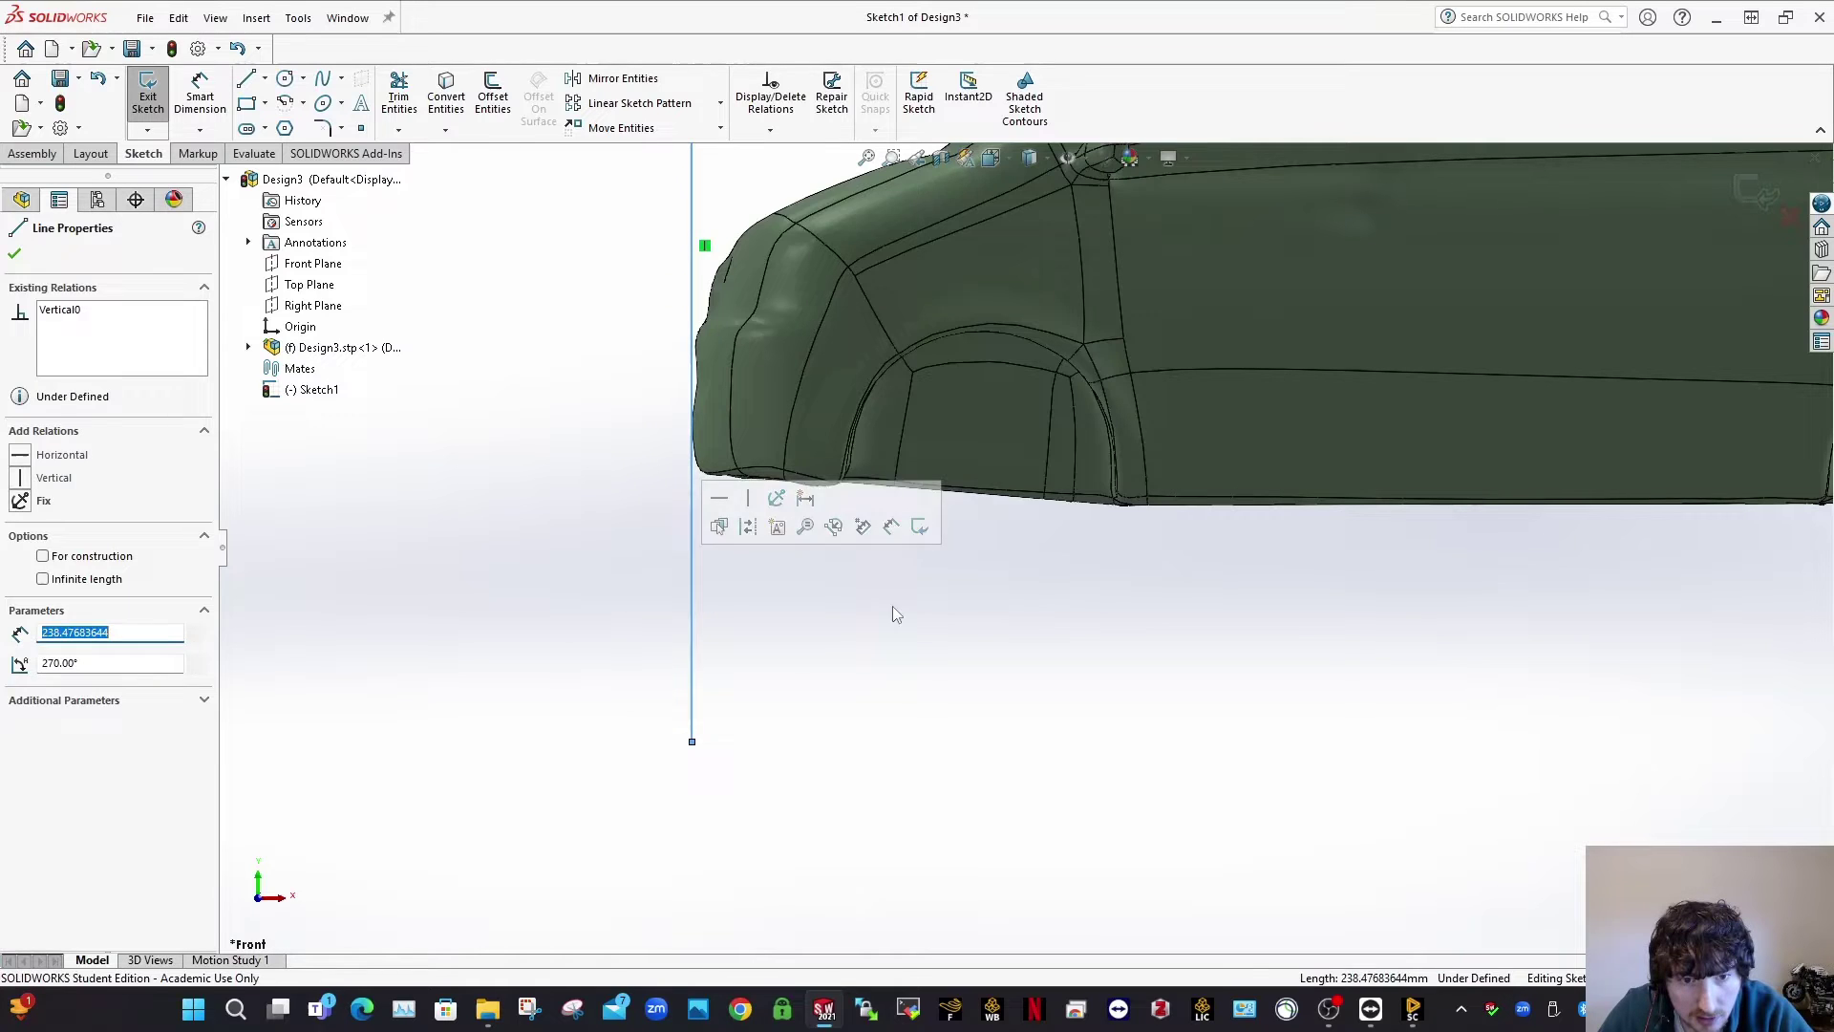
click(868, 586)
Step: Sketch a second vertical line about 256 mm long just behind the van's rear end
scroll(1051, 592, up, 8)
key(l)
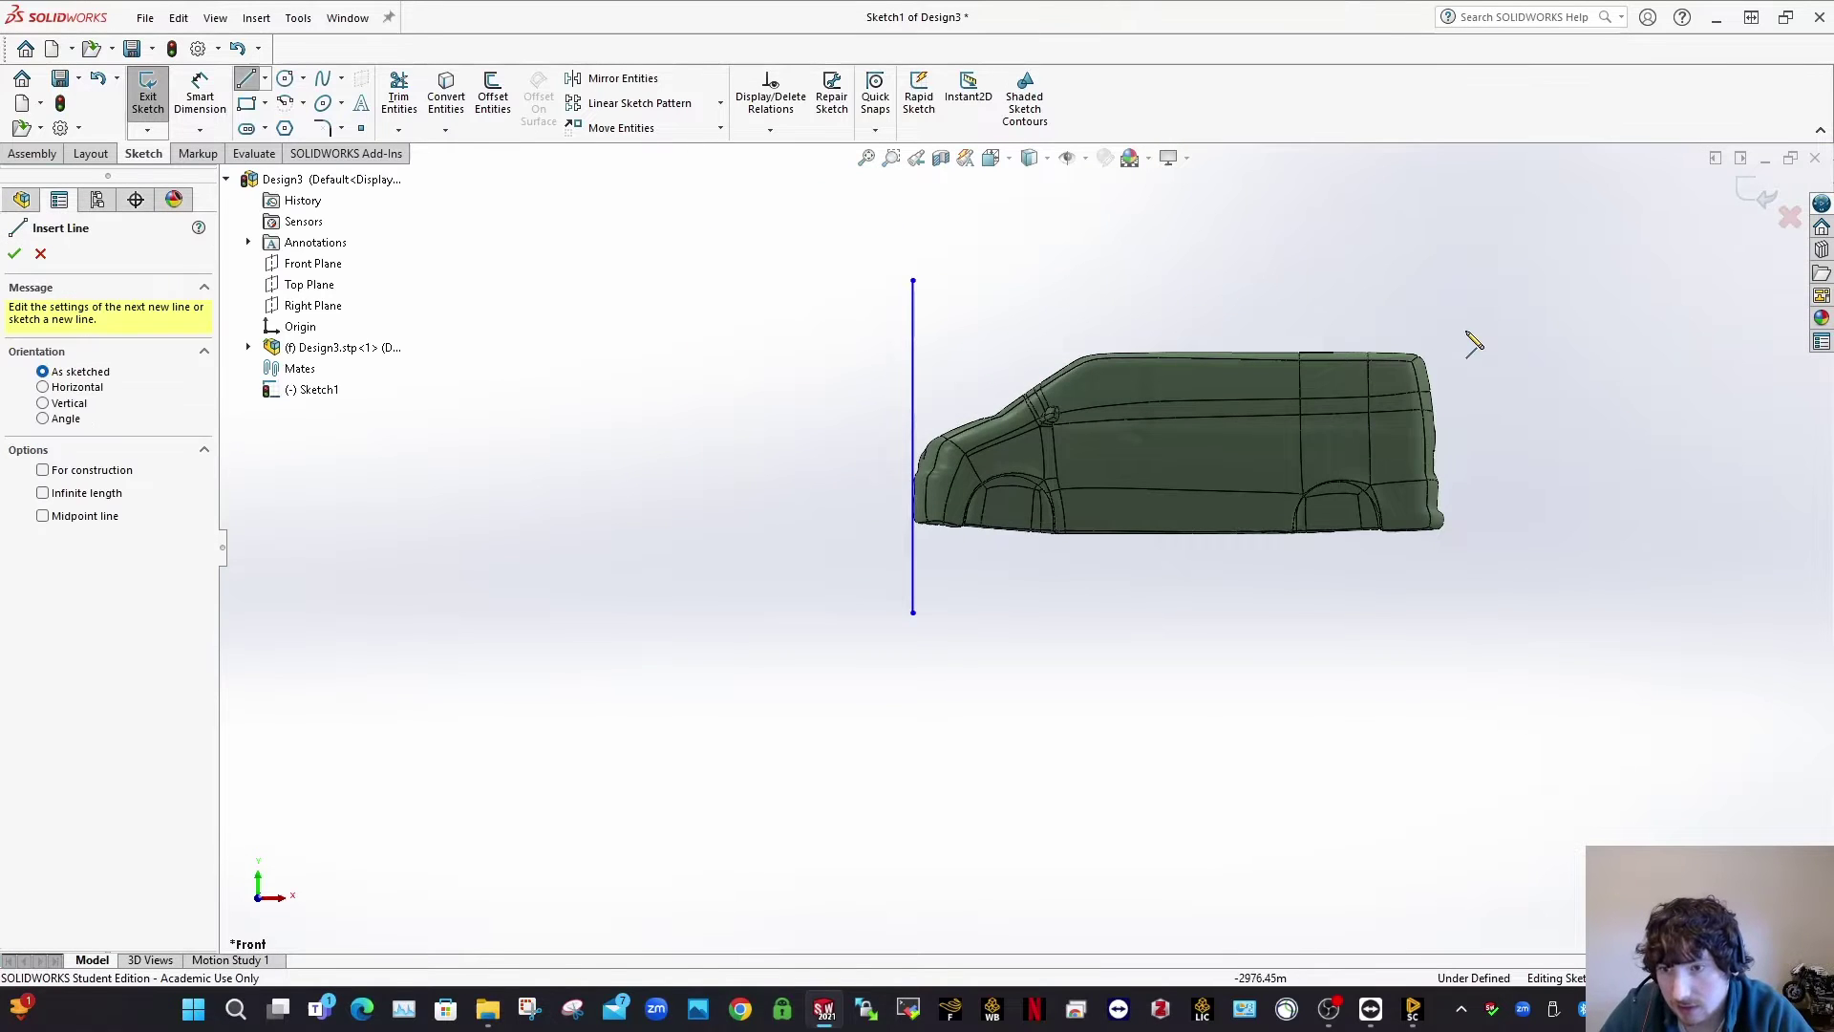
scroll(1469, 340, down, 3)
click(1353, 297)
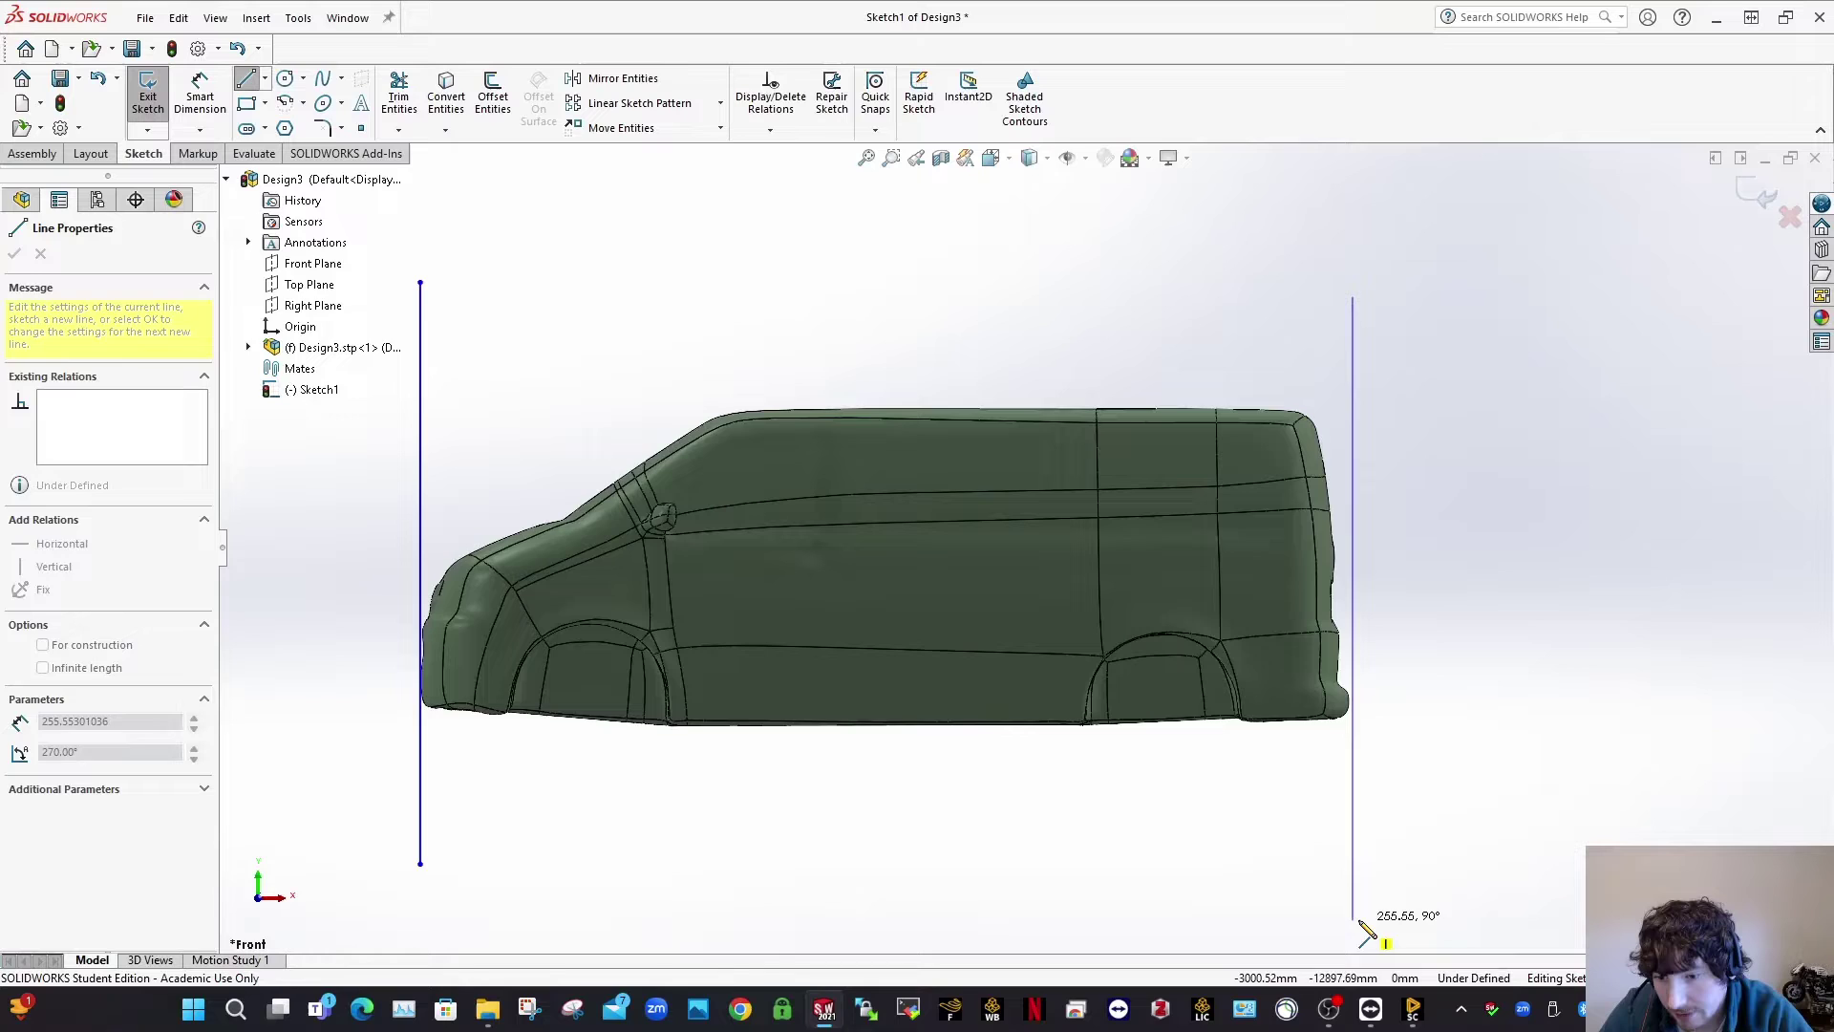
click(1354, 920)
key(Escape)
Step: Move the rear vertical line until it touches the outermost point of the rear bumper
scroll(1433, 780, down, 6)
click(1177, 647)
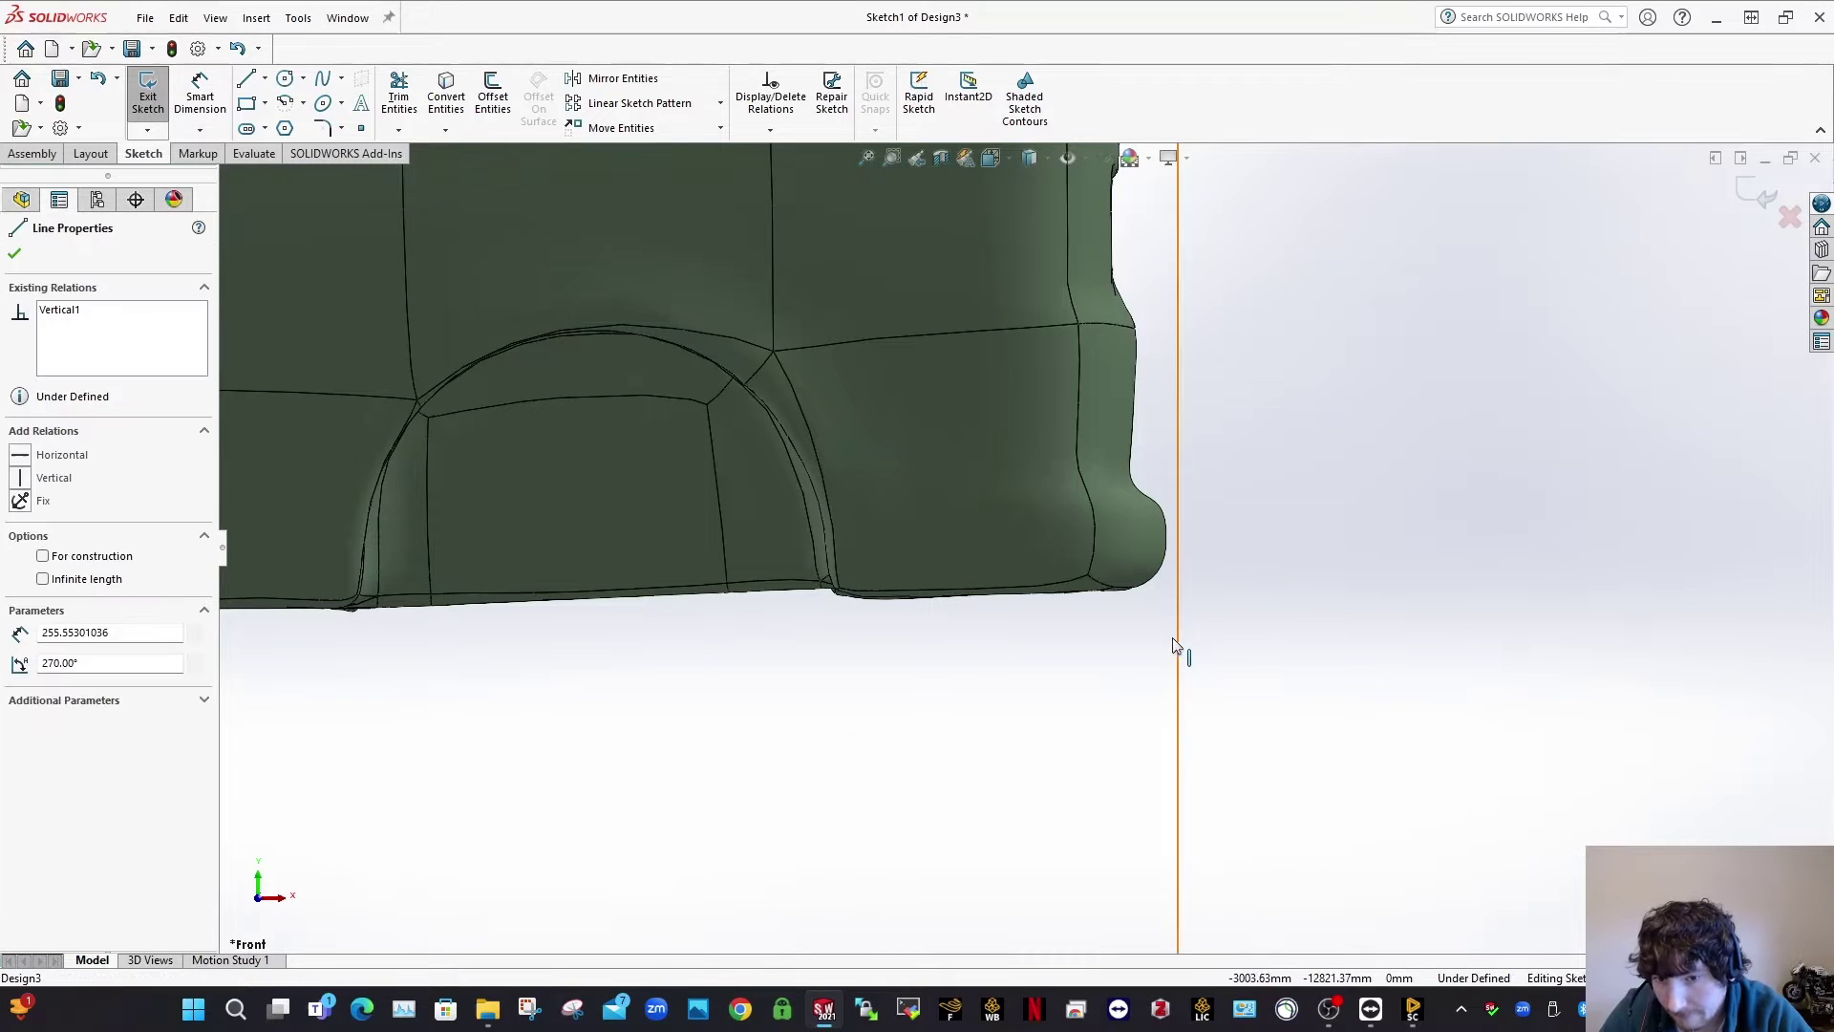
drag(1166, 638, 1168, 633)
click(1385, 797)
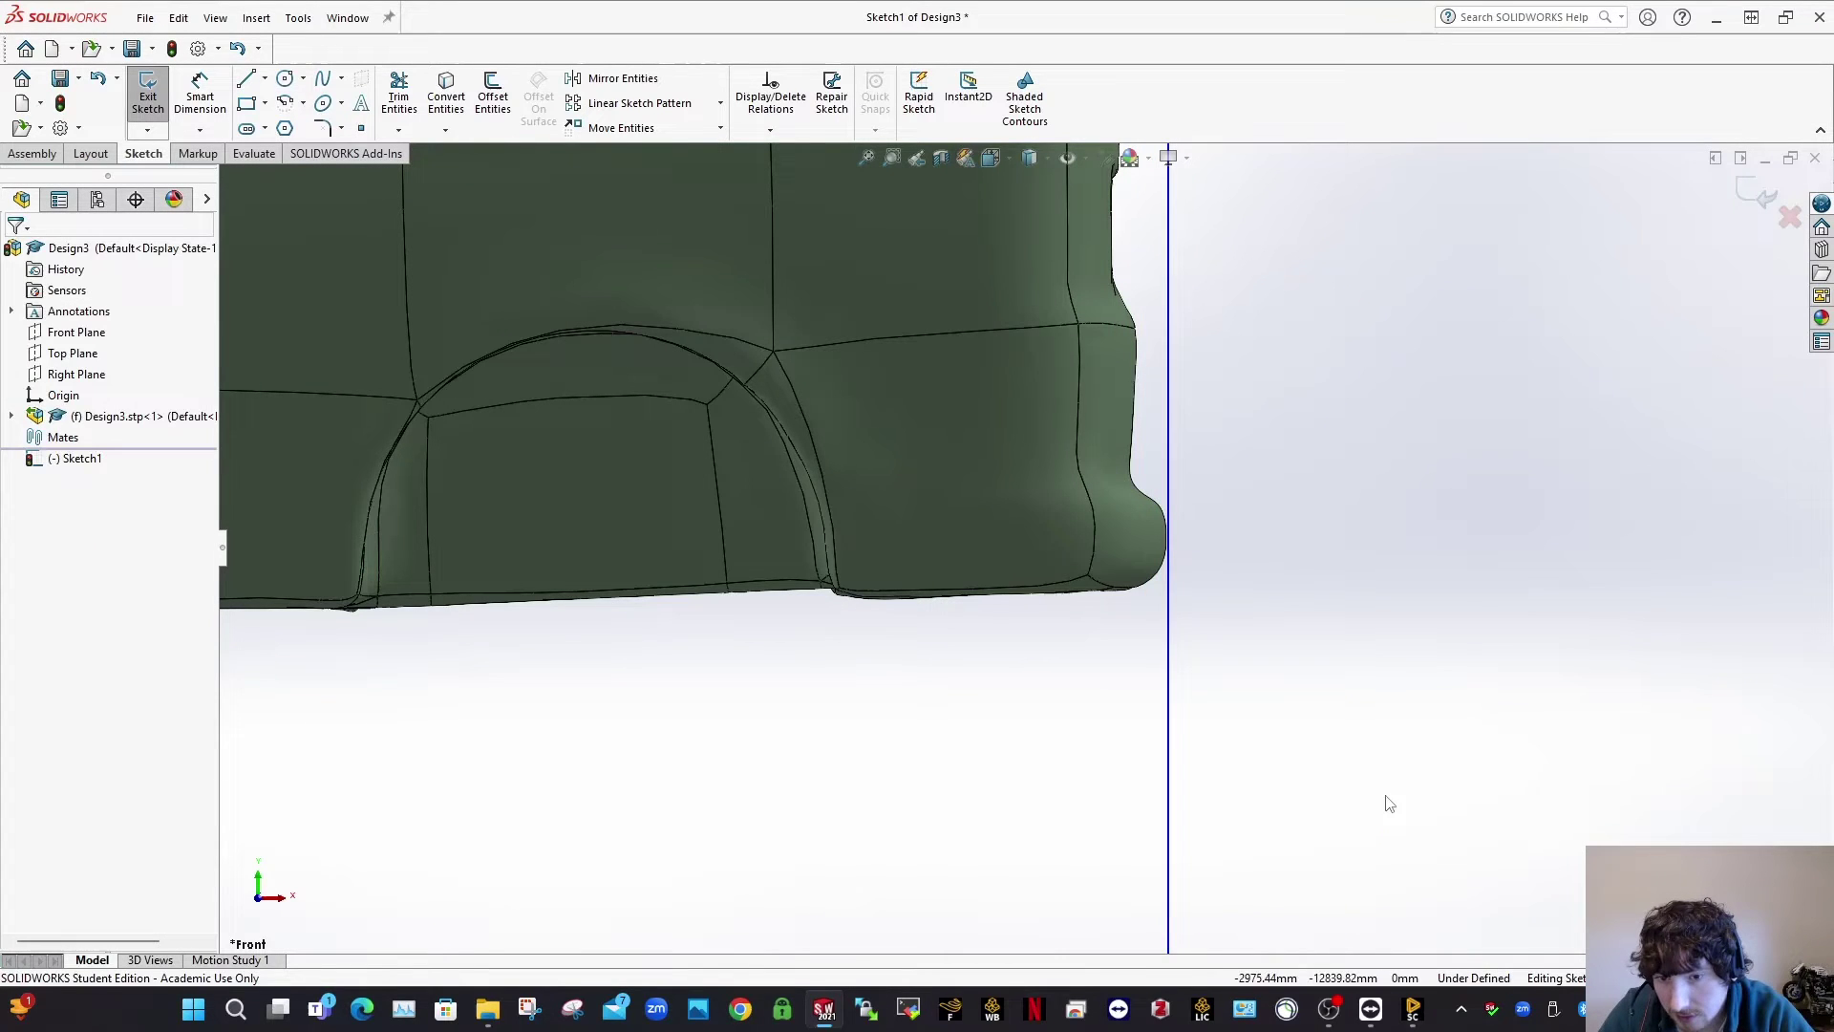
click(1168, 734)
drag(1154, 734, 1171, 730)
click(1351, 765)
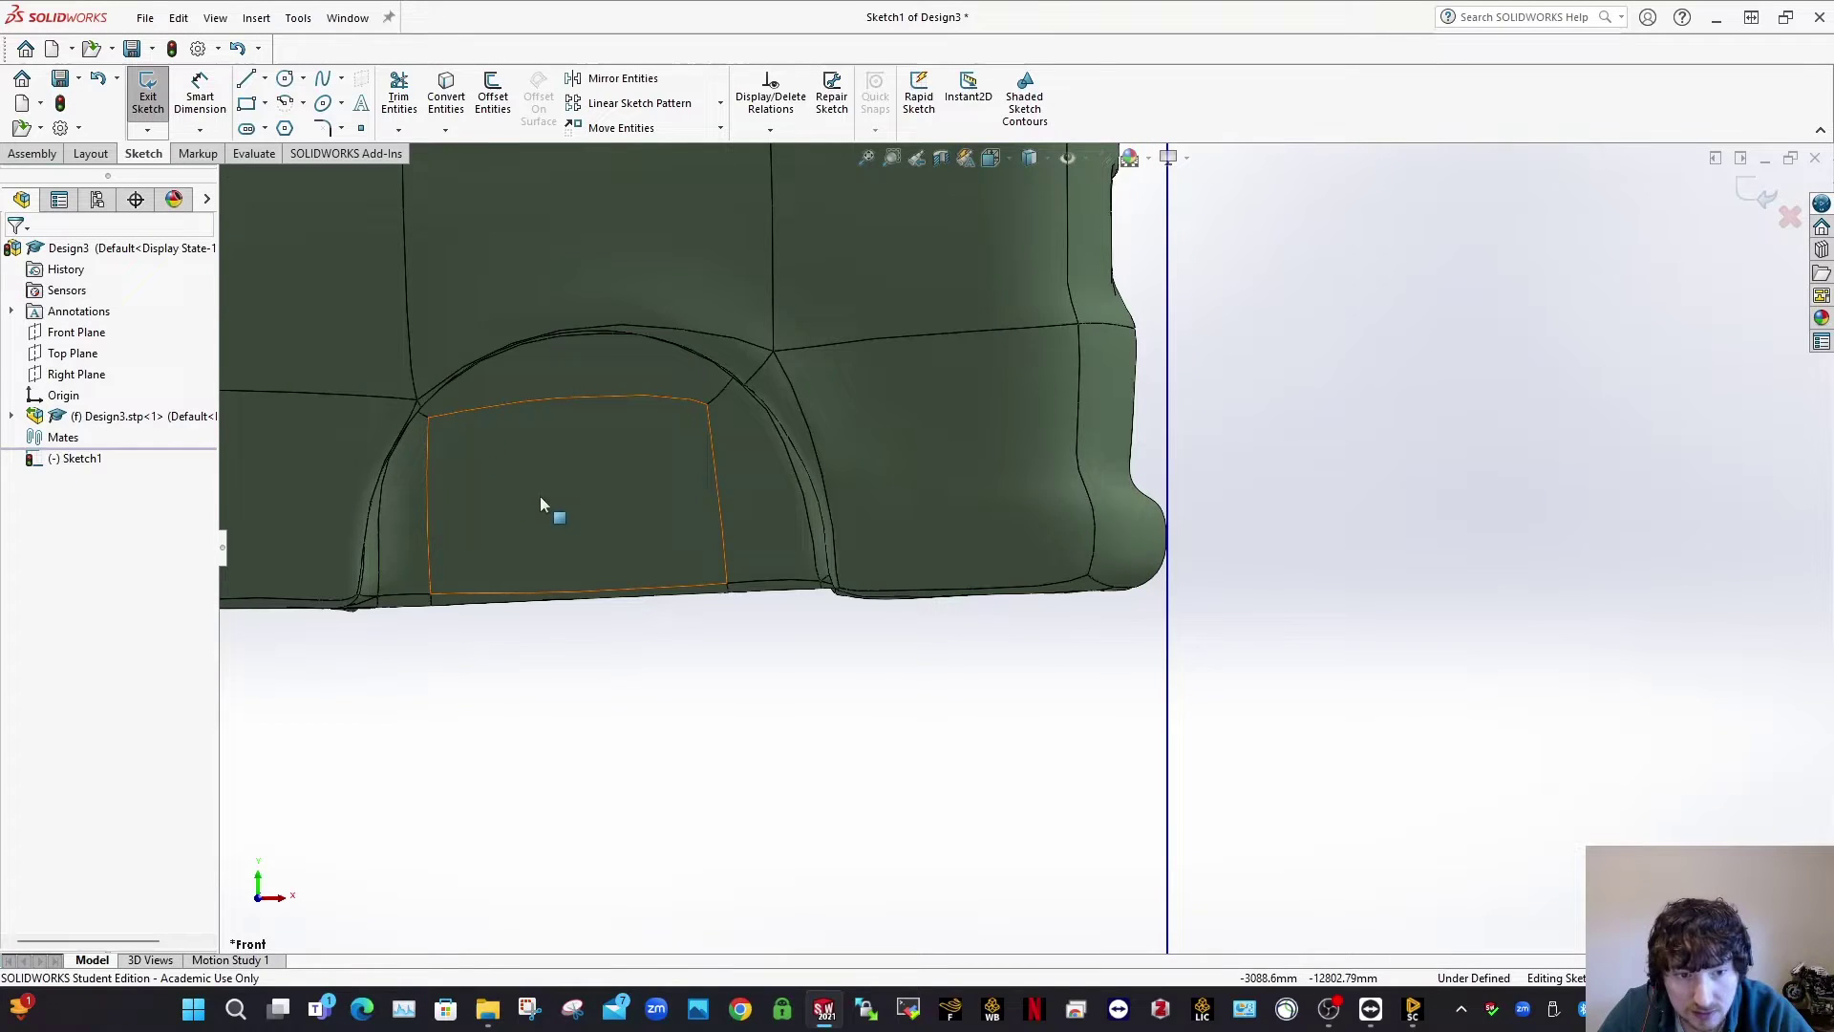
Step: Dimension the horizontal distance between the two vertical lines and place the dimension above the van
scroll(669, 573, up, 10)
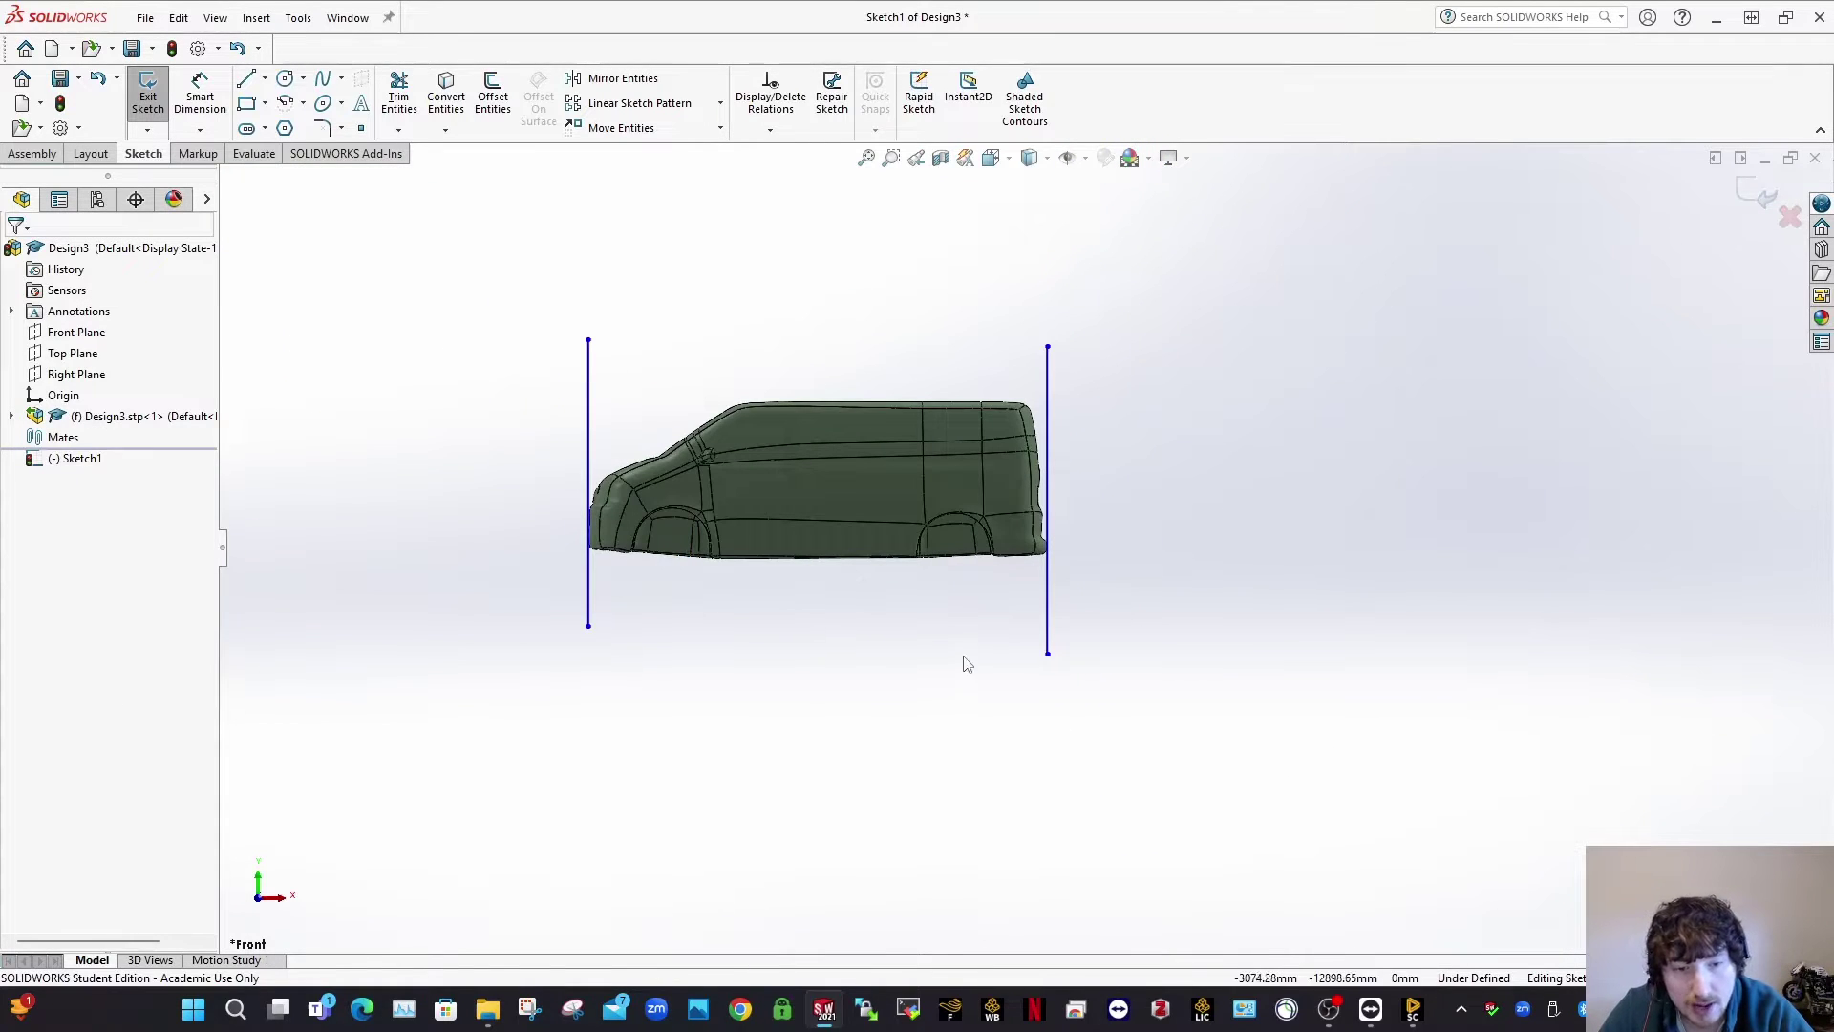
mouse_move(968, 664)
right_down()
mouse_move(720, 638)
mouse_move(696, 540)
right_up()
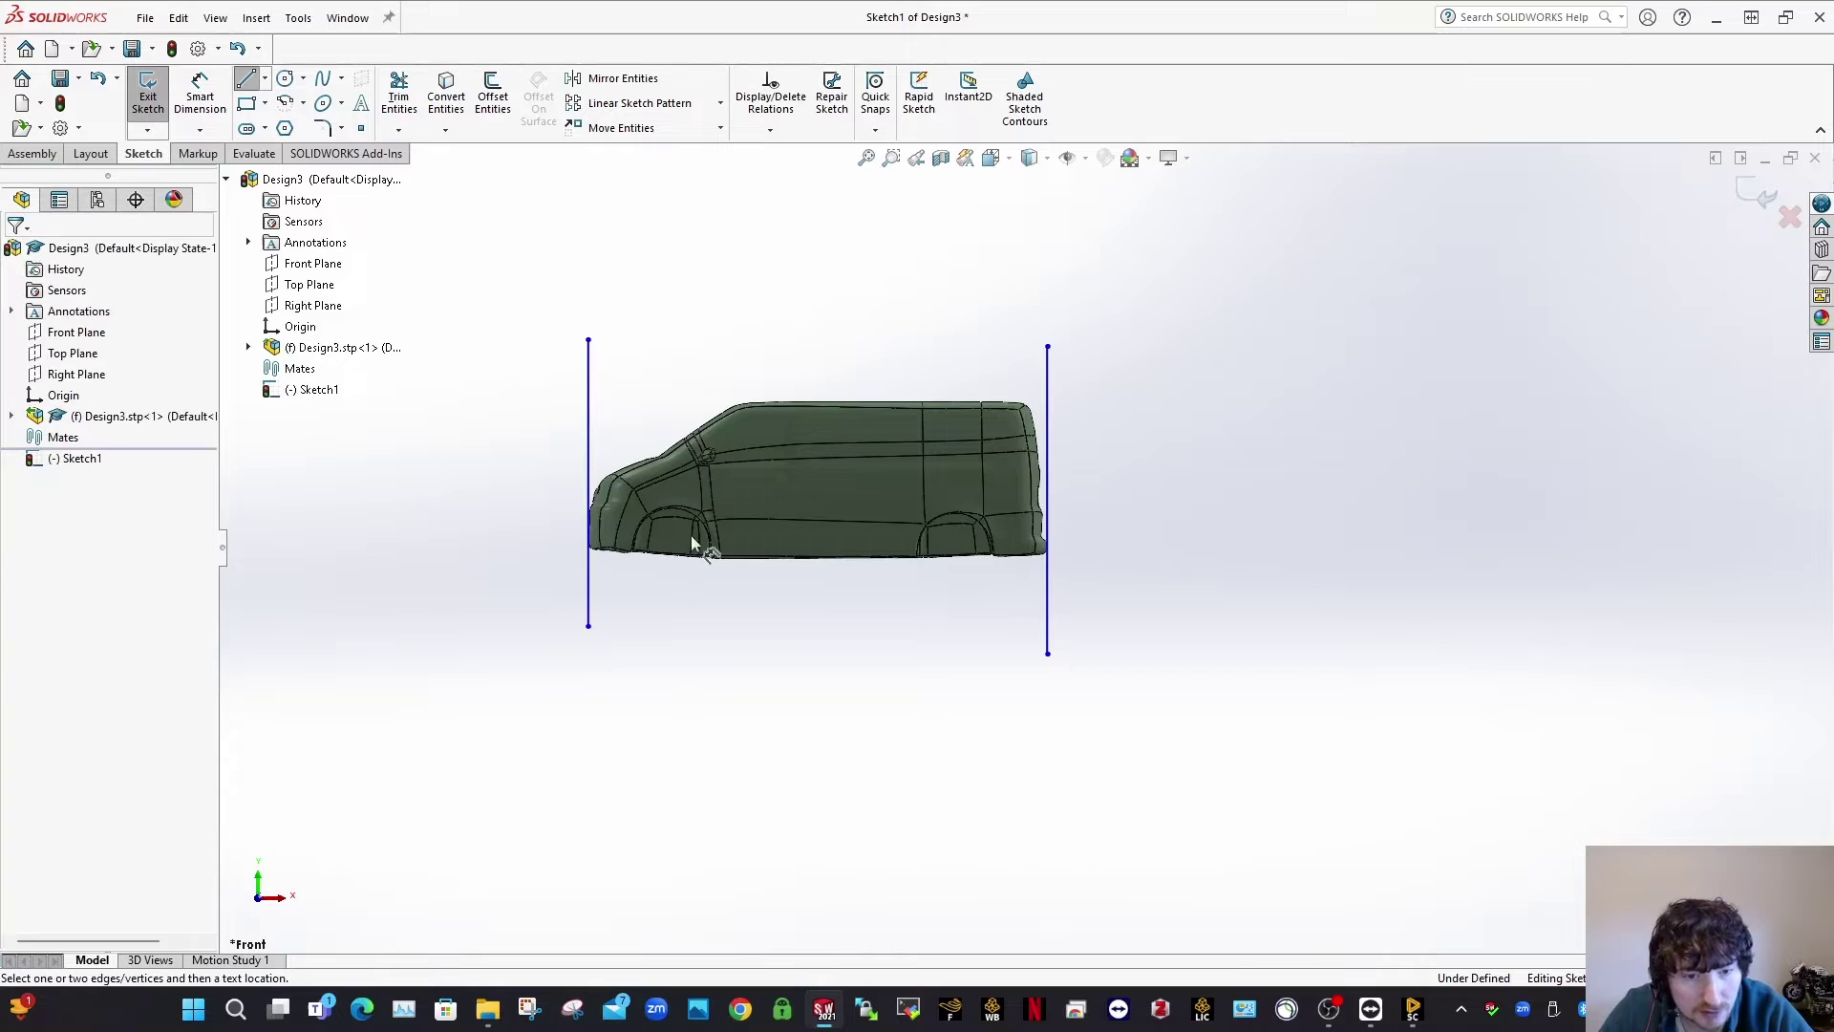
click(588, 597)
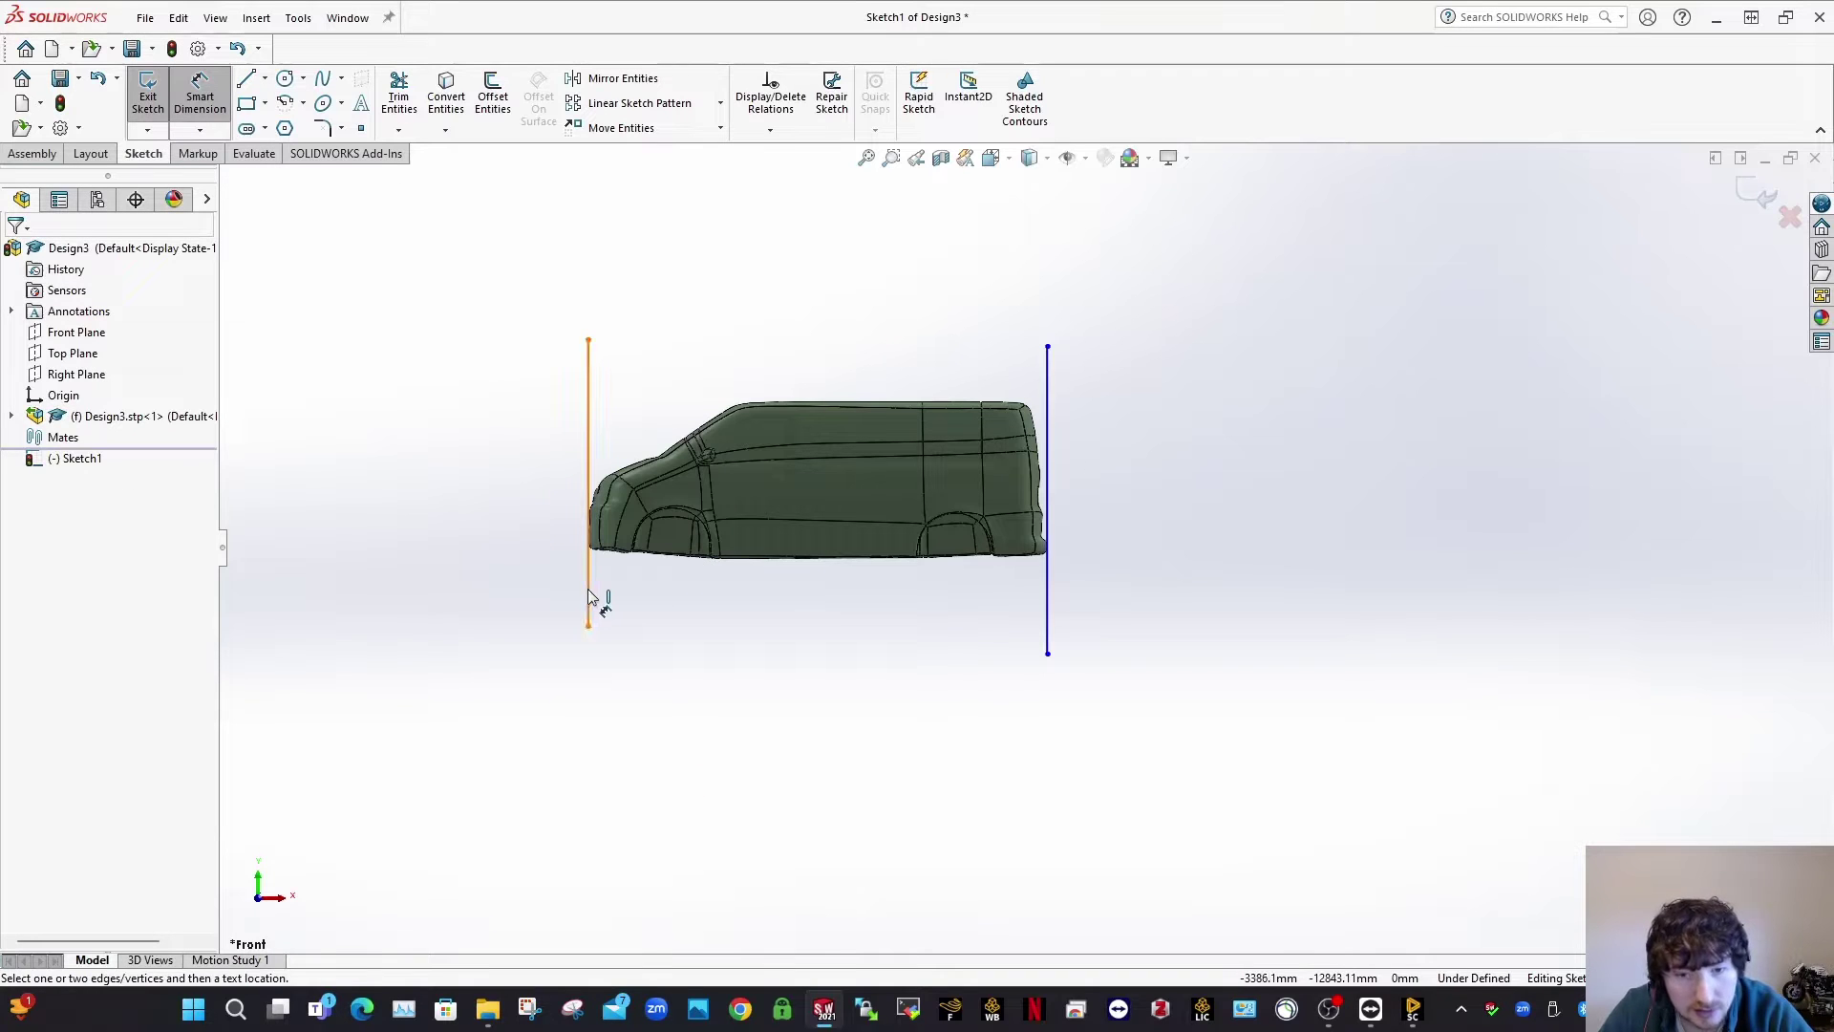
click(1047, 598)
click(827, 304)
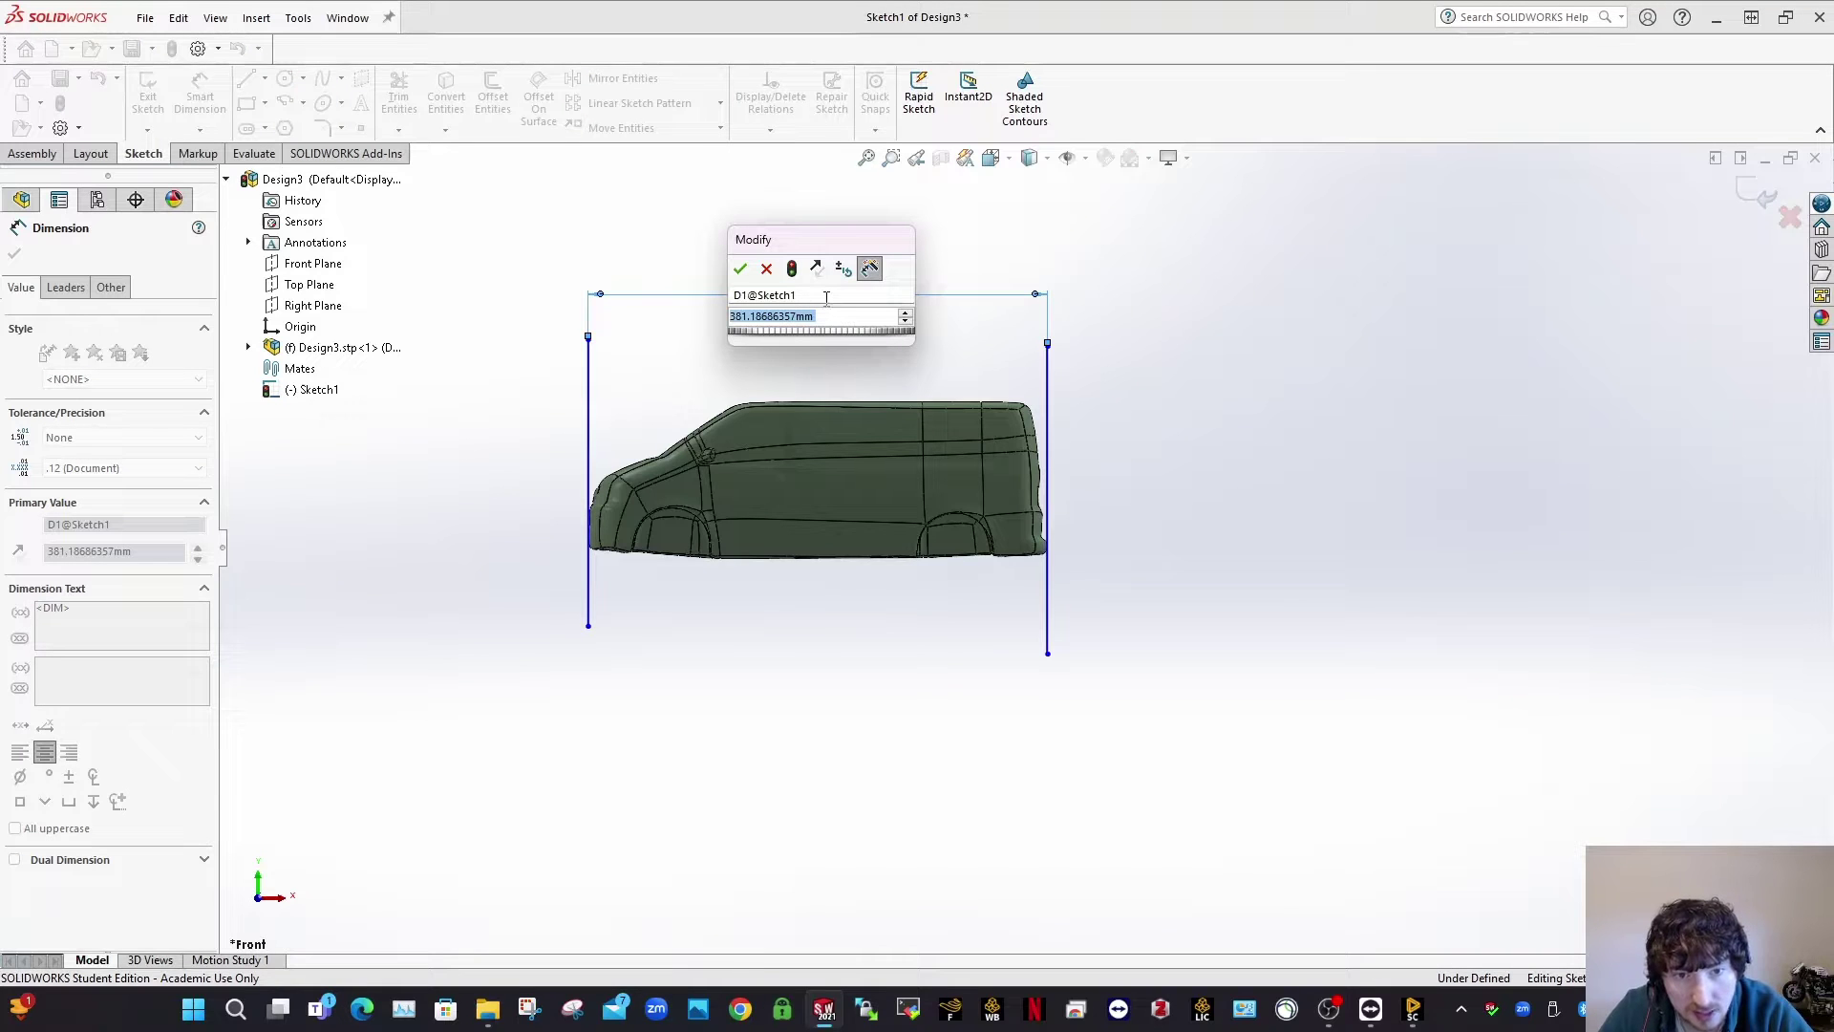
click(740, 269)
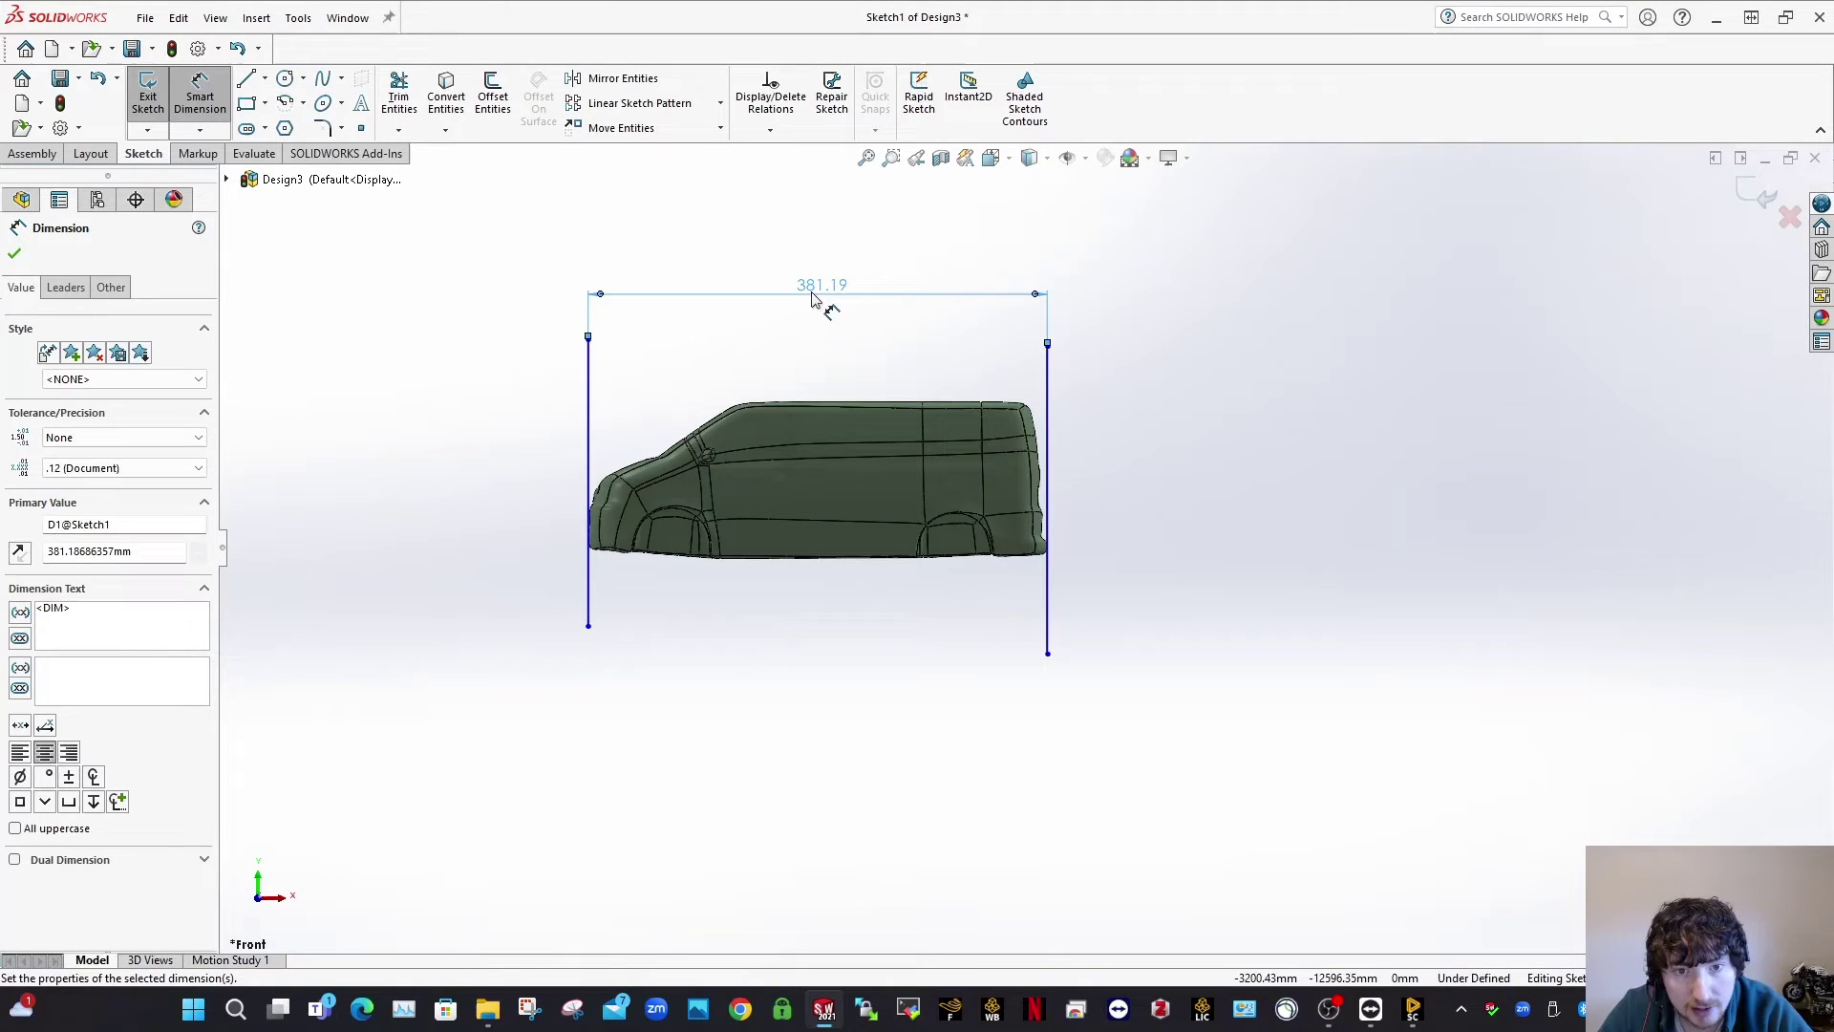
click(1366, 573)
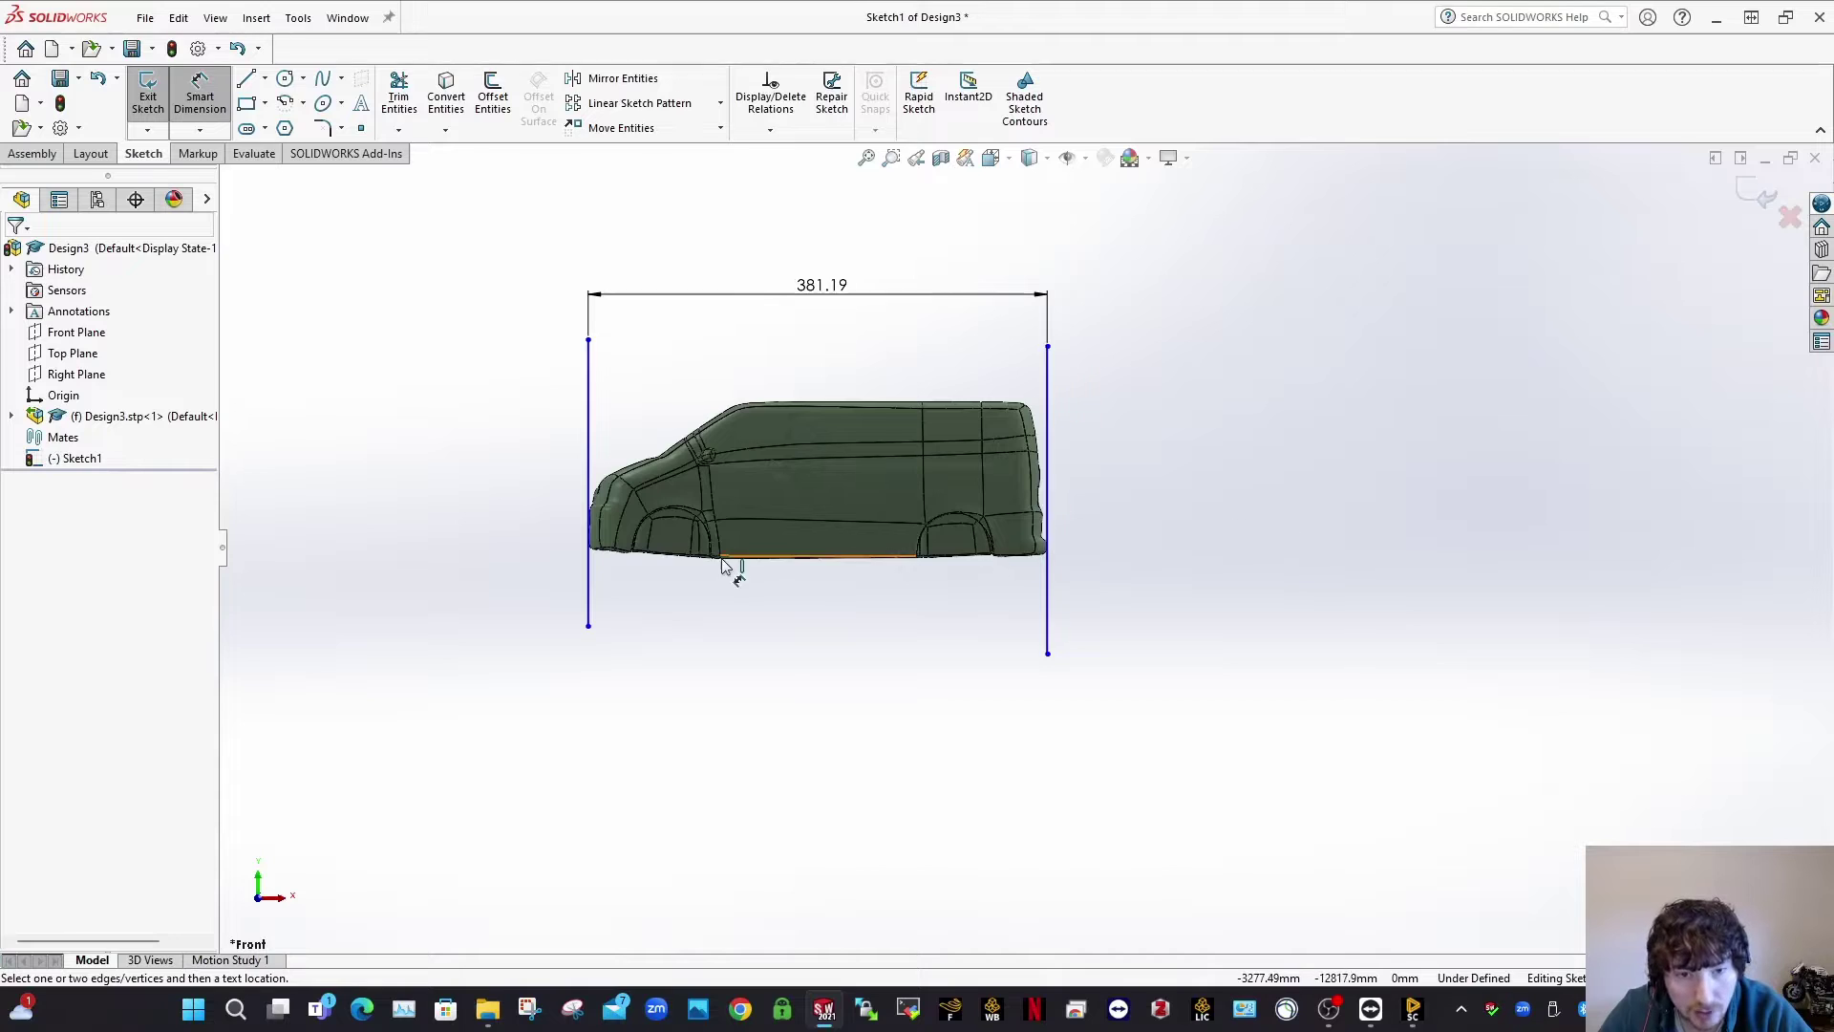
scroll(661, 559, down, 2)
key(Escape)
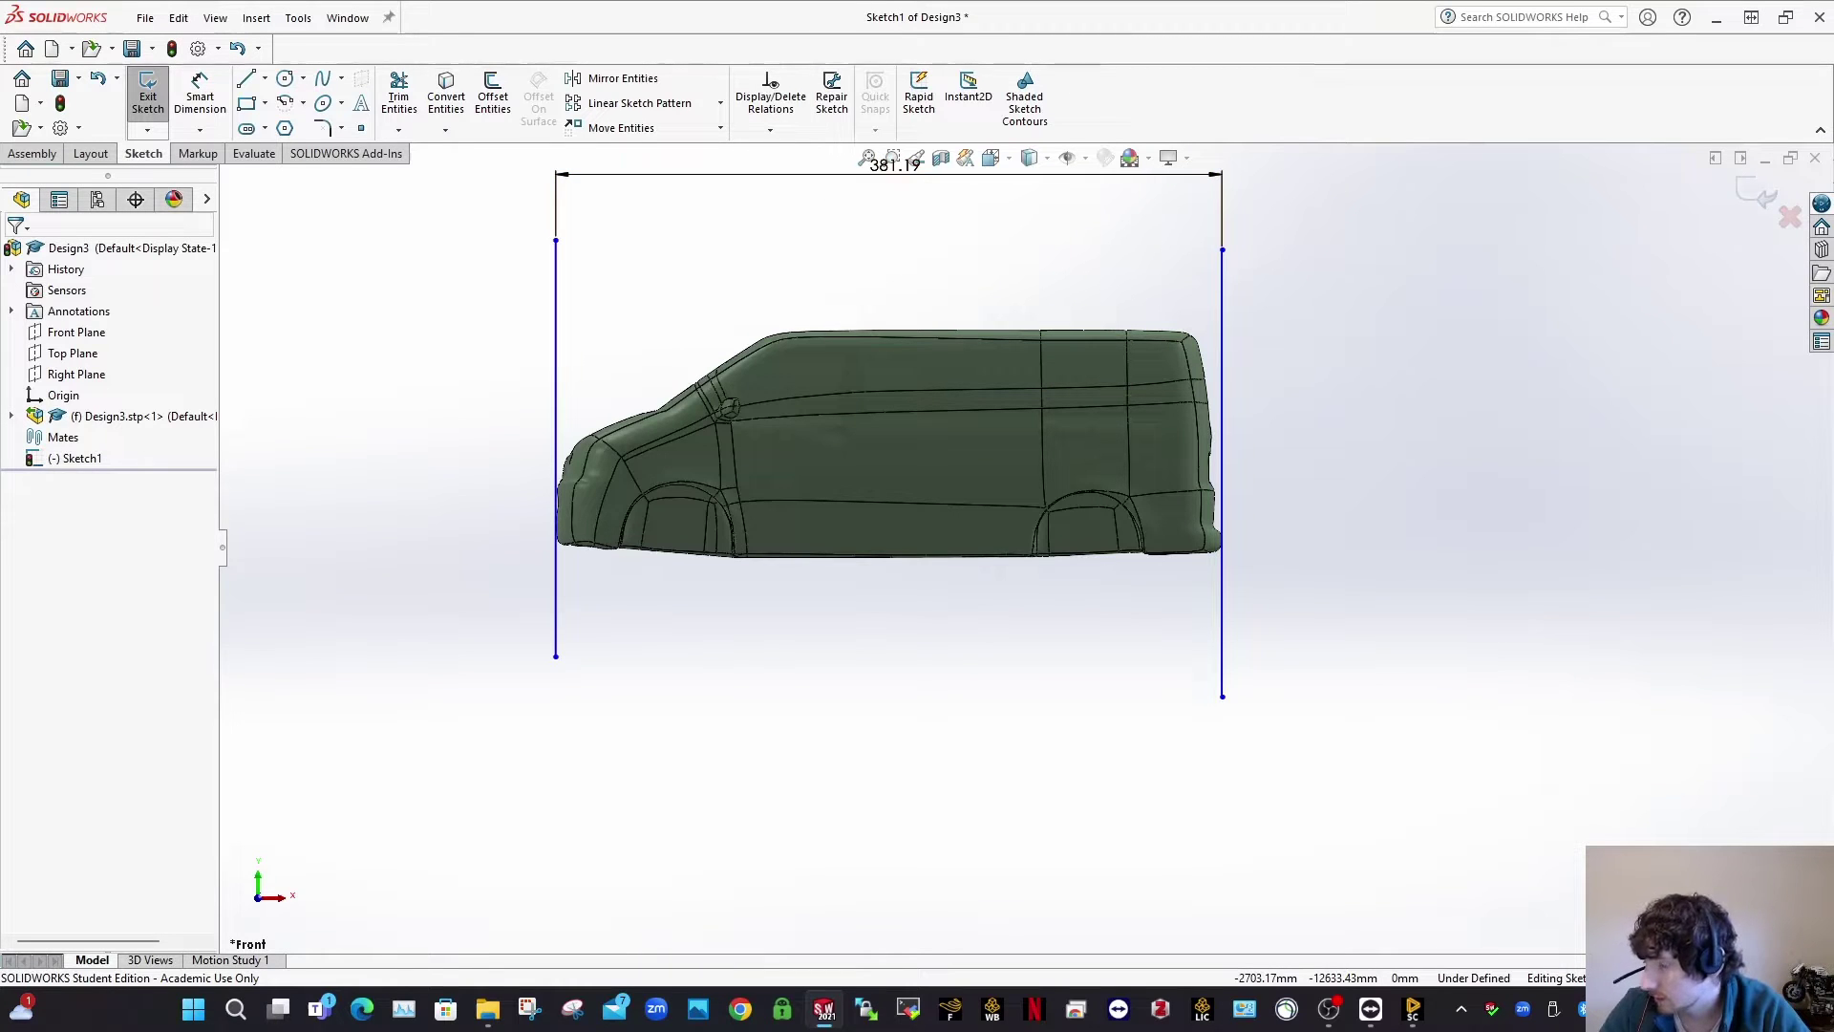
Step: Check the Volkswagen Transporter T5's overall length in the dimension drawing in Chrome, and return to SOLIDWORKS
key(alt+Tab)
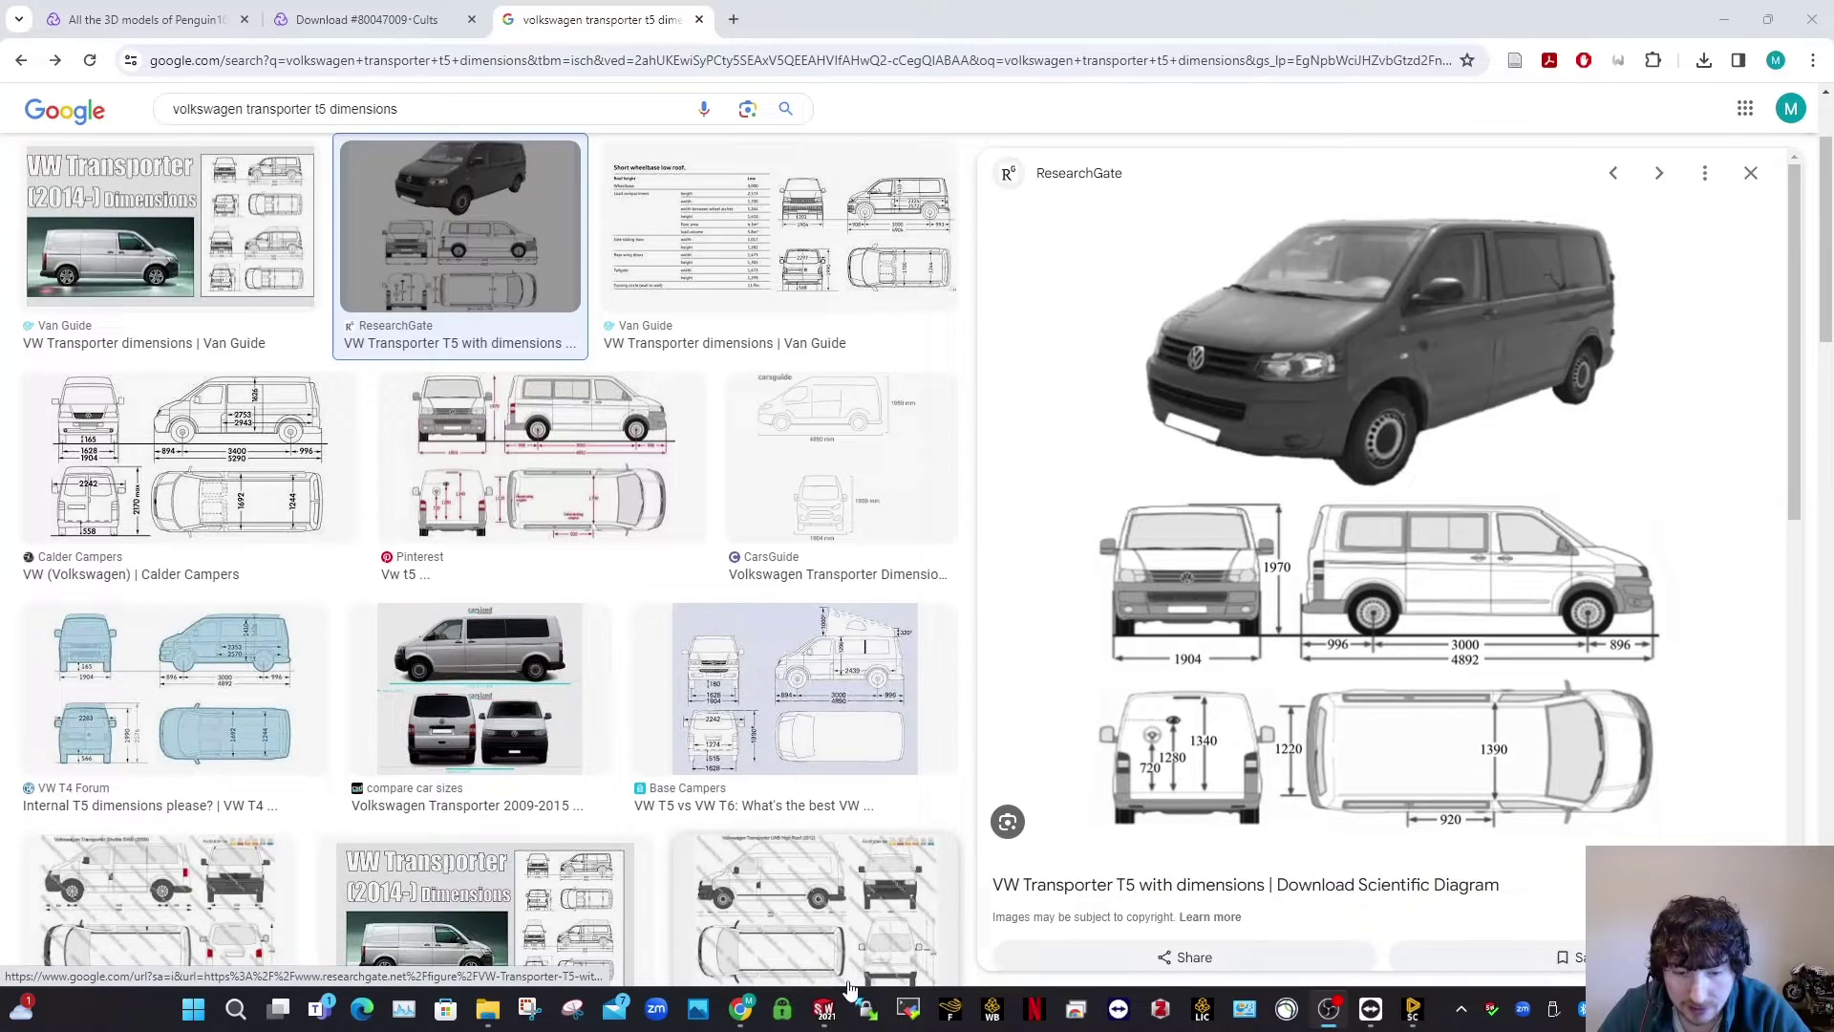
click(824, 1008)
scroll(932, 296, up, 1)
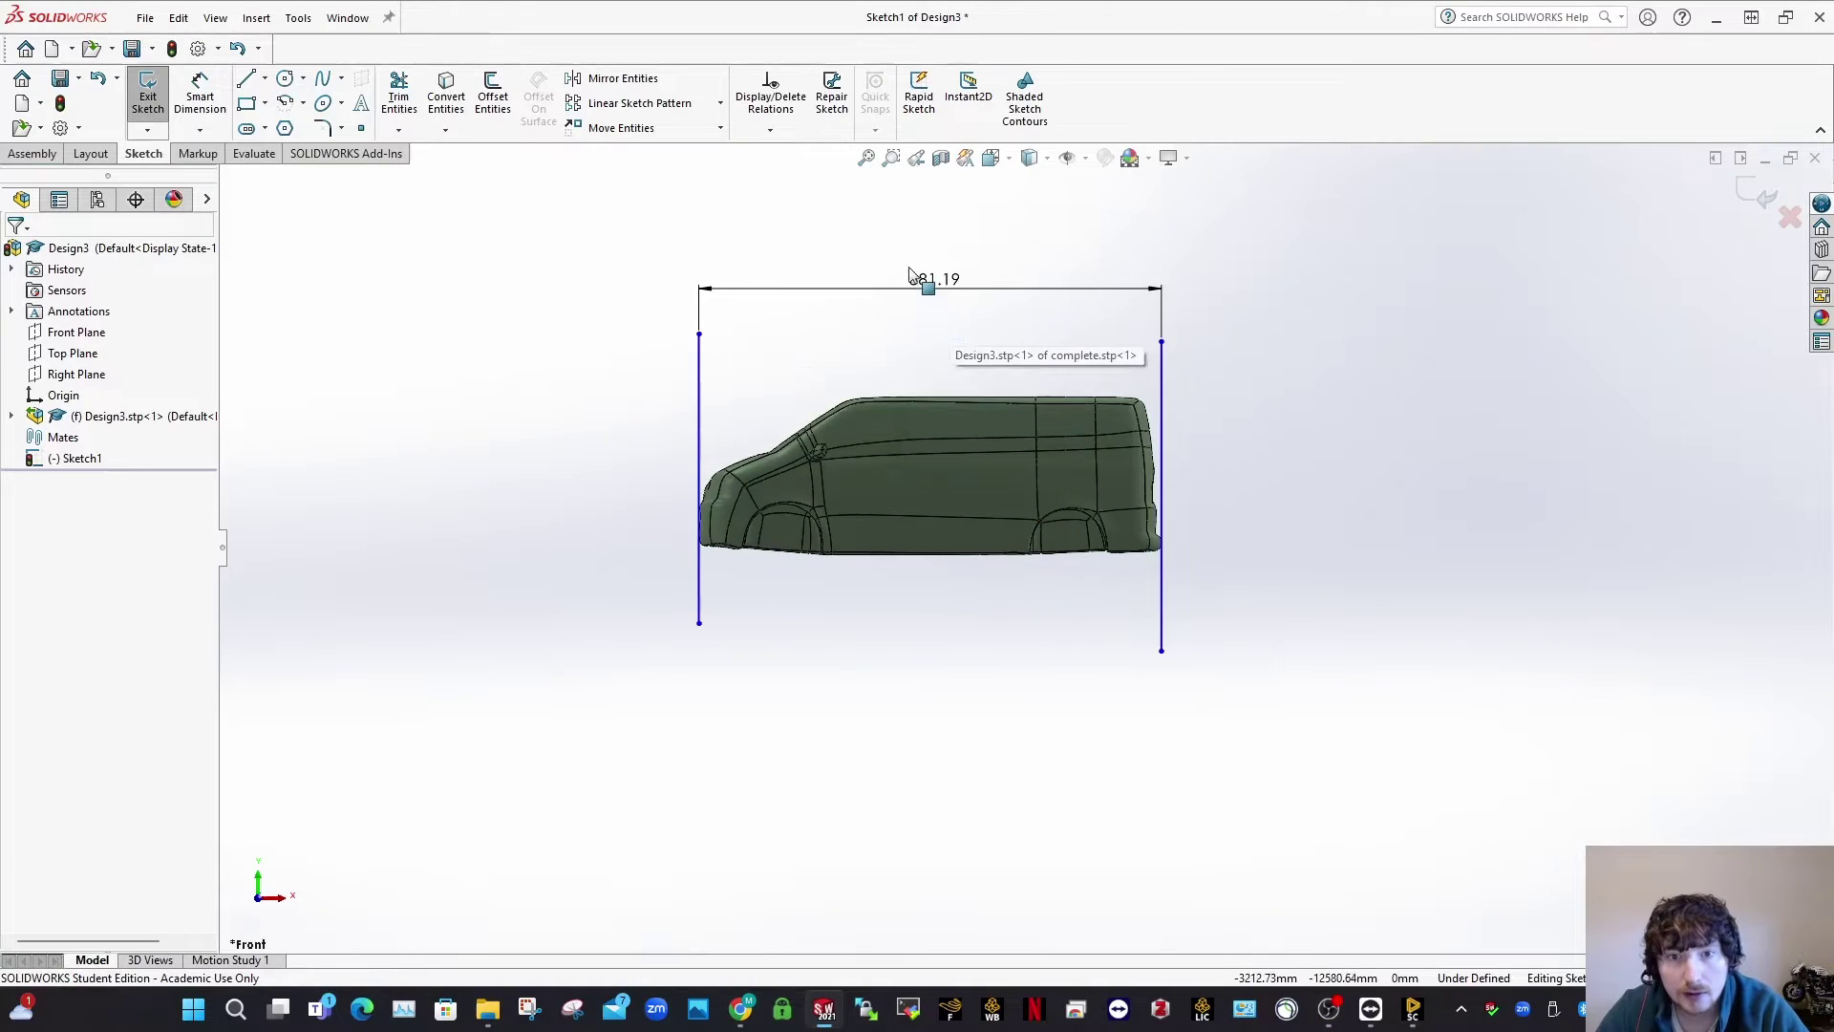
scroll(925, 291, down, 1)
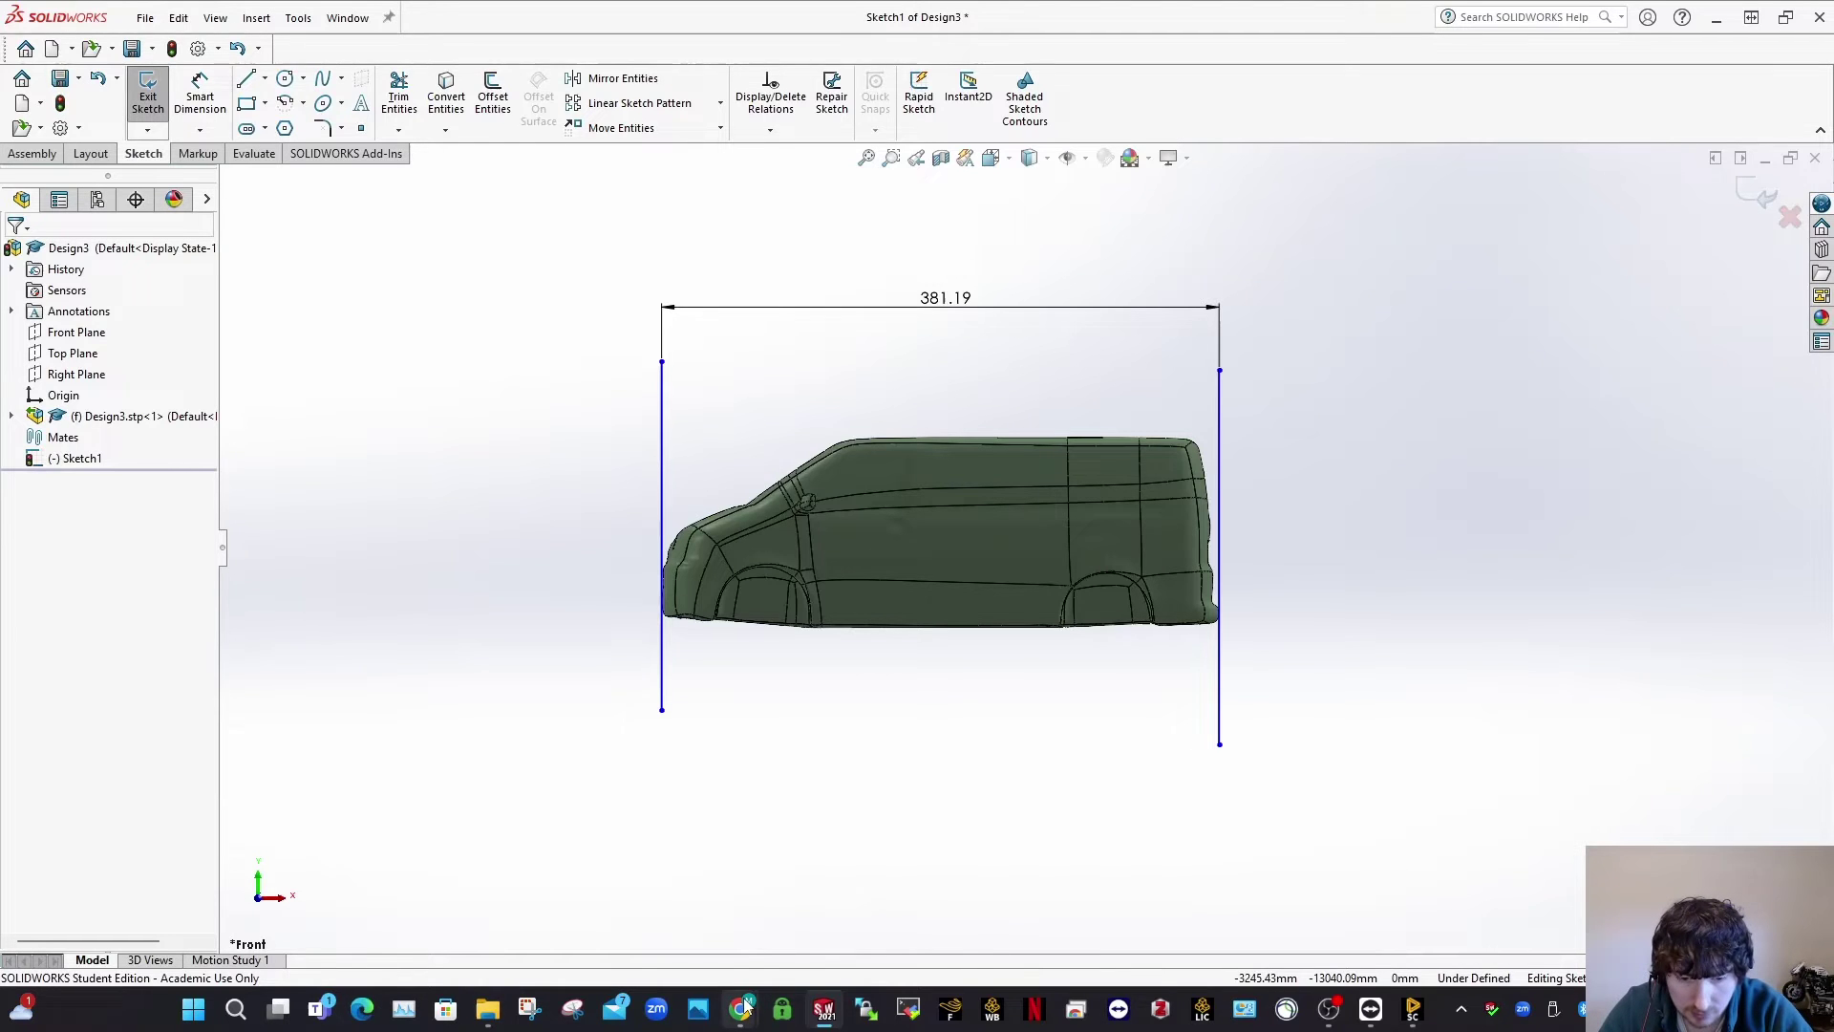
mouse_move(748, 1005)
click(865, 889)
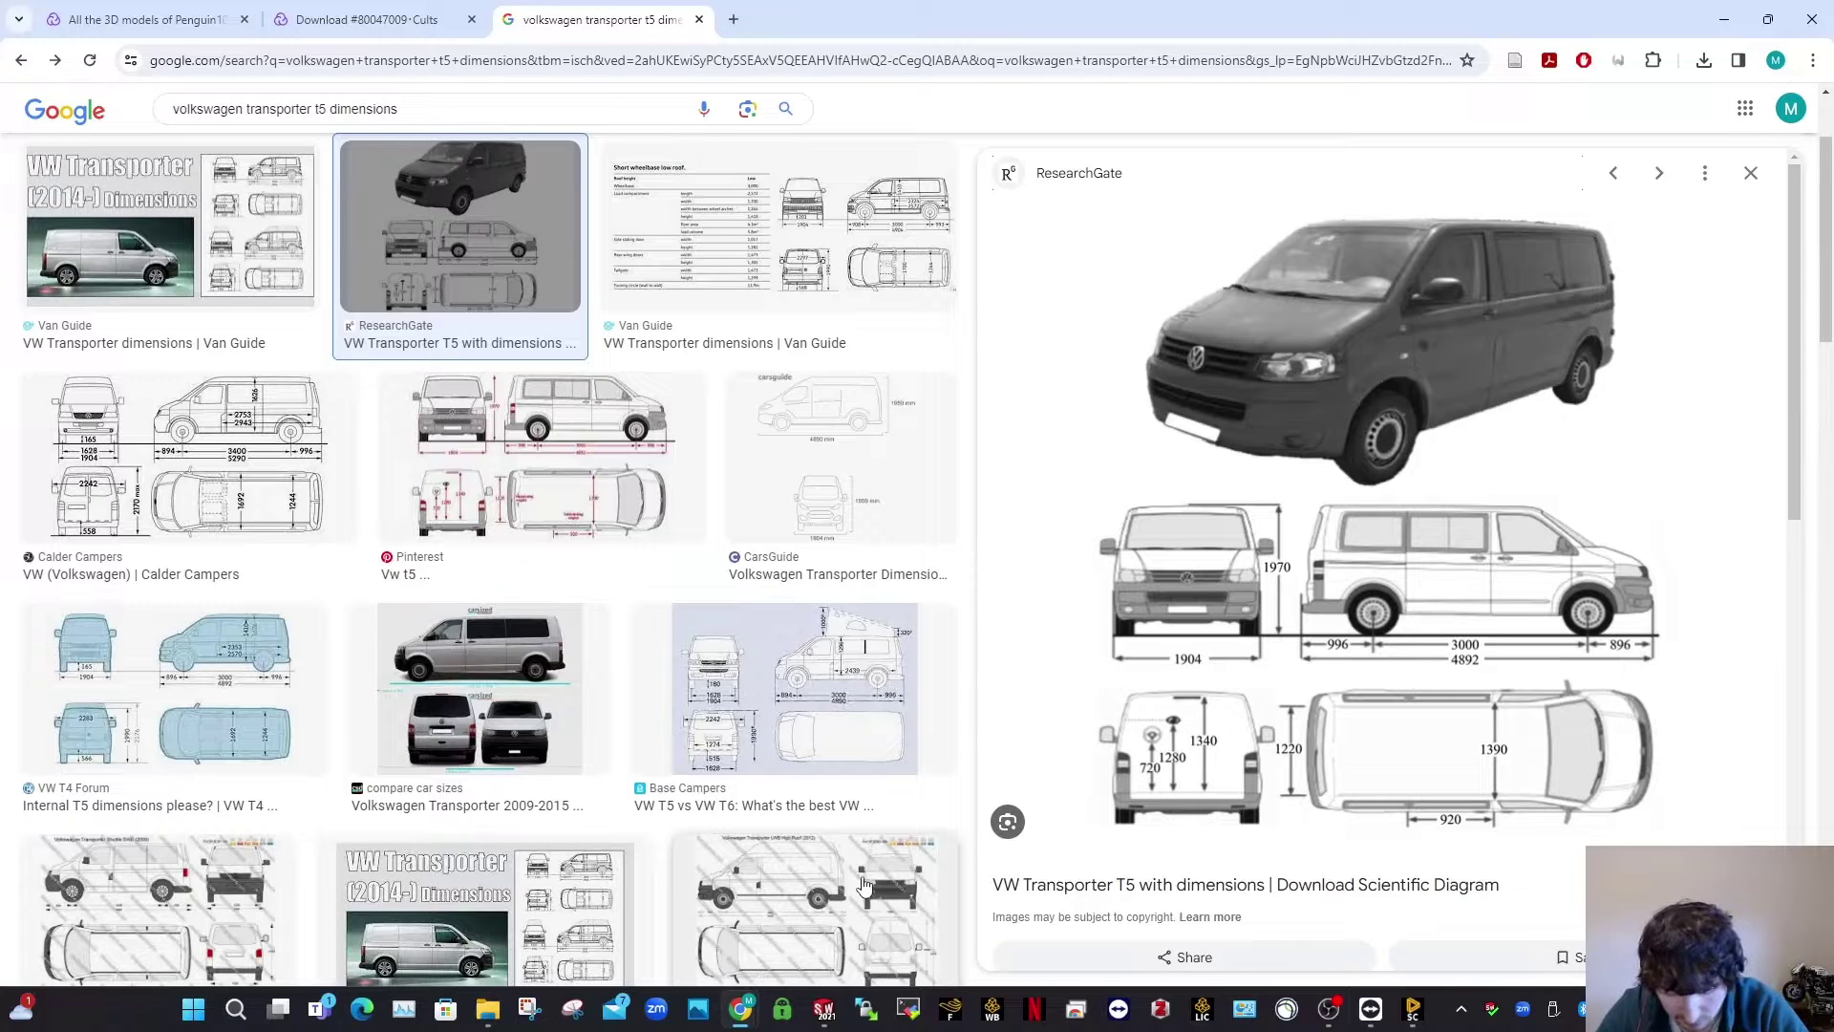
mouse_move(1418, 1016)
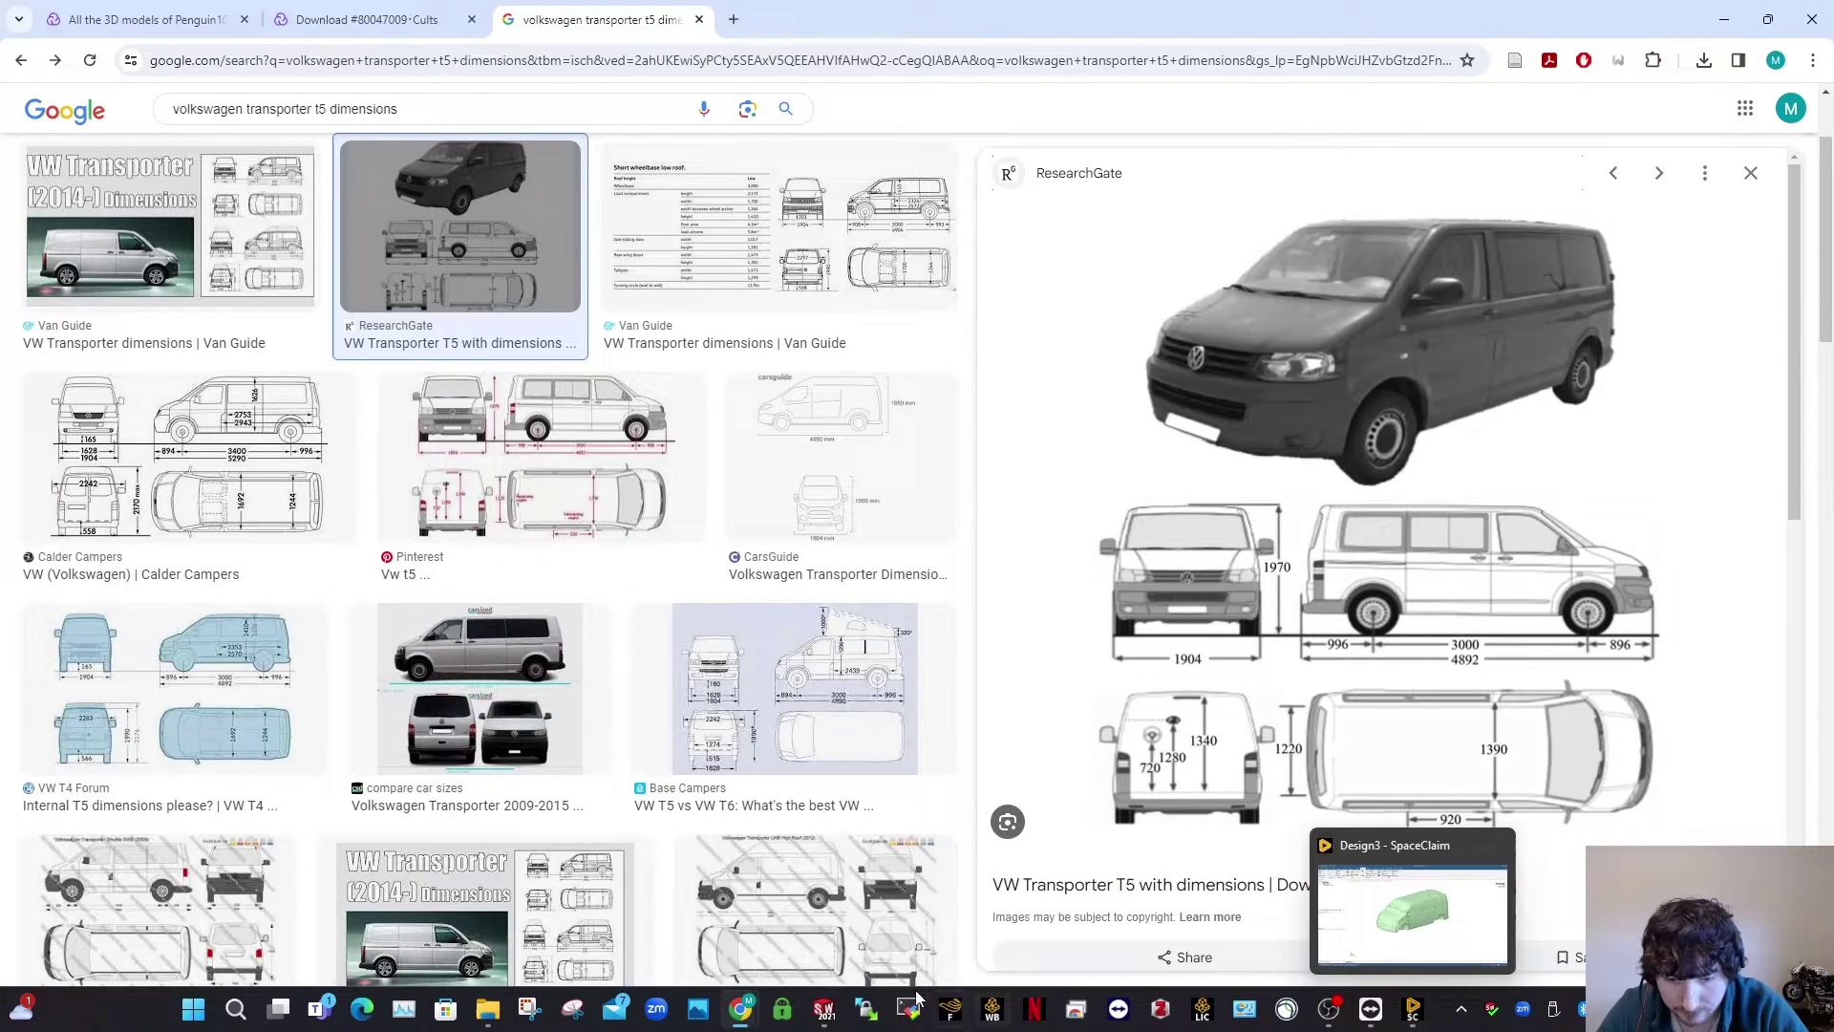
click(823, 1010)
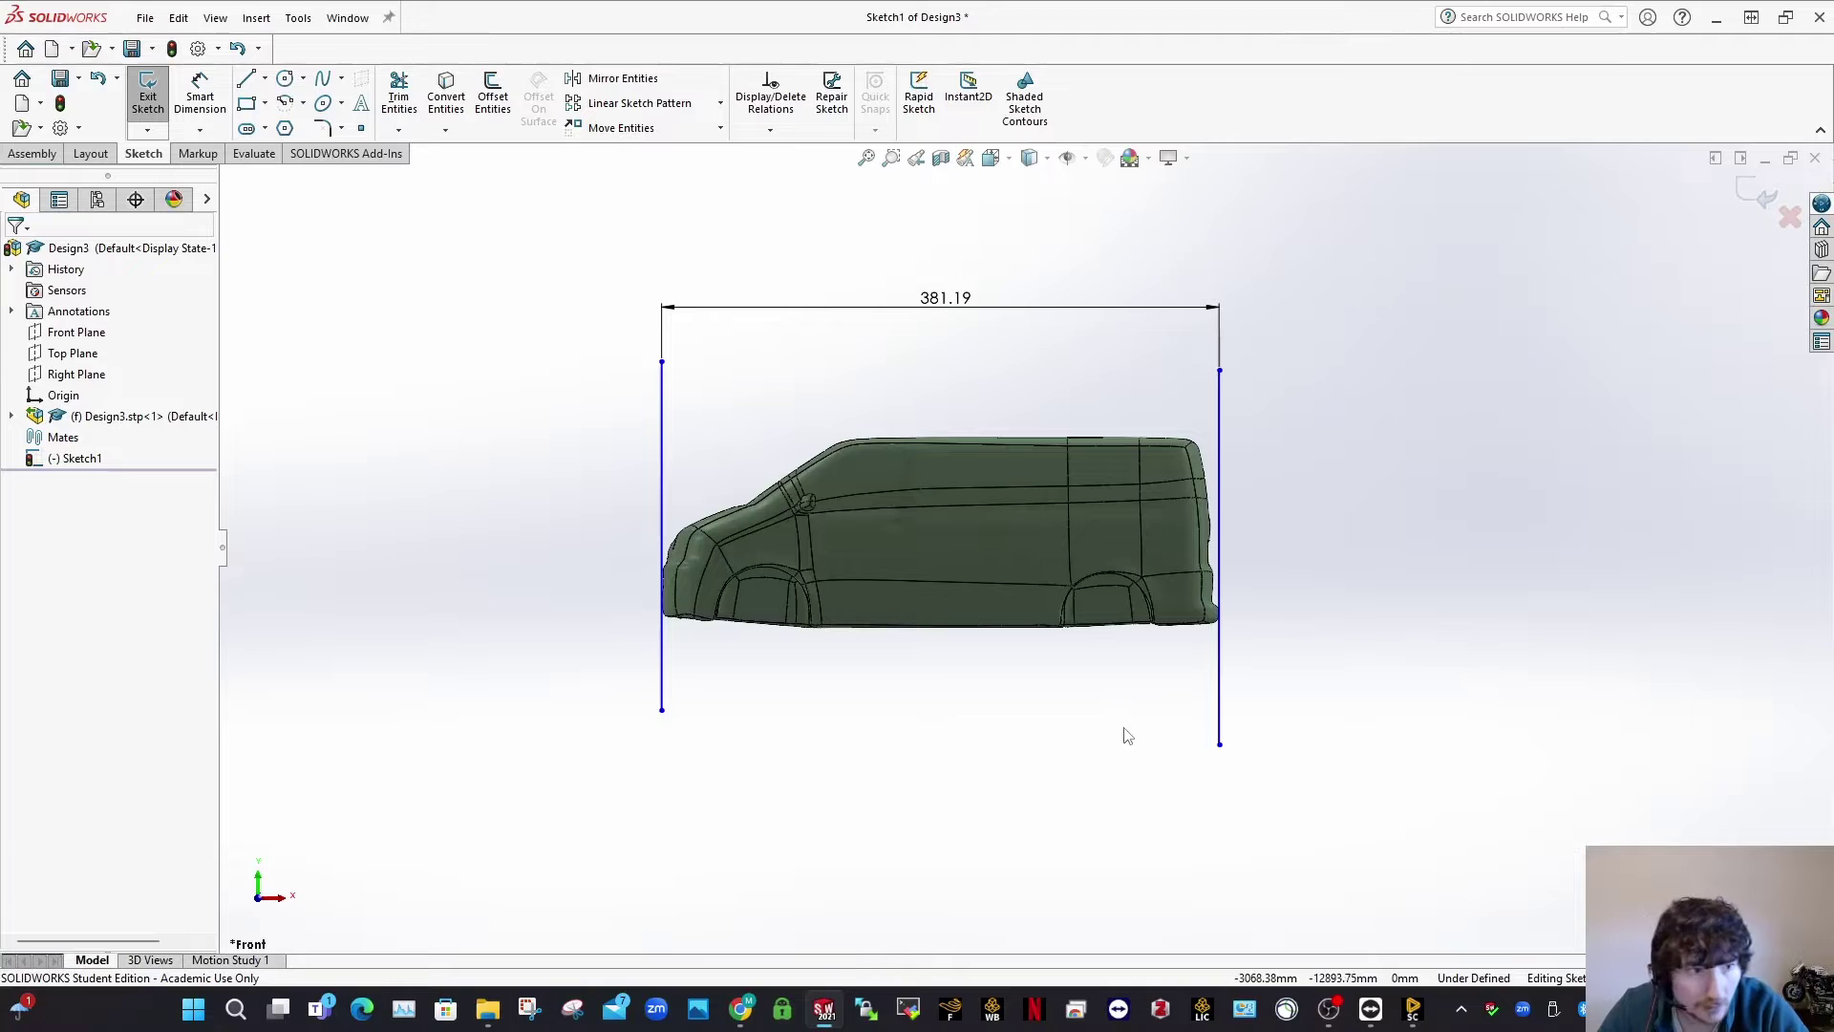
Step: Exit the sketch and save the assembly as the SOLIDWORKS Part Design3 in the VWTransportT5 folder, including all components
click(1755, 193)
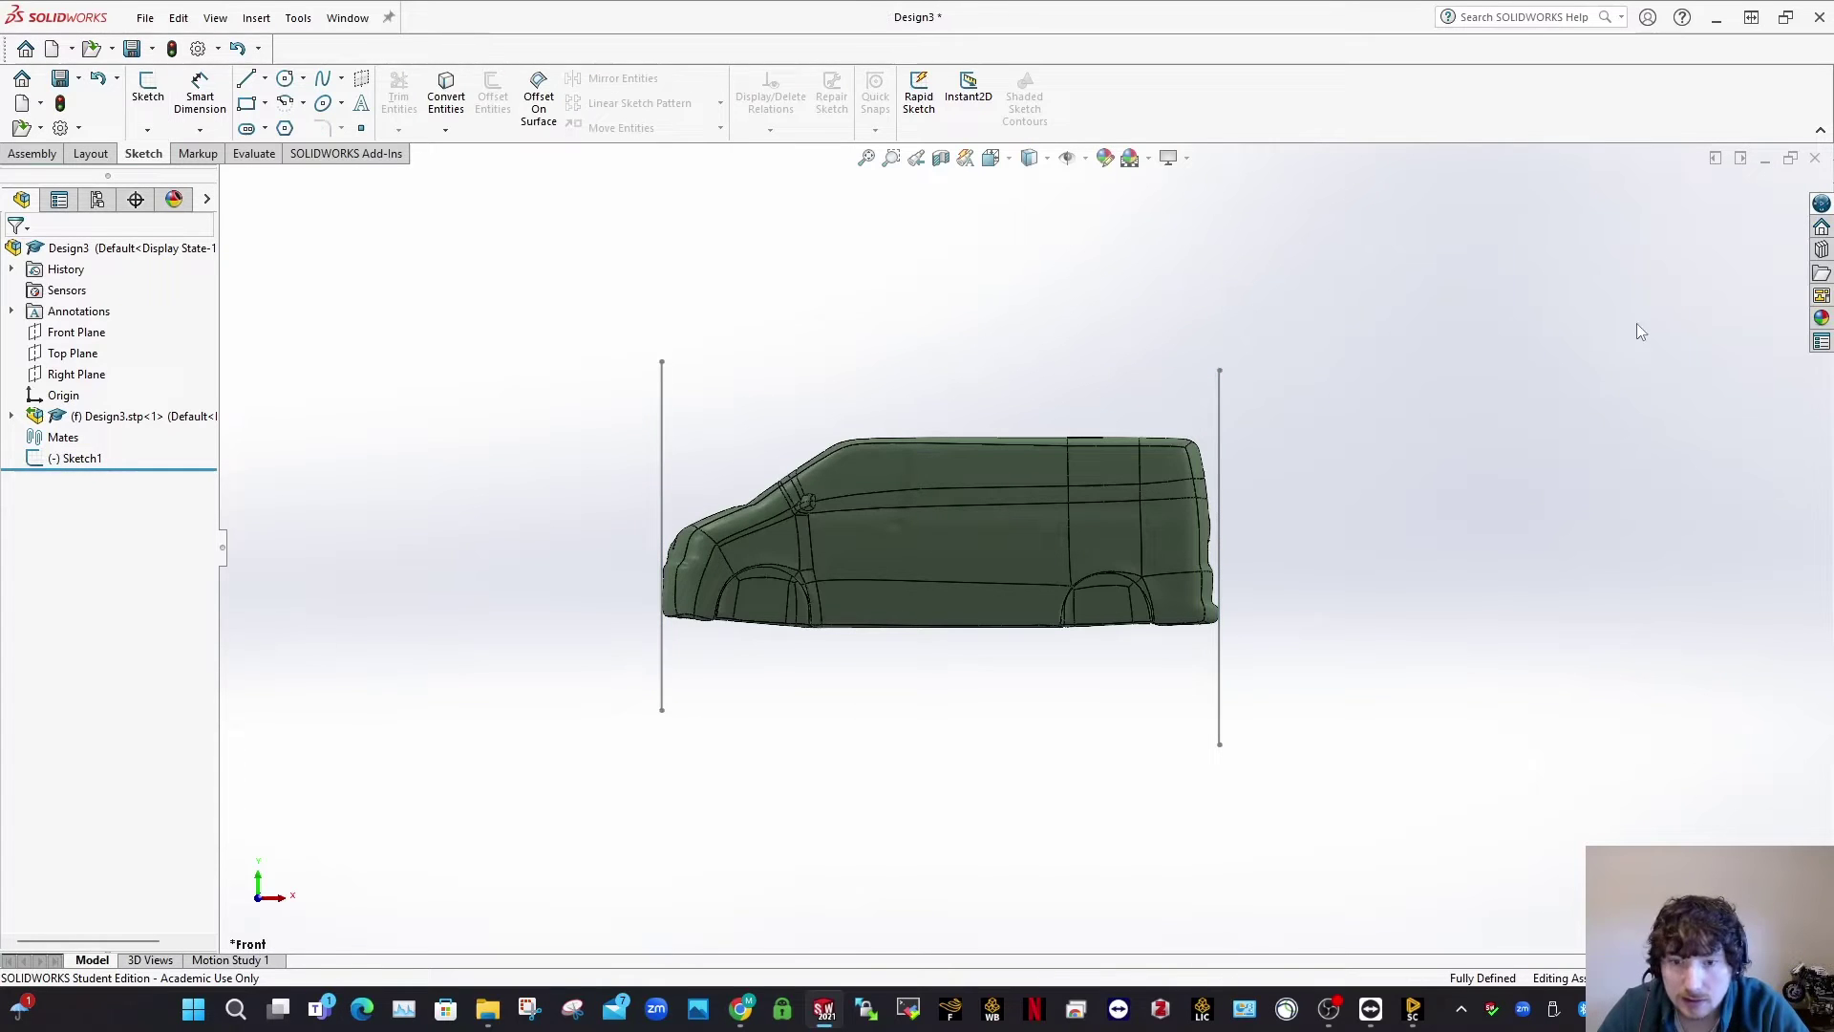
click(43, 156)
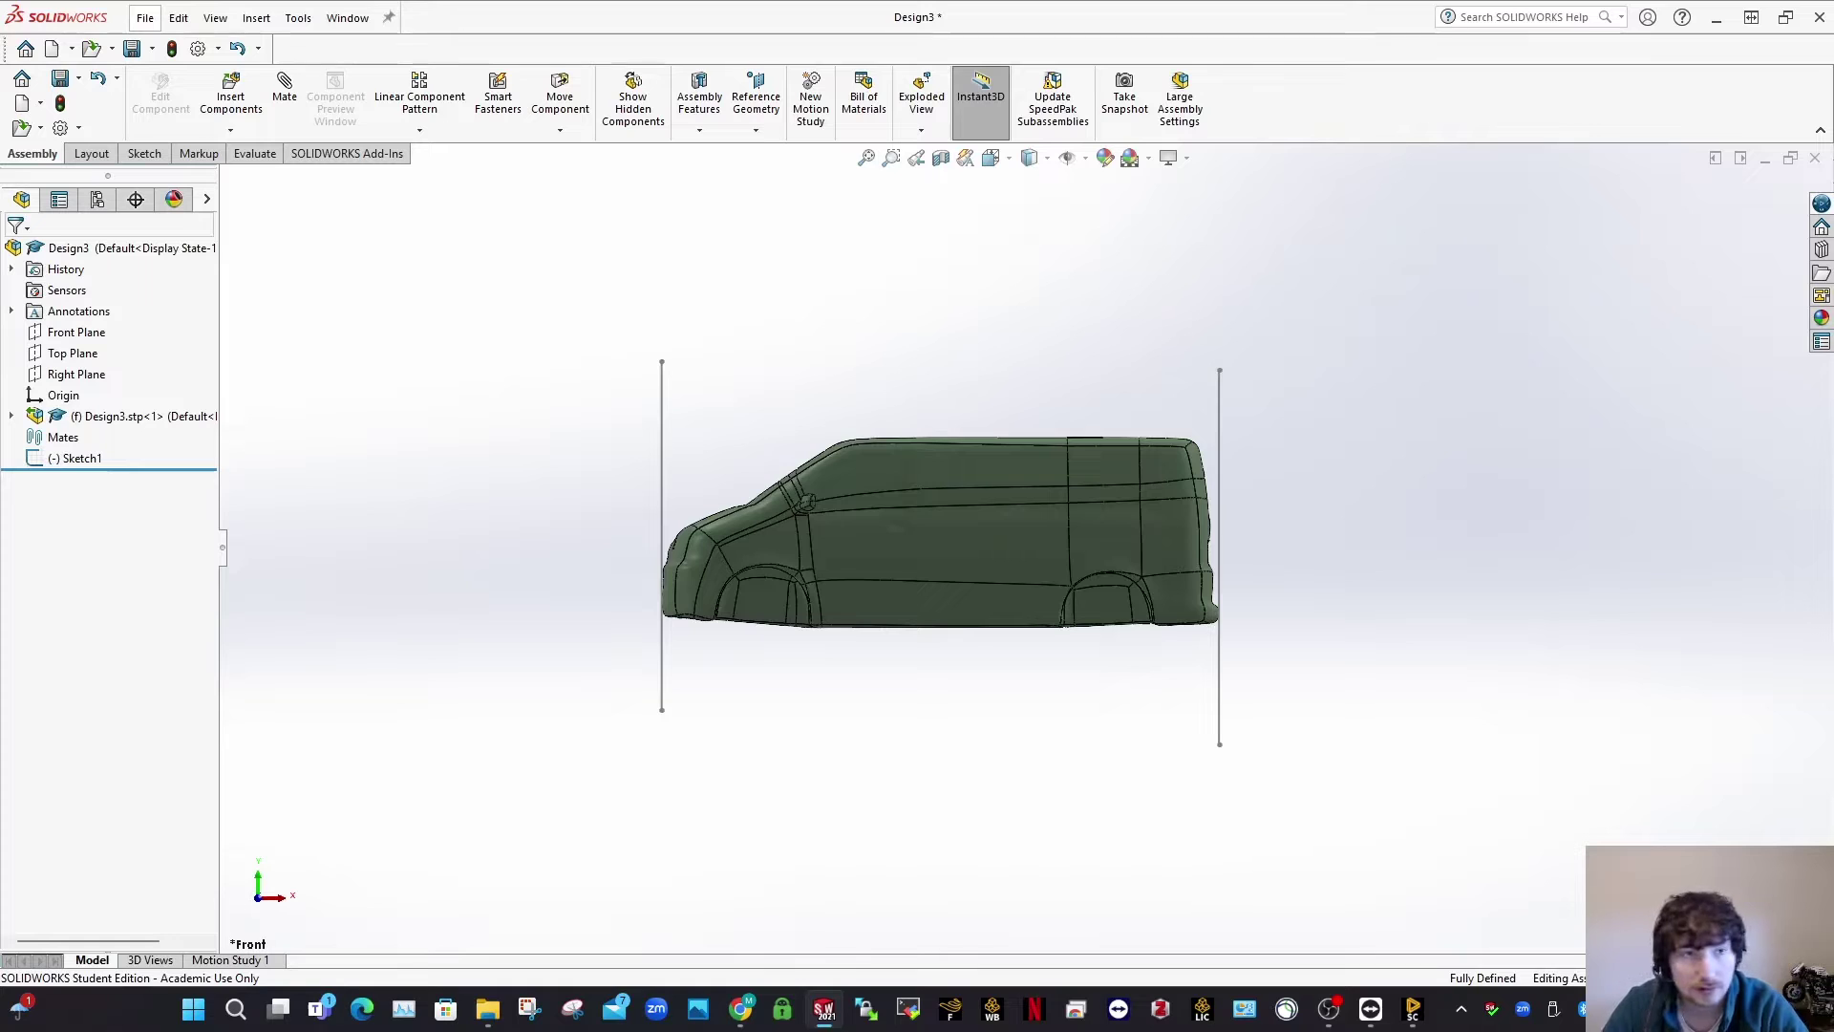
key(ctrl+s)
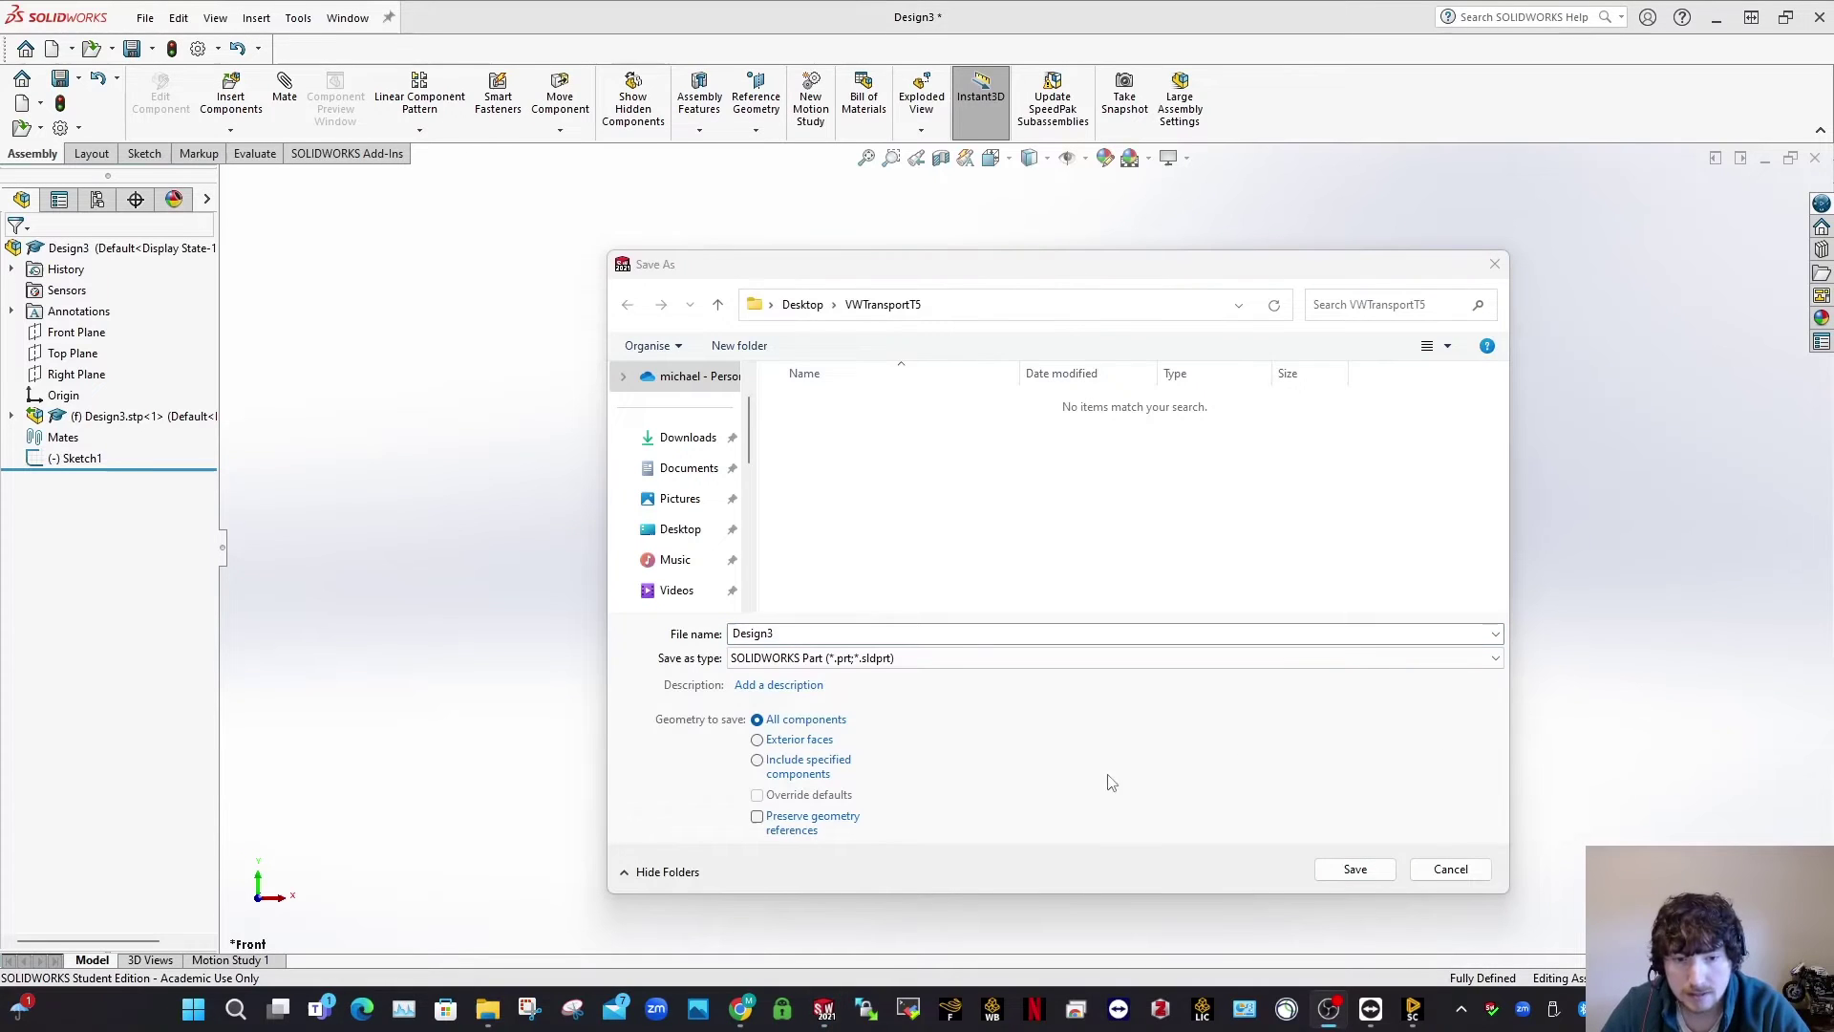
click(1355, 869)
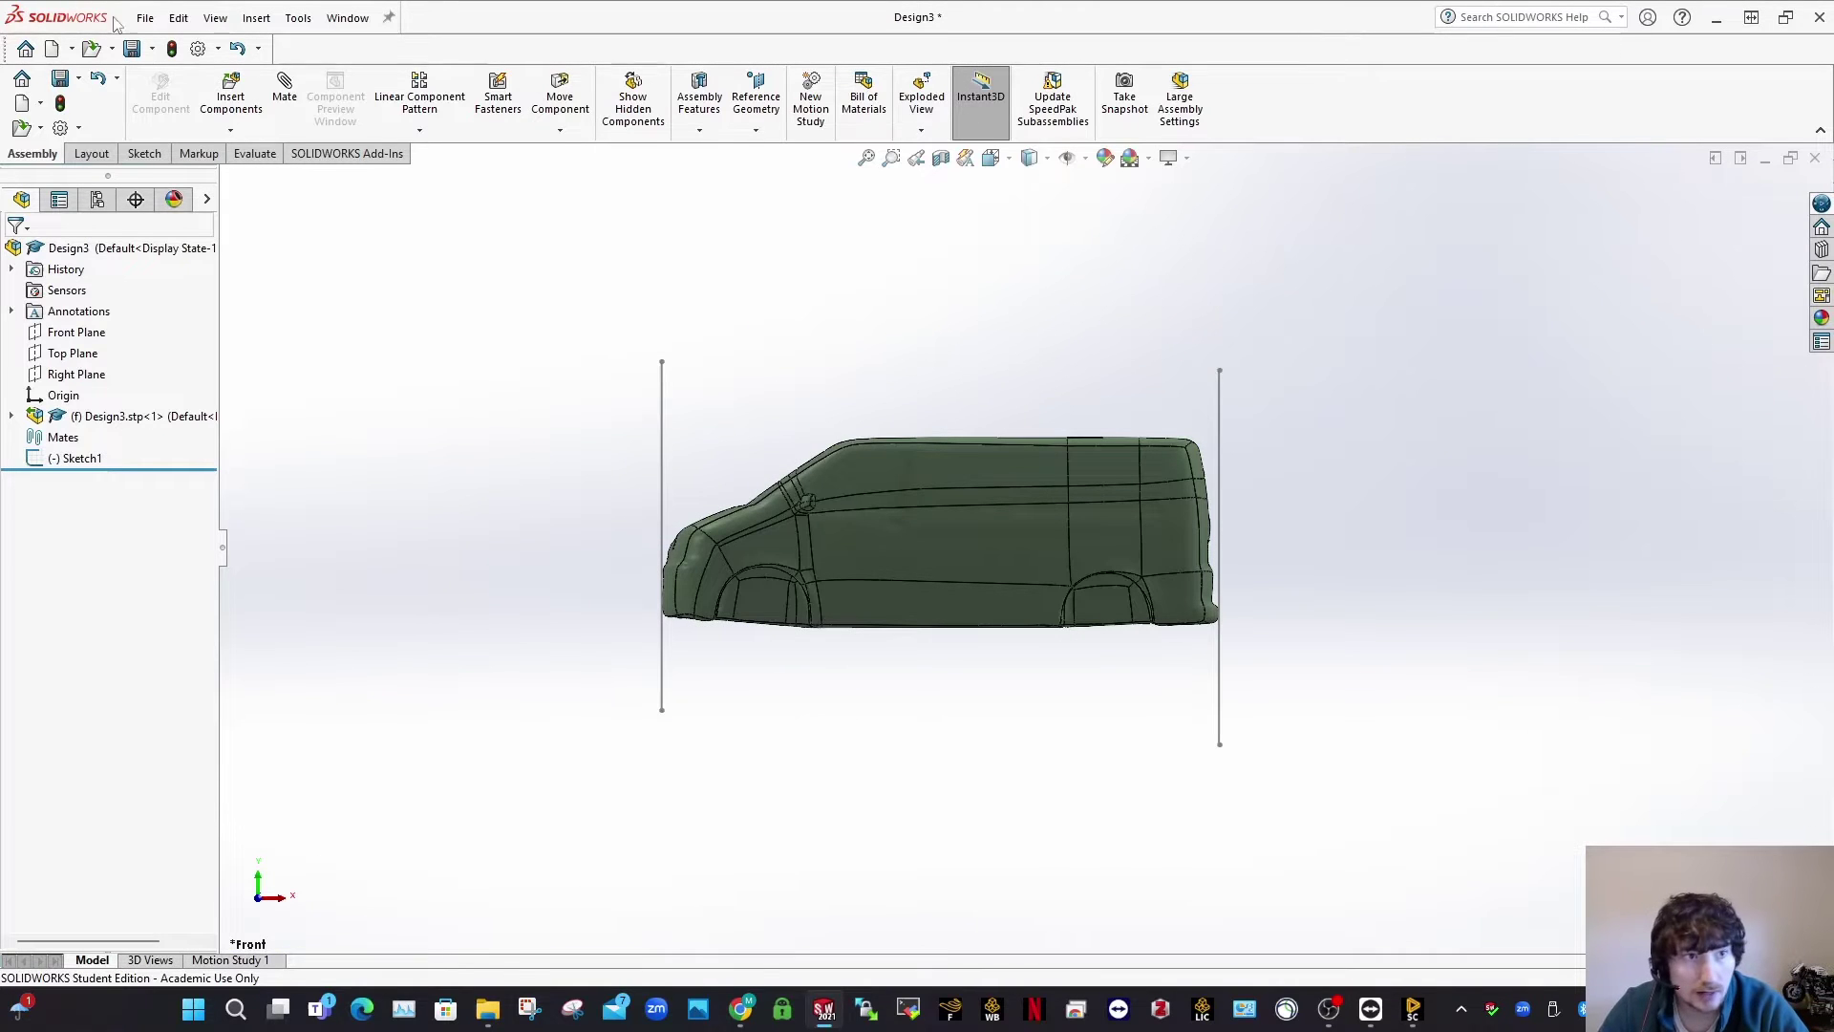
Step: Open the saved Design3 part and bring up its feature tools
click(144, 17)
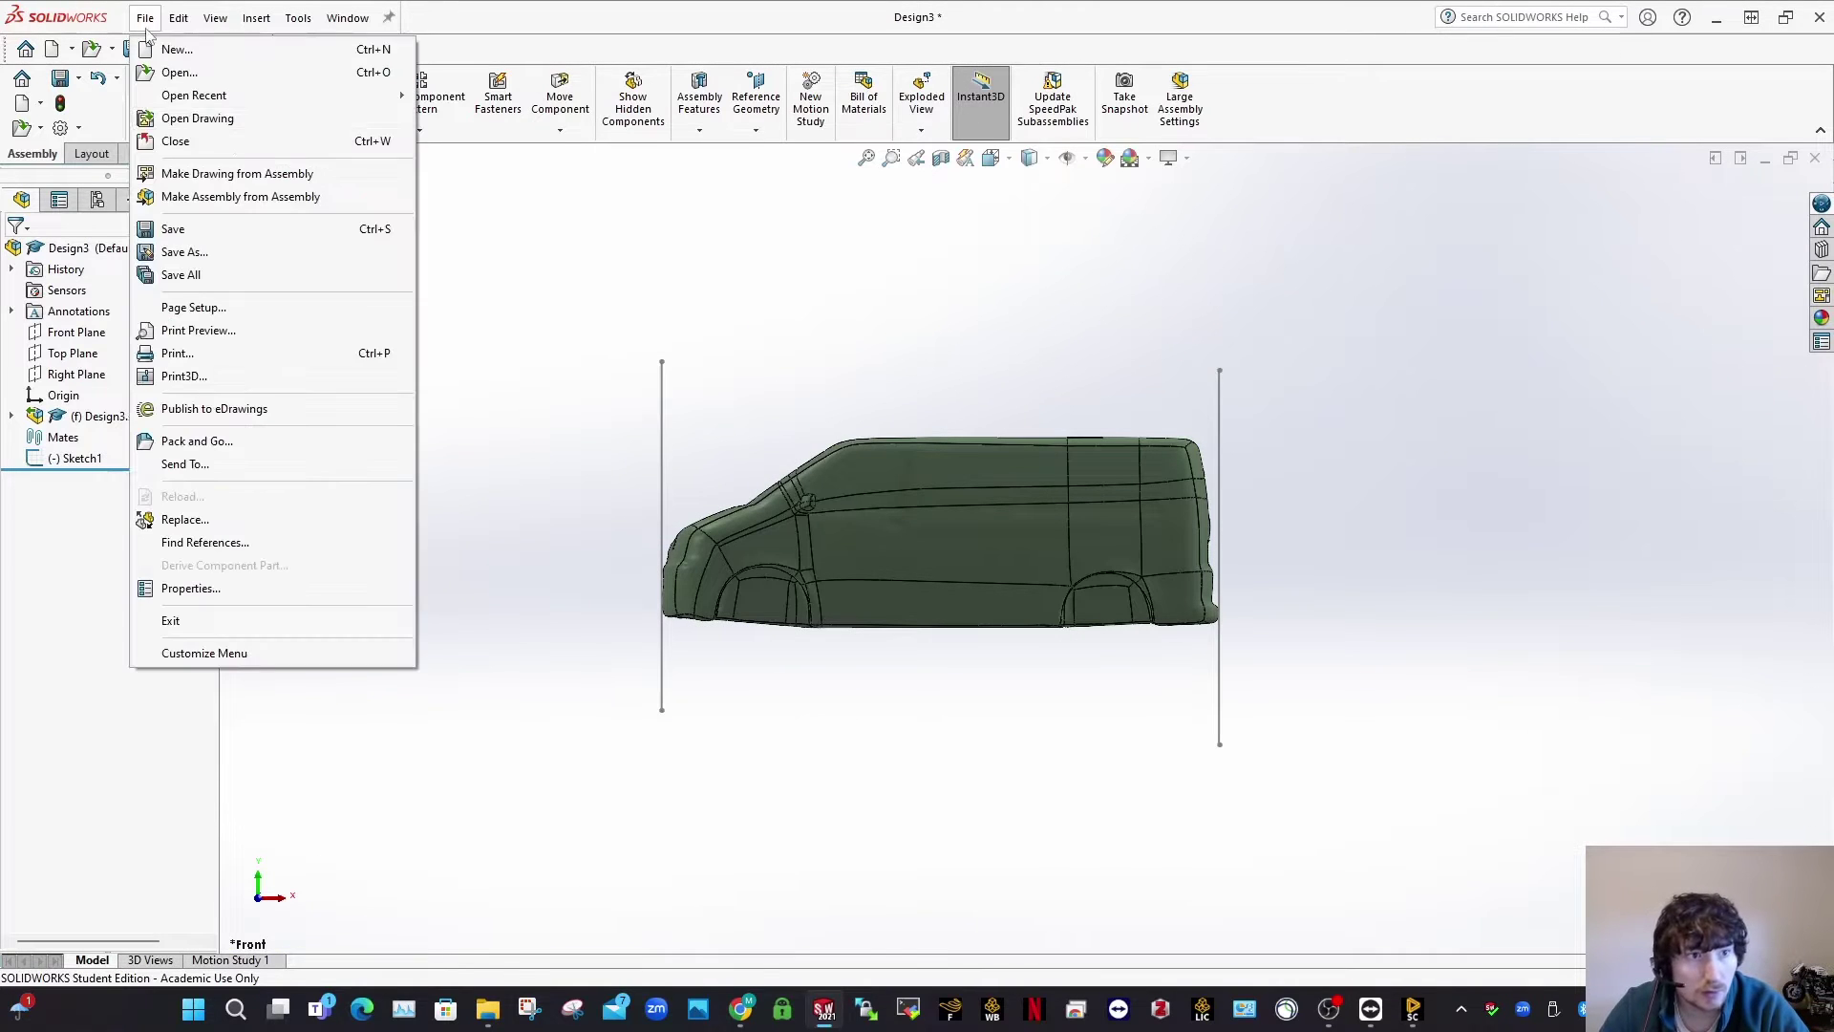
click(1574, 298)
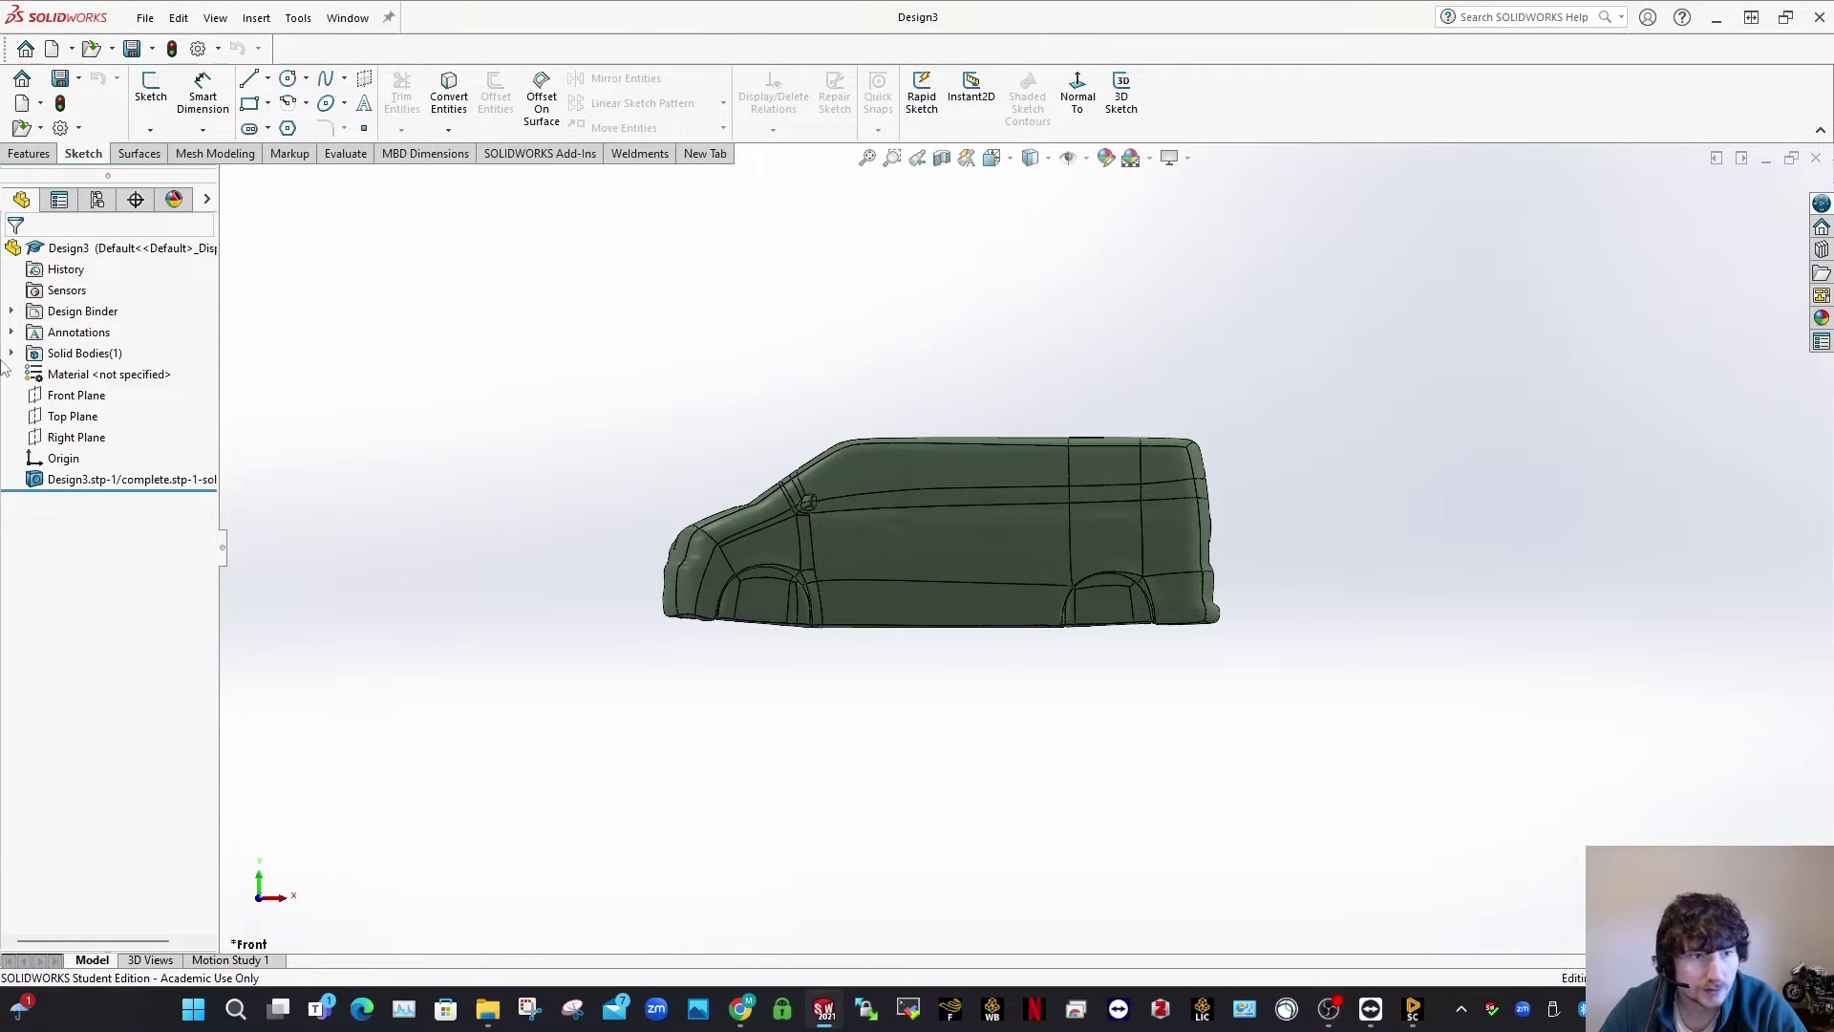
click(29, 154)
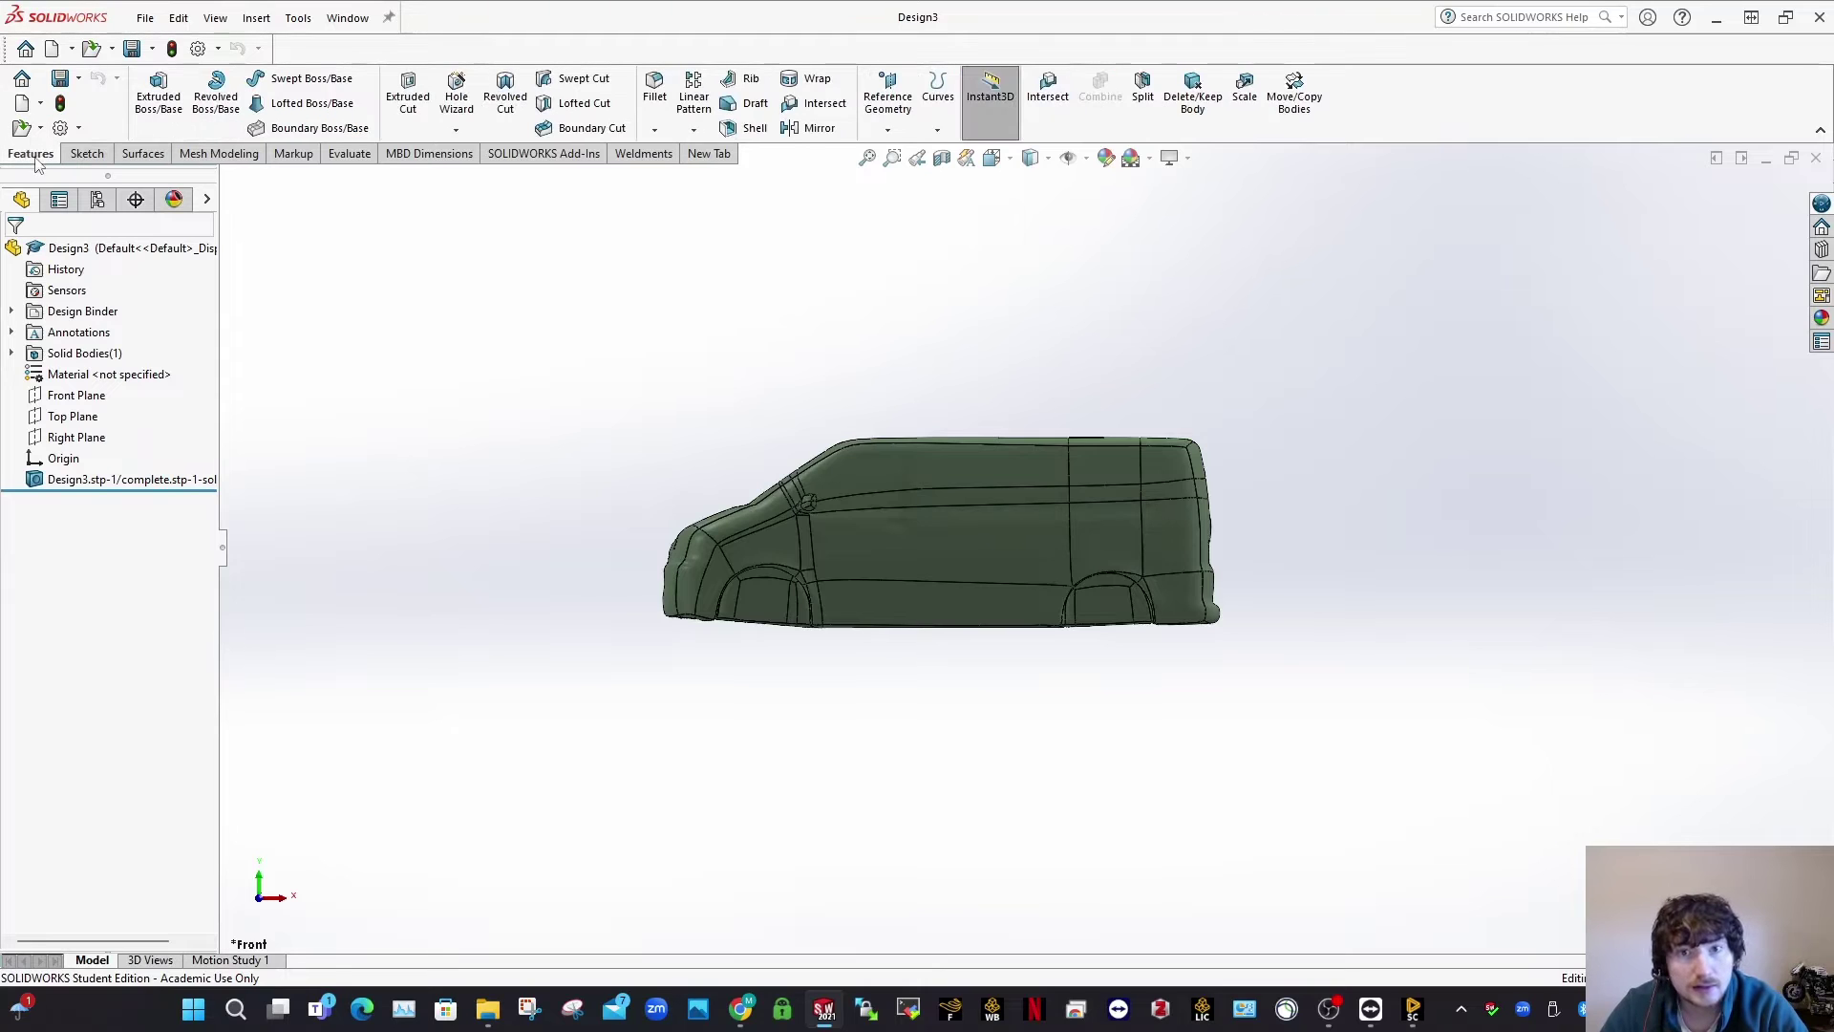
Step: Scale the van body uniformly by a factor of 12.8334 about its centroid, and save the part
click(1244, 95)
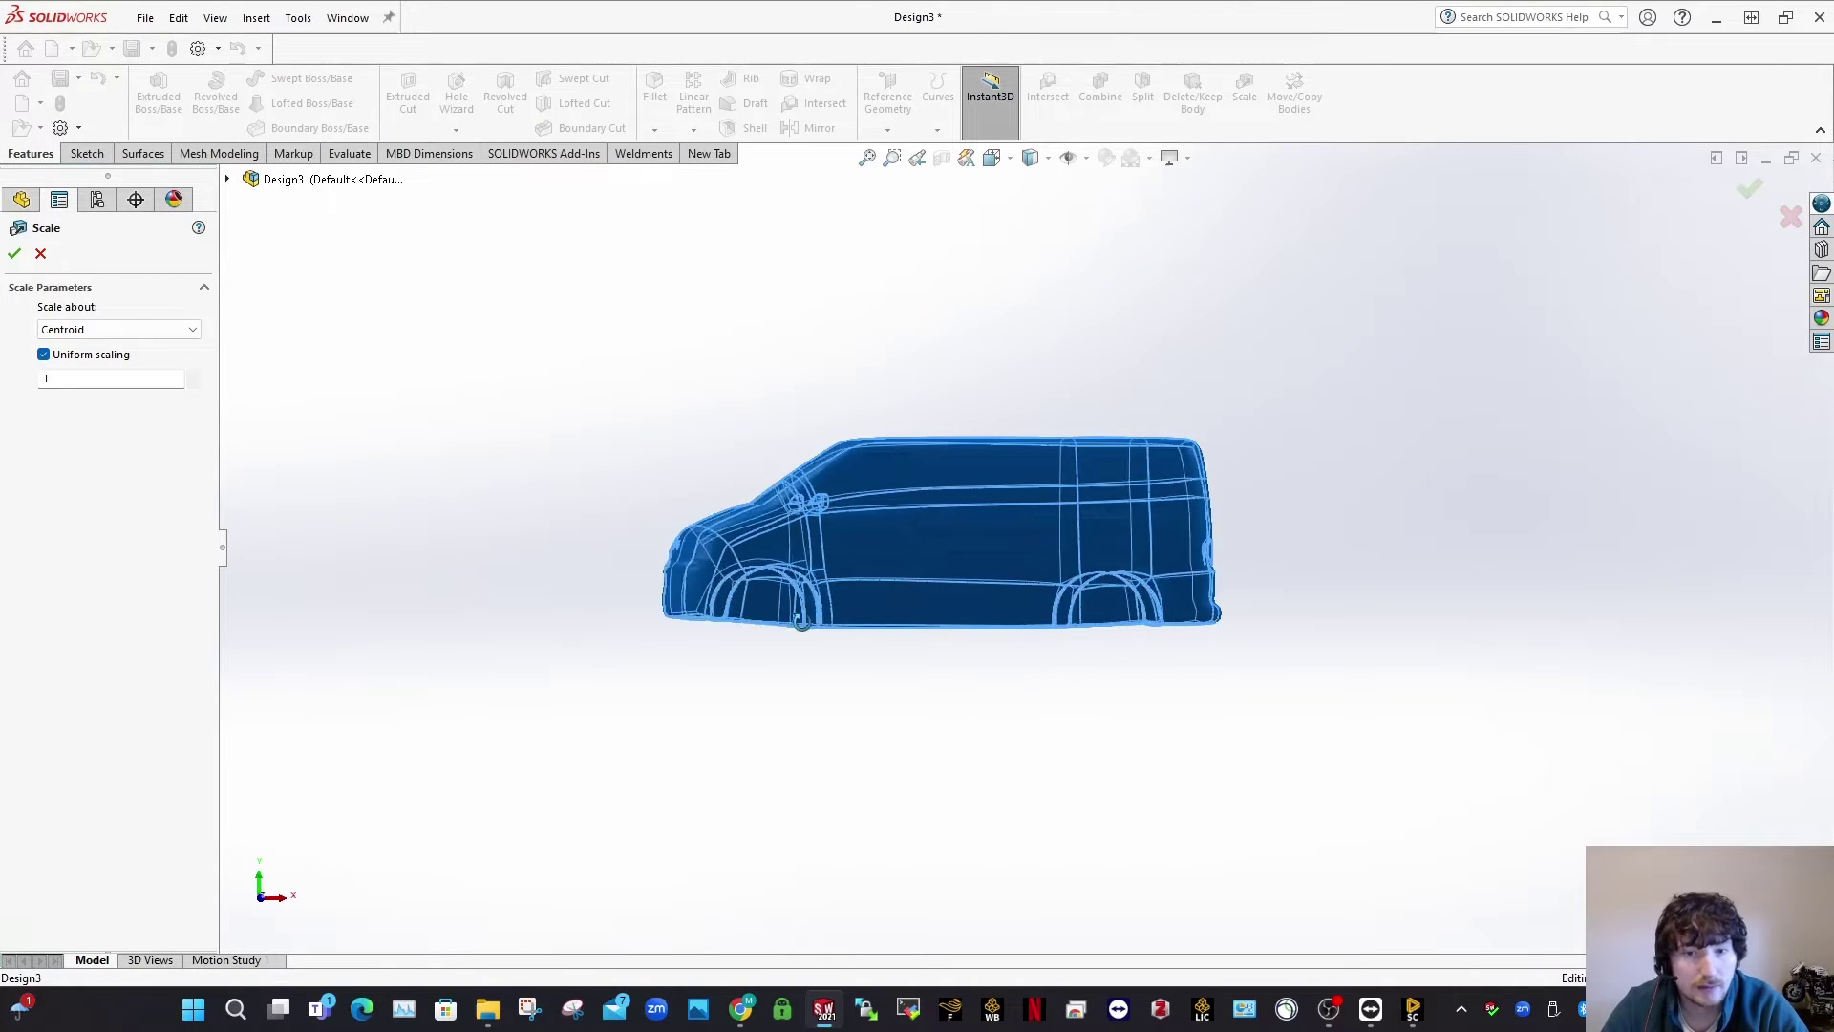
middle_drag(800, 621, 869, 669)
double_click(87, 386)
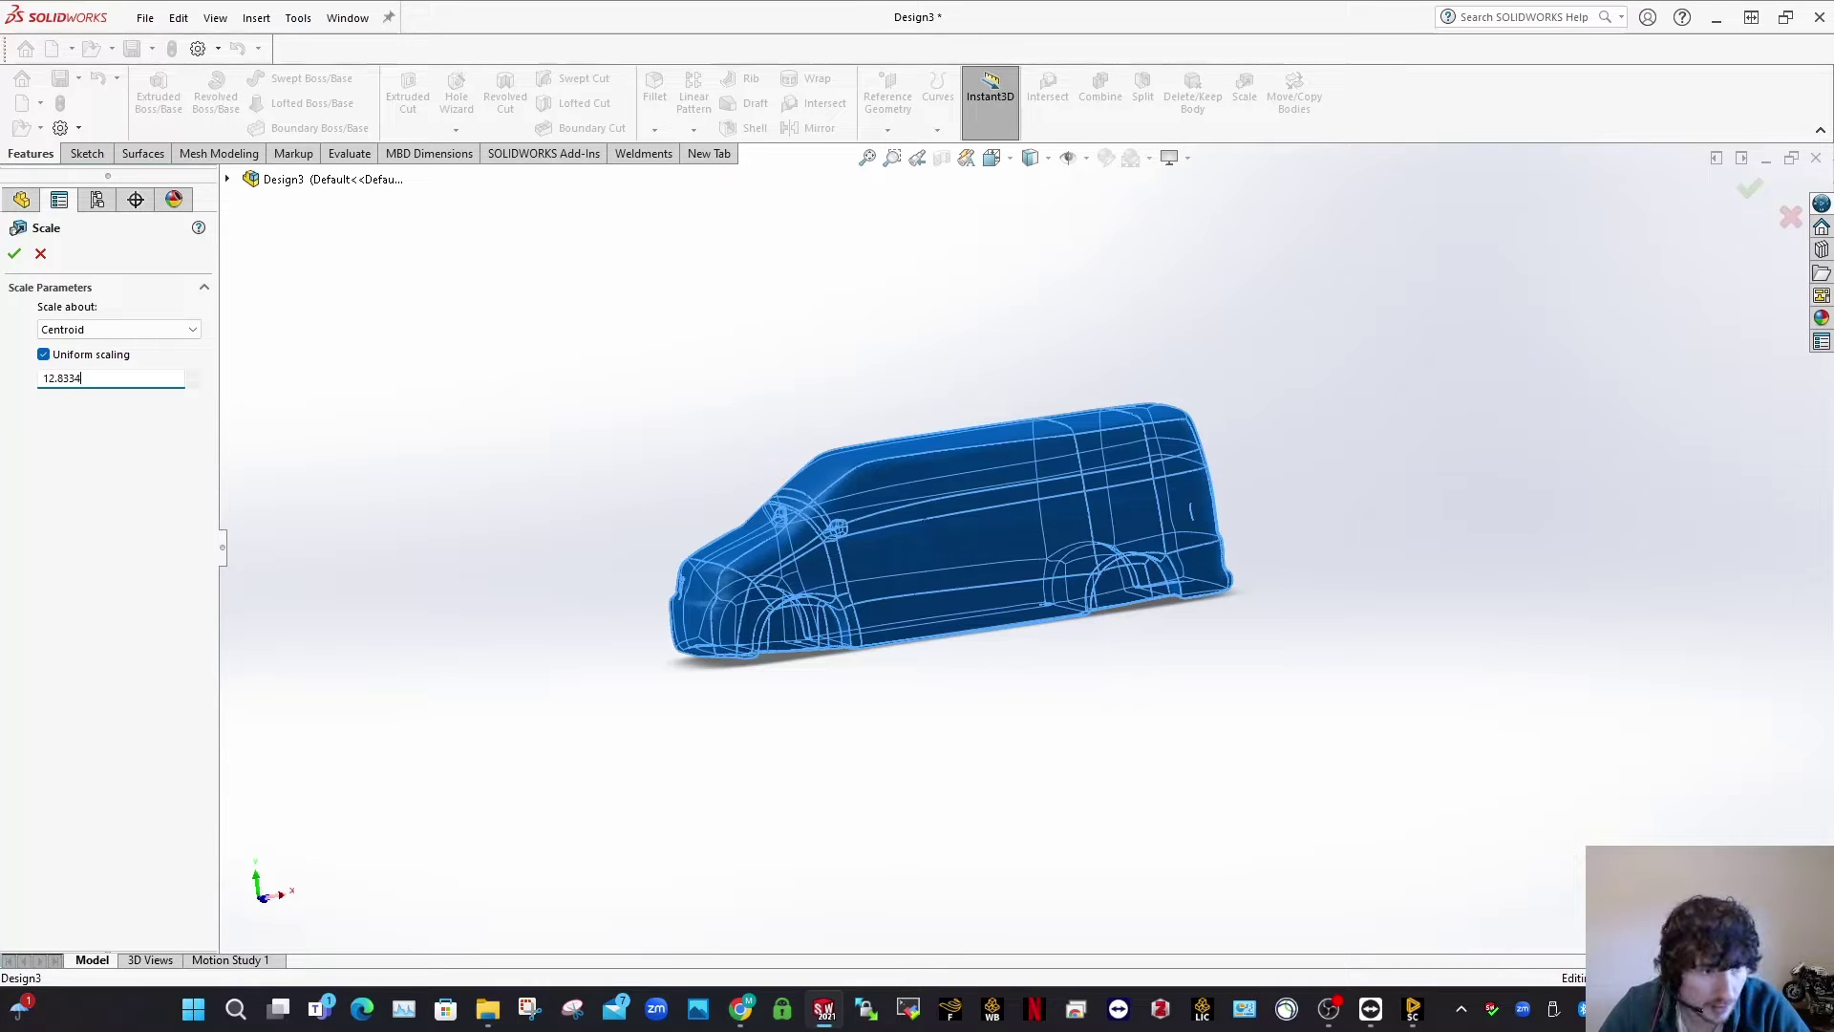
click(14, 254)
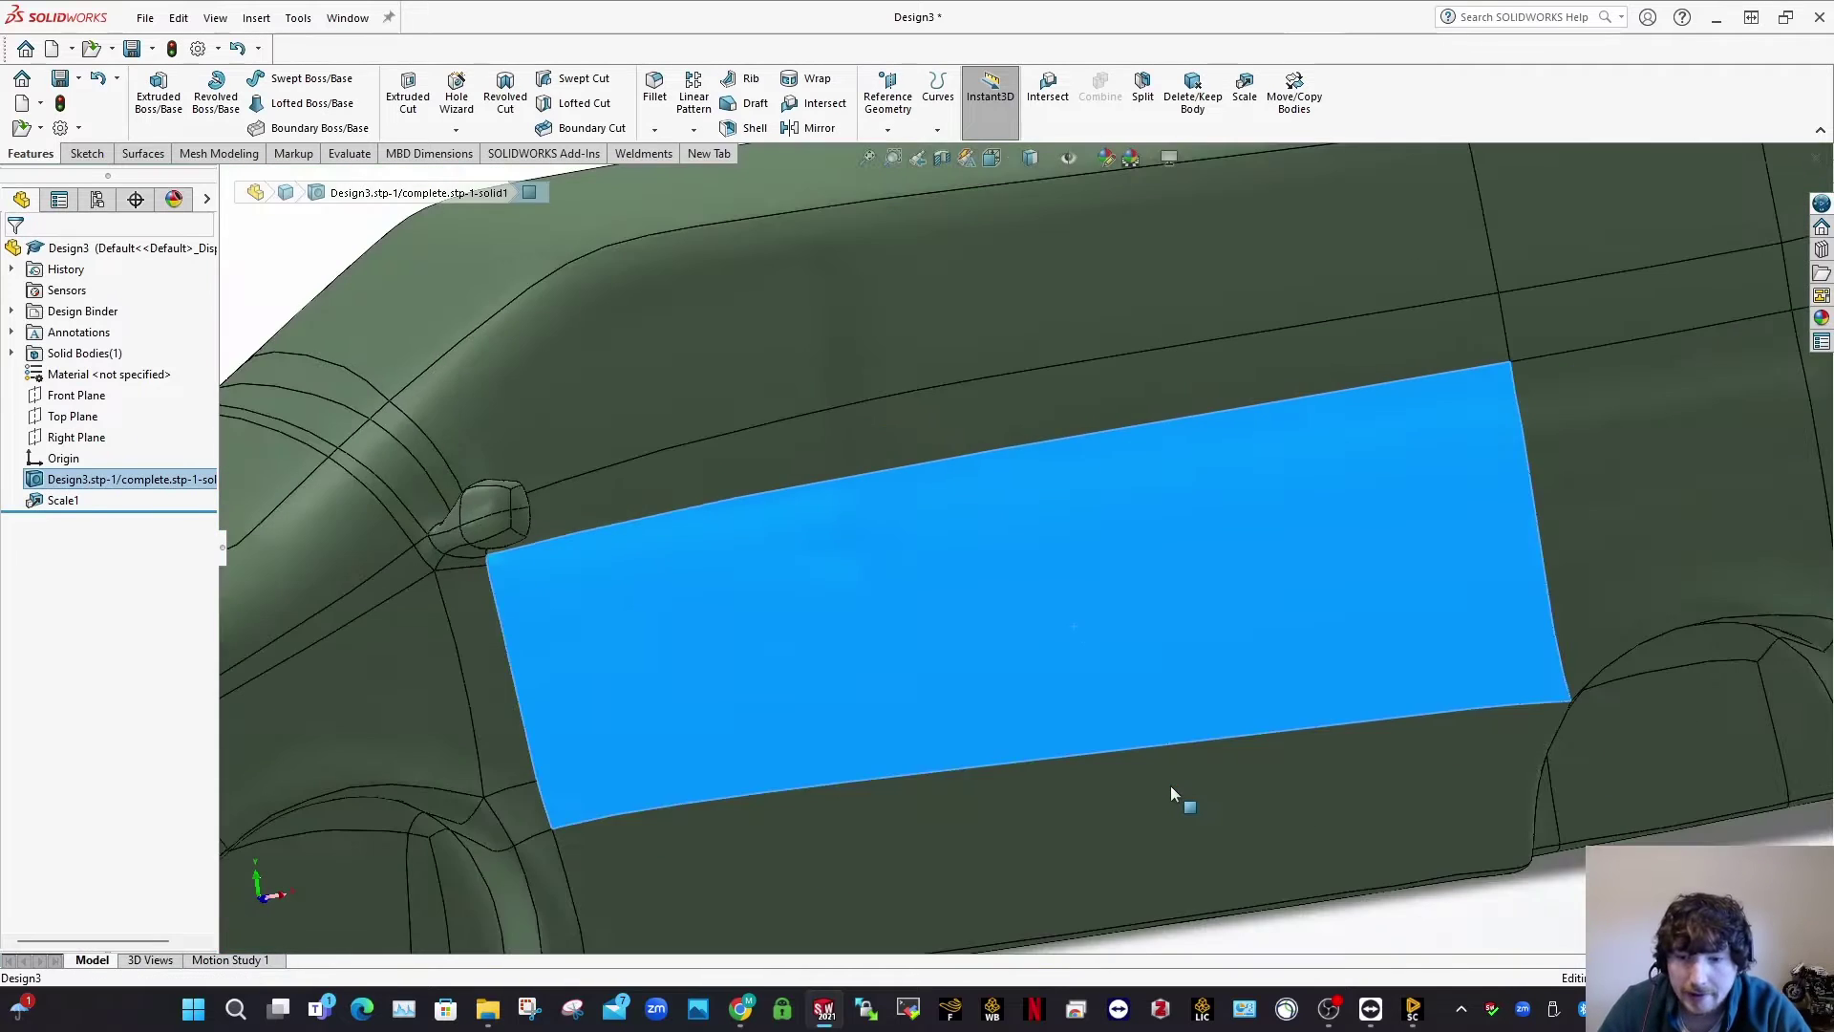
key(f)
scroll(1050, 546, up, 4)
middle_drag(1058, 577, 1146, 655)
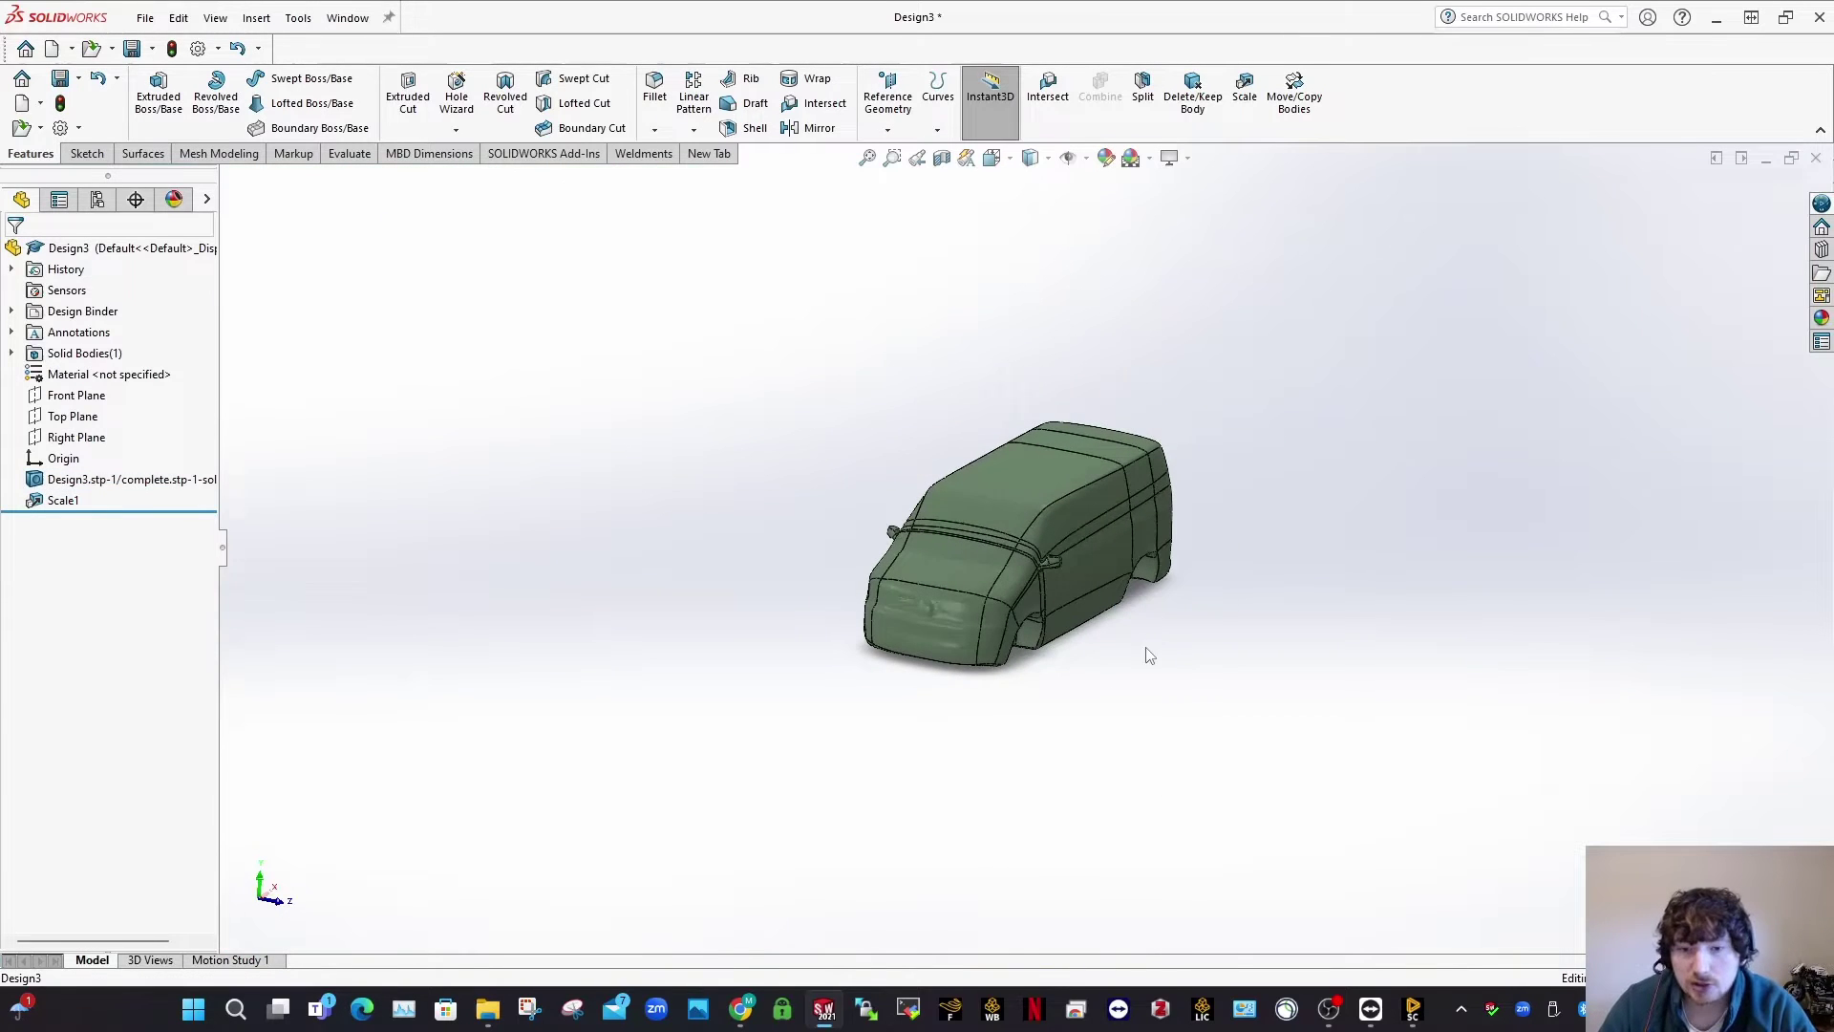
scroll(1059, 619, down, 3)
scroll(1058, 617, down, 2)
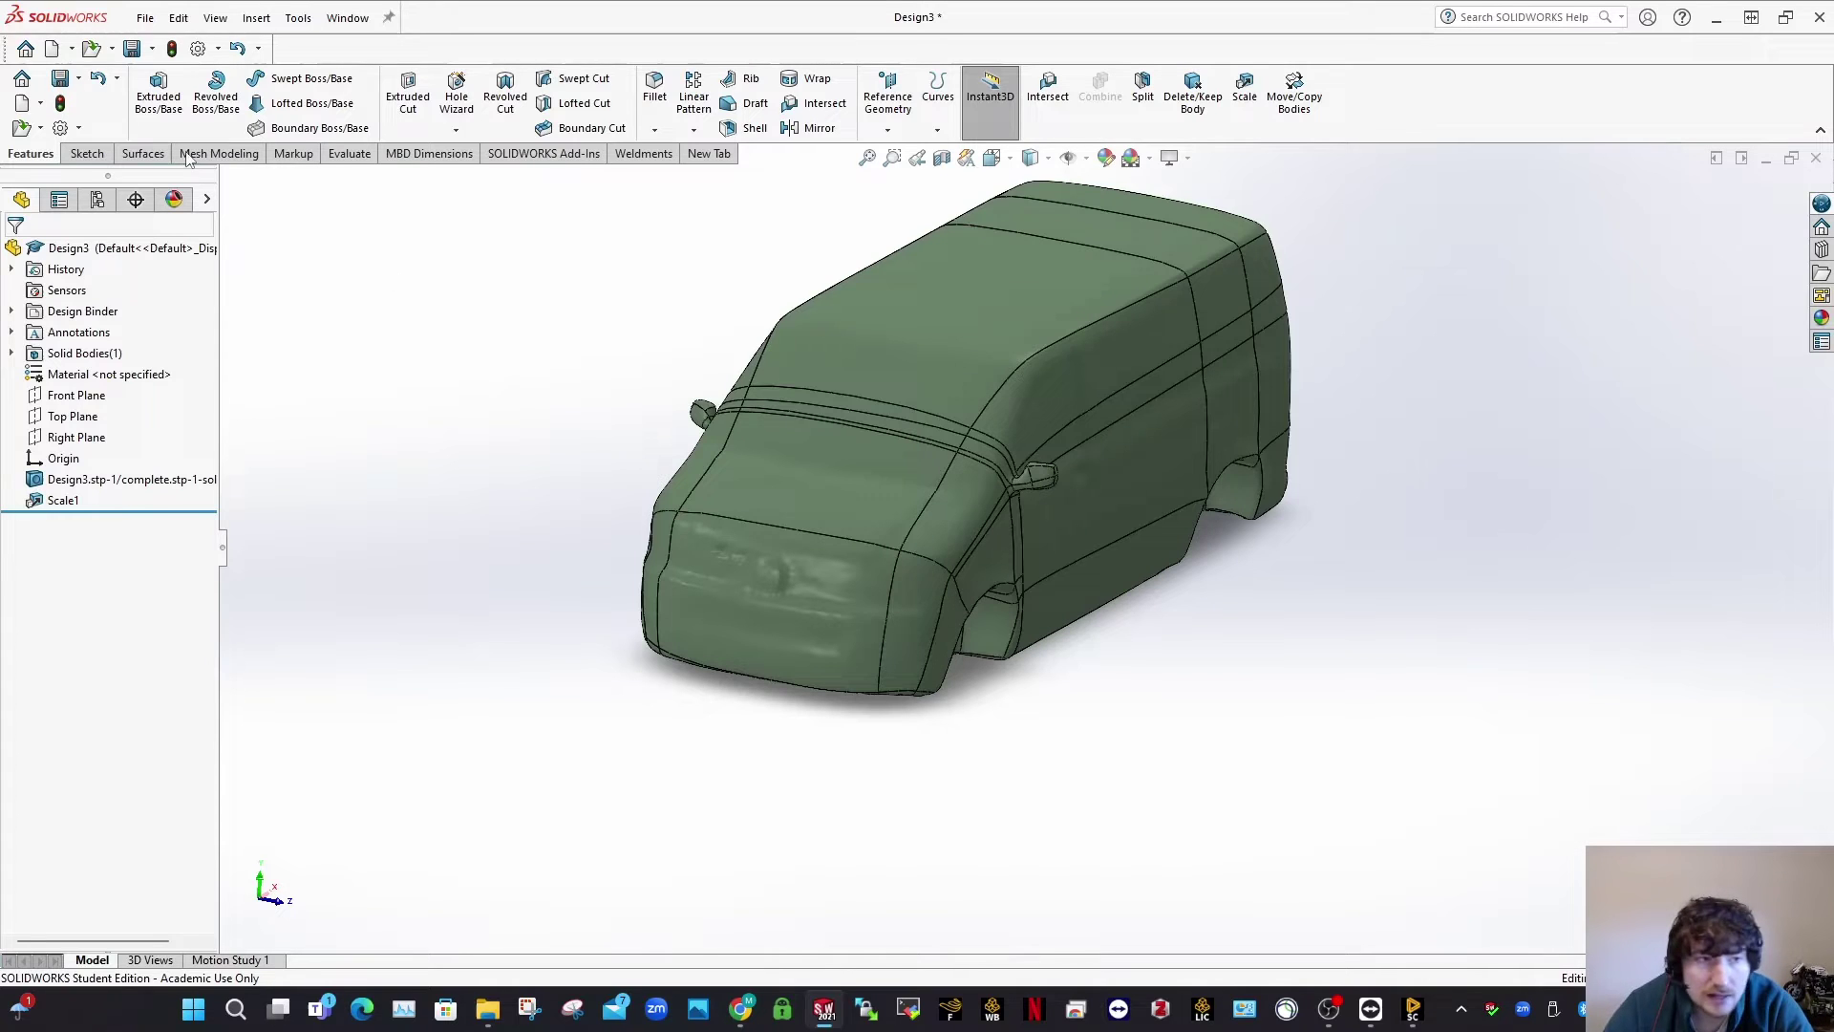
click(131, 49)
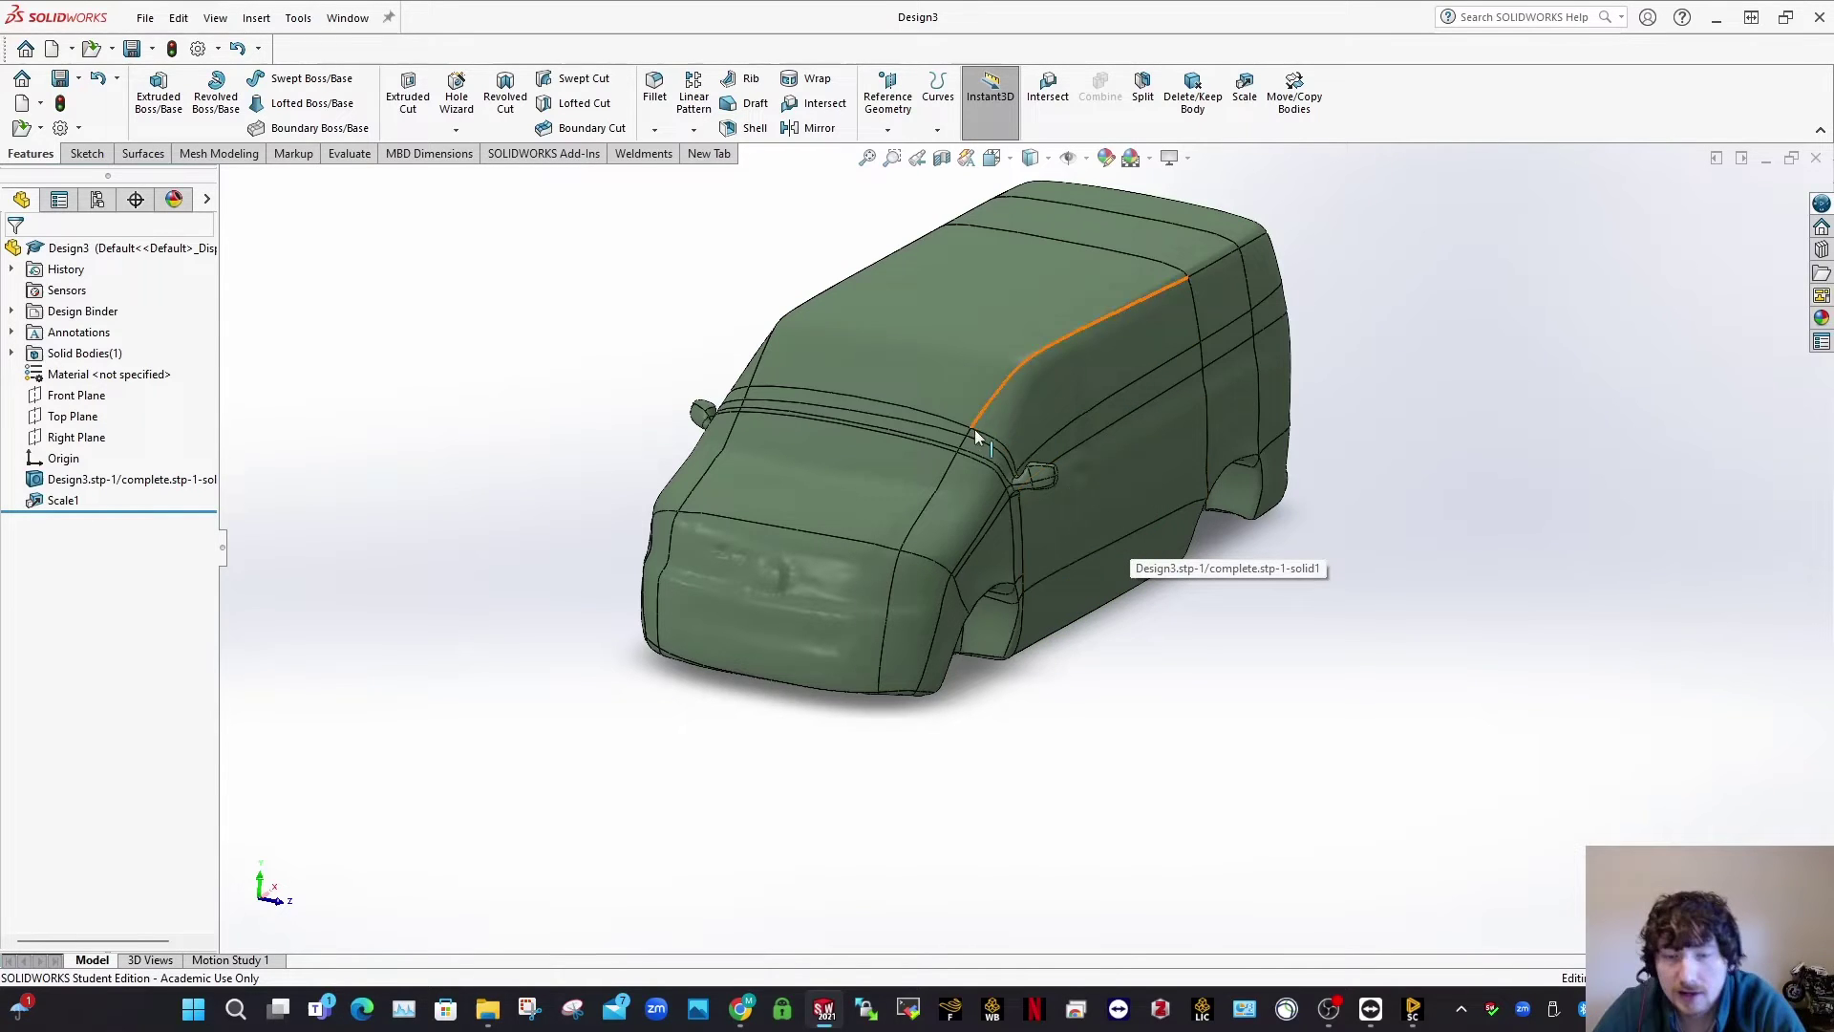
middle_drag(1099, 599, 1076, 676)
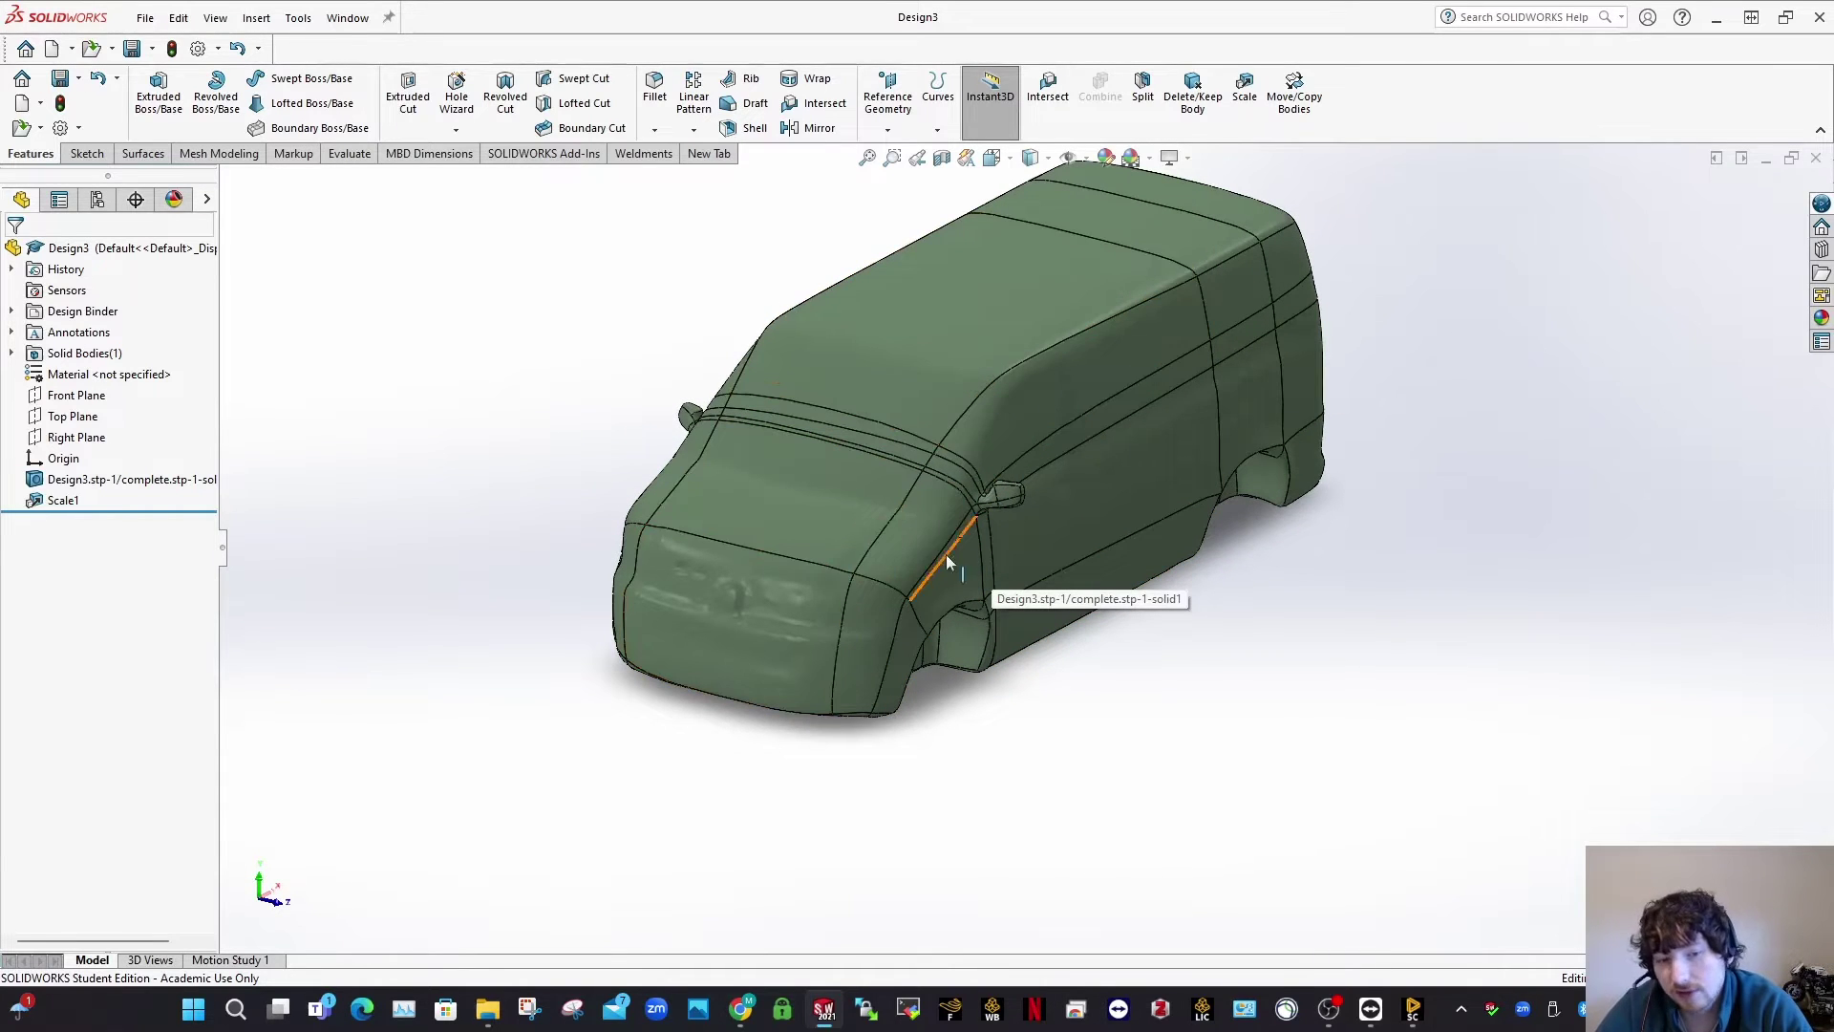
middle_drag(946, 555, 1013, 394)
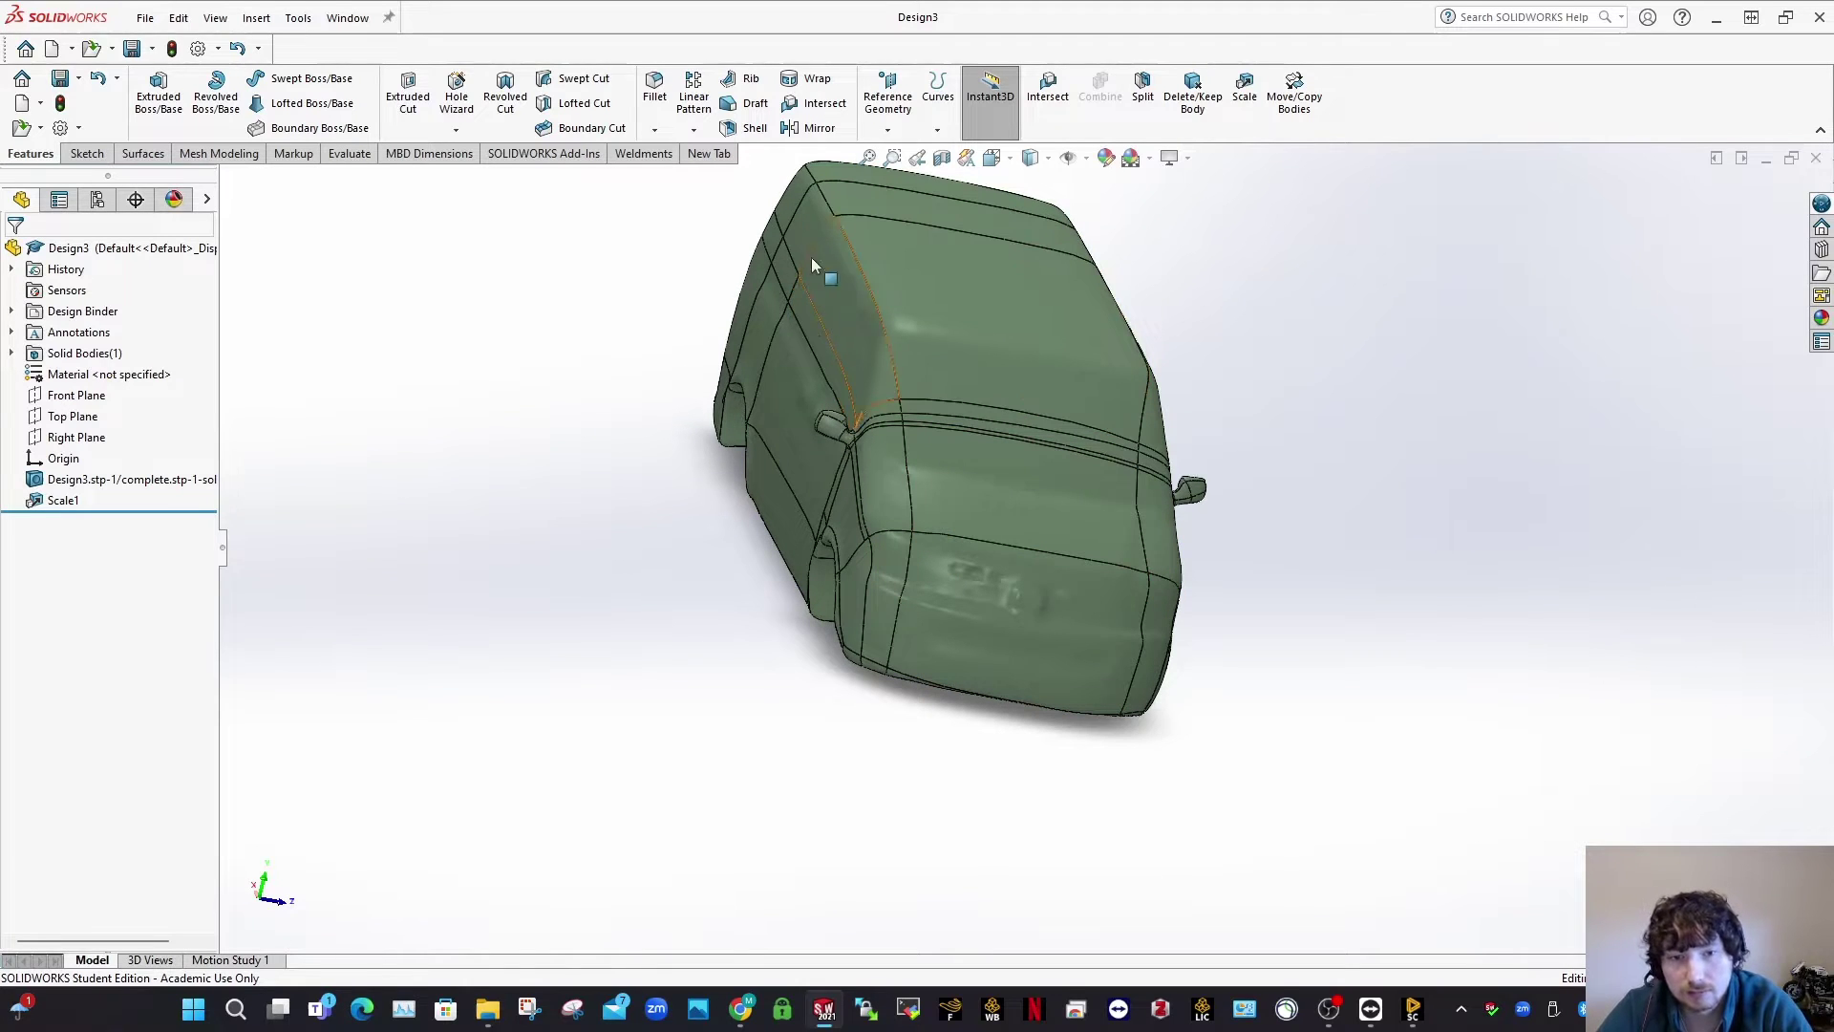
middle_drag(960, 533, 868, 529)
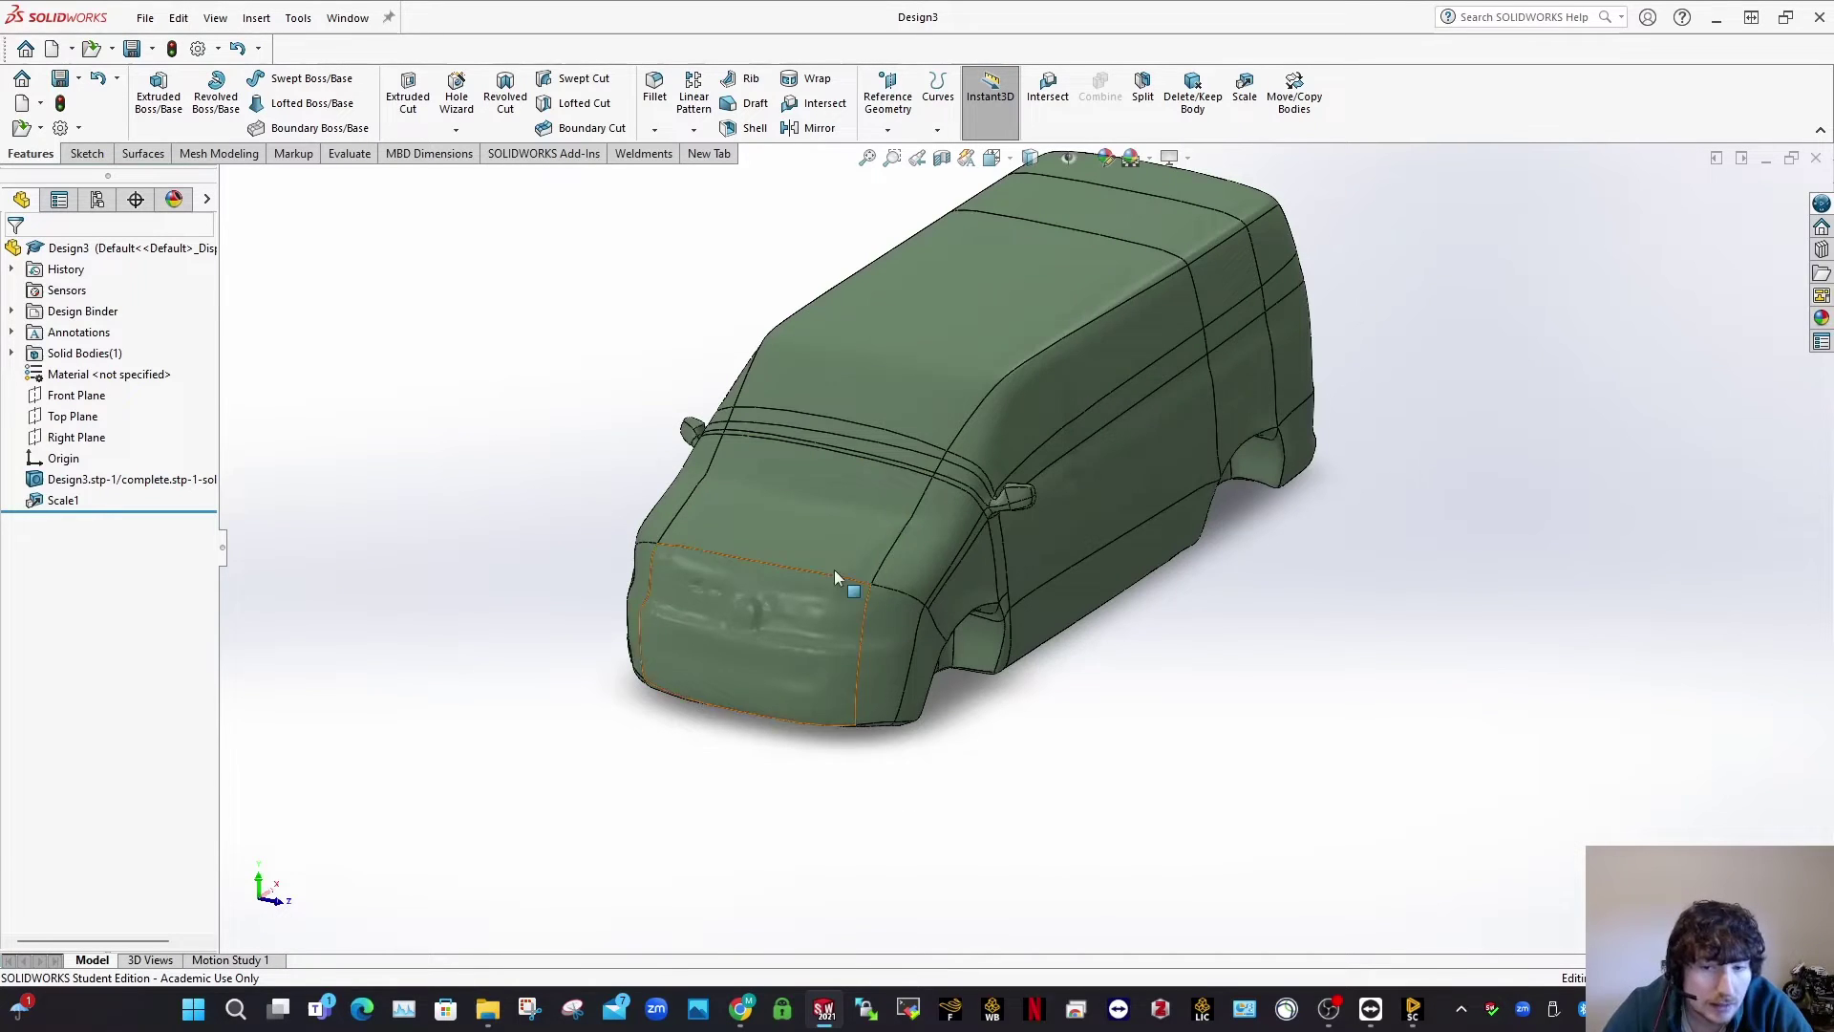
middle_drag(834, 570, 862, 501)
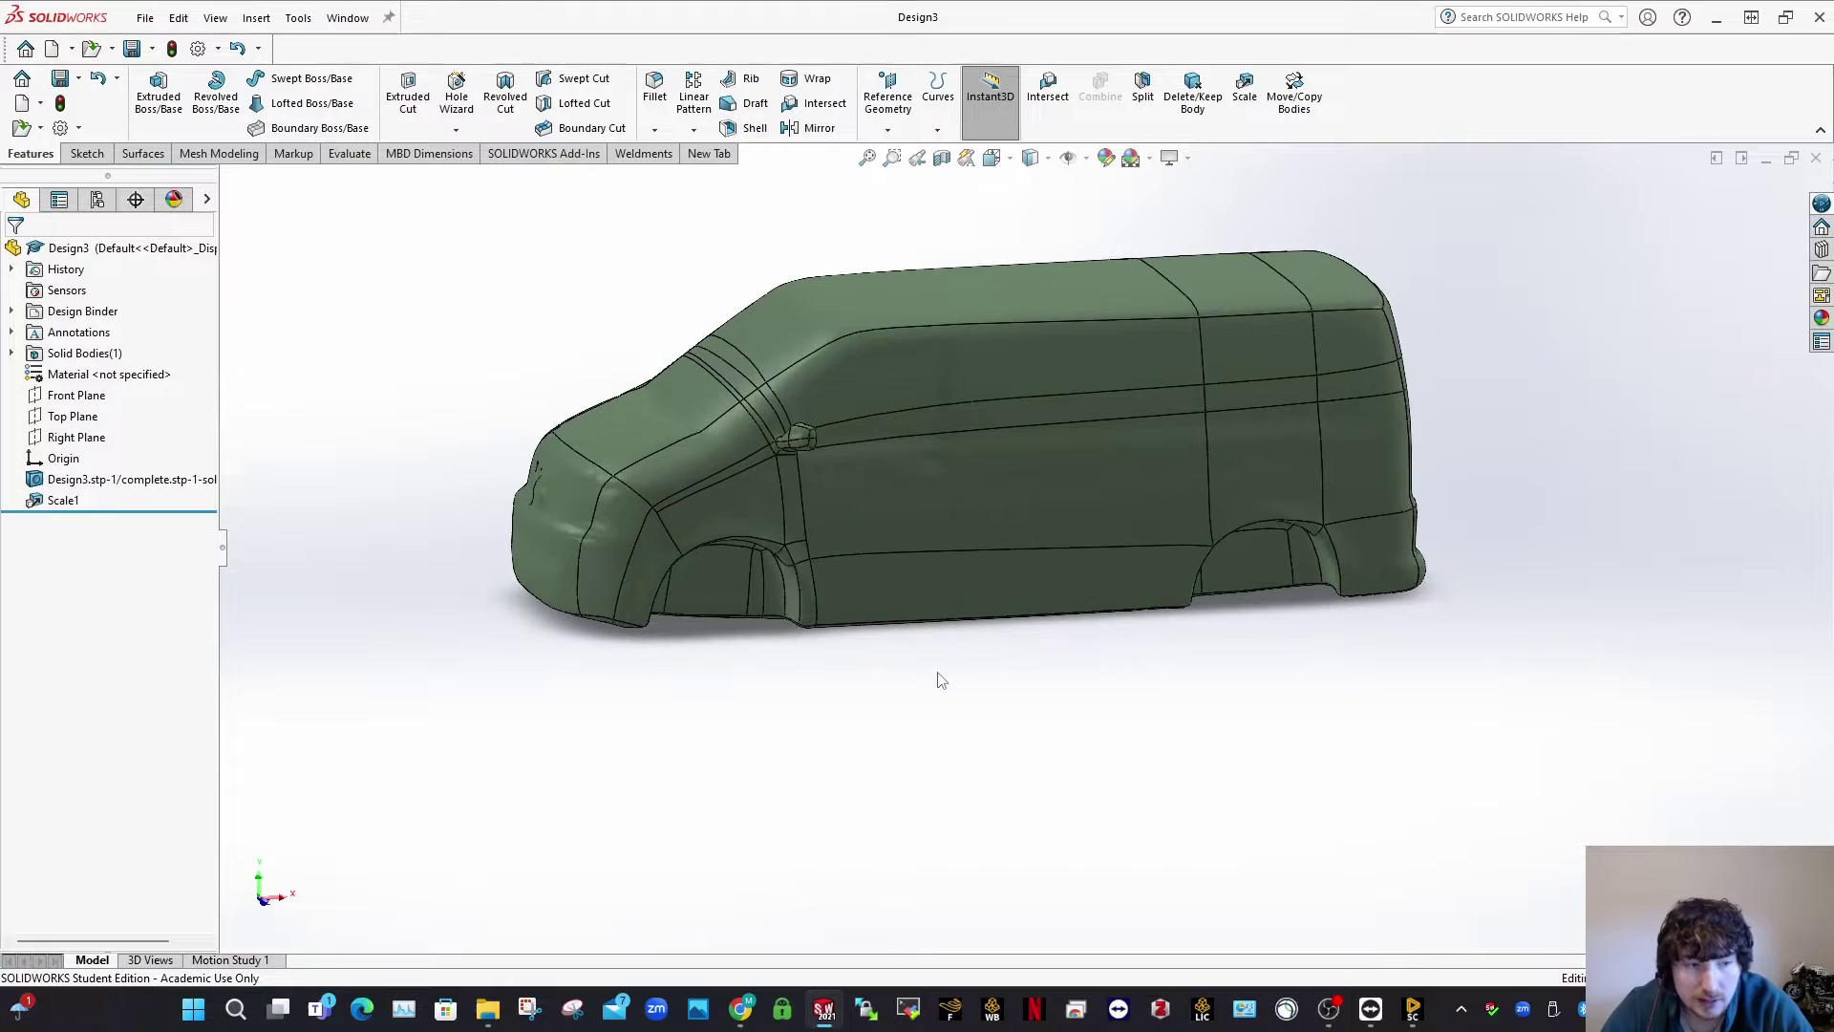
middle_drag(872, 569, 971, 577)
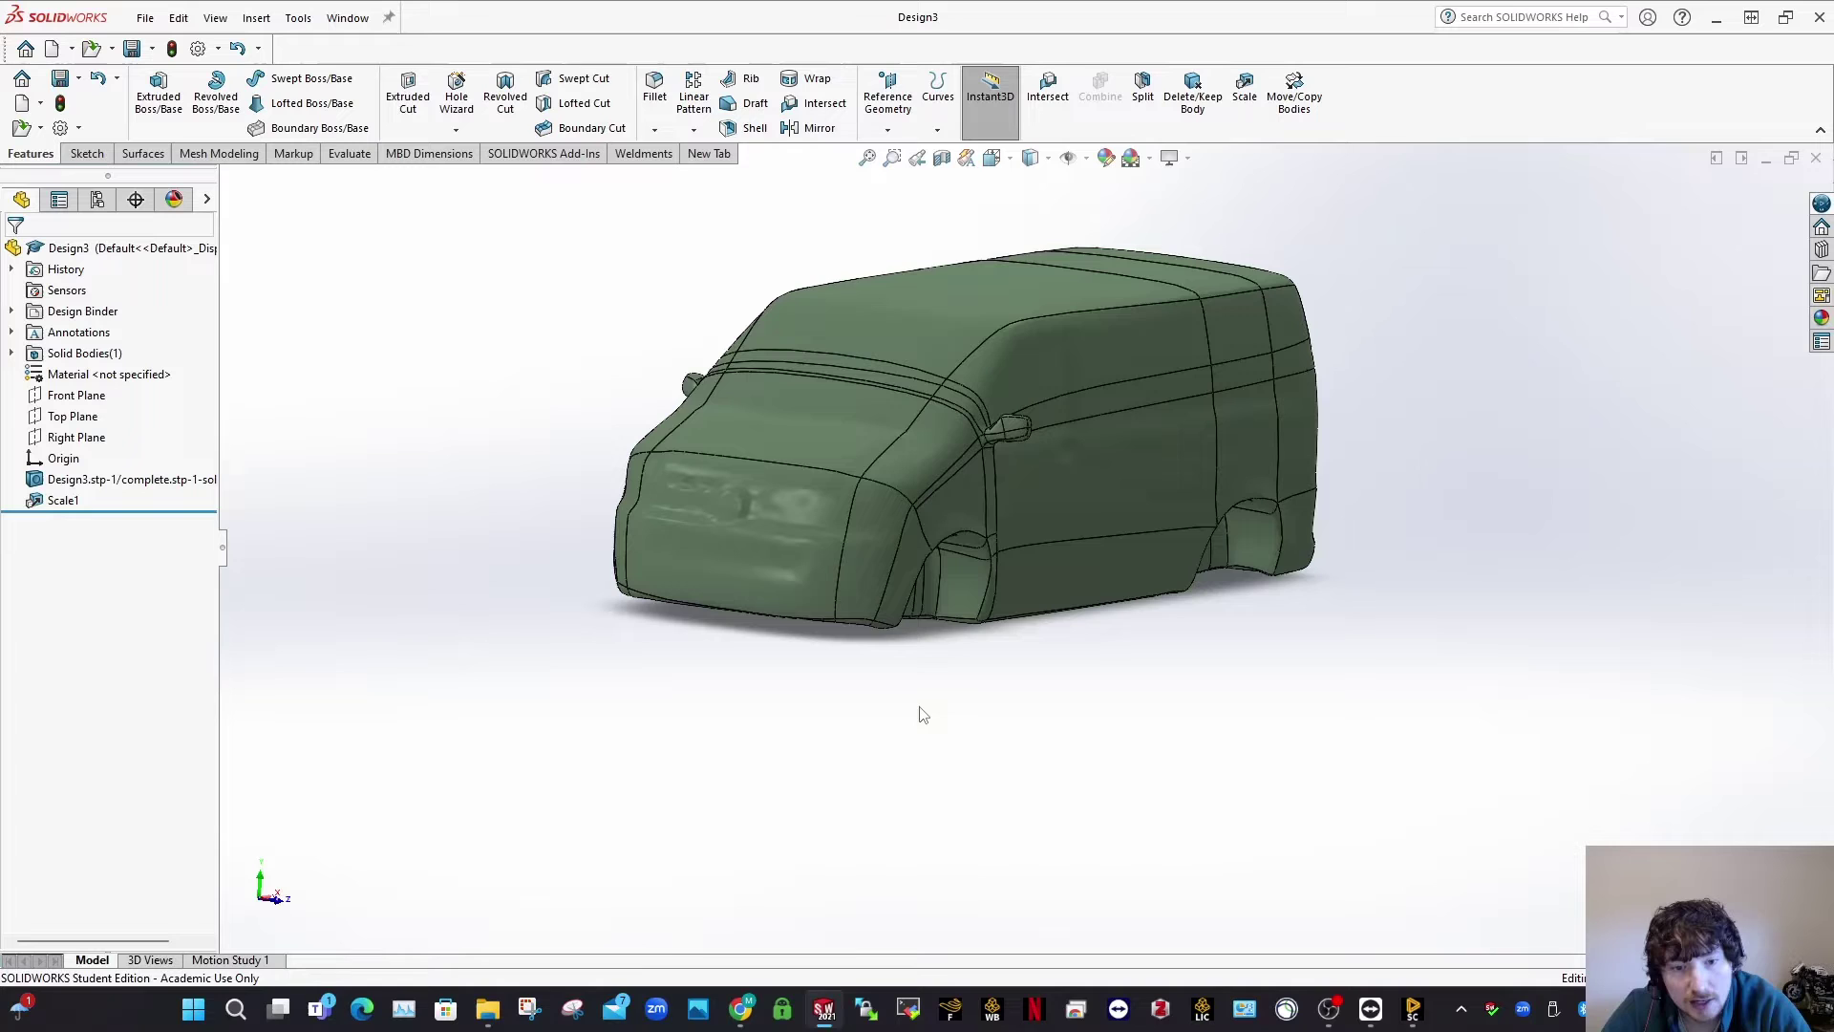
Step: Show the van's front end in the Left view and start a sketch on the Right Plane
key(space)
click(657, 720)
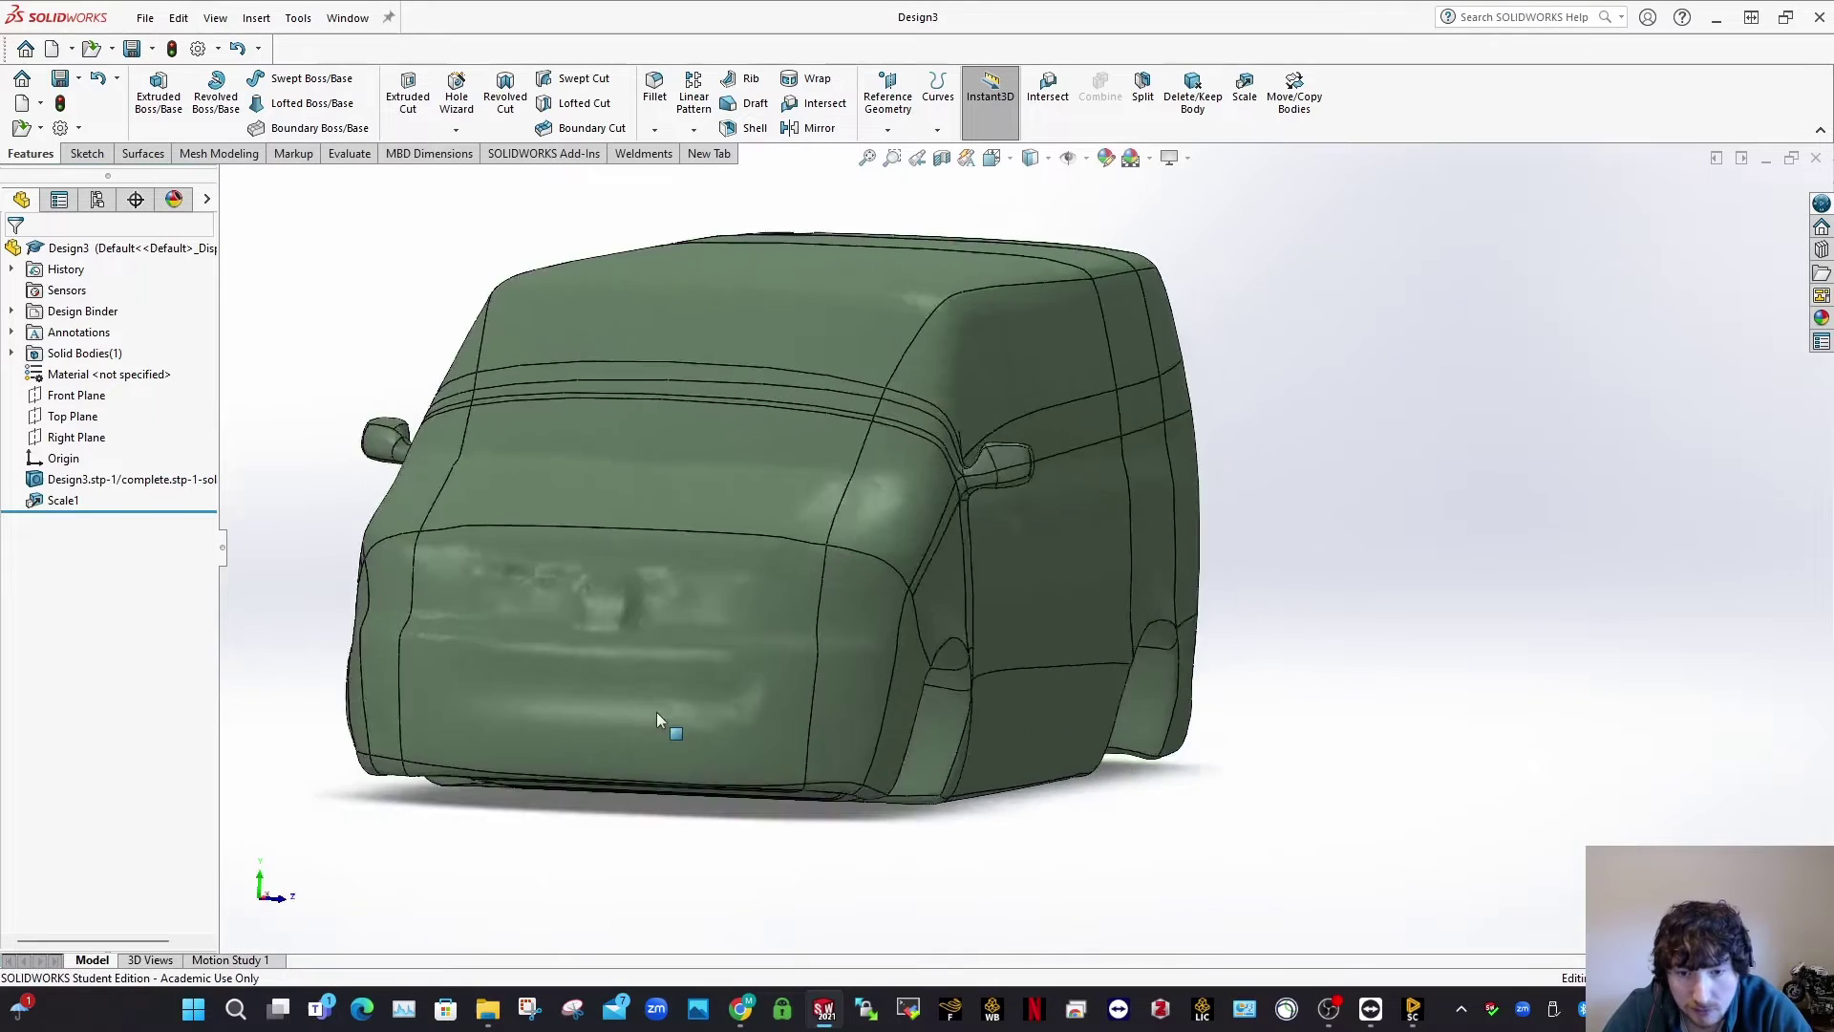
click(87, 153)
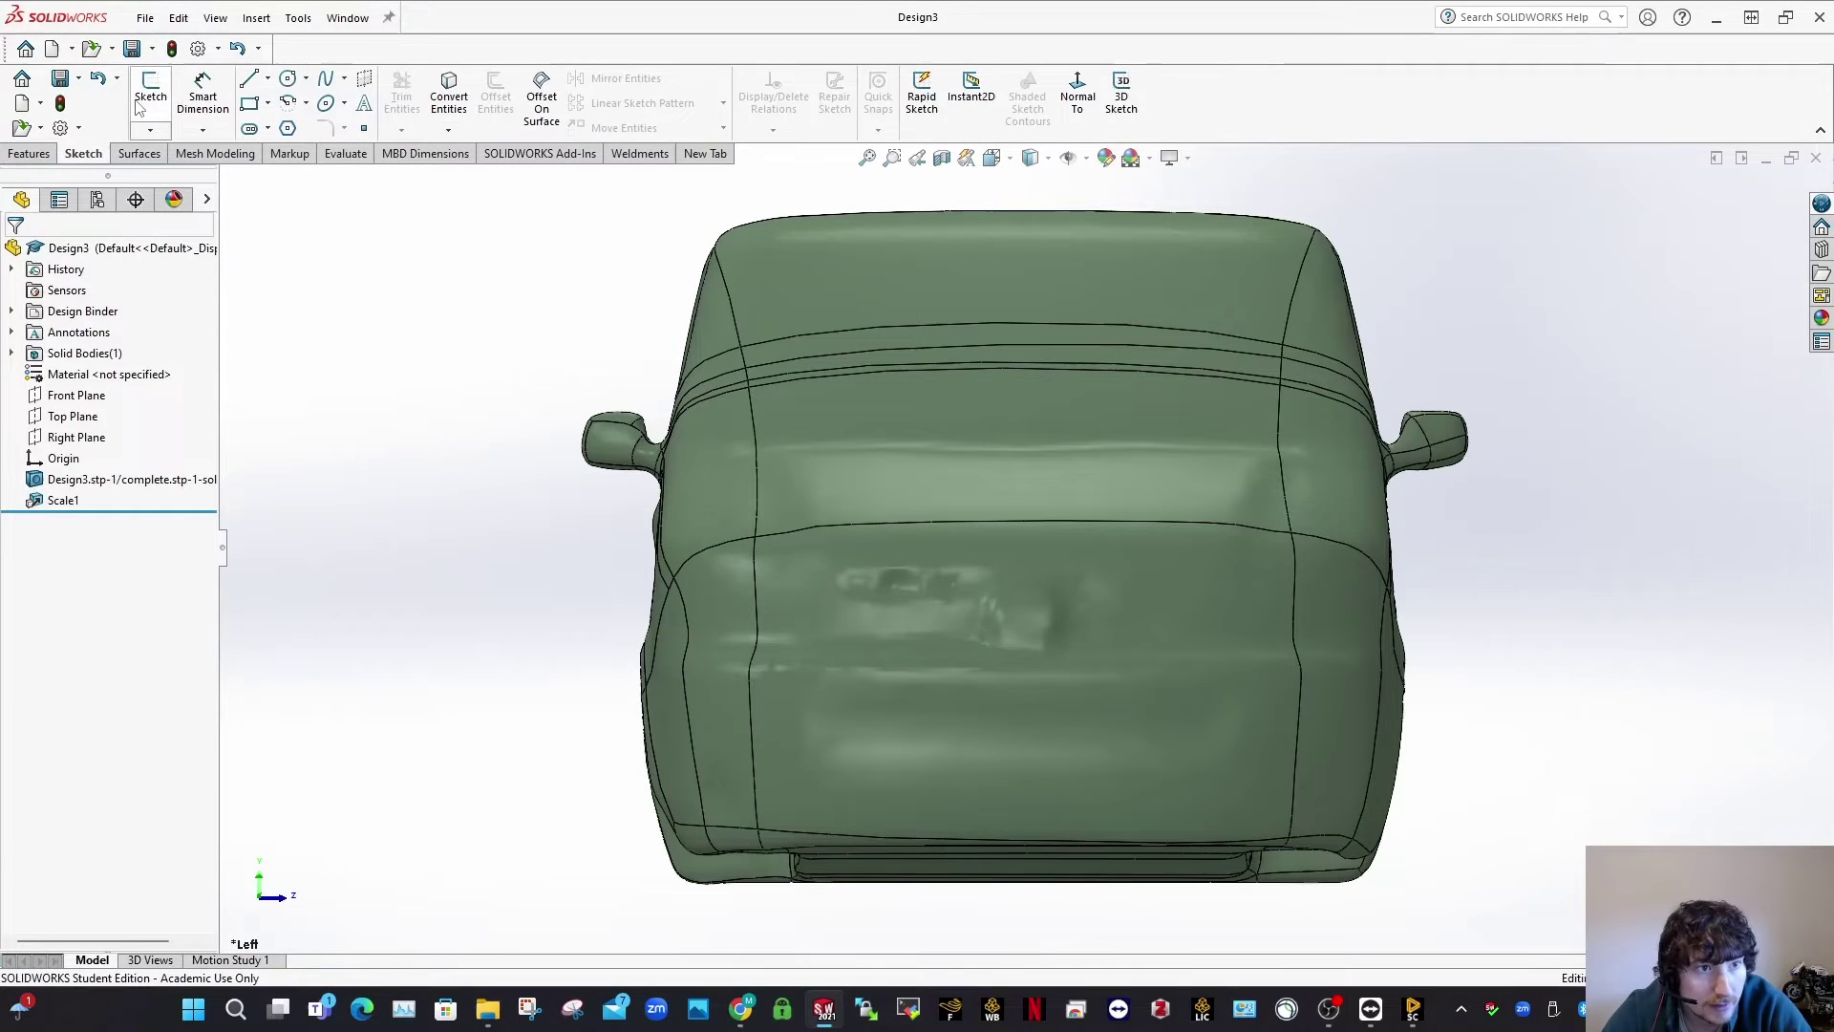
click(150, 88)
click(227, 180)
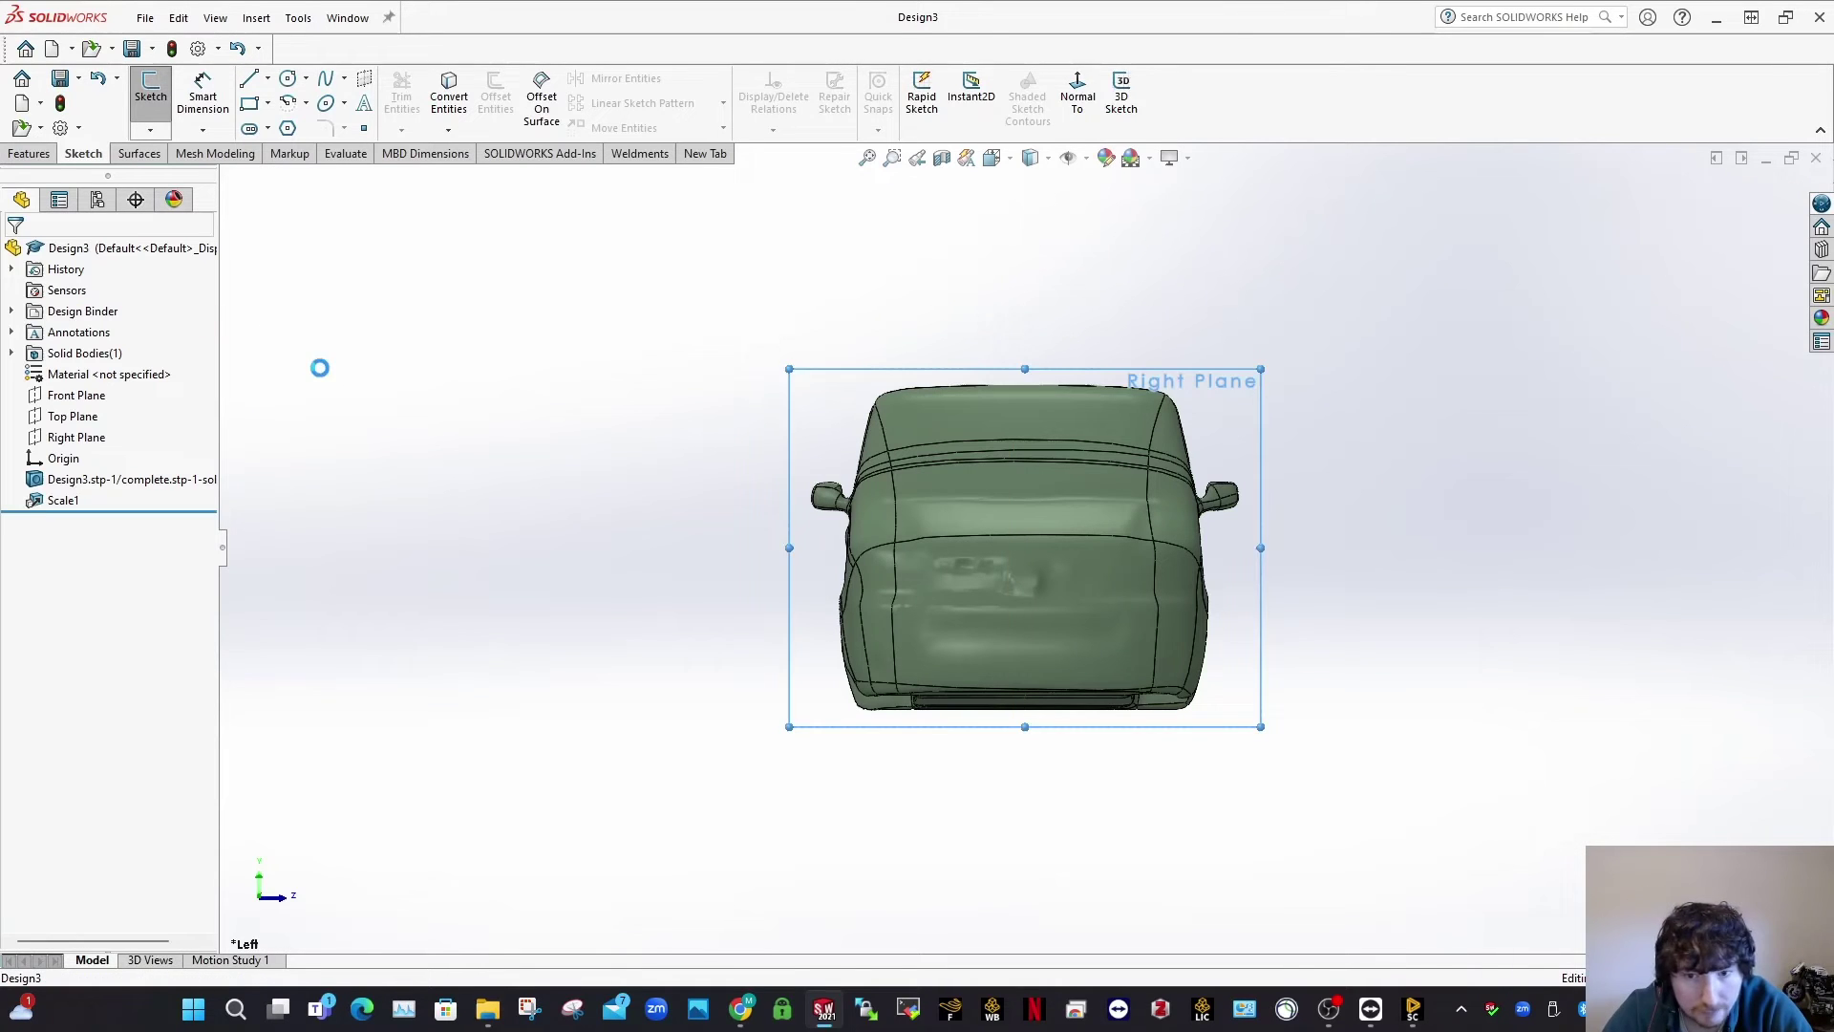
Step: Sketch a vertical line beside the left-hand mirror as seen from the front, and move it to touch the mirror's outer edge
right_drag(1472, 593, 1127, 532)
scroll(1308, 641, down, 4)
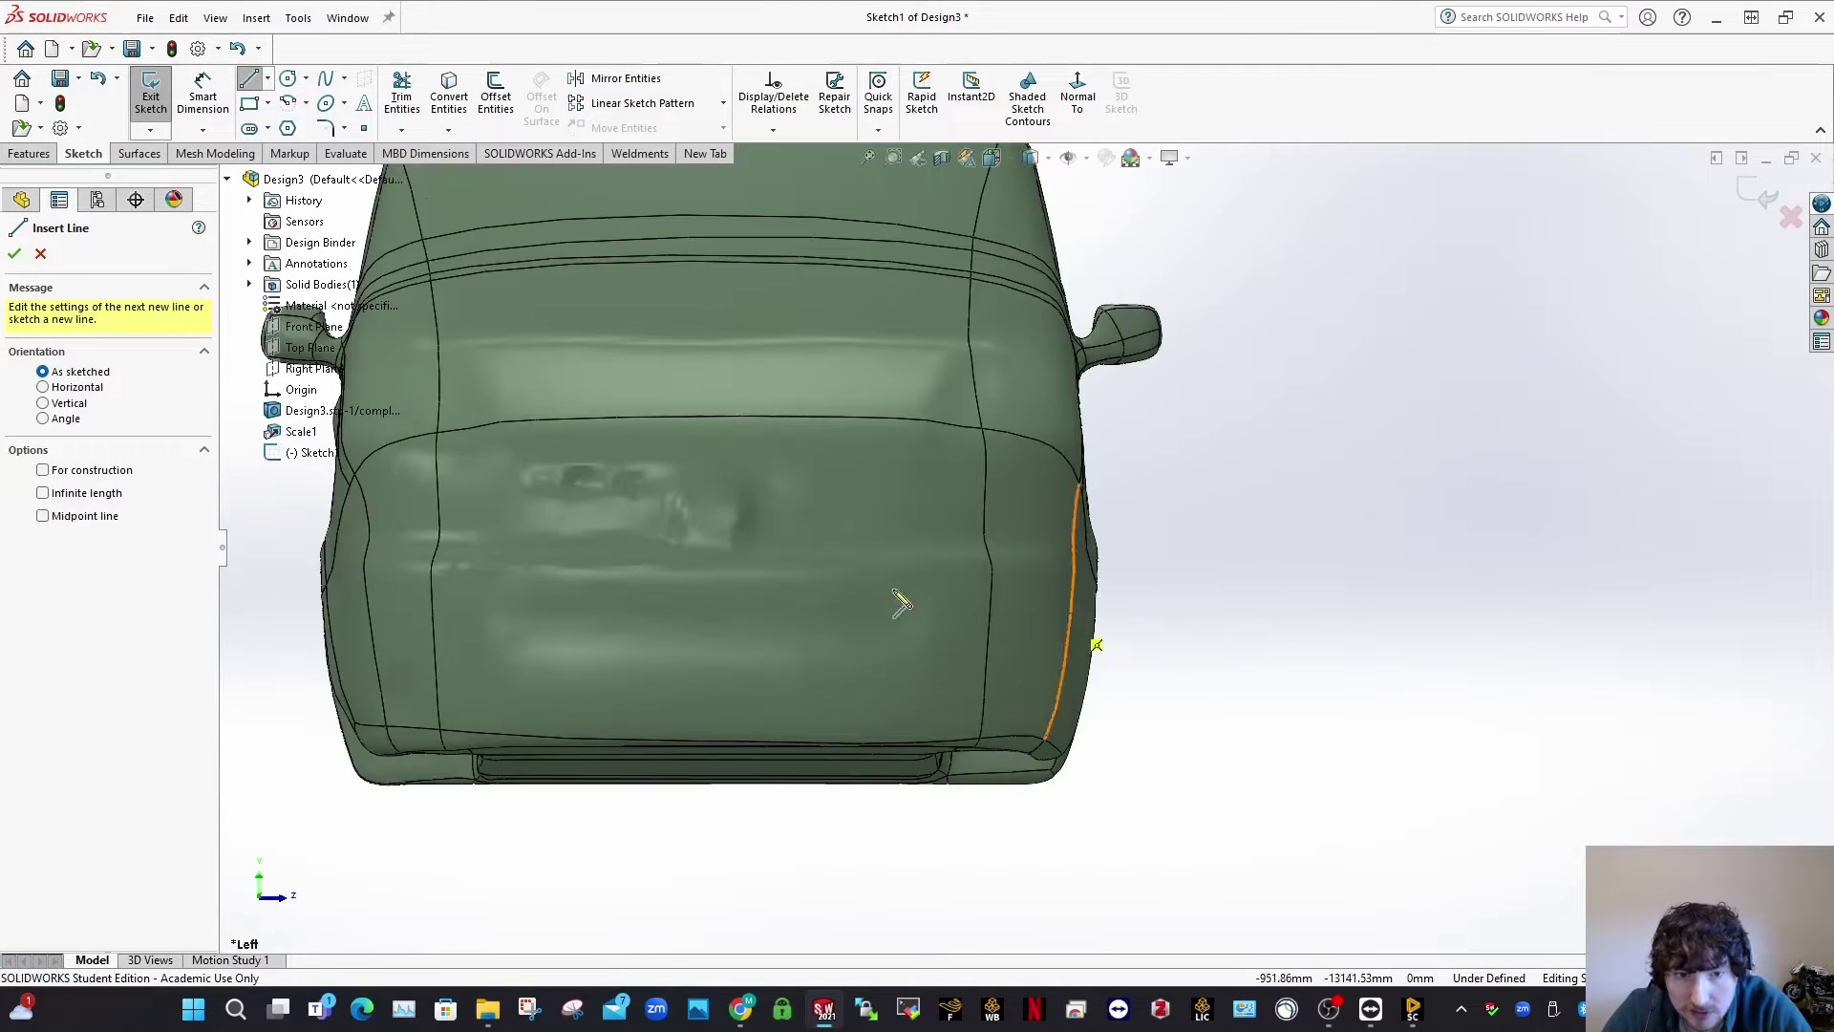
scroll(894, 593, up, 4)
click(638, 254)
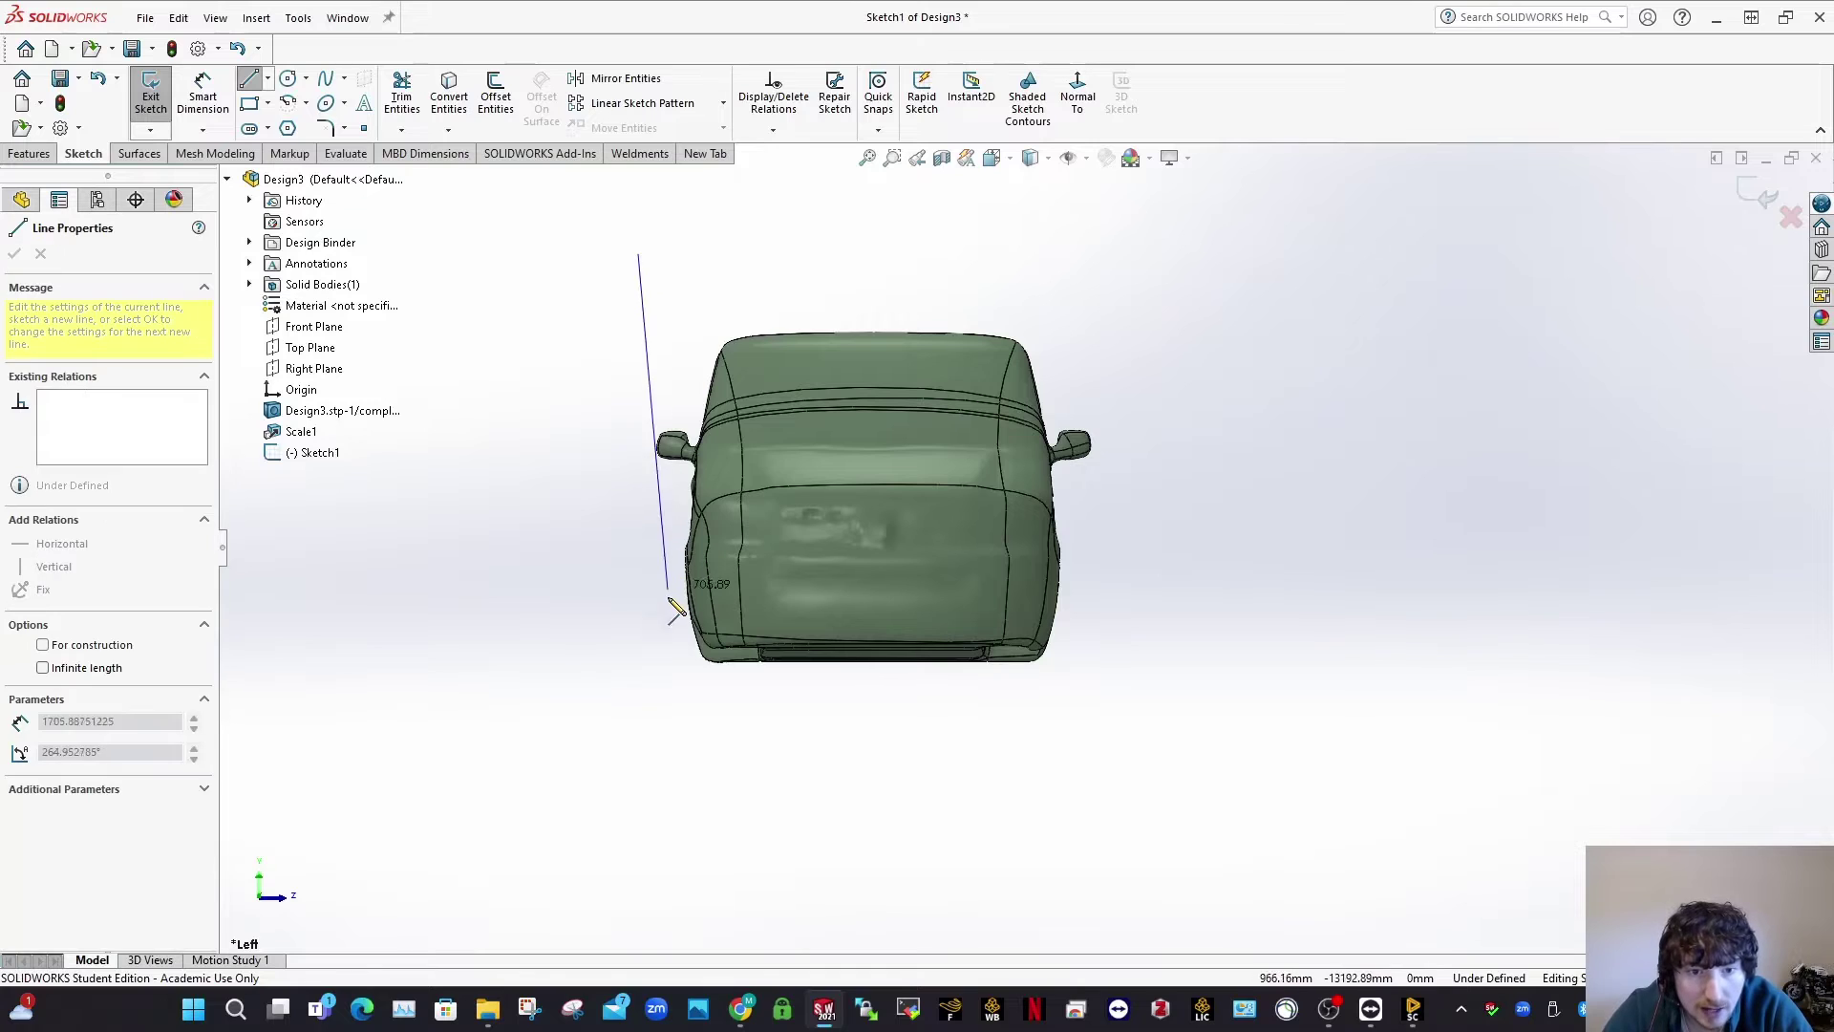
click(638, 700)
key(Escape)
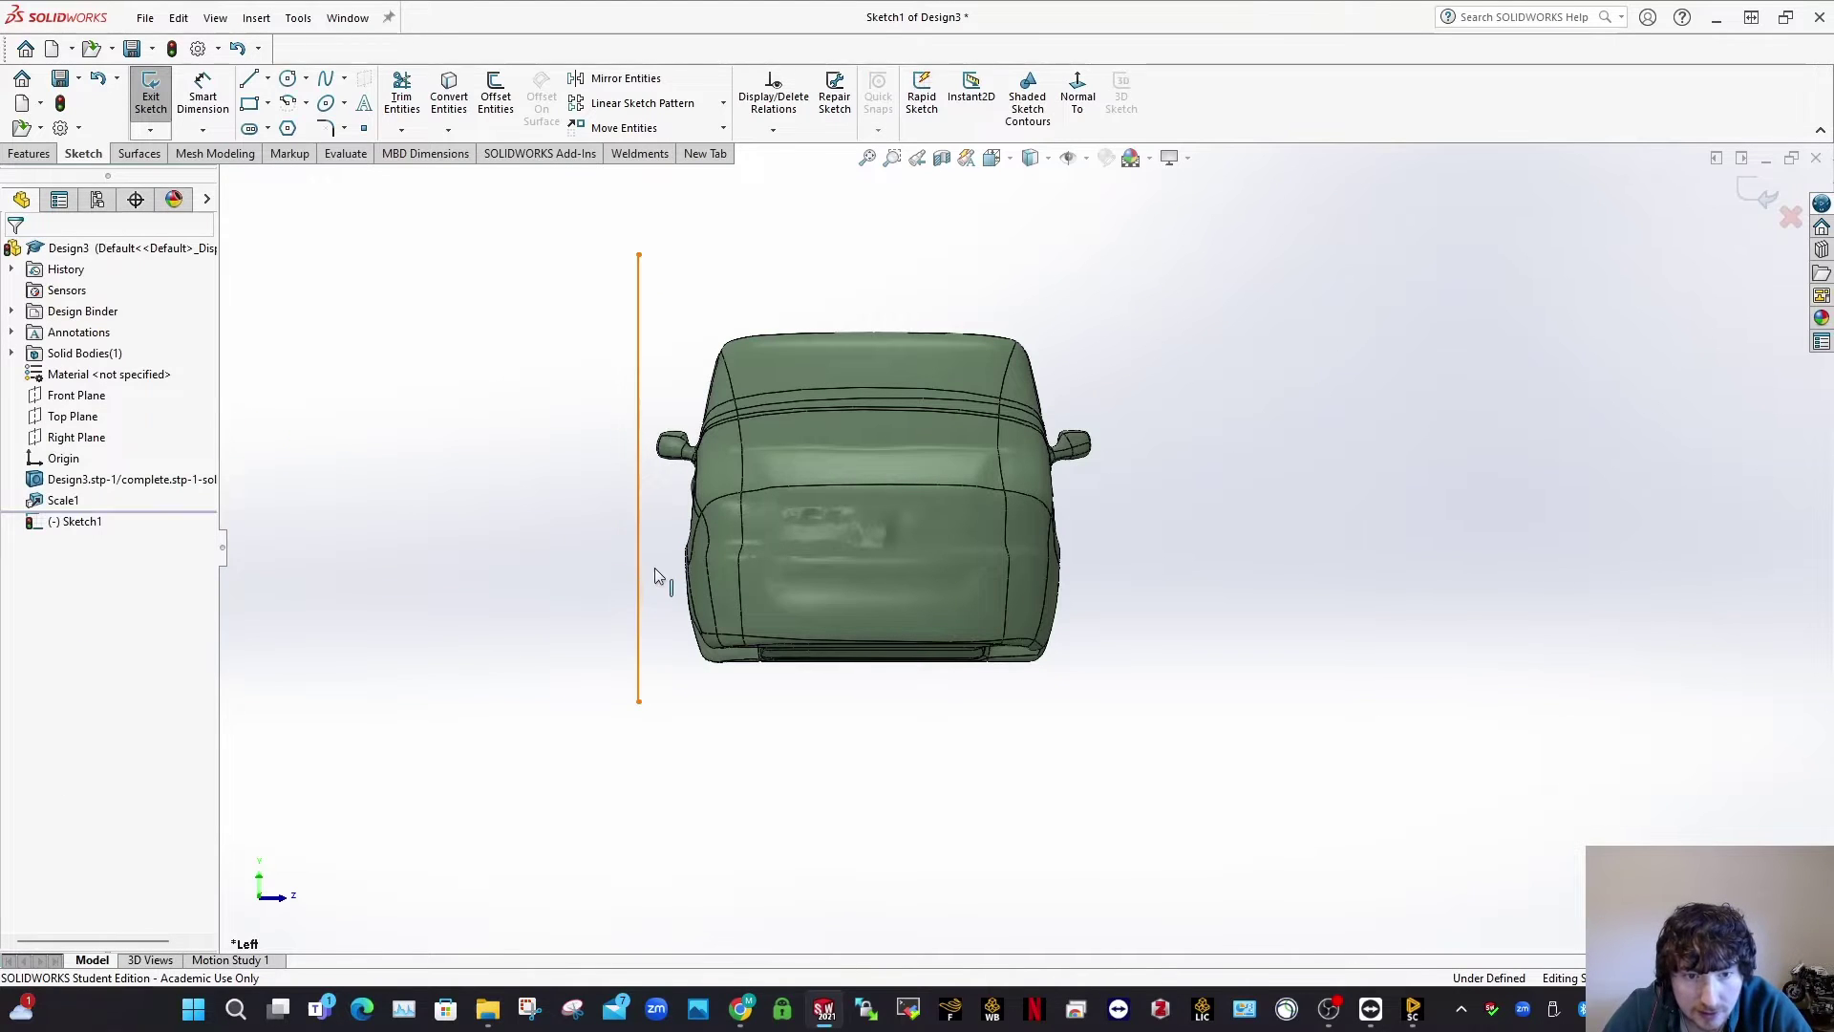
drag(641, 543, 656, 540)
scroll(593, 483, down, 4)
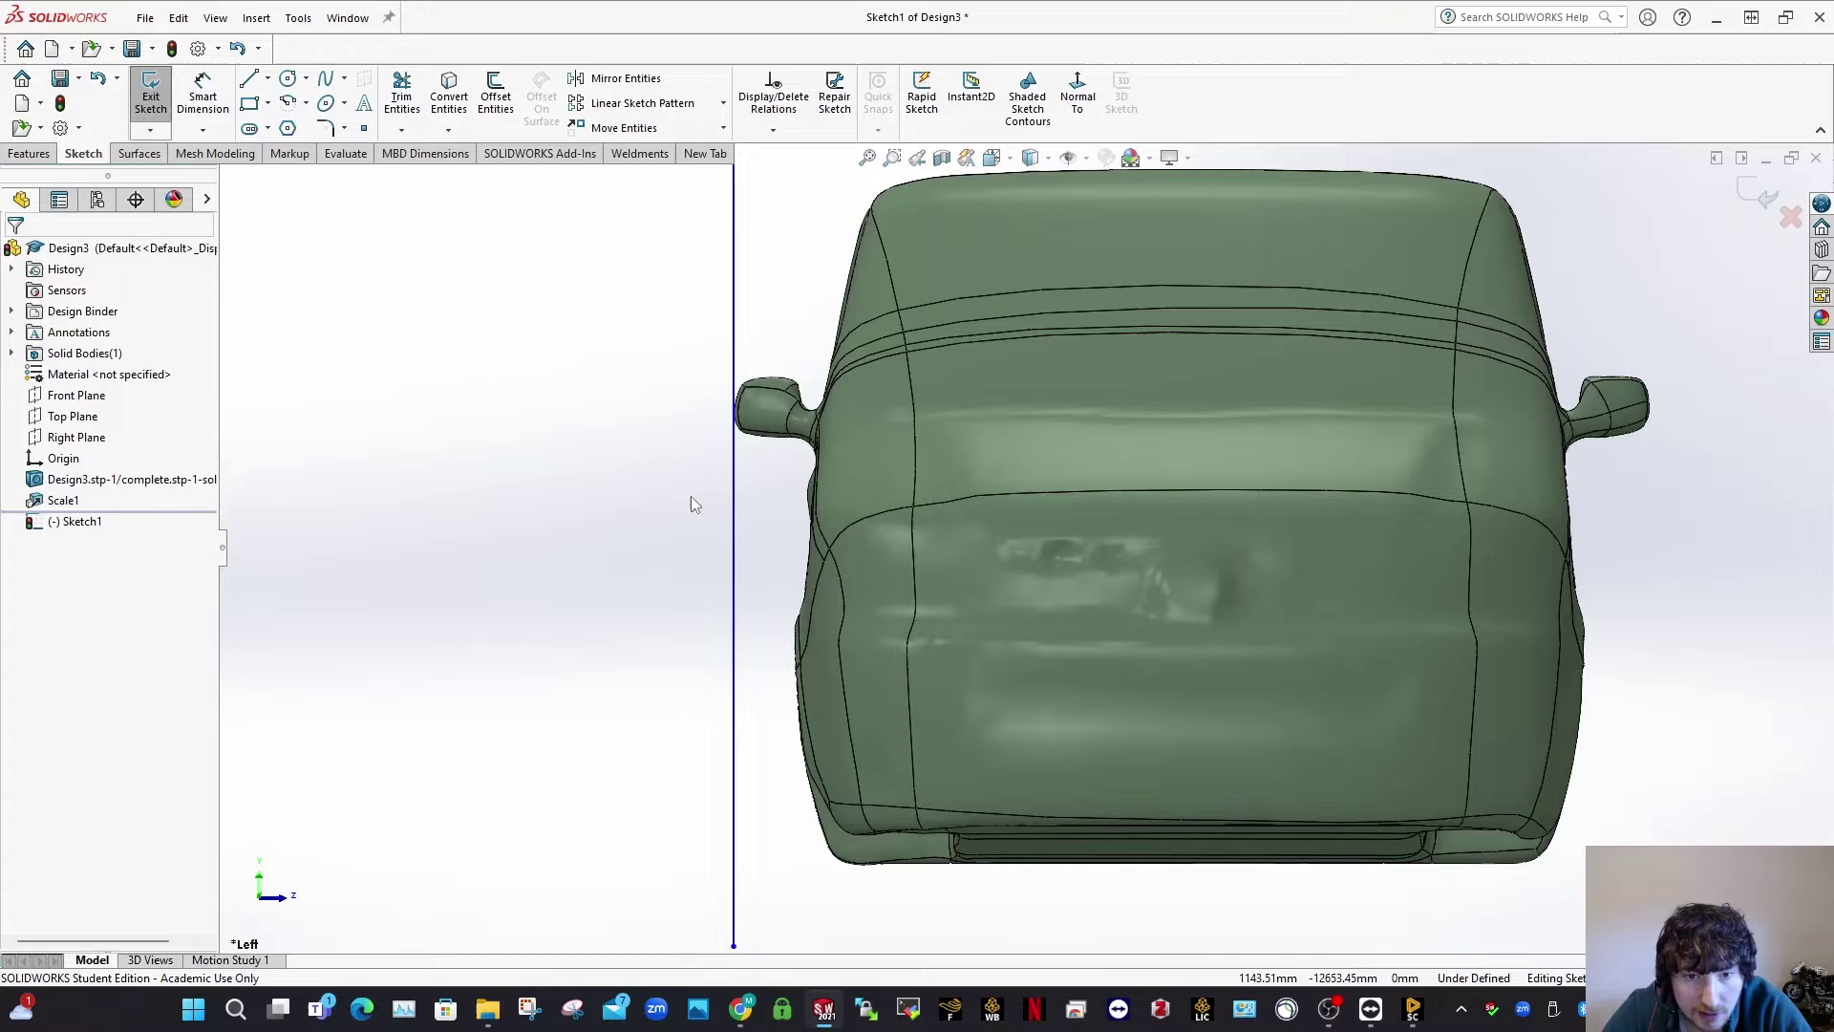
click(733, 503)
key(Escape)
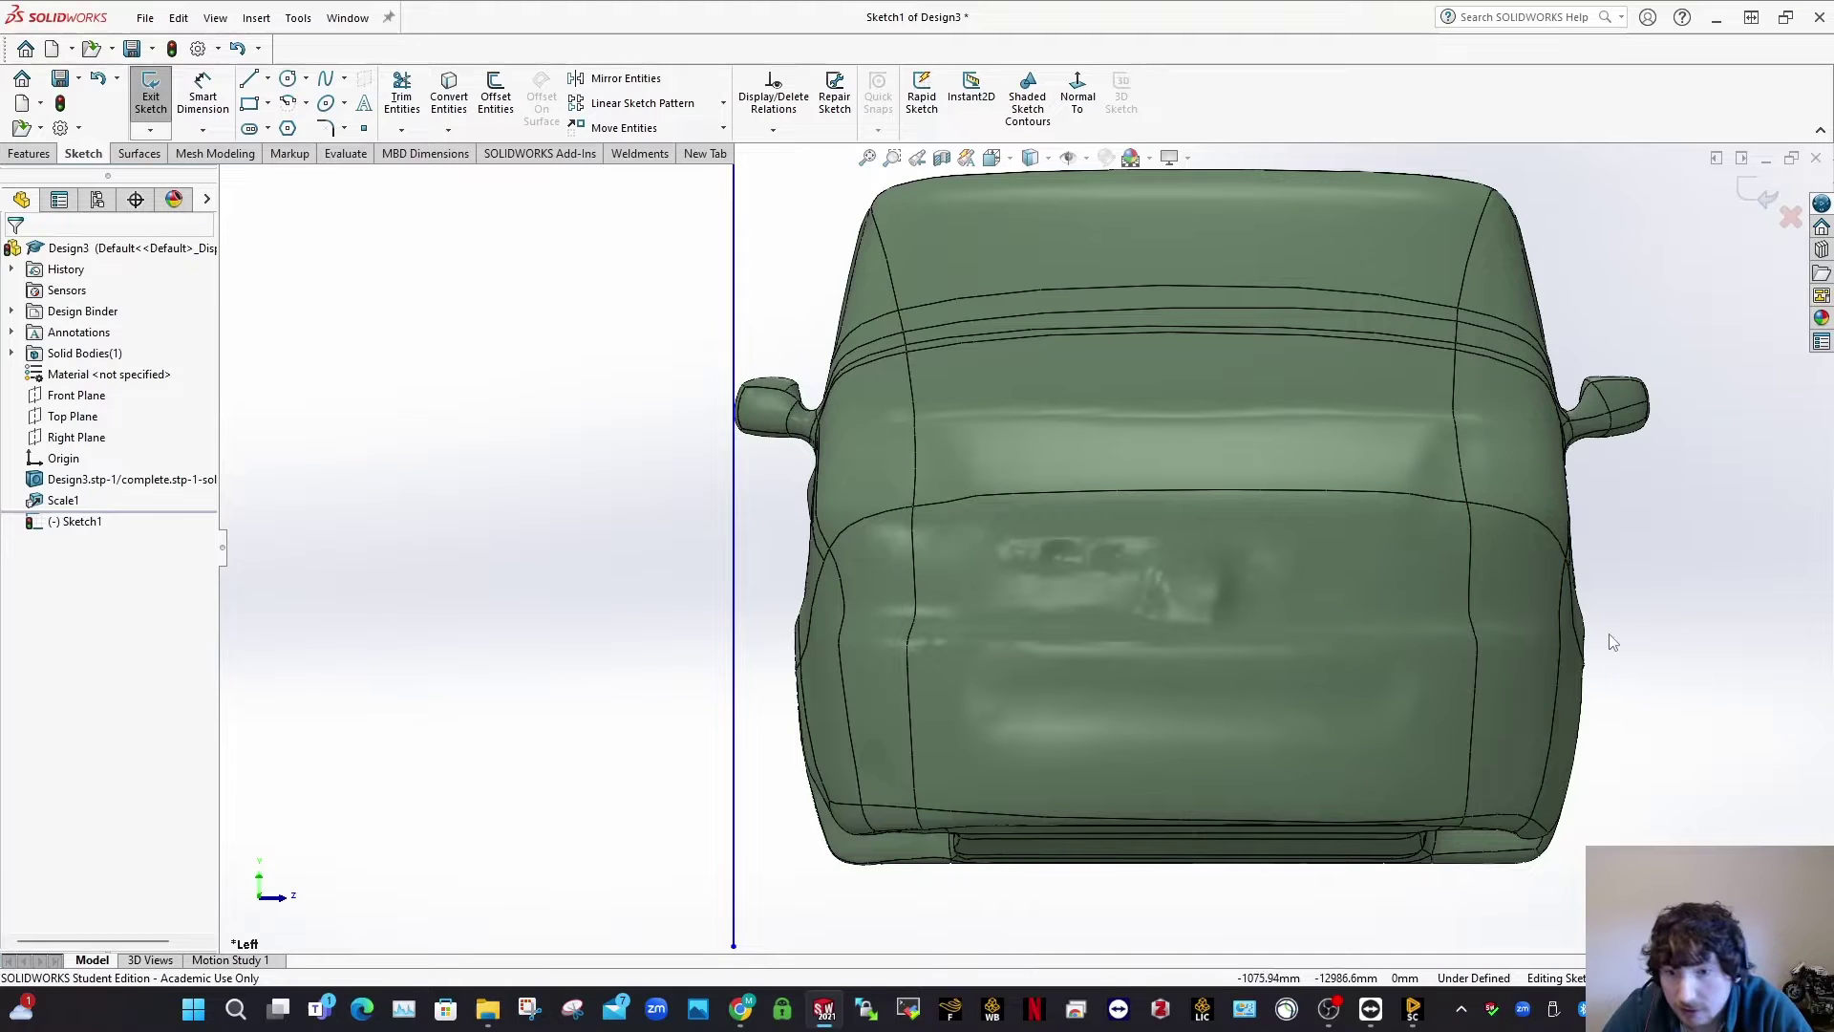
Step: Sketch a vertical line about 2807 mm long through the middle of the van's front, and delete it
scroll(1626, 616, up, 3)
key(l)
scroll(1018, 543, up, 2)
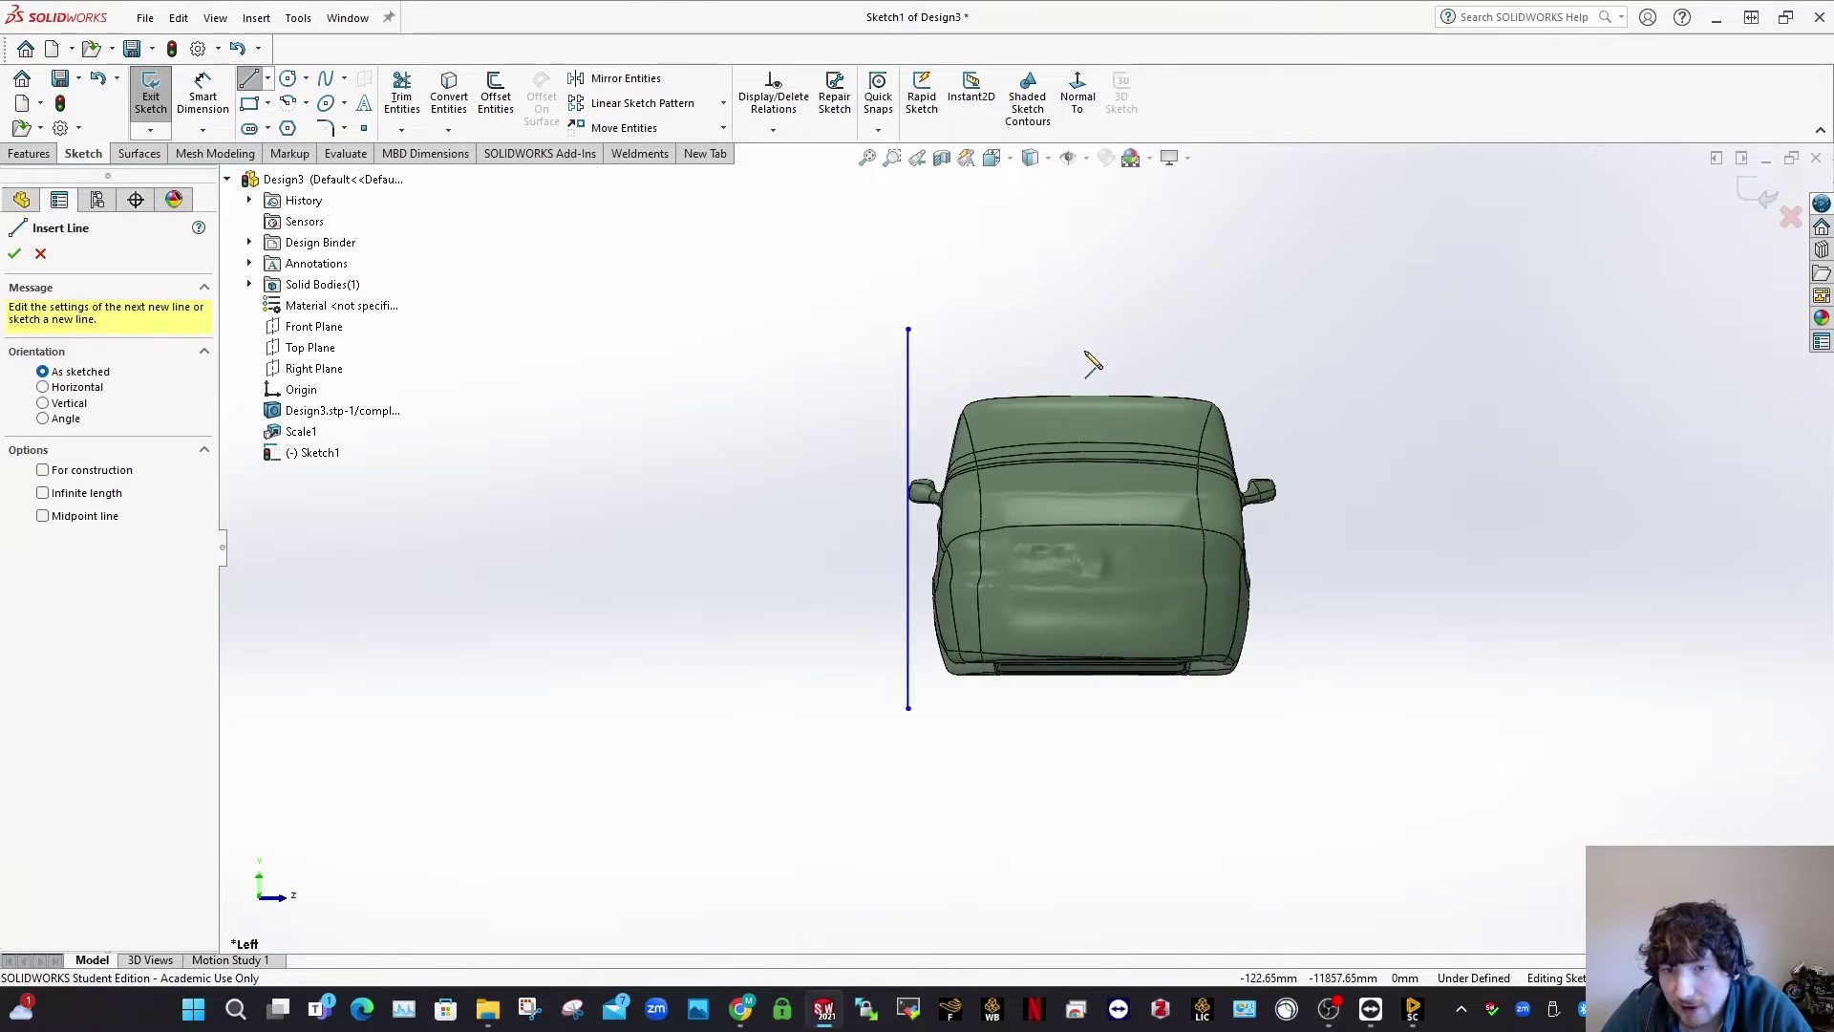
click(1092, 293)
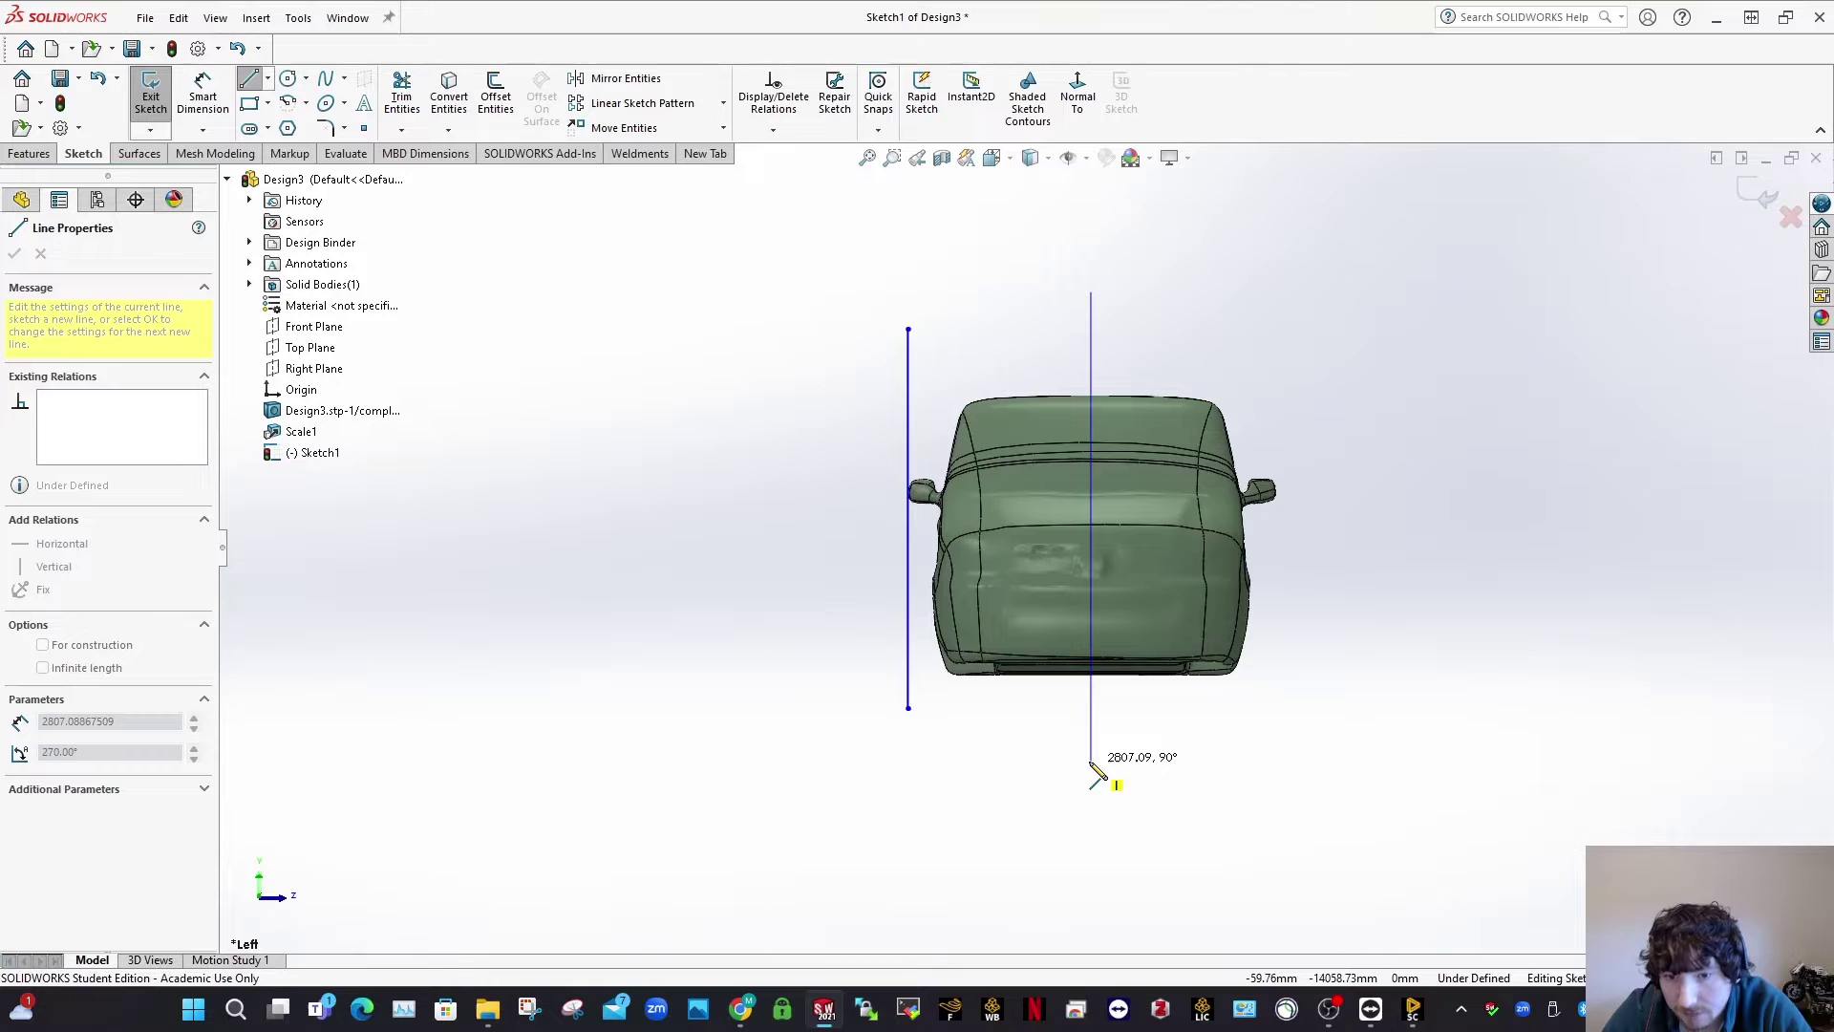
click(1091, 757)
key(Escape)
scroll(1057, 703, down, 5)
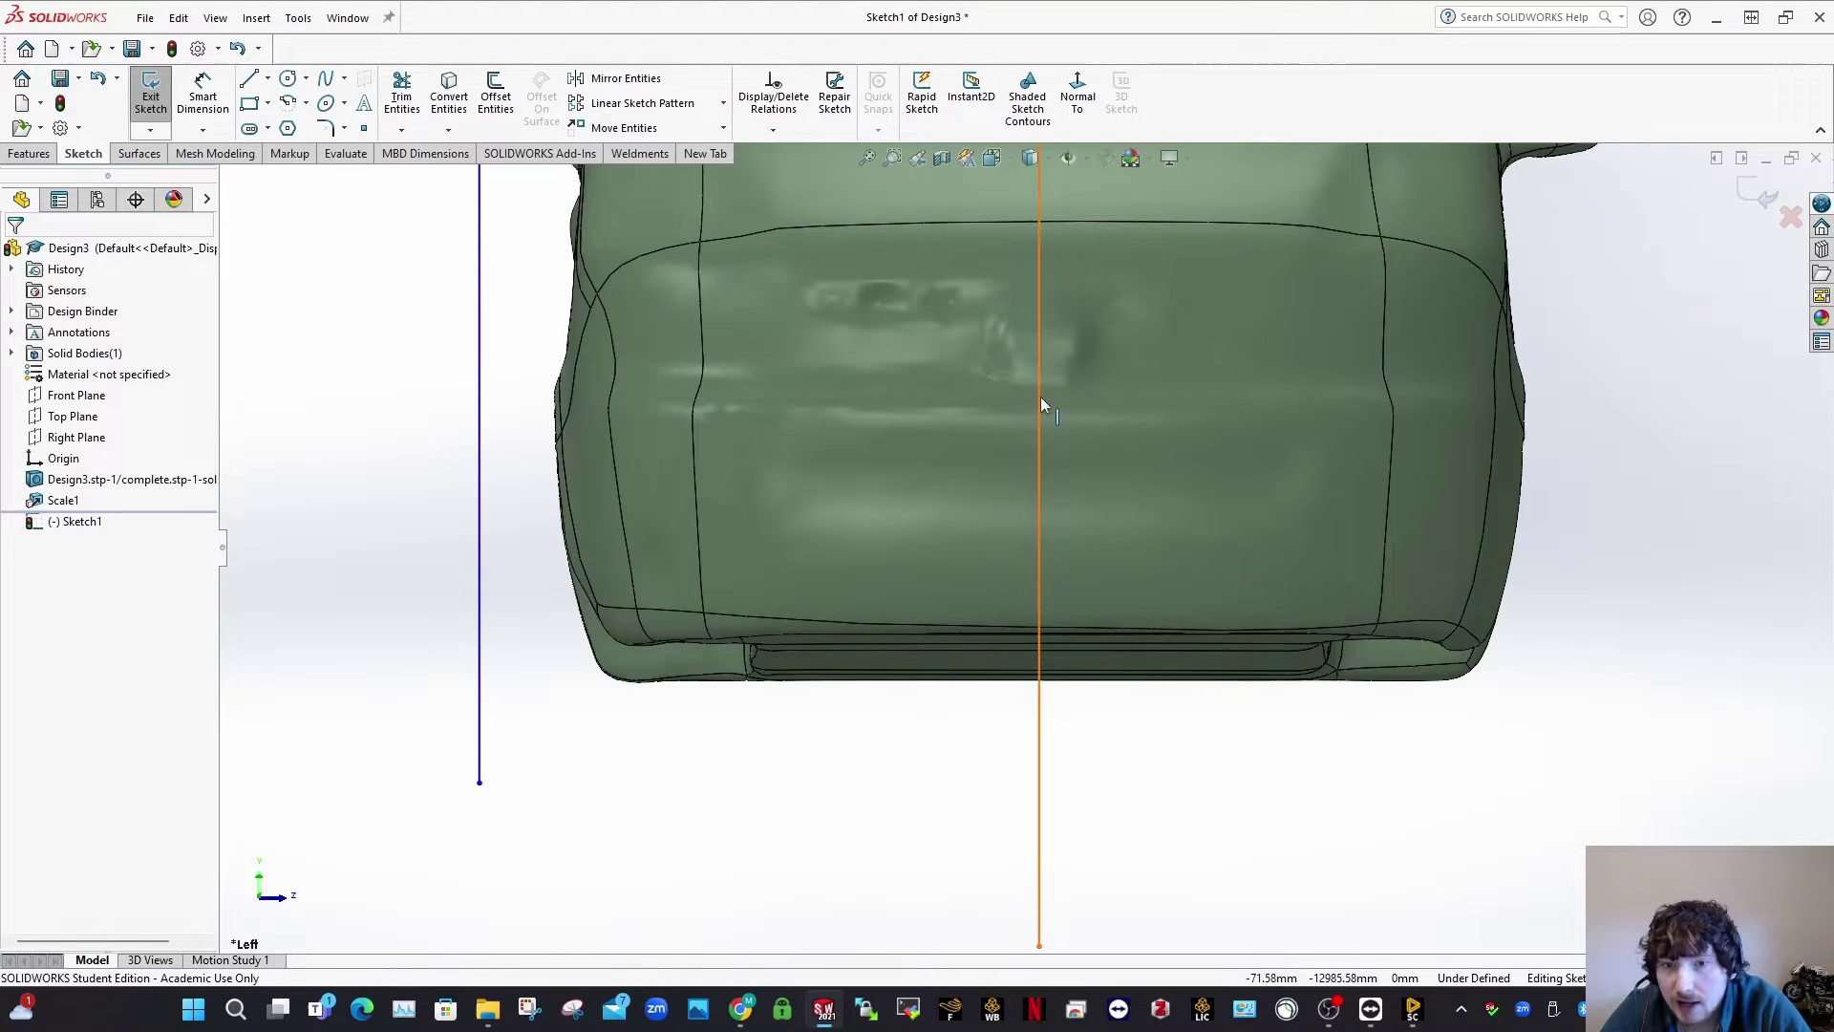
scroll(1042, 405, down, 3)
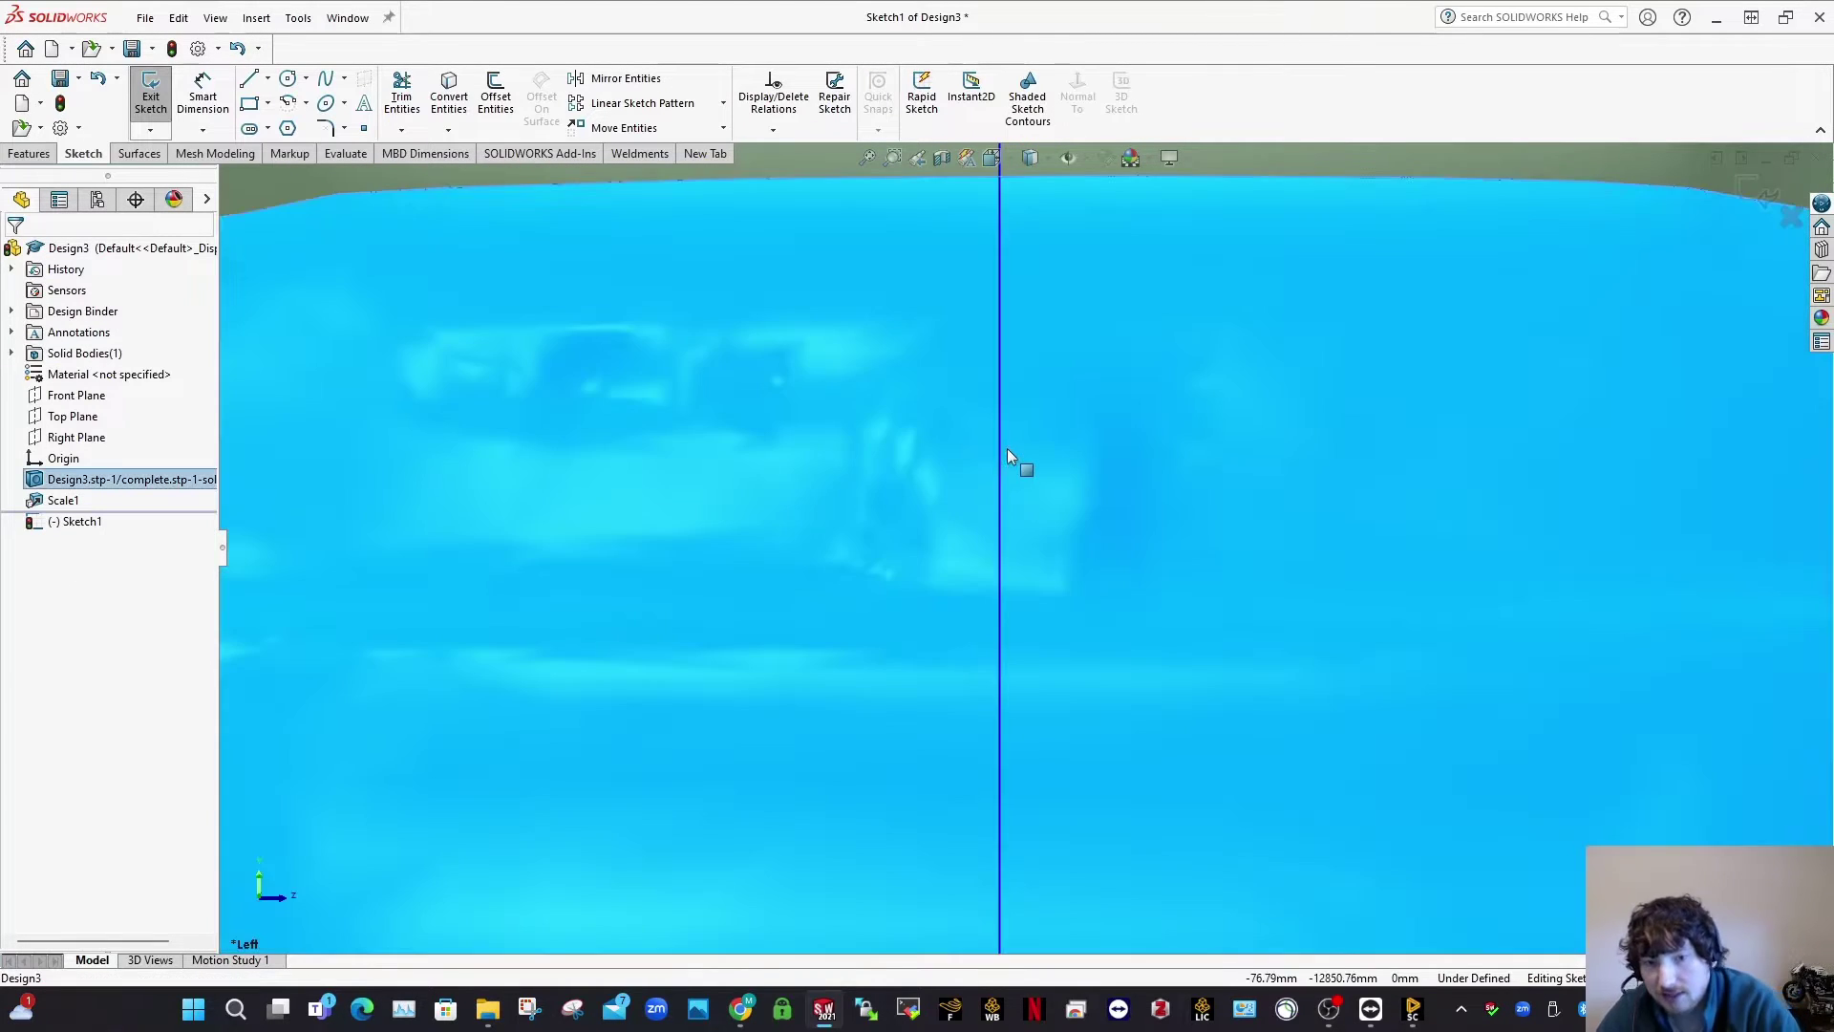
click(1000, 447)
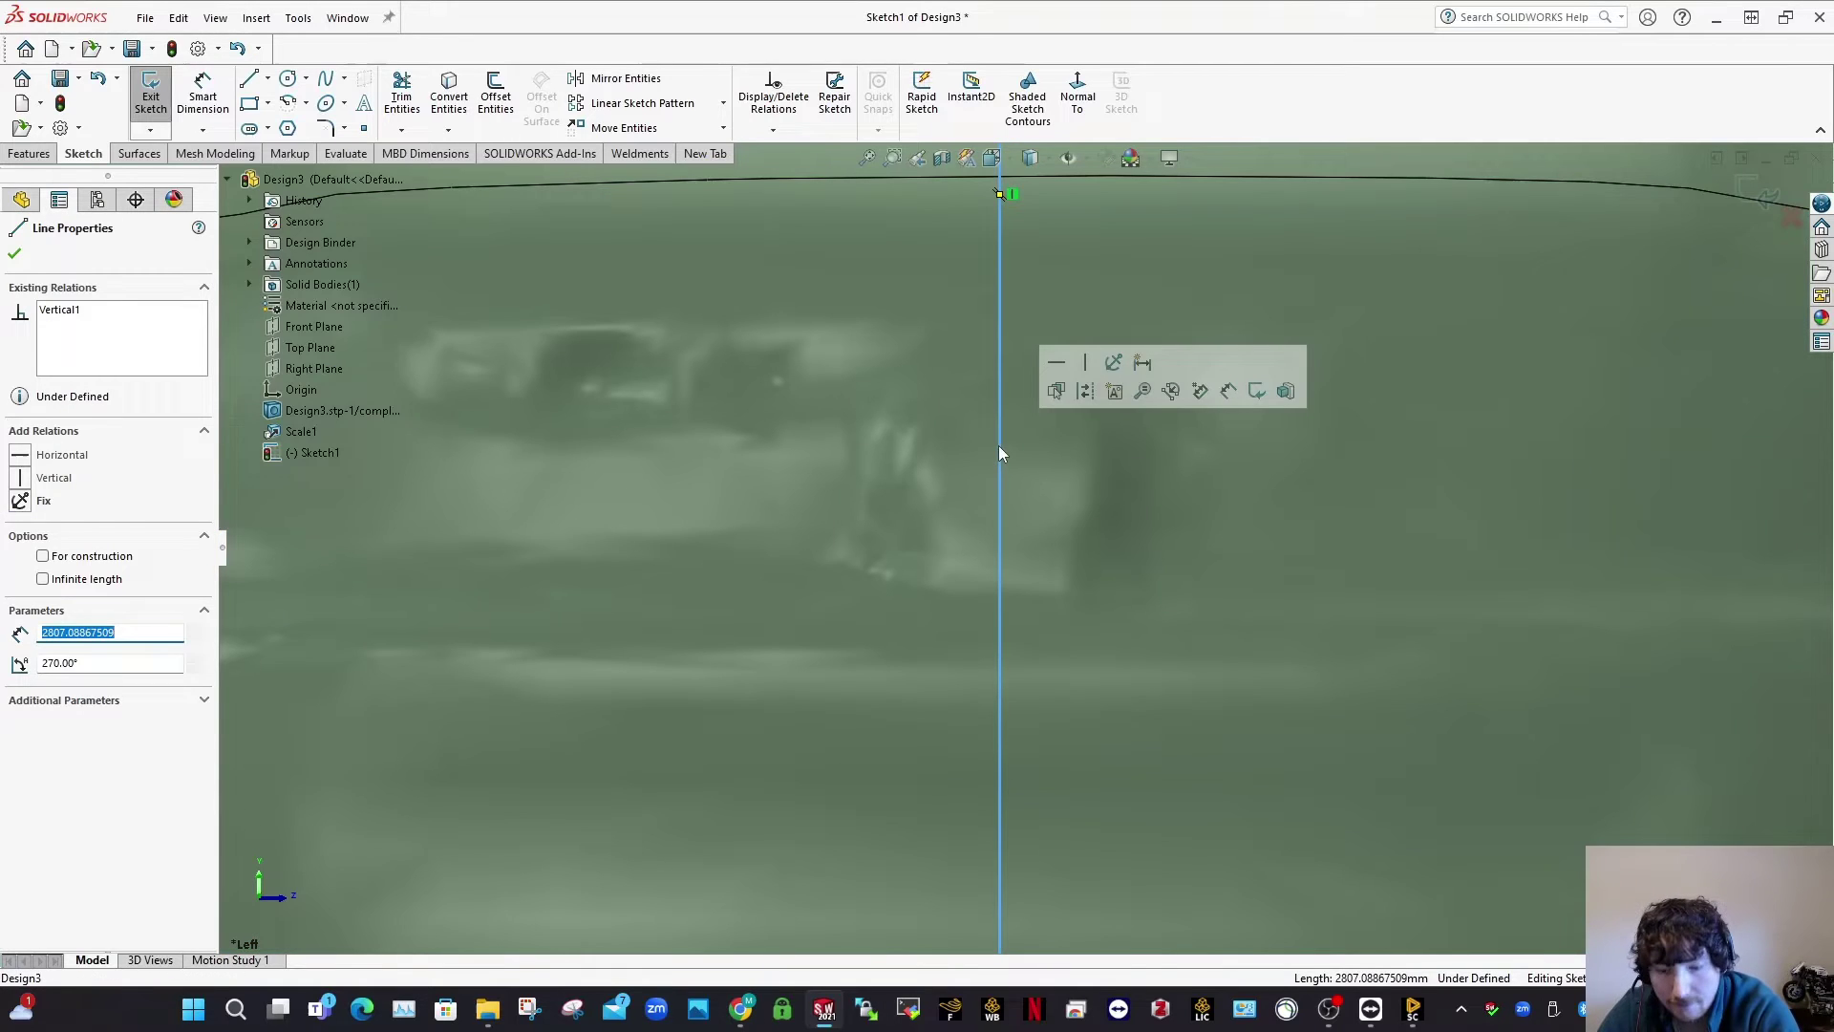
scroll(997, 441, up, 10)
Step: Sketch a vertical line beside the opposite mirror and move it to touch that mirror's outer edge
key(l)
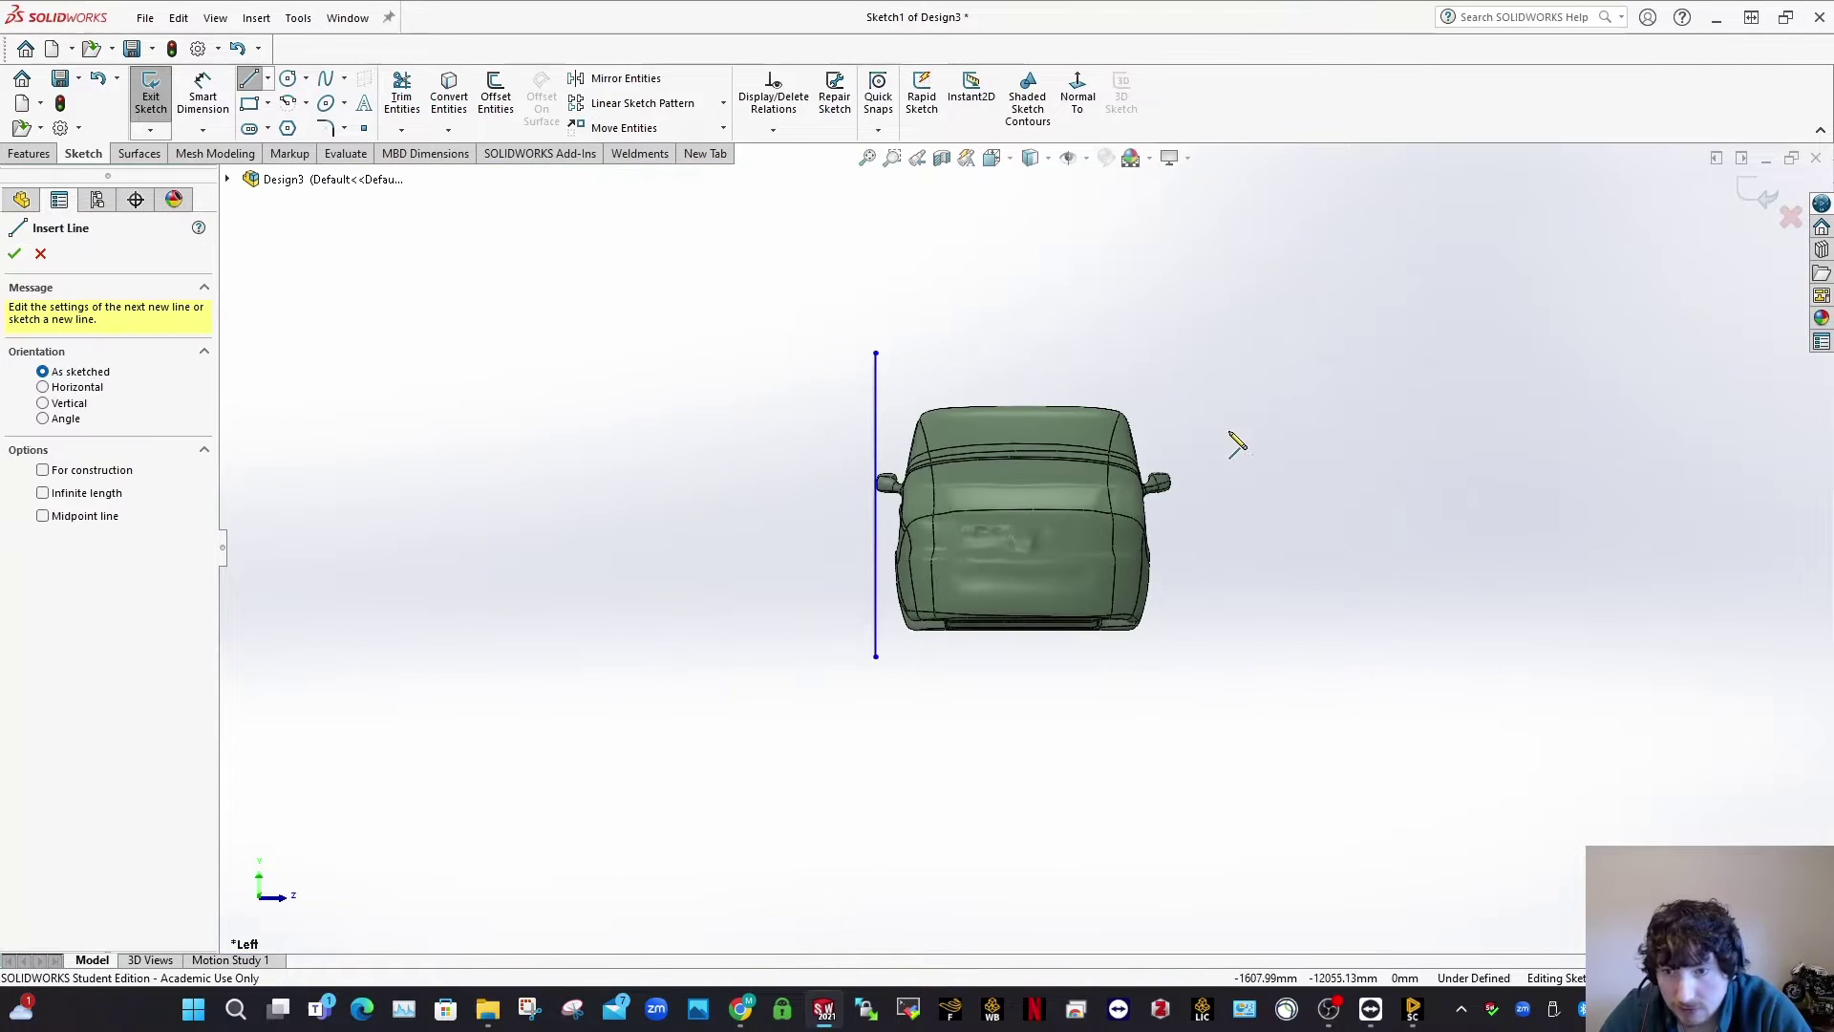
click(1195, 352)
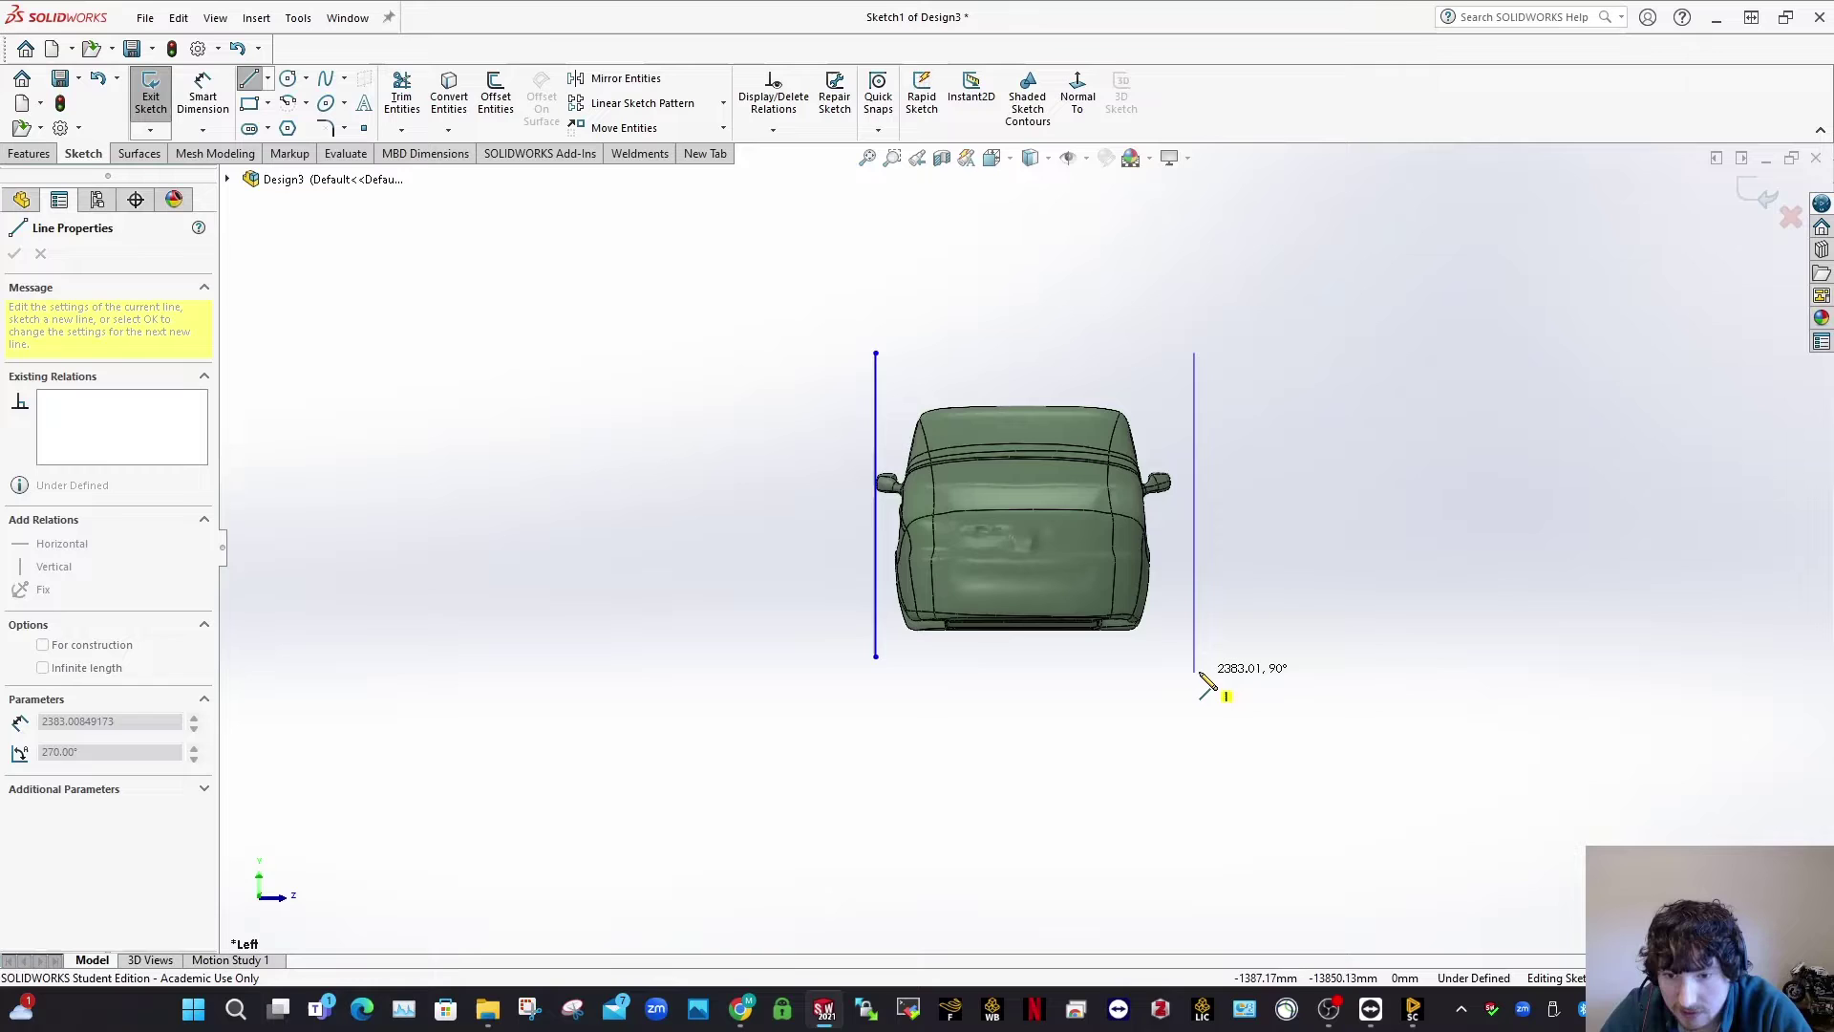
click(1200, 661)
key(Escape)
scroll(1175, 501, down, 5)
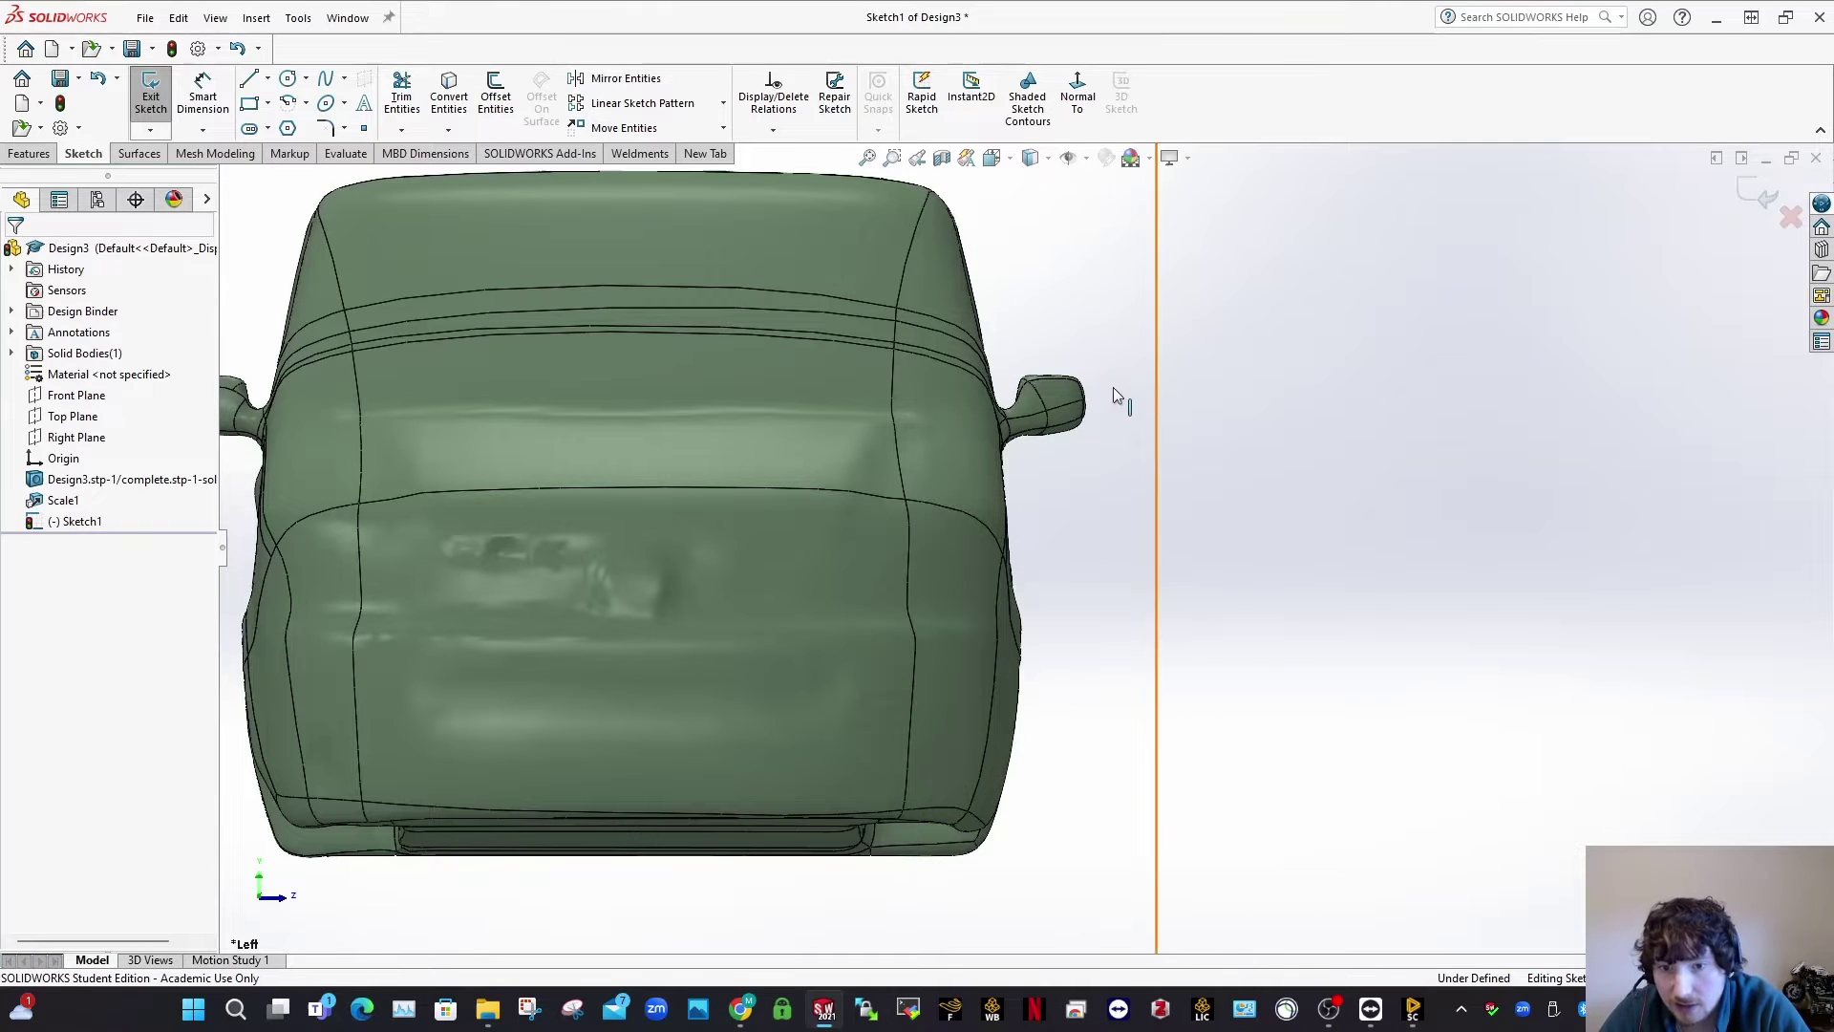
drag(1114, 394, 1085, 386)
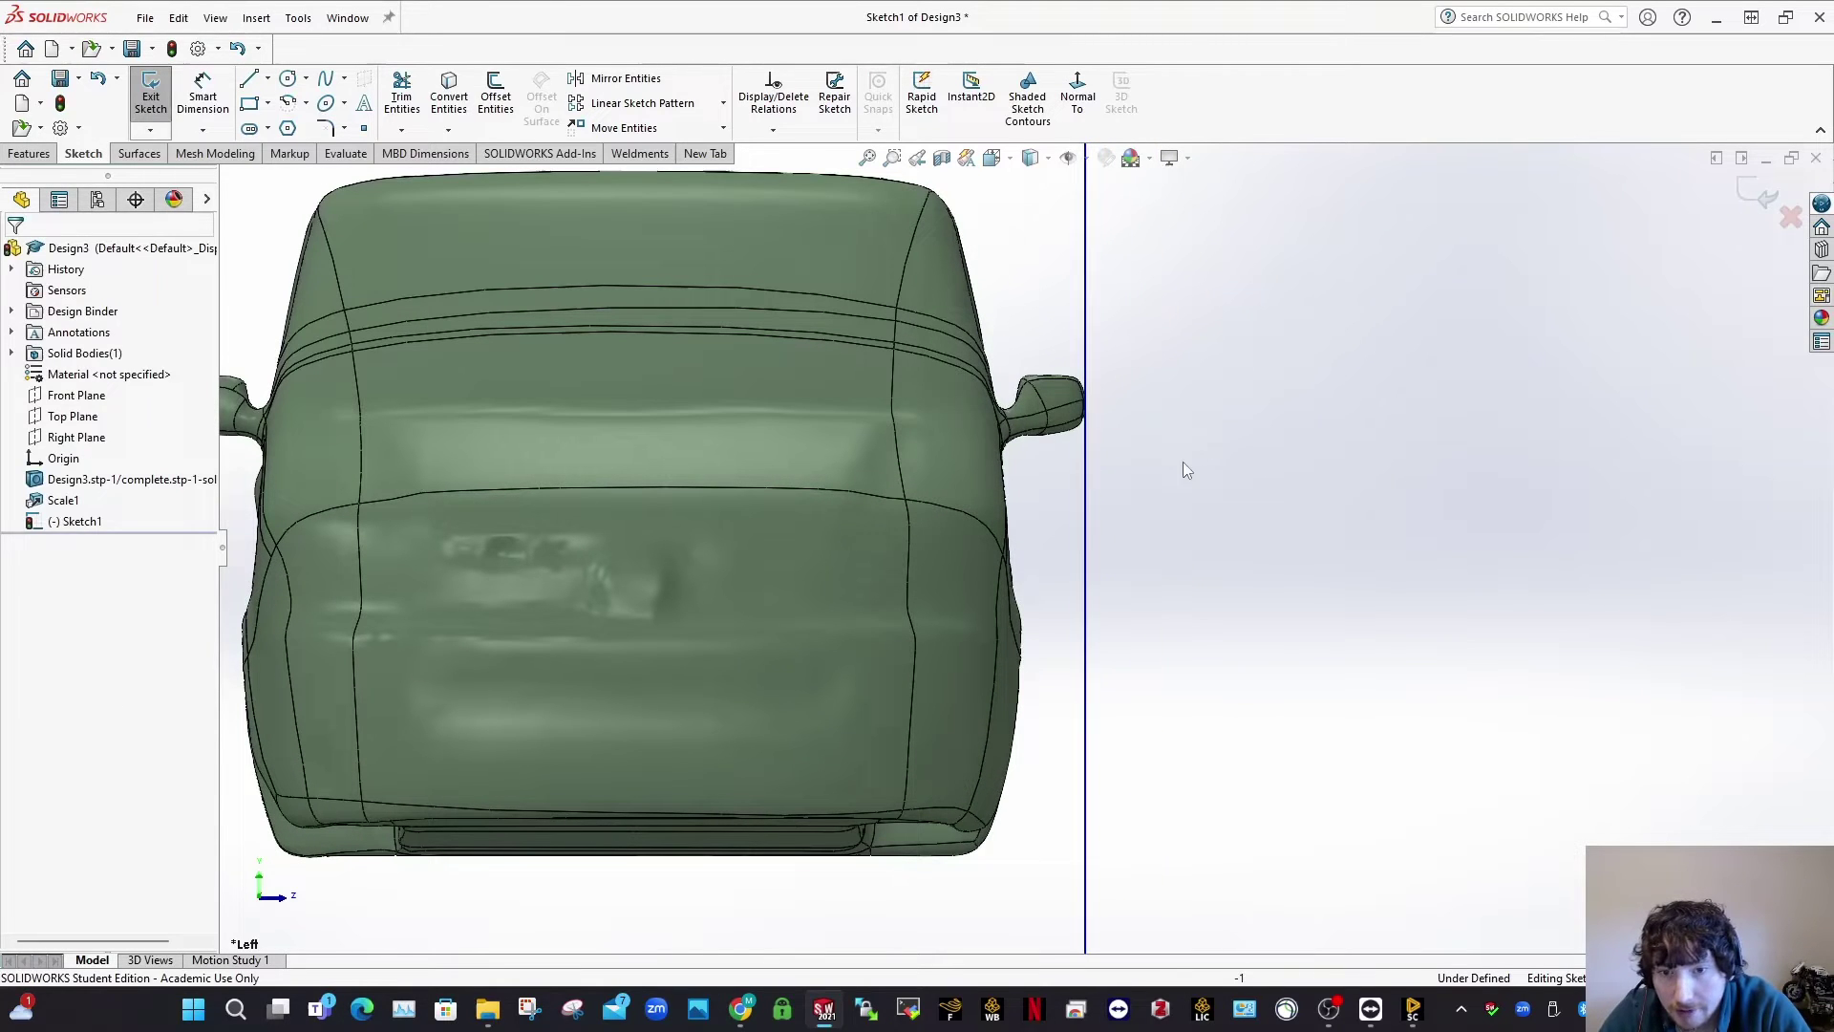
Step: Sketch a horizontal line above the roof connecting the two vertical mirror lines
scroll(721, 485, up, 4)
key(l)
click(687, 374)
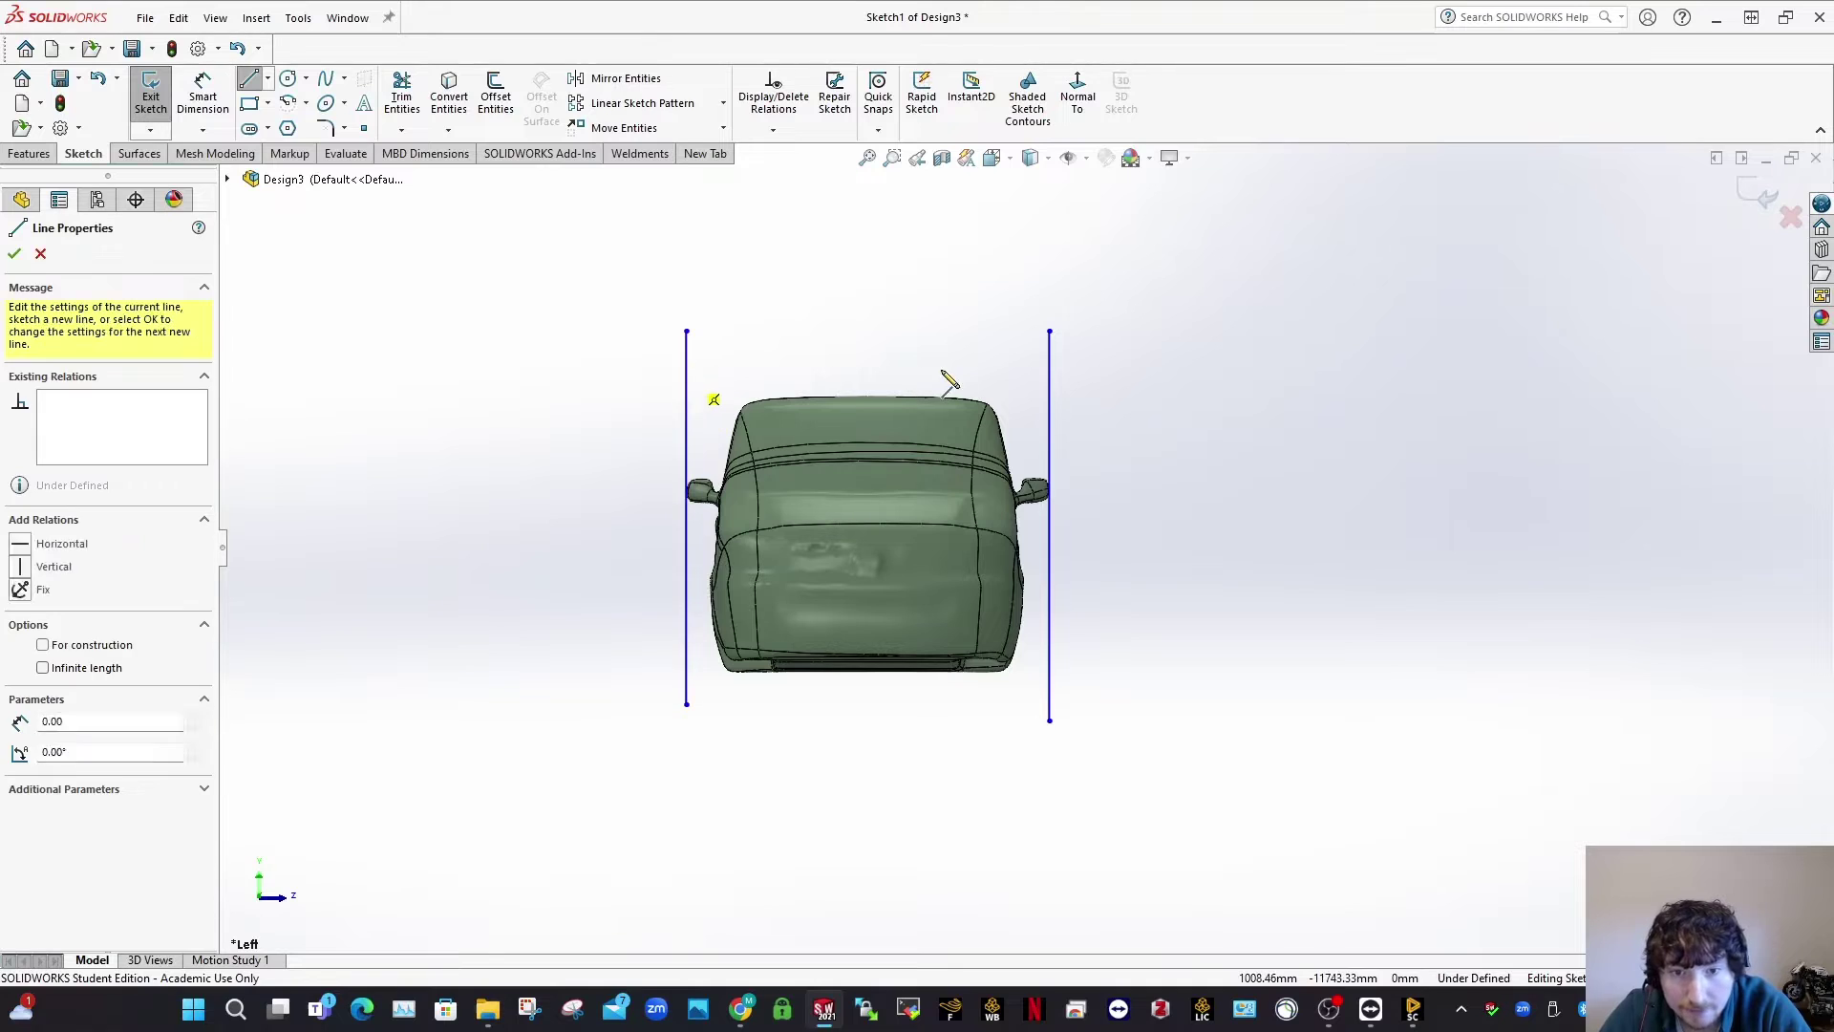
double_click(1050, 374)
key(Escape)
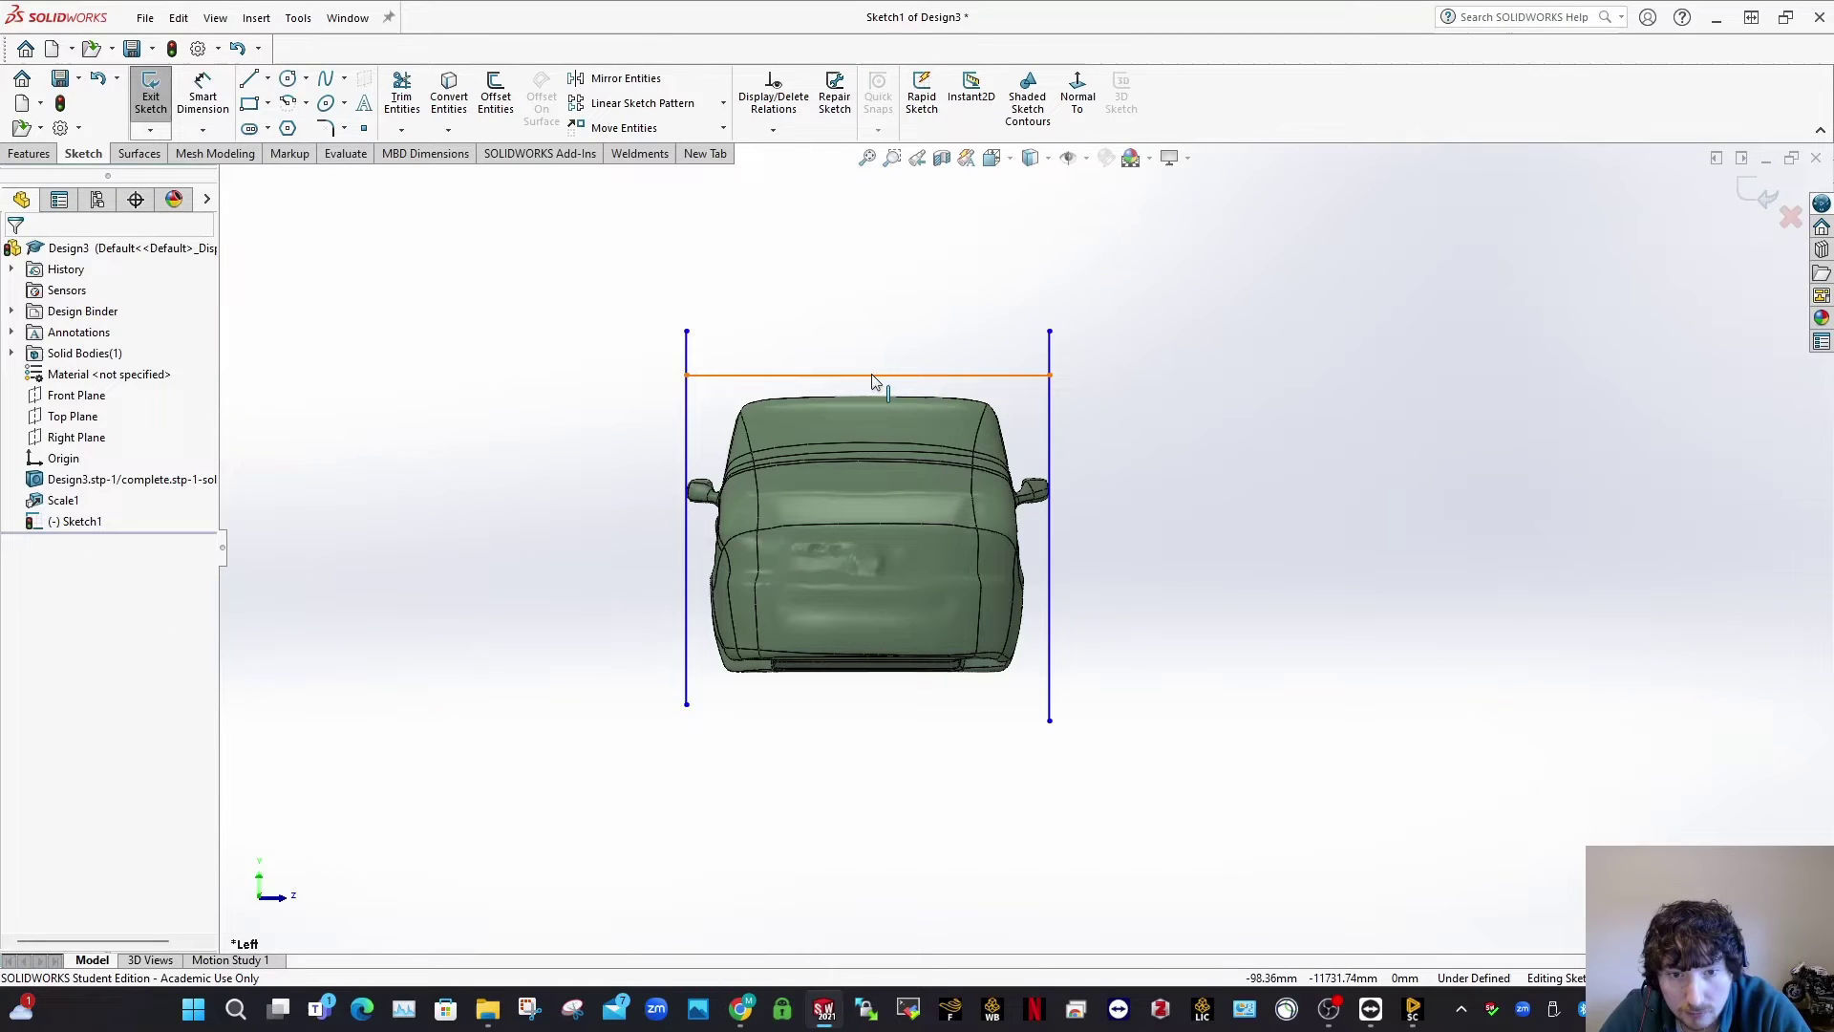
Step: Sketch a vertical line just inside the right-hand mirror line and move it to touch the van body's widest side point
key(l)
scroll(680, 396, down, 5)
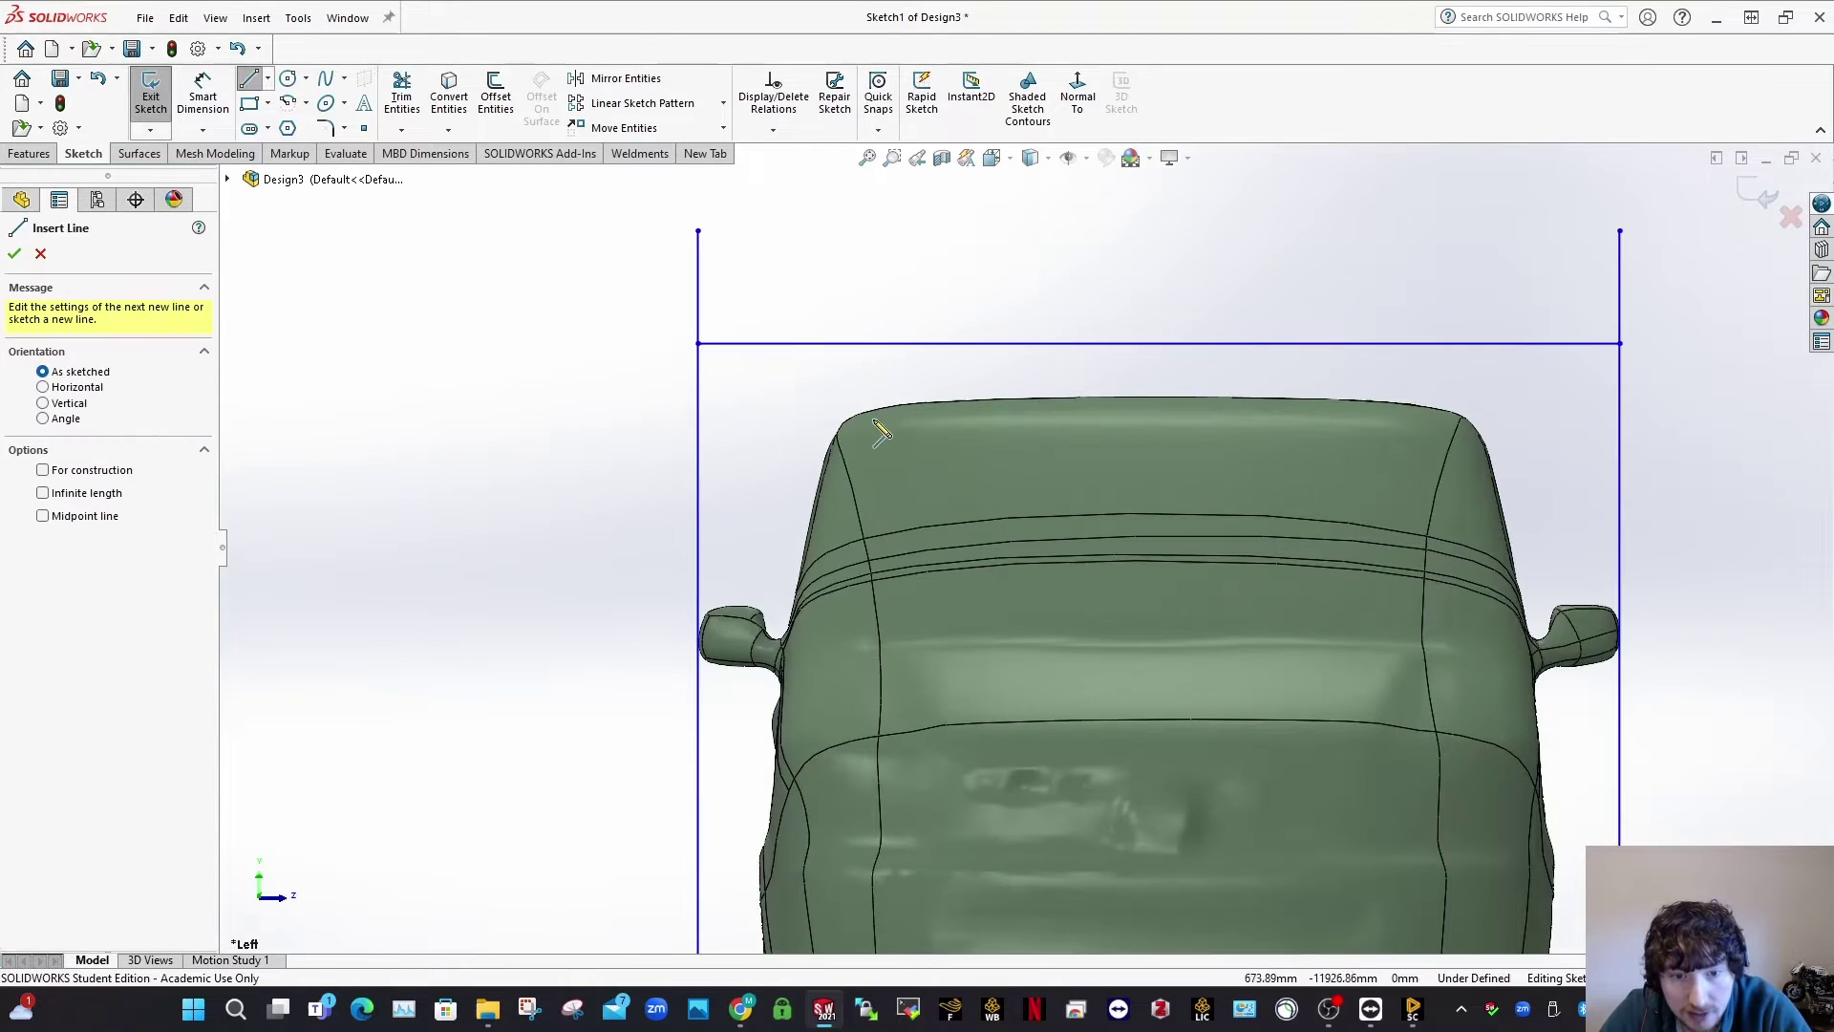
scroll(887, 451, up, 3)
scroll(963, 770, down, 2)
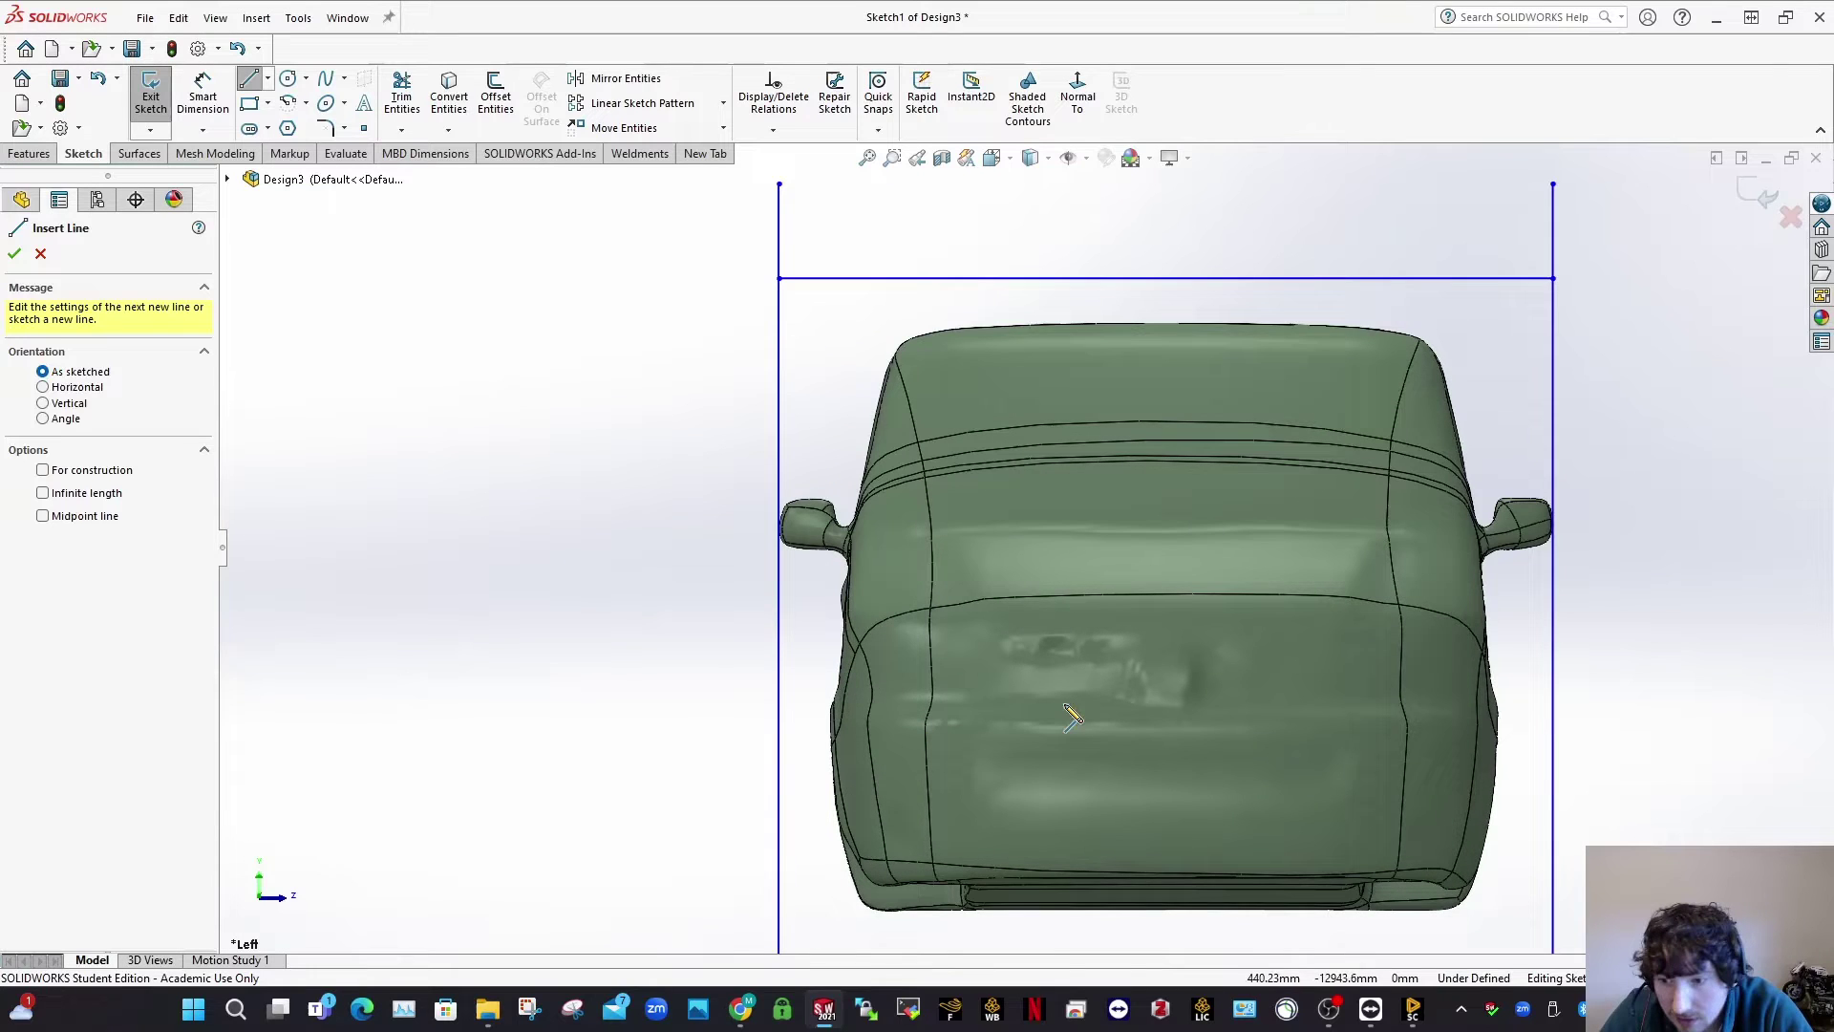
scroll(1351, 787, up, 1)
scroll(1433, 873, down, 3)
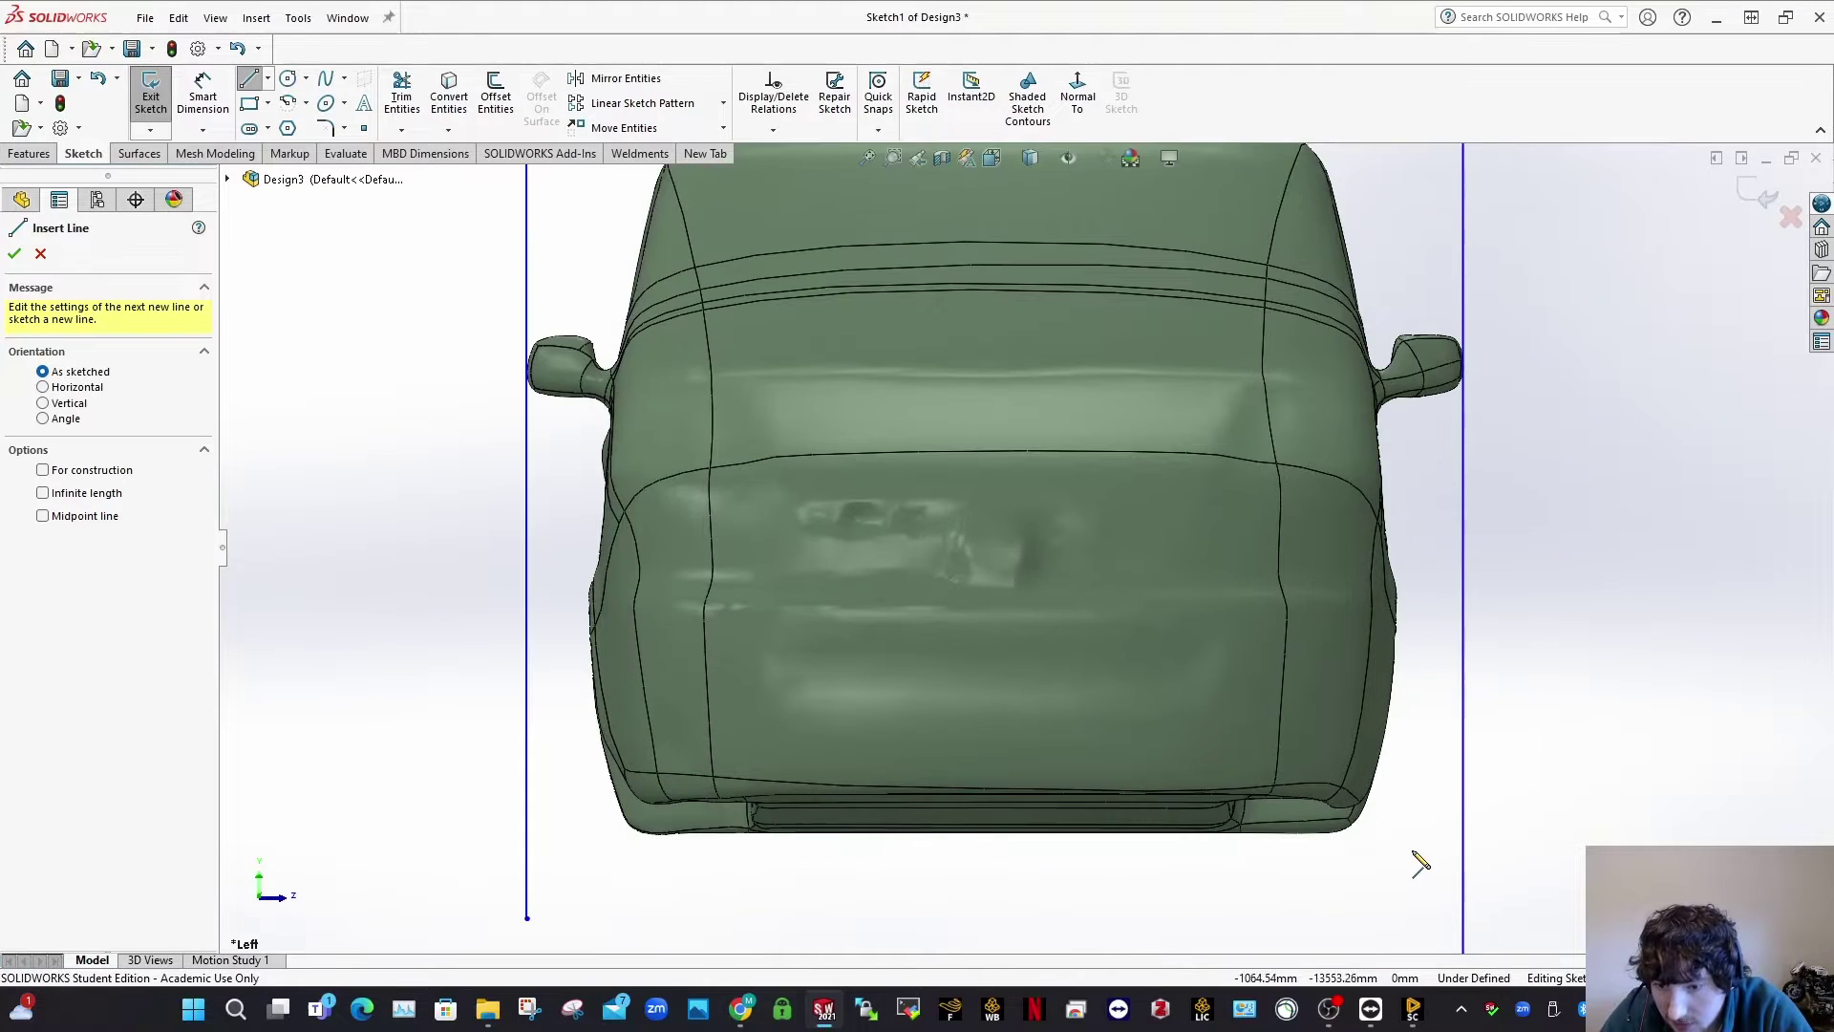
scroll(1411, 899, up, 3)
drag(1247, 872, 1246, 174)
key(Escape)
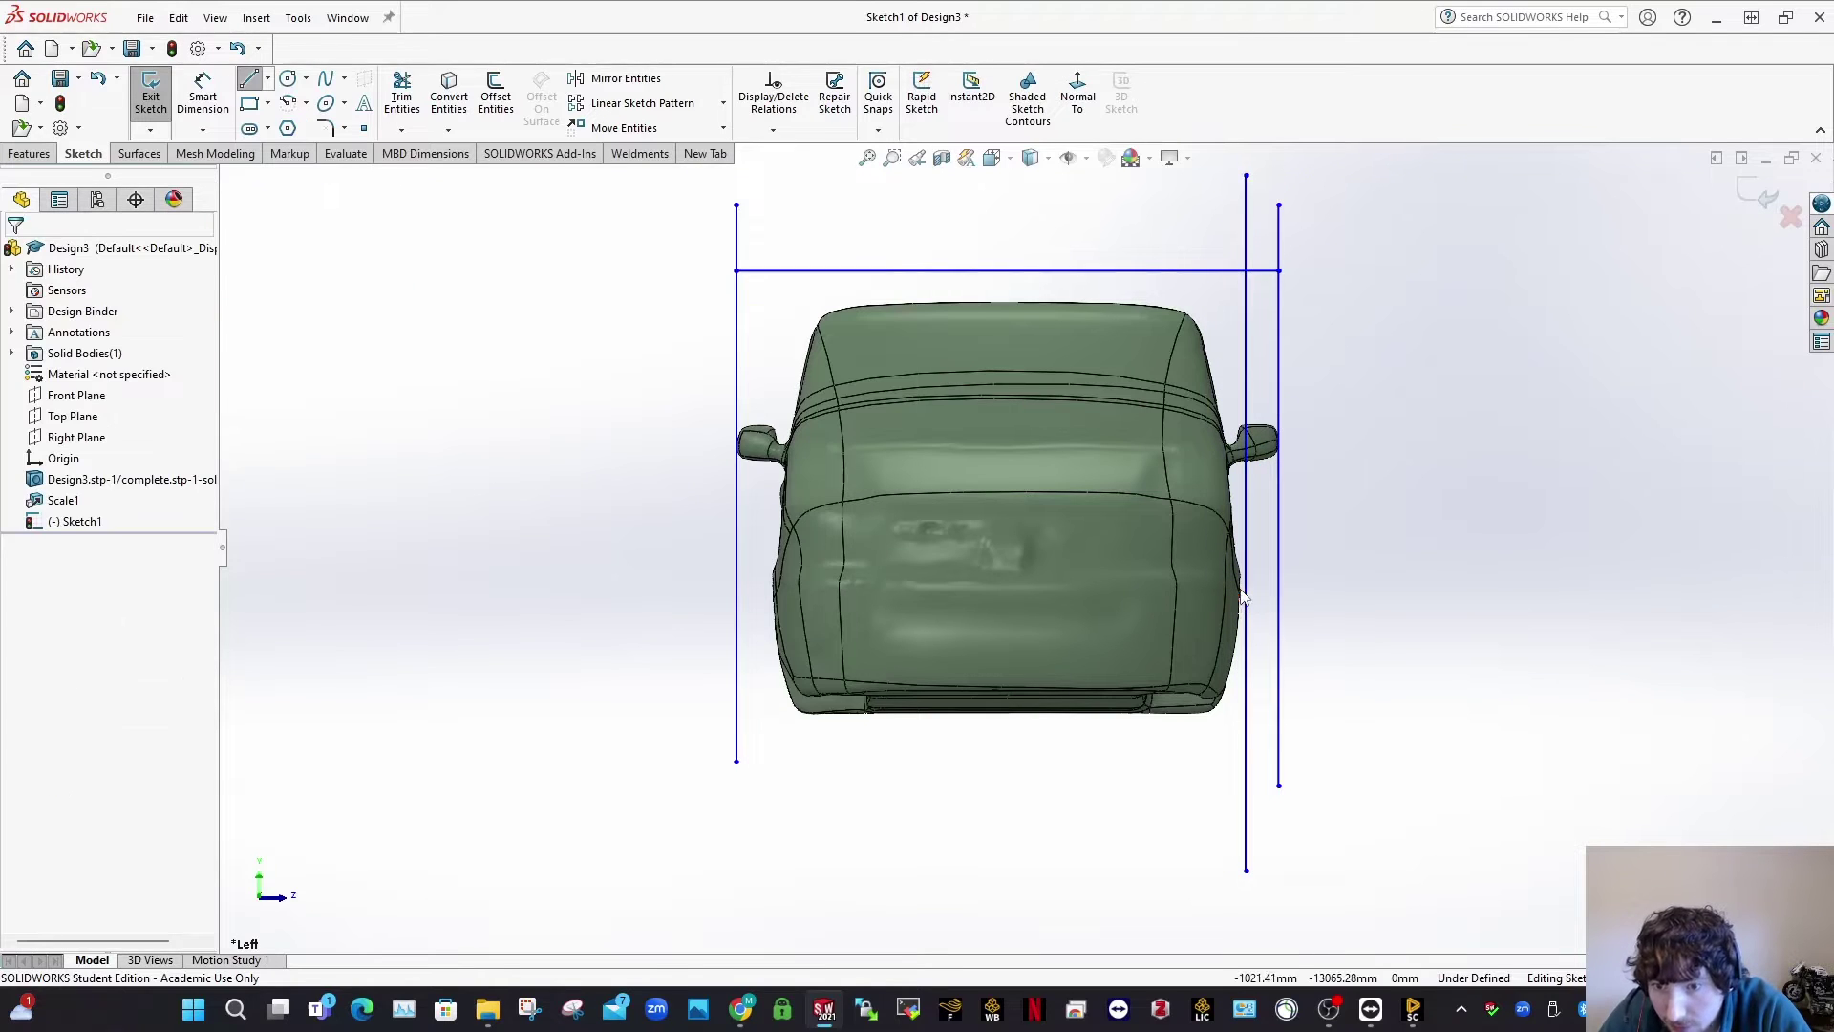
scroll(1235, 619, down, 3)
drag(1229, 619, 1233, 619)
key(Escape)
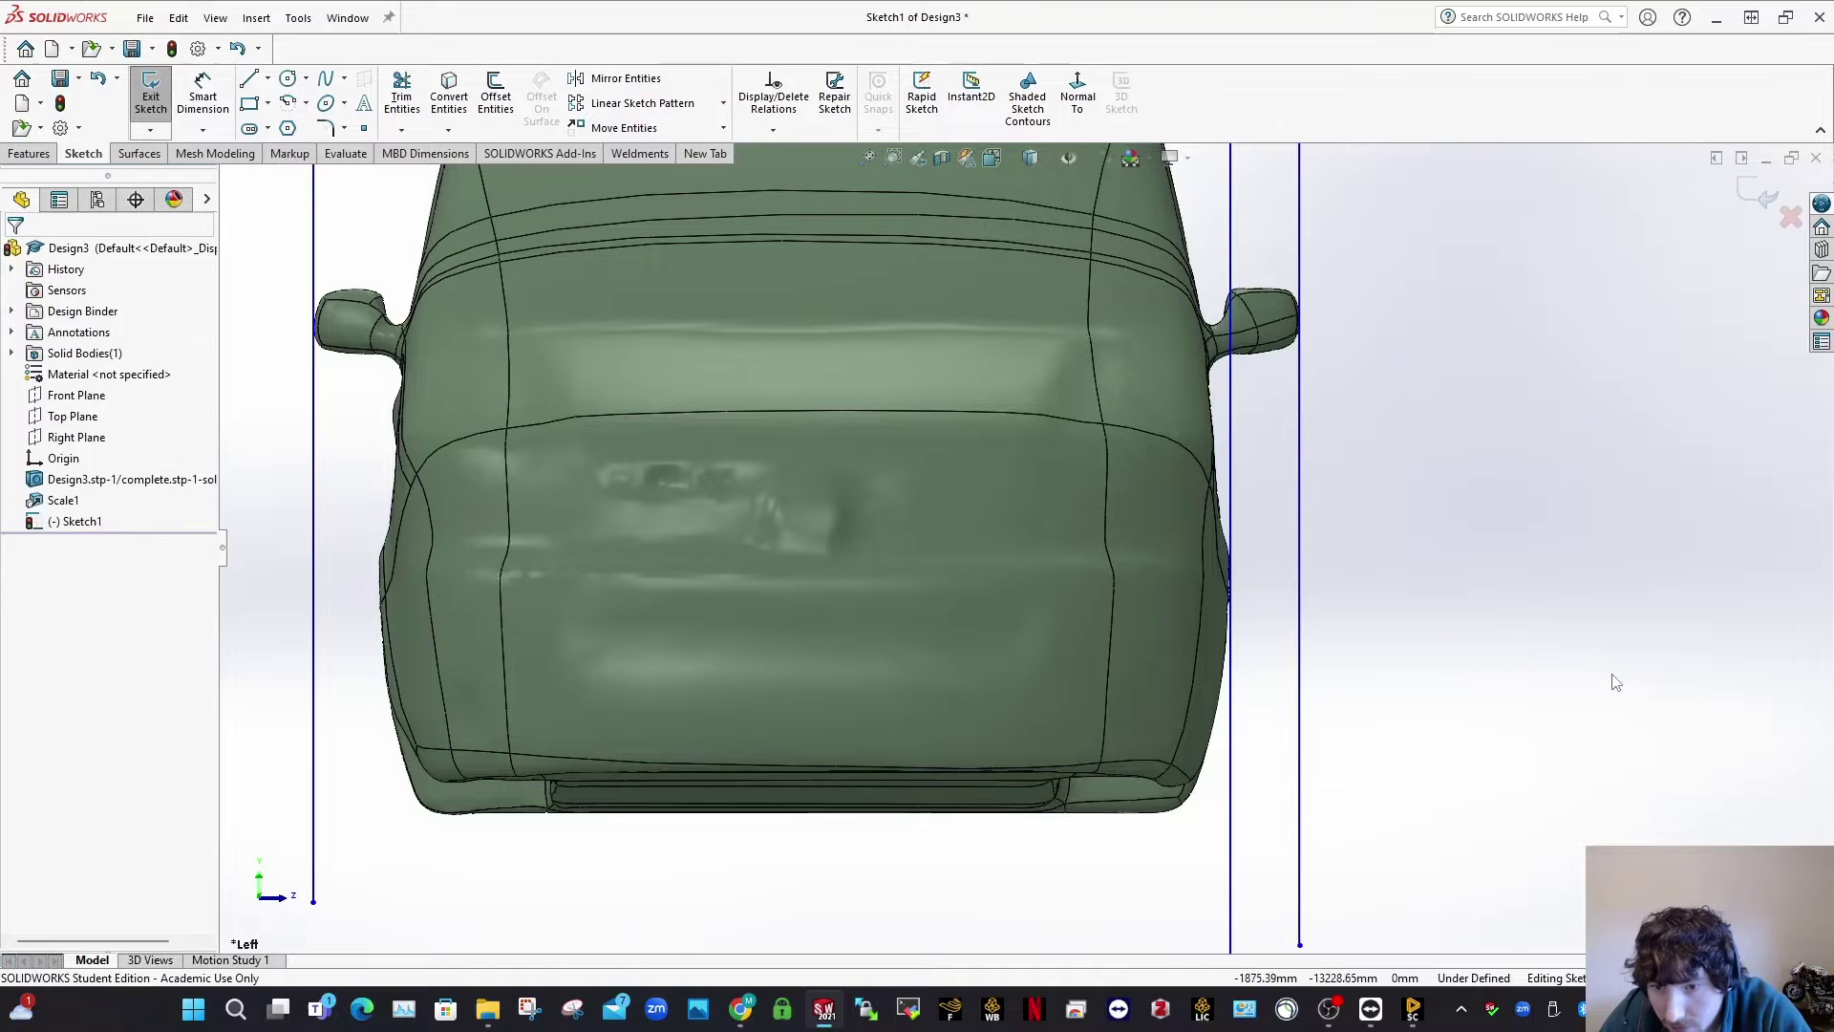
Step: Sketch a vertical line just inside the left-hand mirror line and move it to touch the van body's widest side point
key(l)
scroll(1051, 573, up, 5)
click(851, 293)
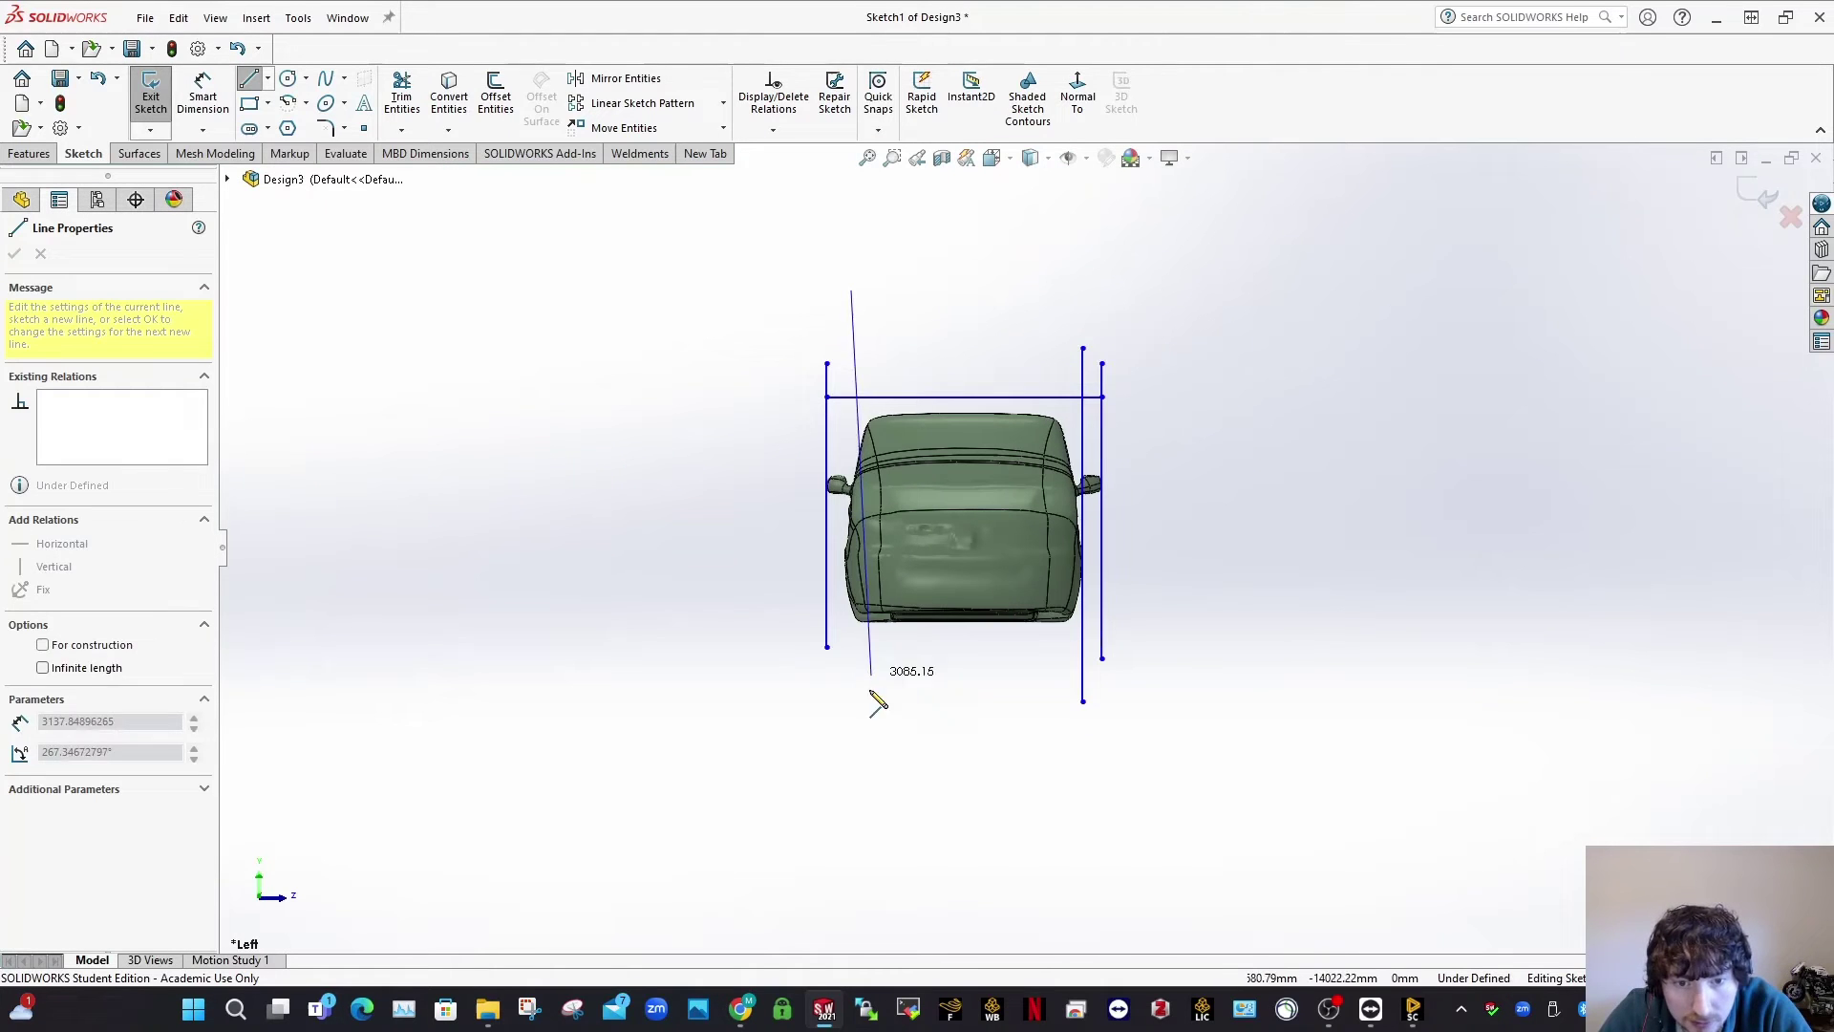
click(851, 719)
key(Escape)
scroll(864, 669, up, 4)
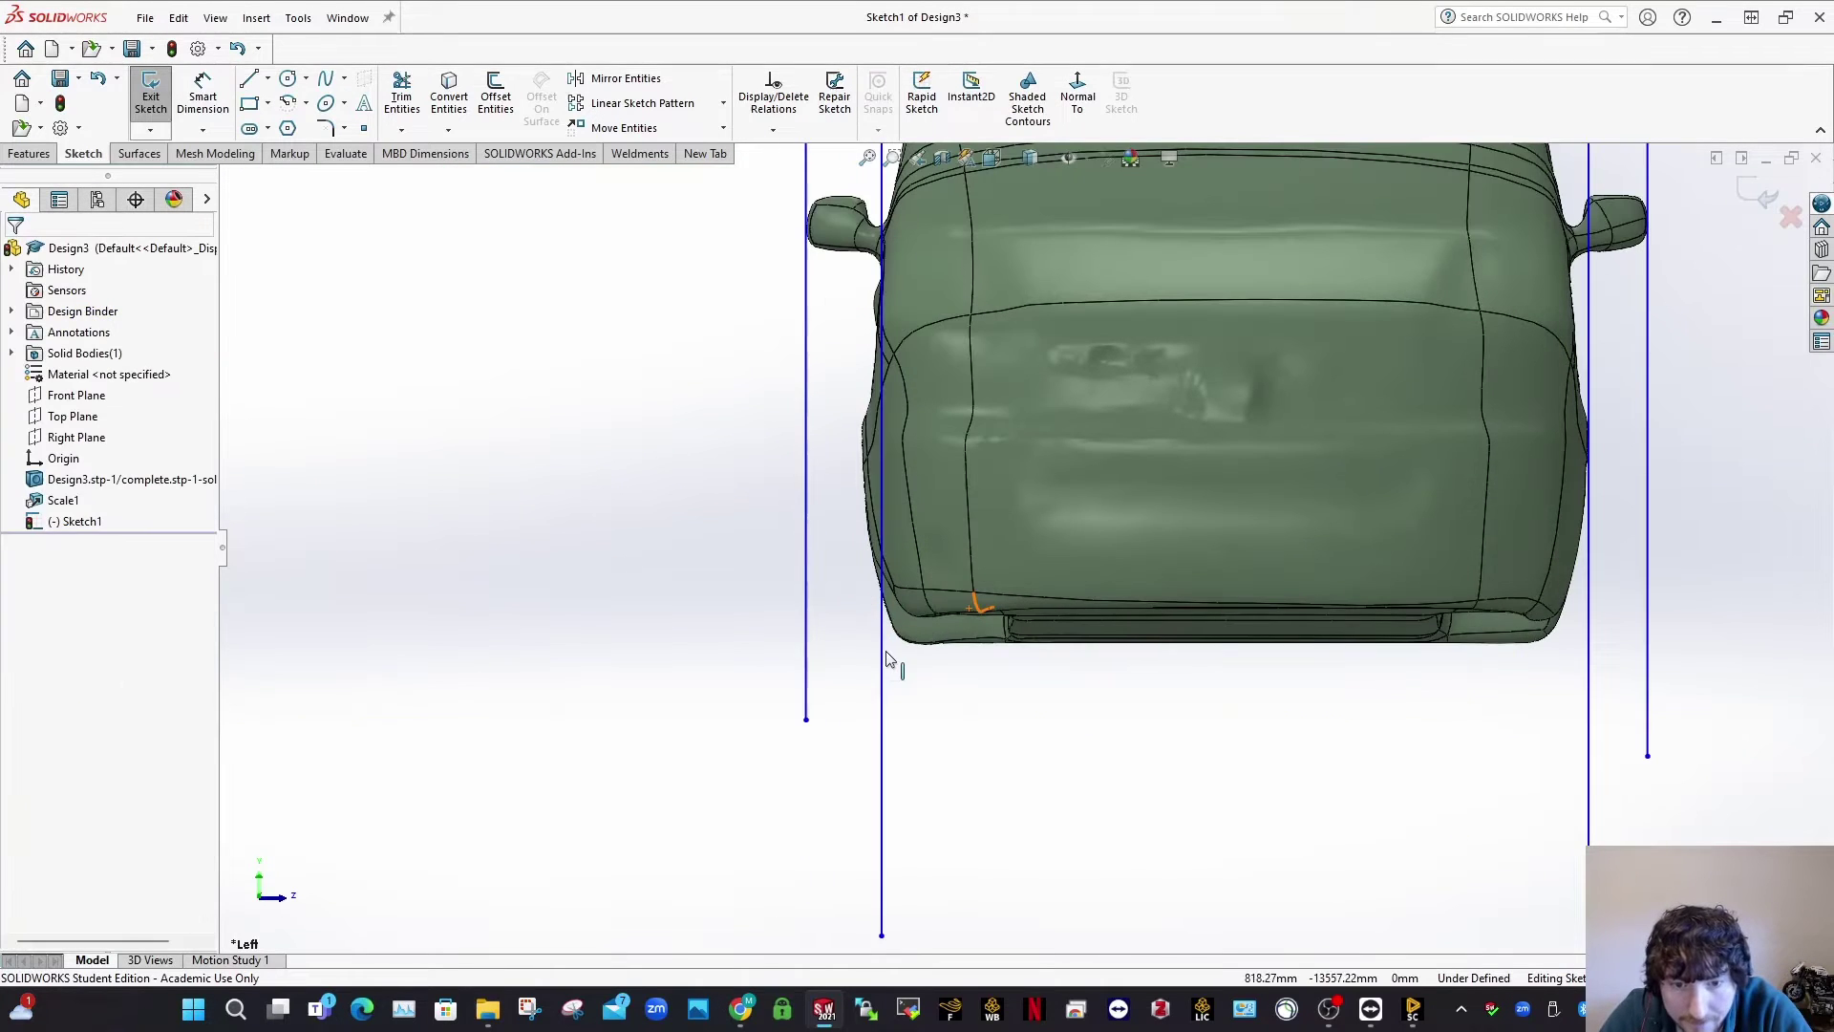
click(881, 663)
mouse_move(881, 662)
mouse_down()
mouse_move(821, 664)
mouse_move(862, 664)
mouse_up()
click(1137, 803)
Step: Sketch a horizontal line connecting the two vertical body-width lines, above the horizontal line between the mirror lines
scroll(984, 690, up, 8)
key(l)
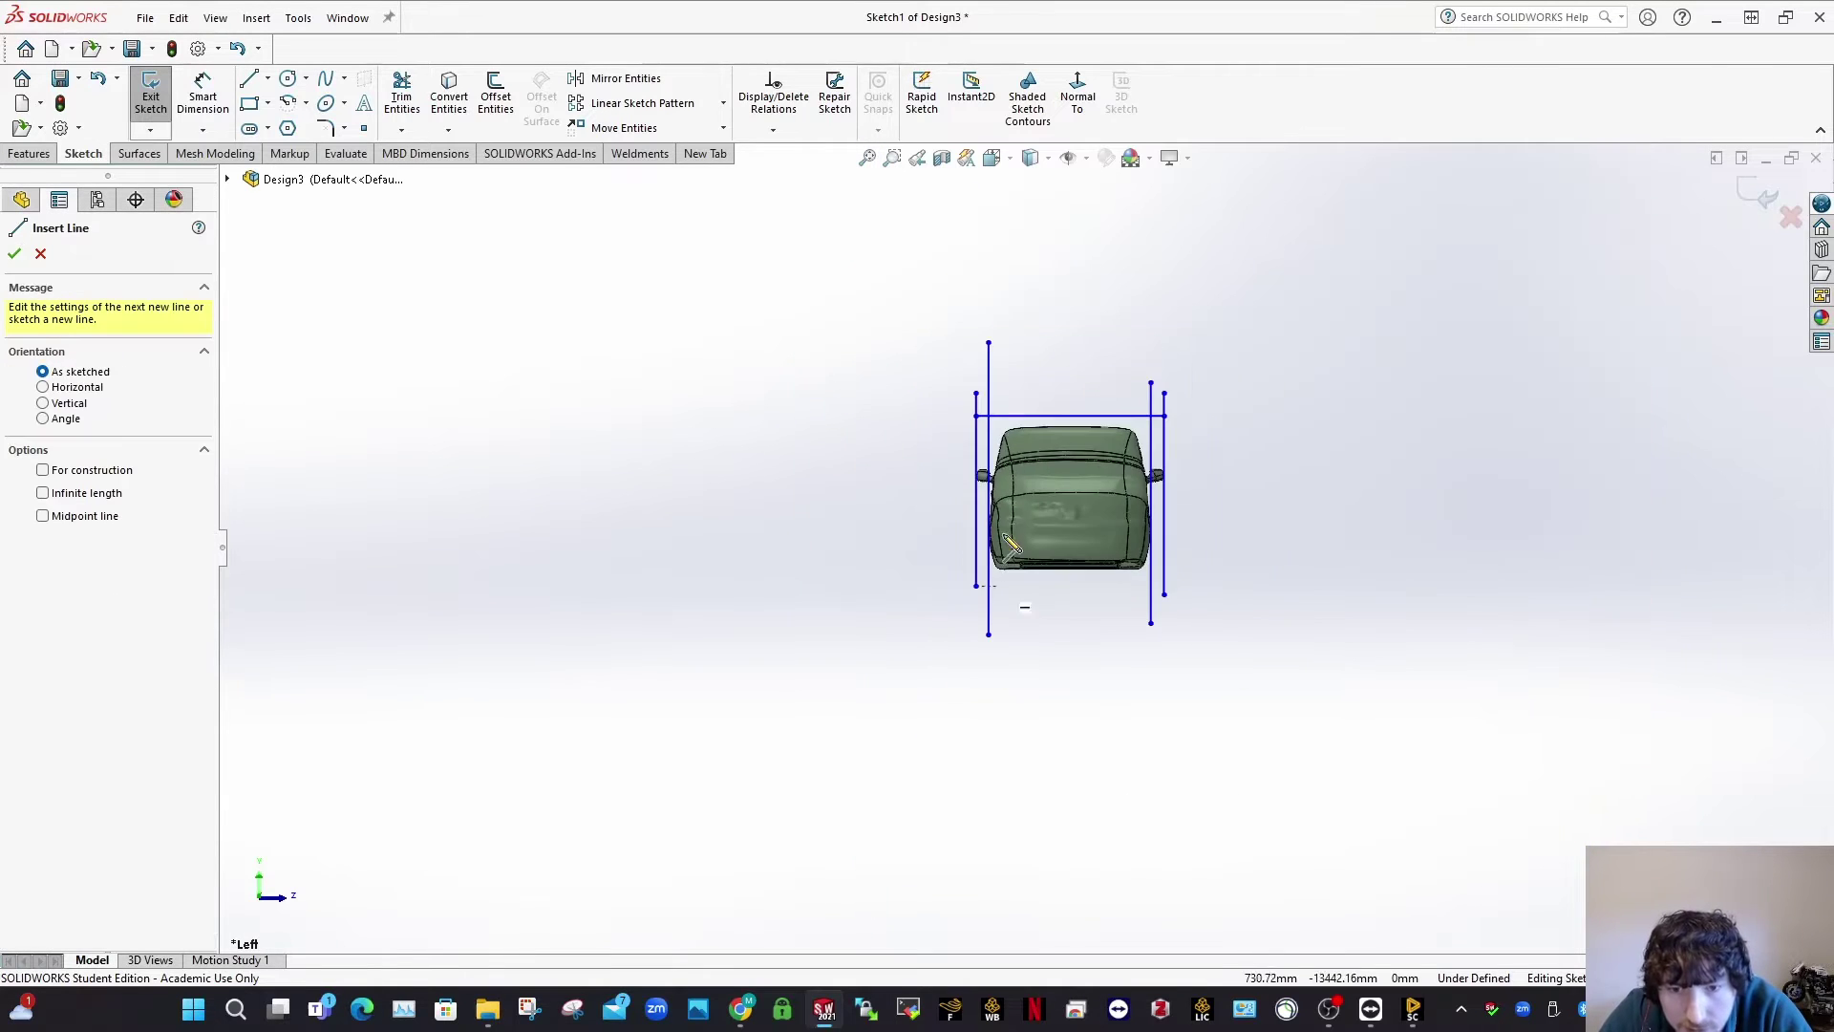
scroll(993, 401, down, 5)
mouse_move(987, 413)
mouse_down()
mouse_move(1364, 434)
mouse_move(1421, 413)
mouse_move(1396, 409)
mouse_up()
key(Escape)
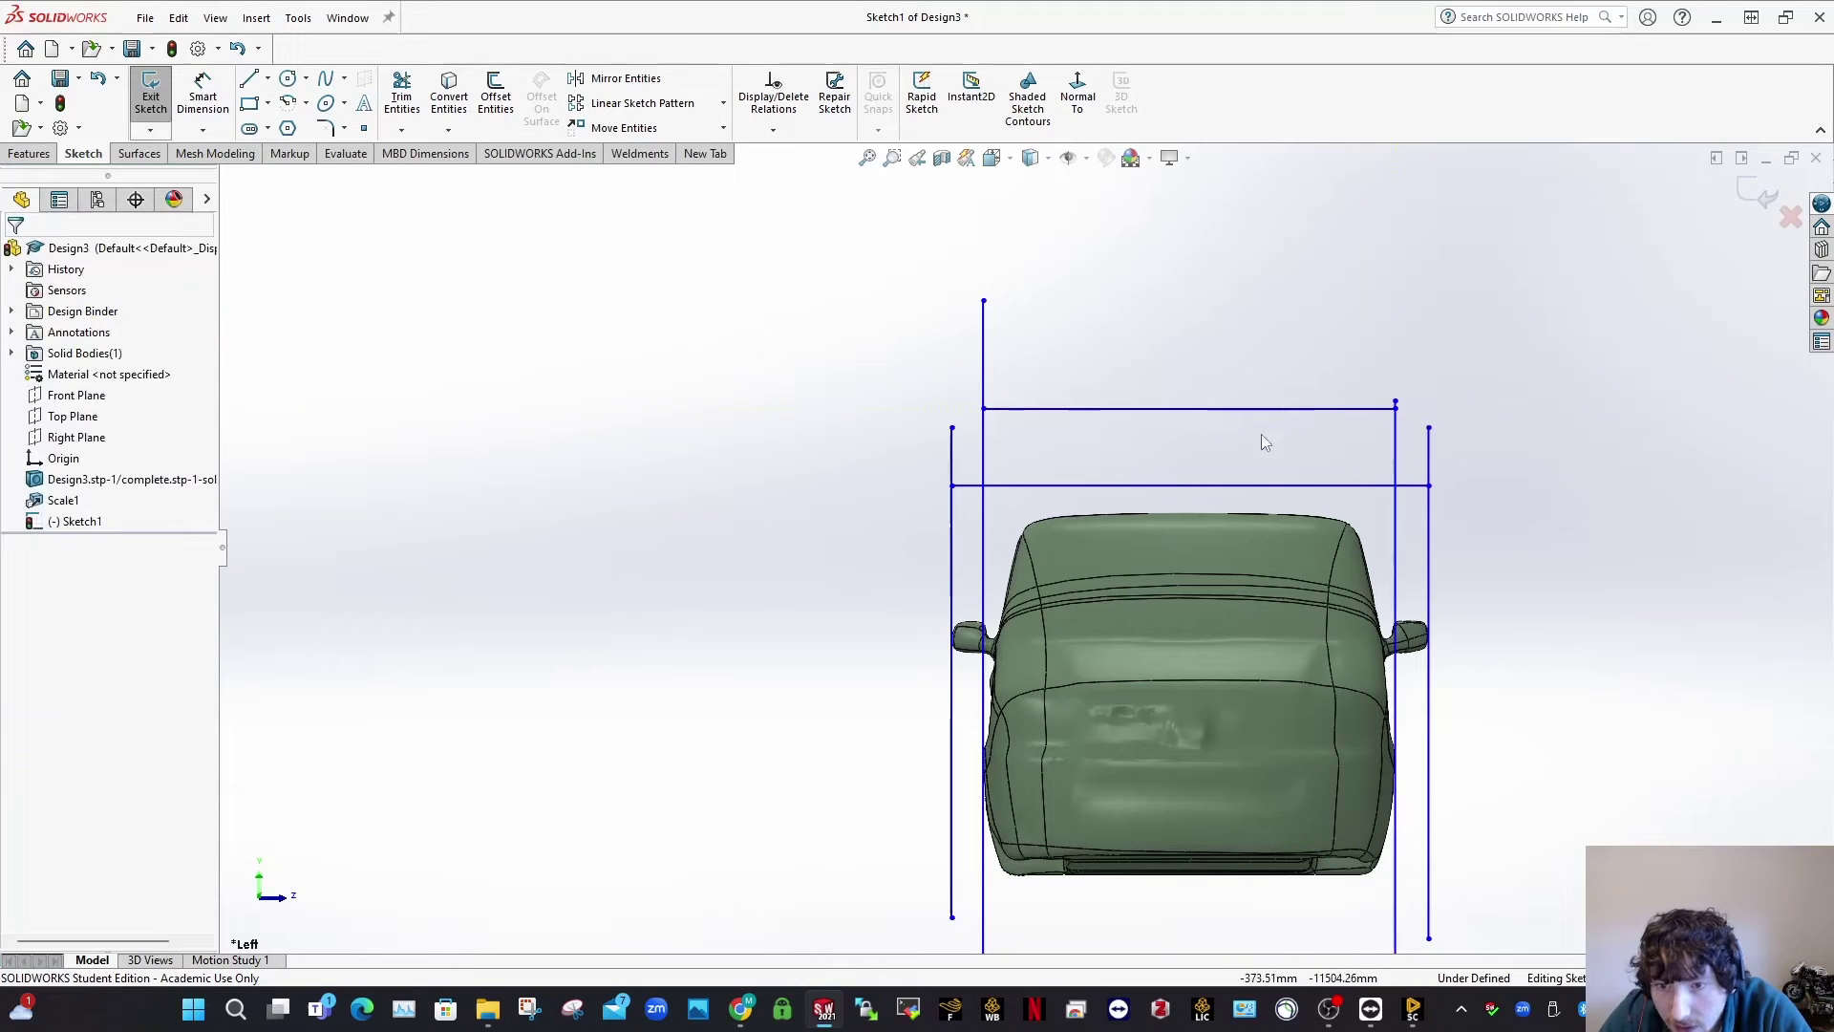
Step: Sketch a short vertical line upward from the midpoint of the horizontal body-width line
key(l)
click(1189, 409)
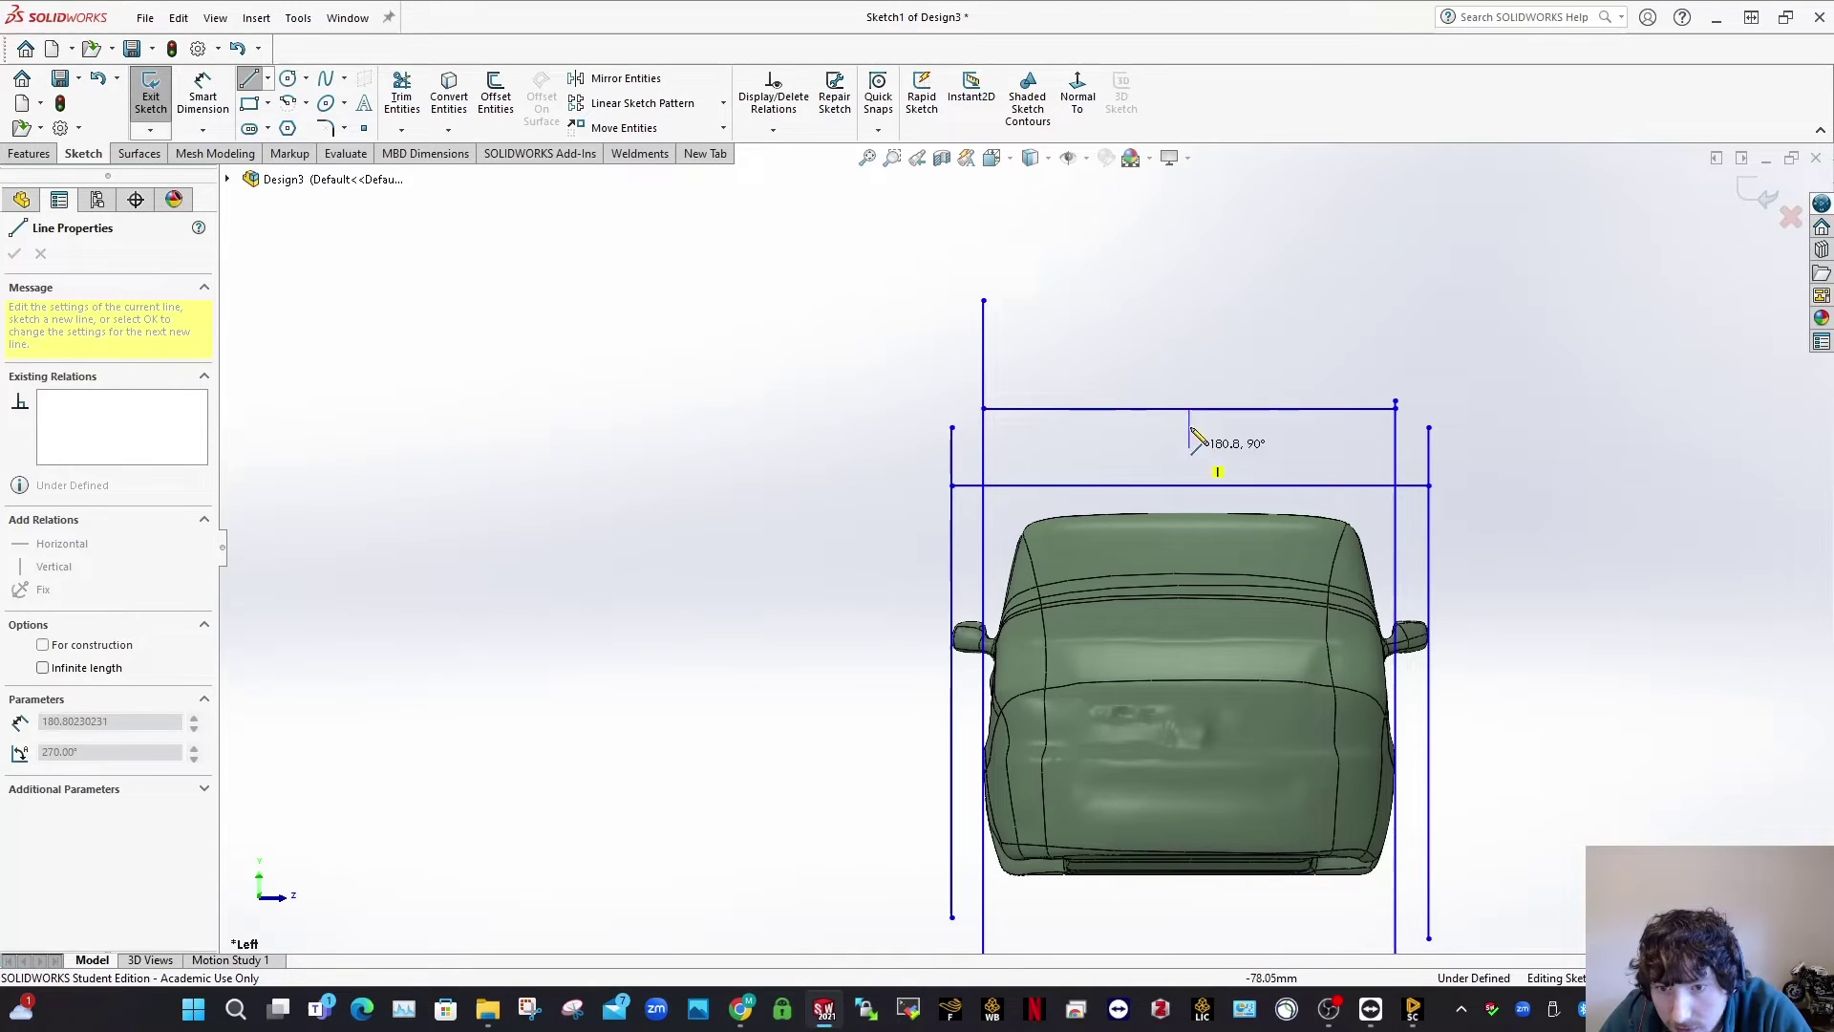
click(1190, 251)
key(Escape)
Step: Sketch a vertical line upward from the midpoint of the horizontal mirror-width line and compare it with the body-width midpoint line
key(l)
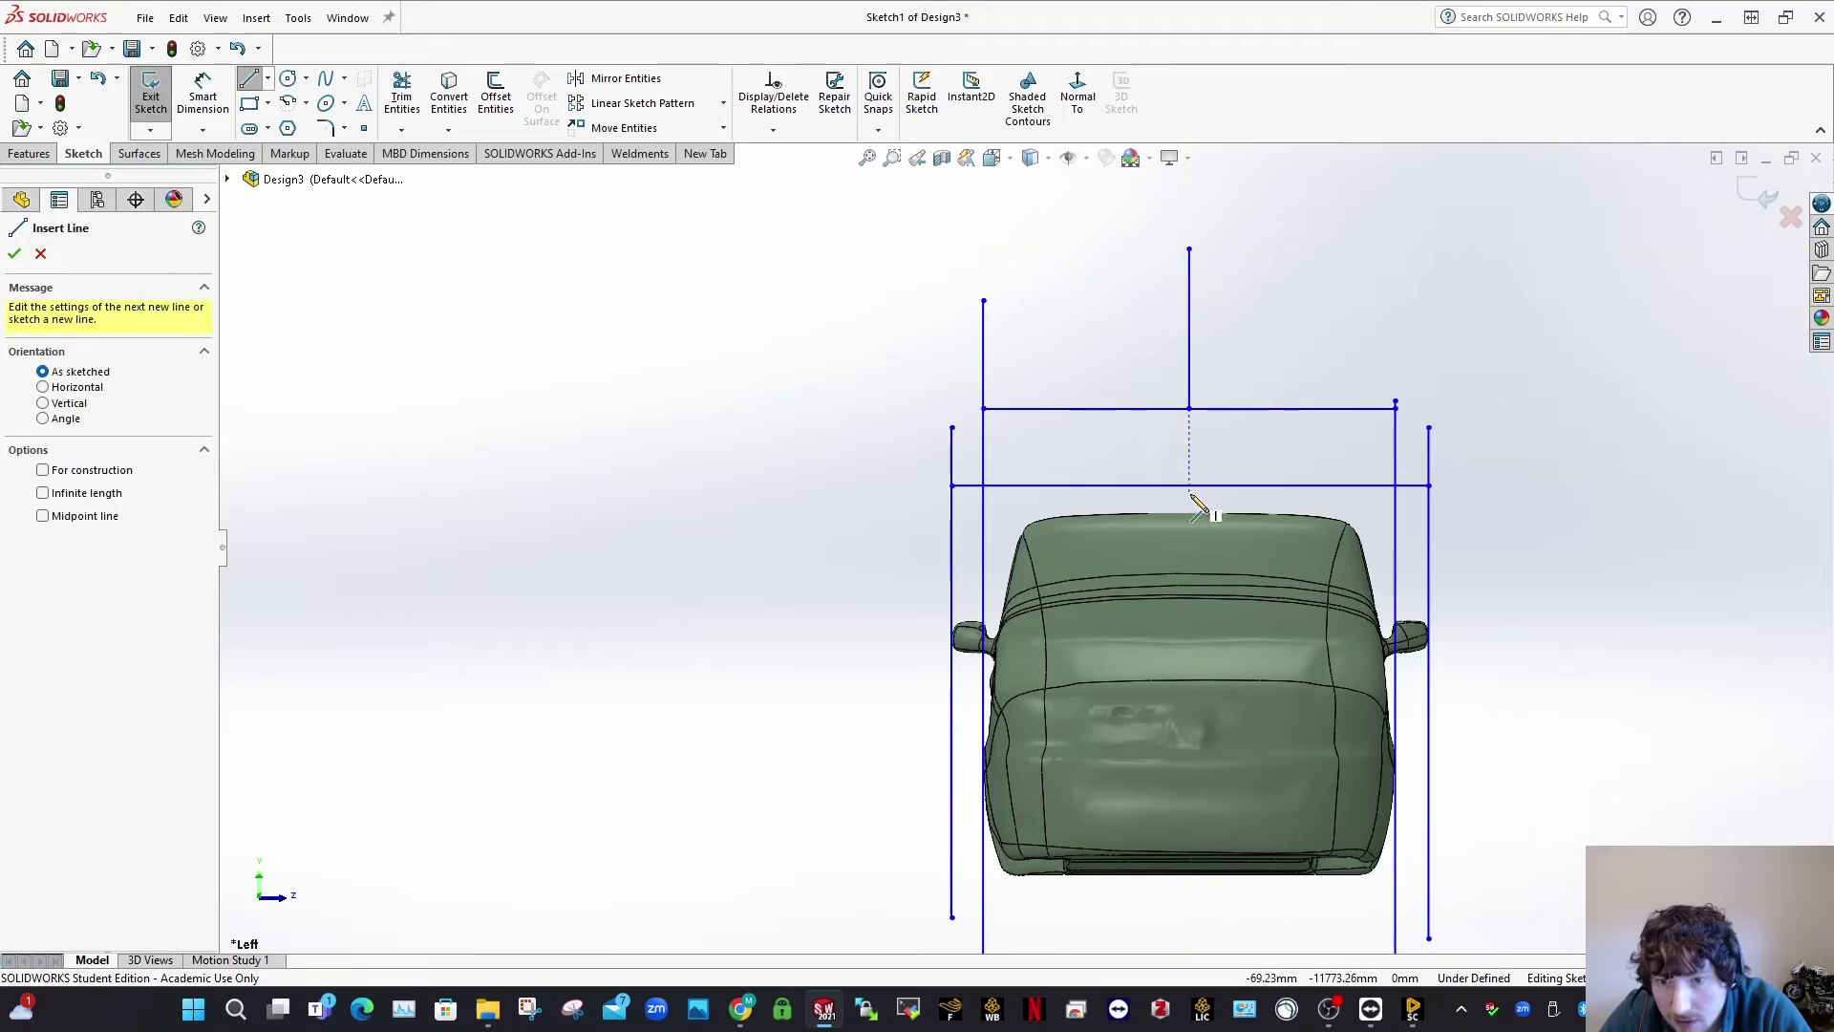
click(1189, 486)
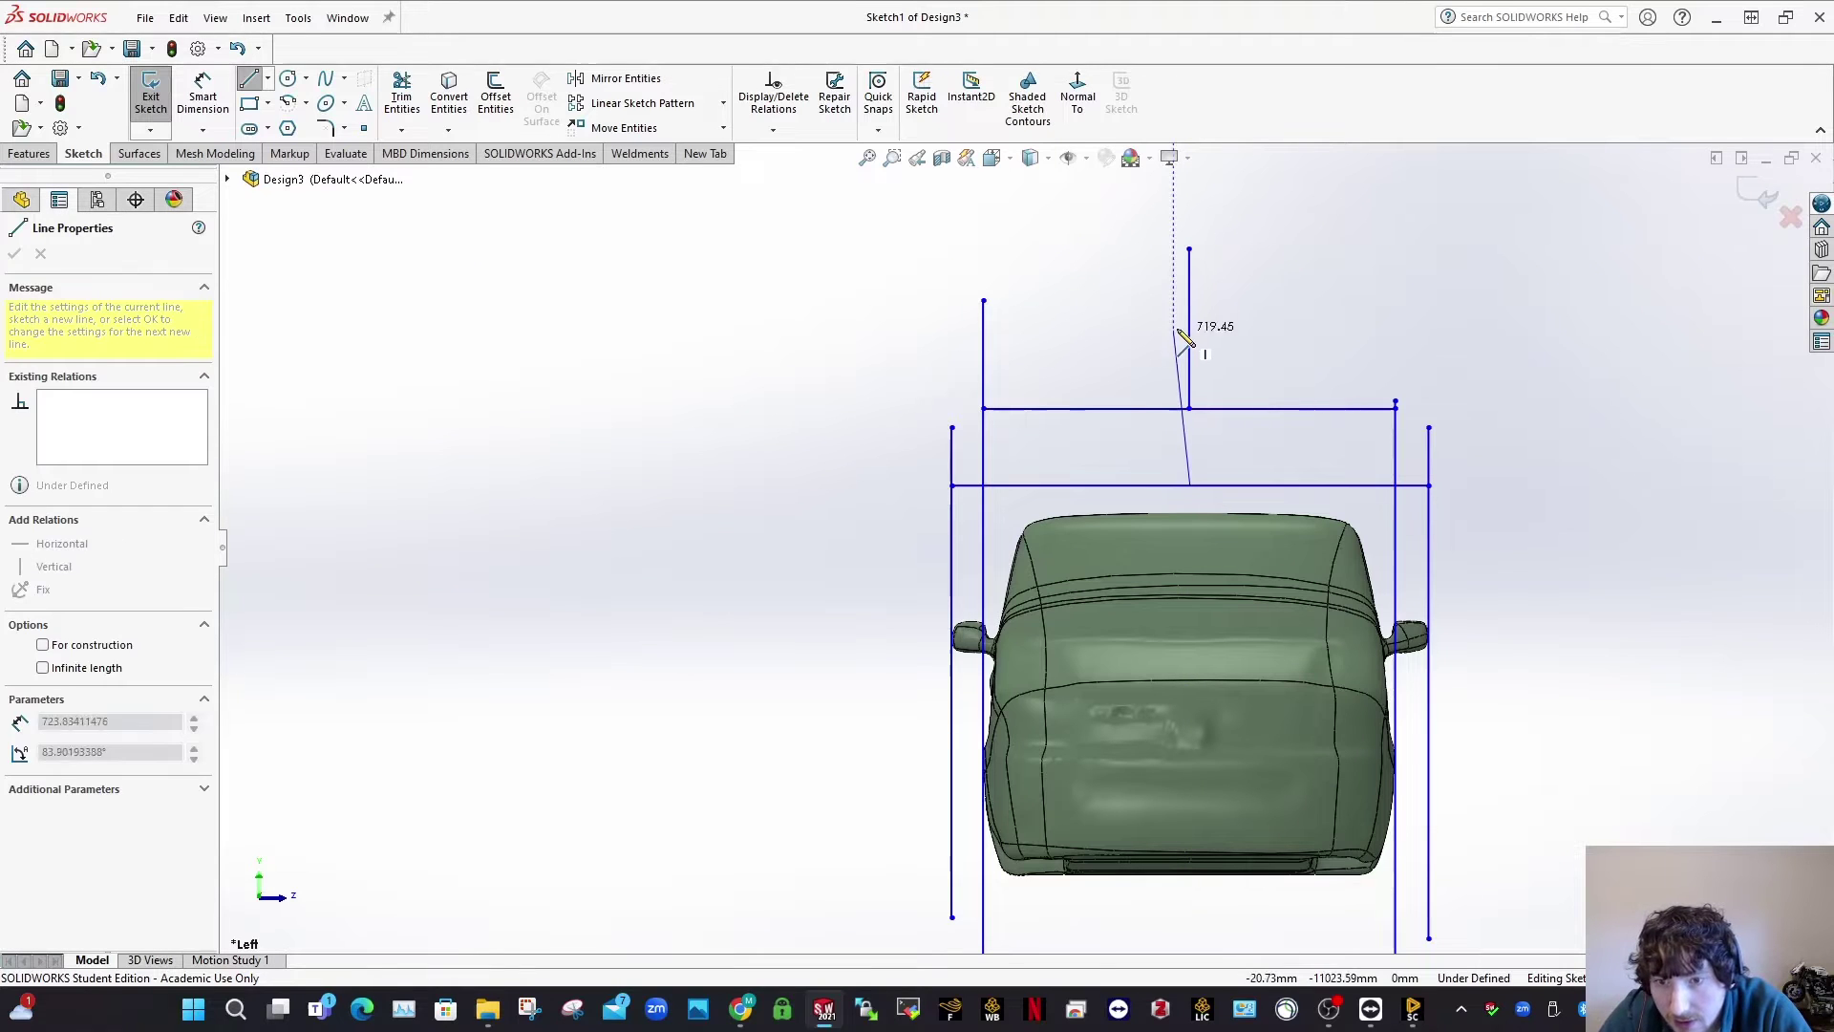
click(1189, 204)
scroll(1223, 235, down, 5)
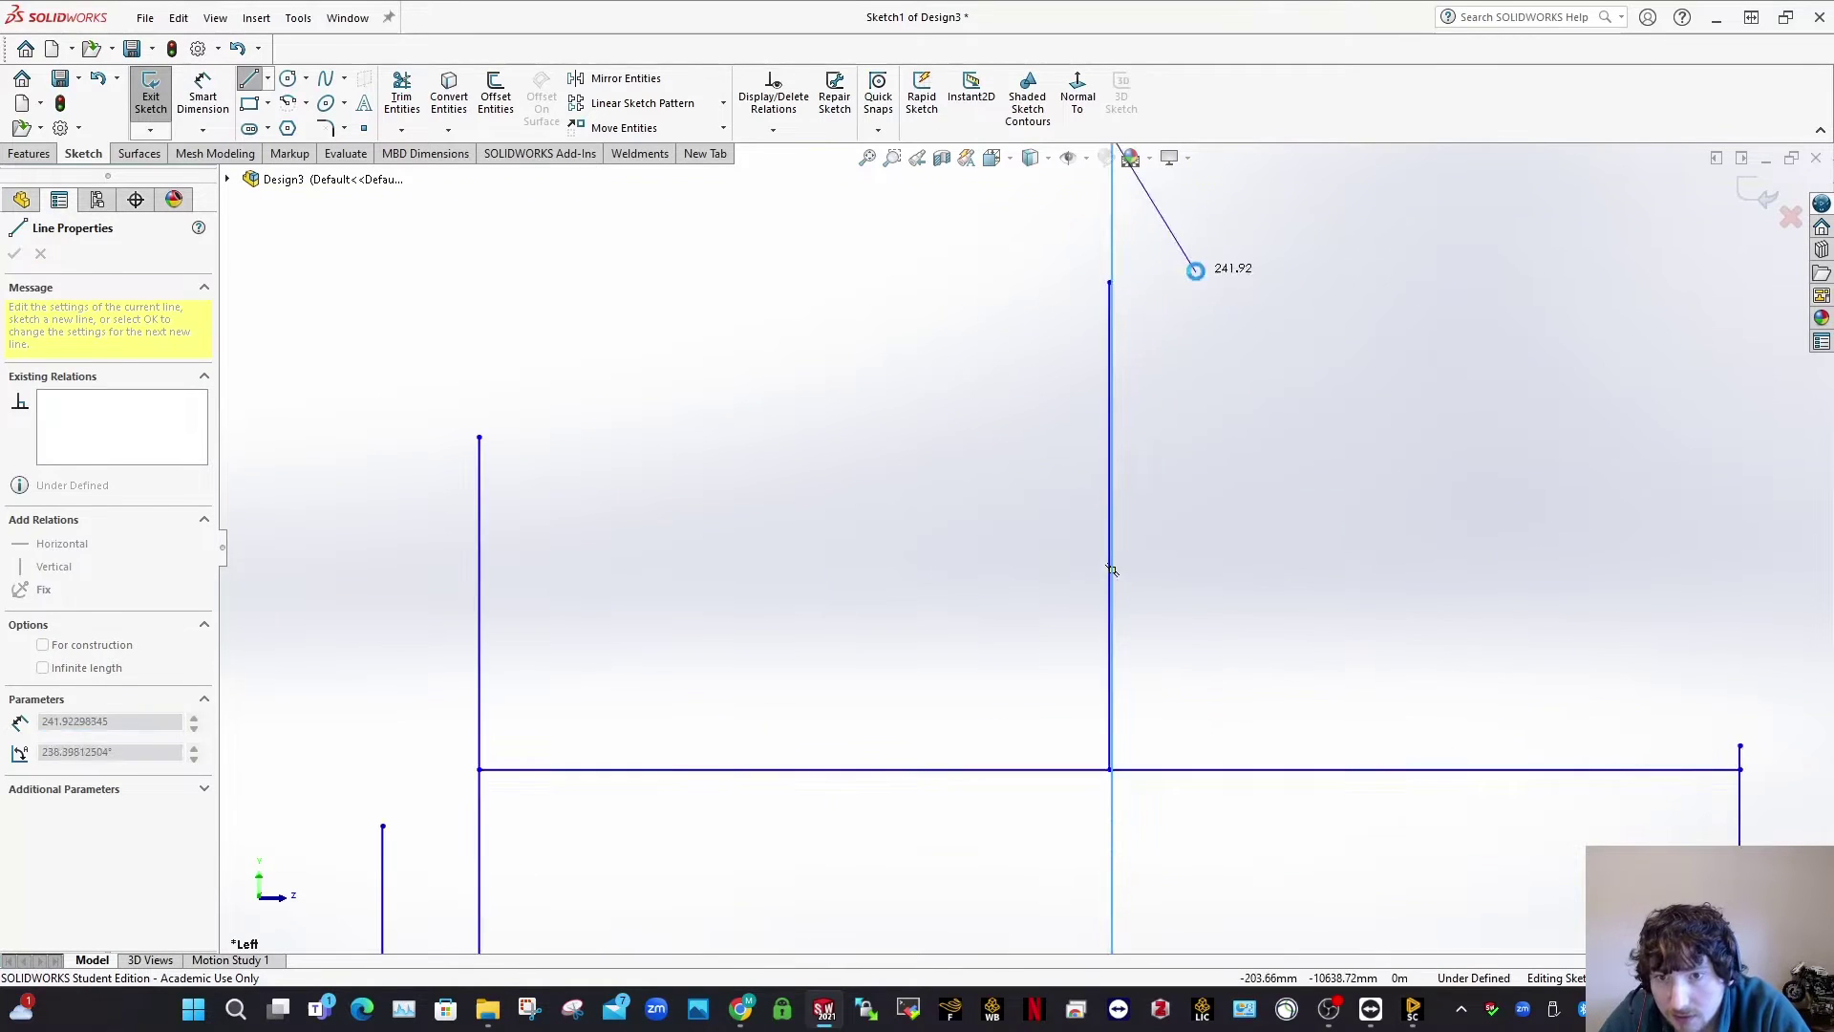
key(Escape)
scroll(1145, 234, down, 5)
scroll(1028, 436, up, 10)
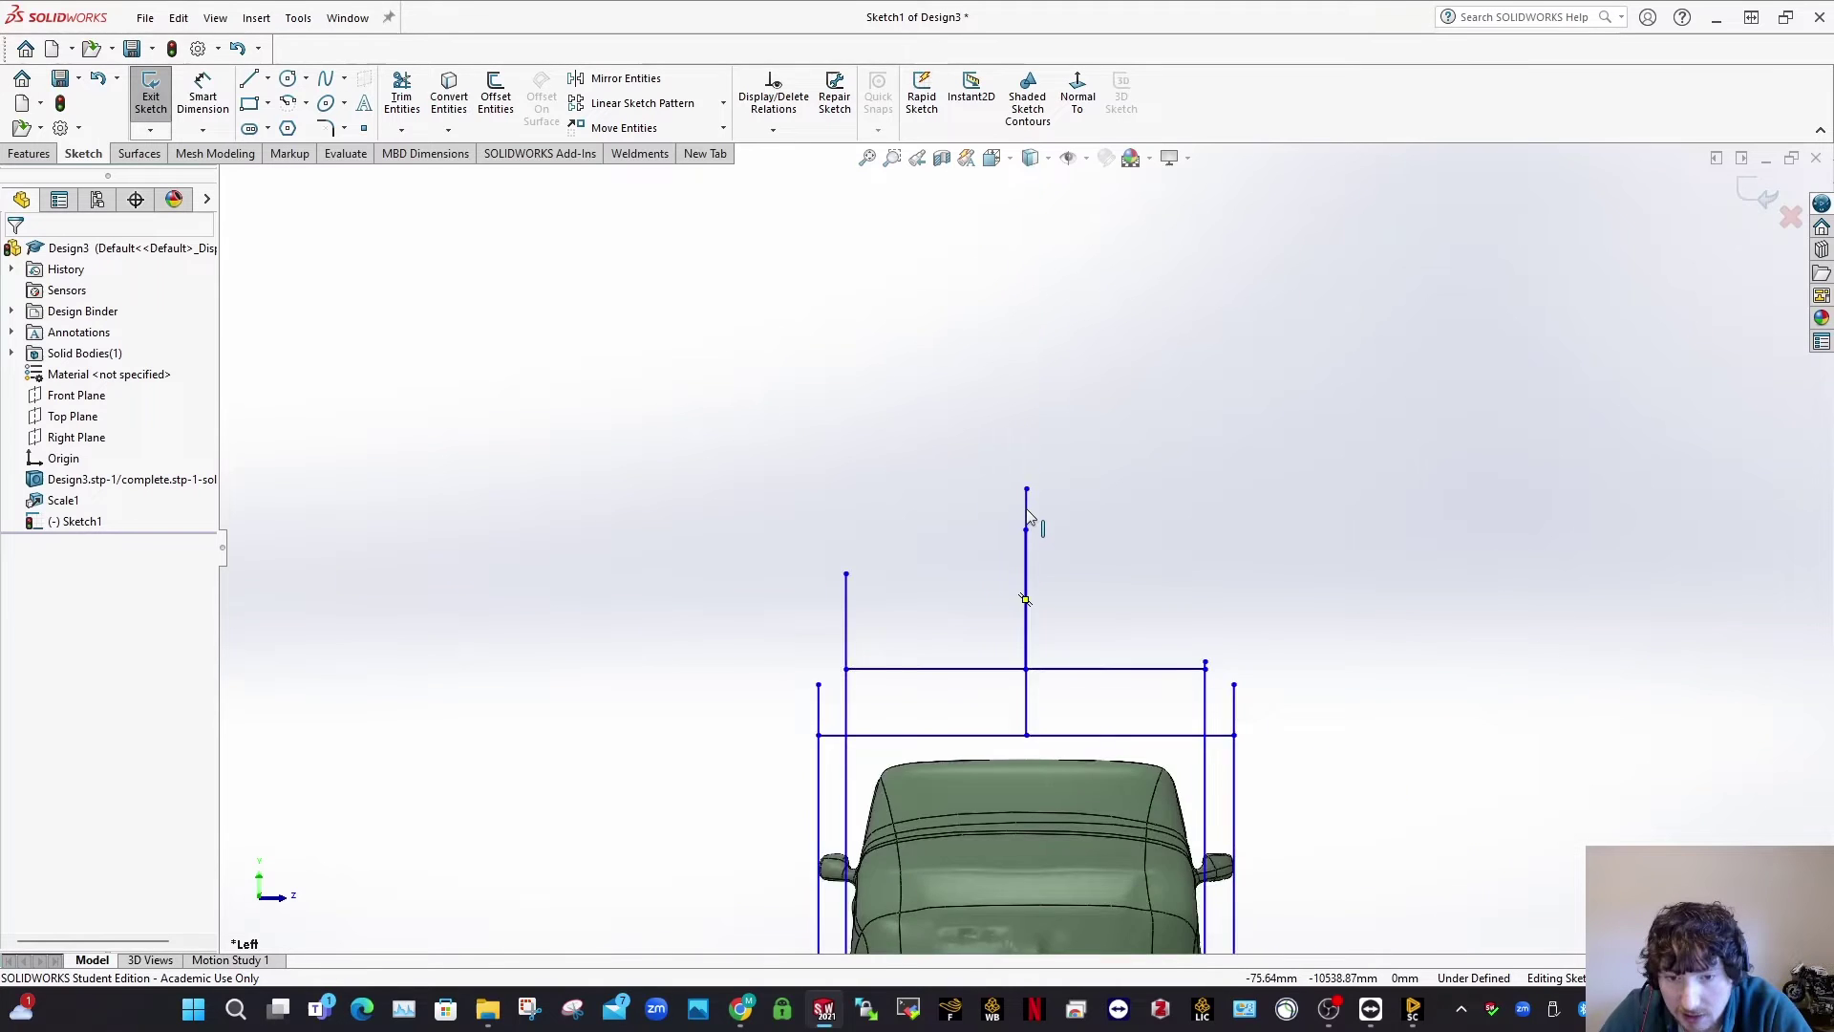
Step: Sketch a vertical line about 7623 mm long running past the van's front, slightly left of its middle
key(l)
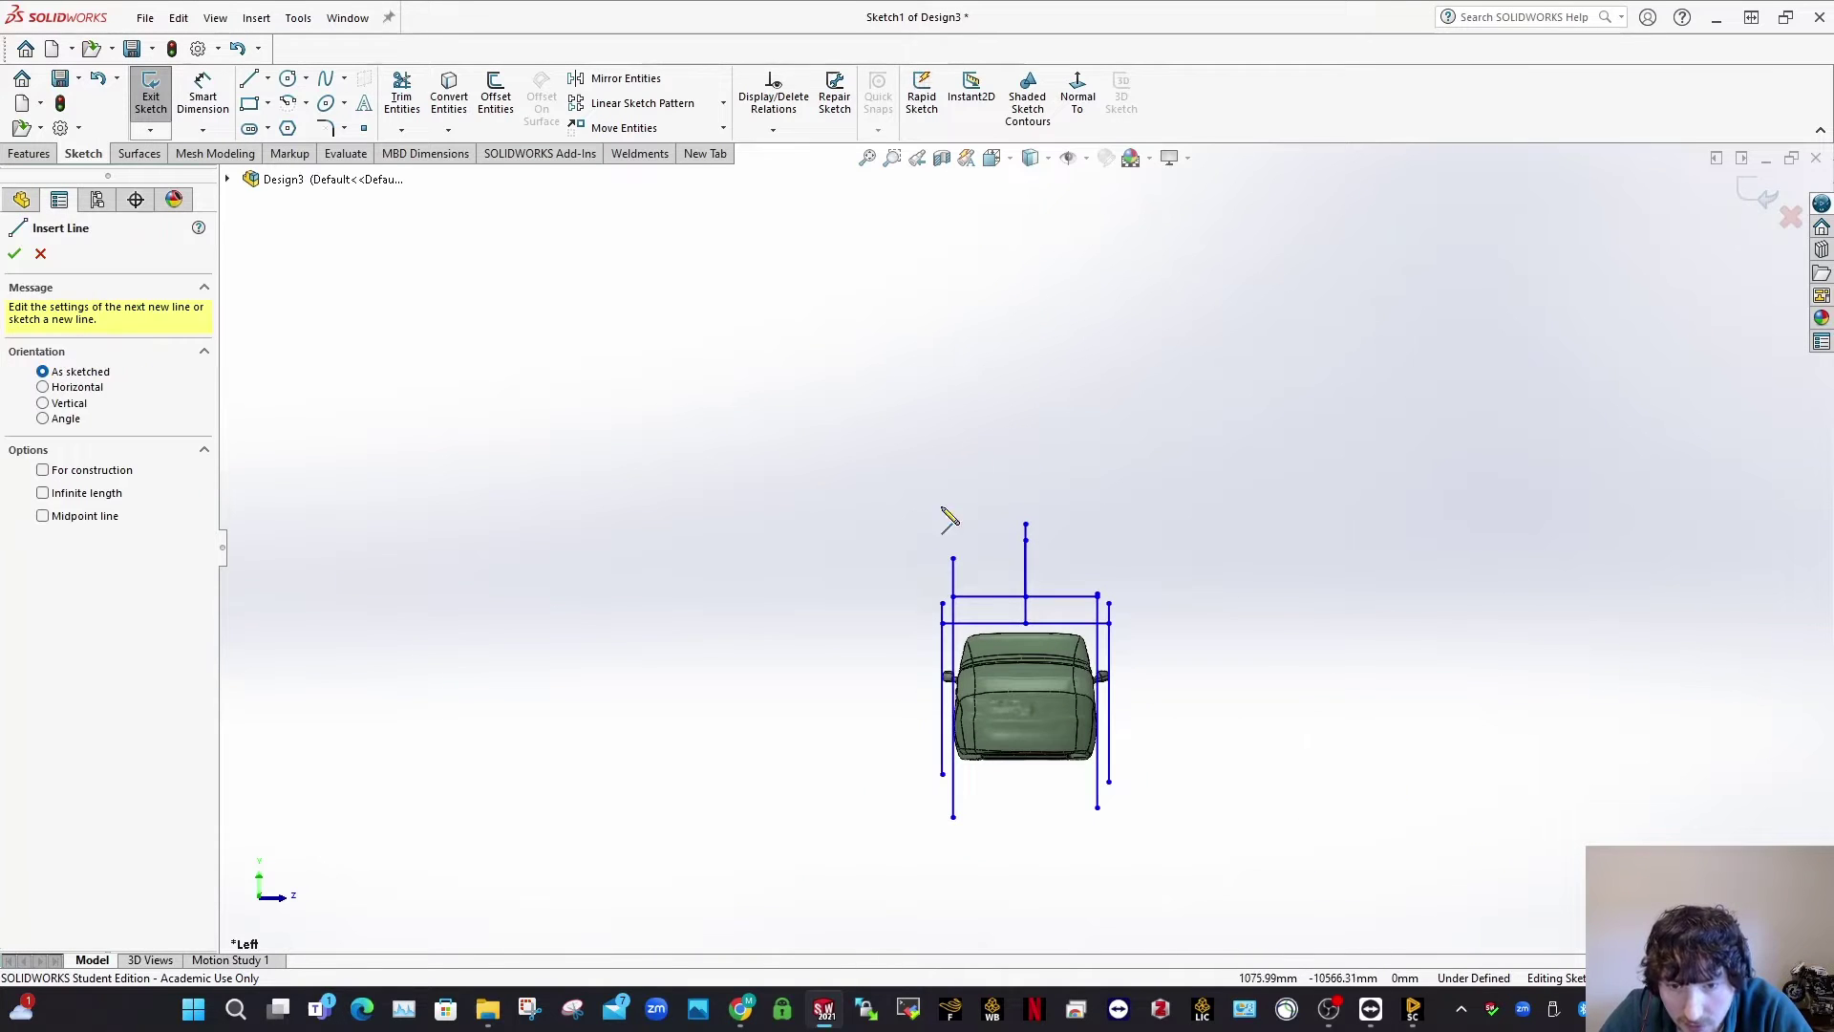
click(1007, 362)
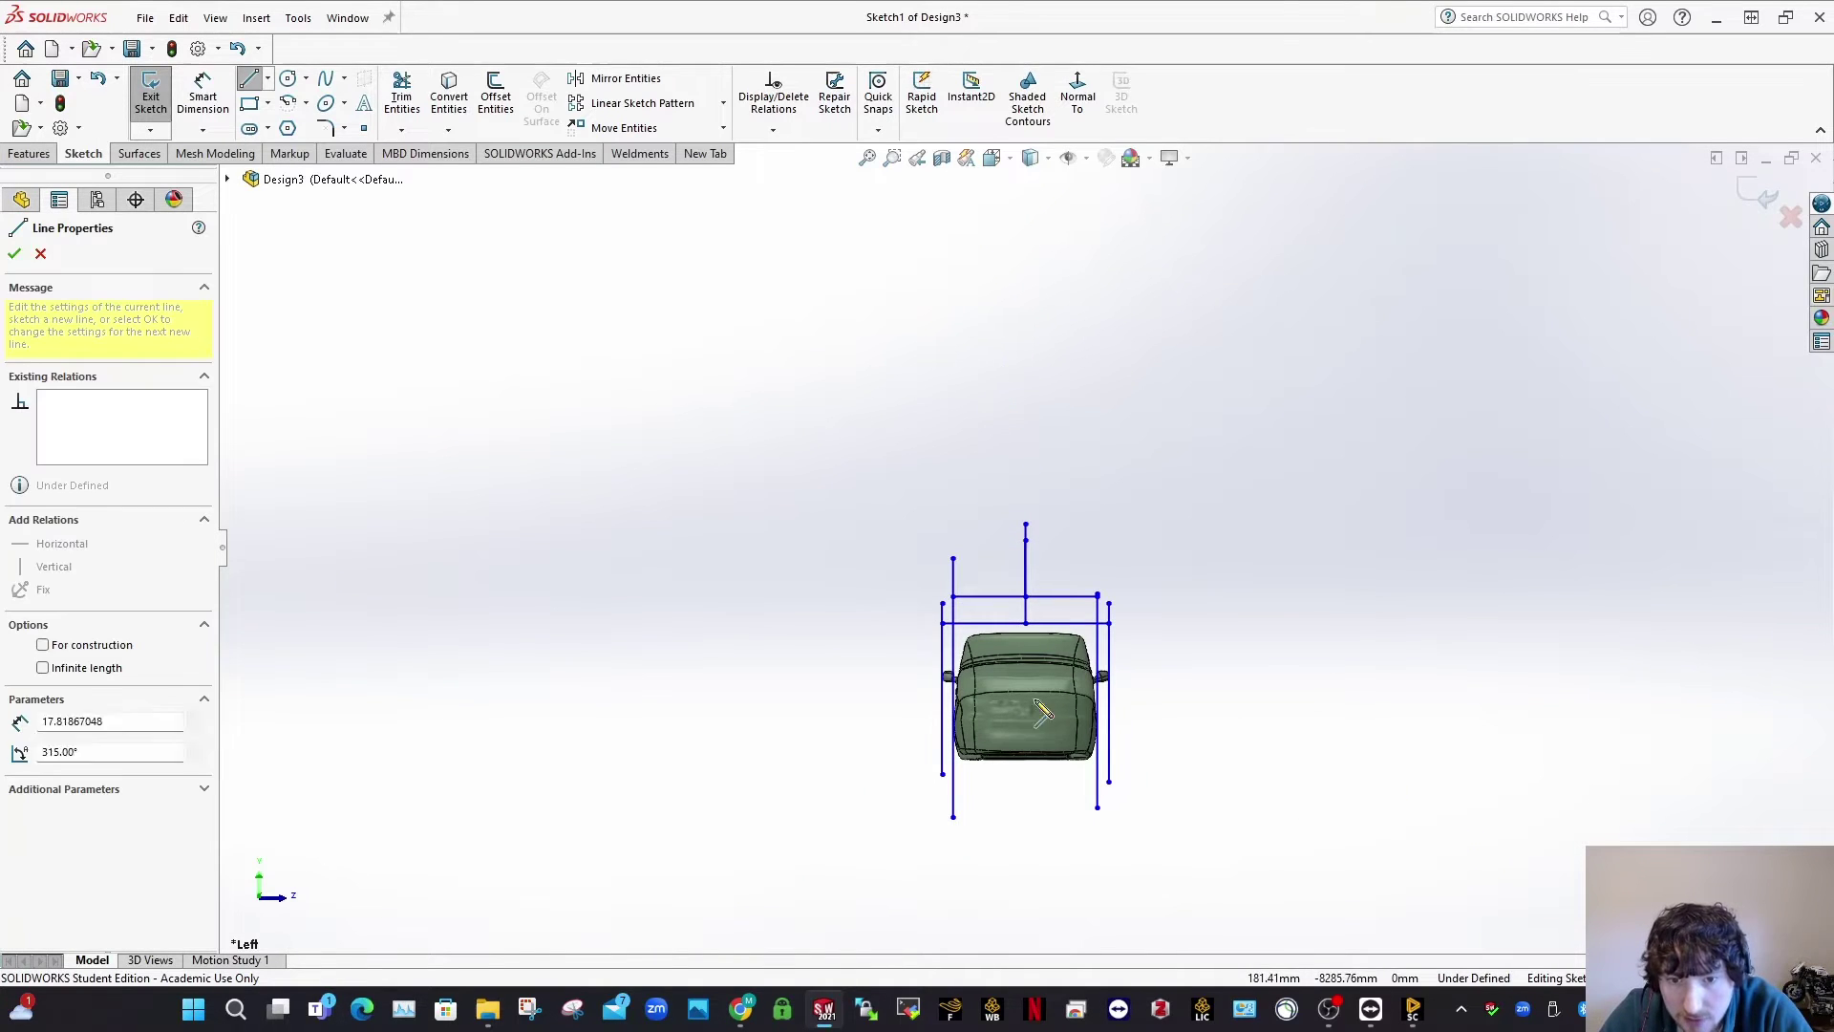
click(1007, 939)
key(Escape)
right_drag(1097, 933, 1064, 643)
scroll(1036, 726, up, 3)
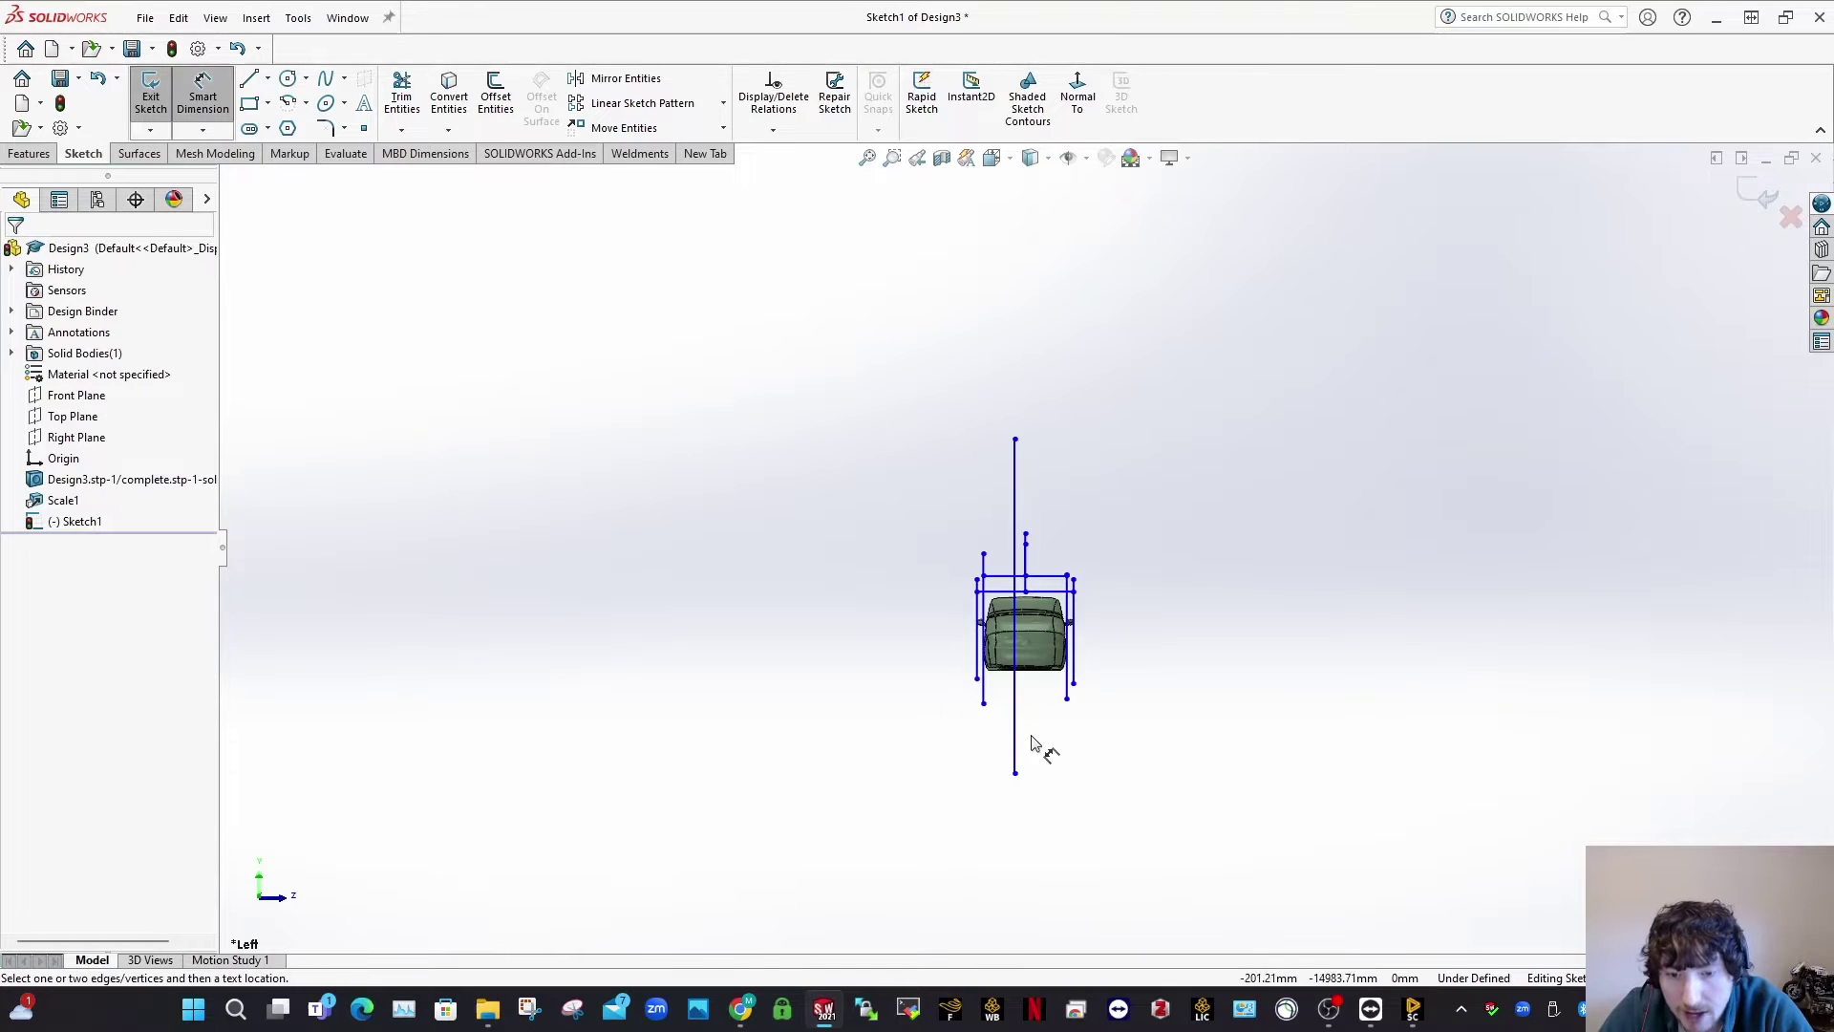
click(1017, 734)
scroll(1027, 717, down, 3)
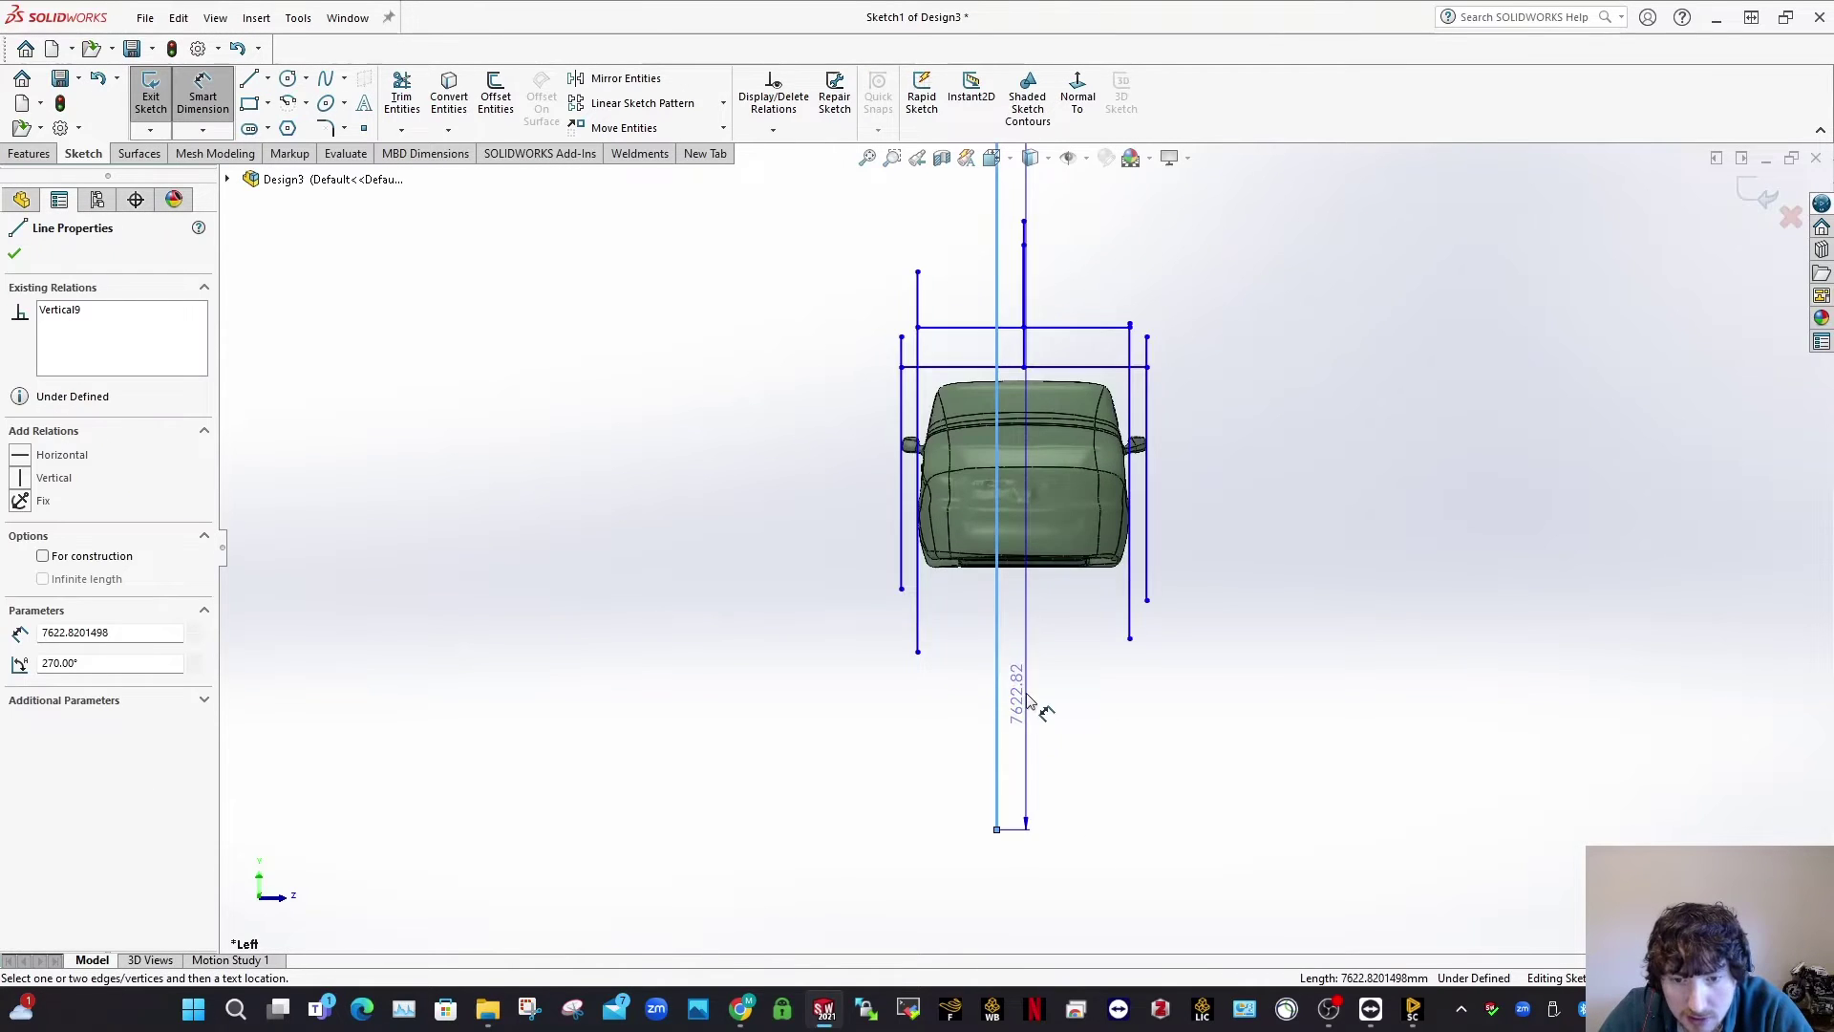
scroll(1013, 588, up, 4)
scroll(1017, 578, down, 4)
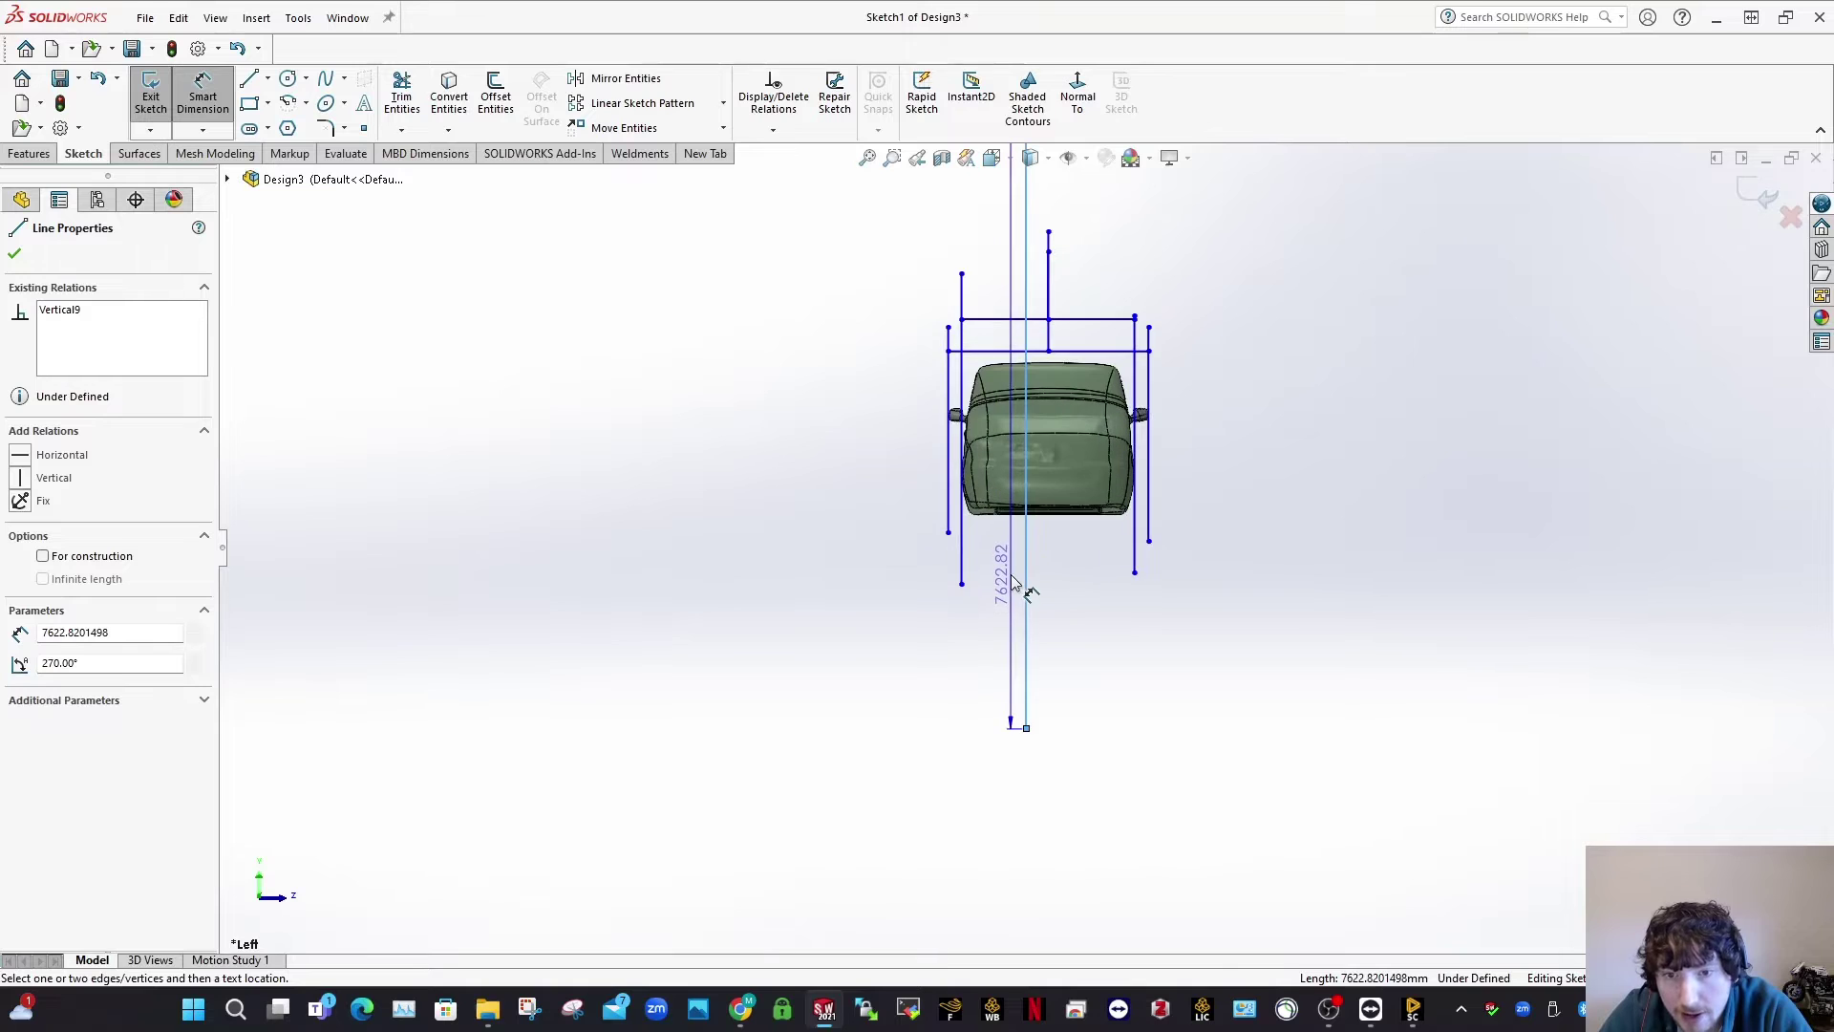
scroll(1017, 571, up, 5)
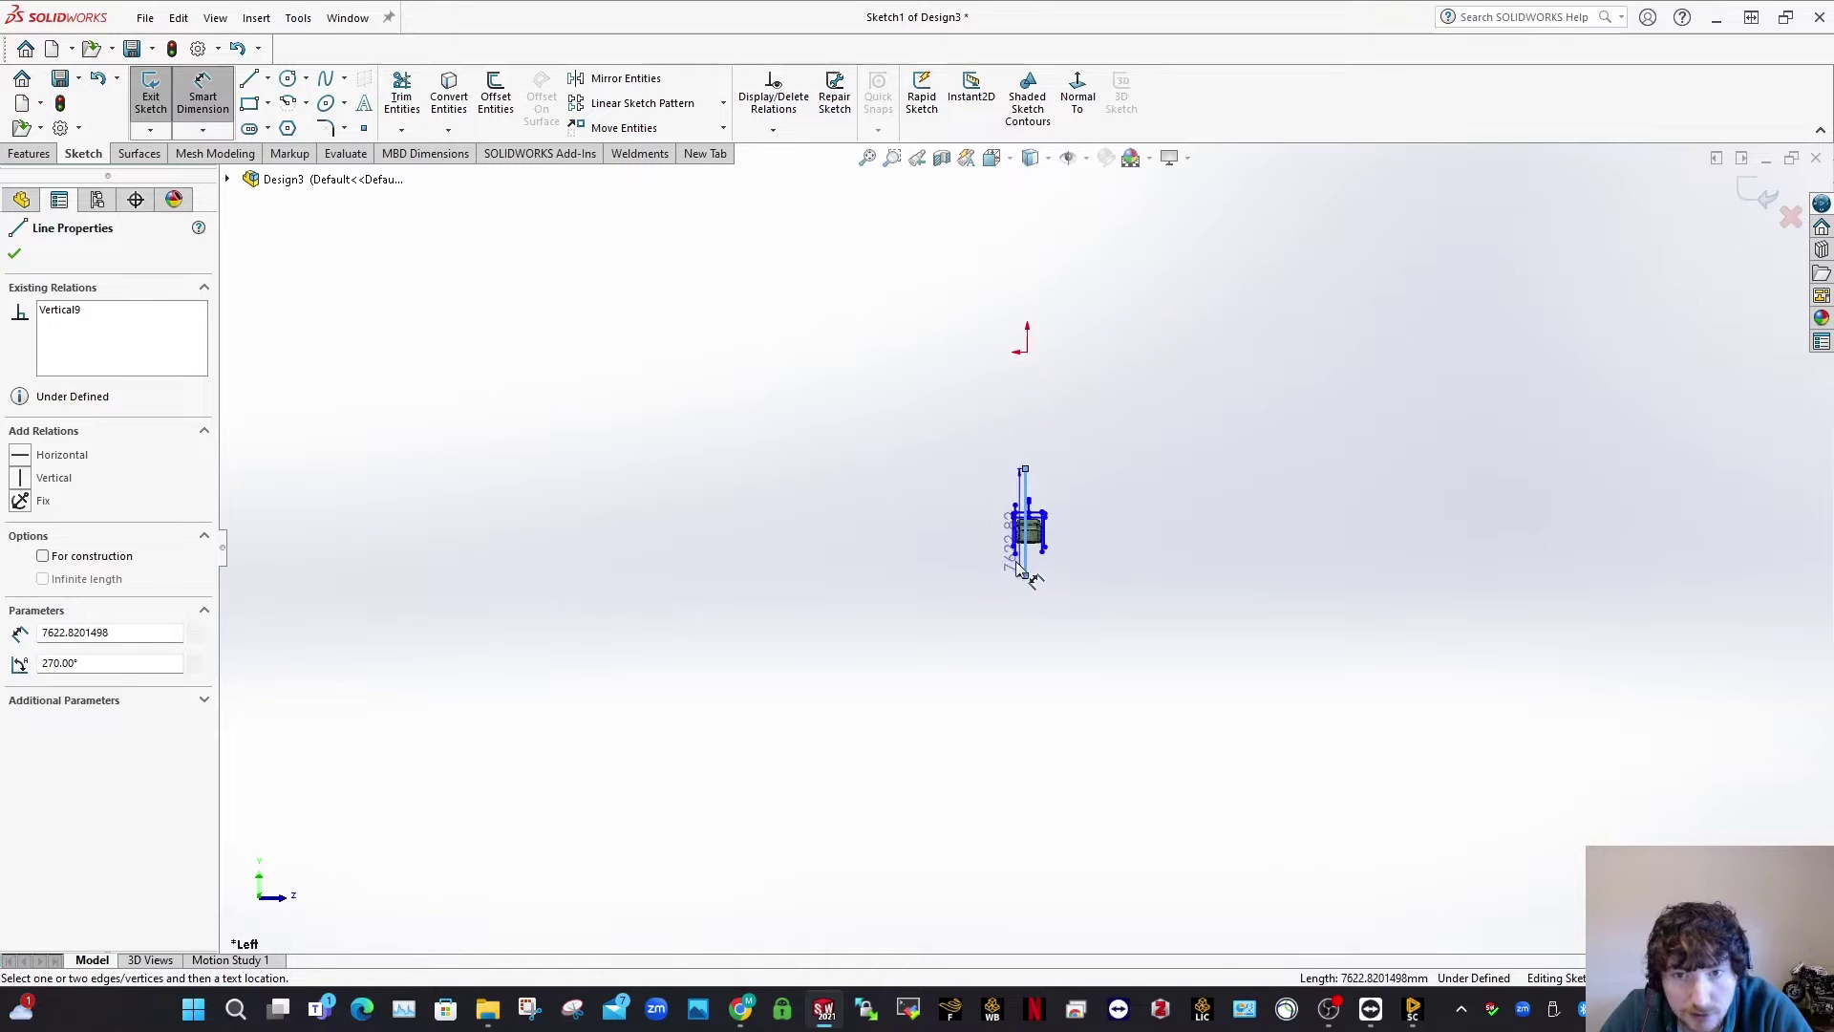
click(1028, 355)
scroll(1044, 550, down, 5)
scroll(1043, 540, up, 3)
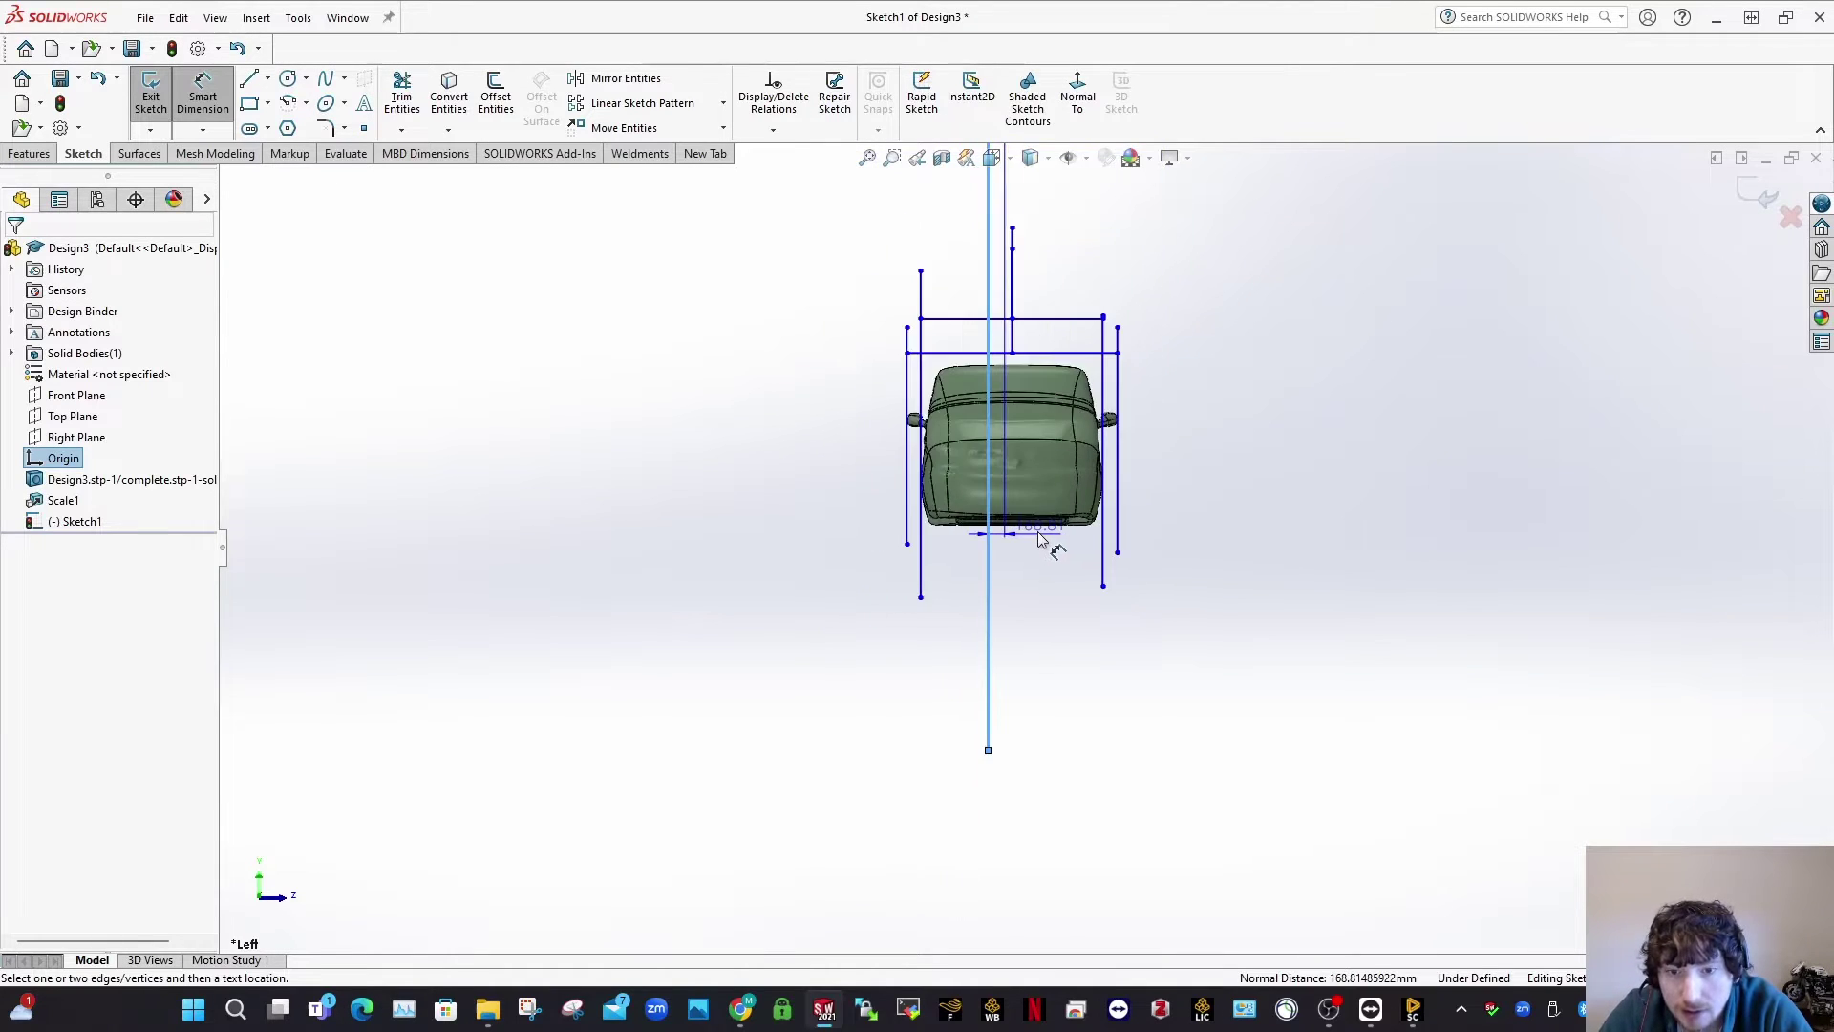
key(Escape)
scroll(995, 356, down, 6)
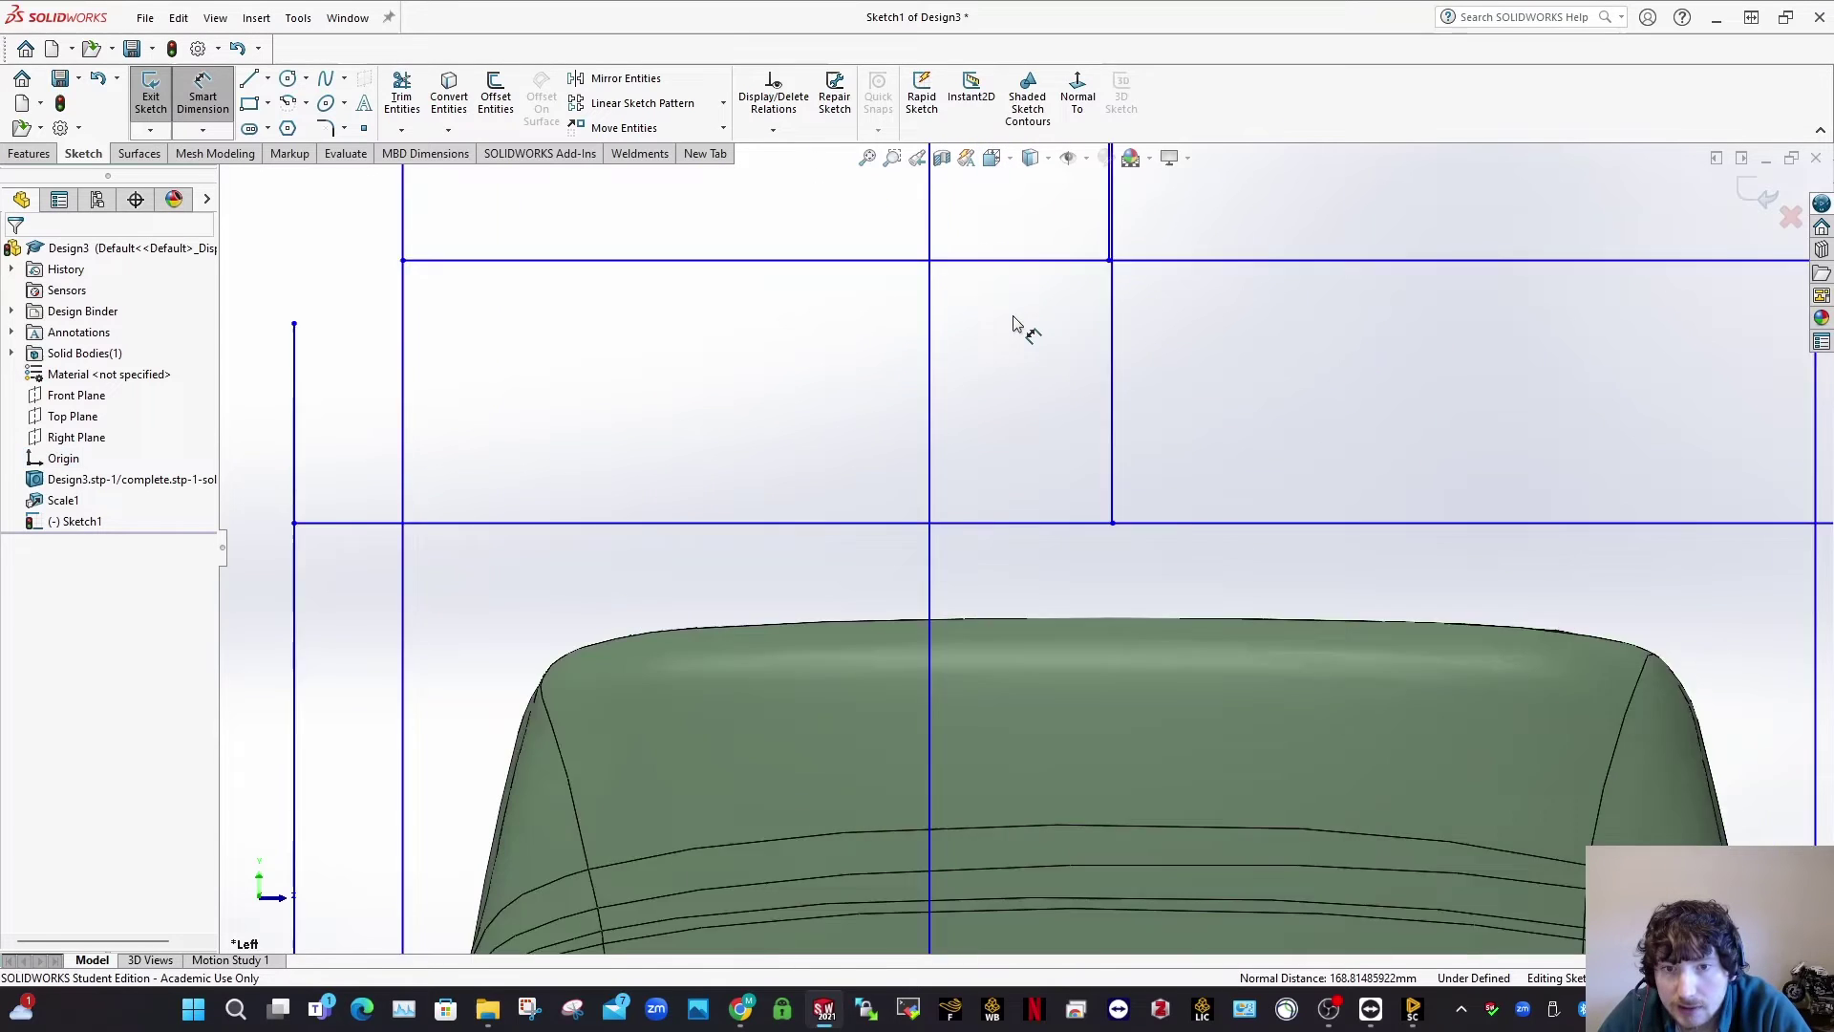
key(Escape)
Step: Move the long vertical line so that it lies between the two nearly coincident midpoint lines
scroll(1281, 262, up, 4)
scroll(994, 388, down, 6)
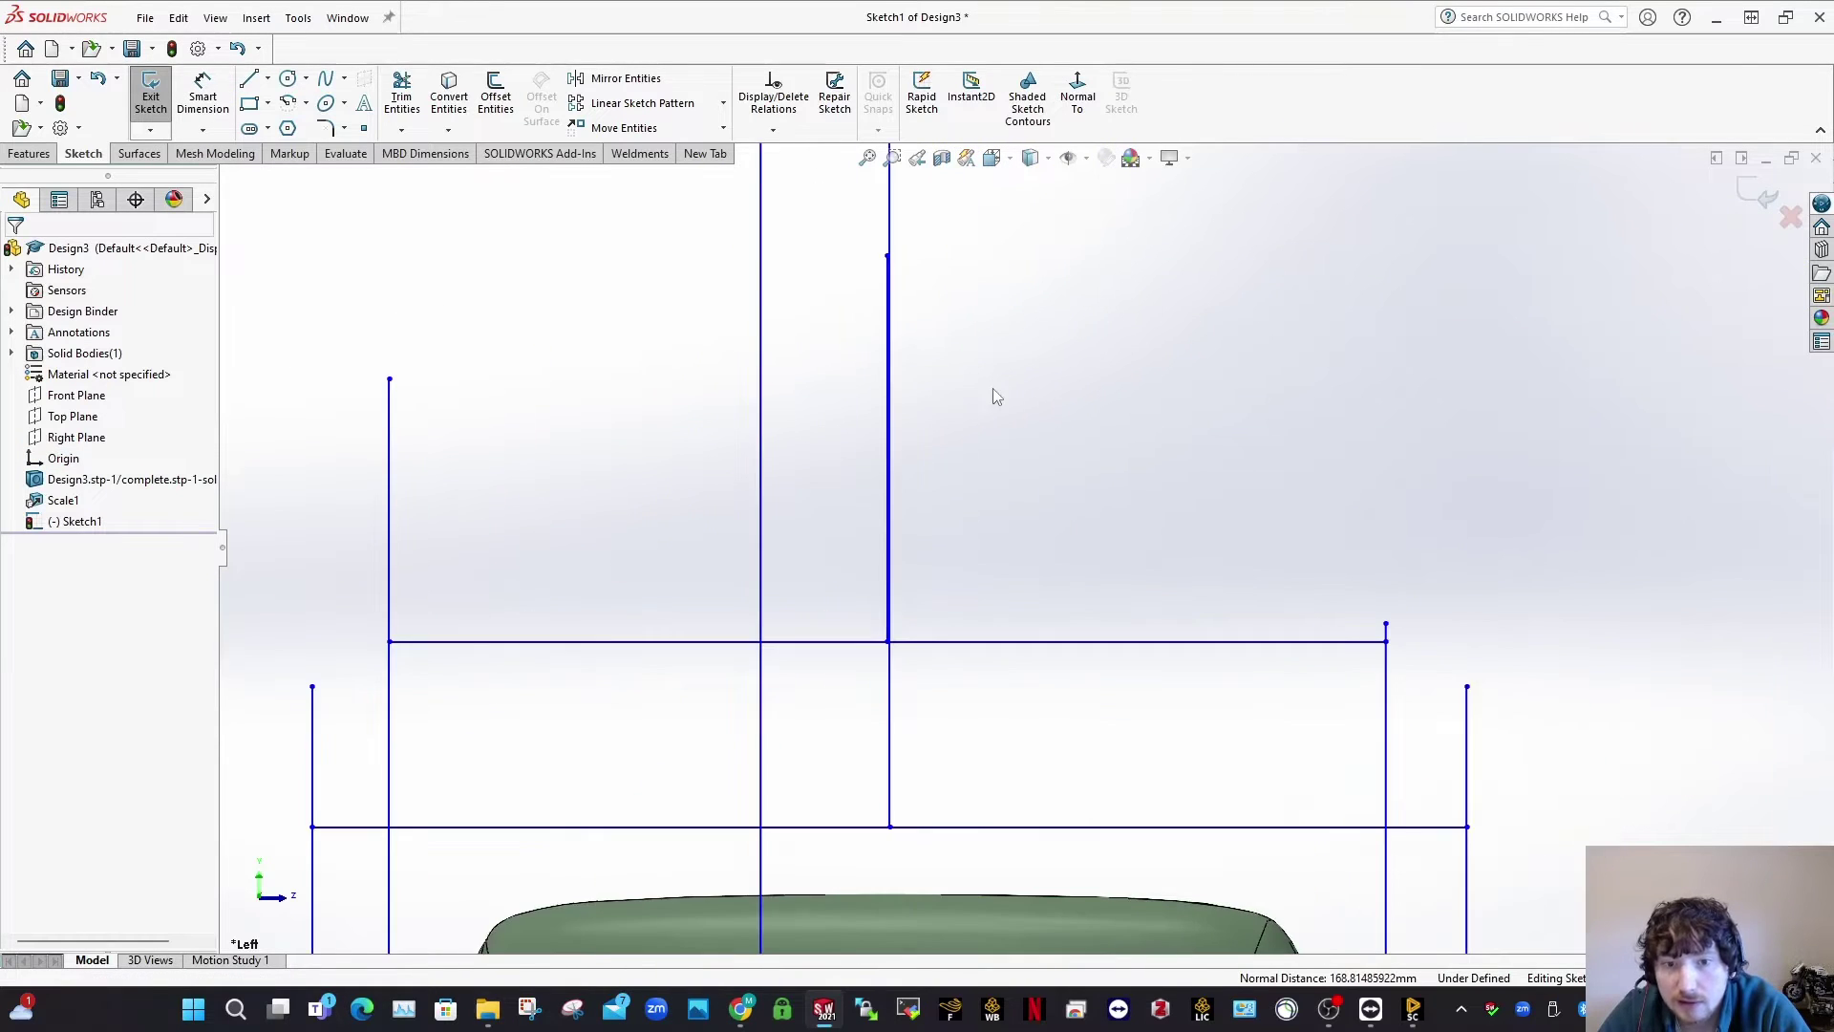
click(1024, 506)
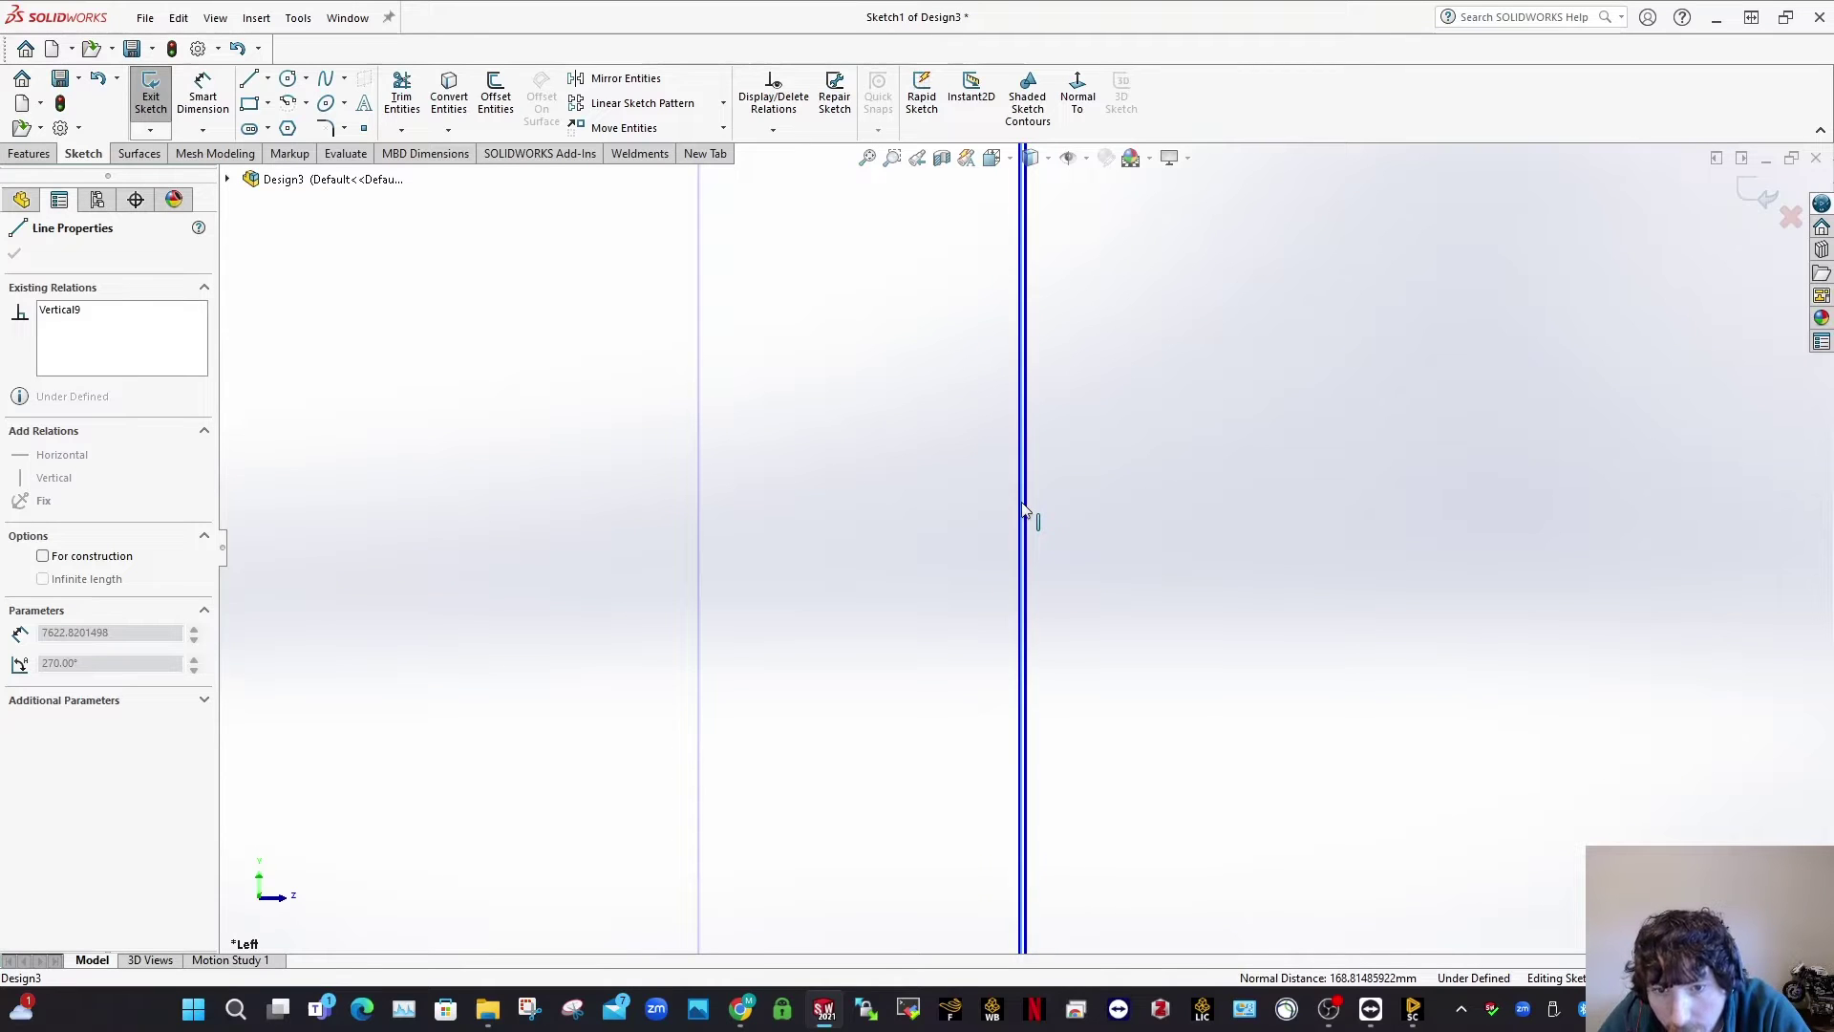
drag(1022, 504, 1025, 509)
scroll(1150, 543, up, 8)
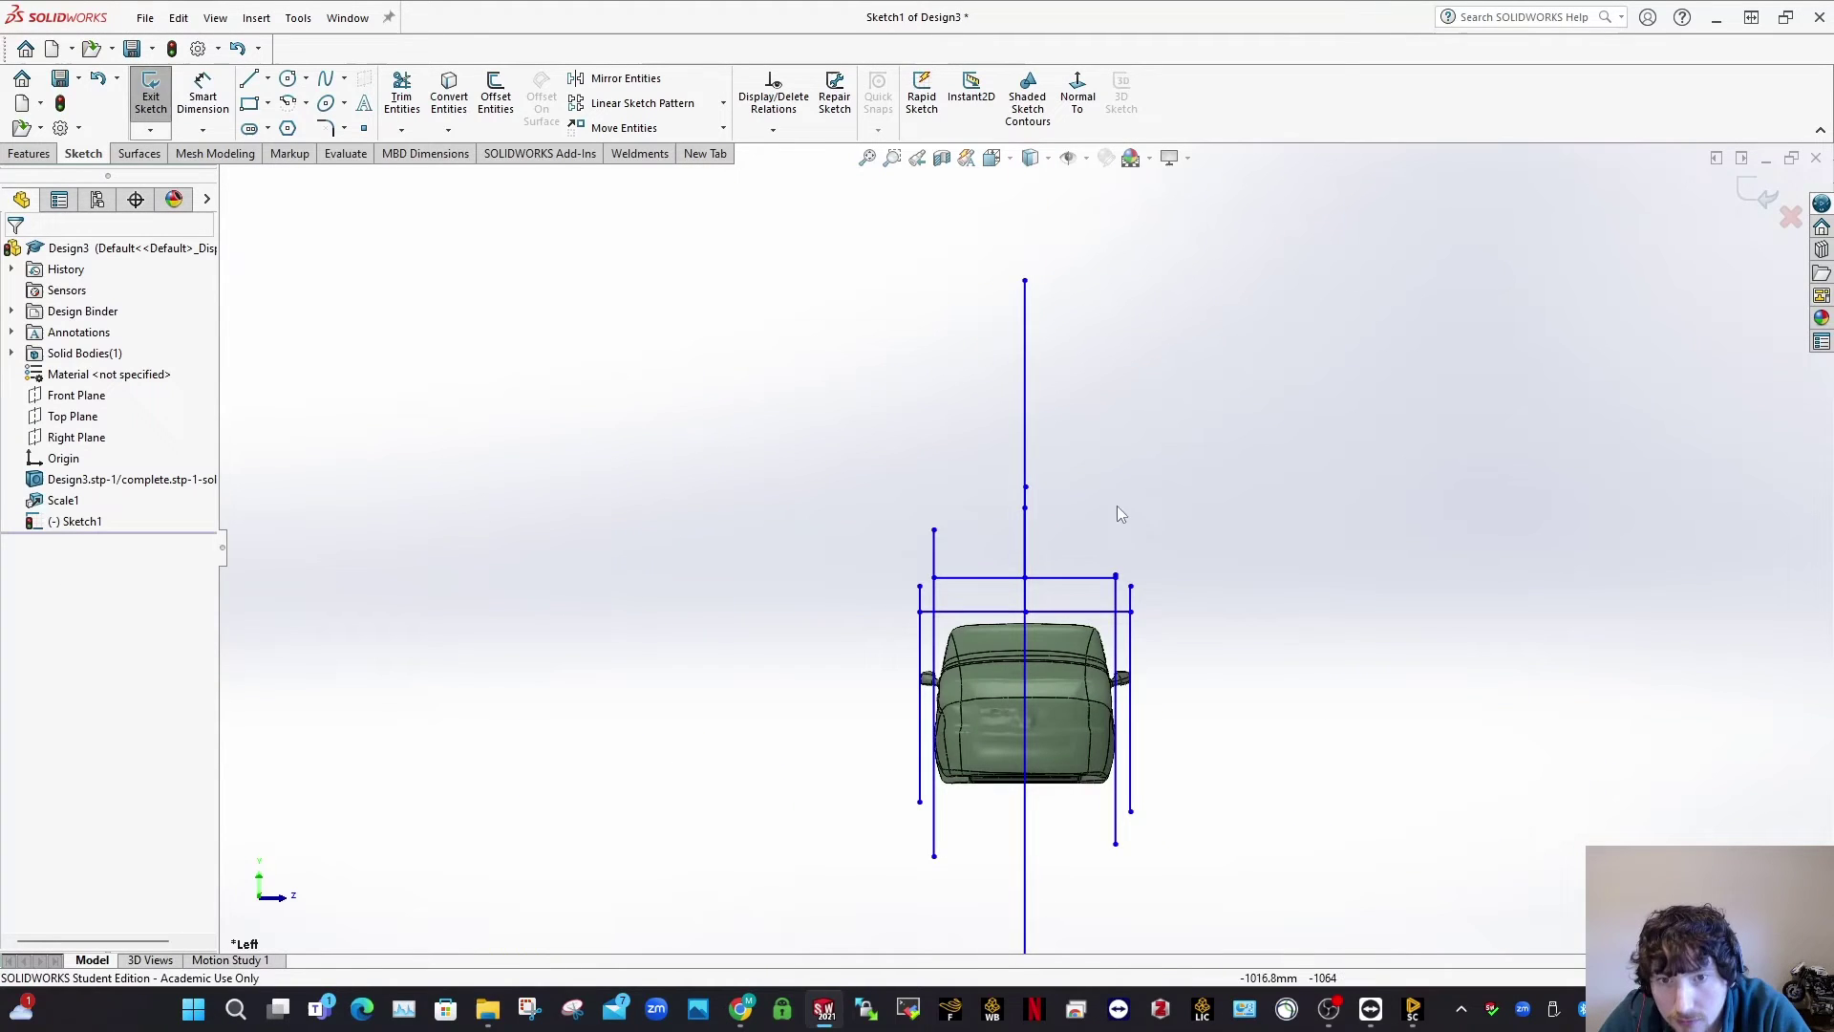
Step: Dimension the long vertical line from the origin, set the distance to 74.4 mm and exit the sketch
right_drag(1116, 506, 1090, 330)
click(1021, 338)
scroll(1031, 355, up, 5)
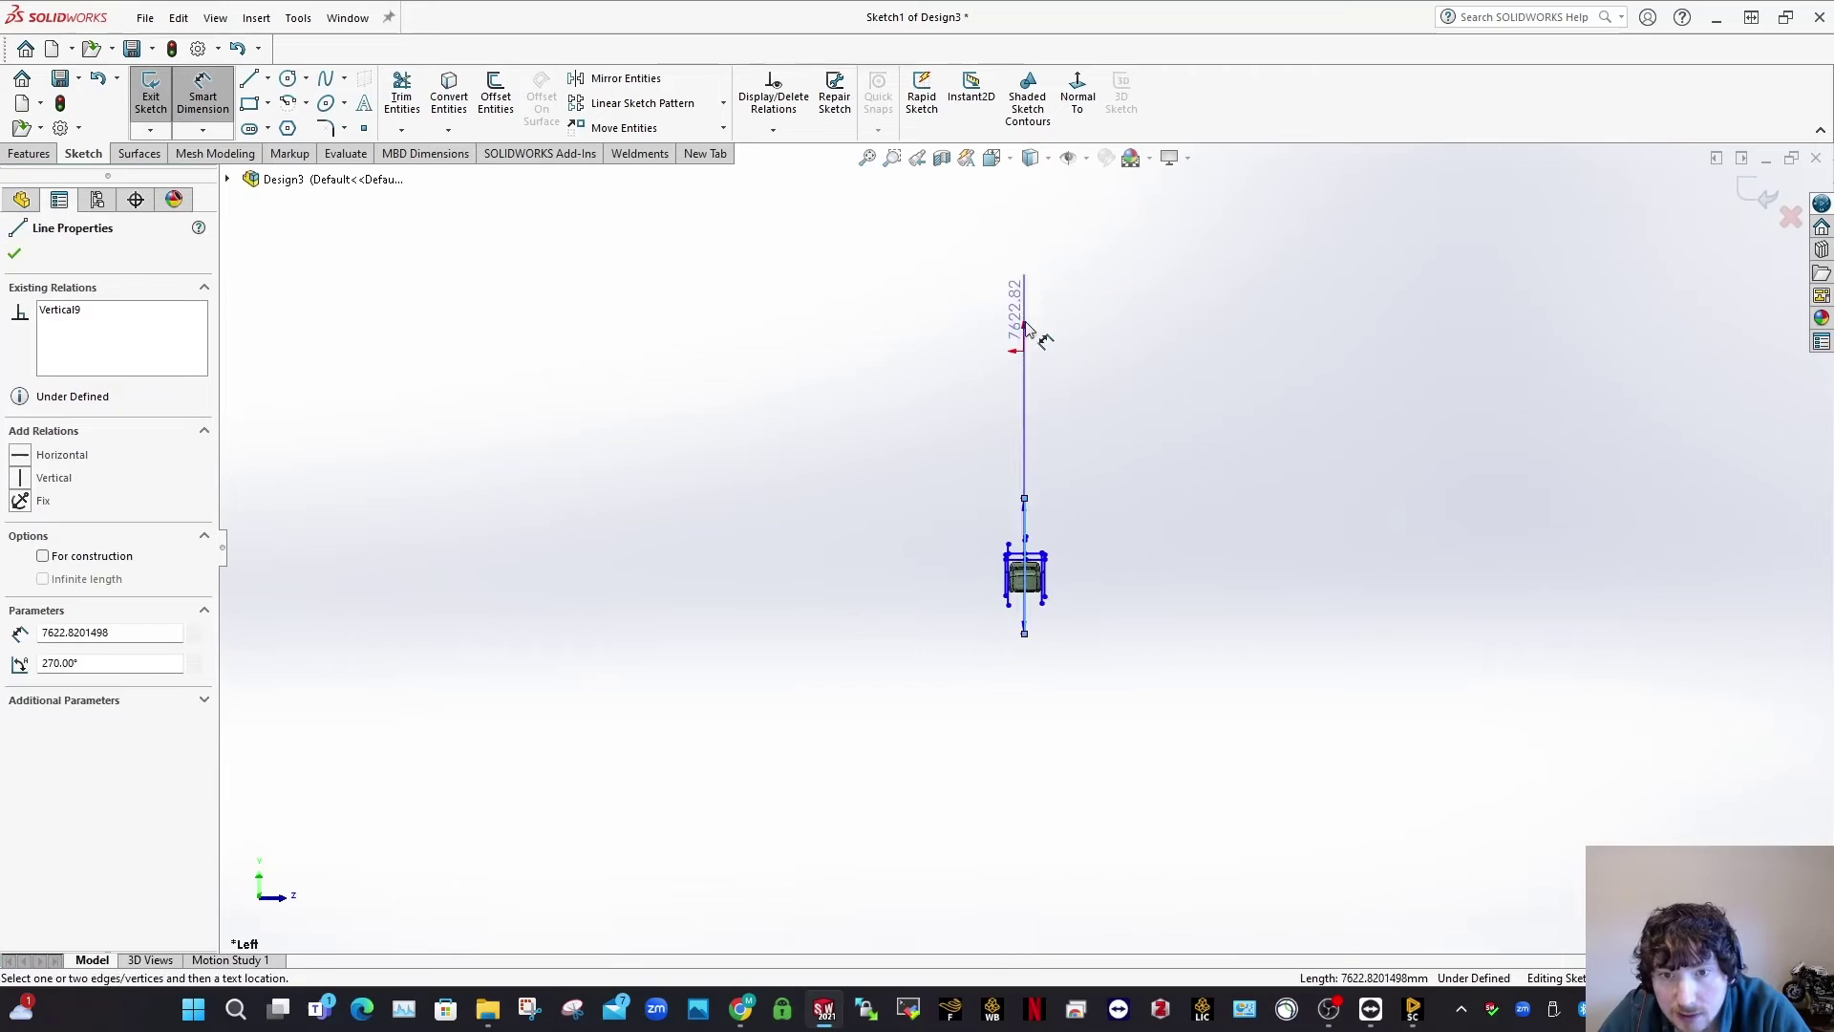
click(1024, 352)
scroll(1035, 582, down, 5)
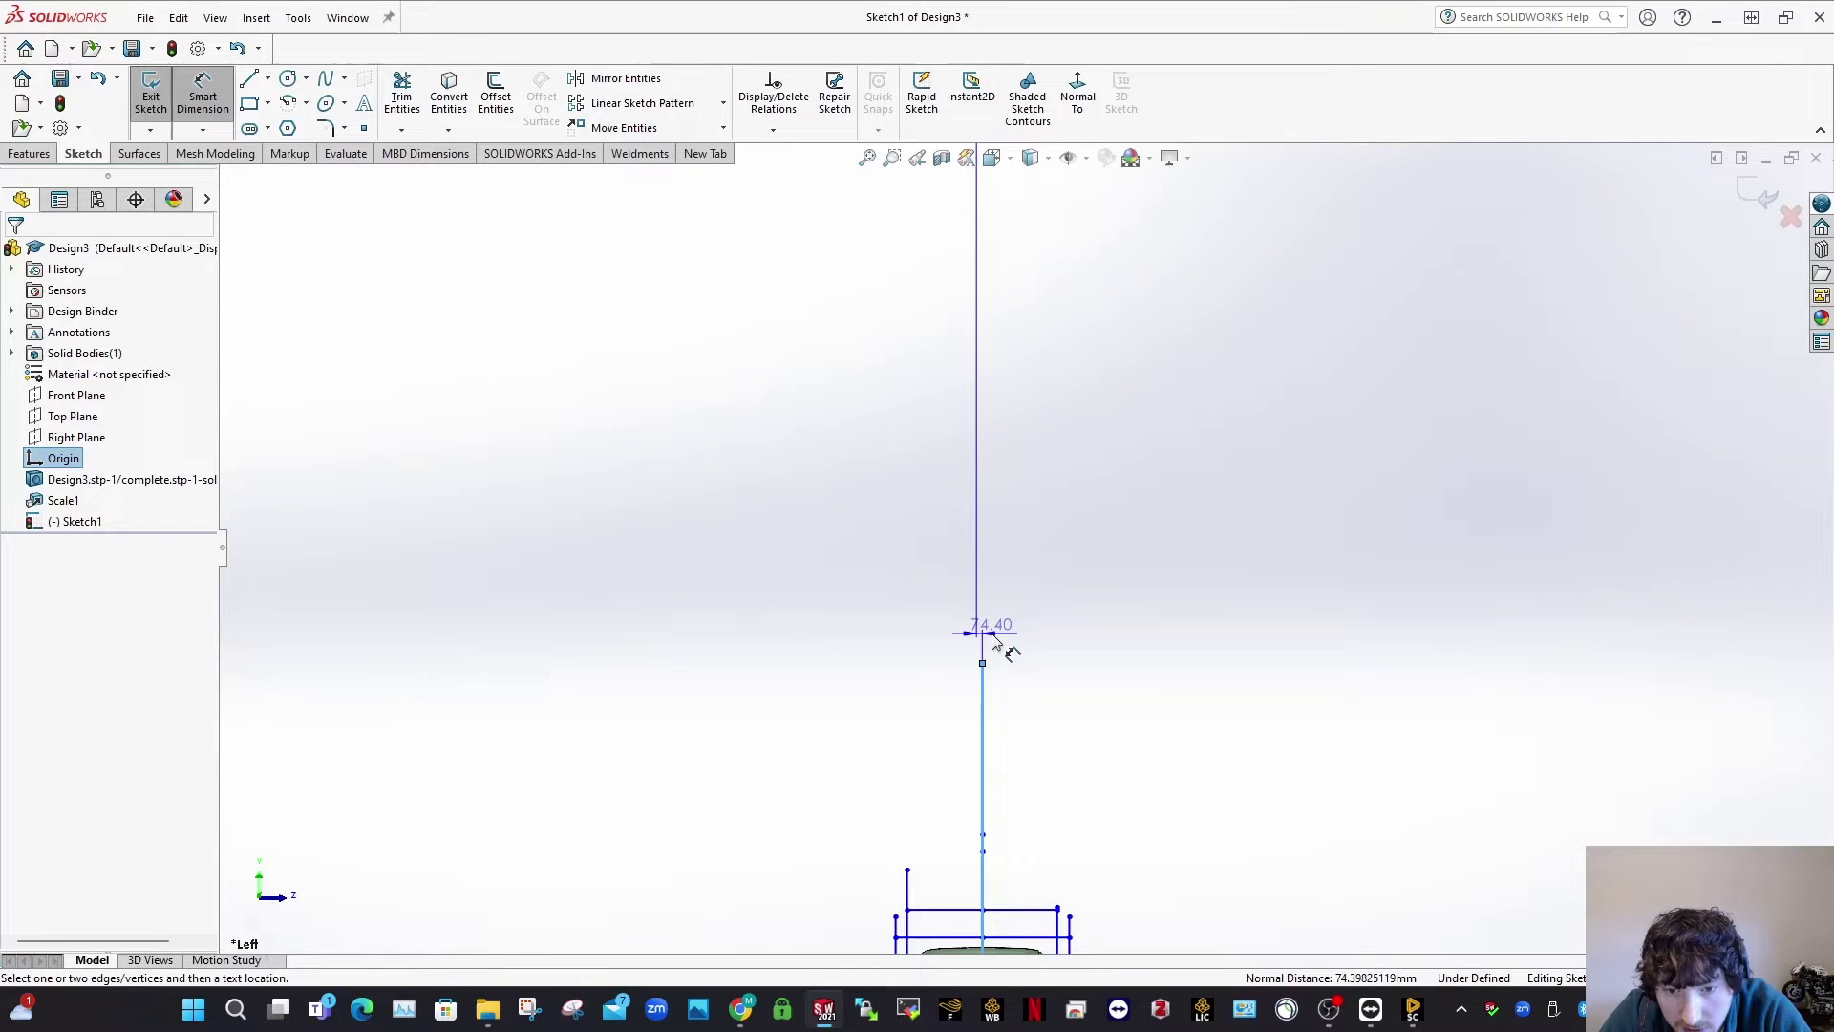
click(990, 638)
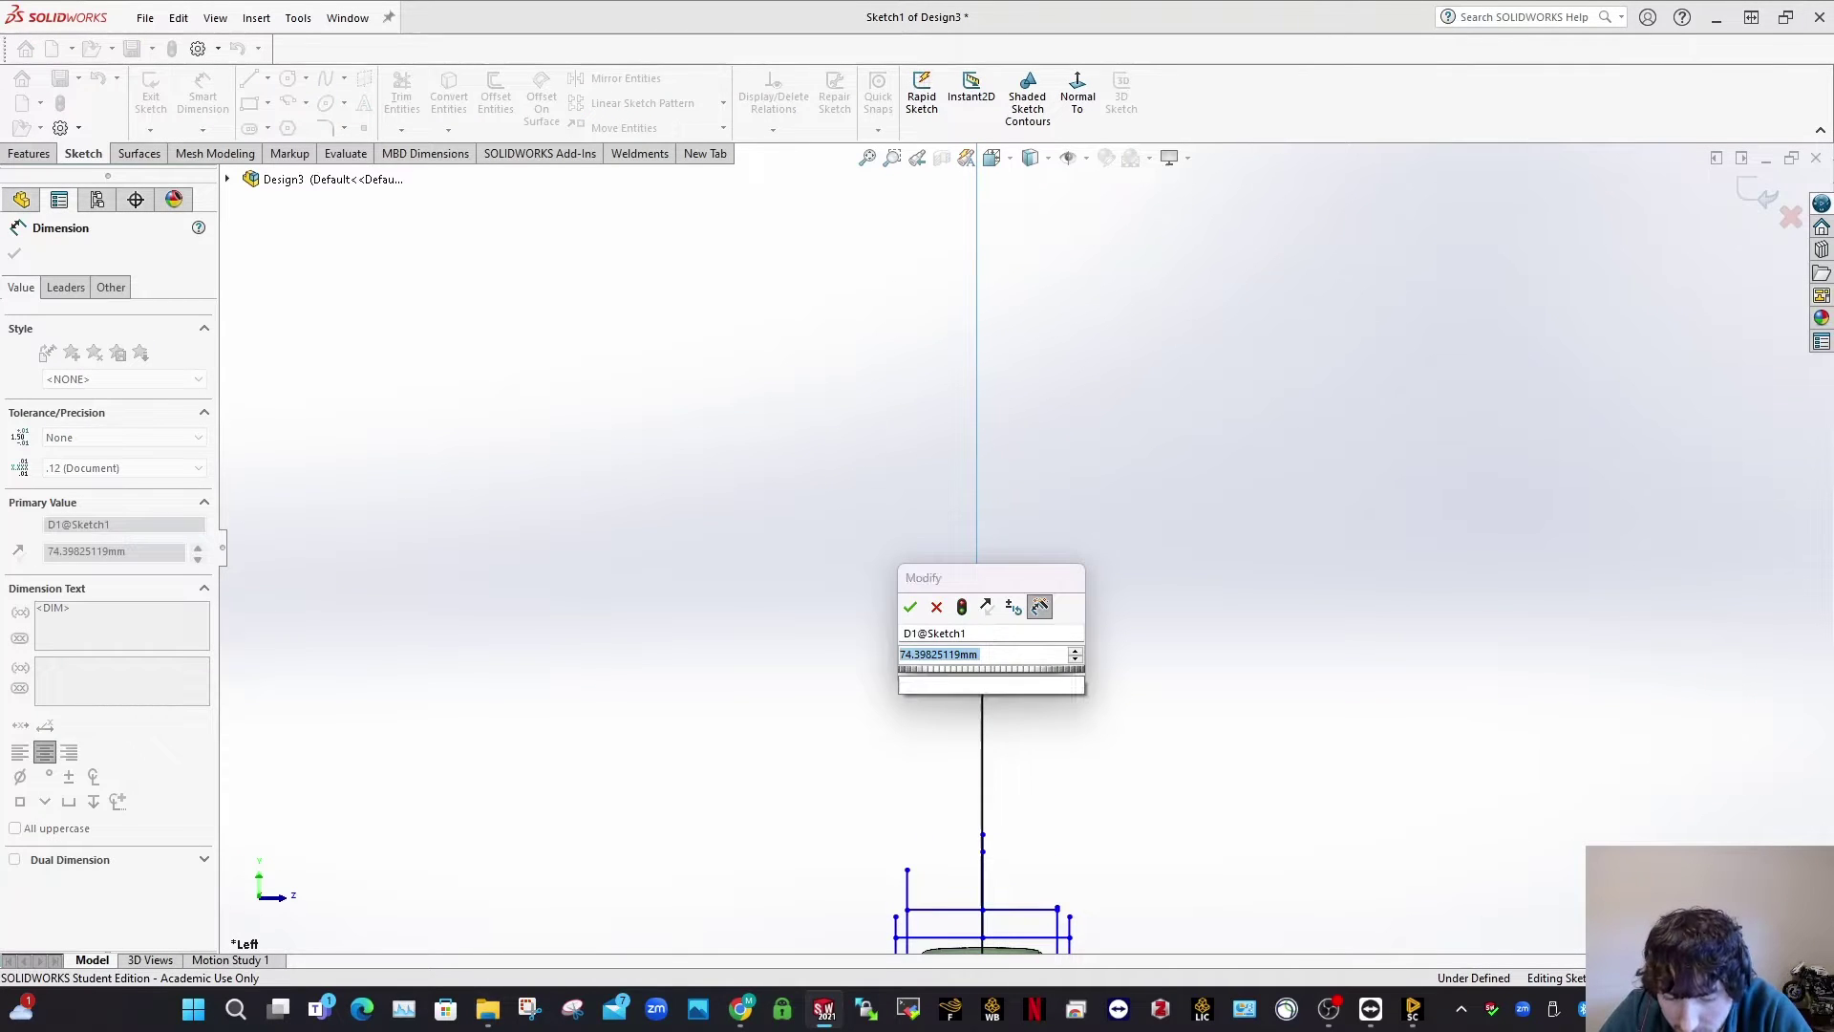
key(BackSpace)
text(74.4)
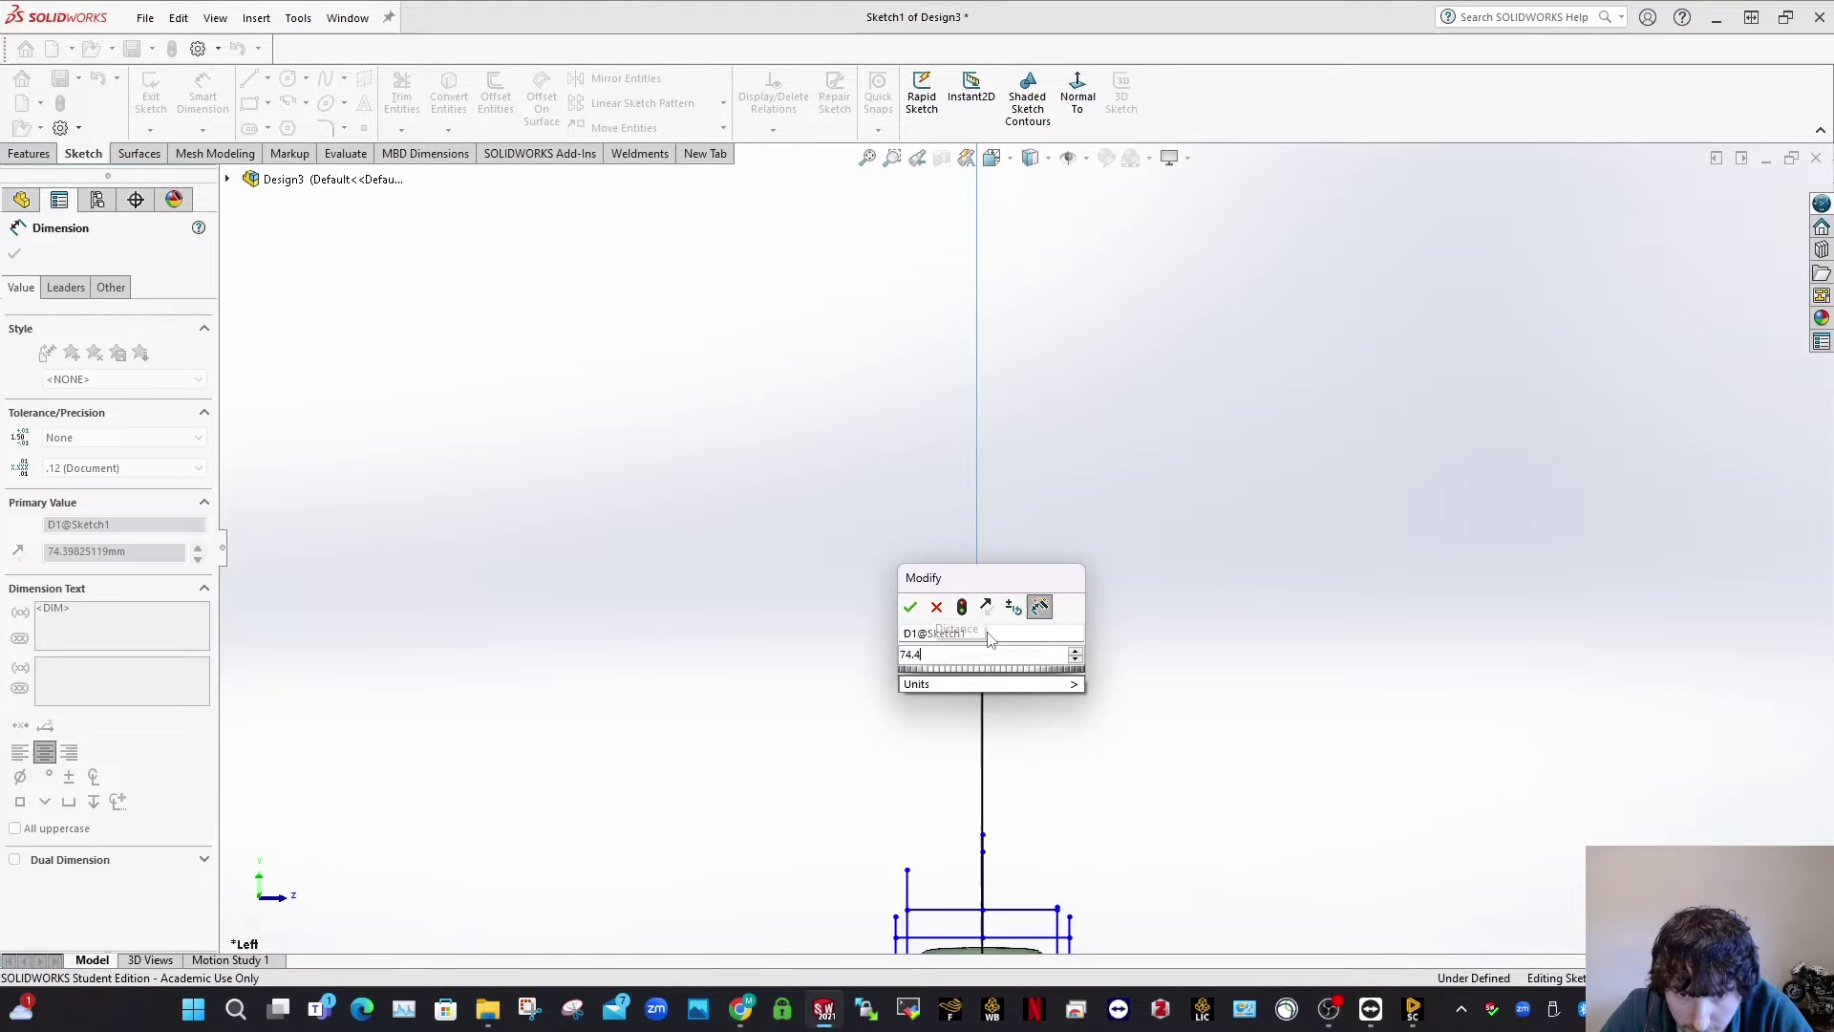
key(Return)
click(1051, 700)
scroll(1051, 700, up, 2)
scroll(1099, 660, up, 4)
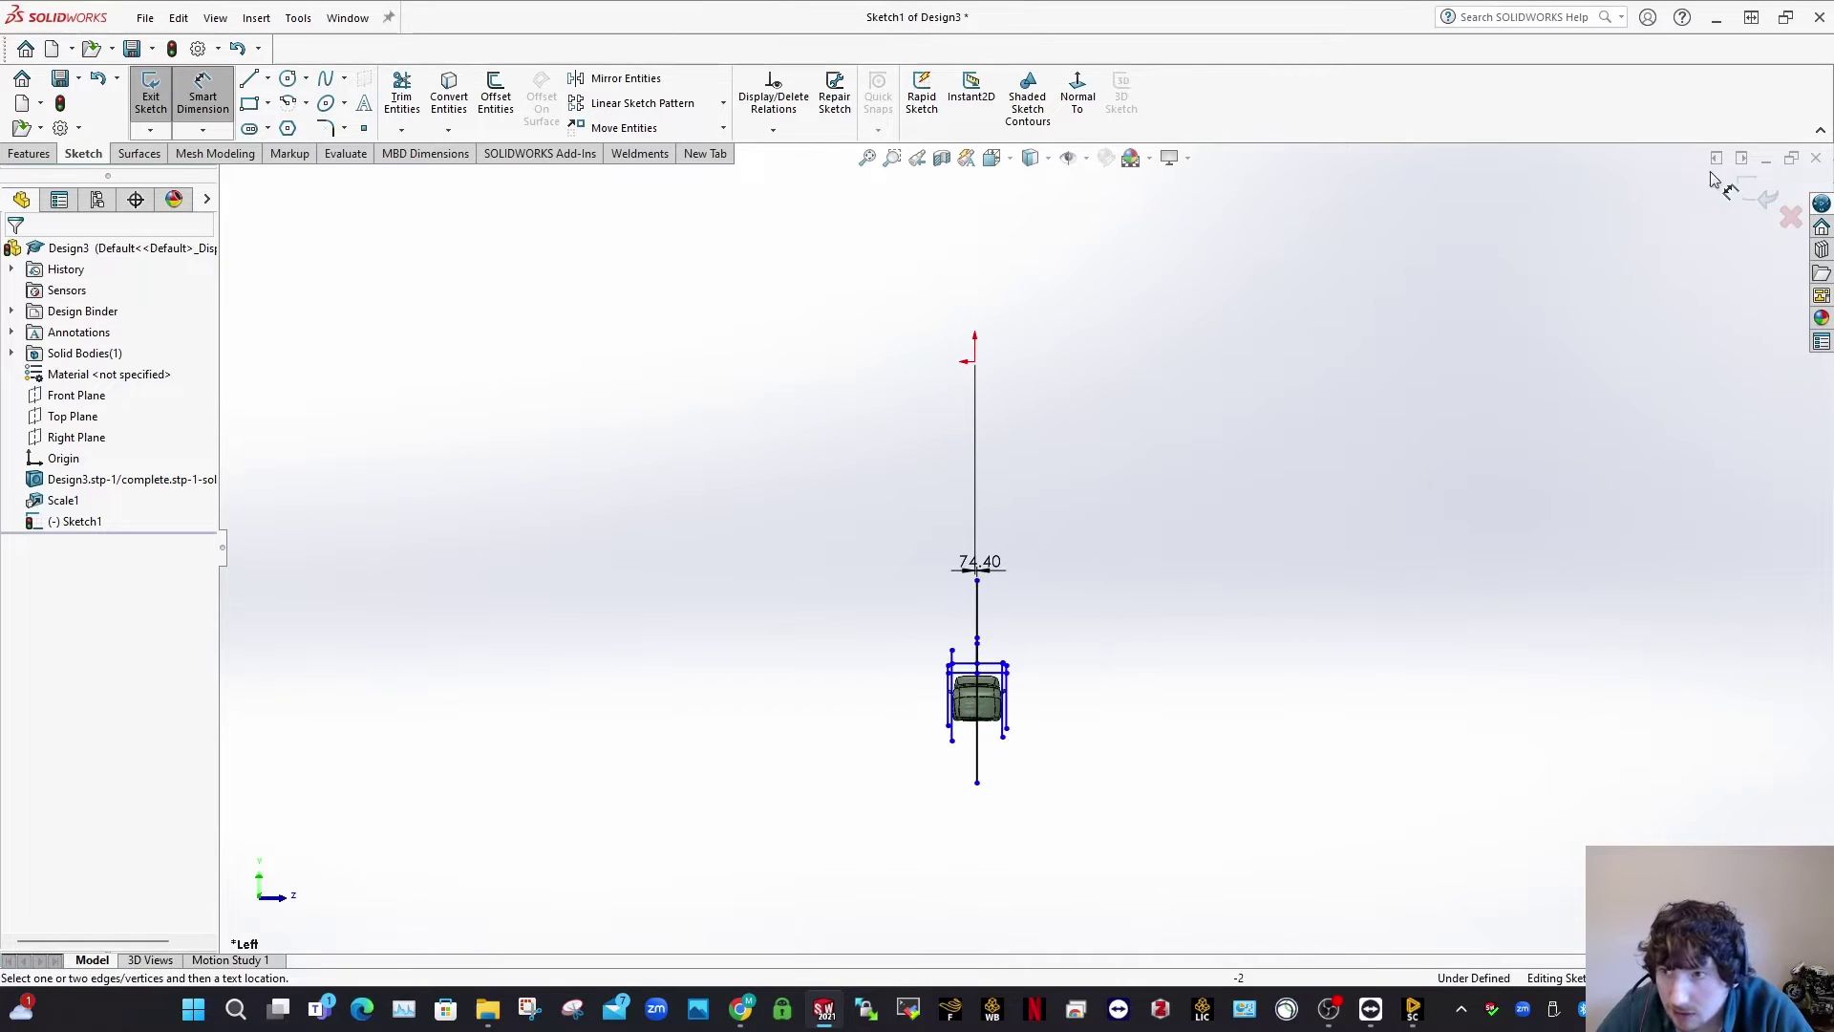
click(1761, 194)
Step: Create a reference plane coincident with the long vertical sketch line and parallel to the Front Plane
click(1020, 720)
mouse_move(1019, 721)
middle_down()
mouse_move(880, 770)
mouse_move(1089, 621)
middle_up()
click(50, 156)
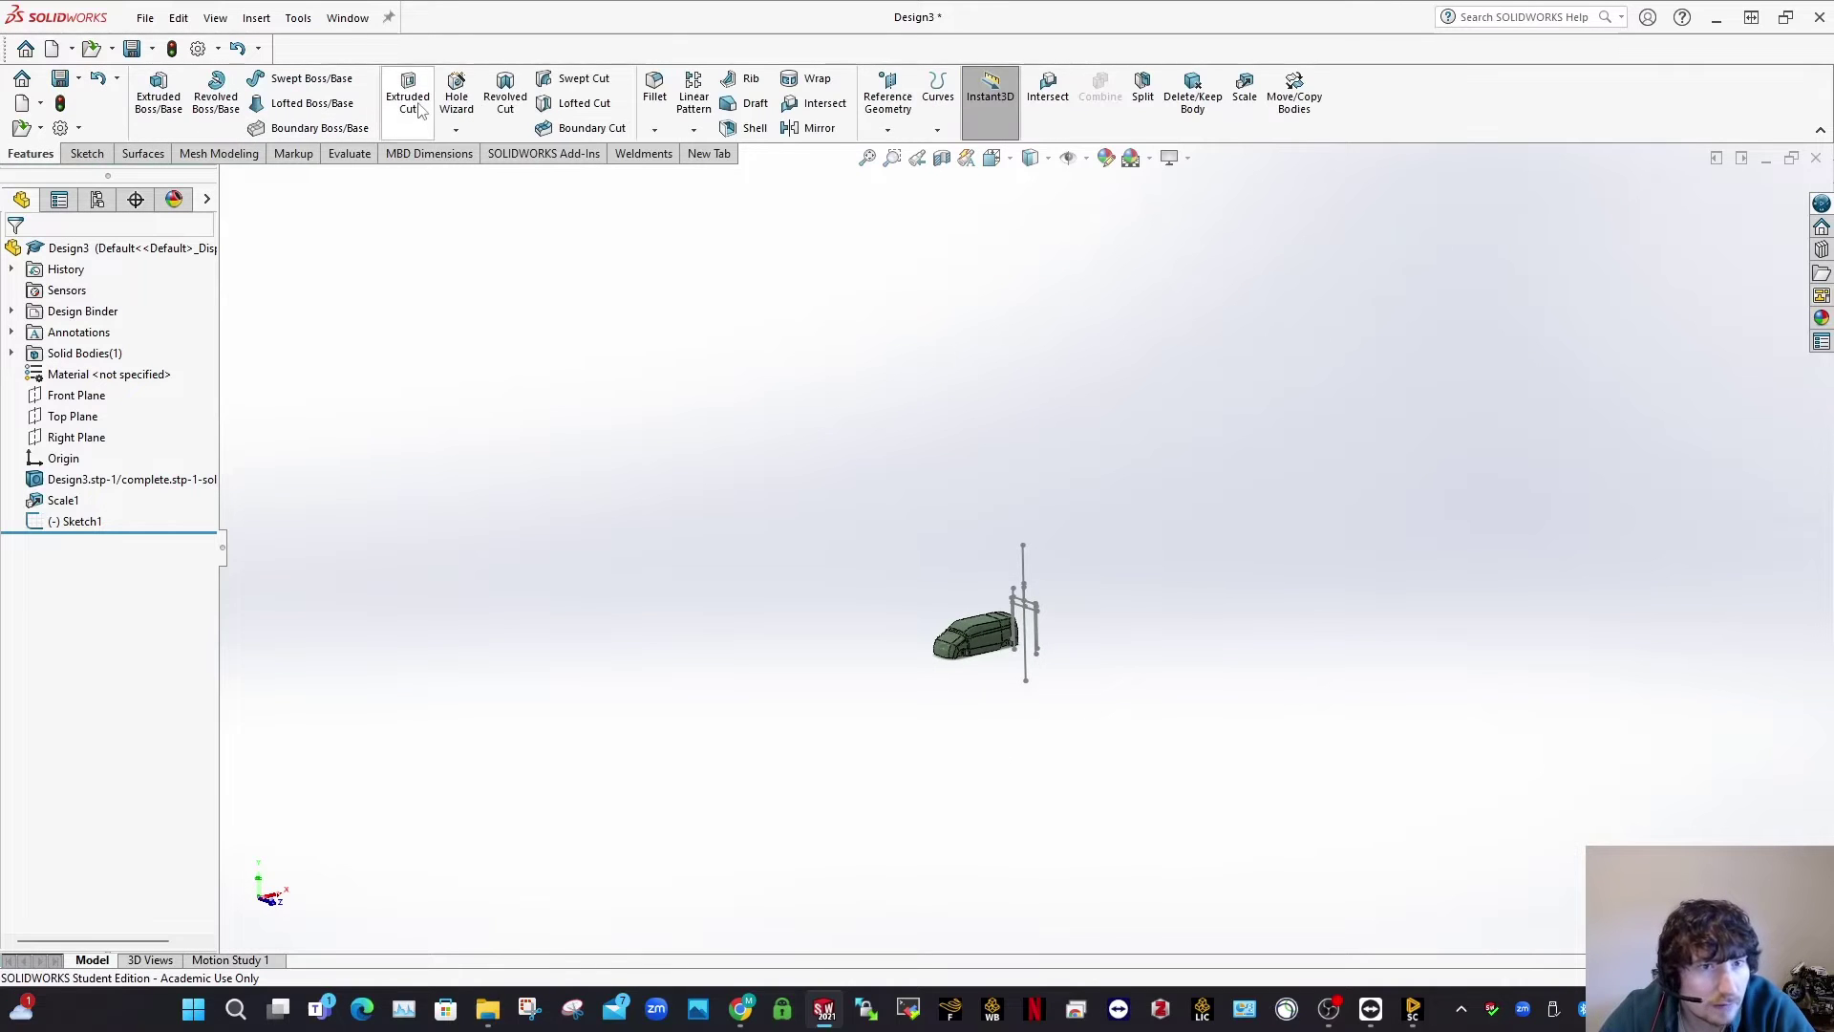
click(885, 113)
click(892, 147)
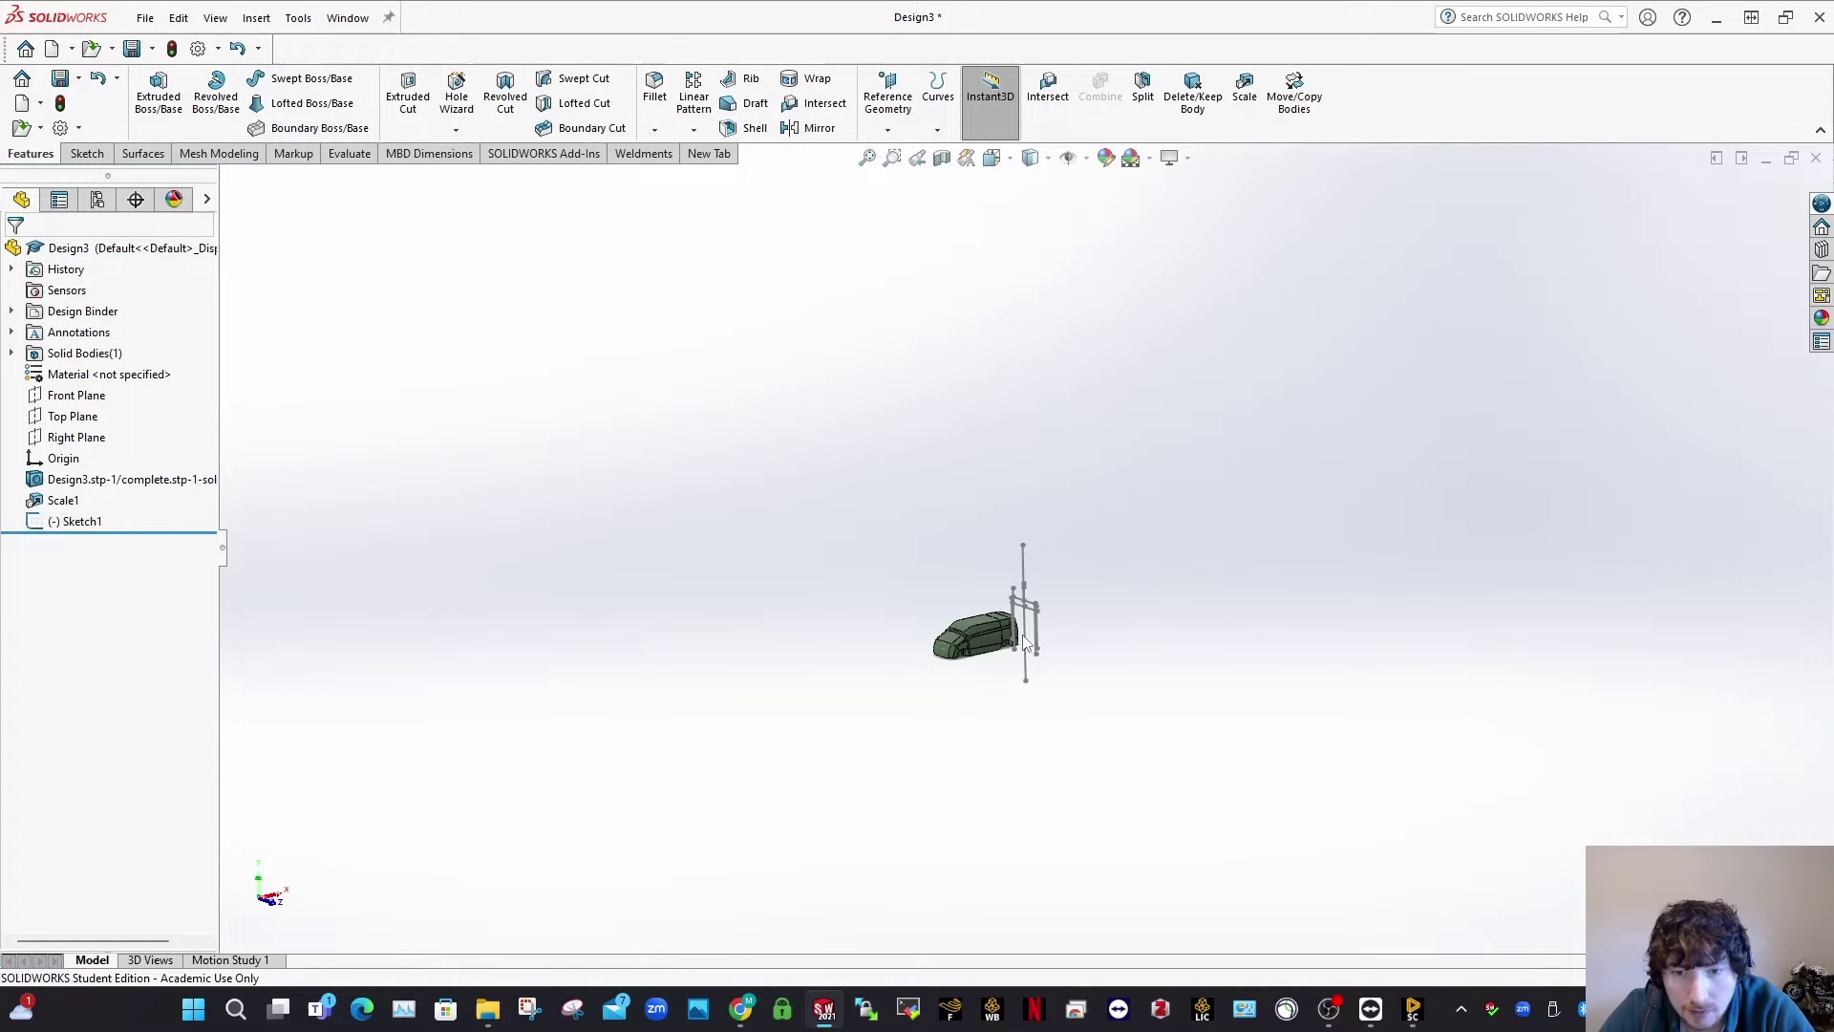
scroll(1024, 528, down, 5)
click(1014, 518)
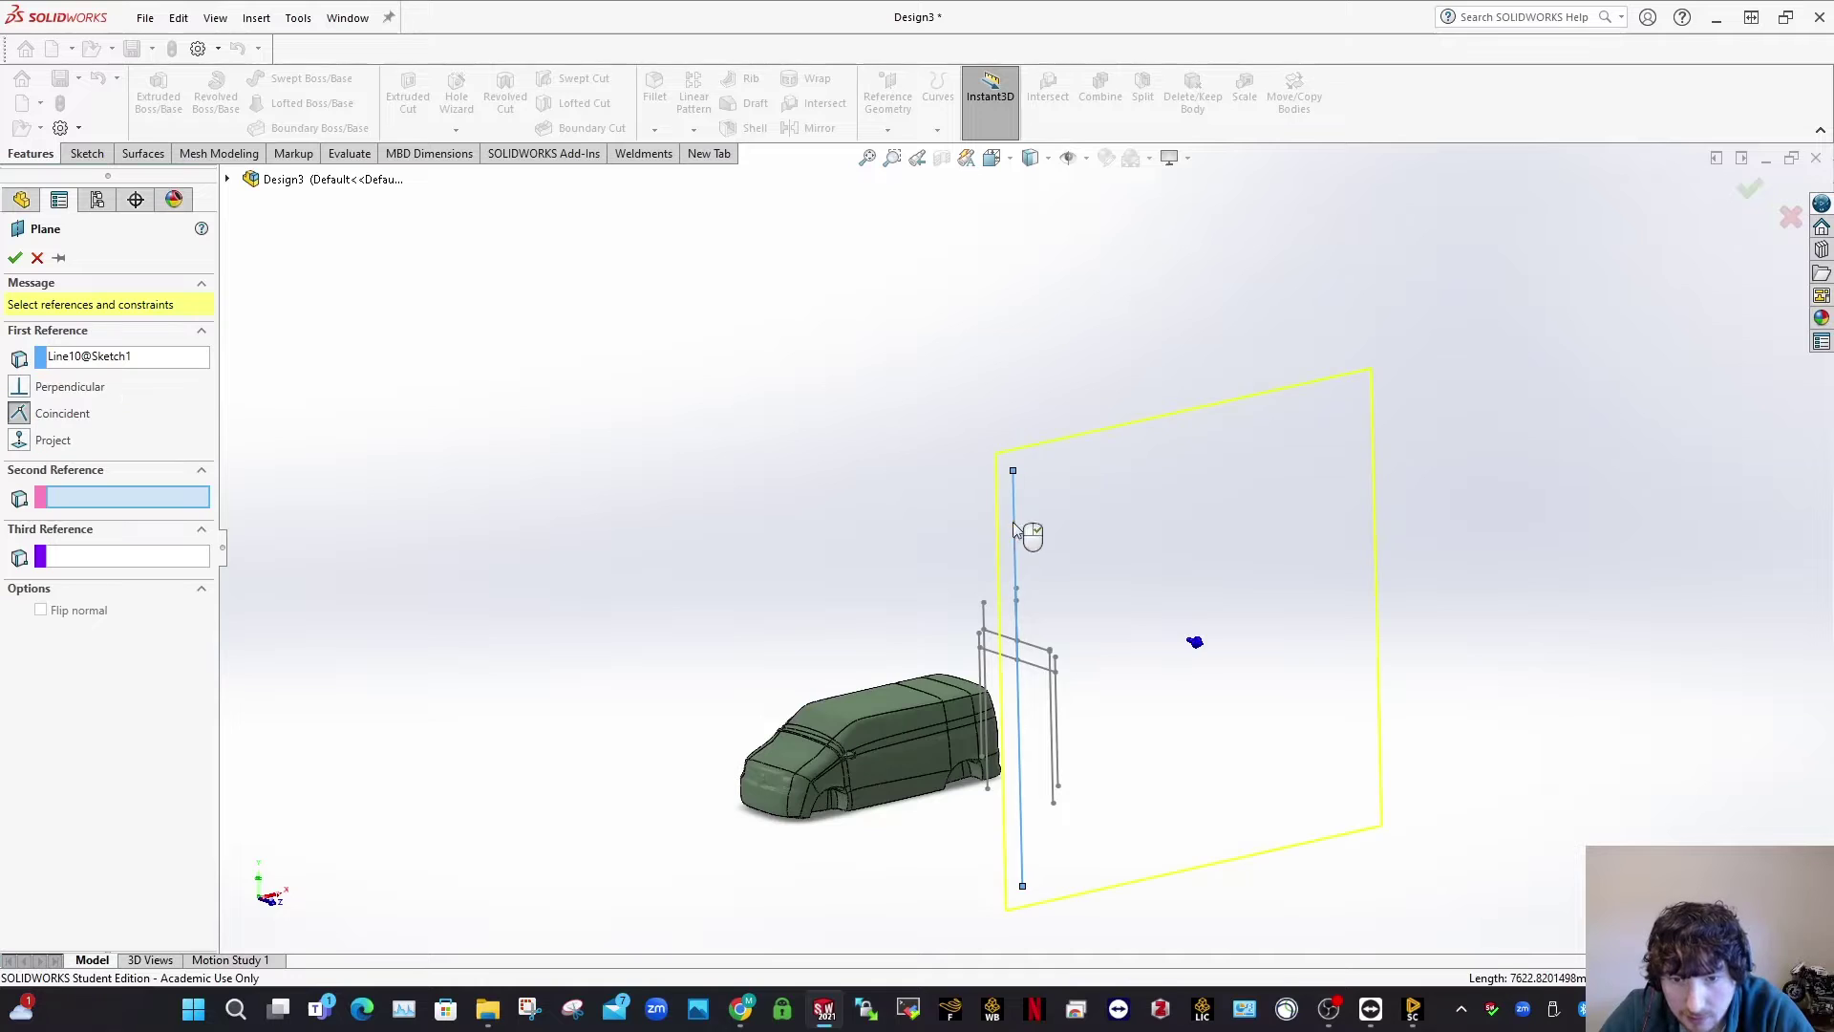
scroll(1043, 616, up, 4)
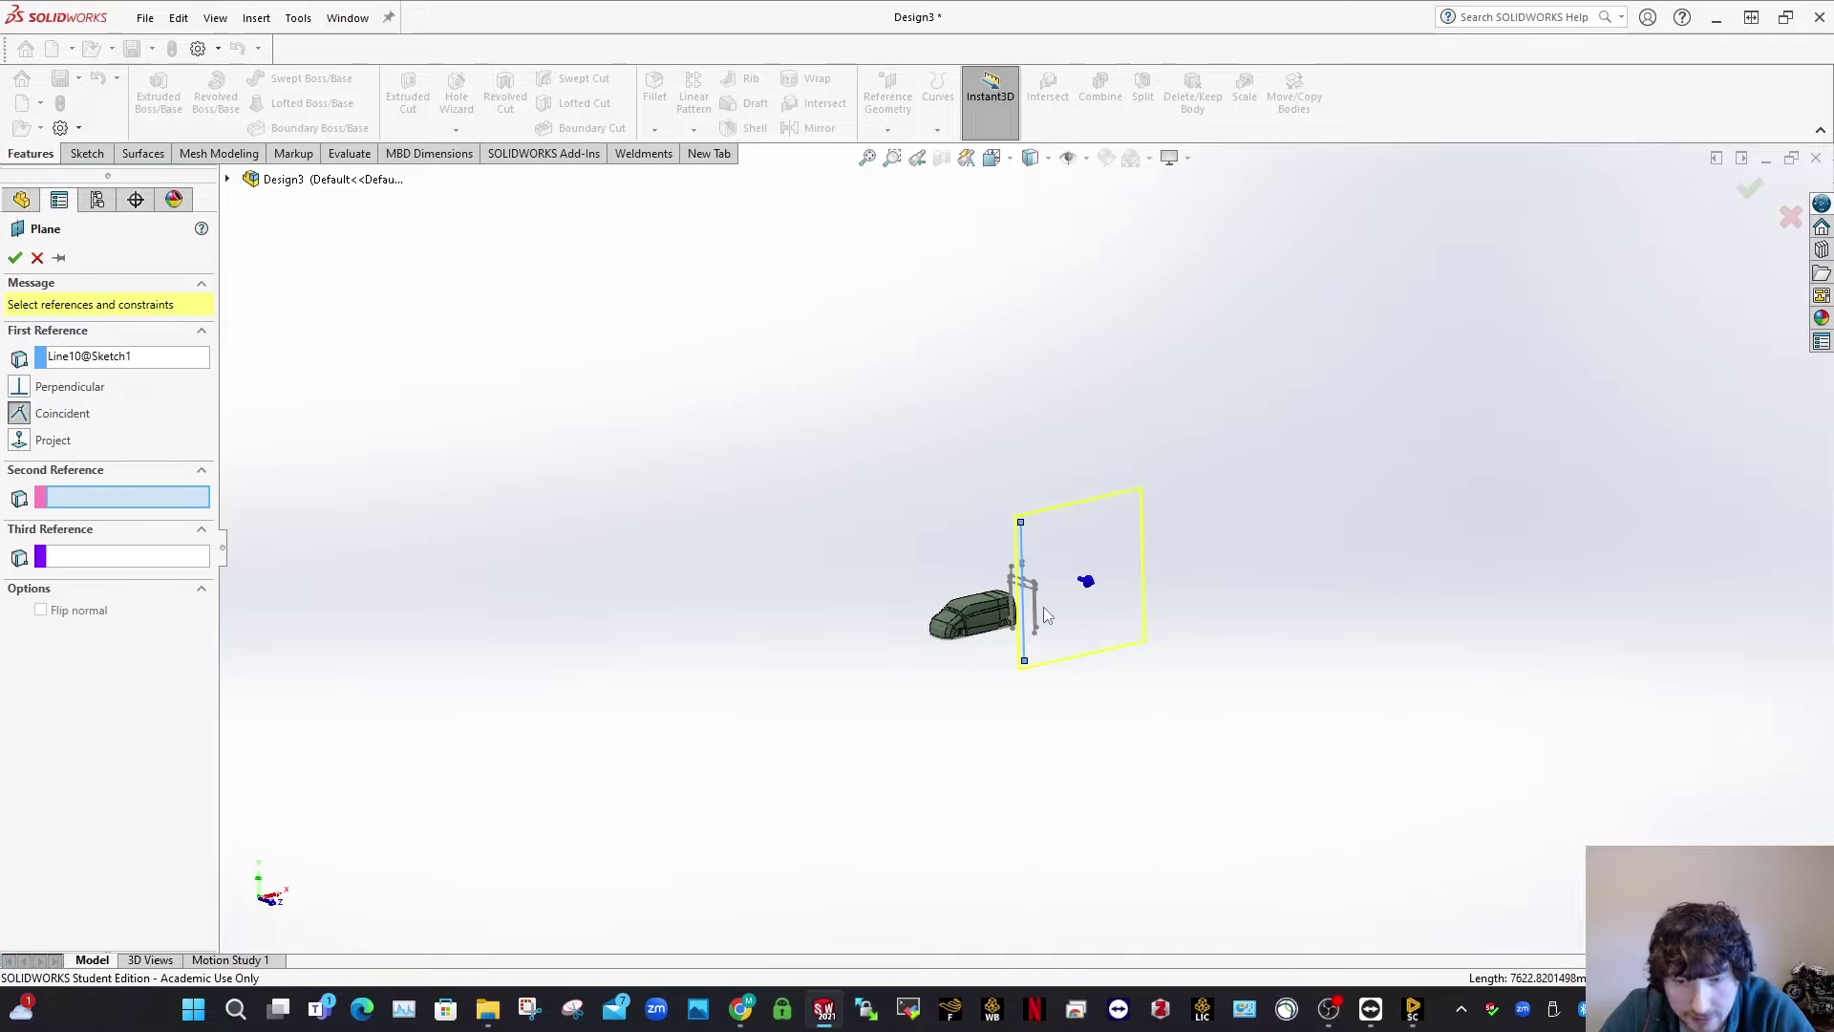
click(228, 180)
click(314, 326)
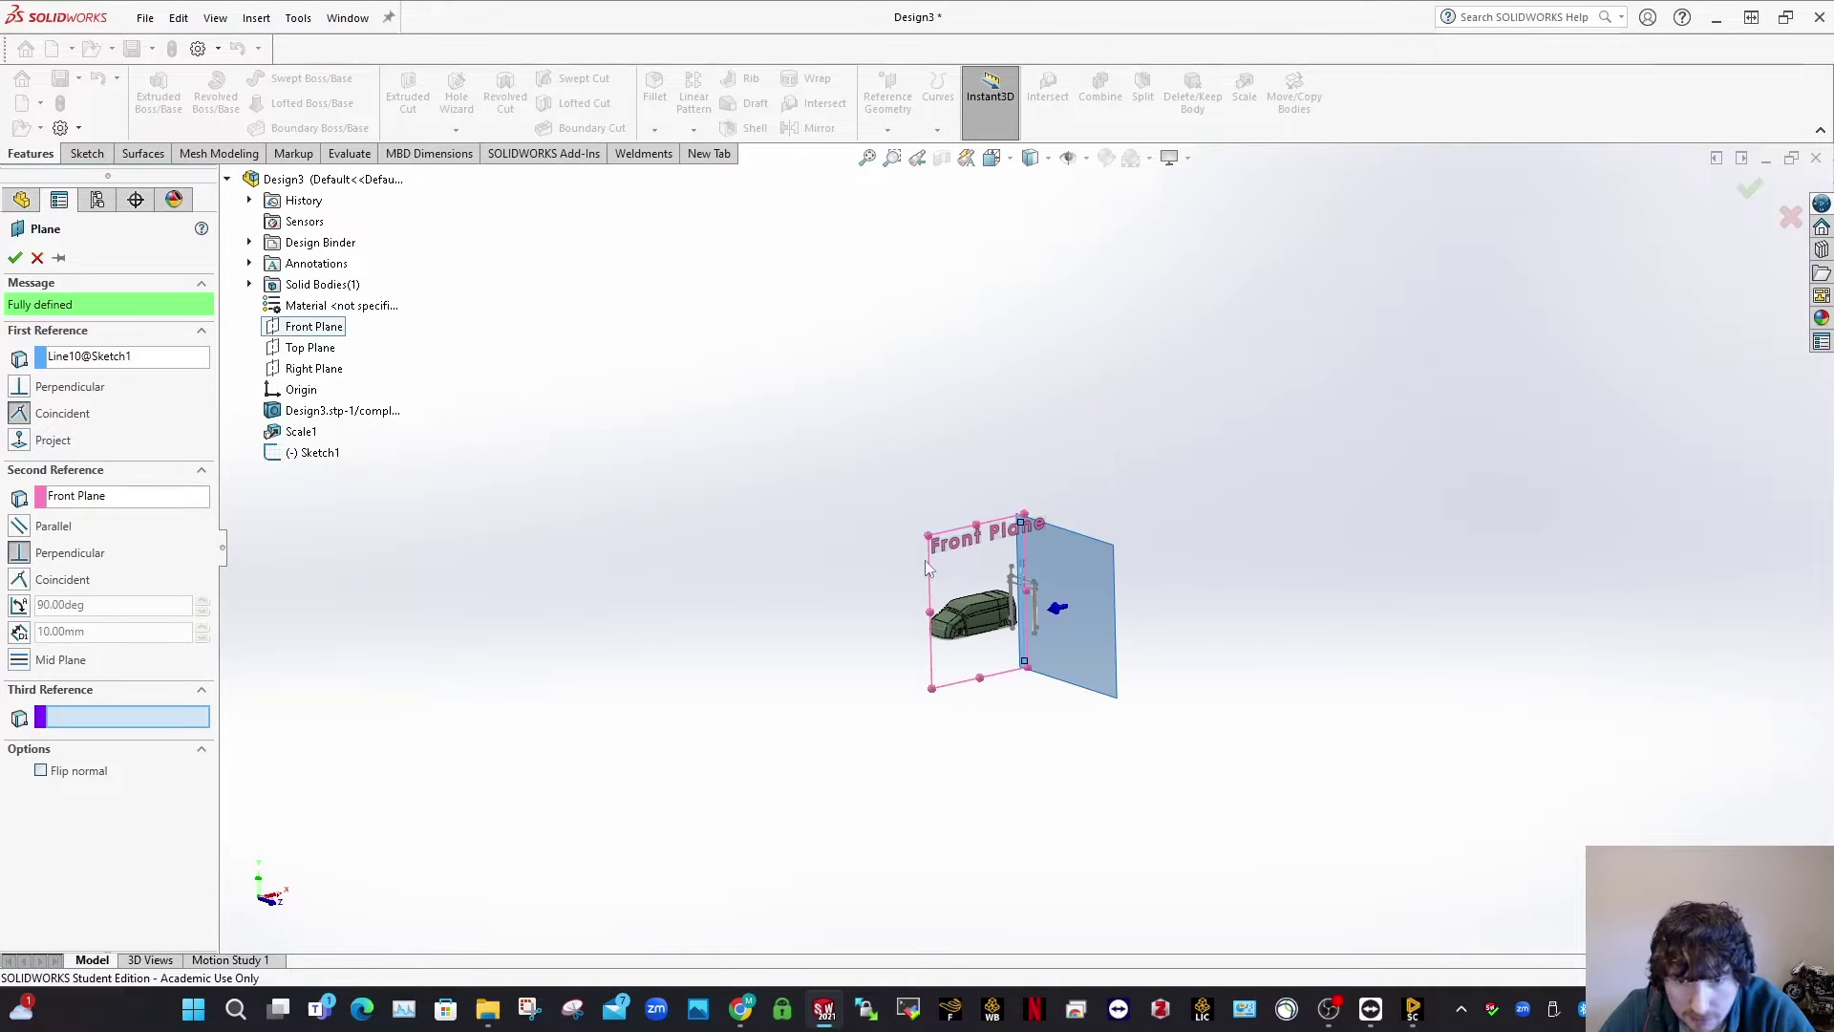
click(23, 529)
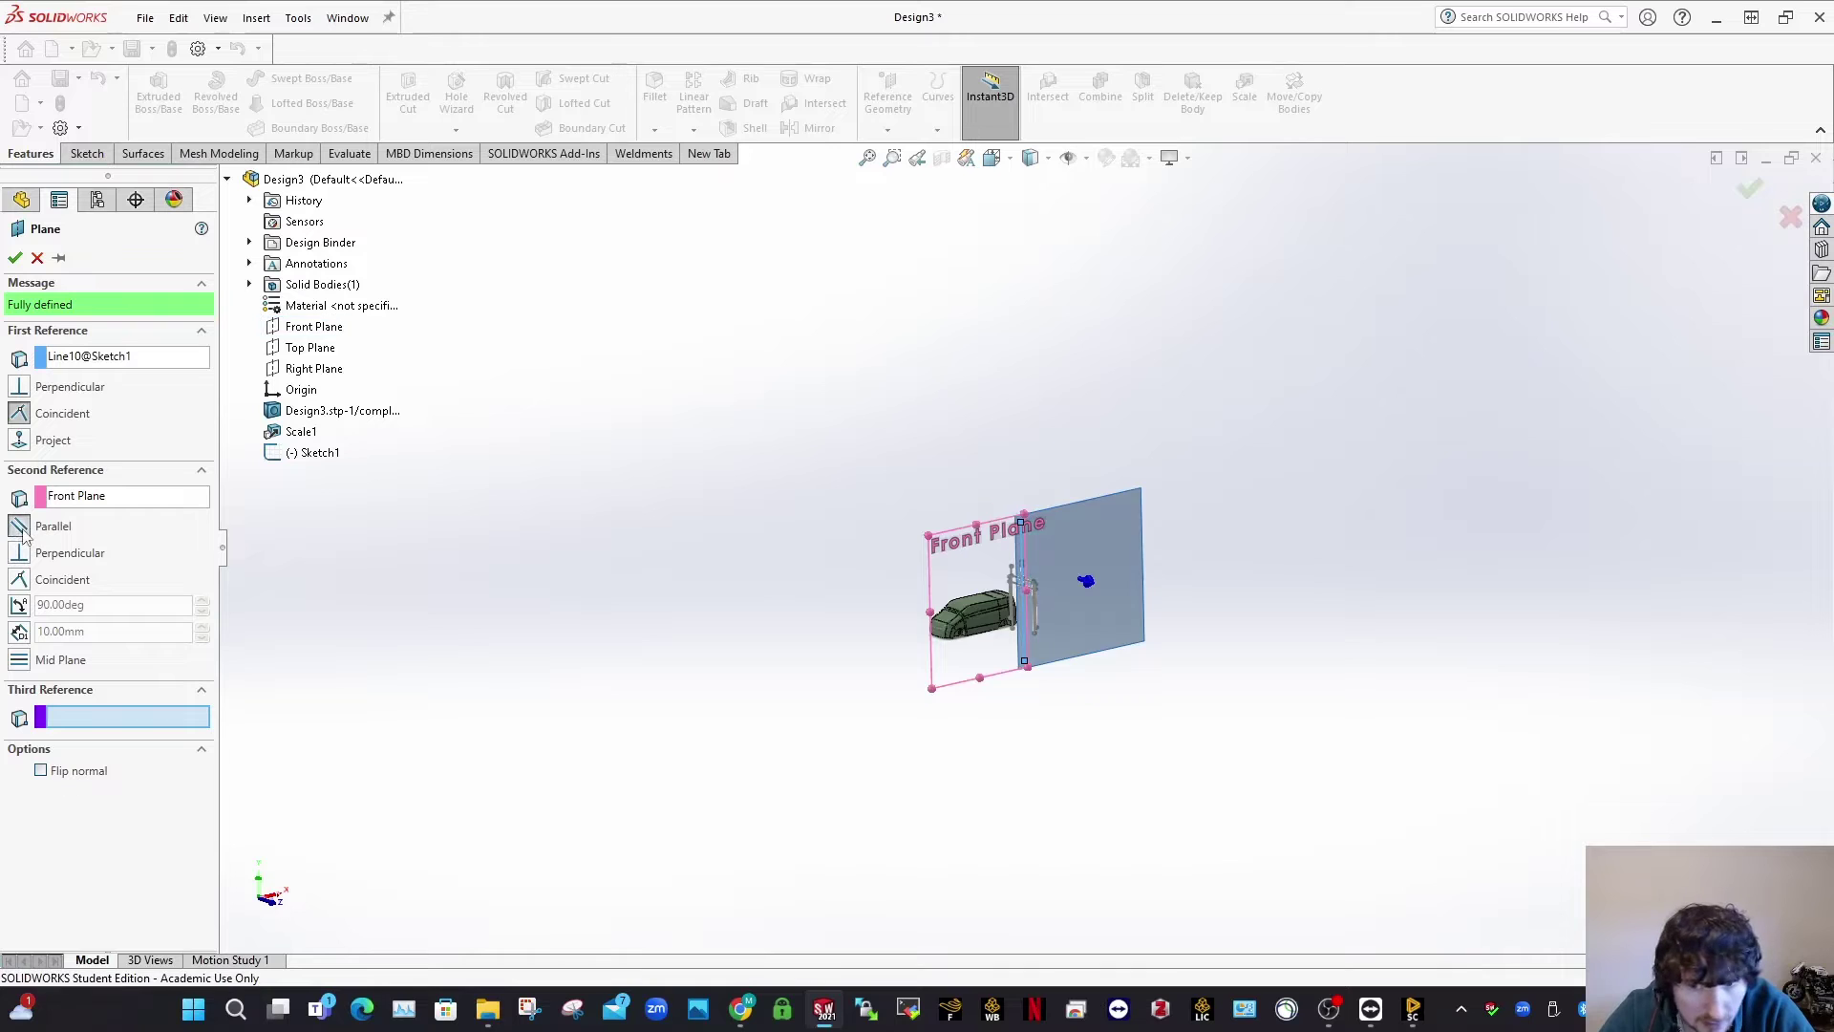
click(15, 259)
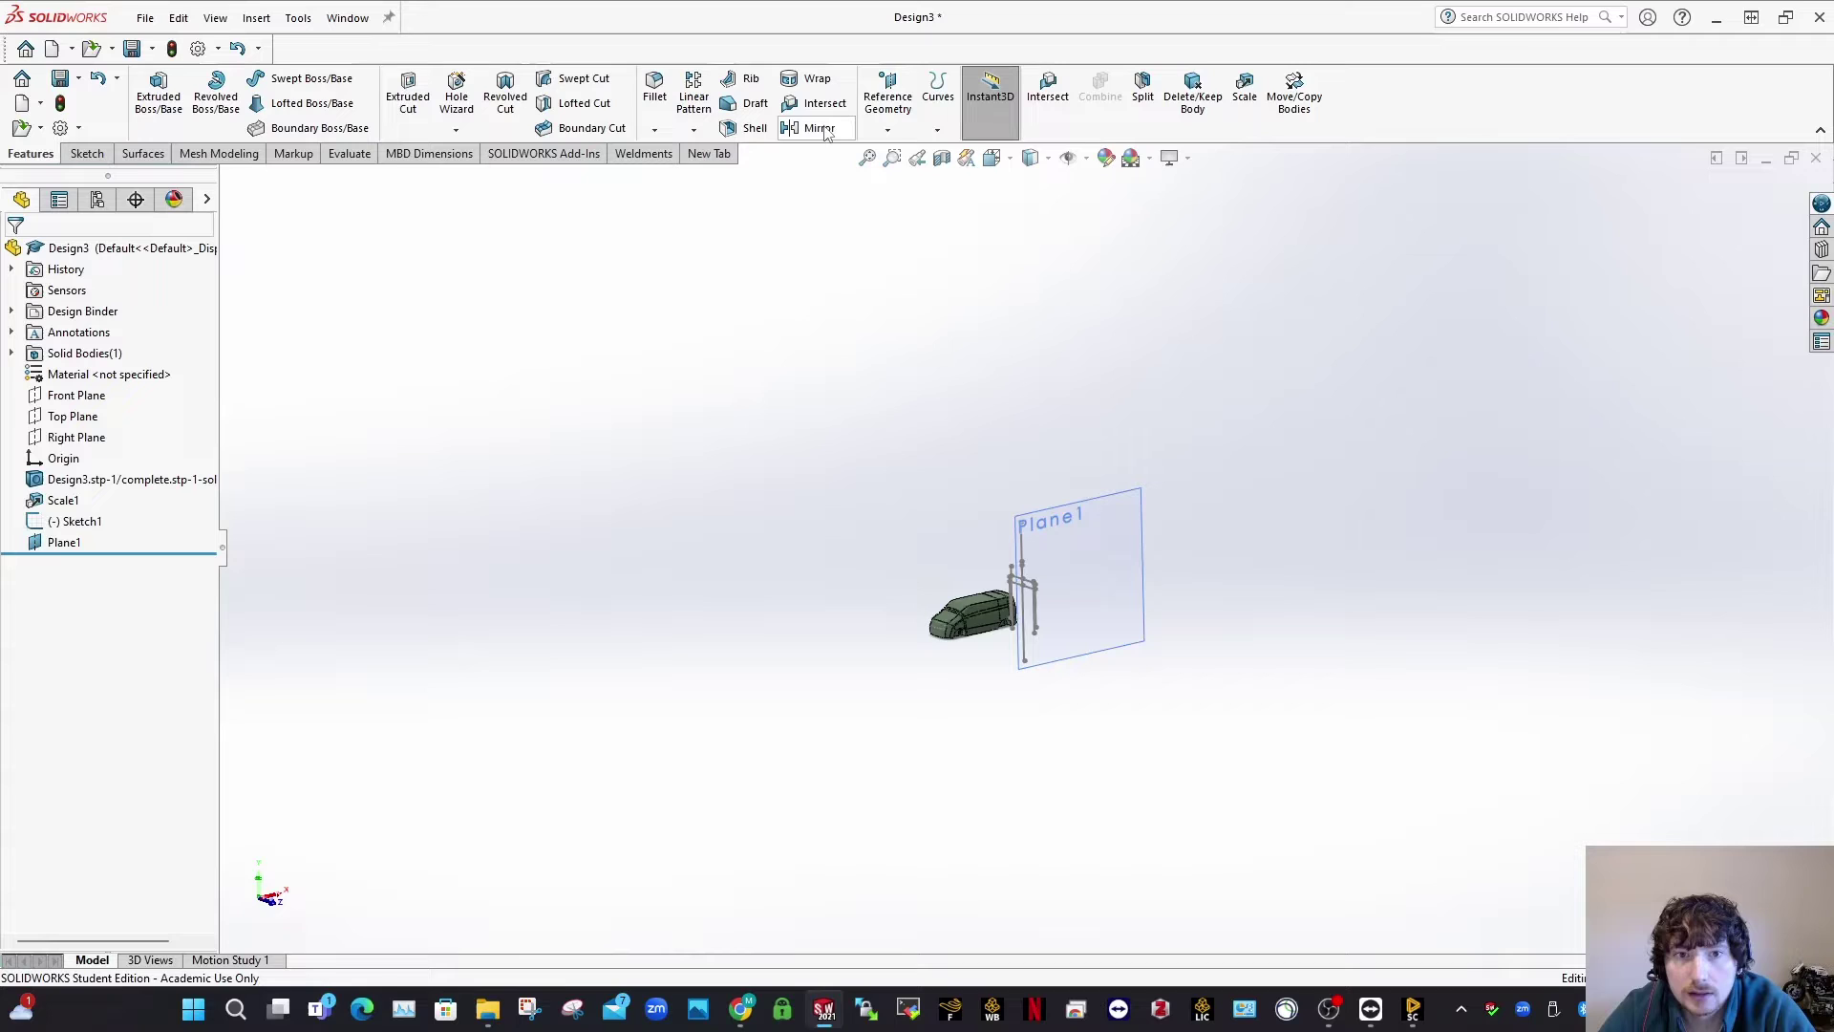
Step: Split the van body along the centre plane, marking only the far half among the resulting bodies
click(1154, 126)
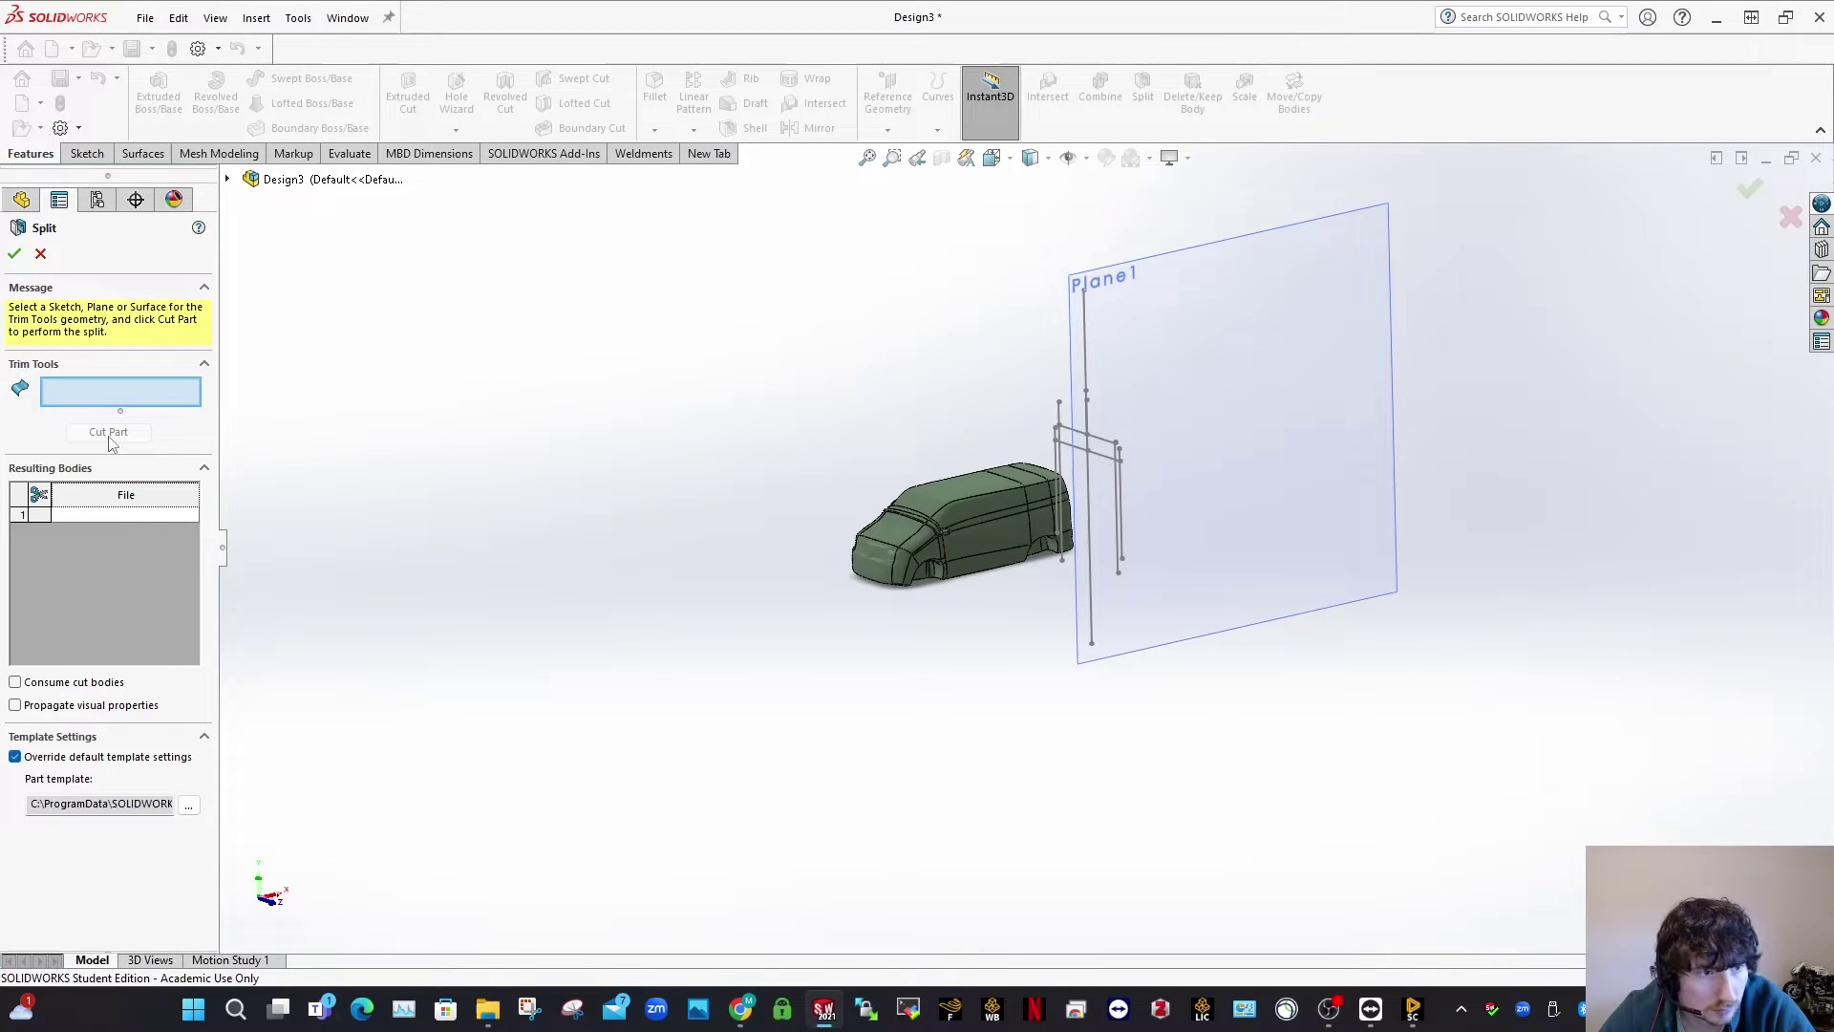
click(1220, 620)
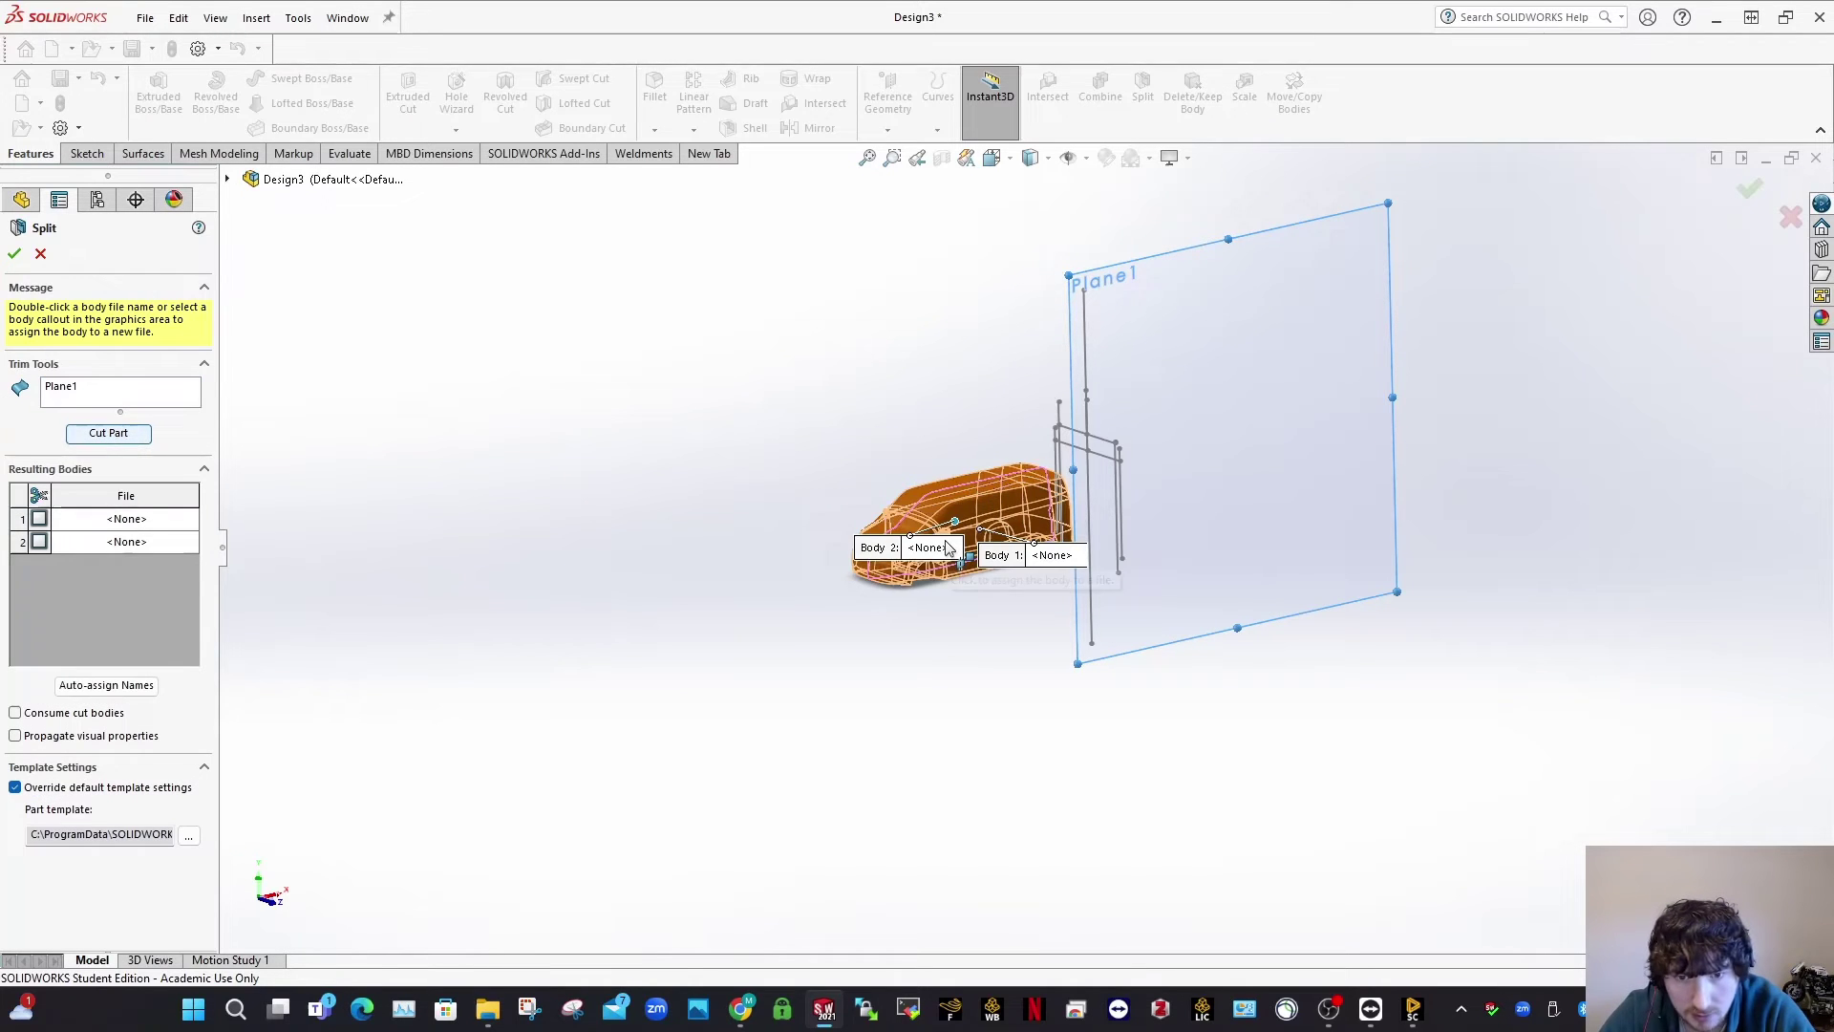
click(911, 507)
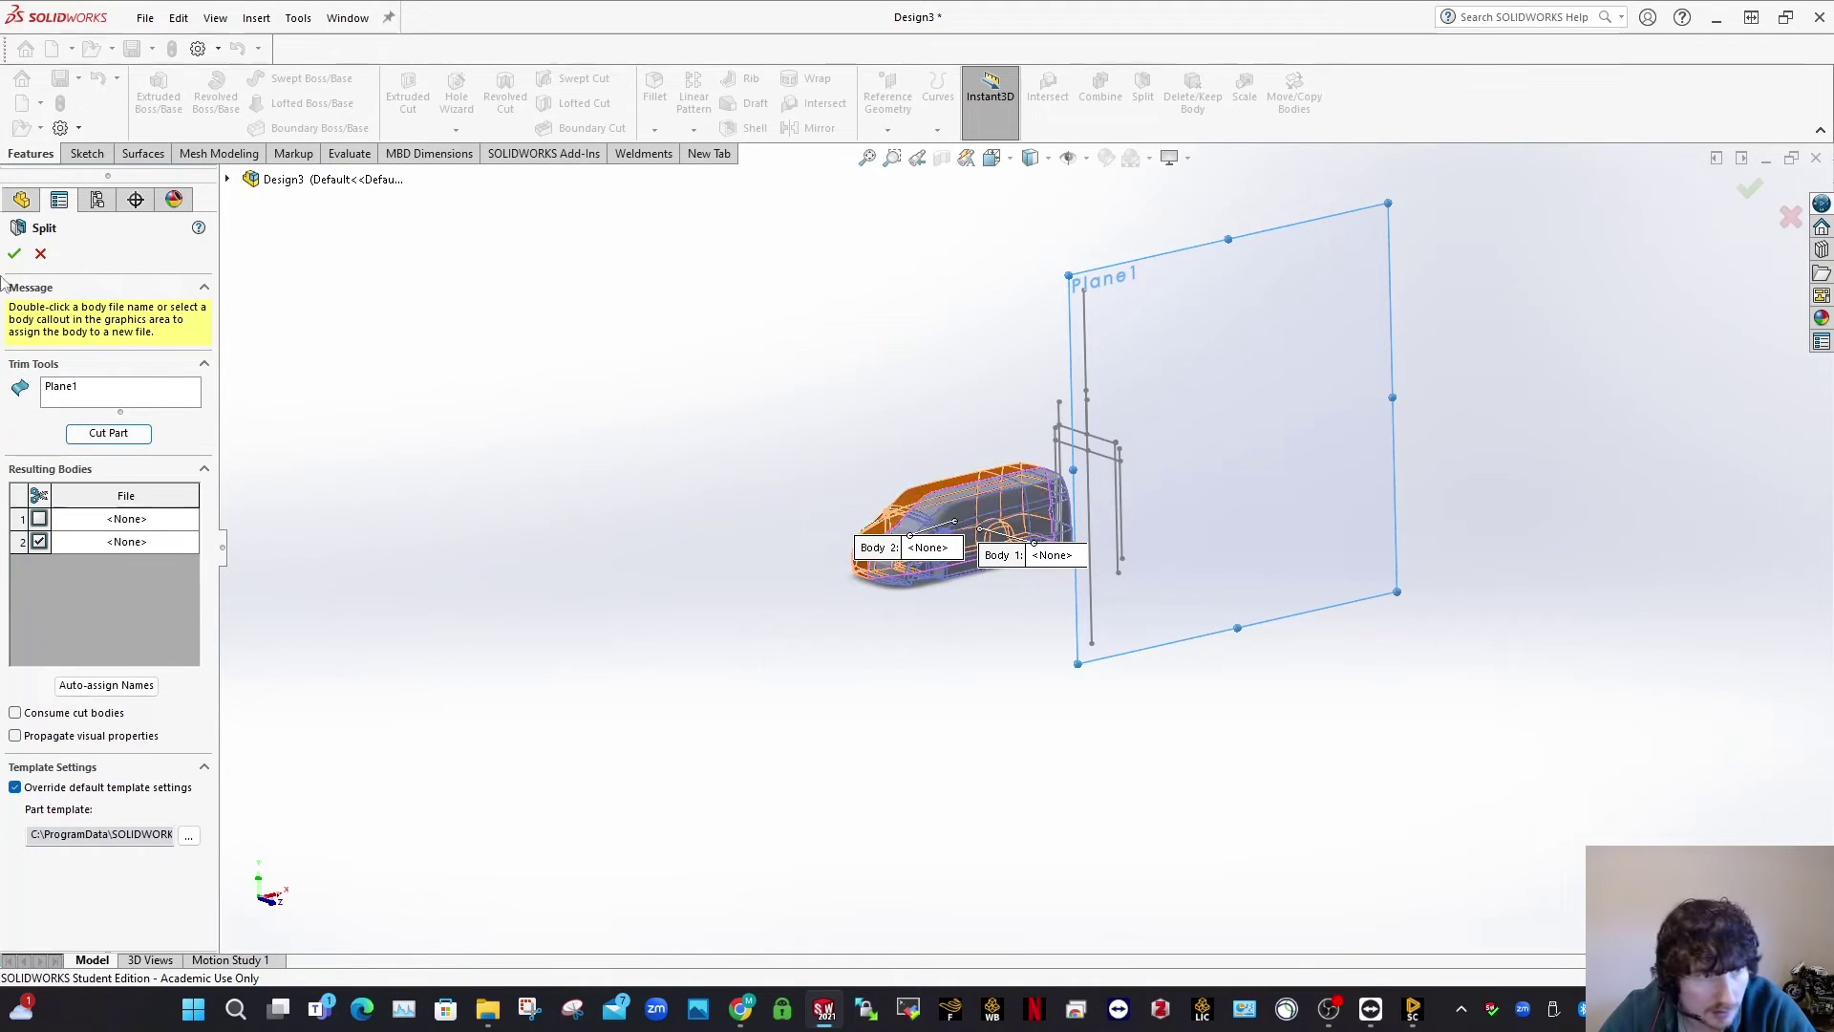
click(13, 253)
Step: Delete the far half of the split van and keep the near half
scroll(923, 534, down, 2)
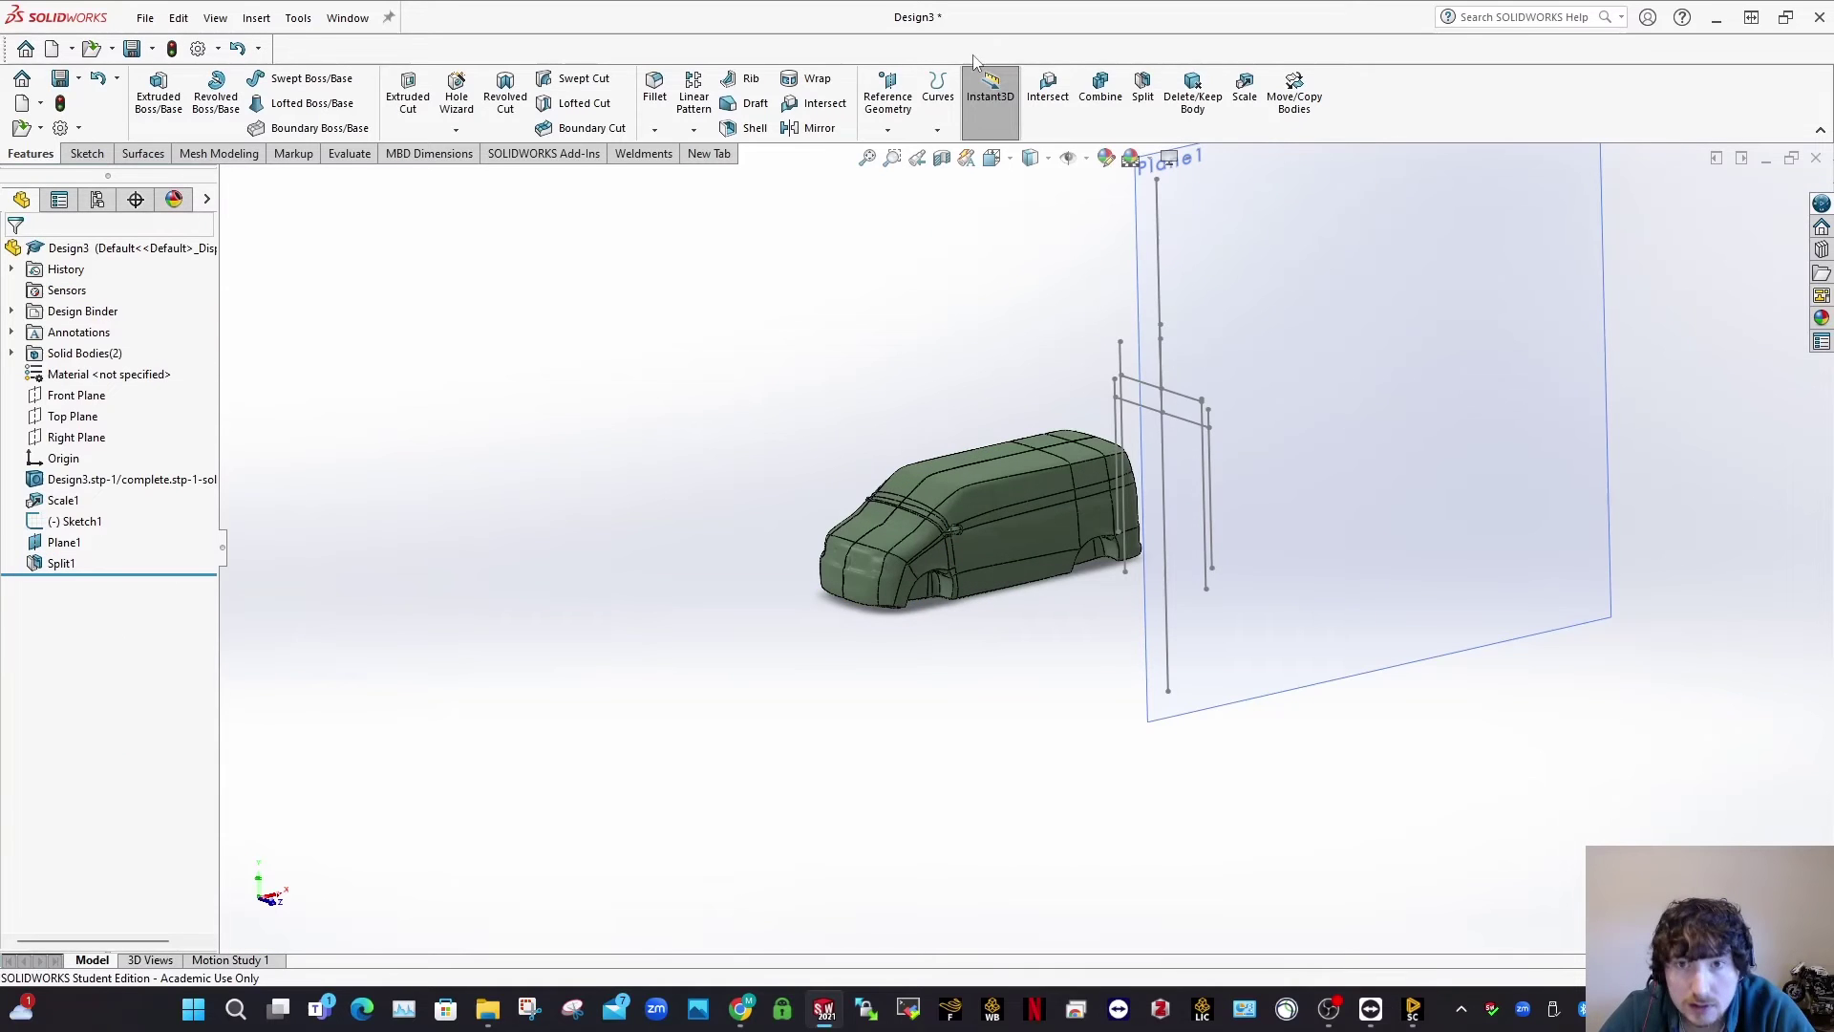
click(1192, 95)
click(863, 533)
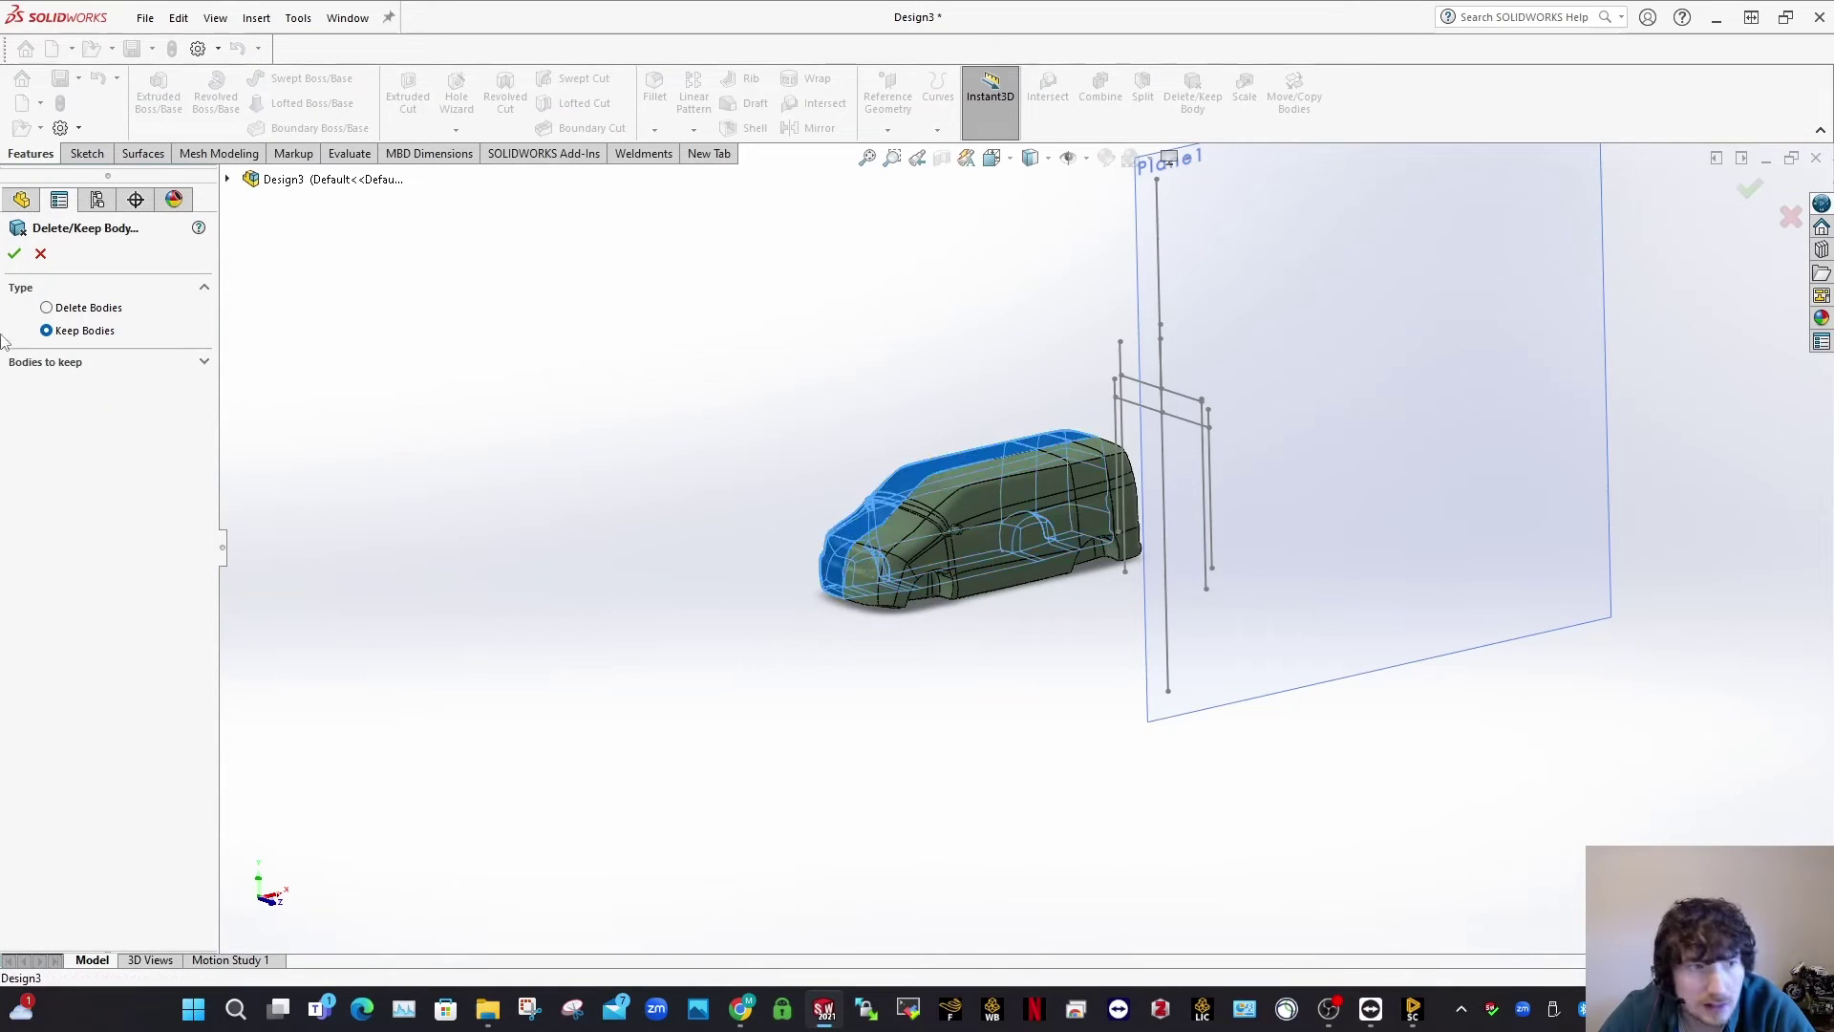
click(15, 253)
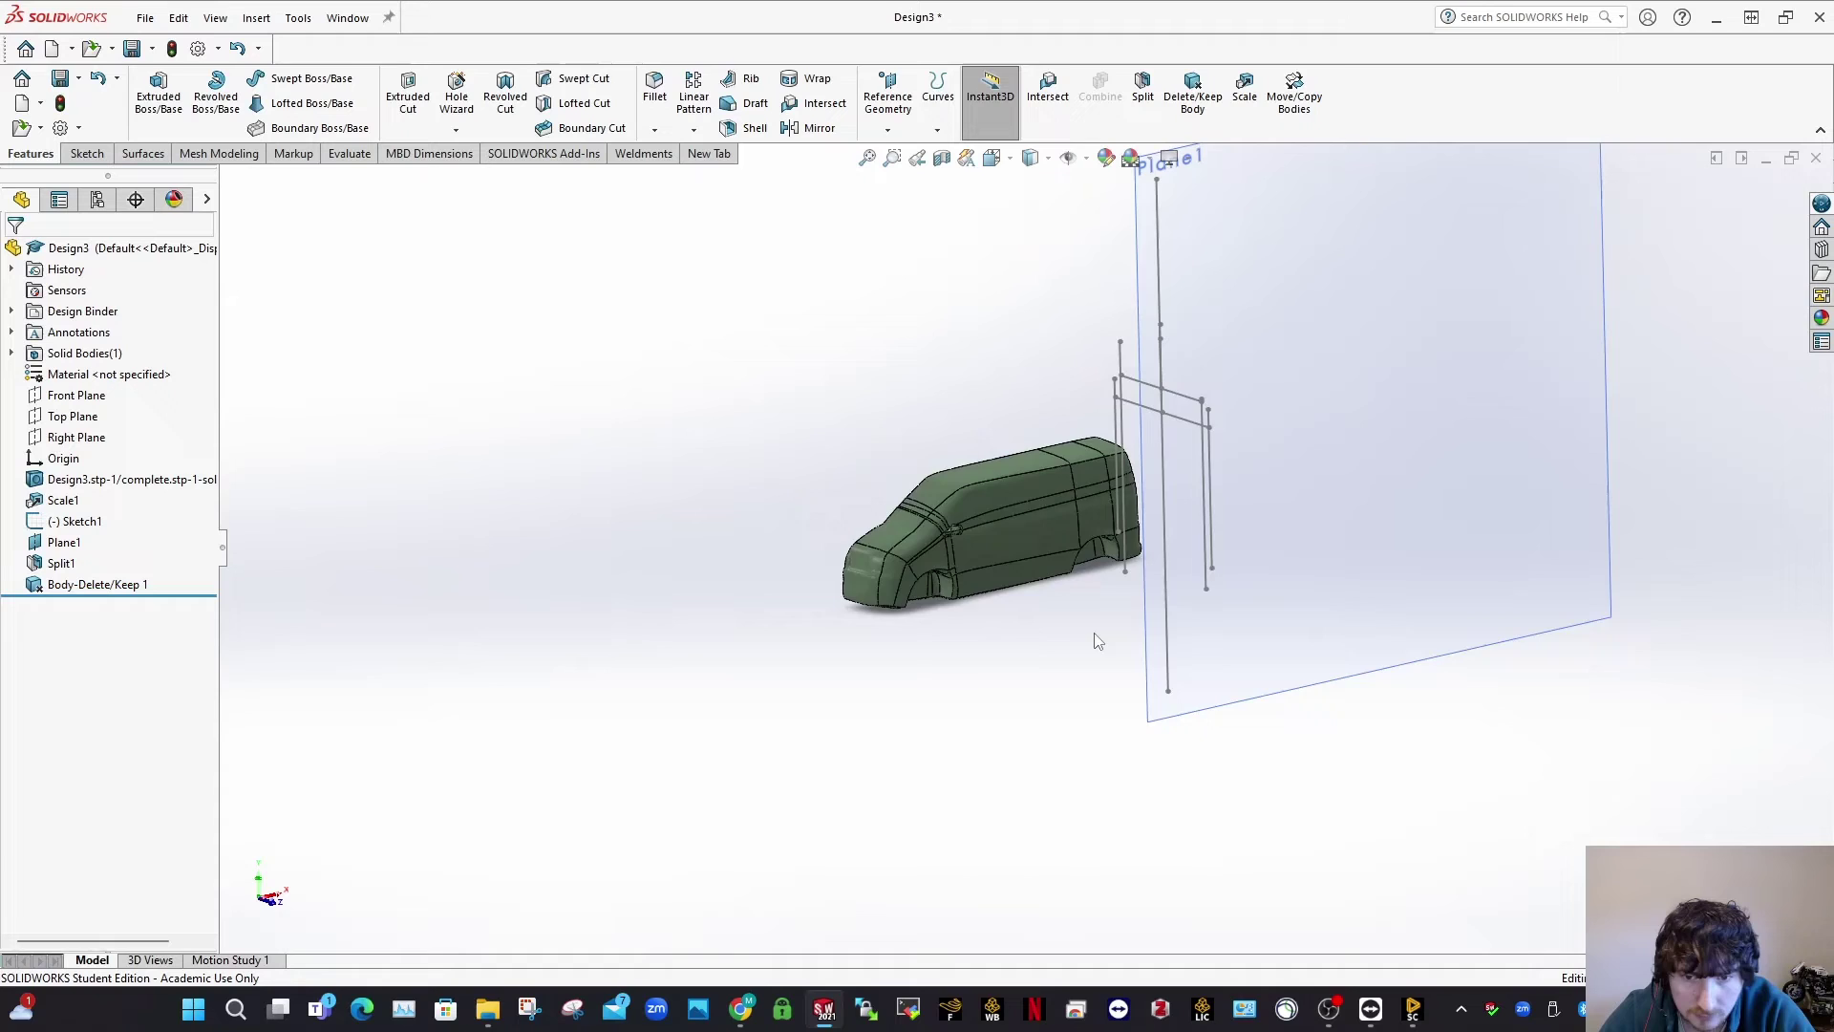
Step: Mirror the remaining half van body about its flat cut face with Merge solids enabled
middle_drag(1096, 638, 1122, 554)
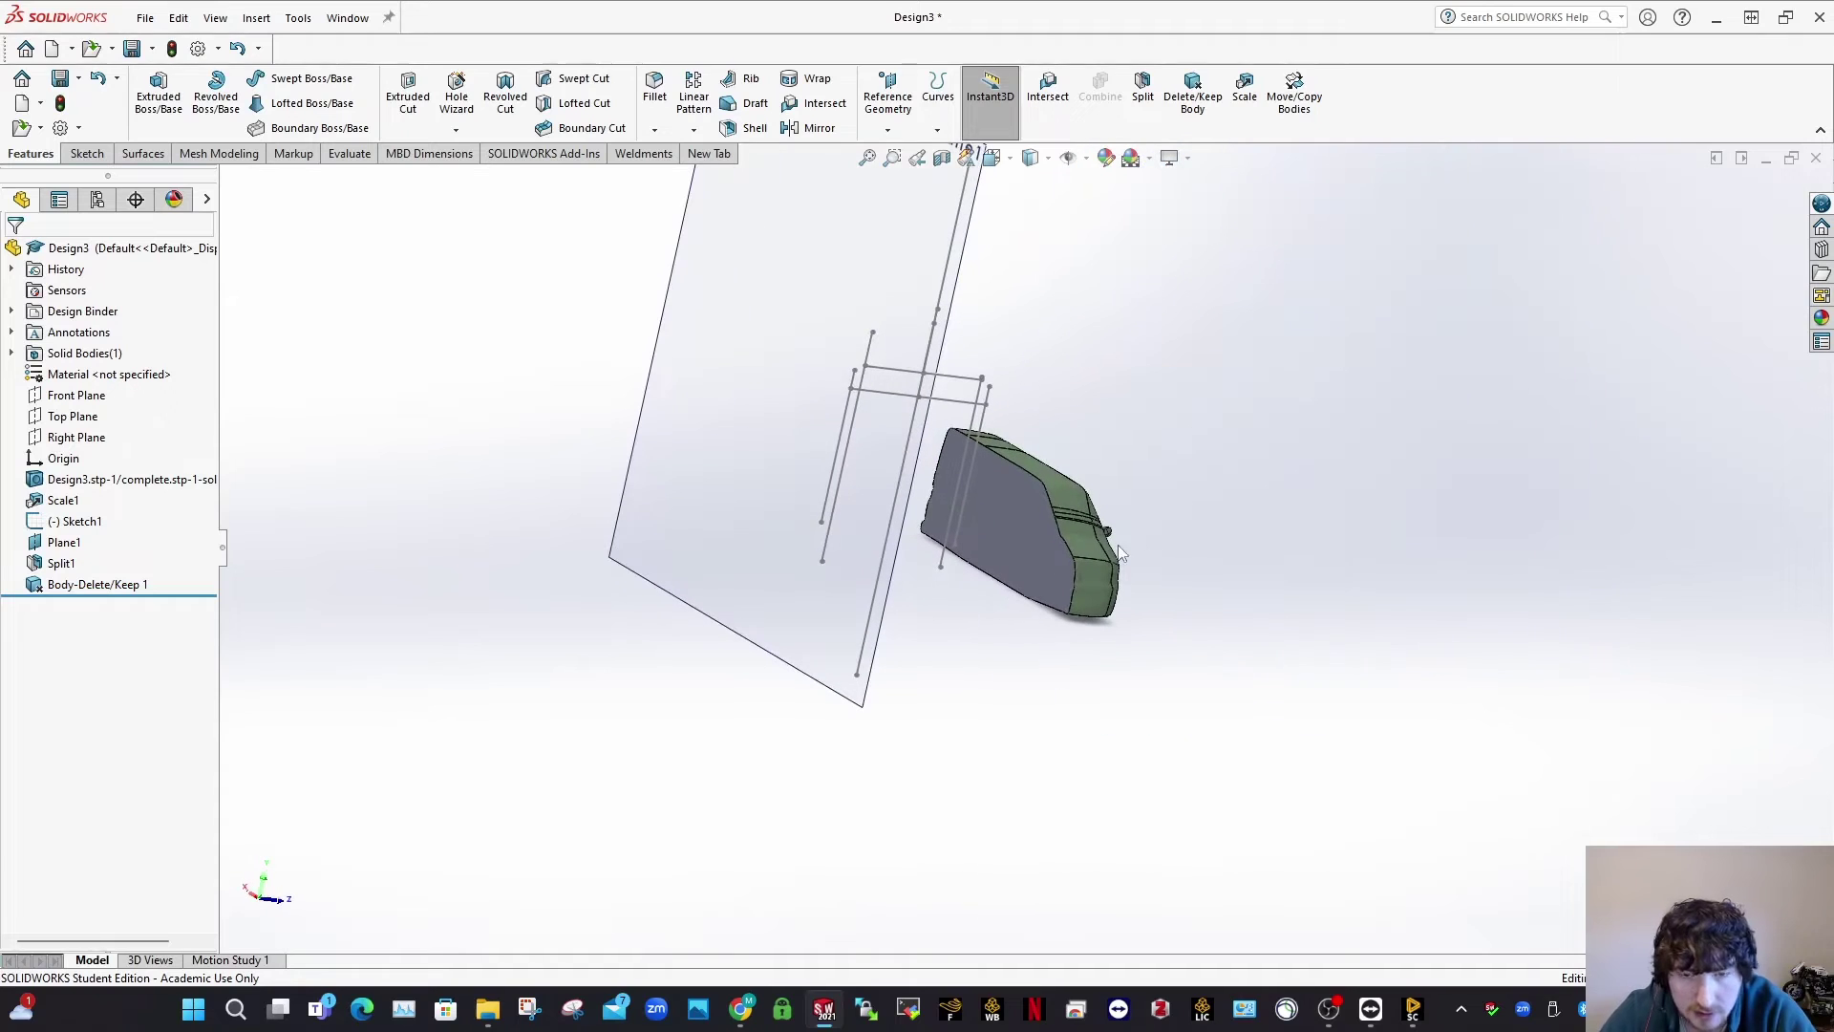
click(814, 128)
click(1036, 546)
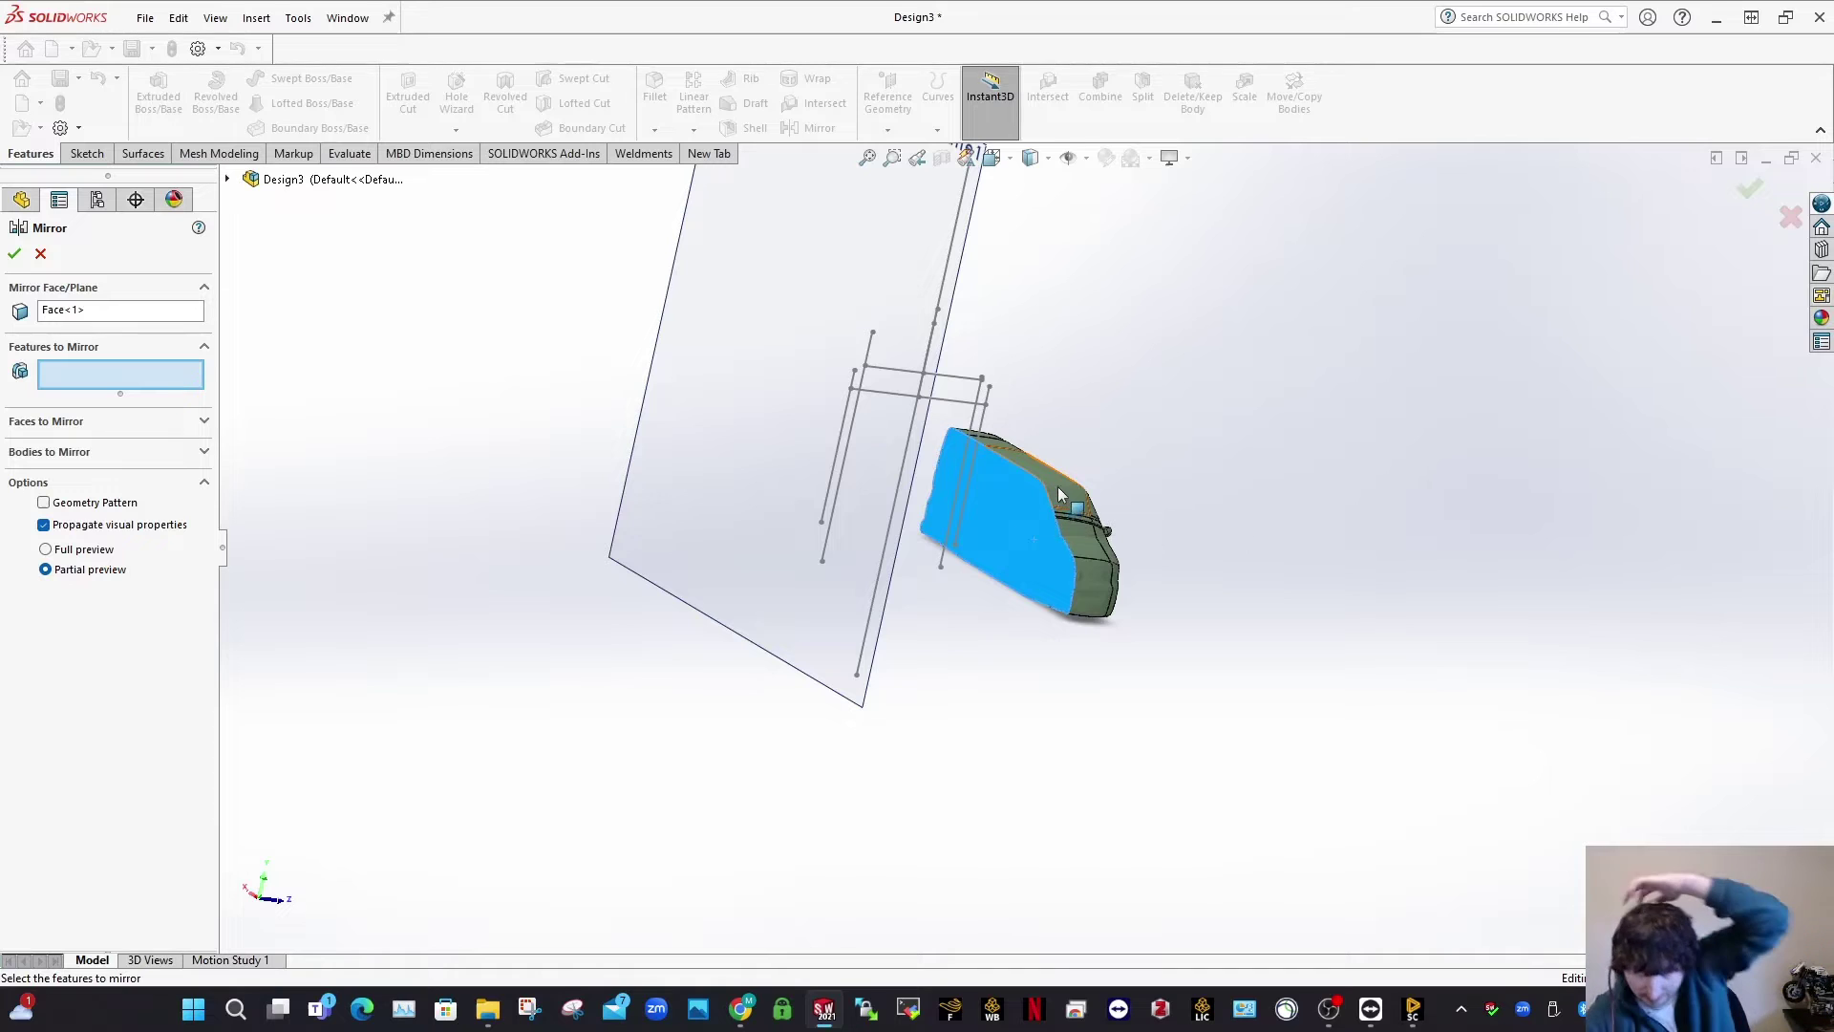
scroll(1057, 499, down, 3)
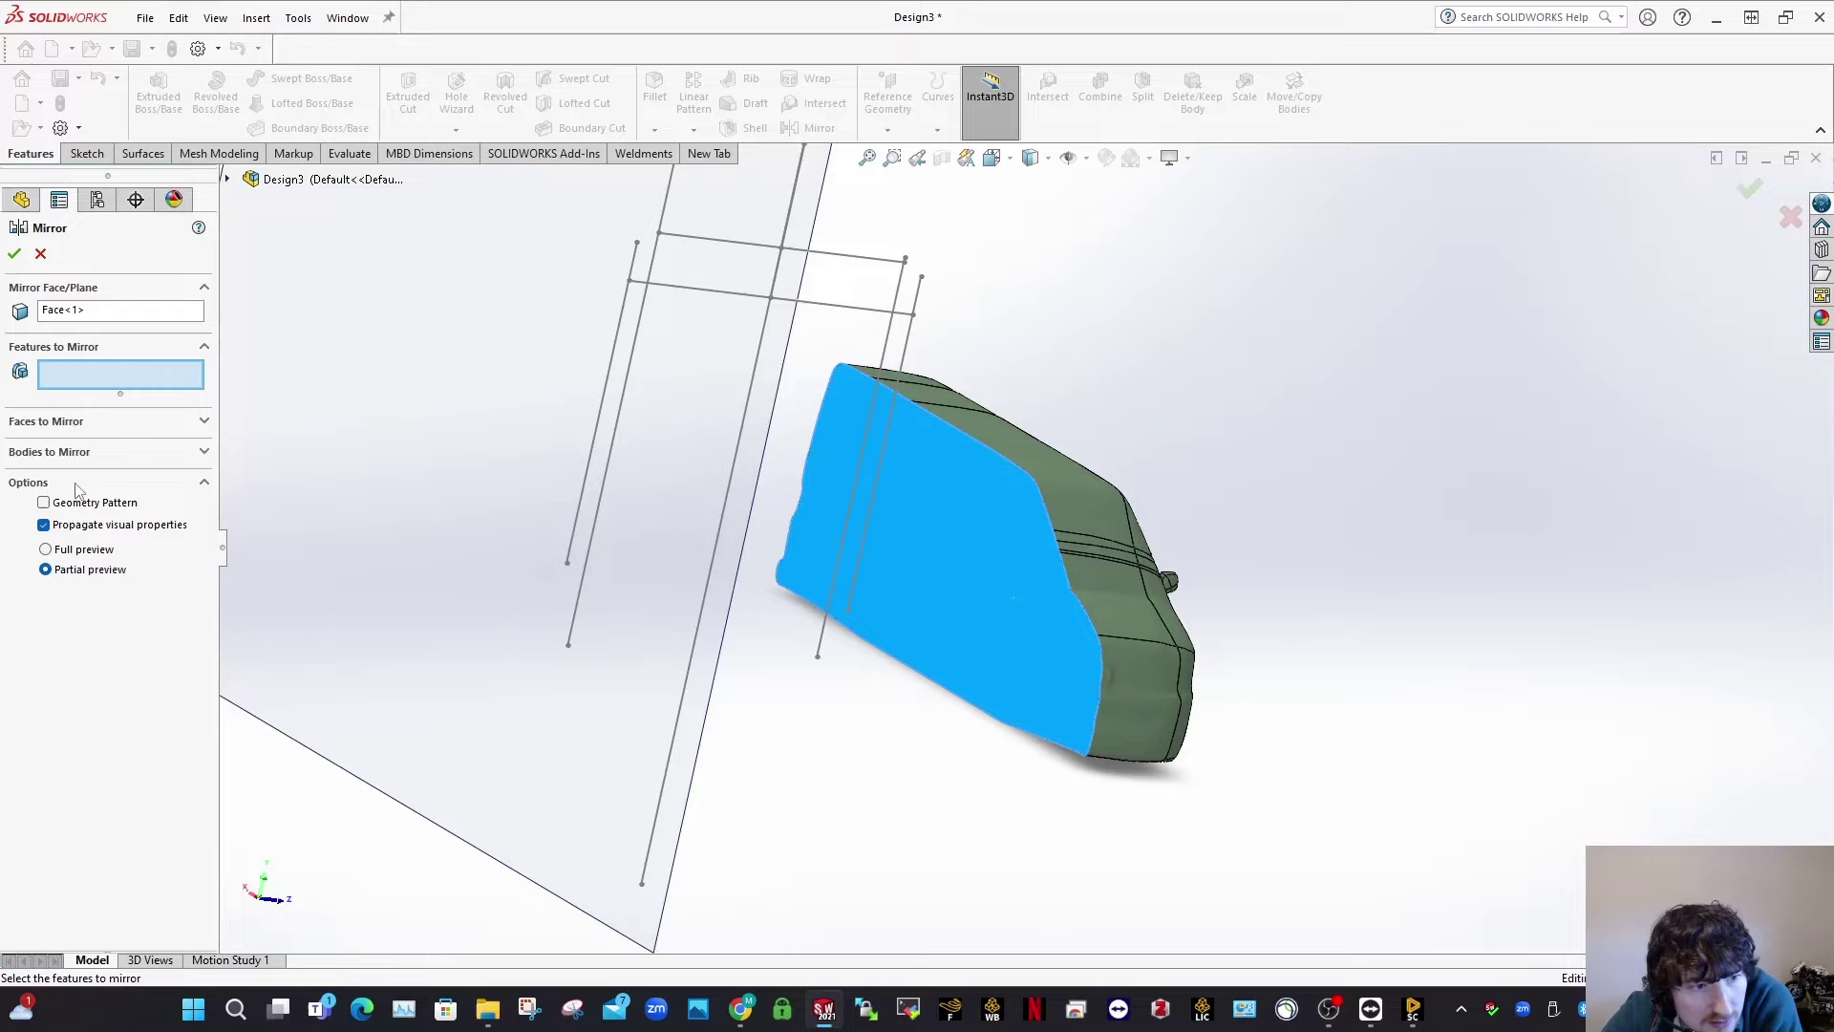
click(86, 457)
click(1058, 552)
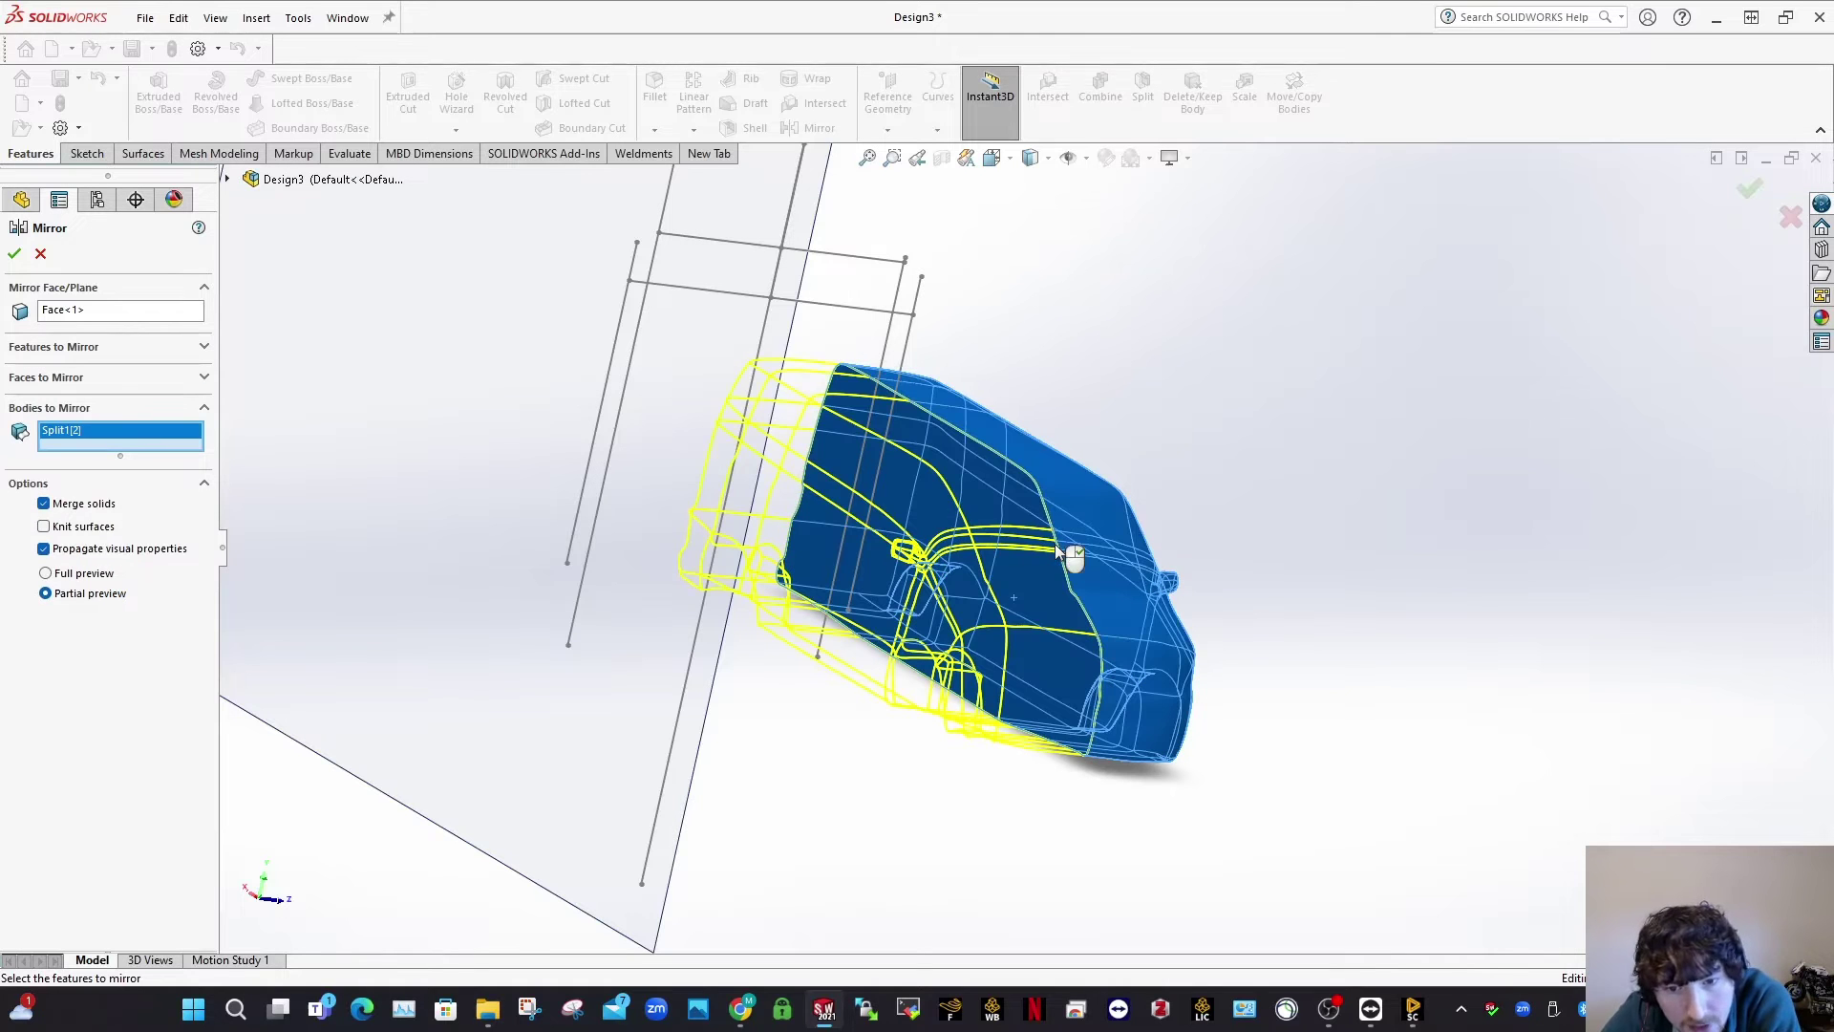
key(Return)
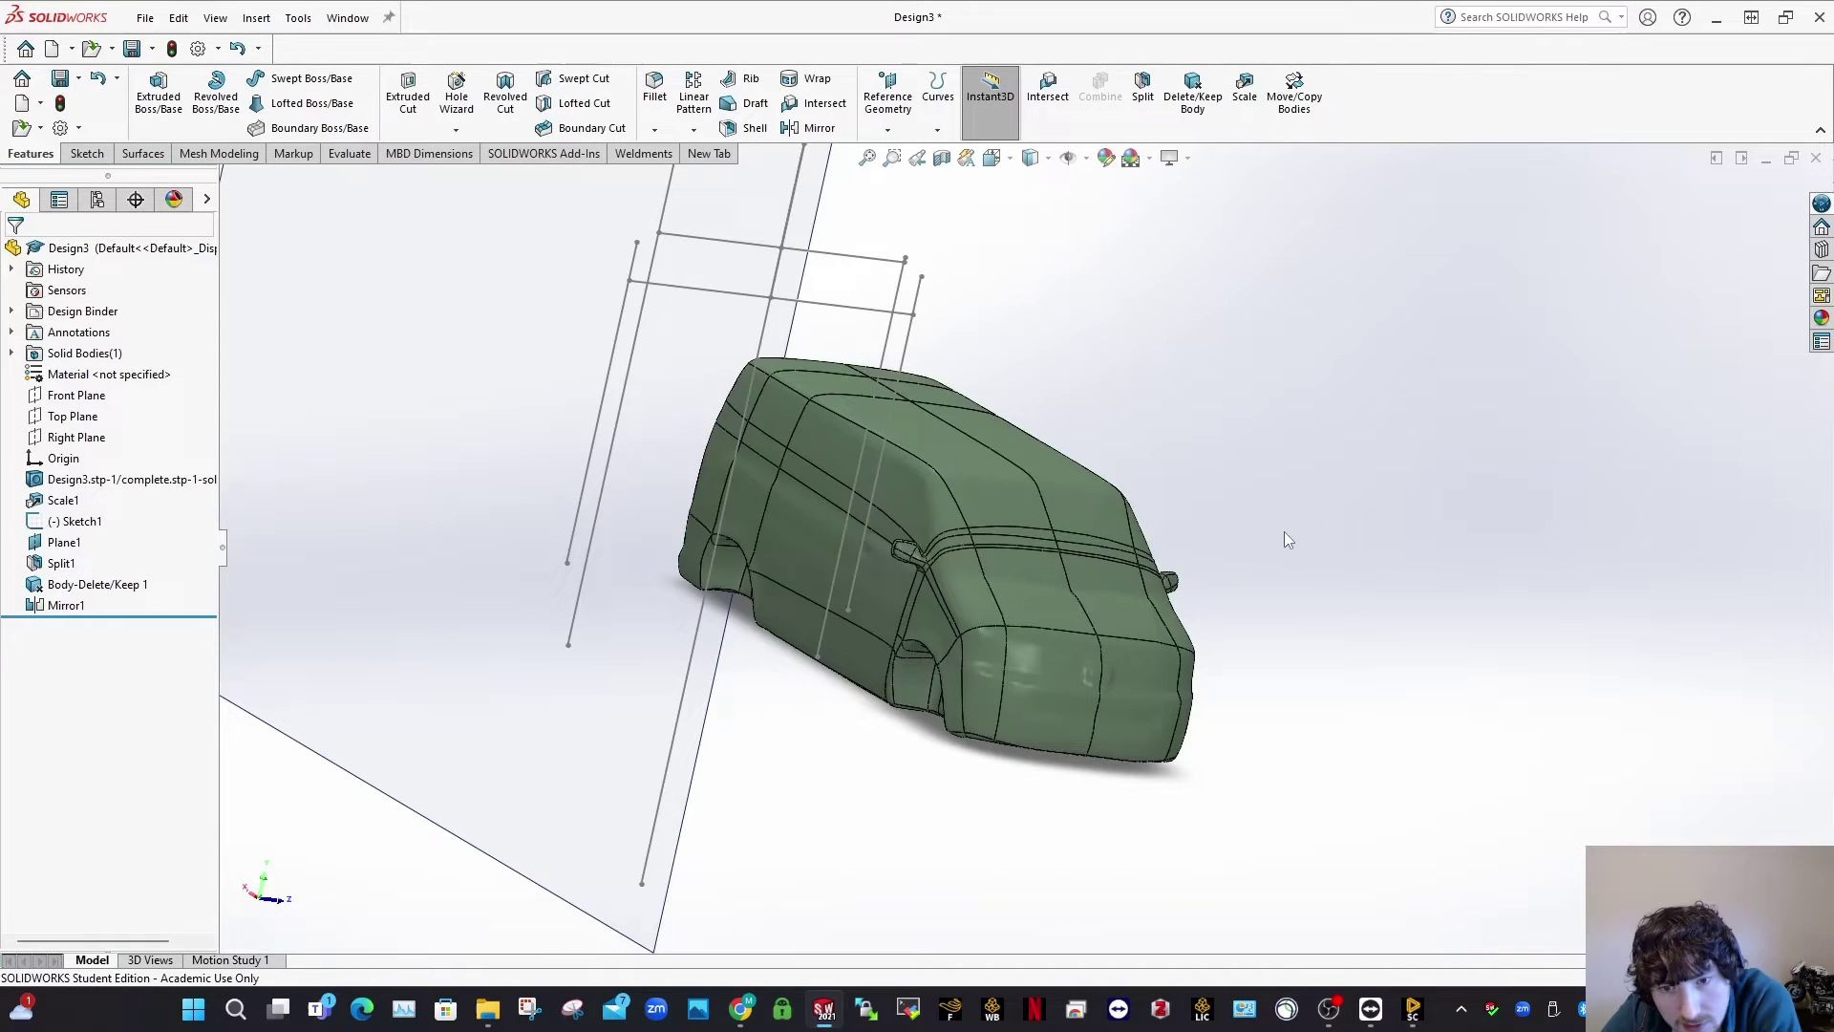
Step: Examine the centre seam of the mirrored van body across the roof, windscreen and bonnet
scroll(1051, 507, down, 5)
scroll(1059, 459, down, 2)
middle_drag(1074, 449, 983, 430)
scroll(989, 435, up, 1)
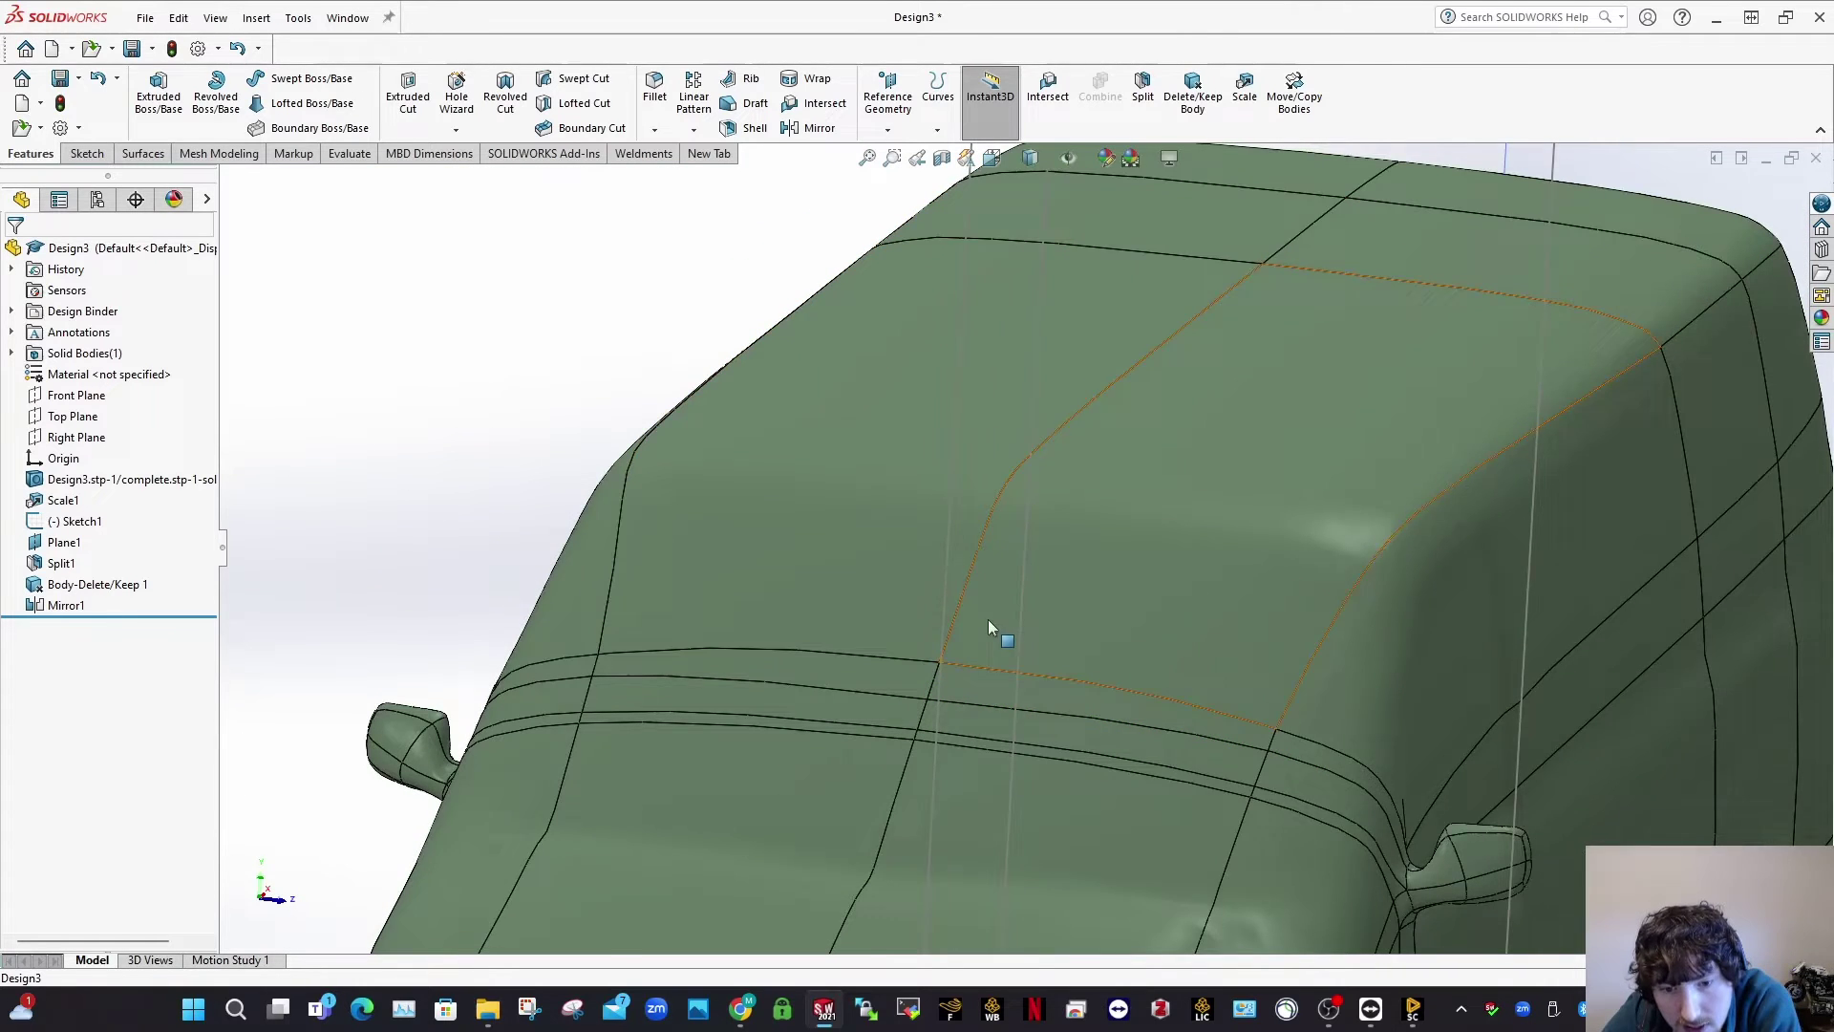
scroll(994, 779, up, 5)
scroll(995, 779, up, 4)
scroll(1000, 651, down, 2)
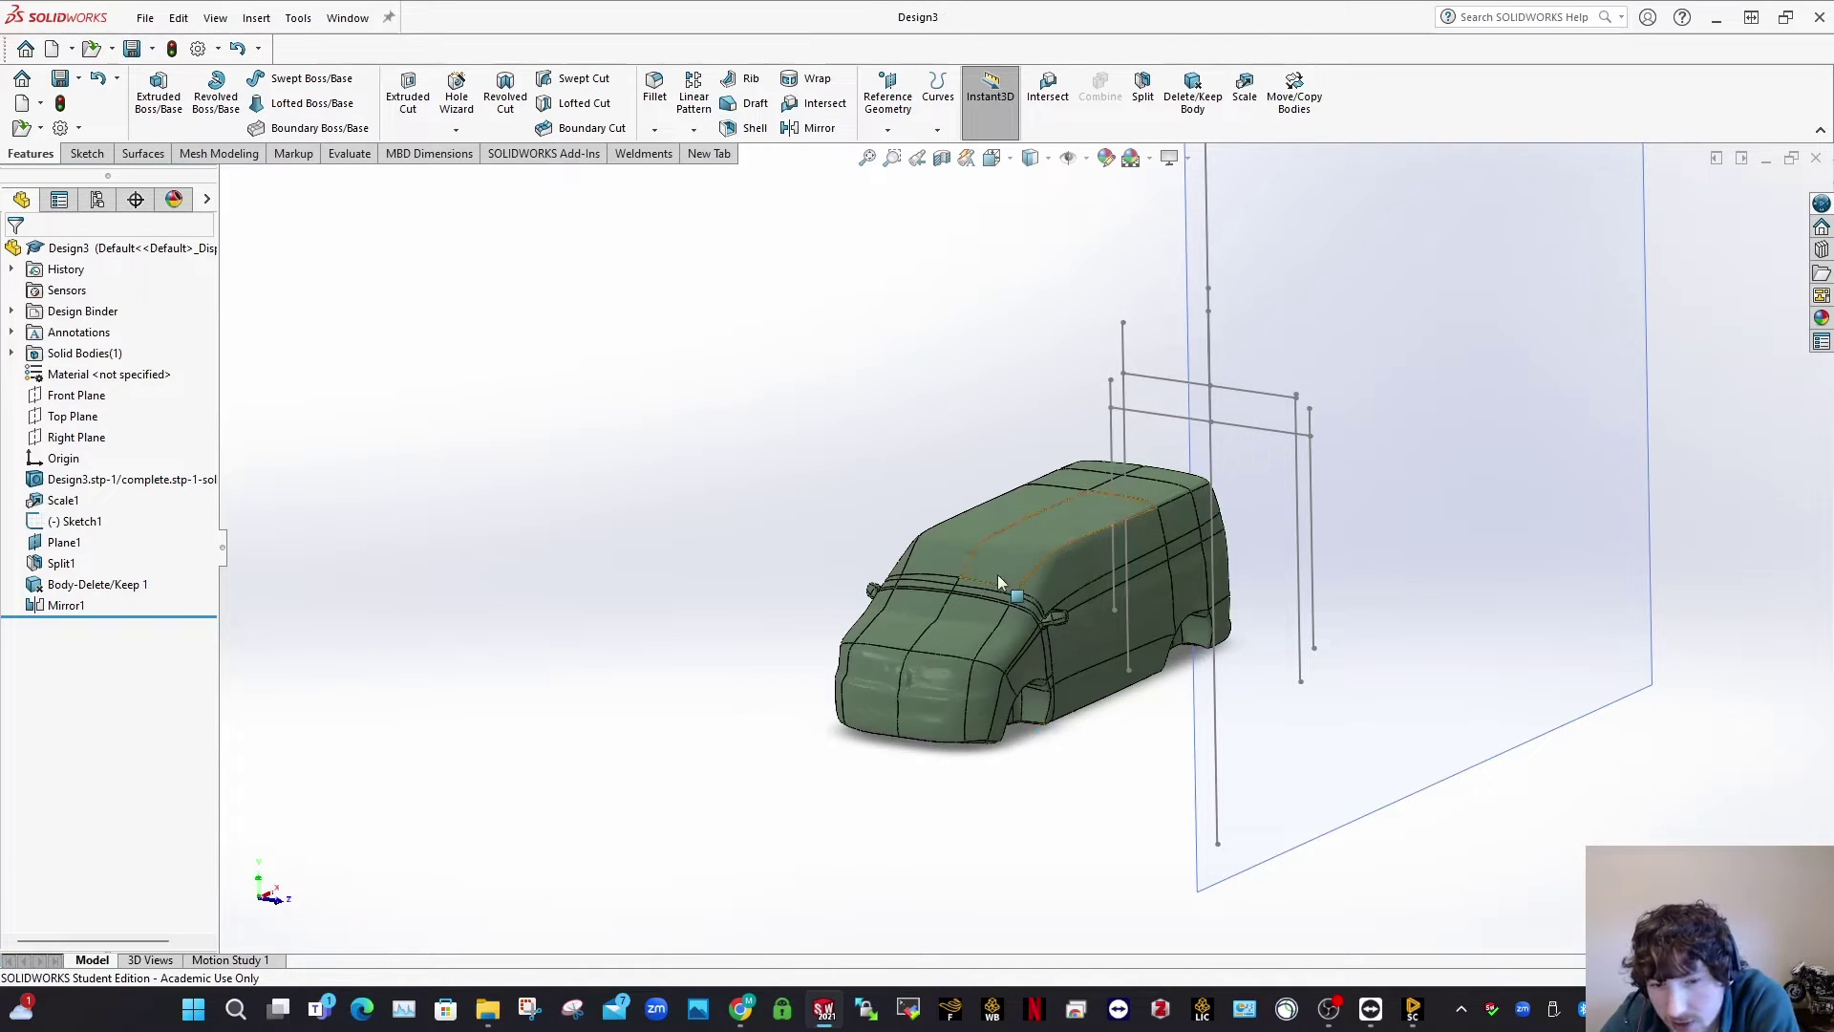
mouse_move(997, 575)
middle_down()
mouse_move(1078, 565)
mouse_move(988, 563)
middle_up()
scroll(987, 562, down, 3)
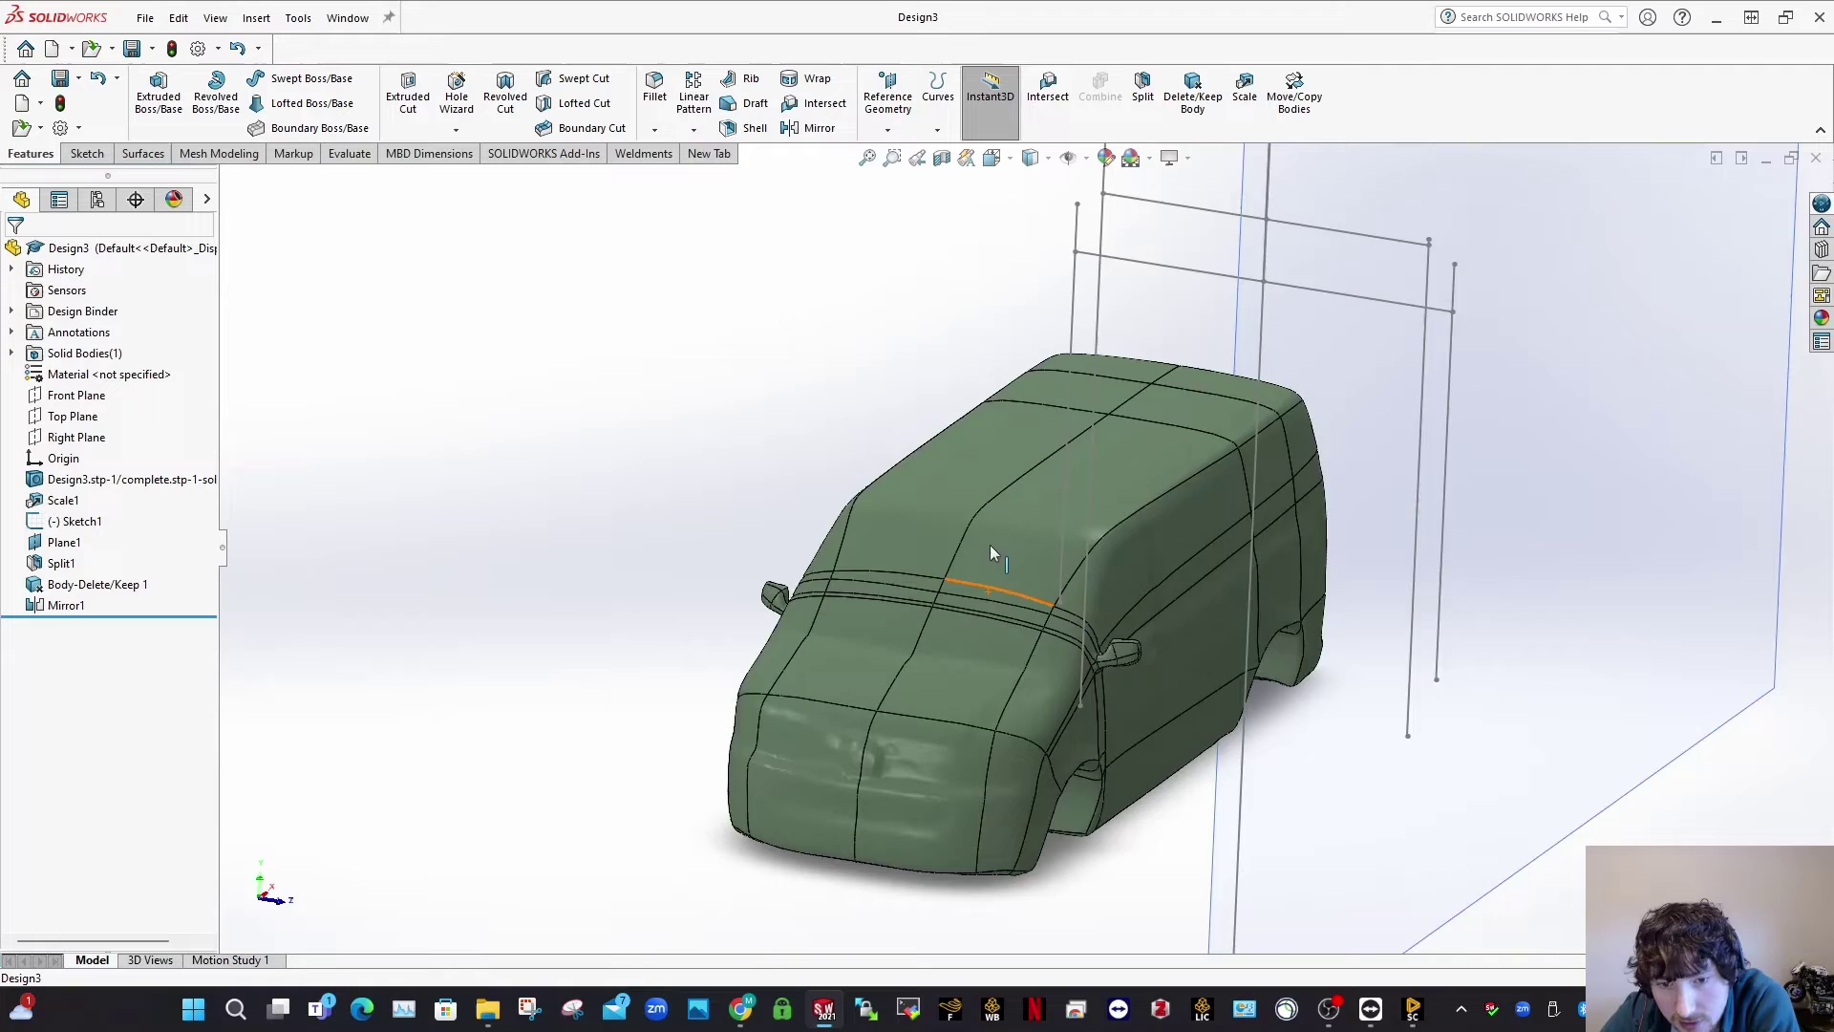
scroll(989, 545, up, 5)
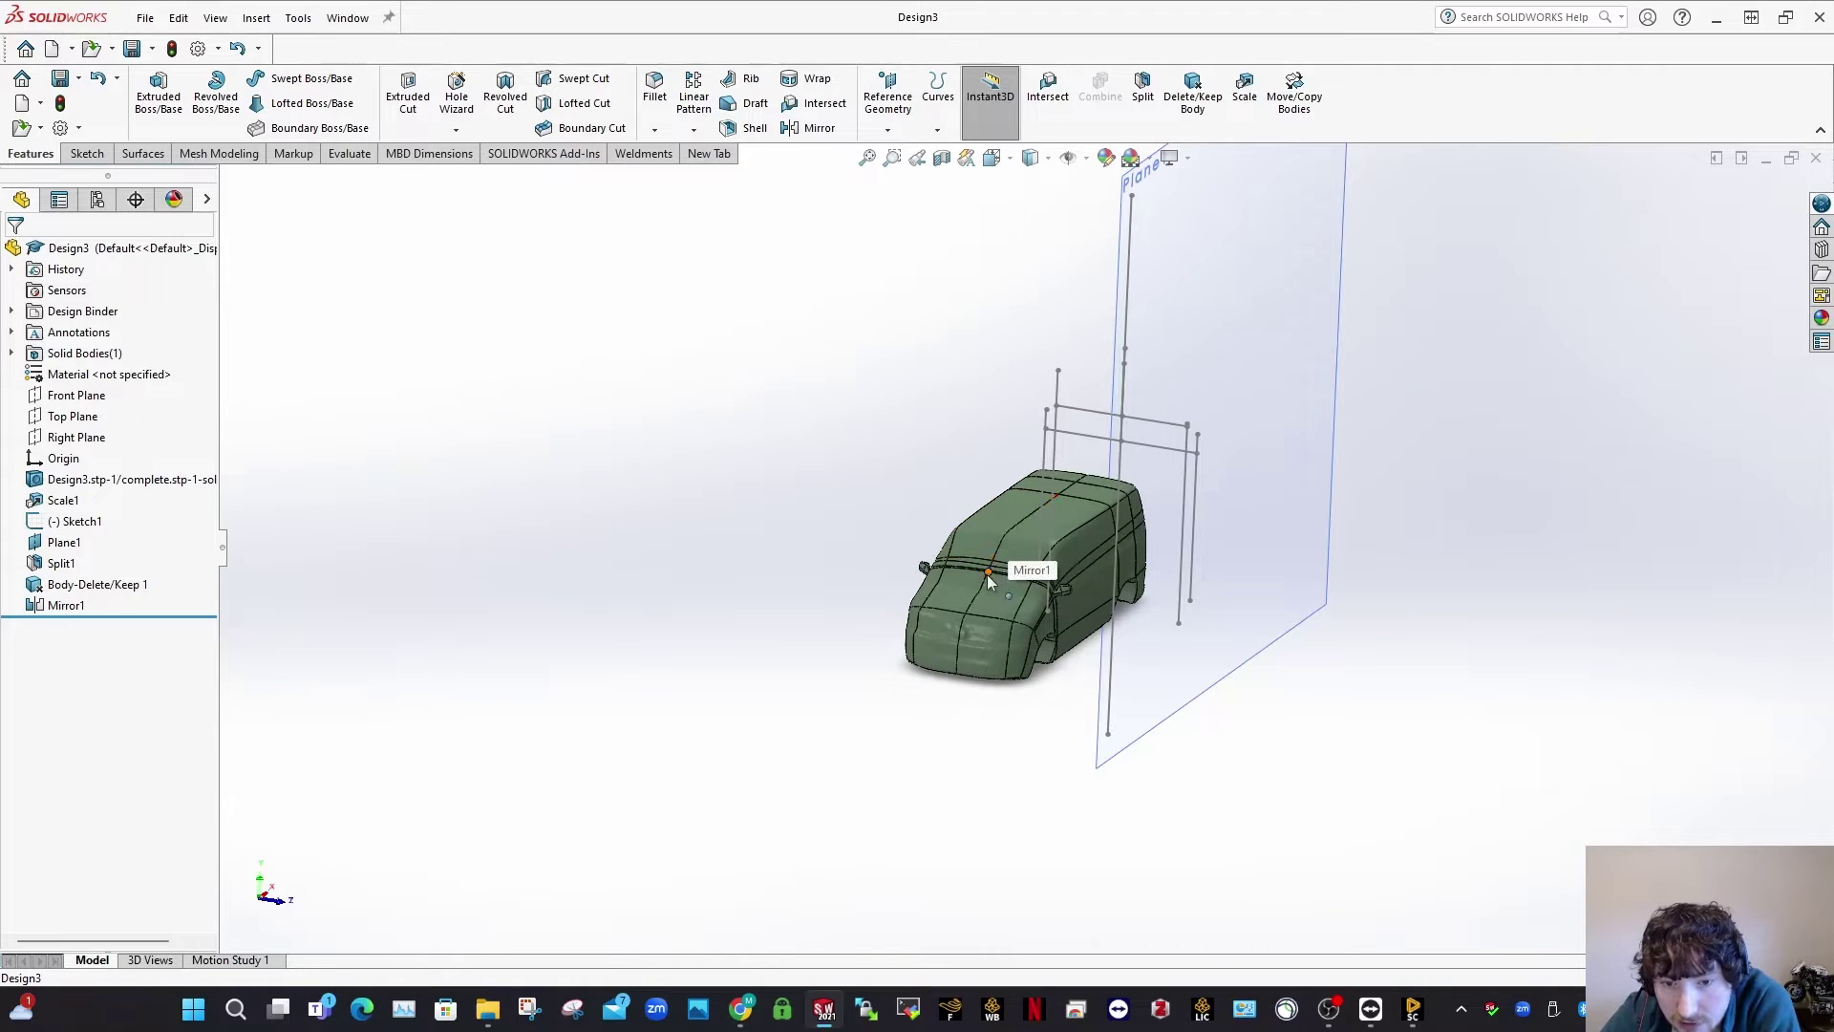
scroll(1021, 526, down, 5)
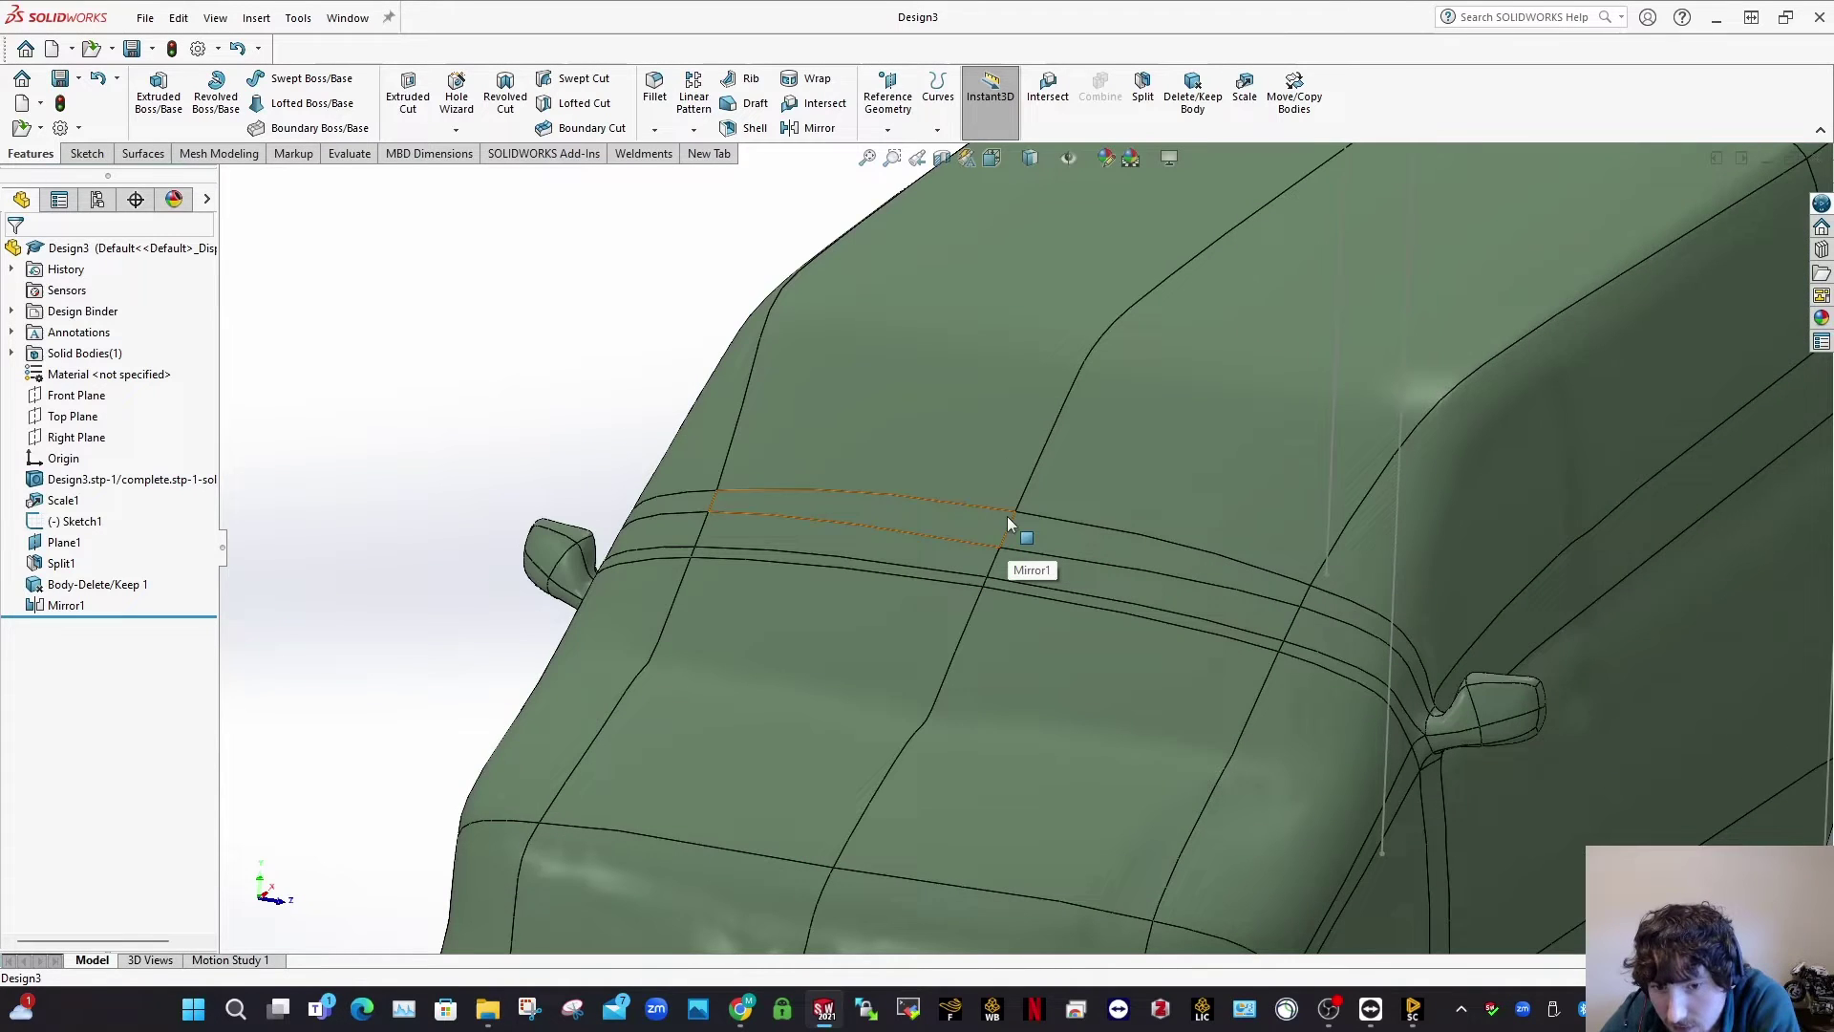
scroll(1008, 526, up, 6)
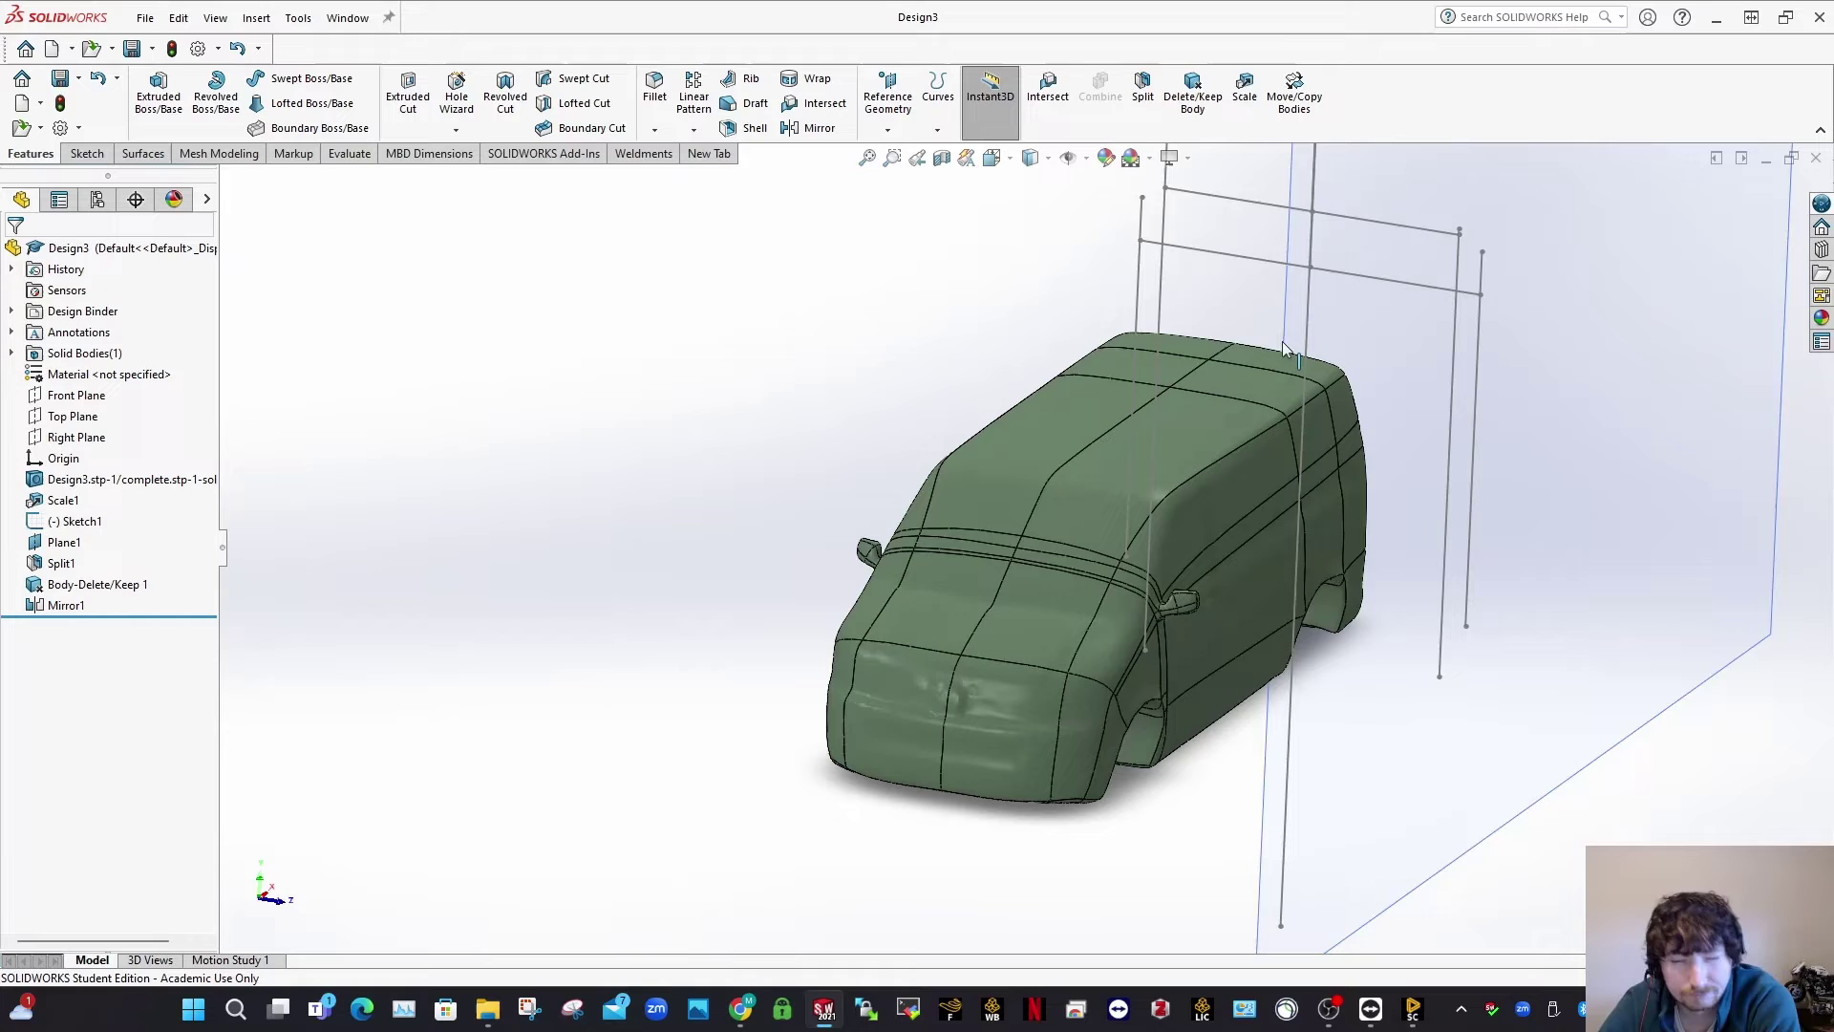
Step: Hide the reference sketch that contains the vertical lines and their connecting midpoint lines
click(1372, 278)
click(1459, 227)
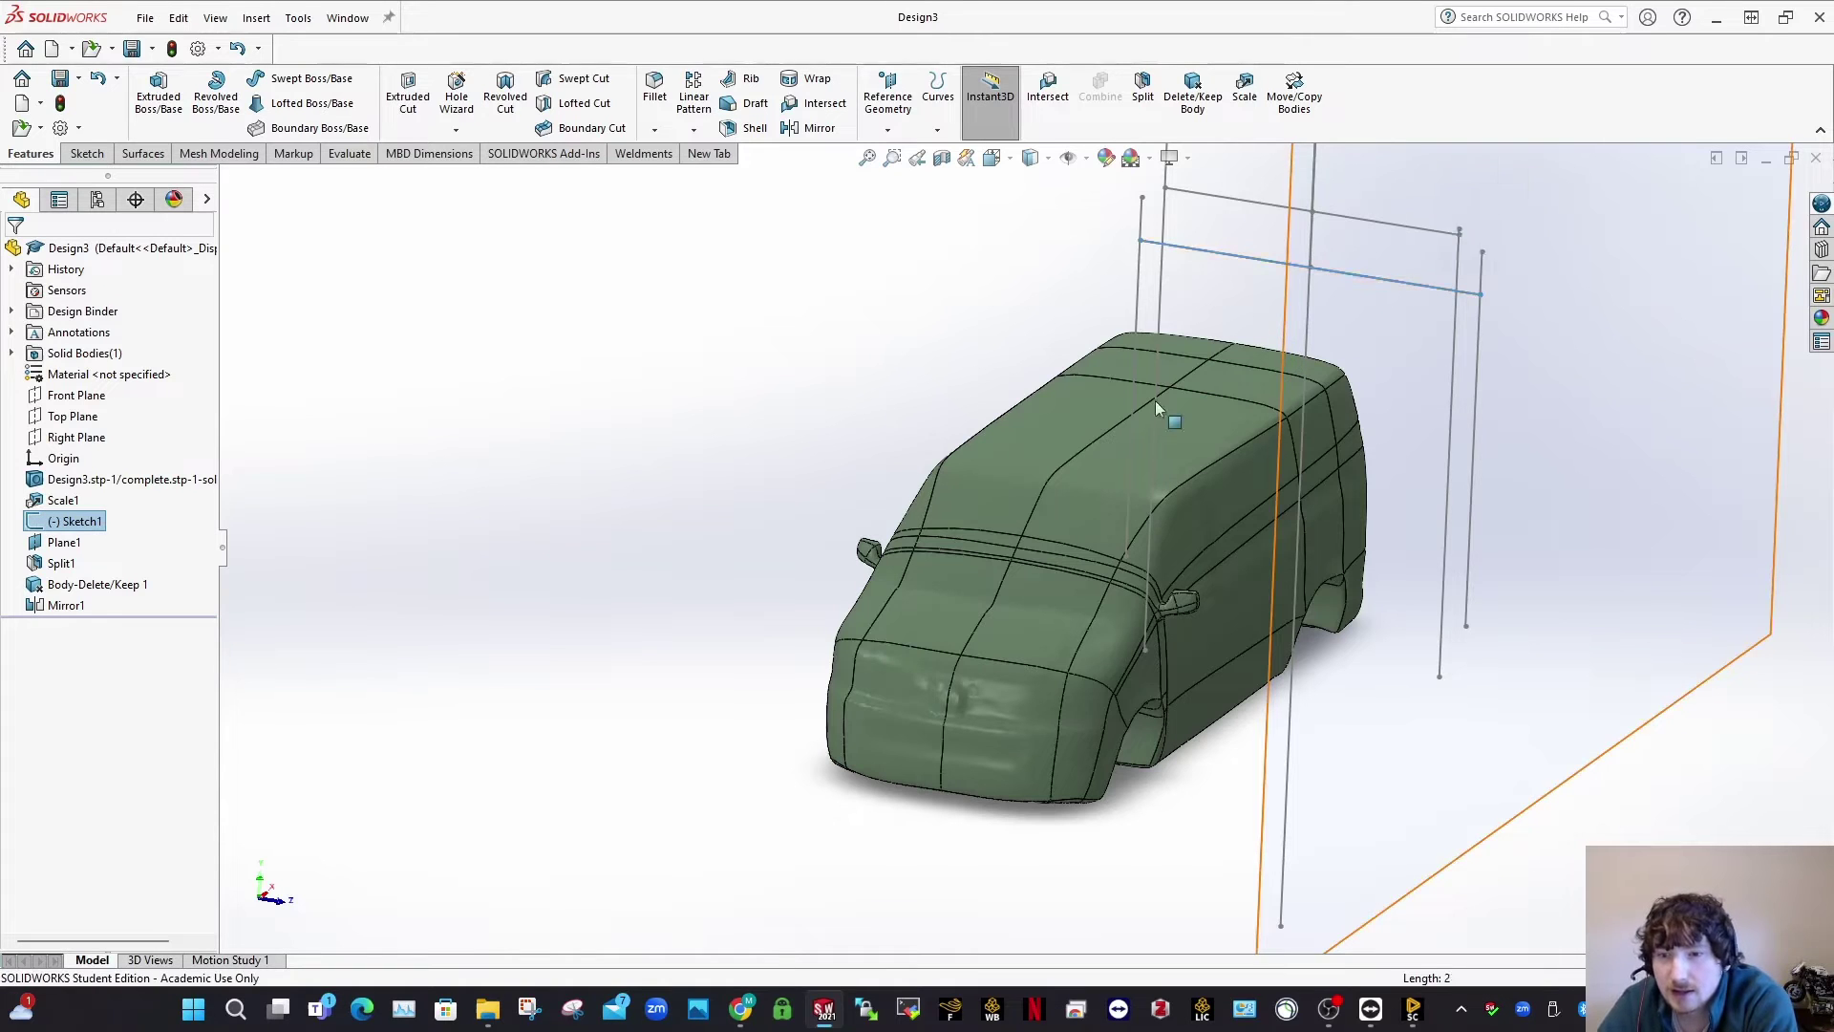
scroll(1208, 526, up, 5)
click(1213, 633)
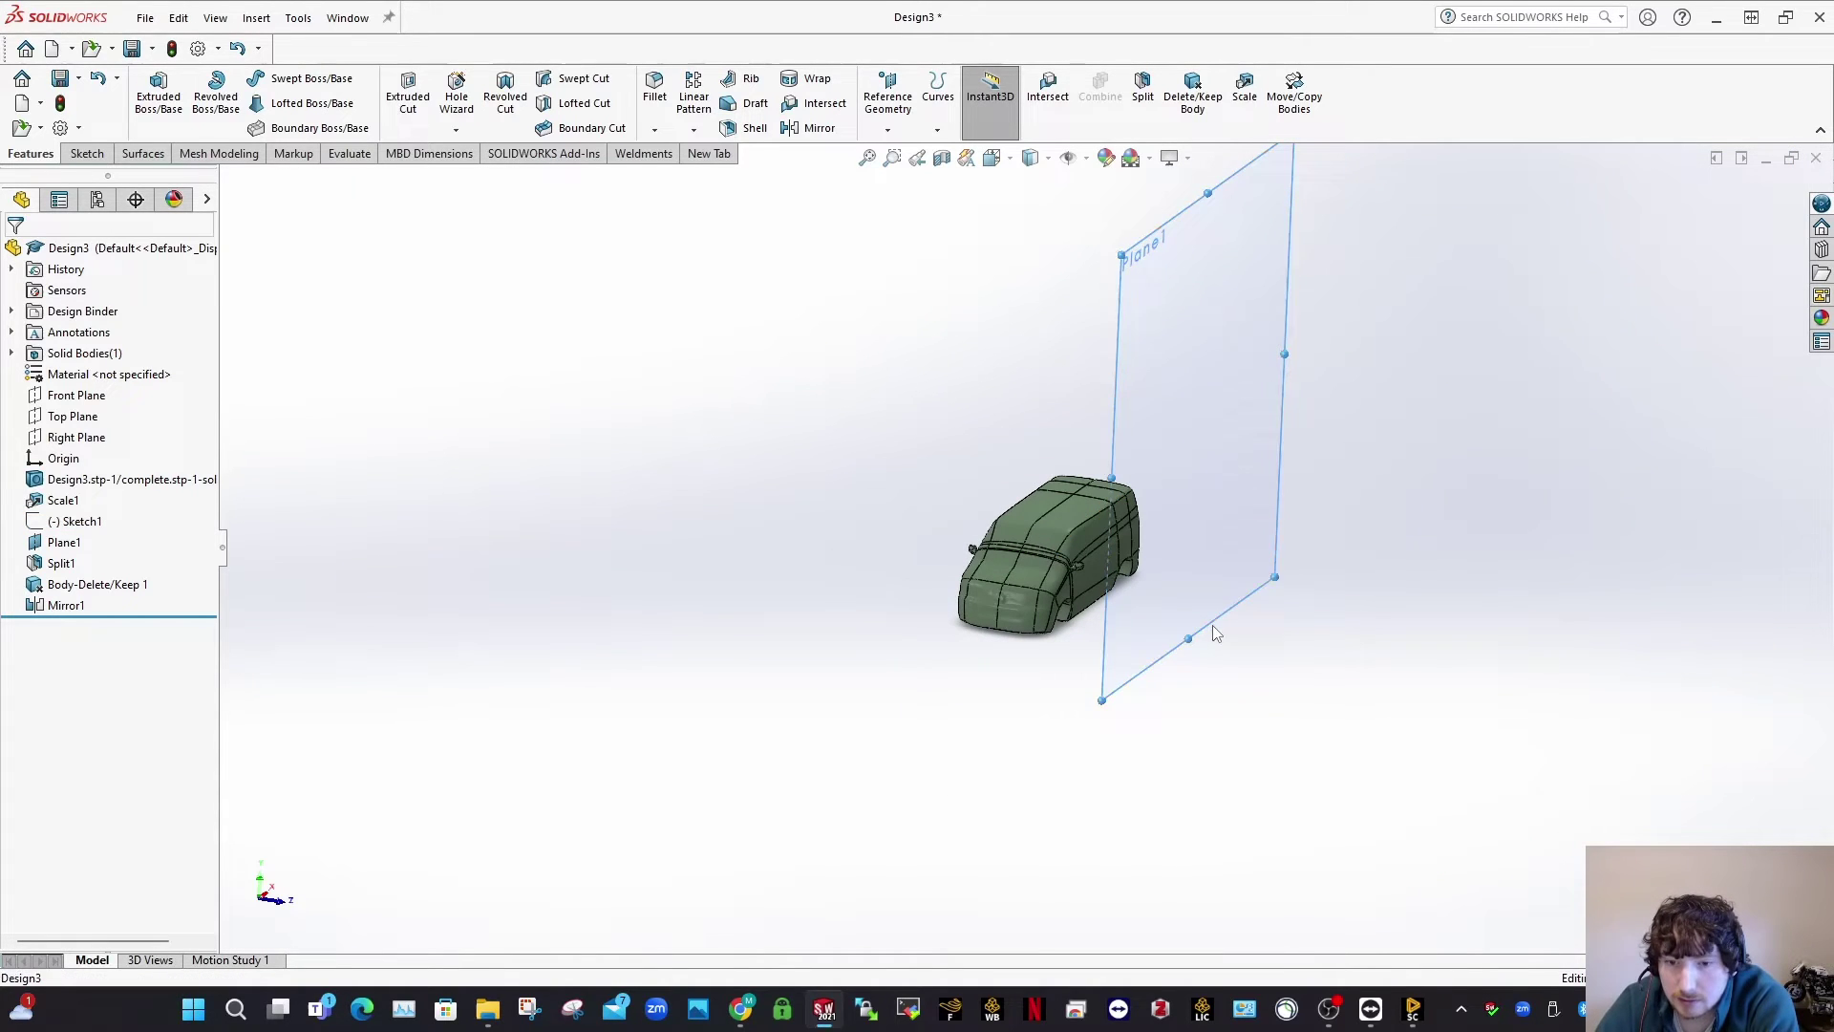
middle_drag(1179, 508, 1137, 463)
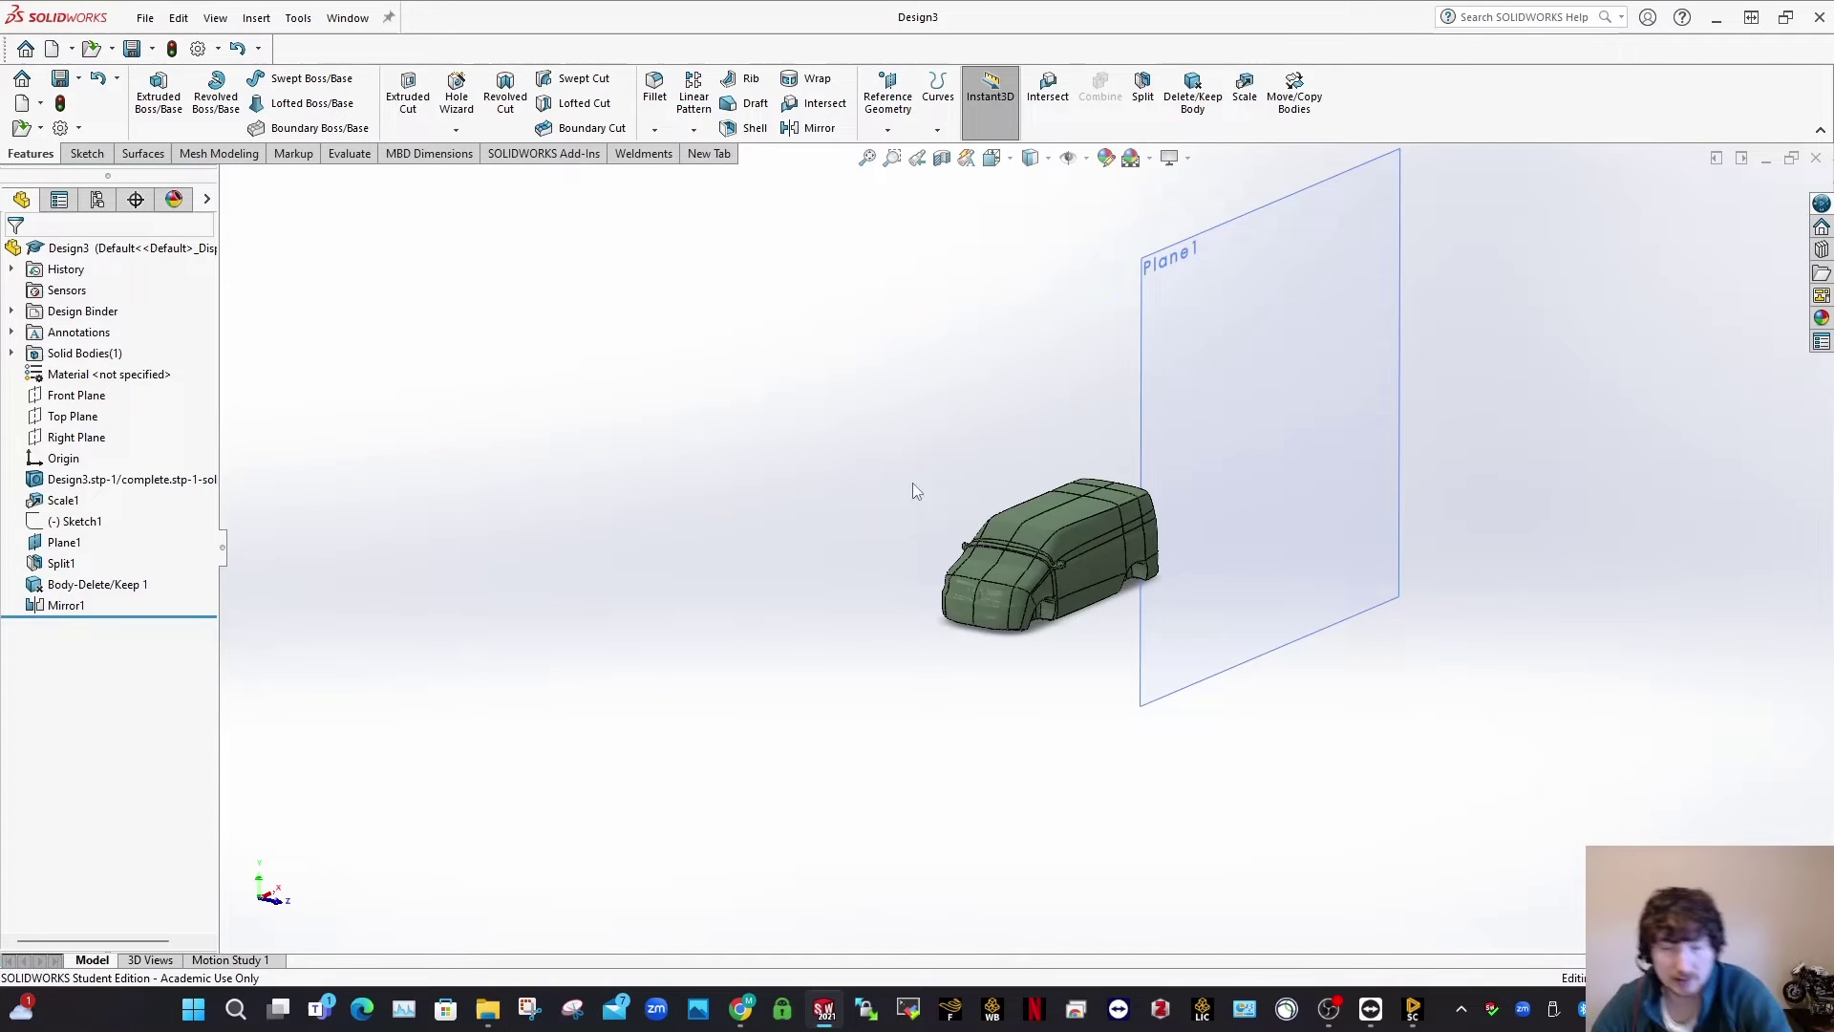
Step: Start a new sketch in the front view and draw a circle about 593 mm in diameter over the front wheel arch
click(87, 154)
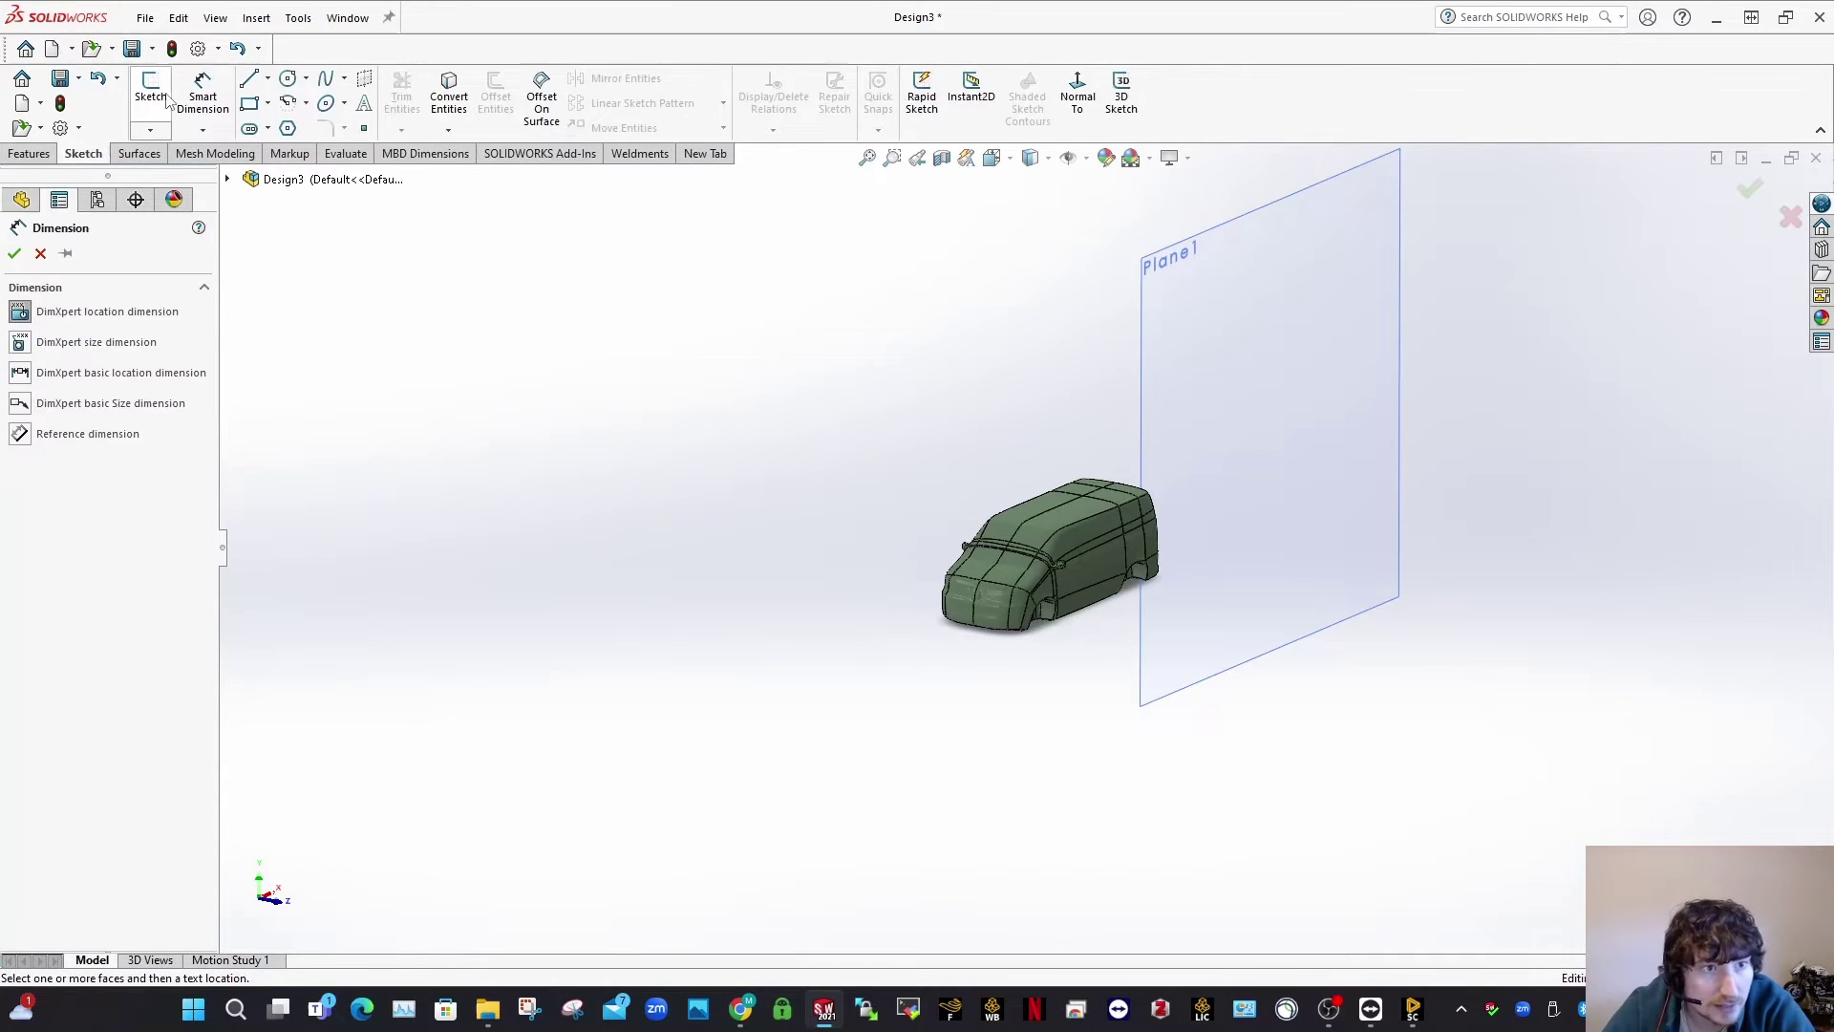
click(150, 88)
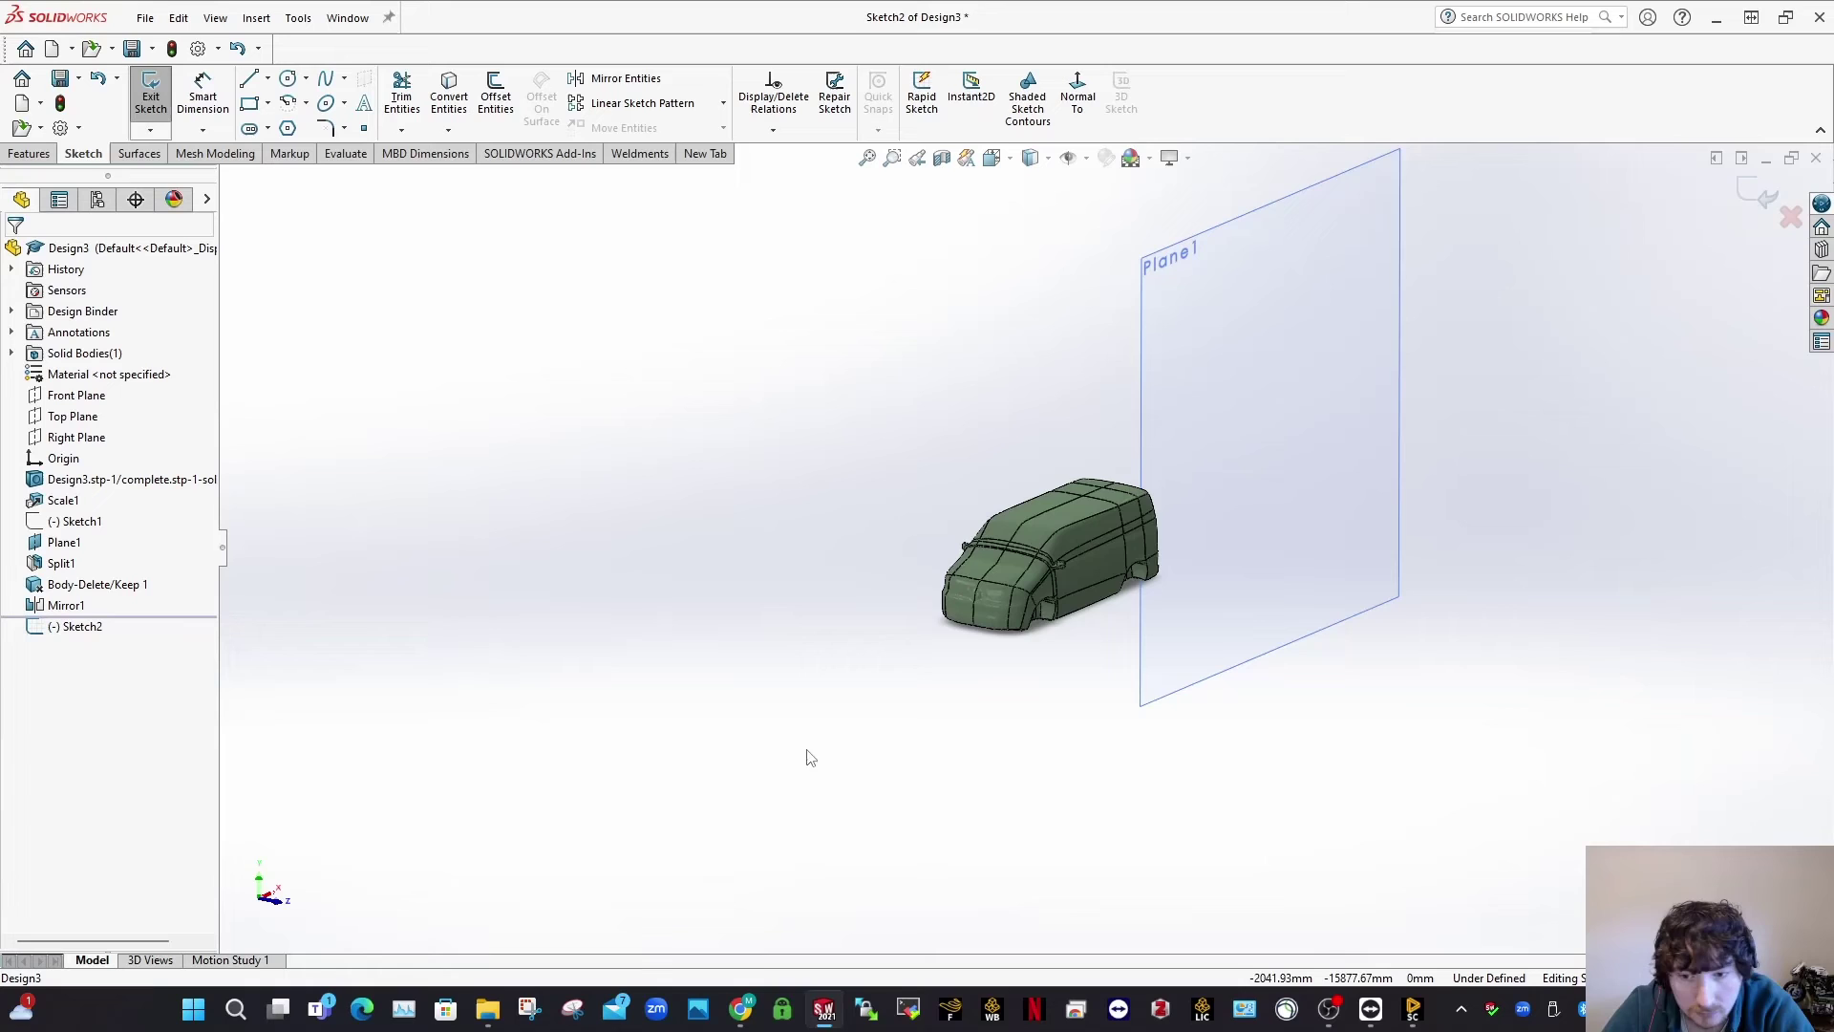
click(276, 901)
right_drag(593, 712, 878, 607)
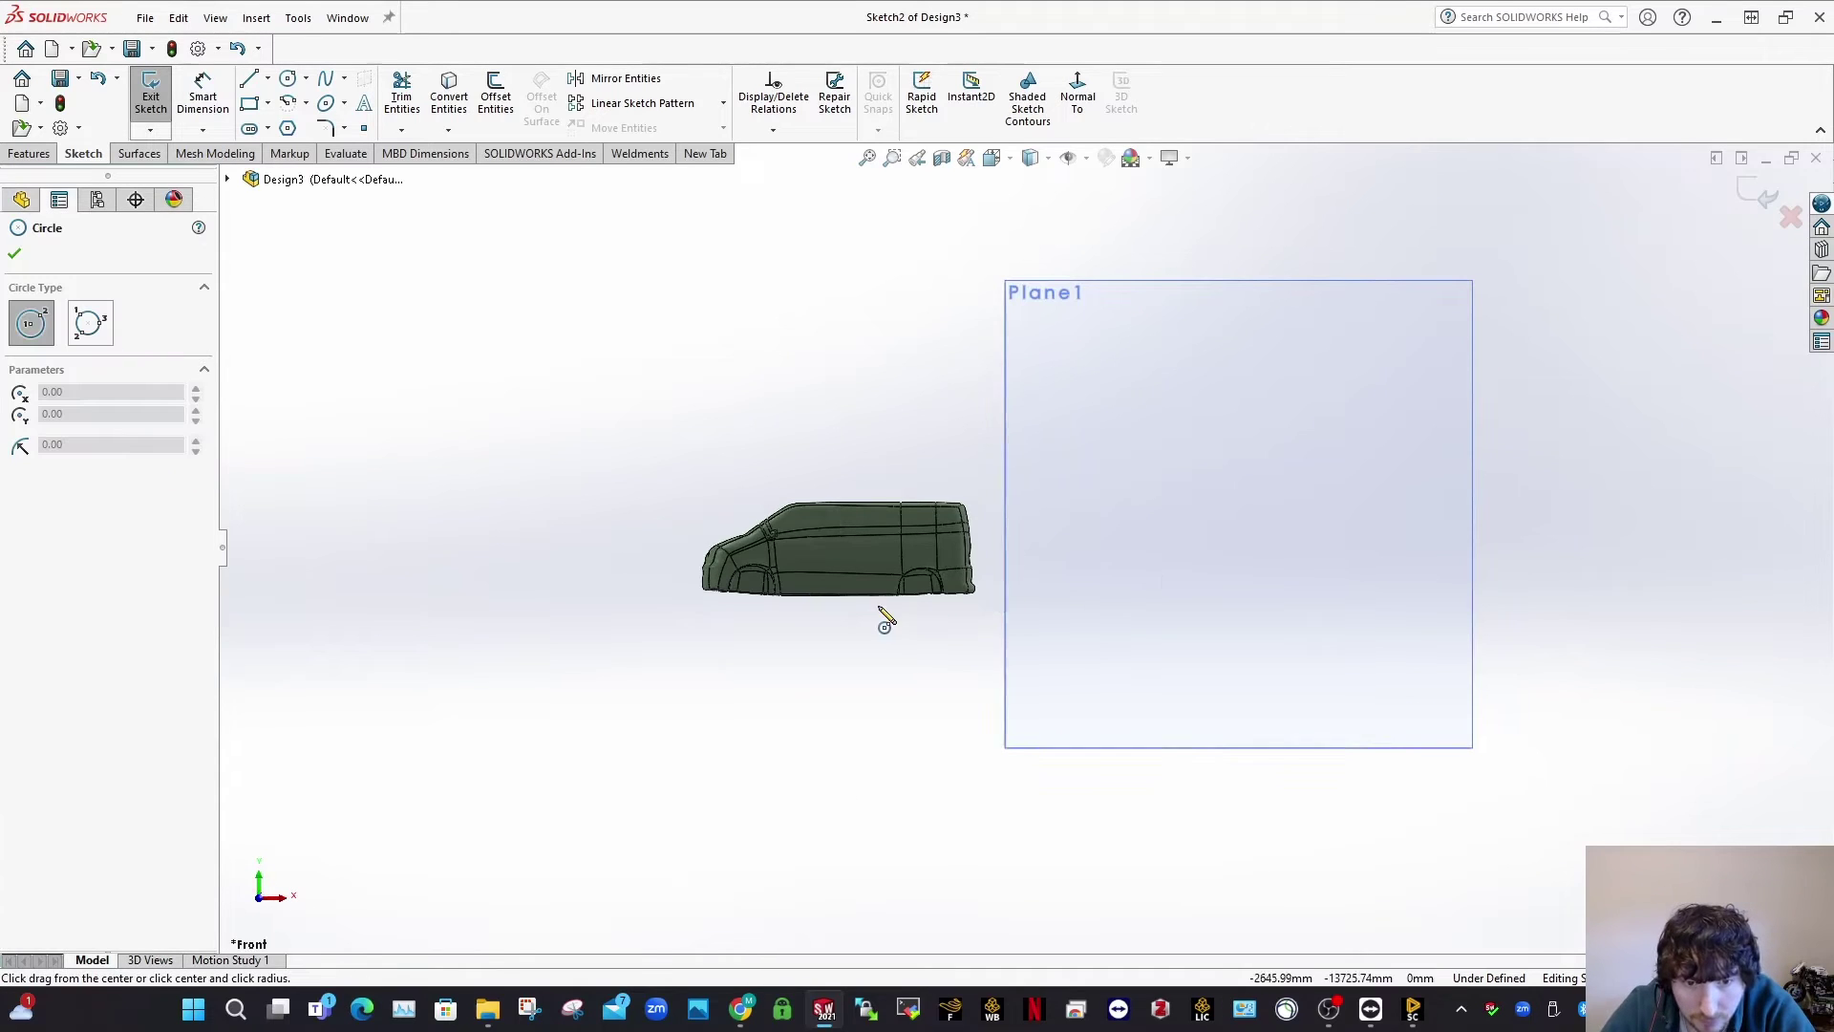
scroll(764, 554, down, 5)
click(811, 474)
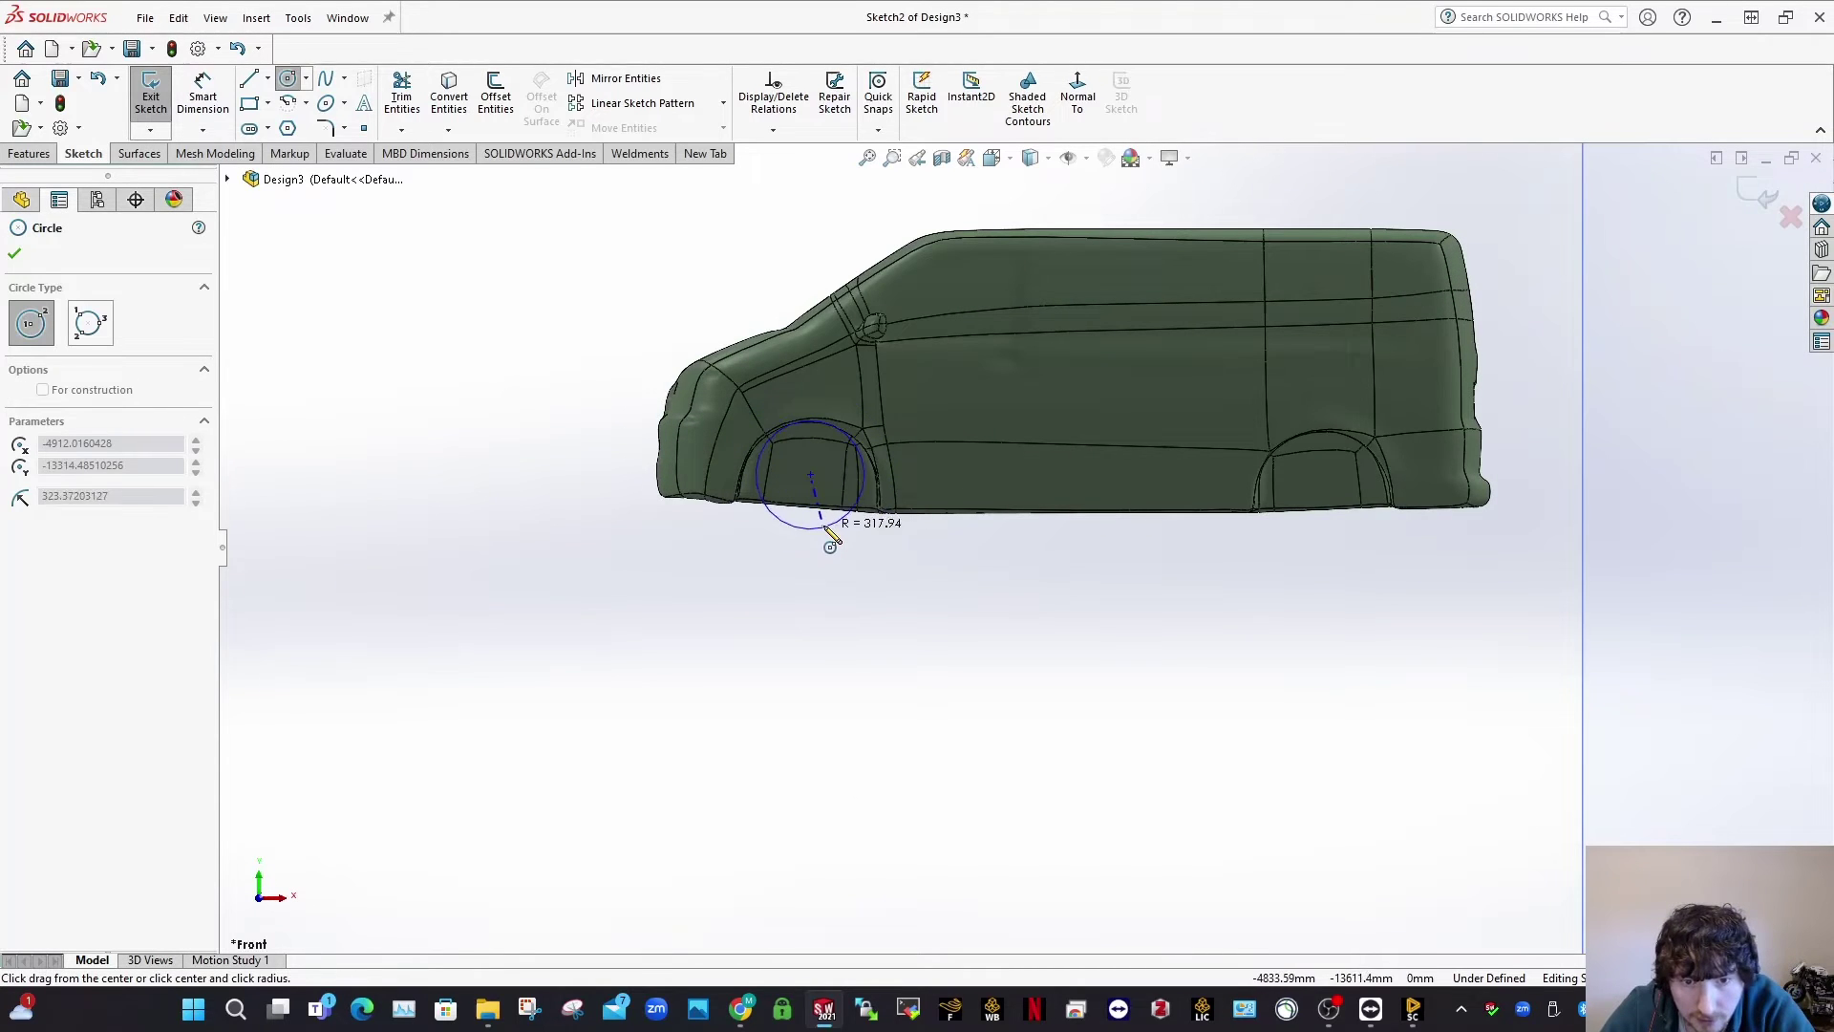
click(823, 523)
key(Escape)
Step: Move the wheel circle slightly lower within the front wheel arch by its centre point
right_drag(946, 807, 912, 550)
scroll(874, 559, down, 4)
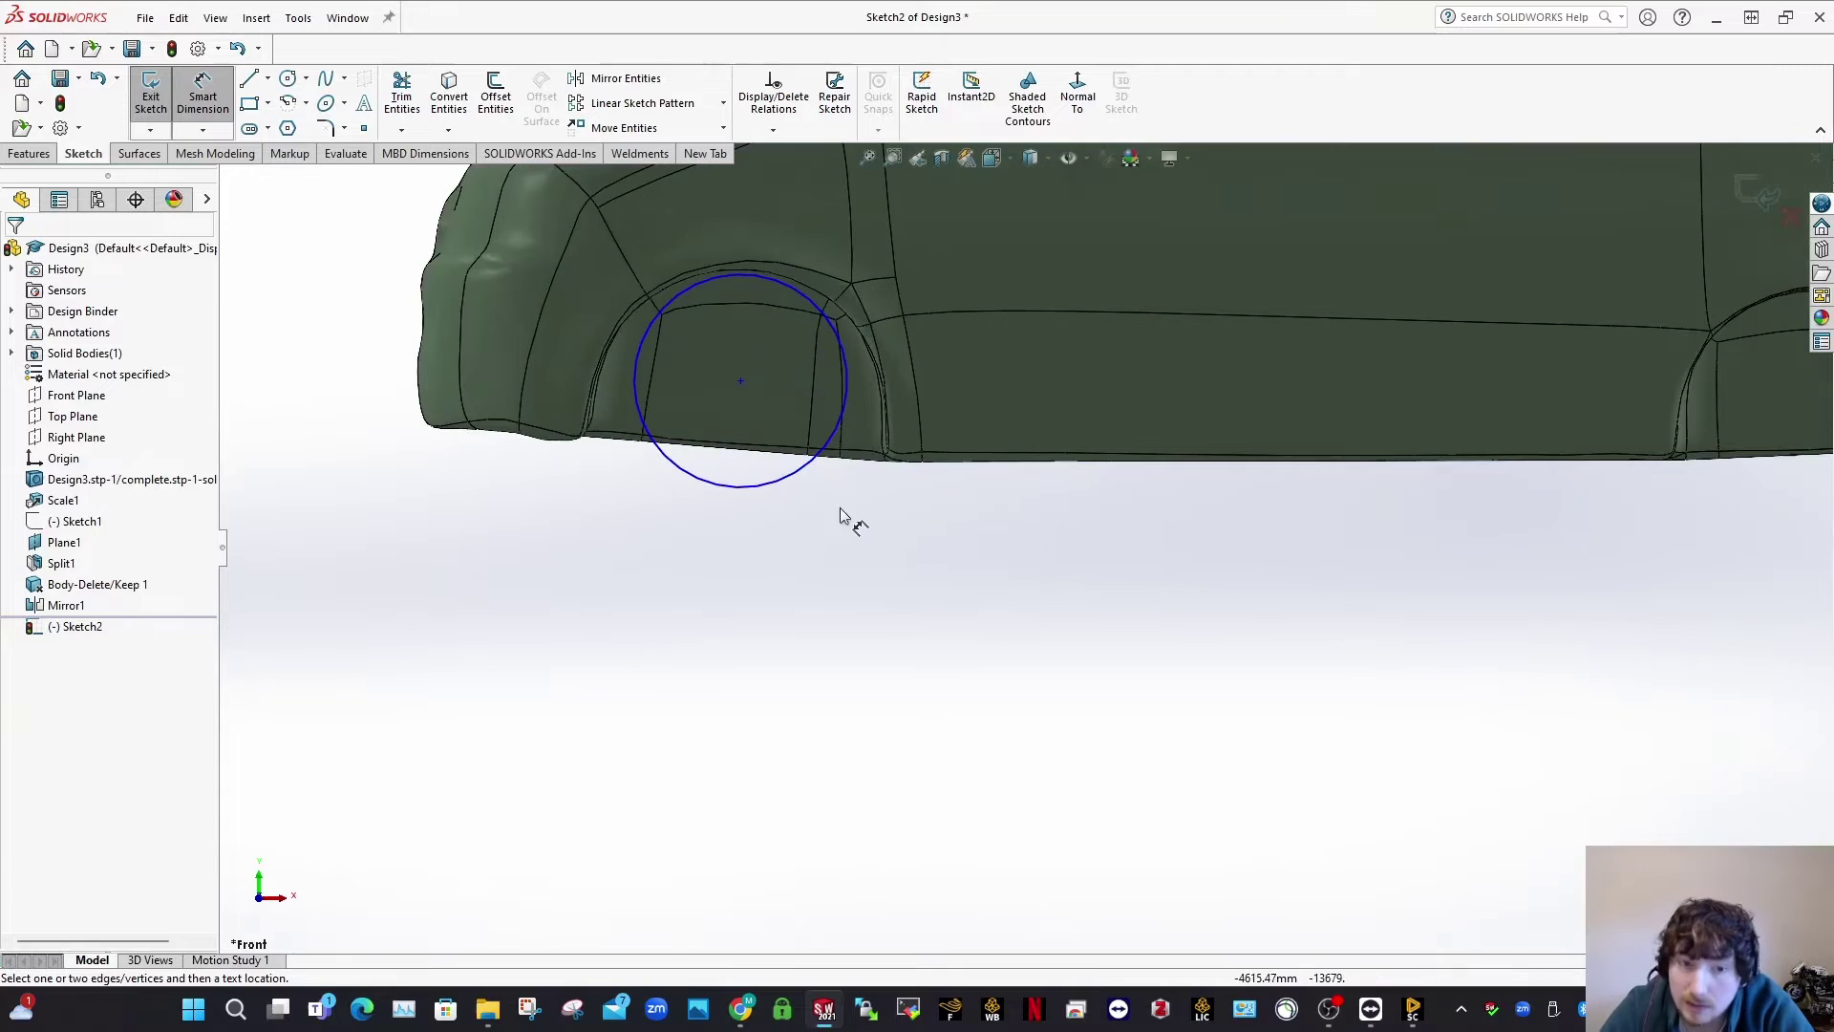
key(Escape)
drag(744, 381, 736, 417)
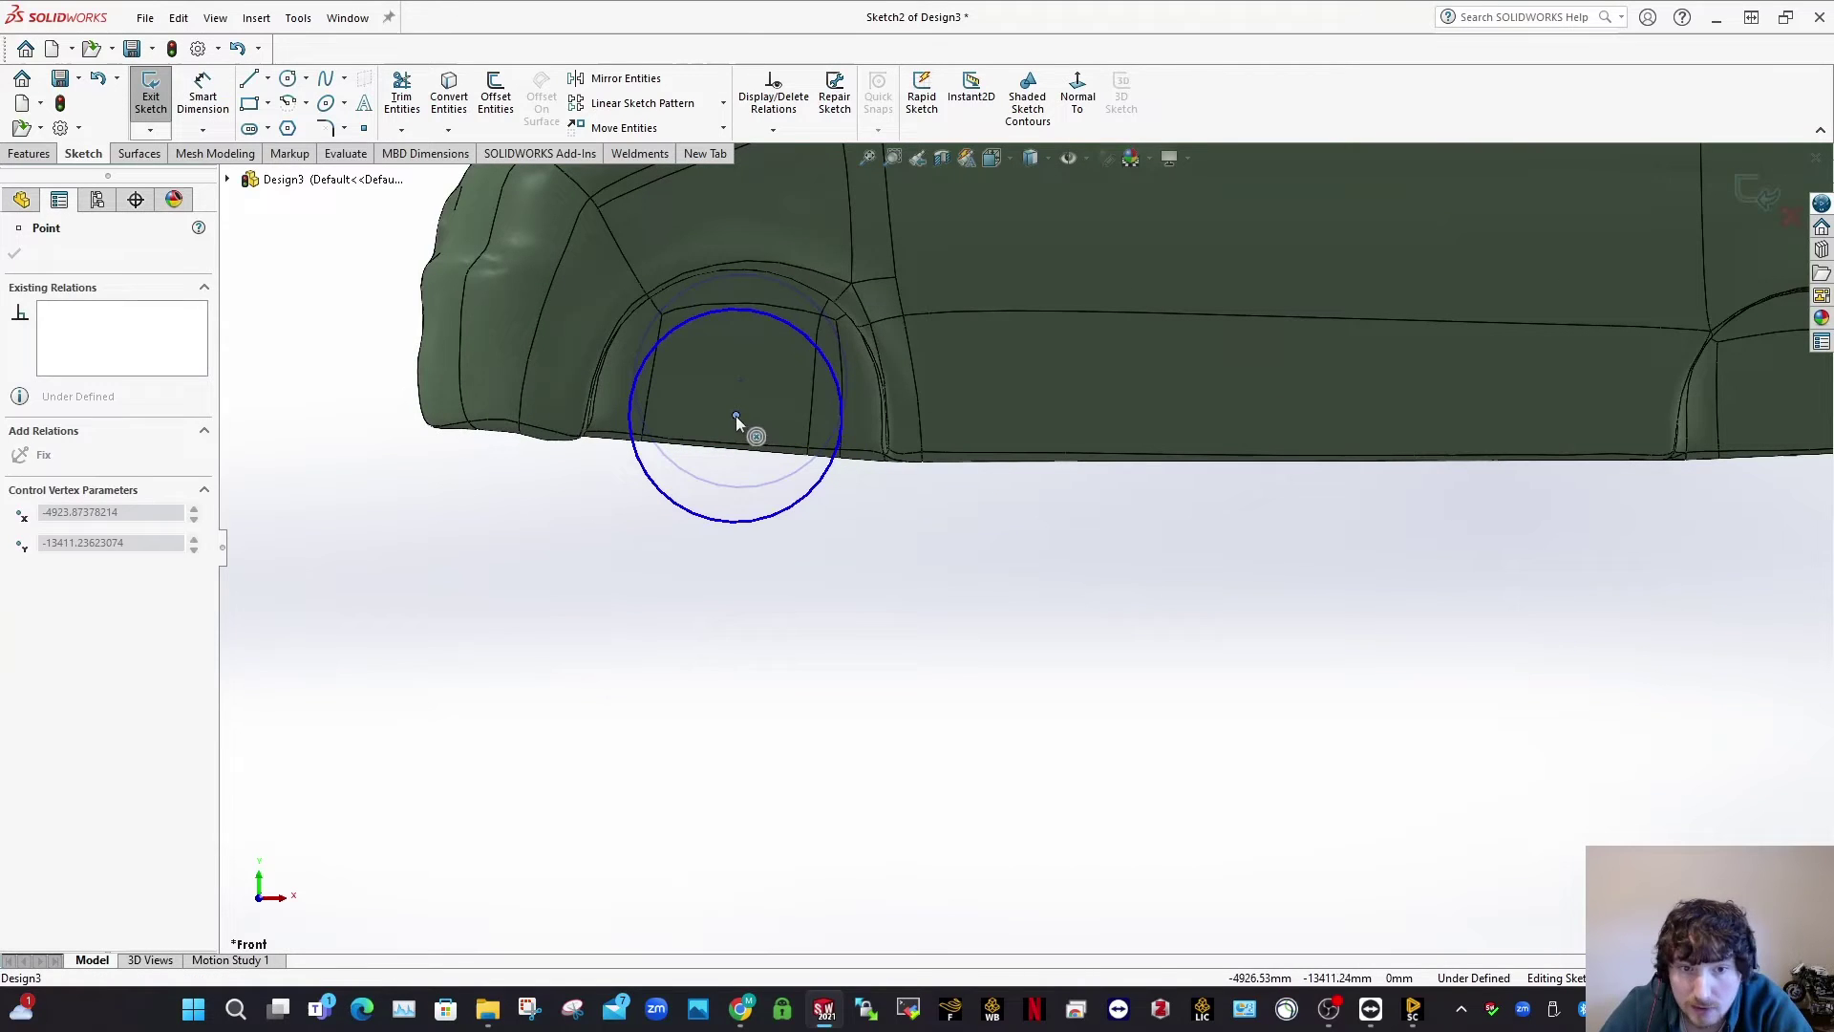
key(Escape)
Step: Dimension the wheel circle's diameter and check its position relative to the van body
key(d)
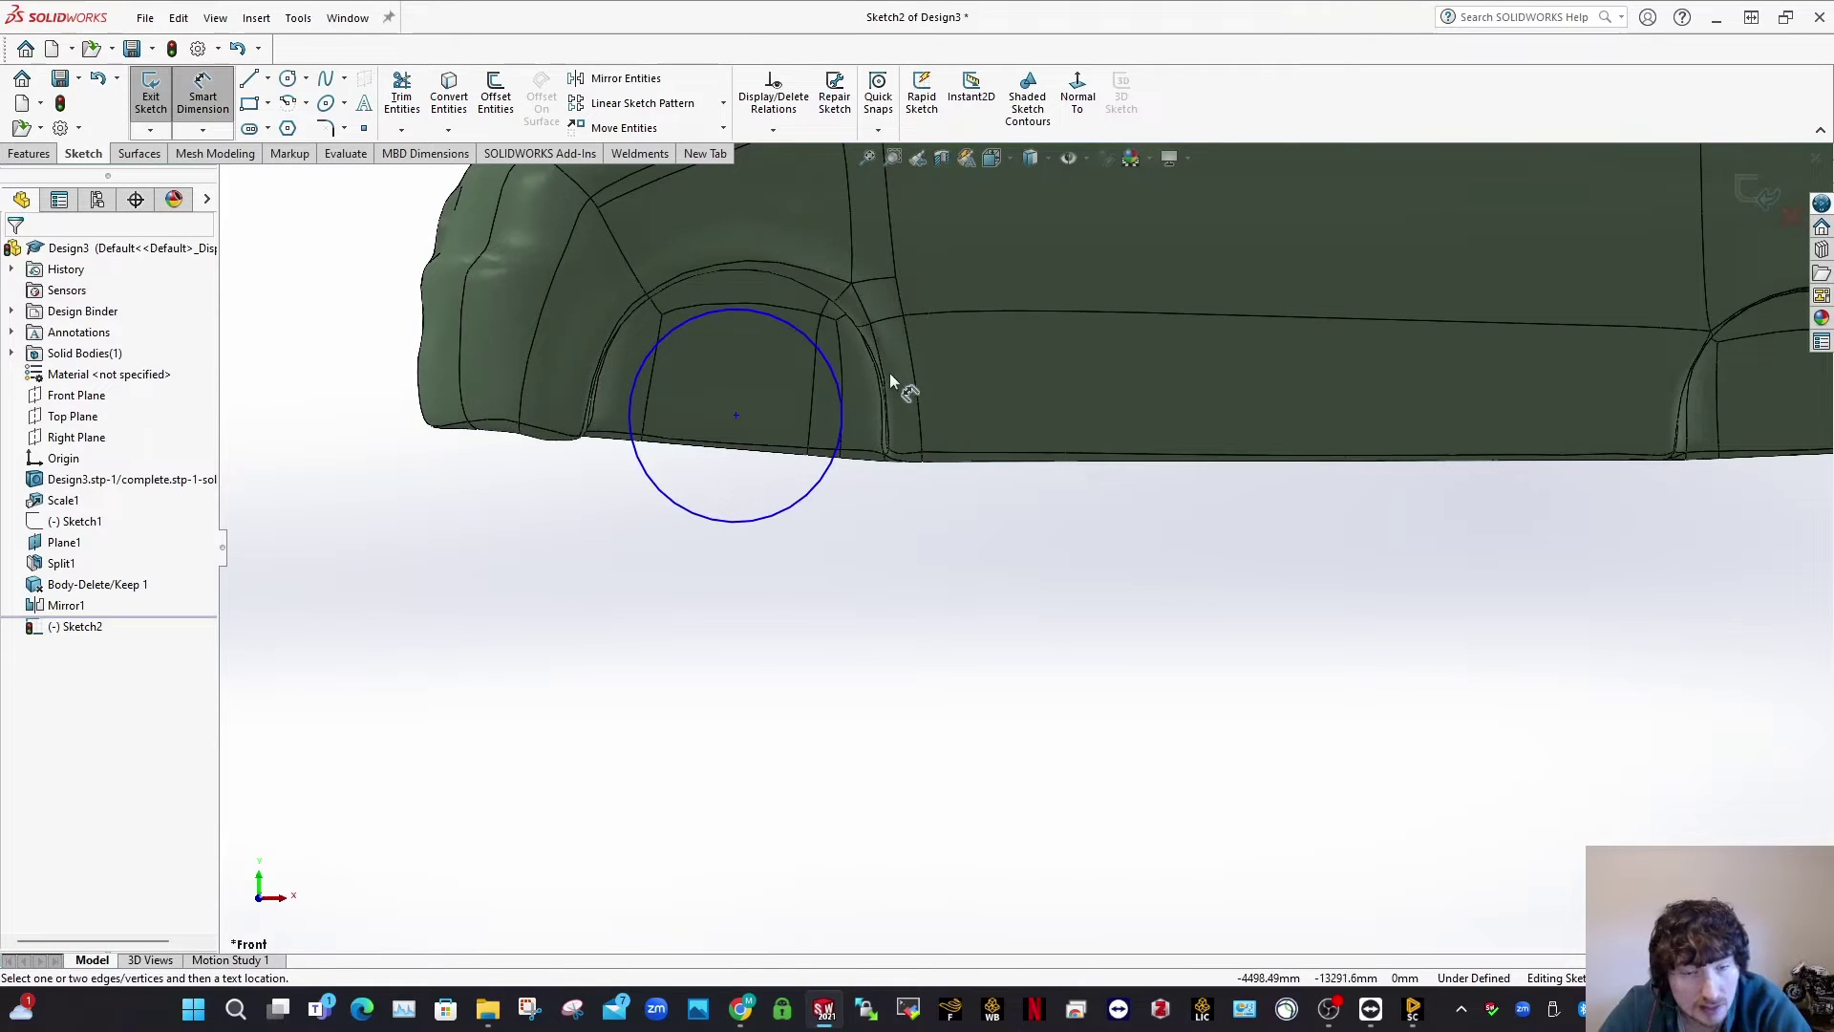
click(782, 509)
click(759, 569)
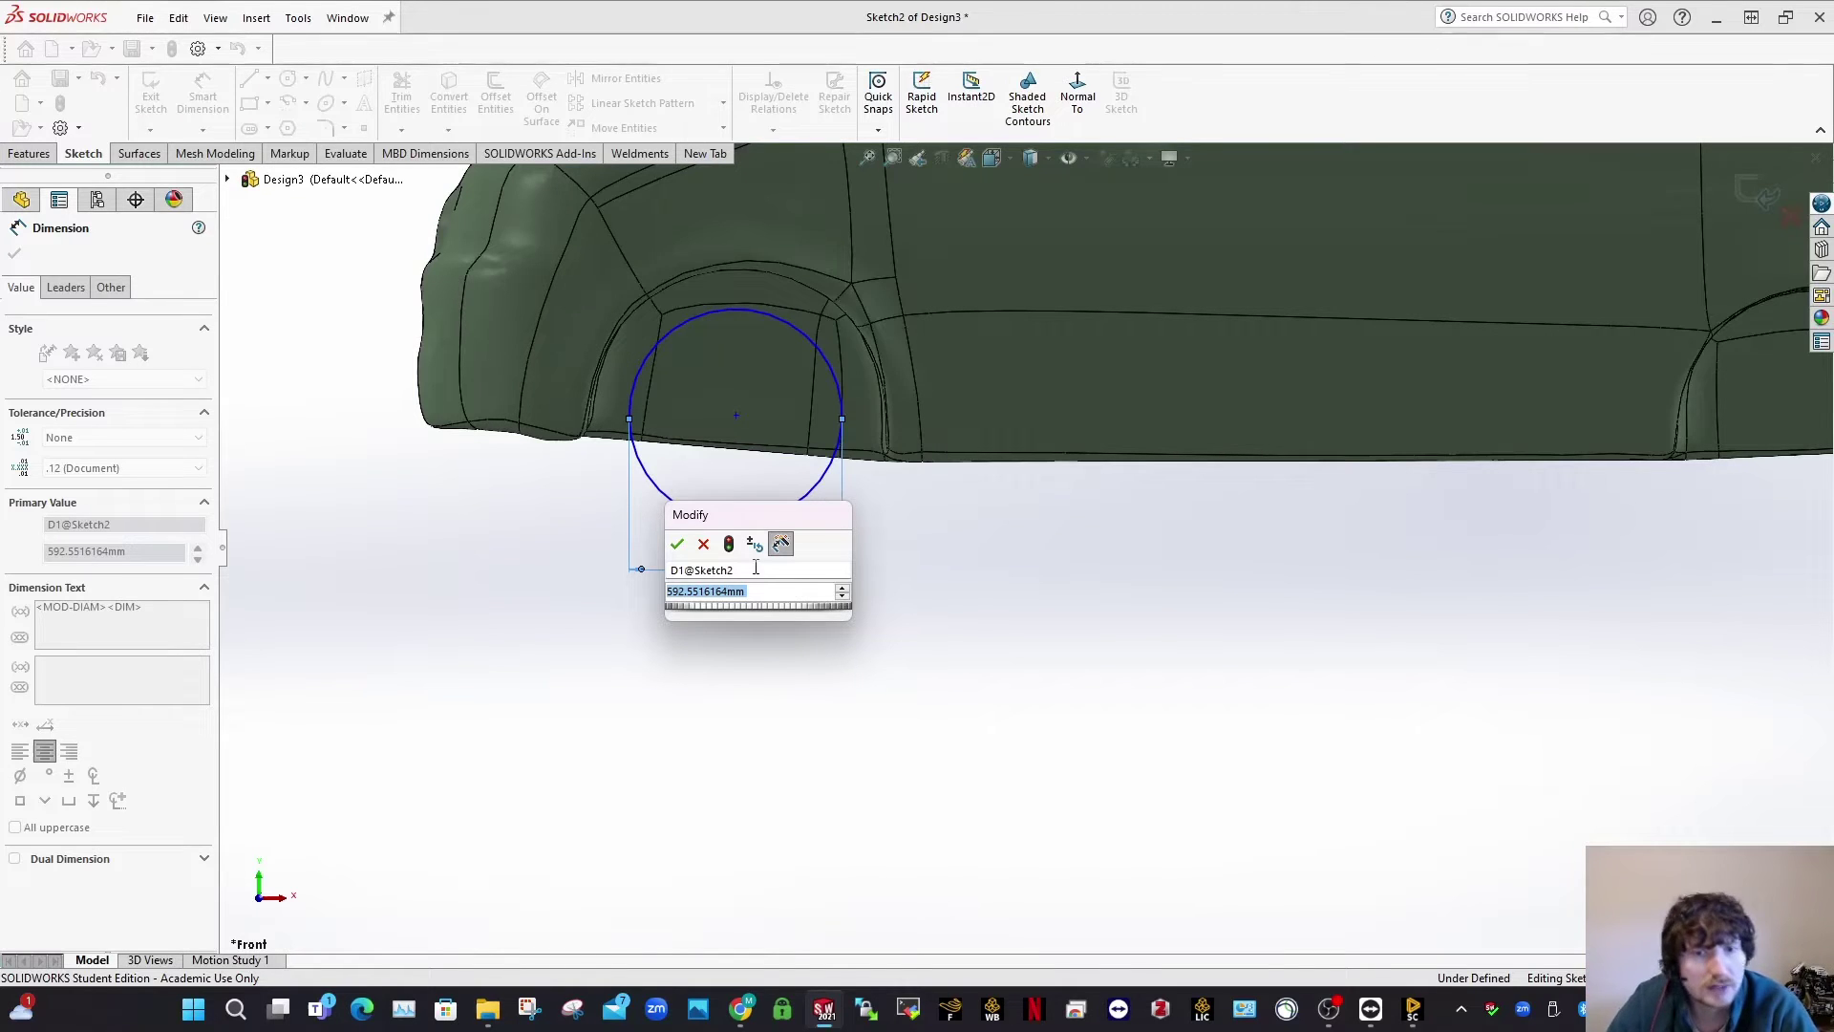
click(677, 543)
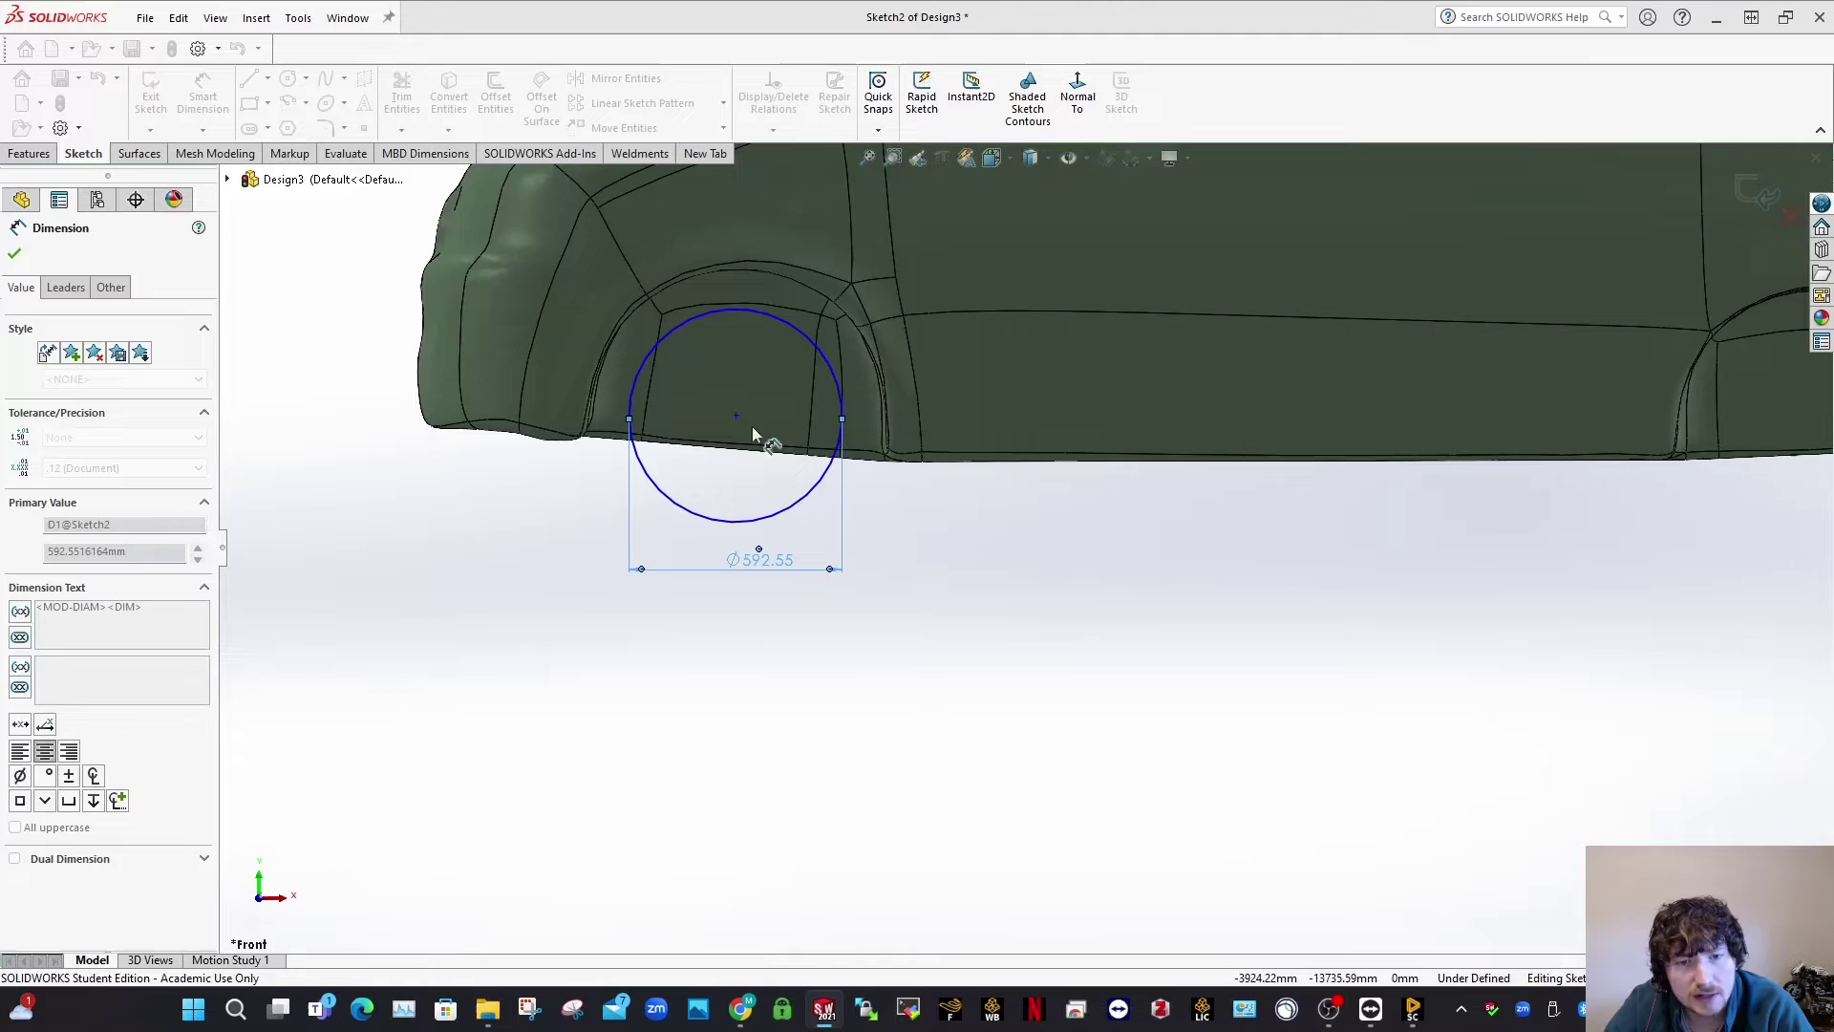
key(Escape)
middle_drag(757, 428, 845, 386)
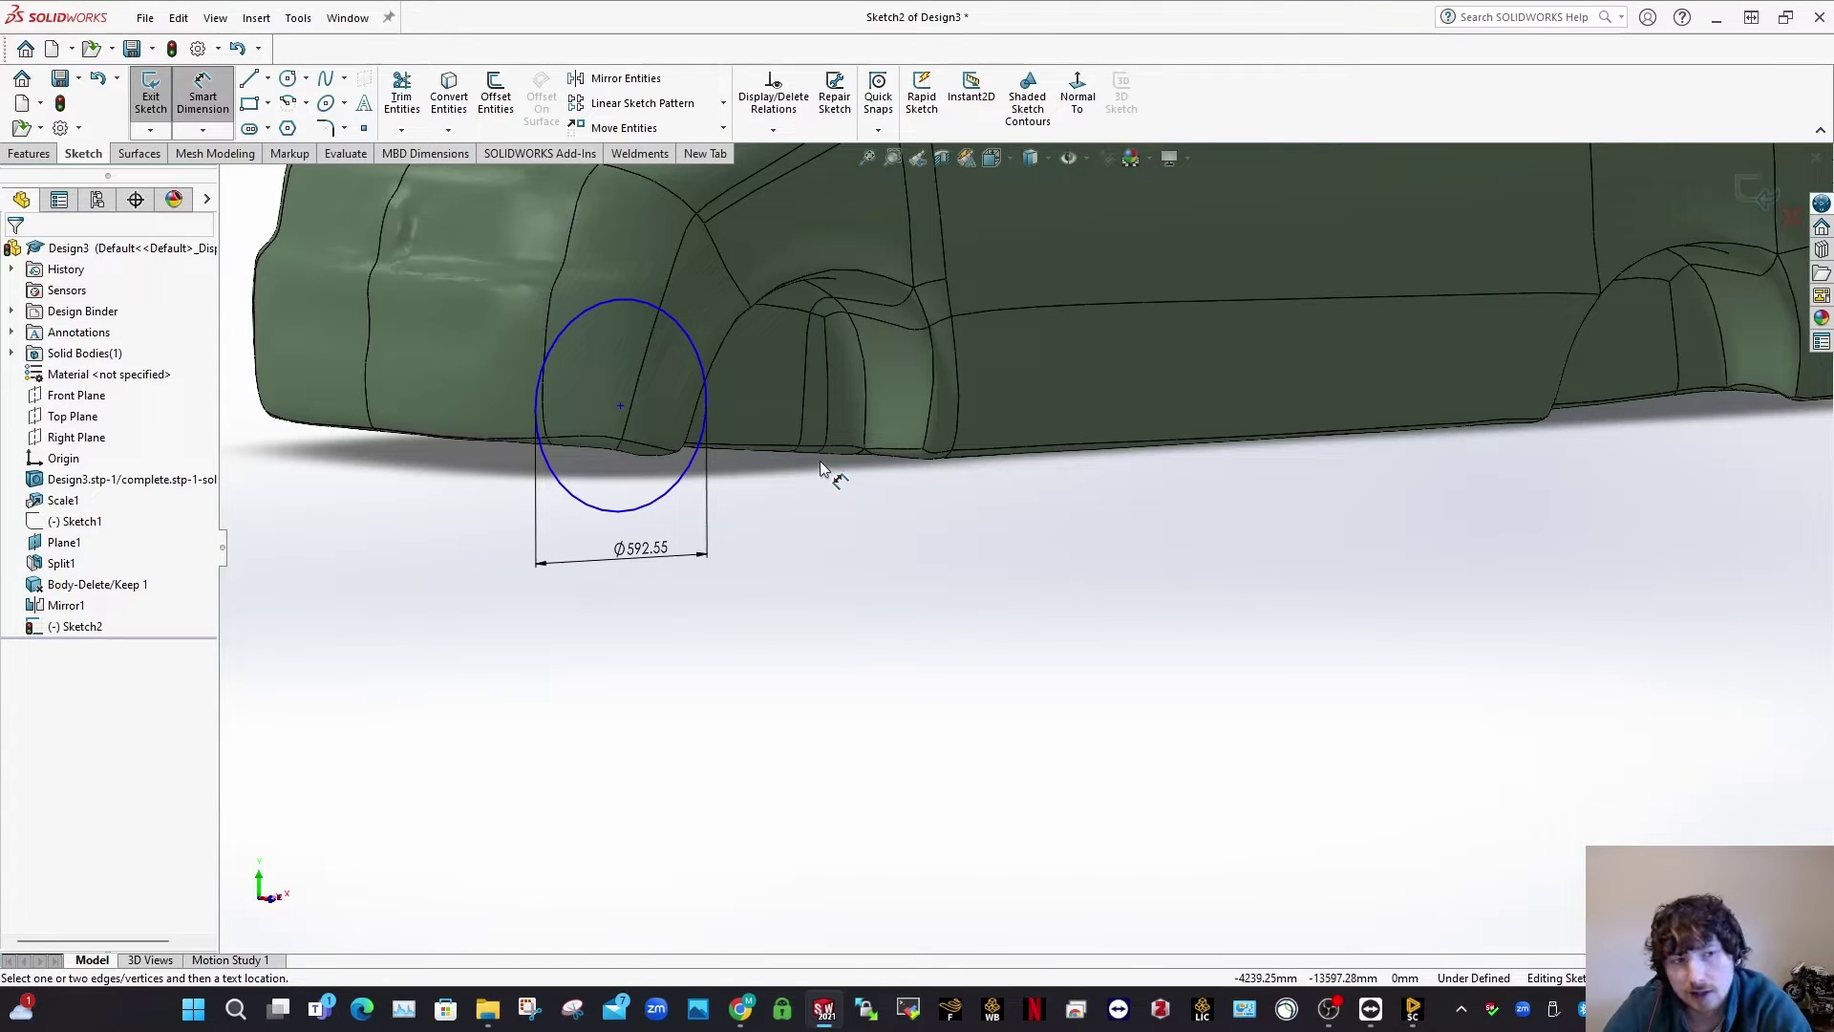
click(271, 903)
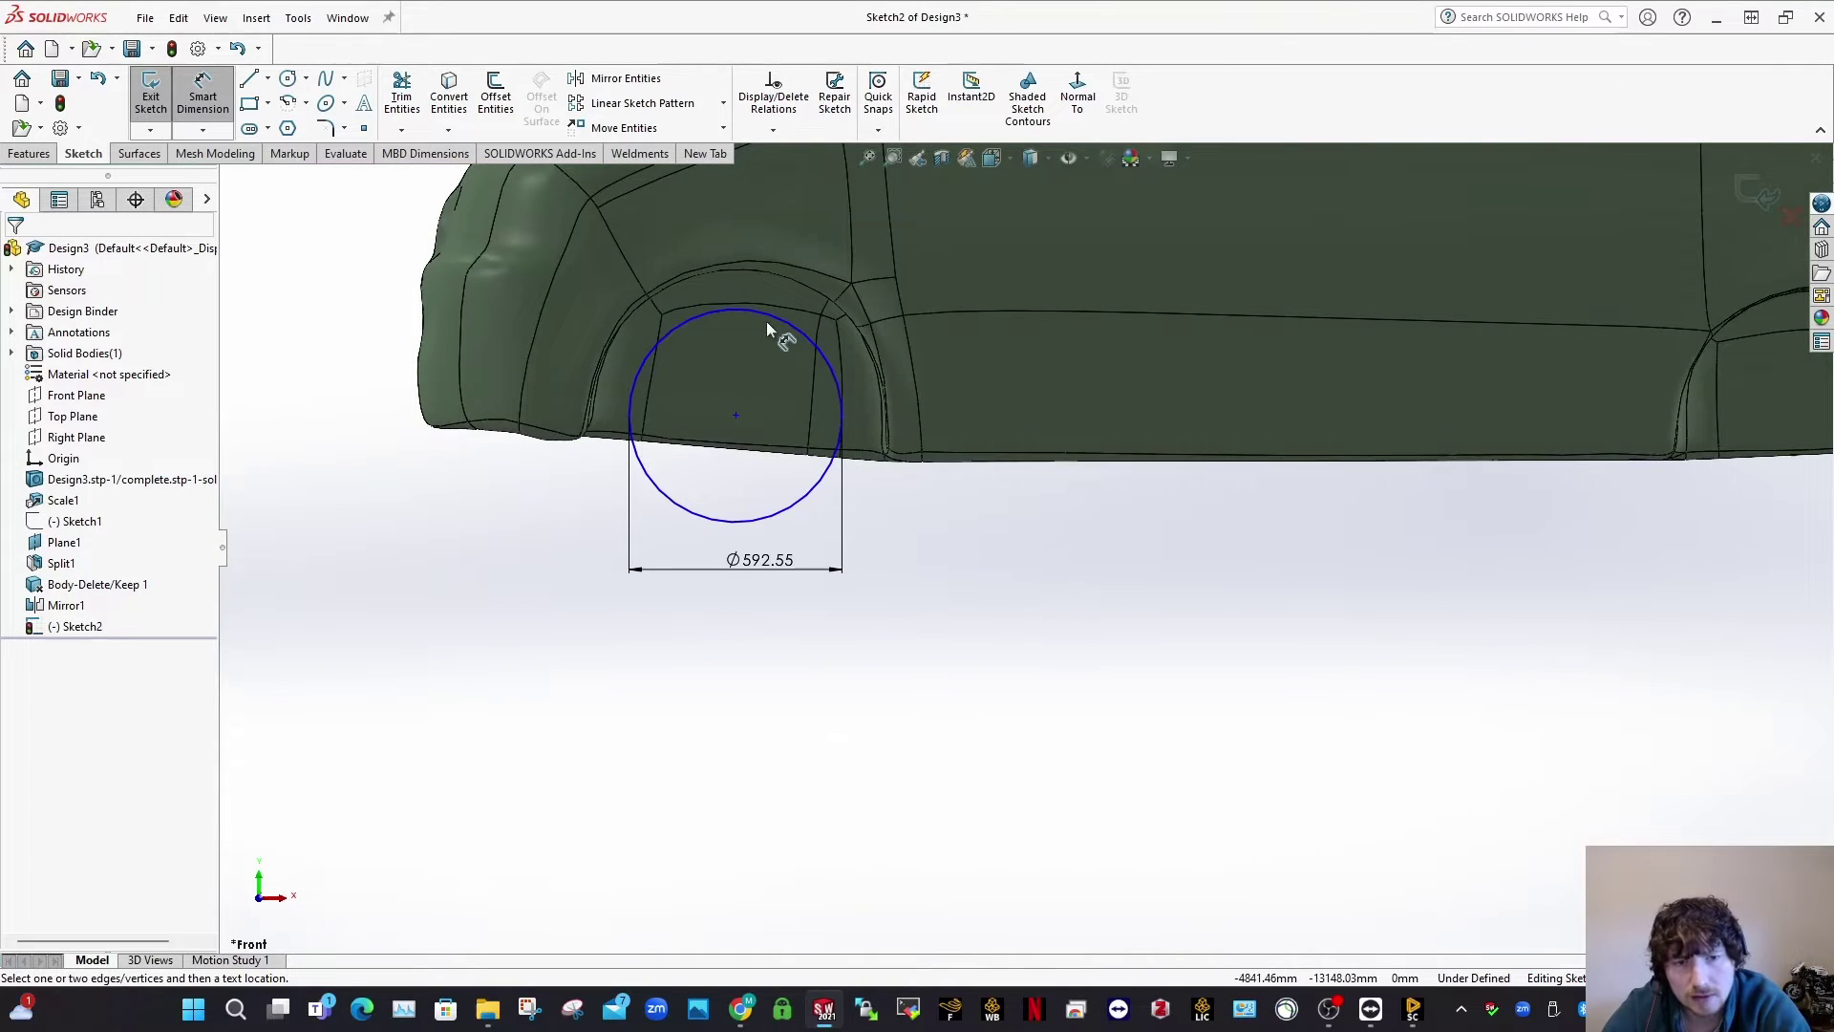
Step: Set the wheel circle's diameter to 700 mm
double_click(776, 562)
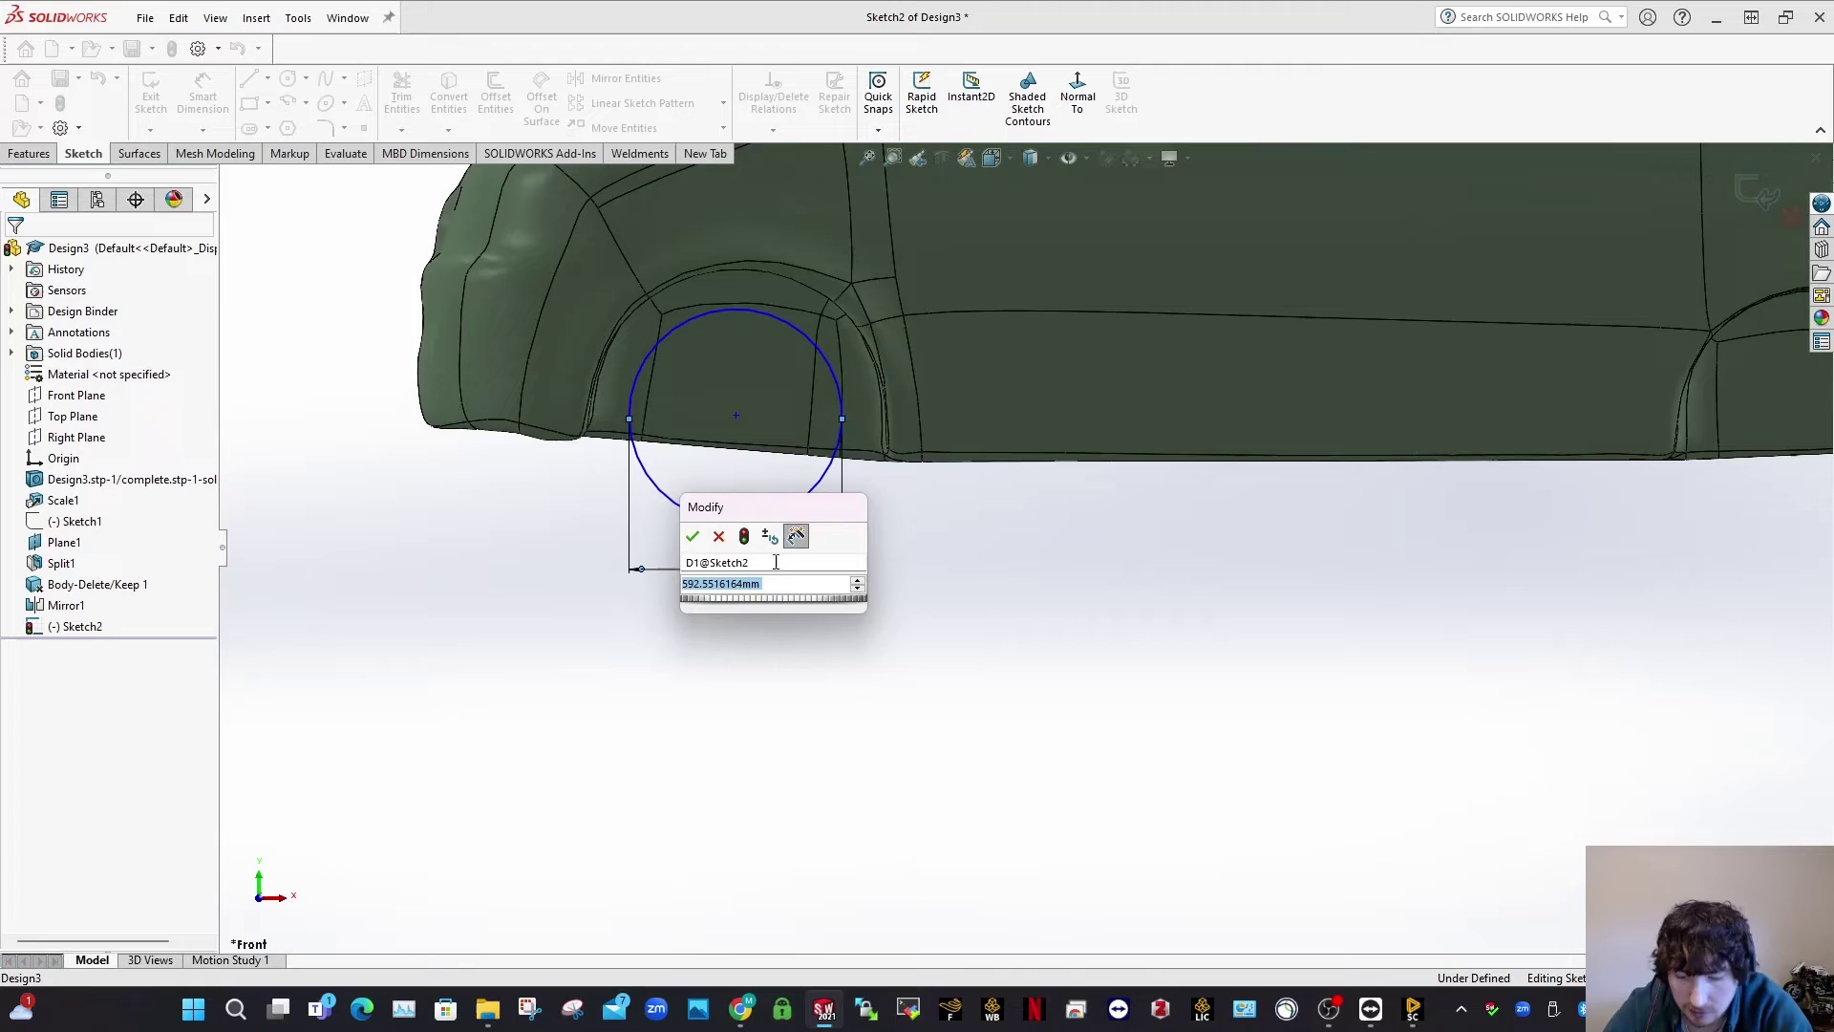
text(700)
key(Return)
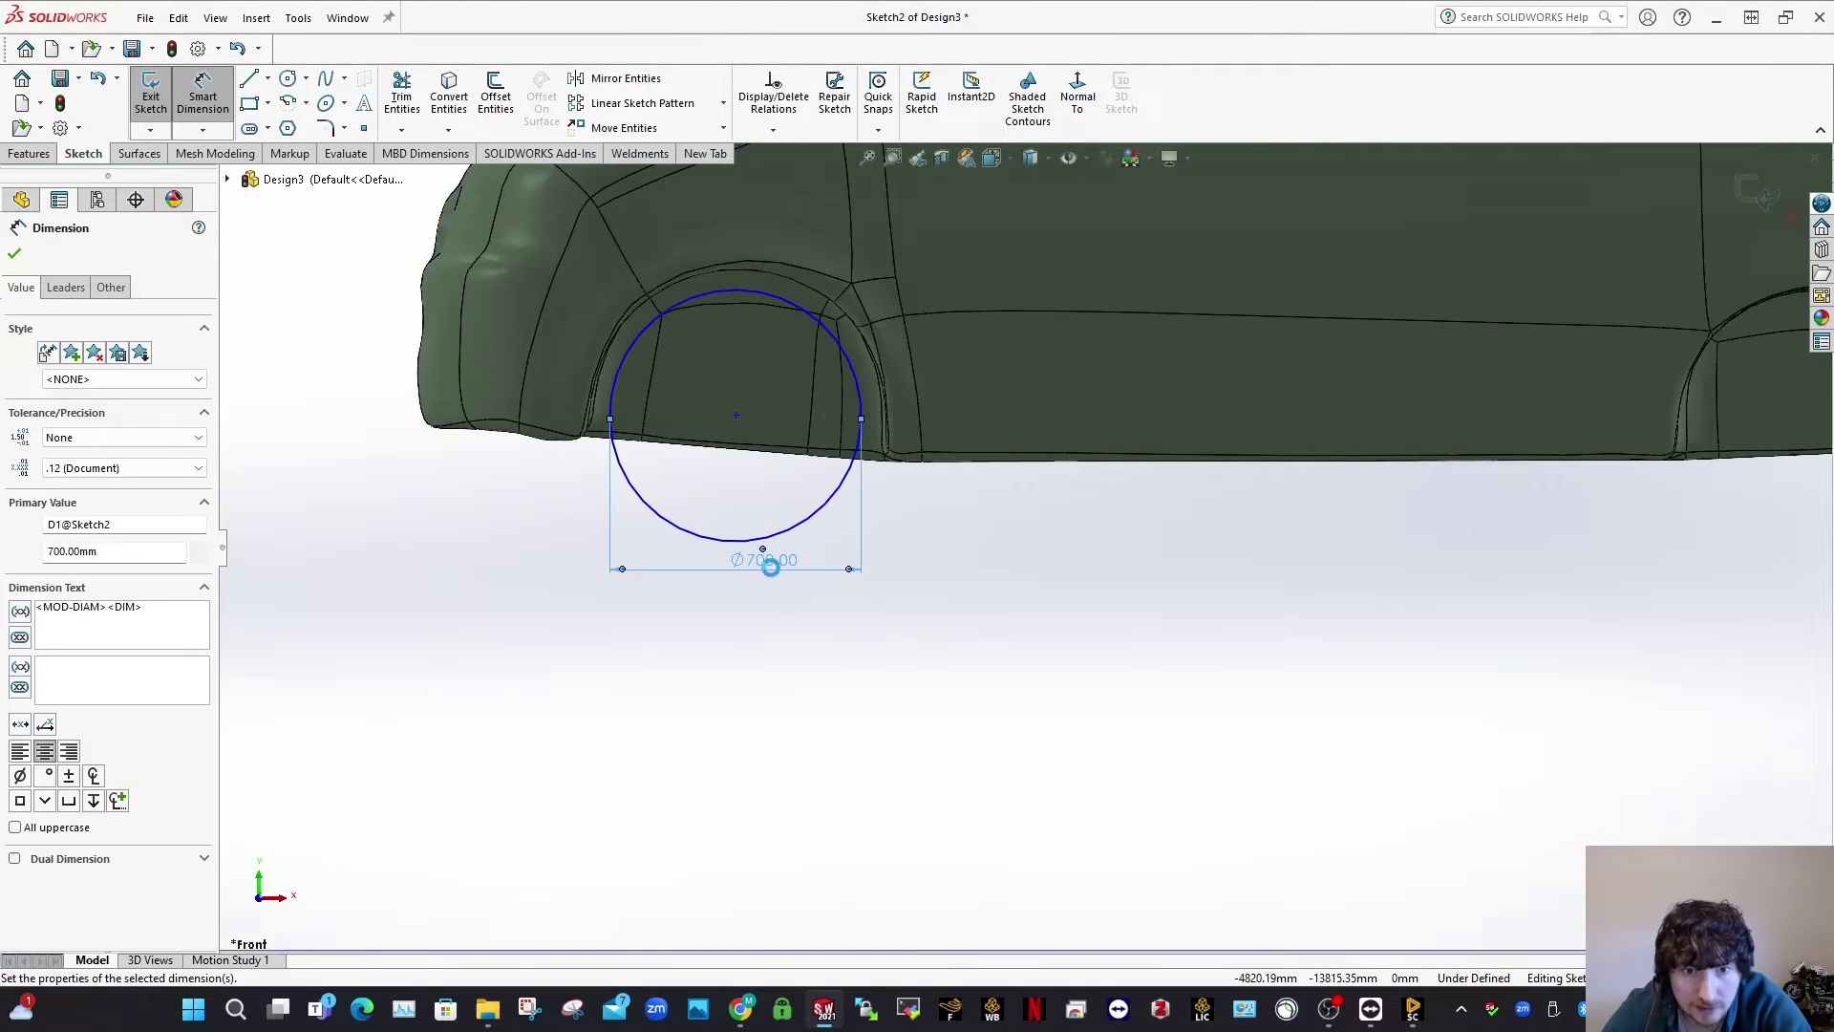
click(988, 585)
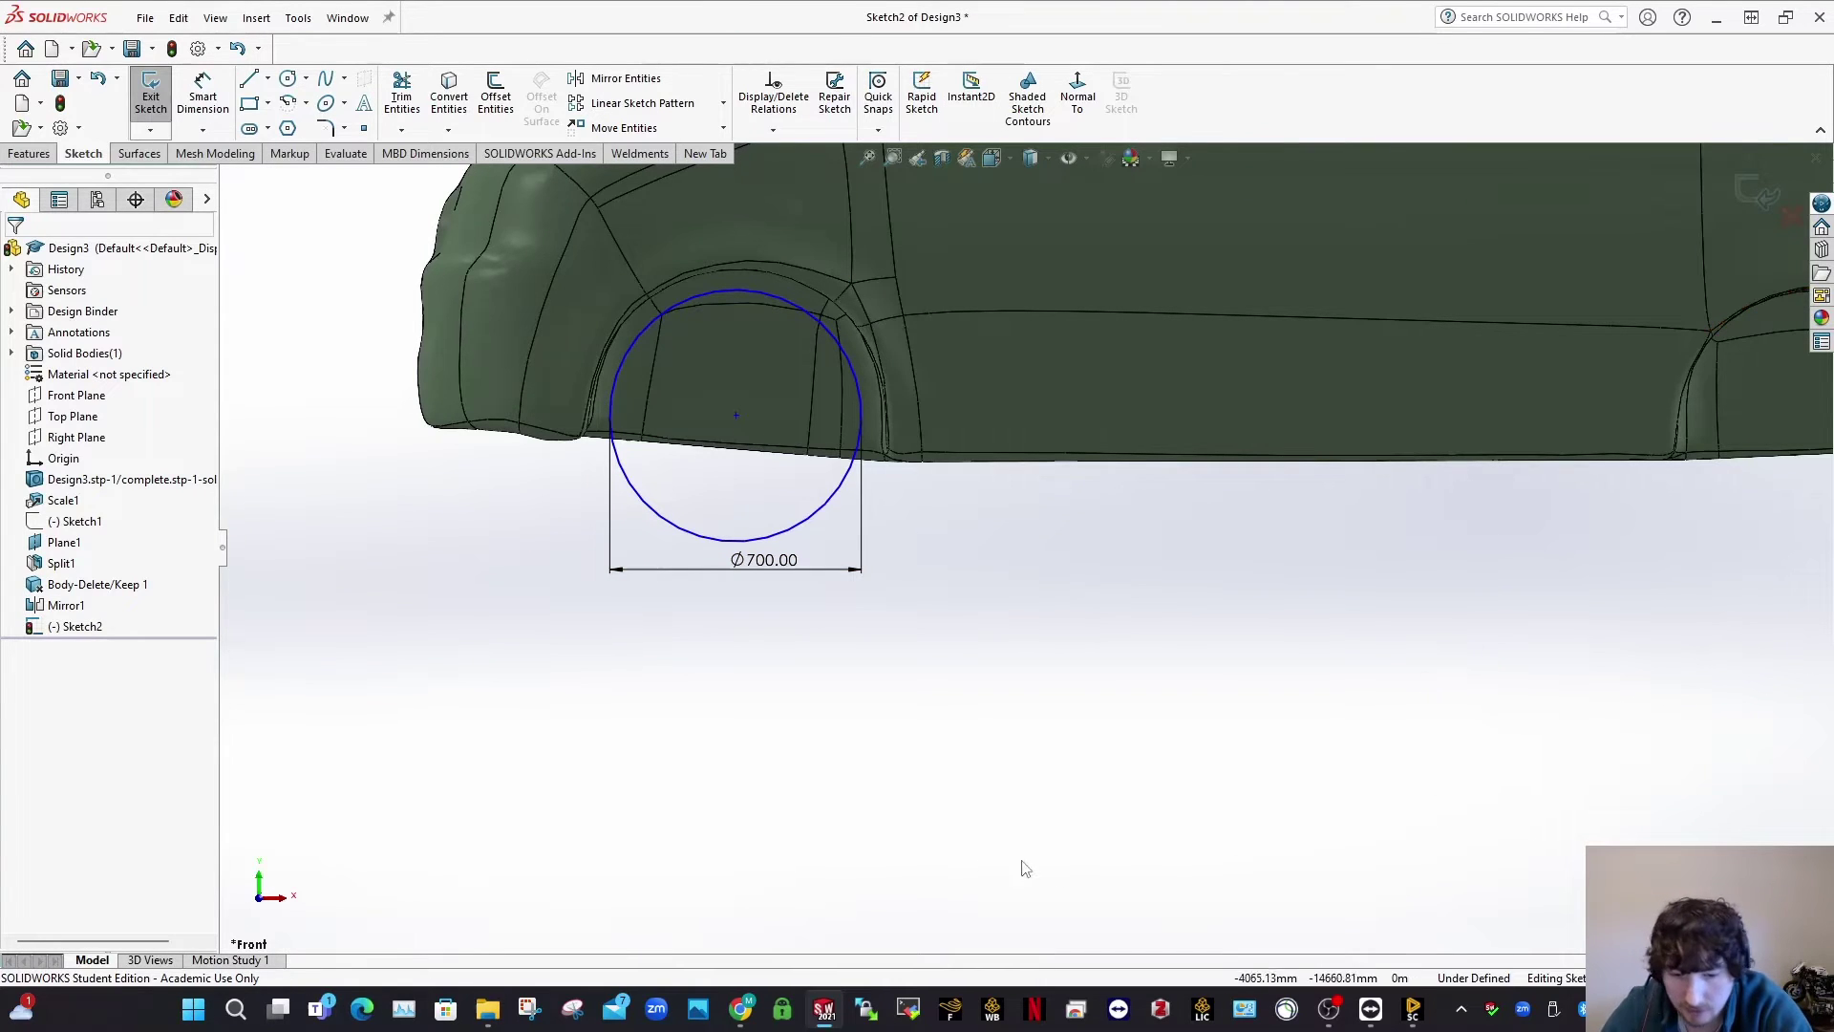
Step: Switch to the Chrome window showing the Volkswagen Transporter T5 dimension drawings
mouse_move(740, 1008)
click(841, 893)
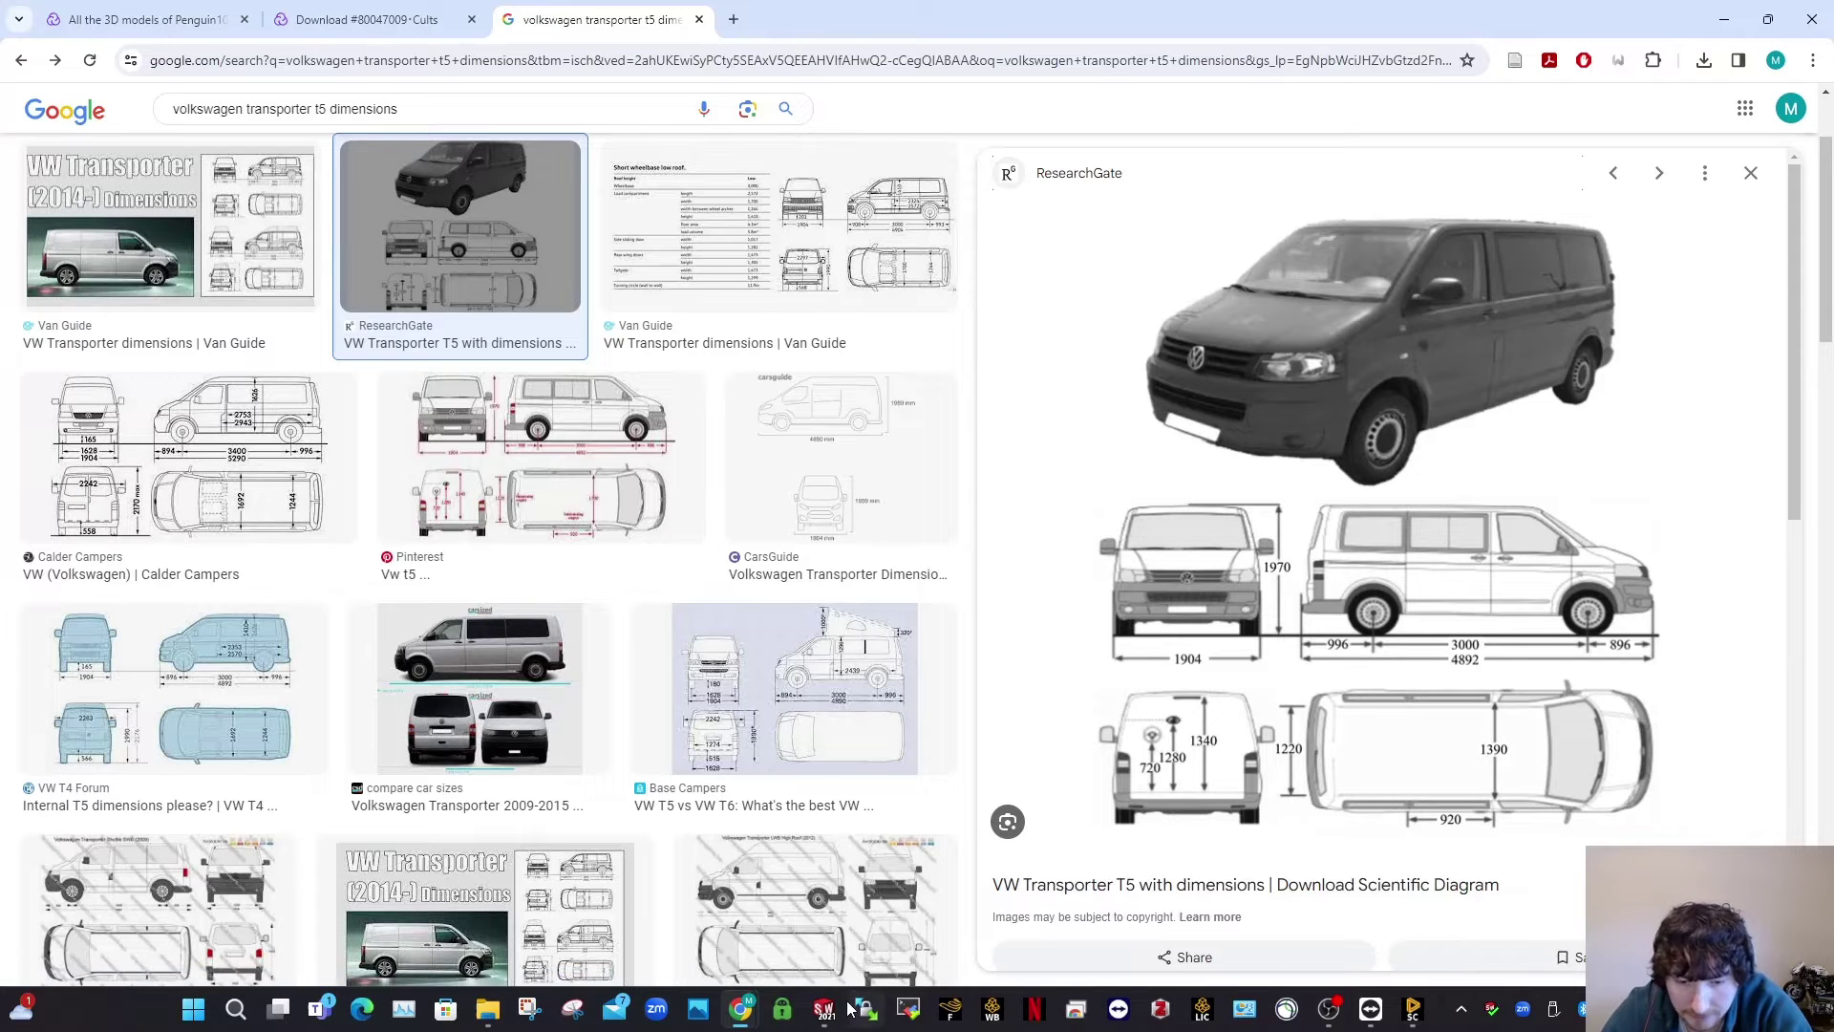
Step: Return to SOLIDWORKS and pattern the front wheel circle linearly along X with 2 instances spaced 3000 mm apart
mouse_move(825, 1010)
click(887, 875)
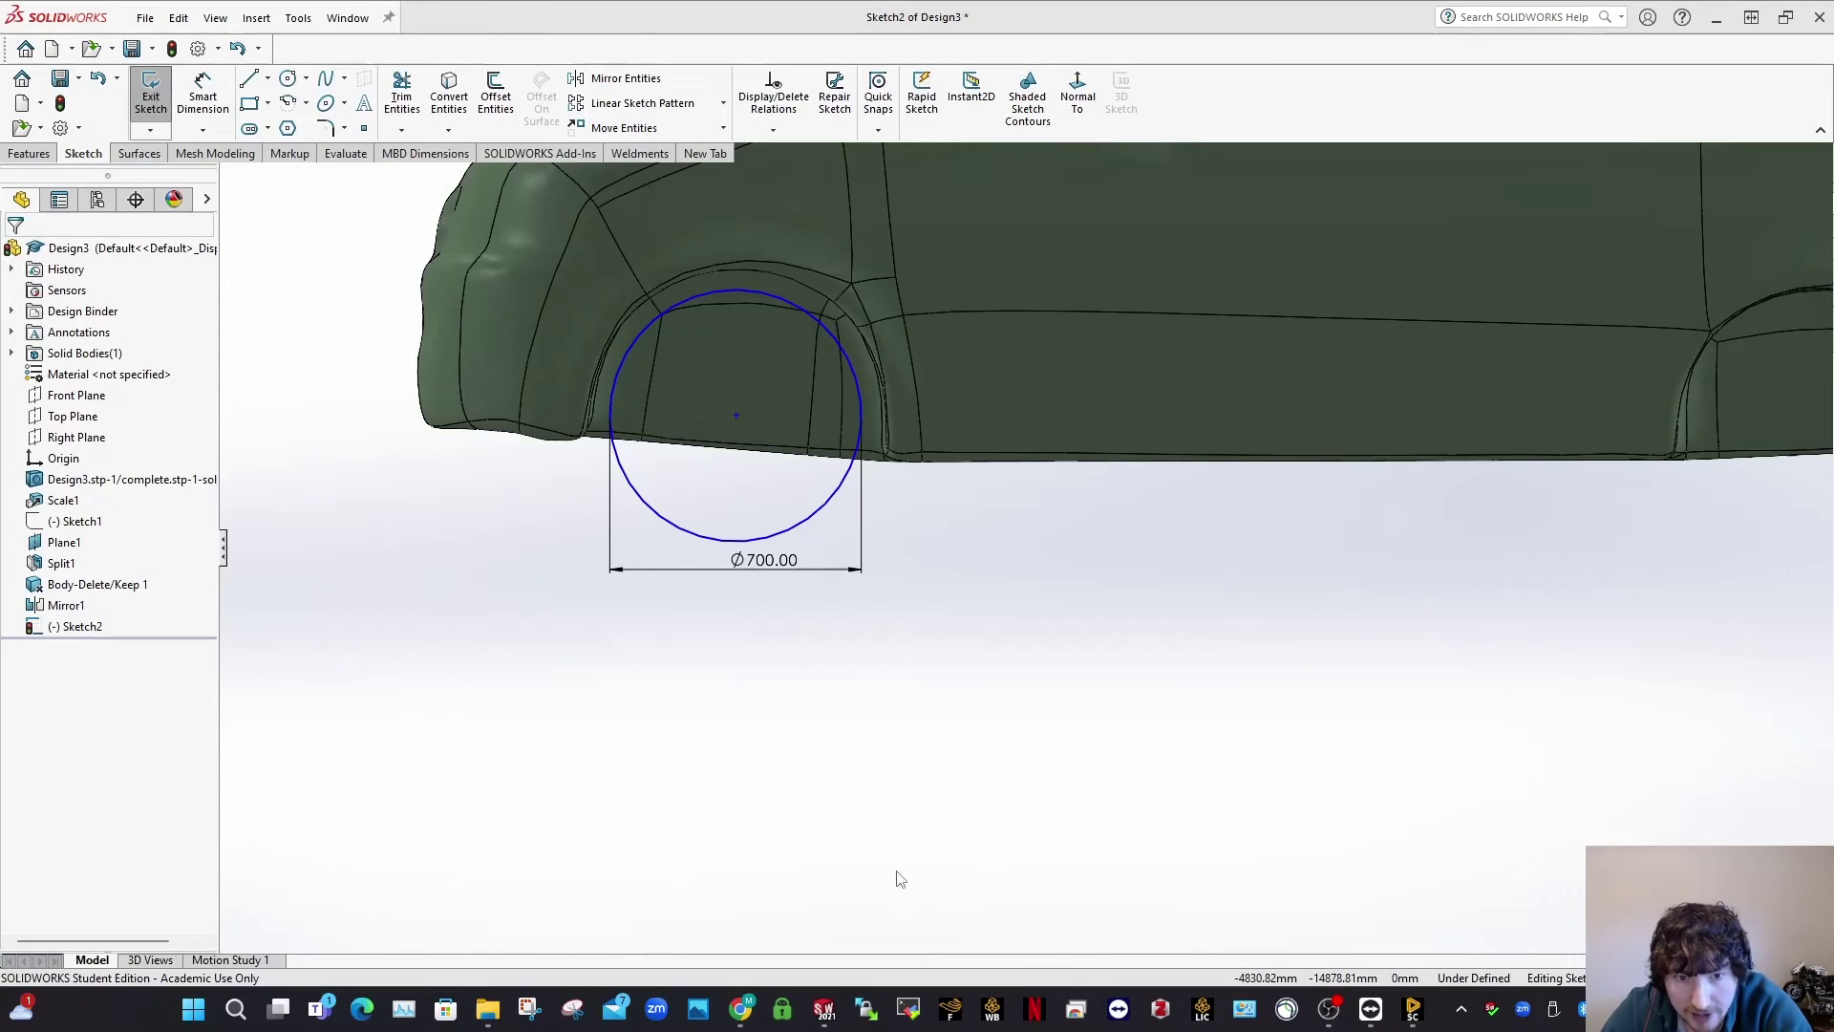
click(633, 103)
click(755, 538)
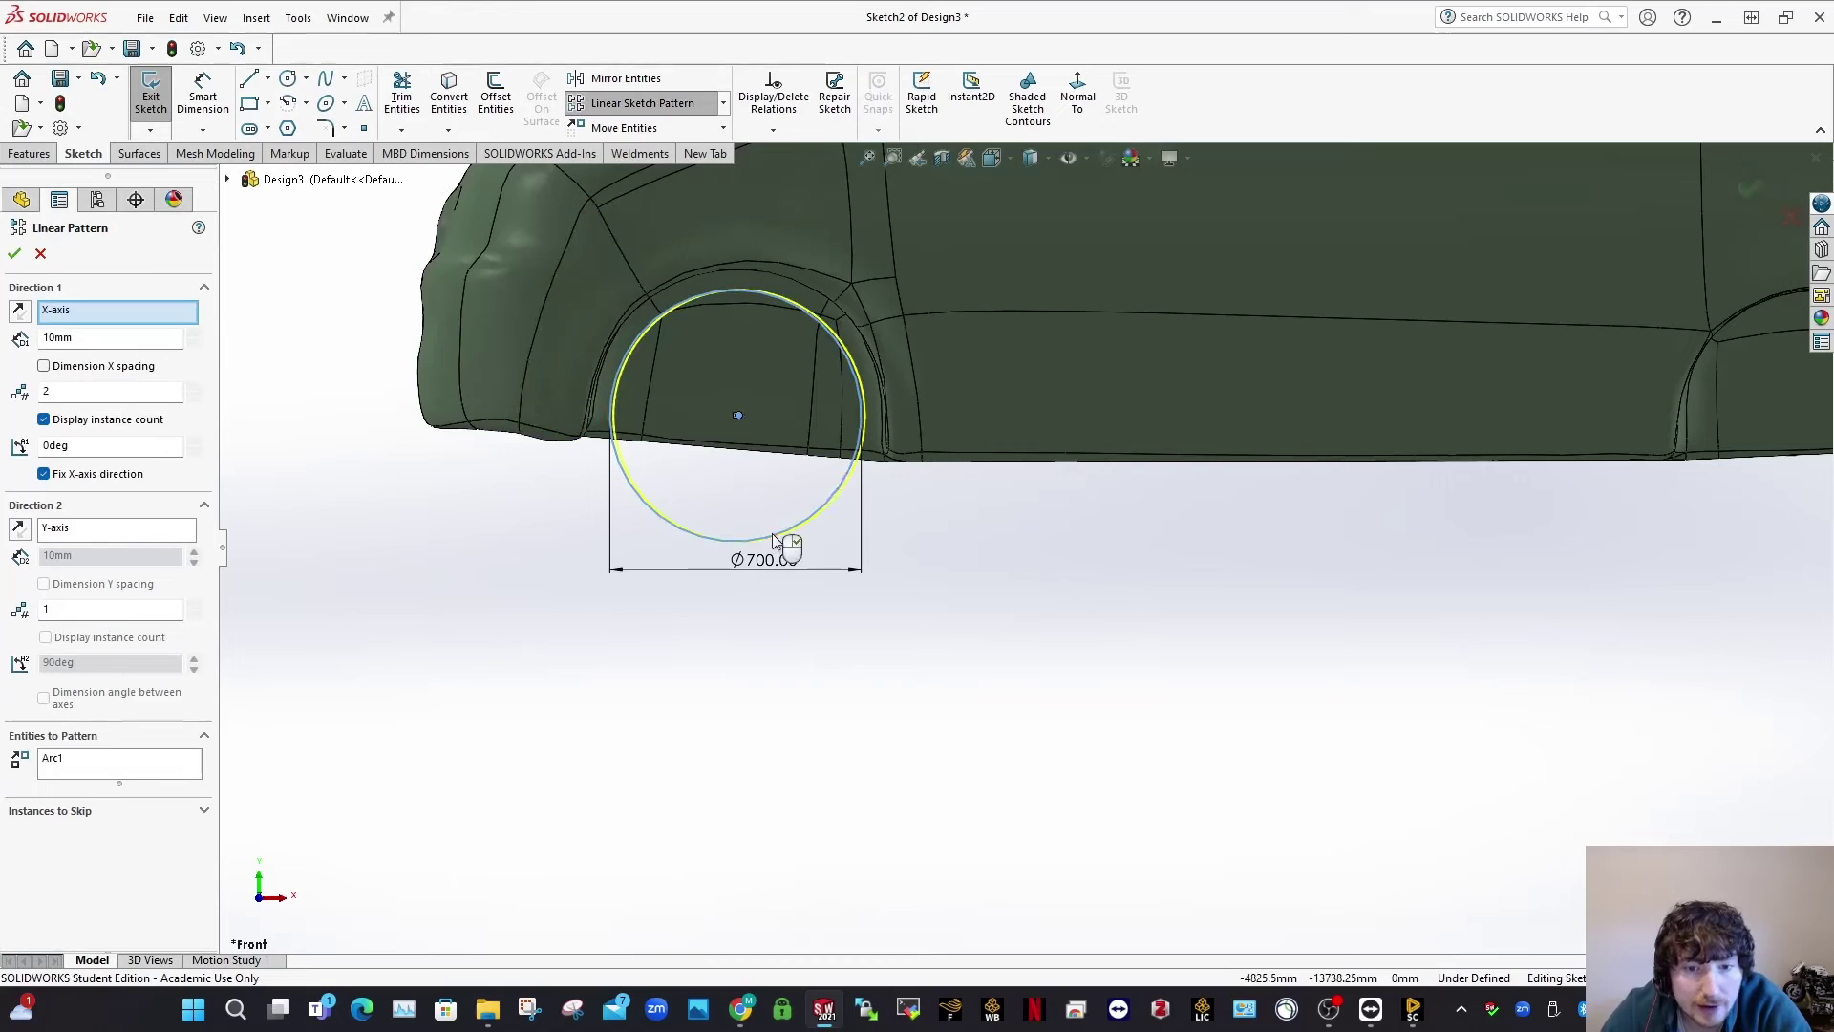
click(92, 340)
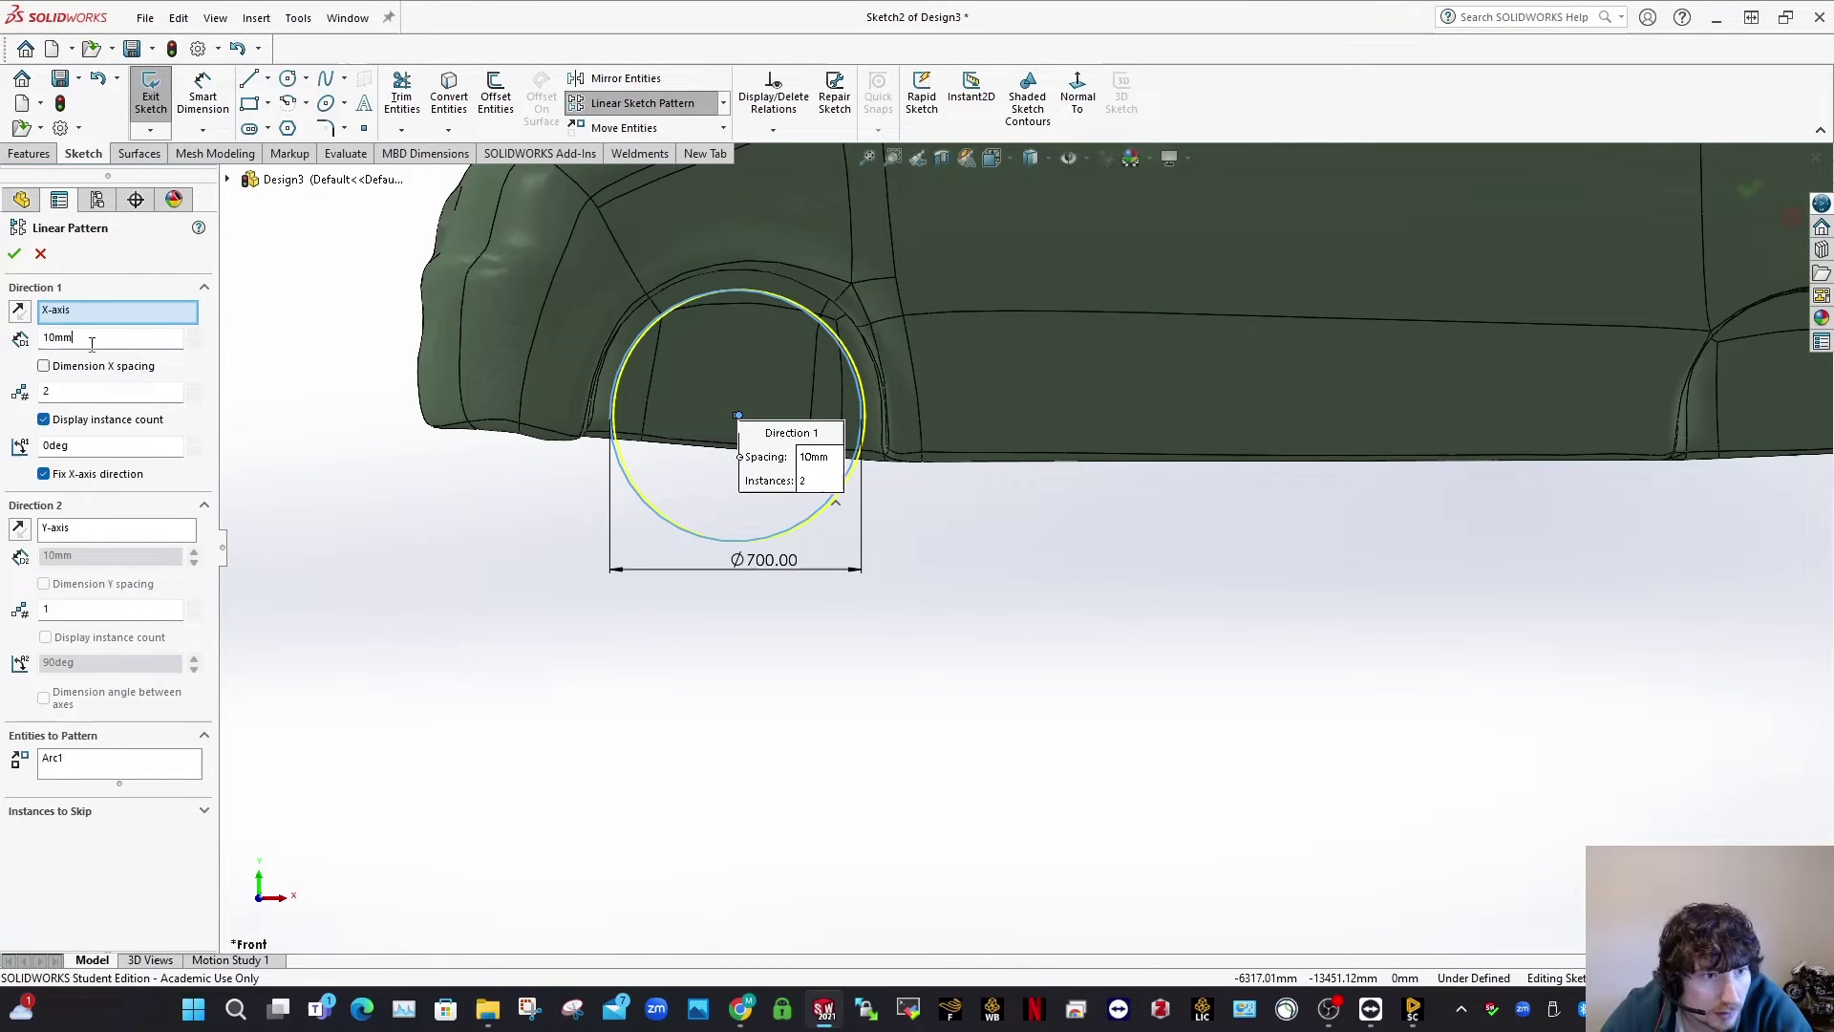
text(3000)
key(Return)
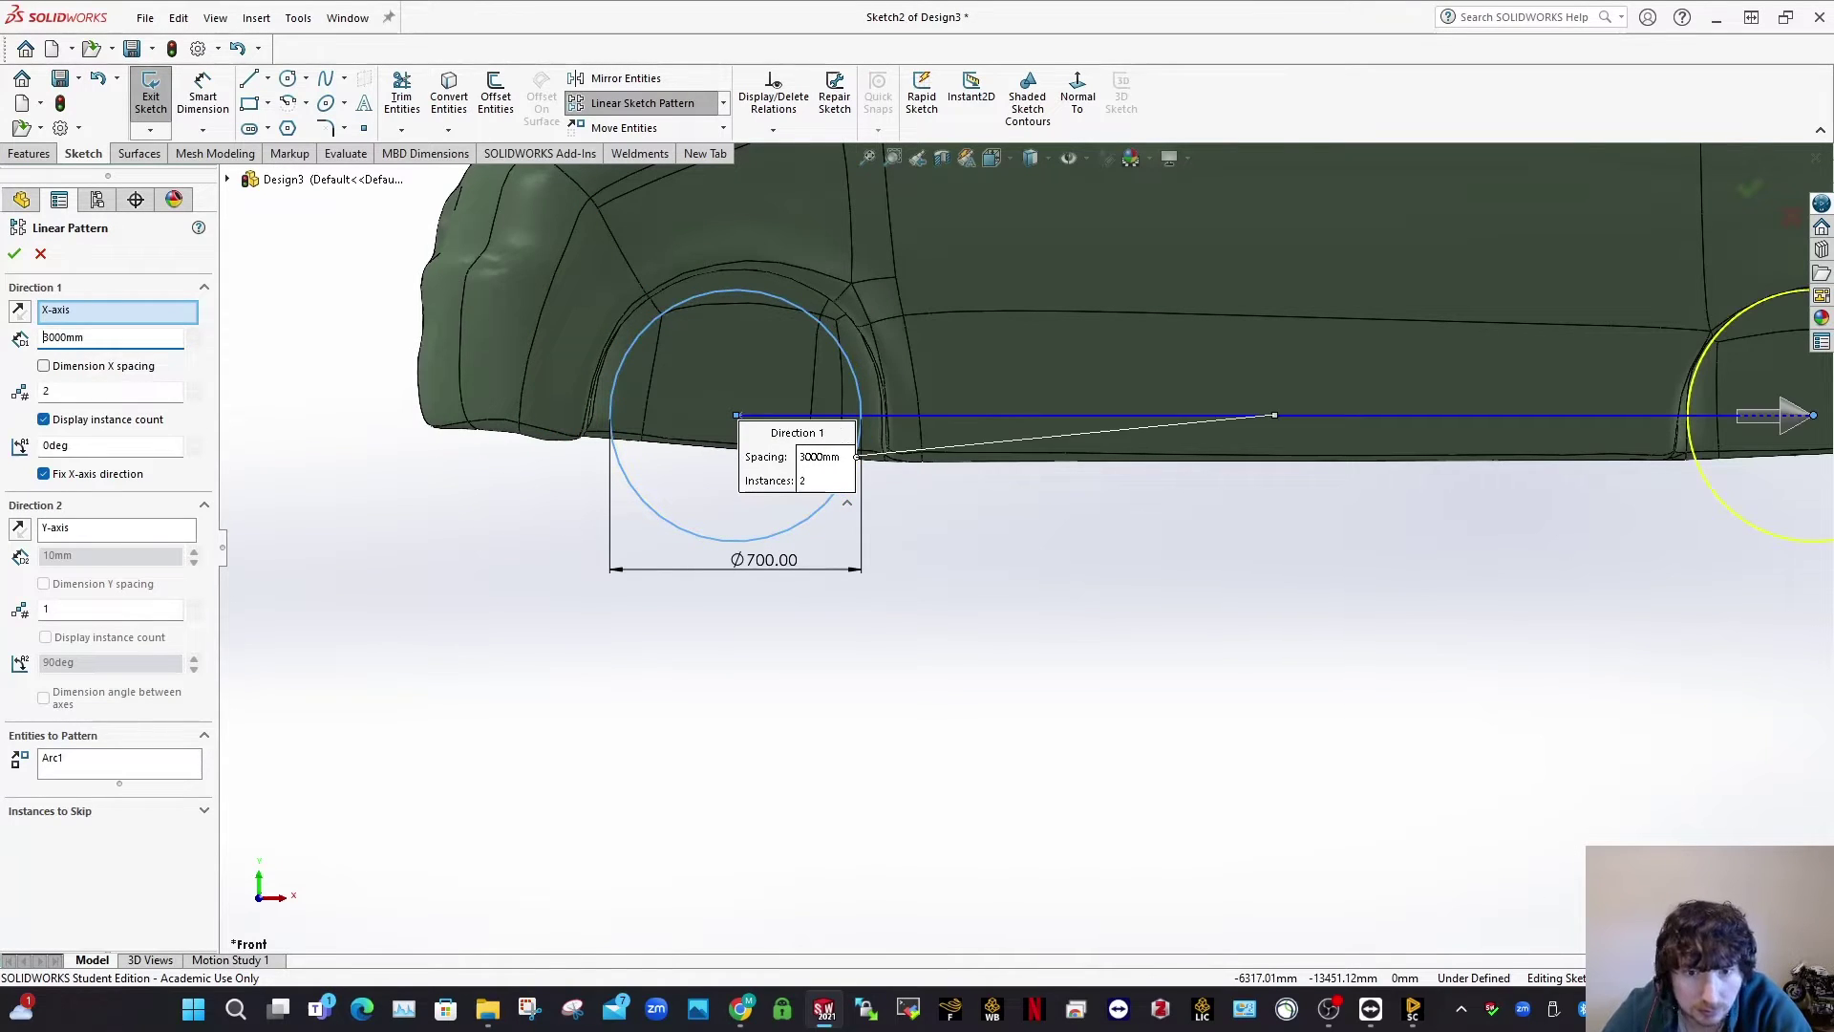
click(14, 253)
Step: Dimension the horizontal distance between the front and rear wheel circle centres below the van
scroll(1362, 617, up, 3)
scroll(1351, 621, down, 2)
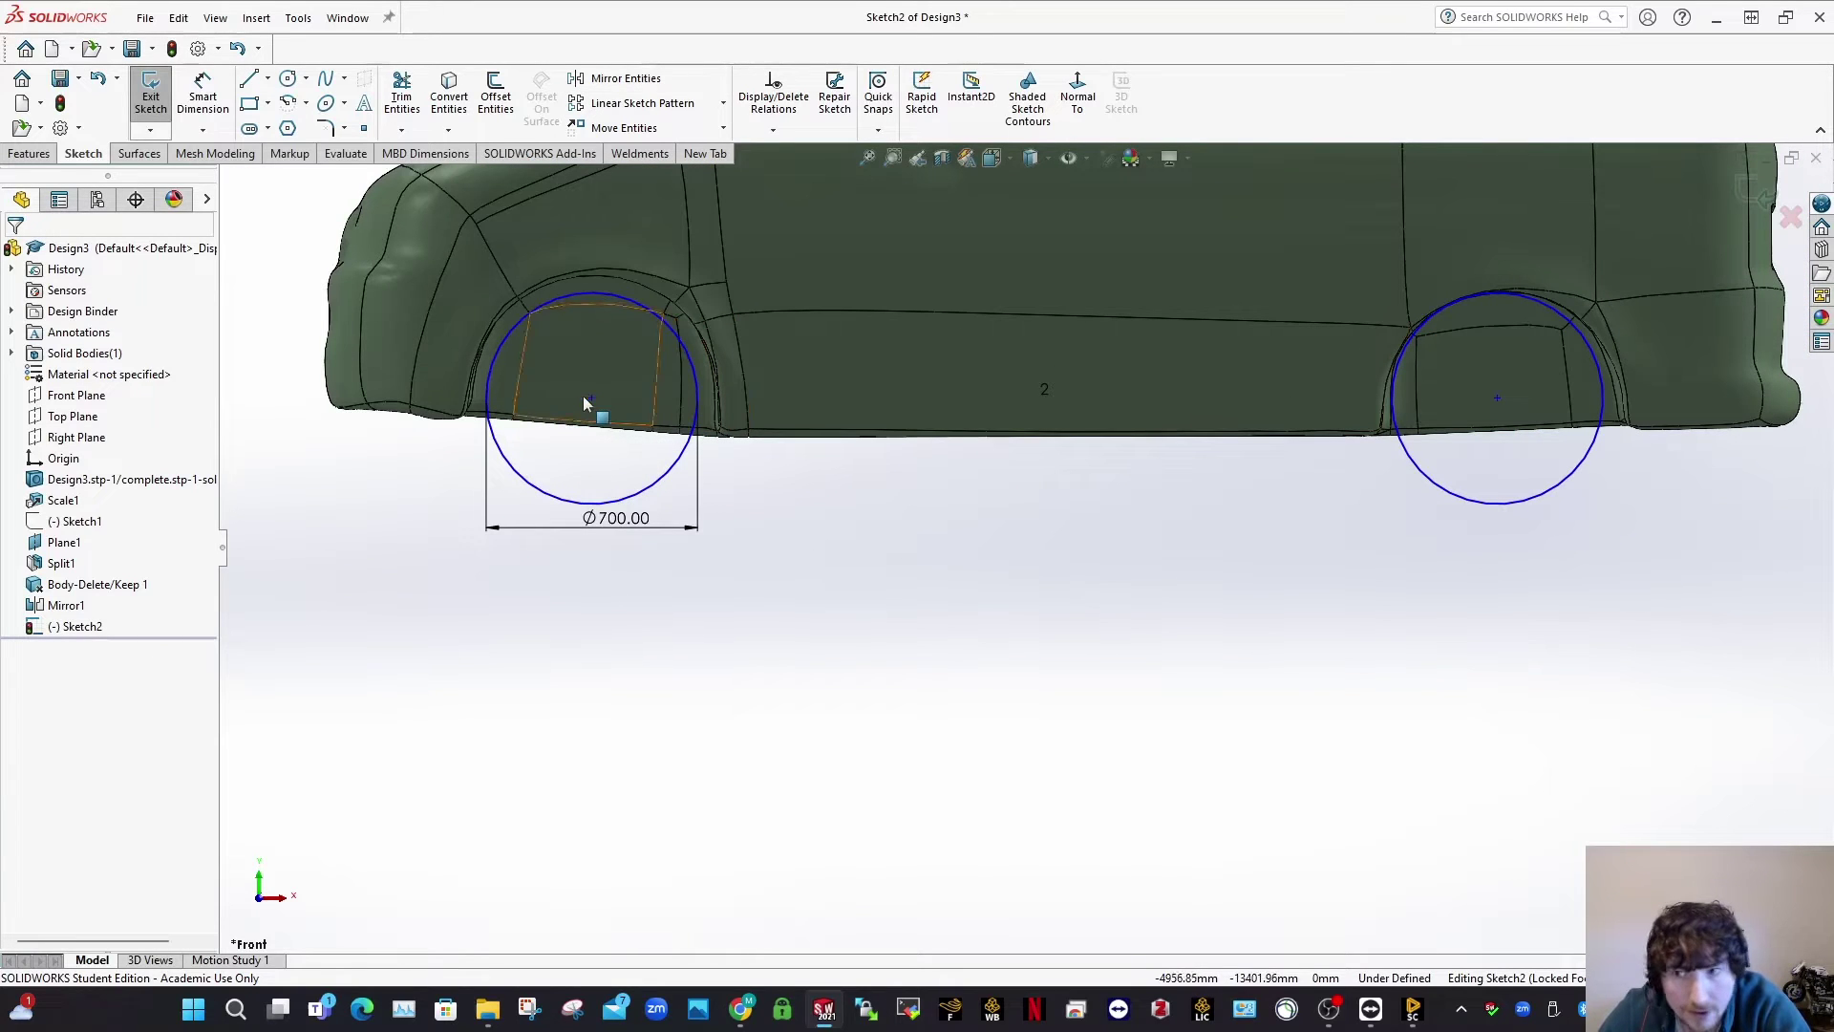
right_drag(726, 579, 639, 374)
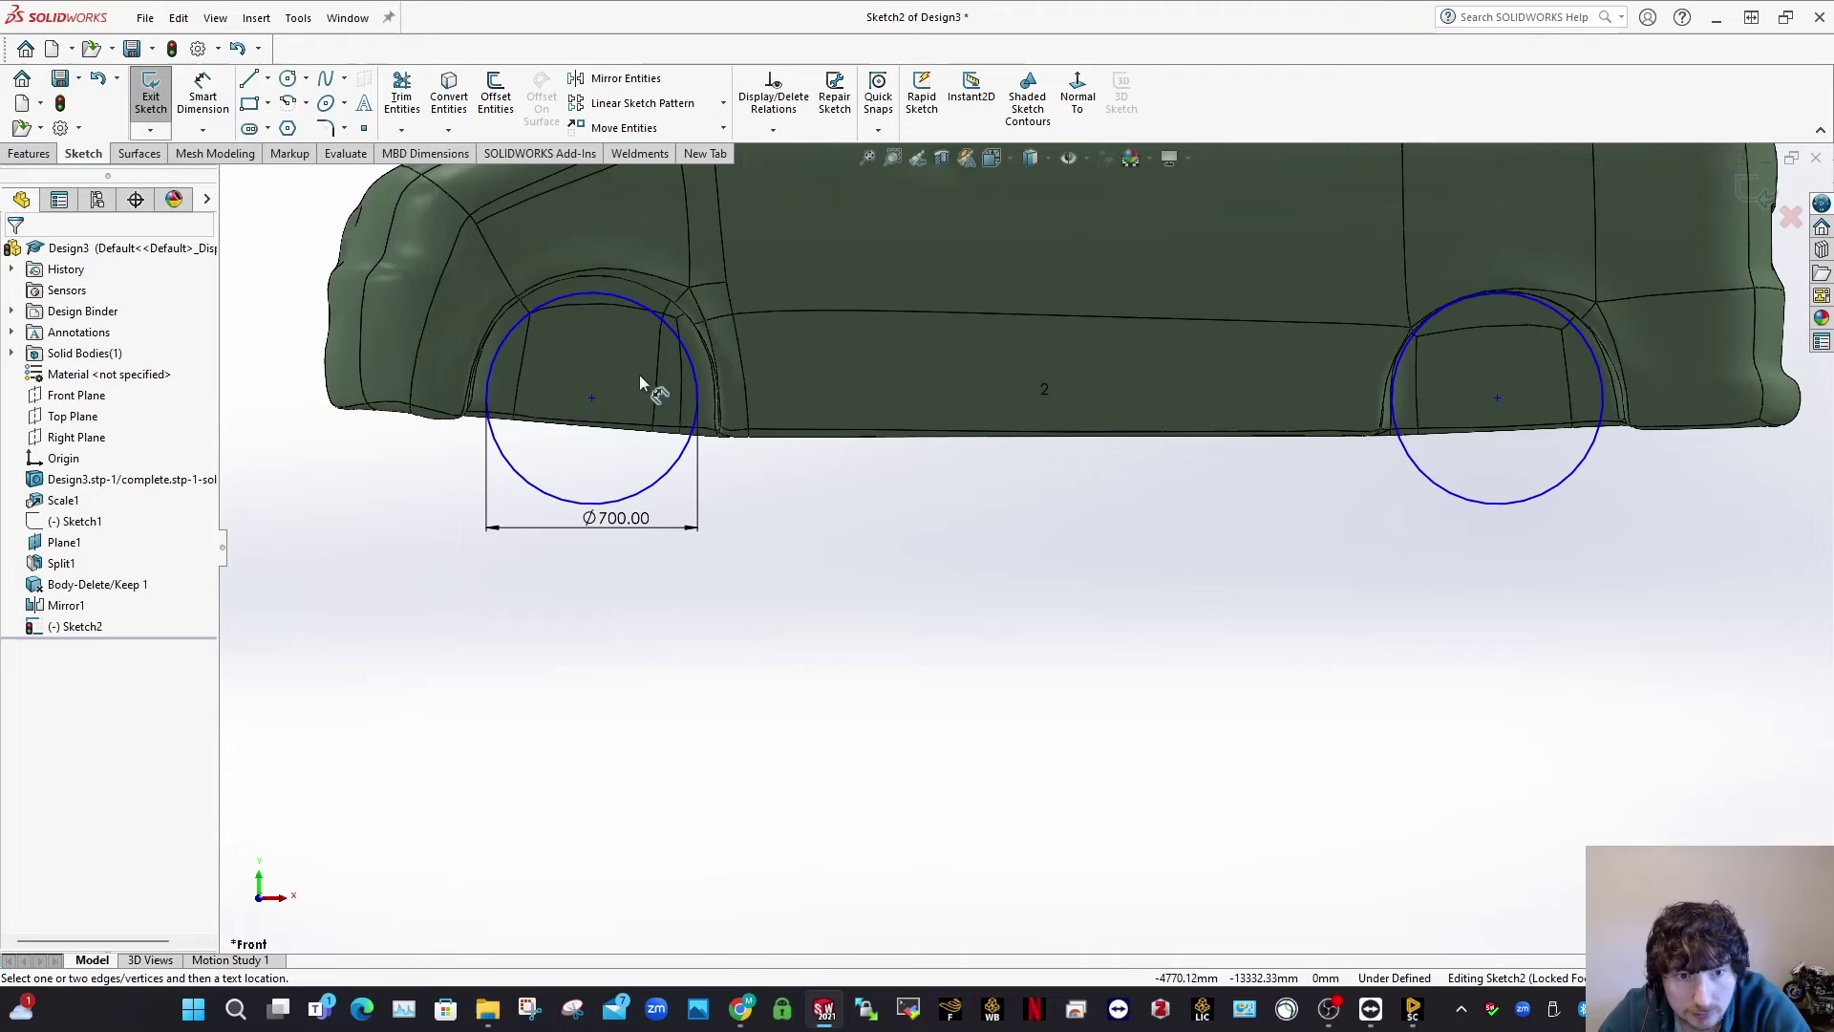
click(591, 397)
click(1497, 398)
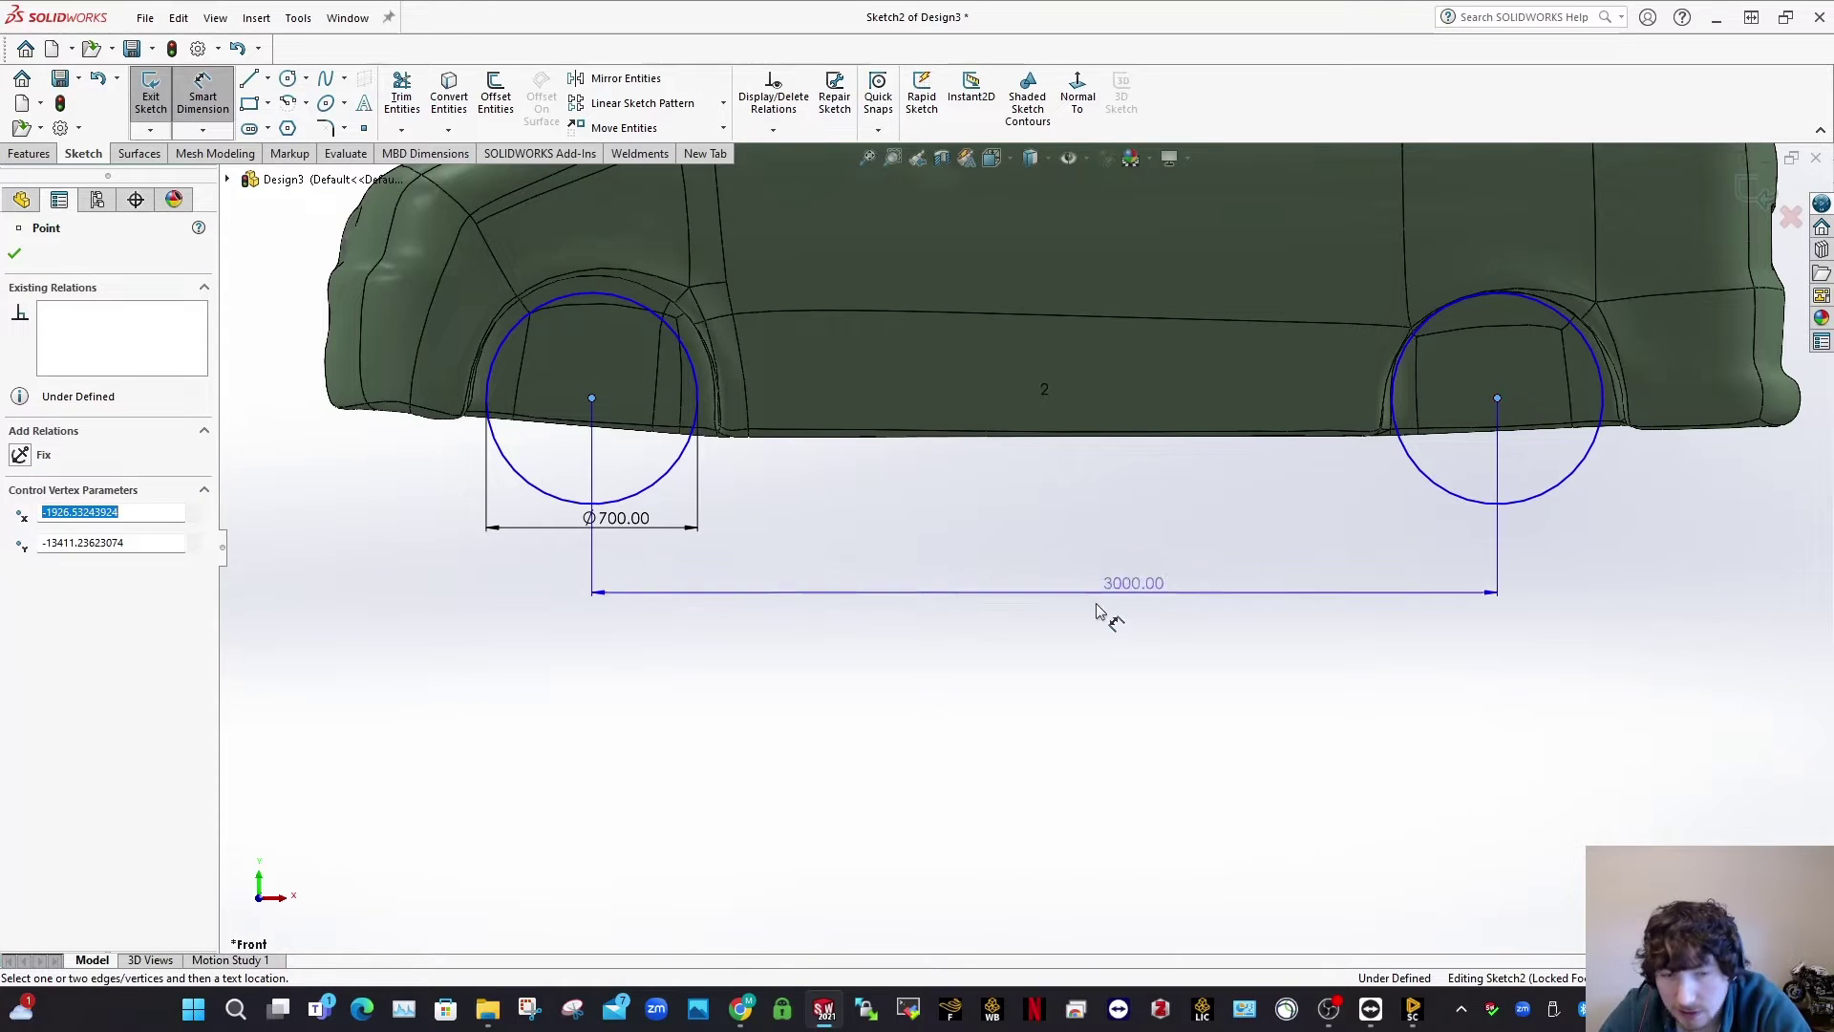
click(1044, 608)
click(997, 581)
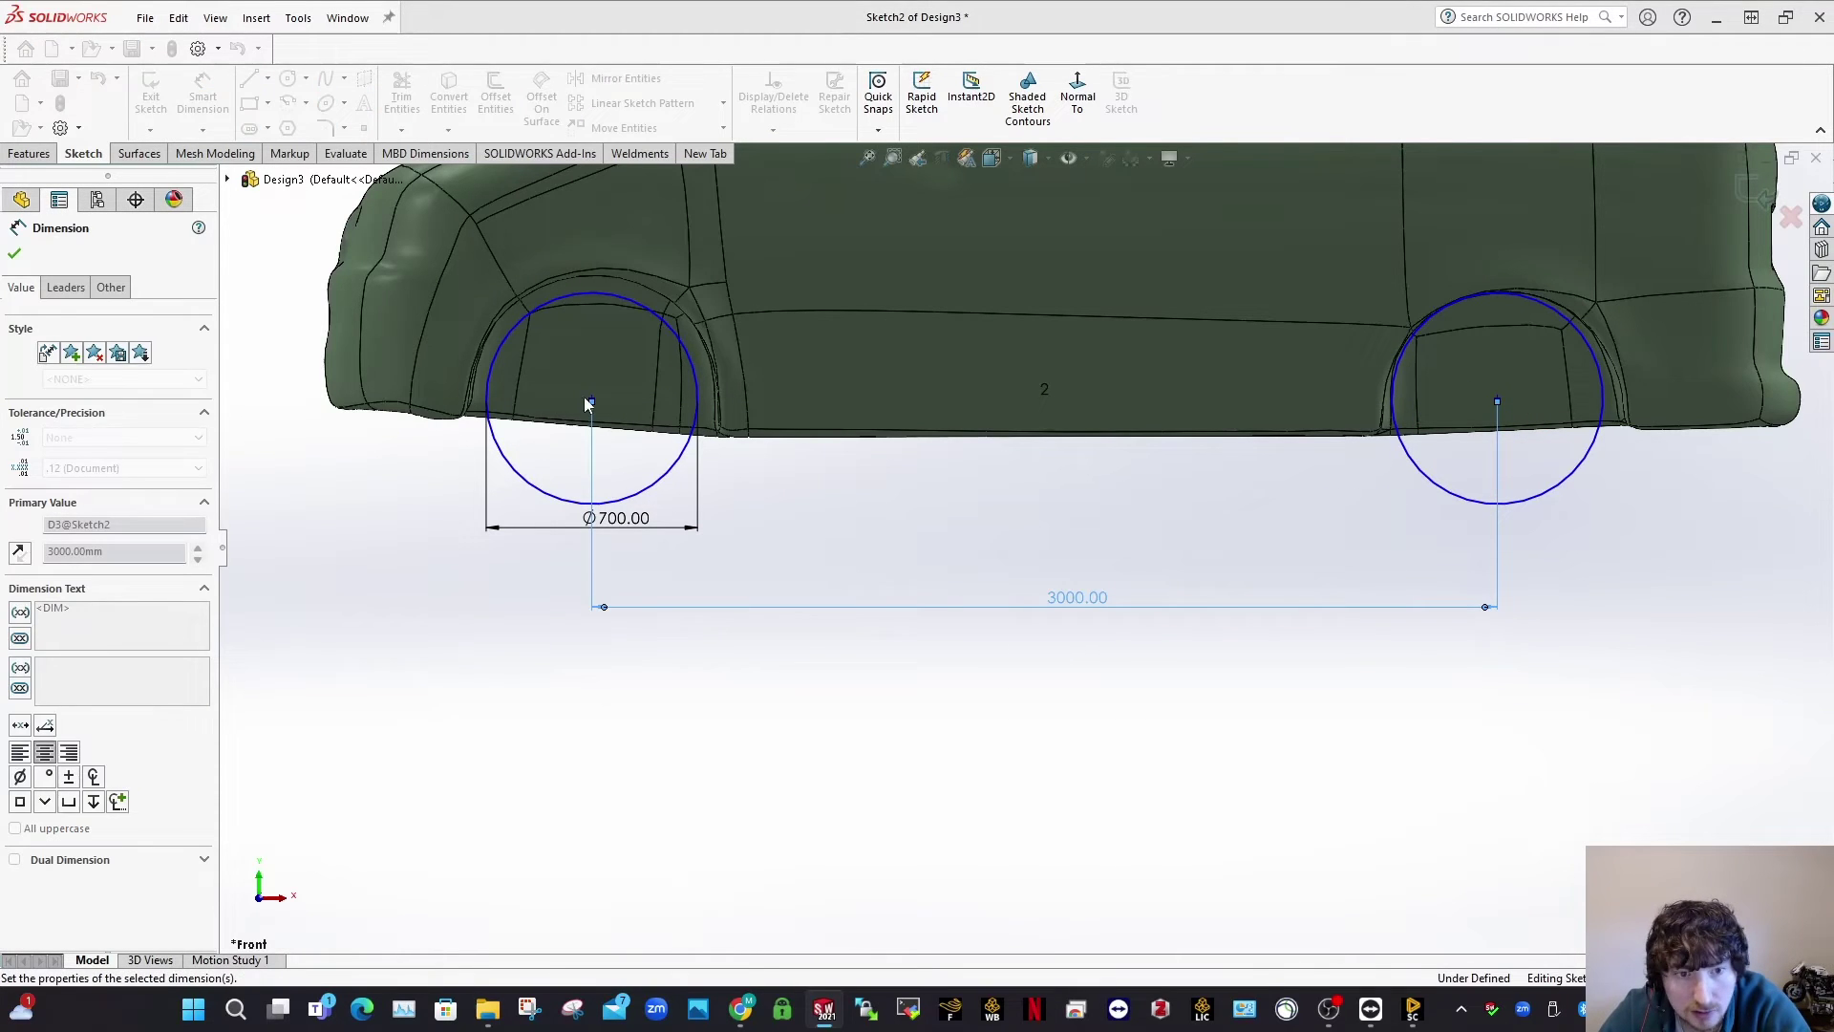
Step: Move both wheel circles slightly lower in the wheel arches by the front circle's centre point
key(Escape)
drag(591, 398, 592, 413)
click(772, 790)
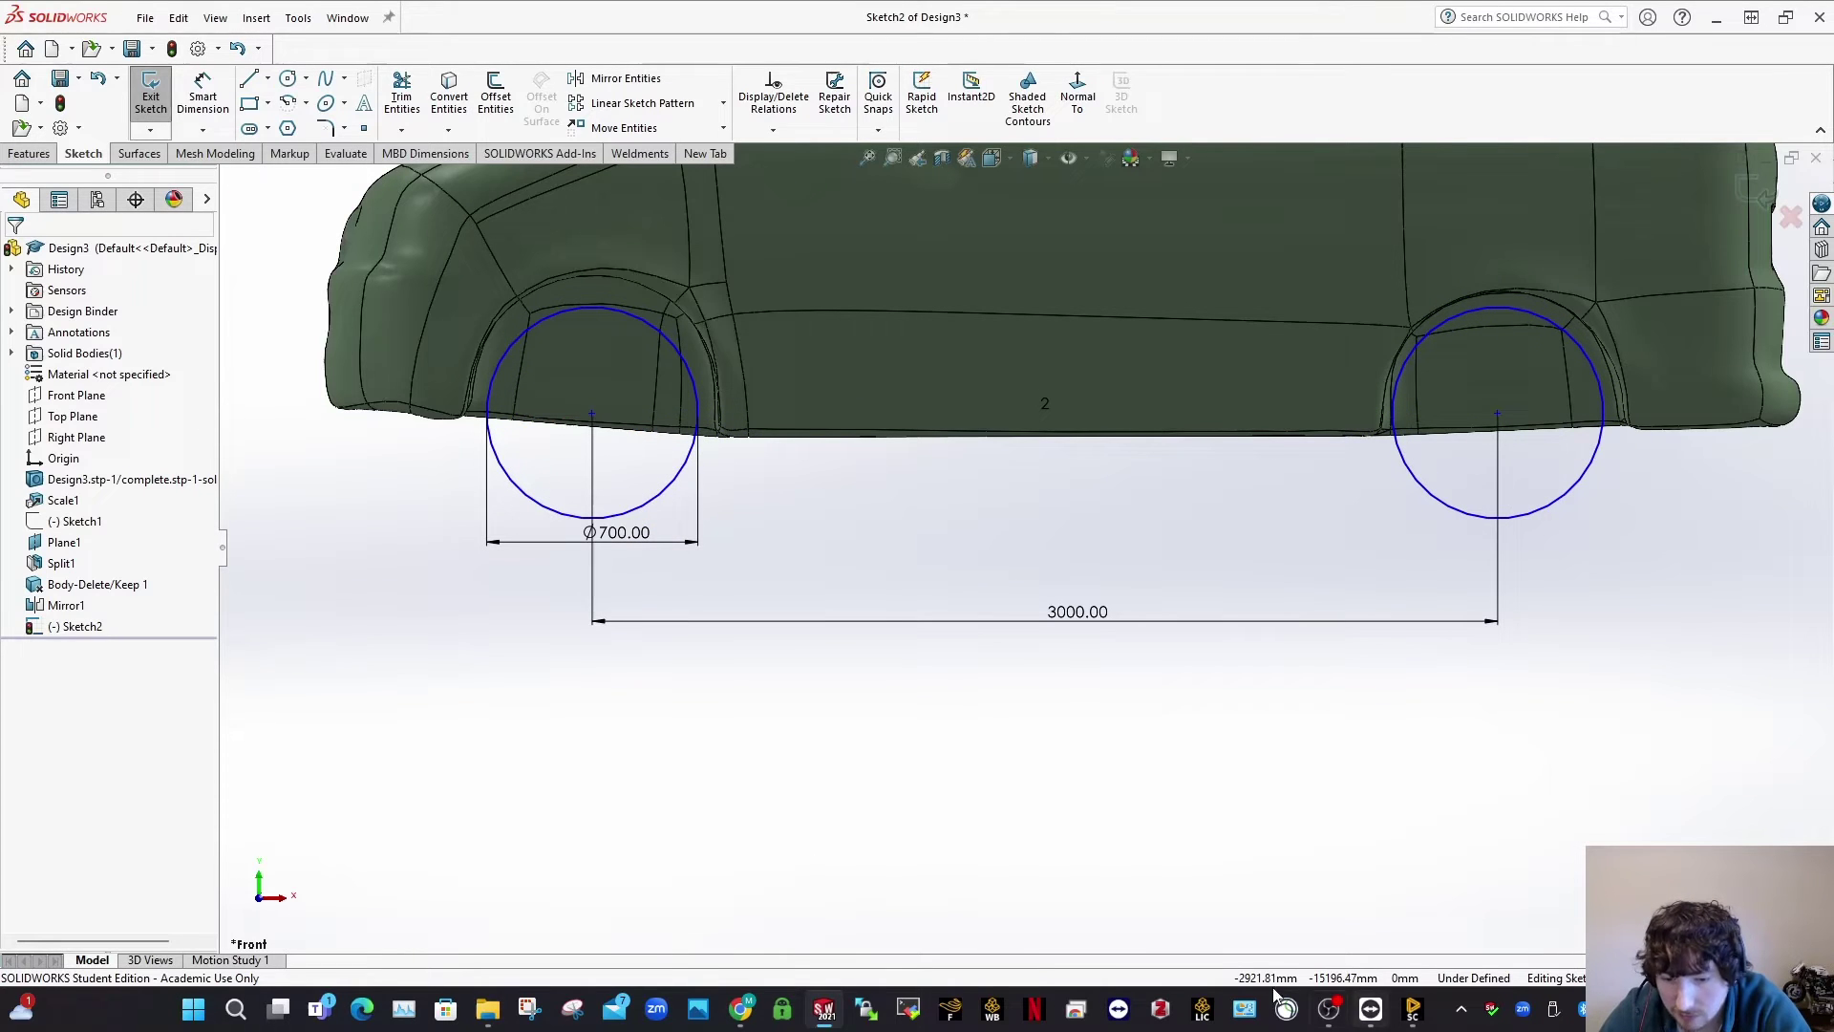
Step: Check the front overhang in the Transporter T5 dimension drawing in Chrome and return to the SOLIDWORKS sketch
mouse_move(750, 1011)
click(831, 917)
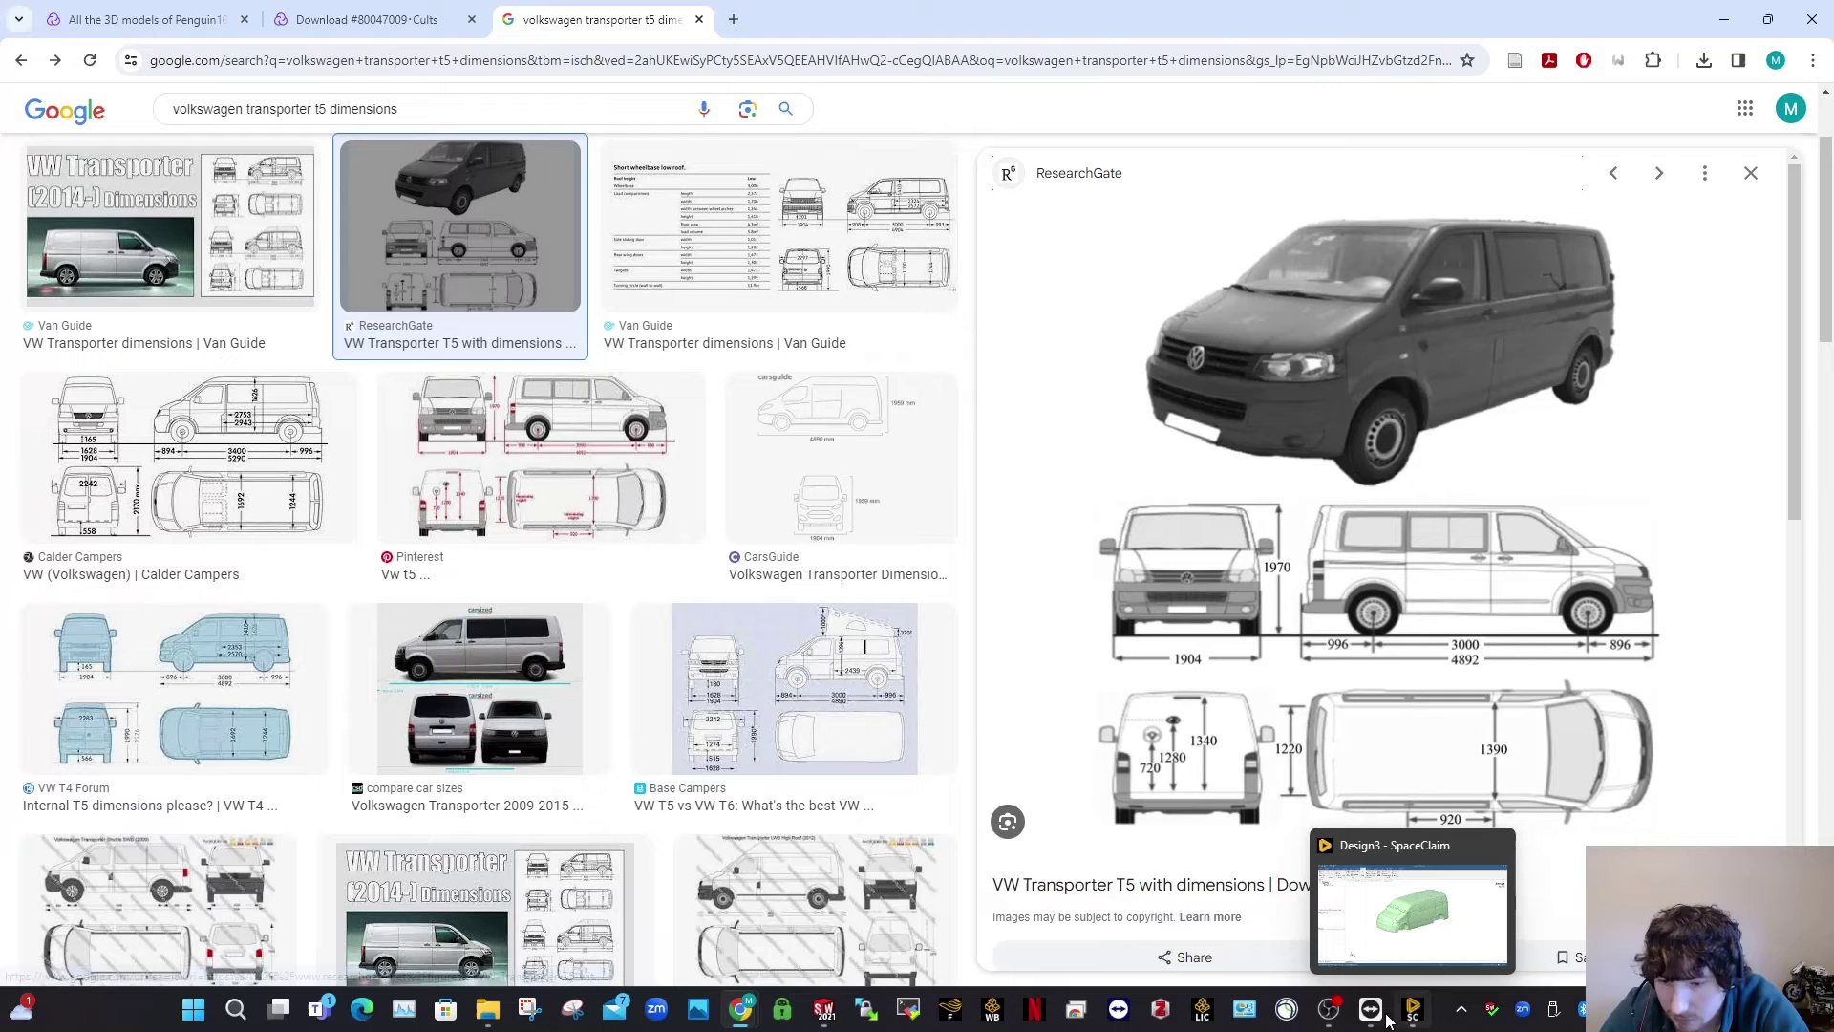
mouse_move(824, 1011)
click(973, 914)
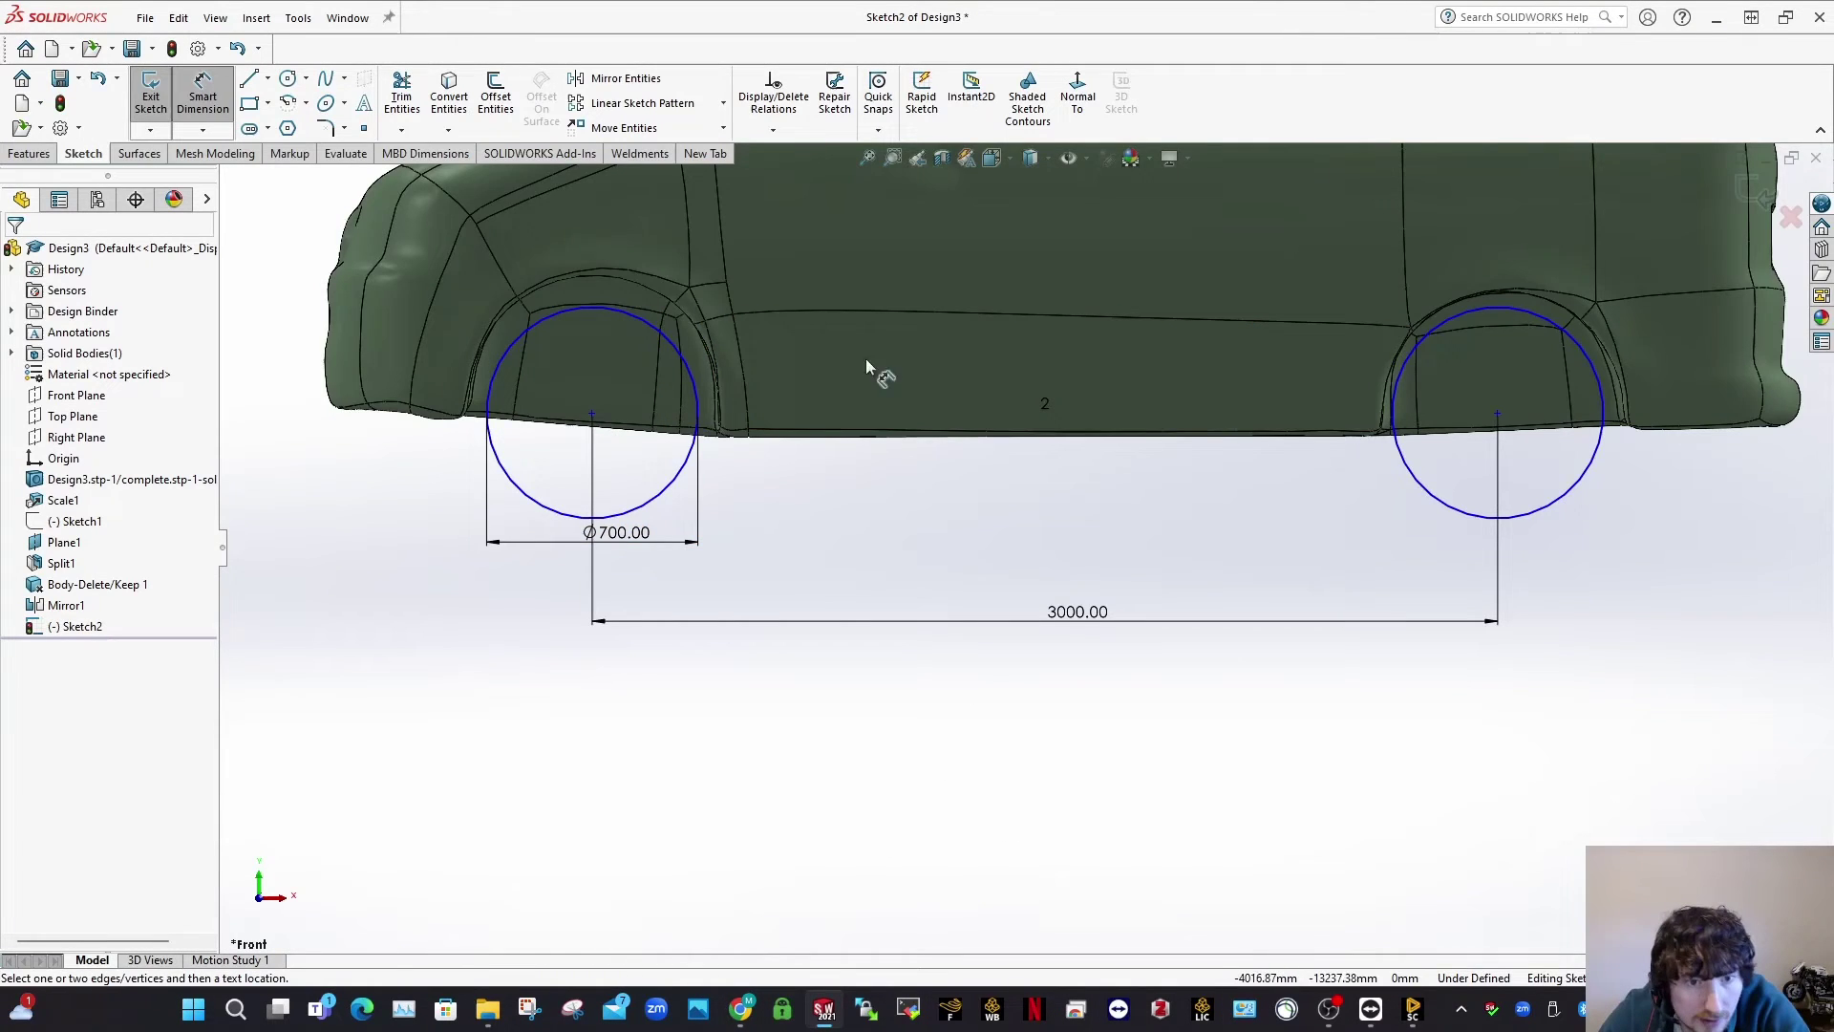
Step: Sketch a vertical line about 3400 mm long just ahead of the van's front bumper
scroll(866, 359, up, 3)
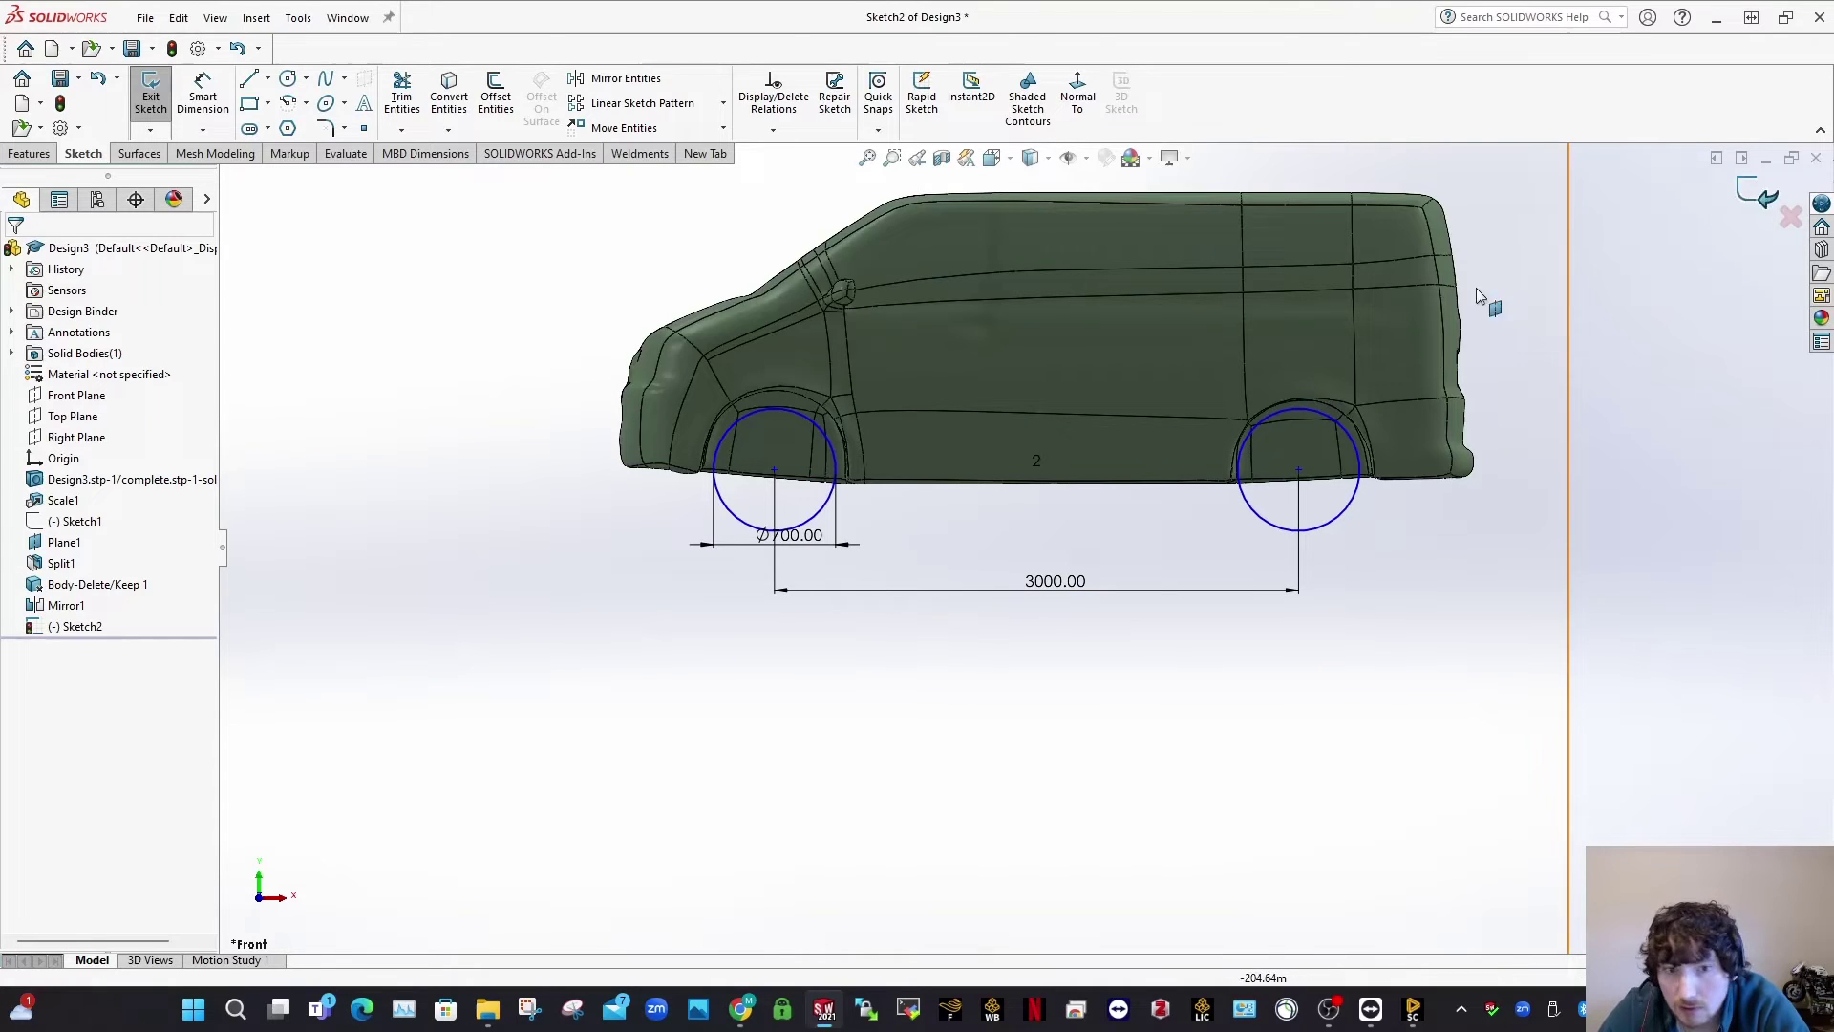
key(l)
scroll(844, 695, up, 3)
scroll(811, 381, down, 3)
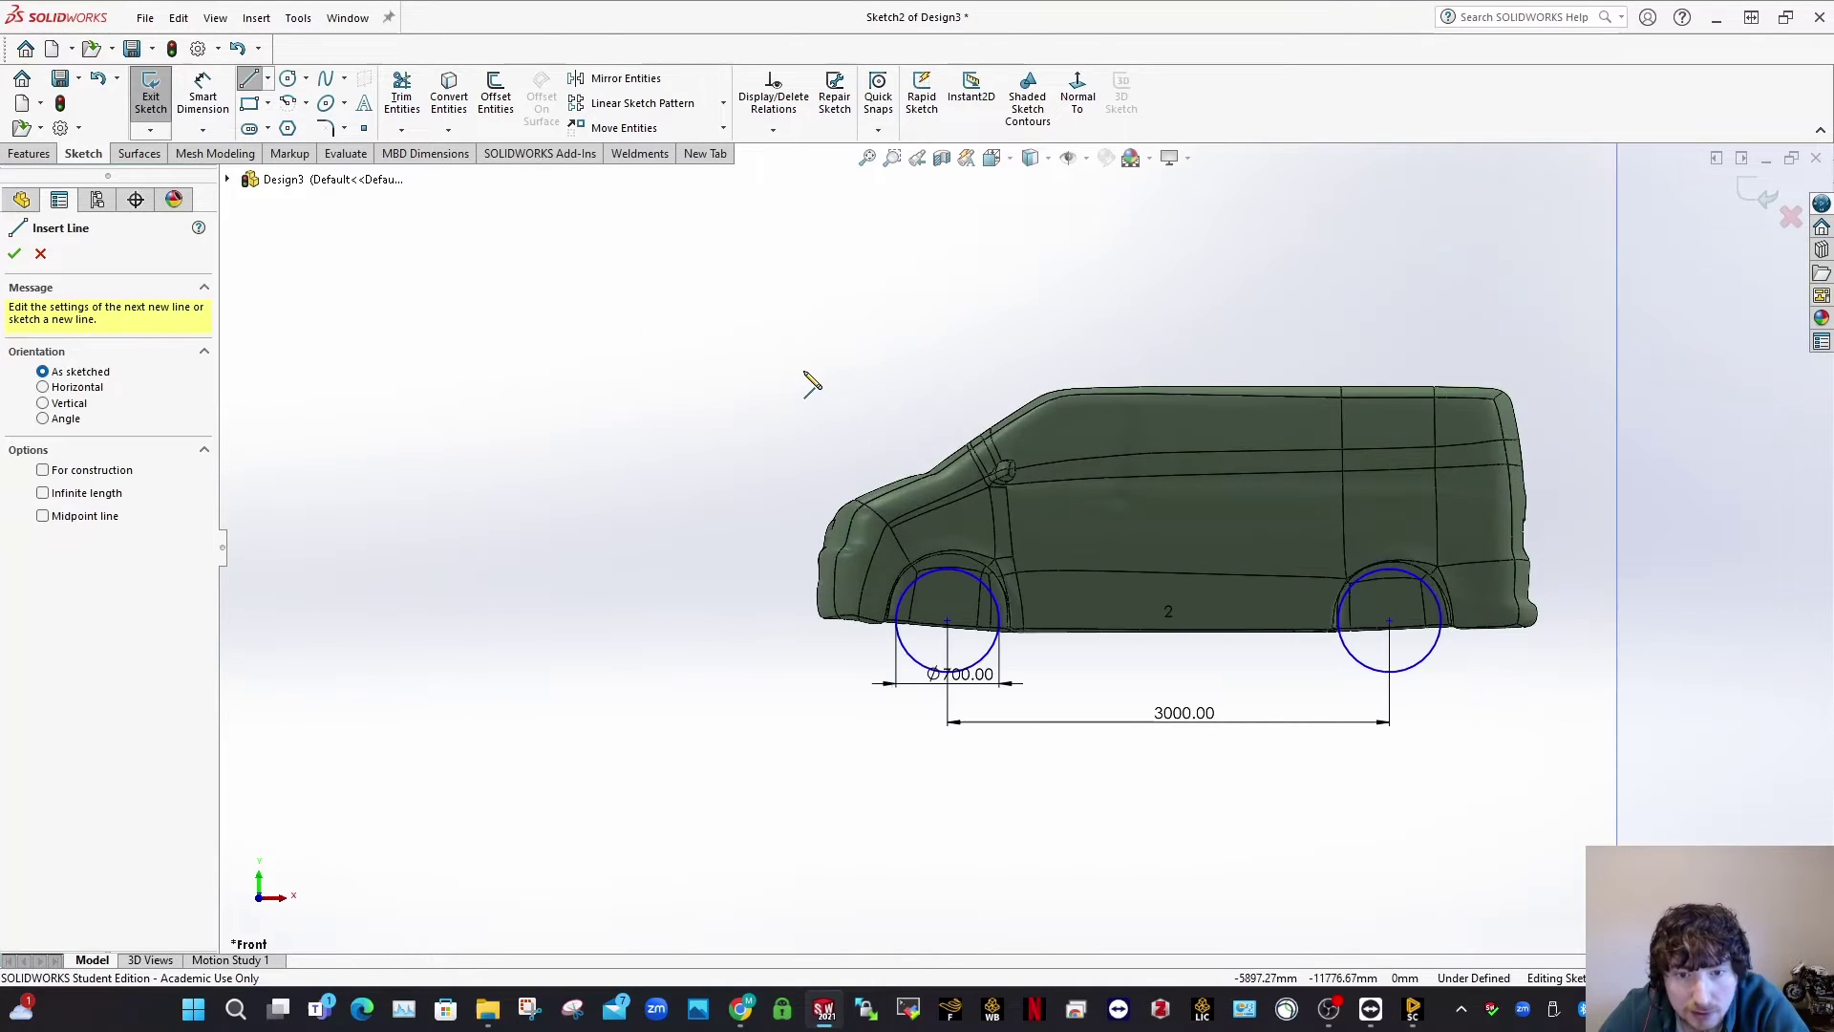
click(811, 334)
click(813, 807)
key(Escape)
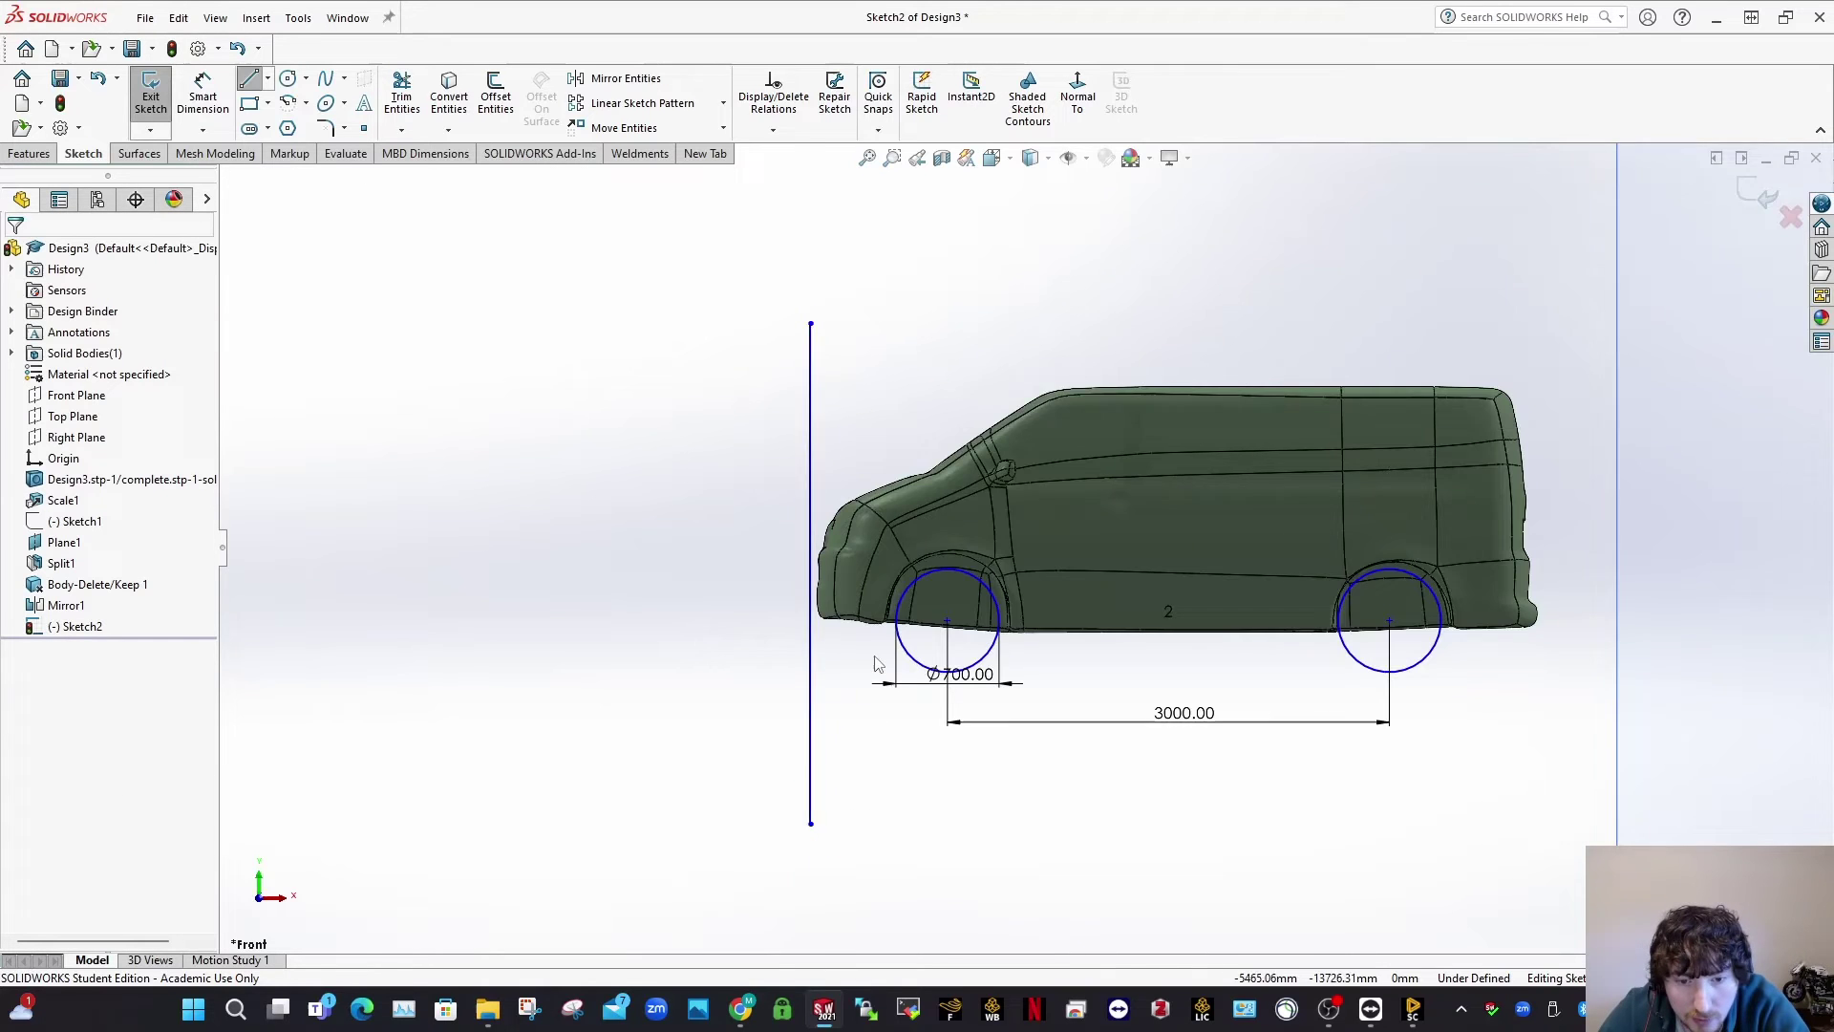
Step: Move the vertical line up against the foremost point of the front bumper and add a Fix relation to it
scroll(762, 605, up, 3)
mouse_move(779, 614)
mouse_down()
mouse_move(807, 614)
mouse_move(794, 605)
mouse_up()
click(837, 600)
scroll(792, 604, down, 4)
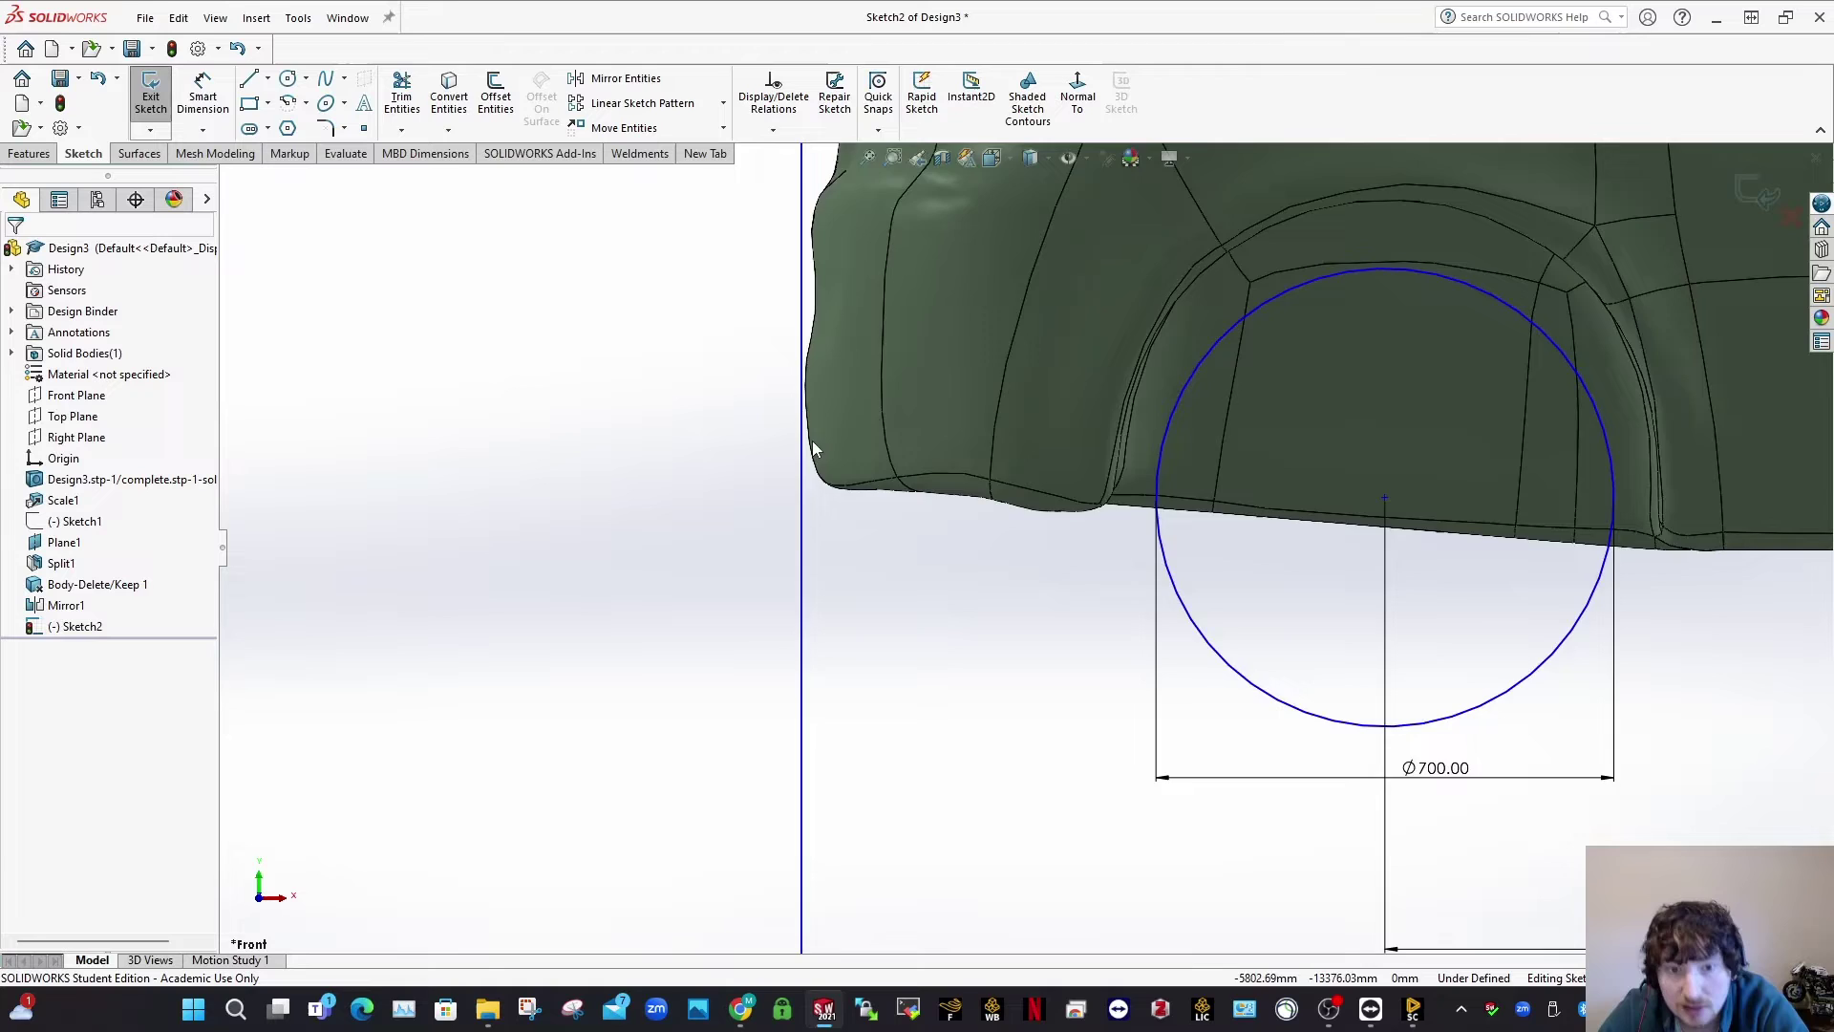
scroll(814, 438, up, 3)
scroll(862, 310, up, 3)
scroll(1005, 569, up, 2)
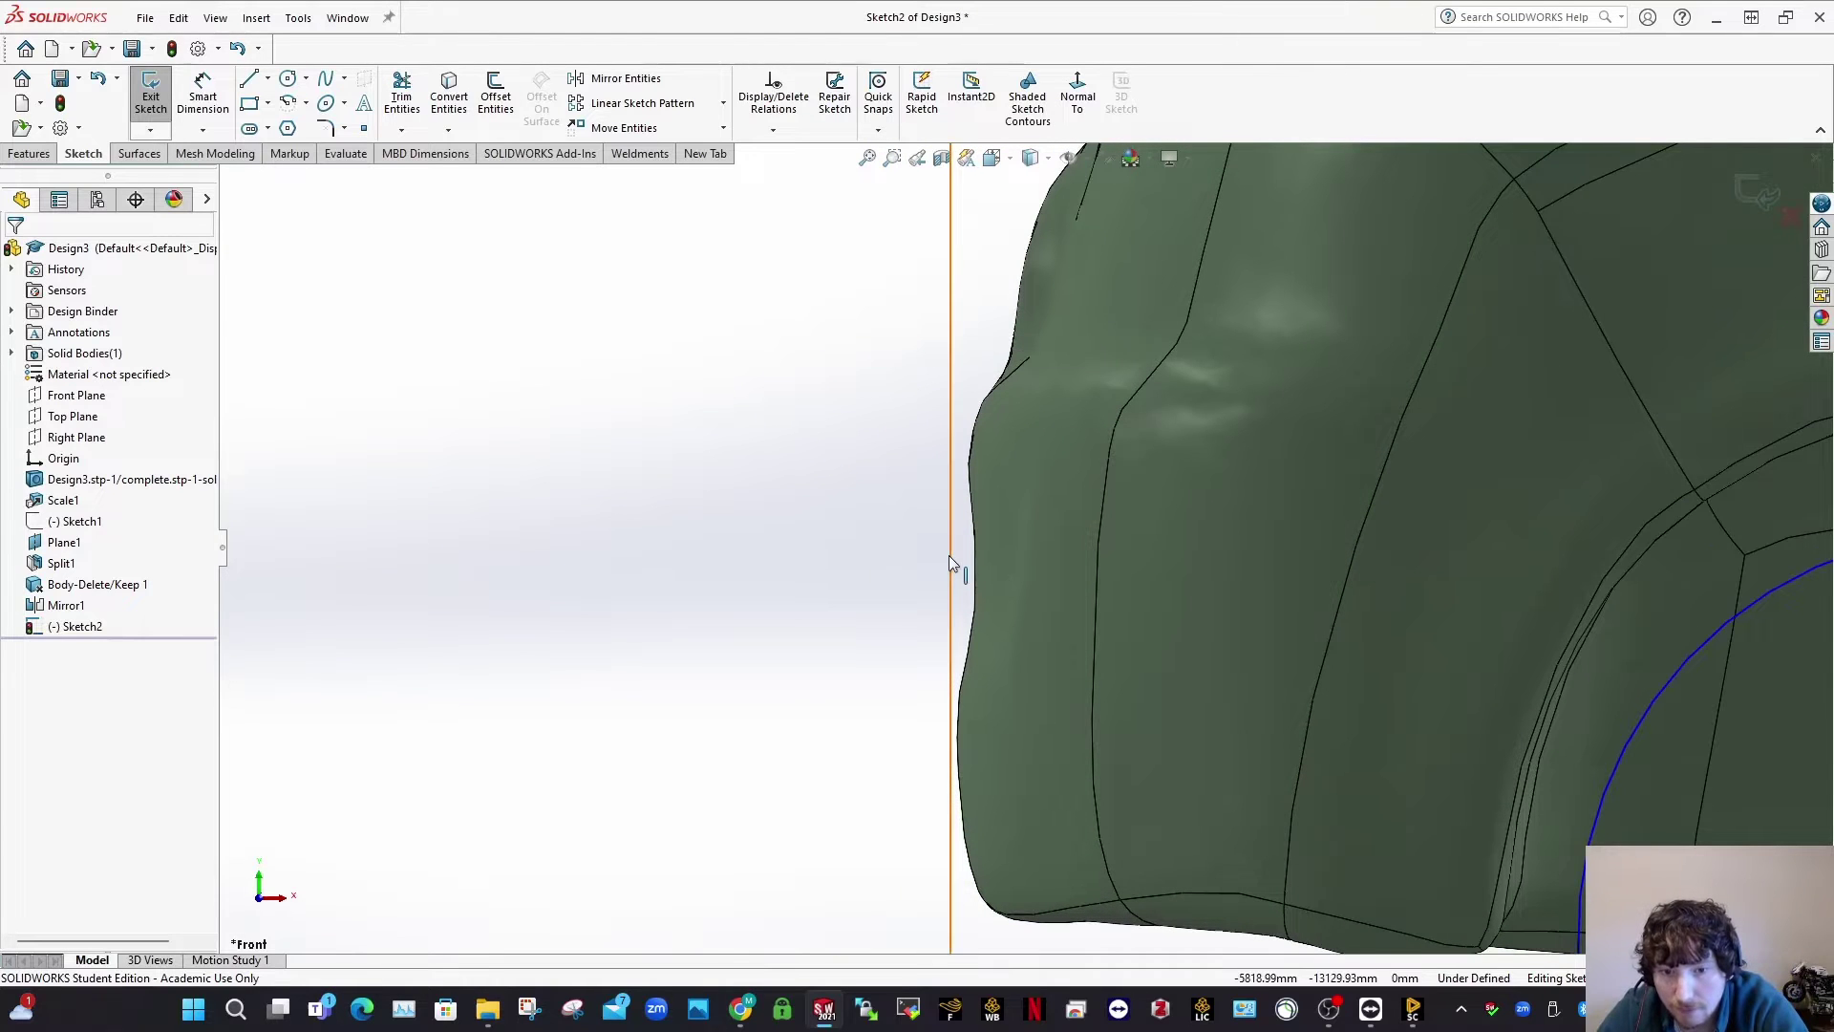
click(952, 556)
click(1059, 473)
click(776, 553)
Step: Dimension the front wheel centre at 896 mm from the vertical line at the bumper
scroll(824, 759, up, 4)
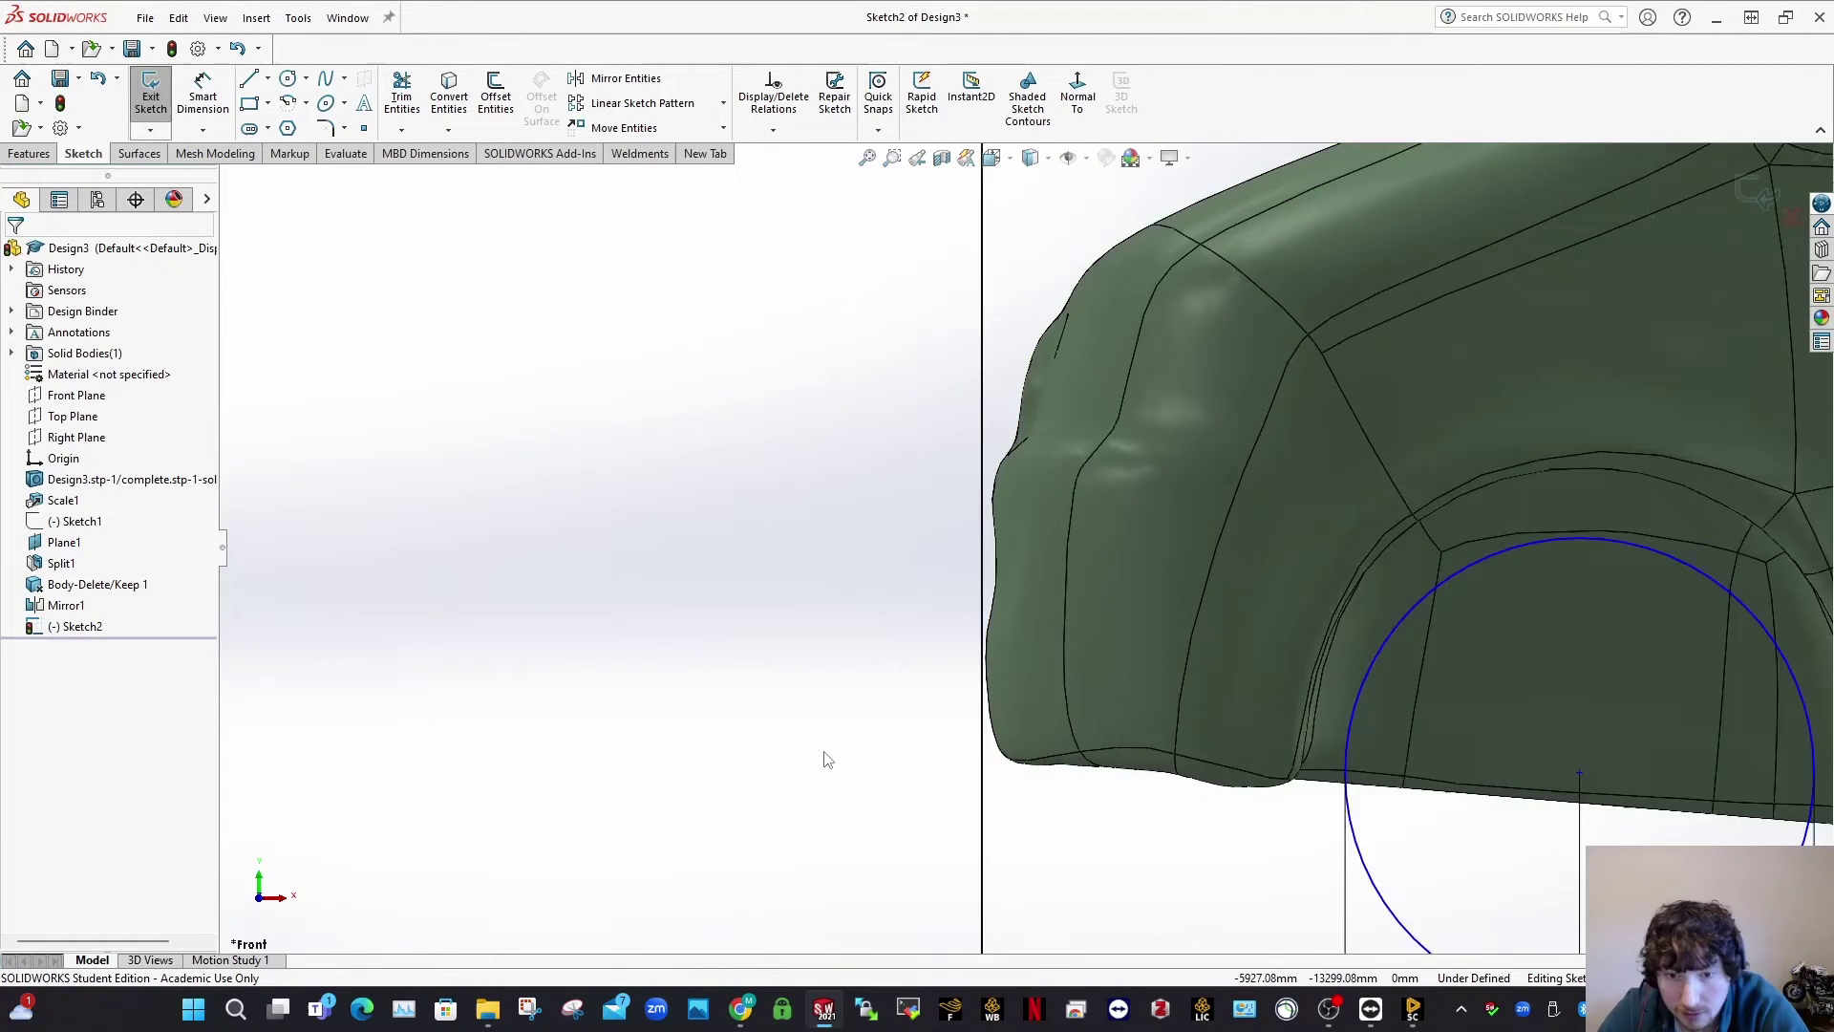
right_drag(935, 877, 938, 803)
click(997, 708)
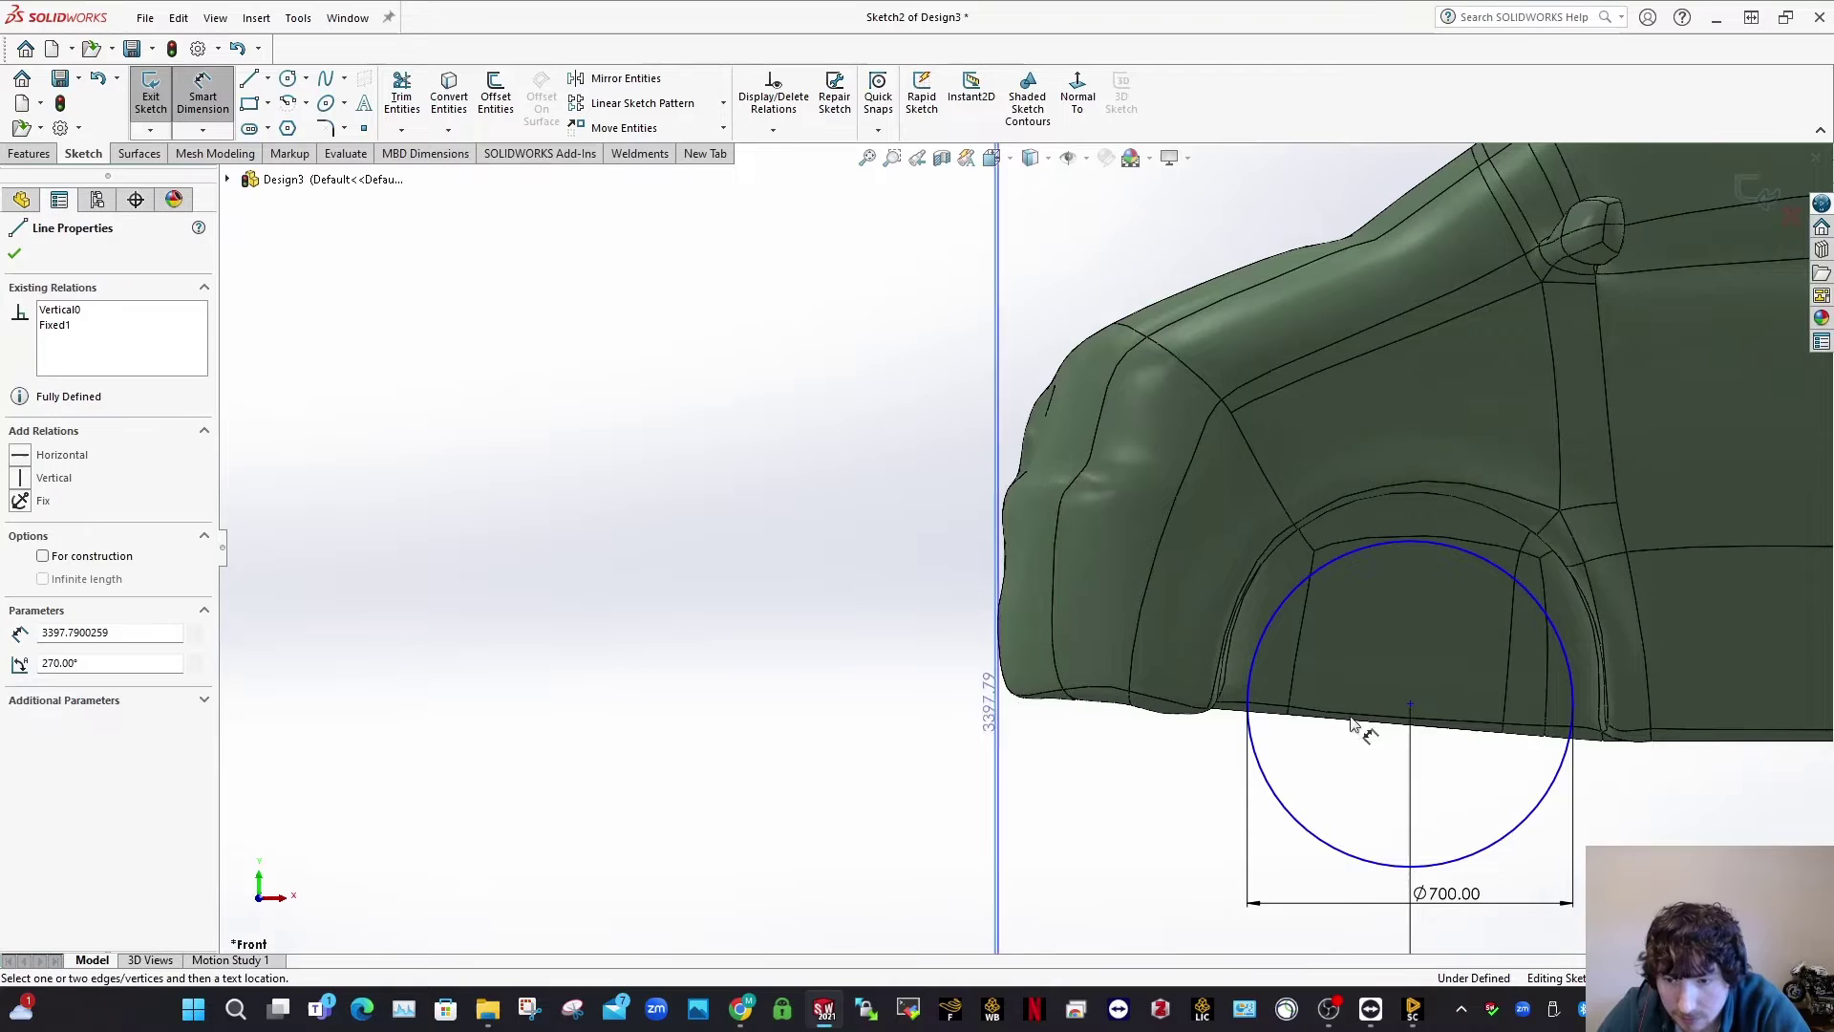
click(1410, 705)
click(1205, 751)
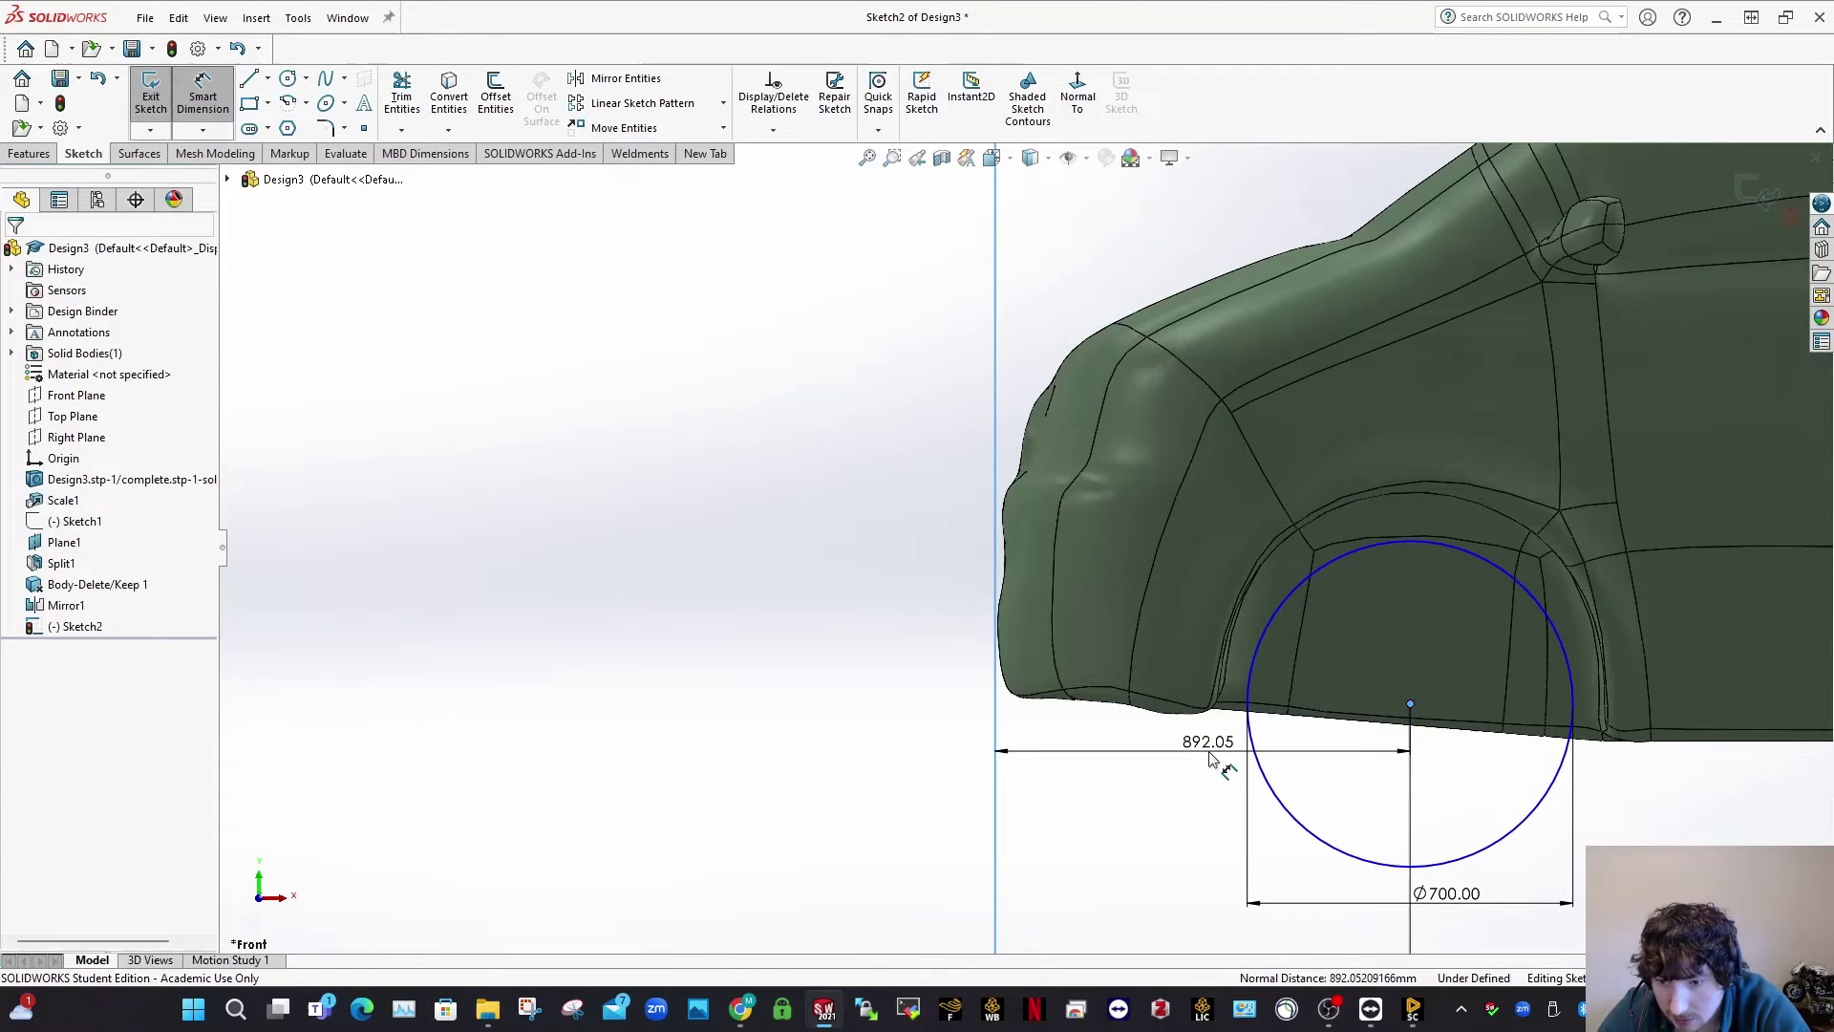
text(896)
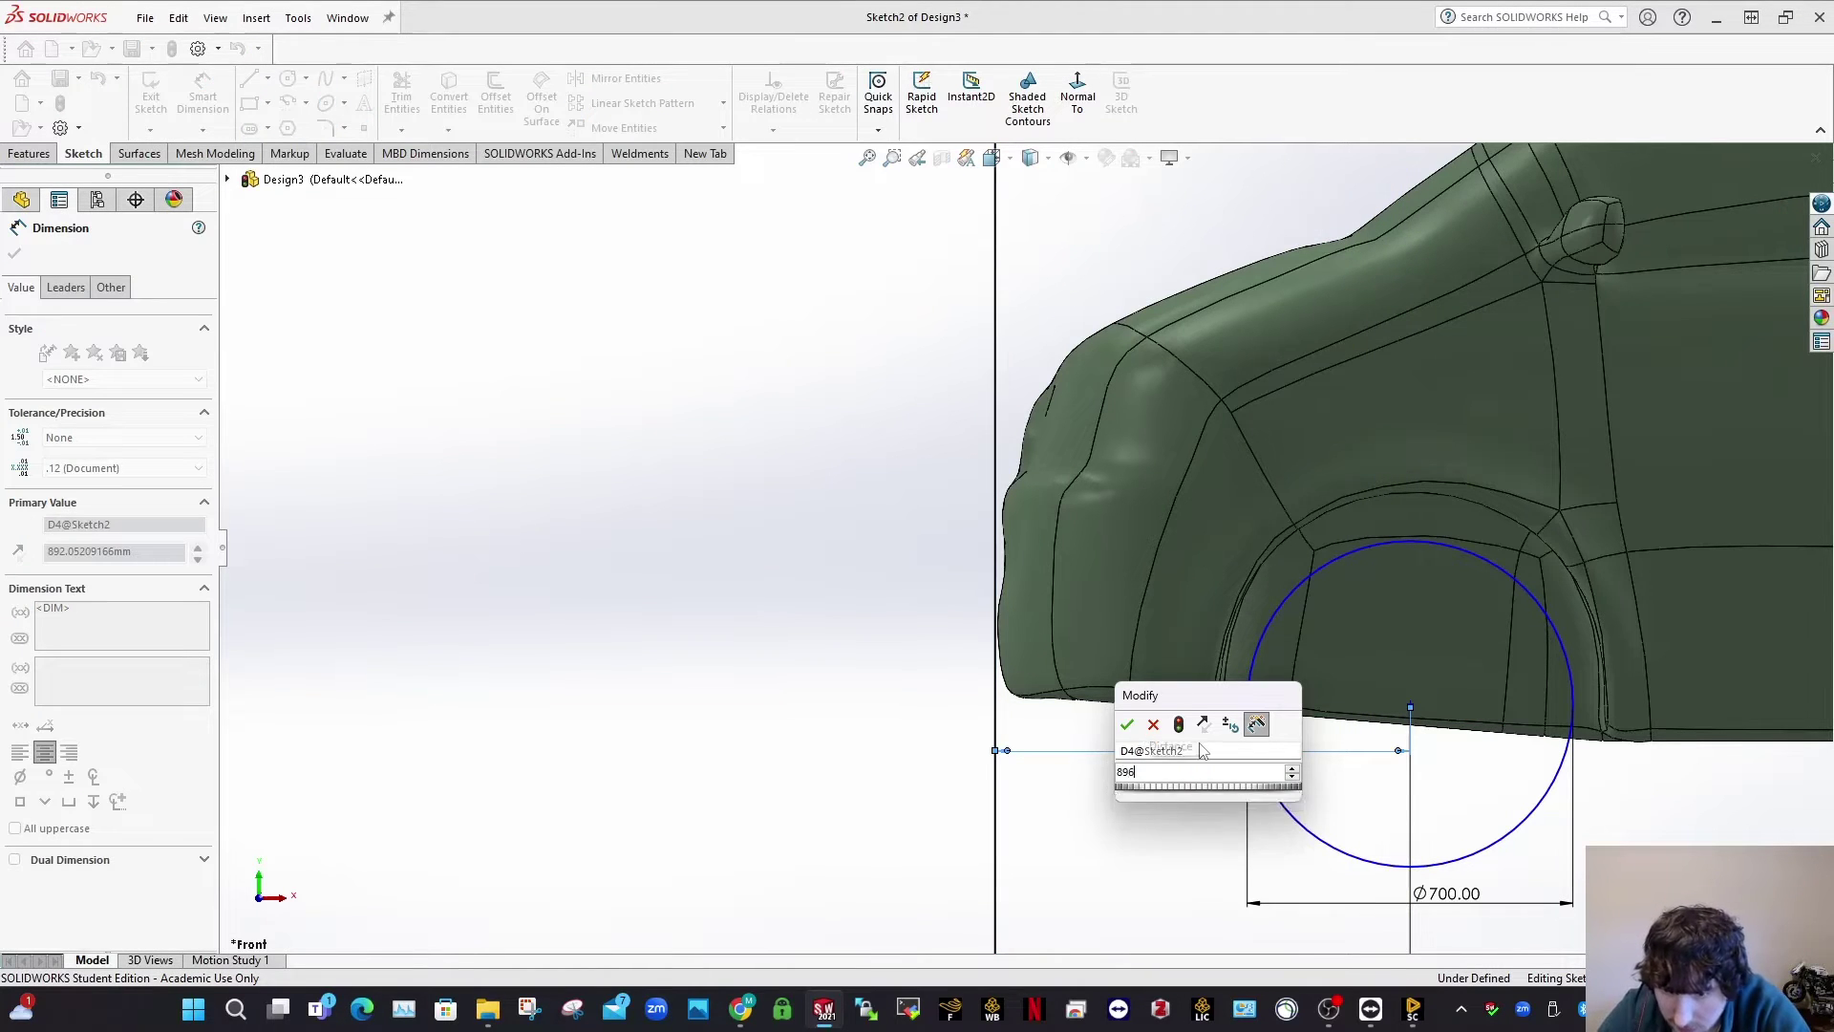
key(Return)
Step: Examine how the rear wheel circle fits its arch and how both wheels sit on the van in side view
scroll(1503, 697, up, 4)
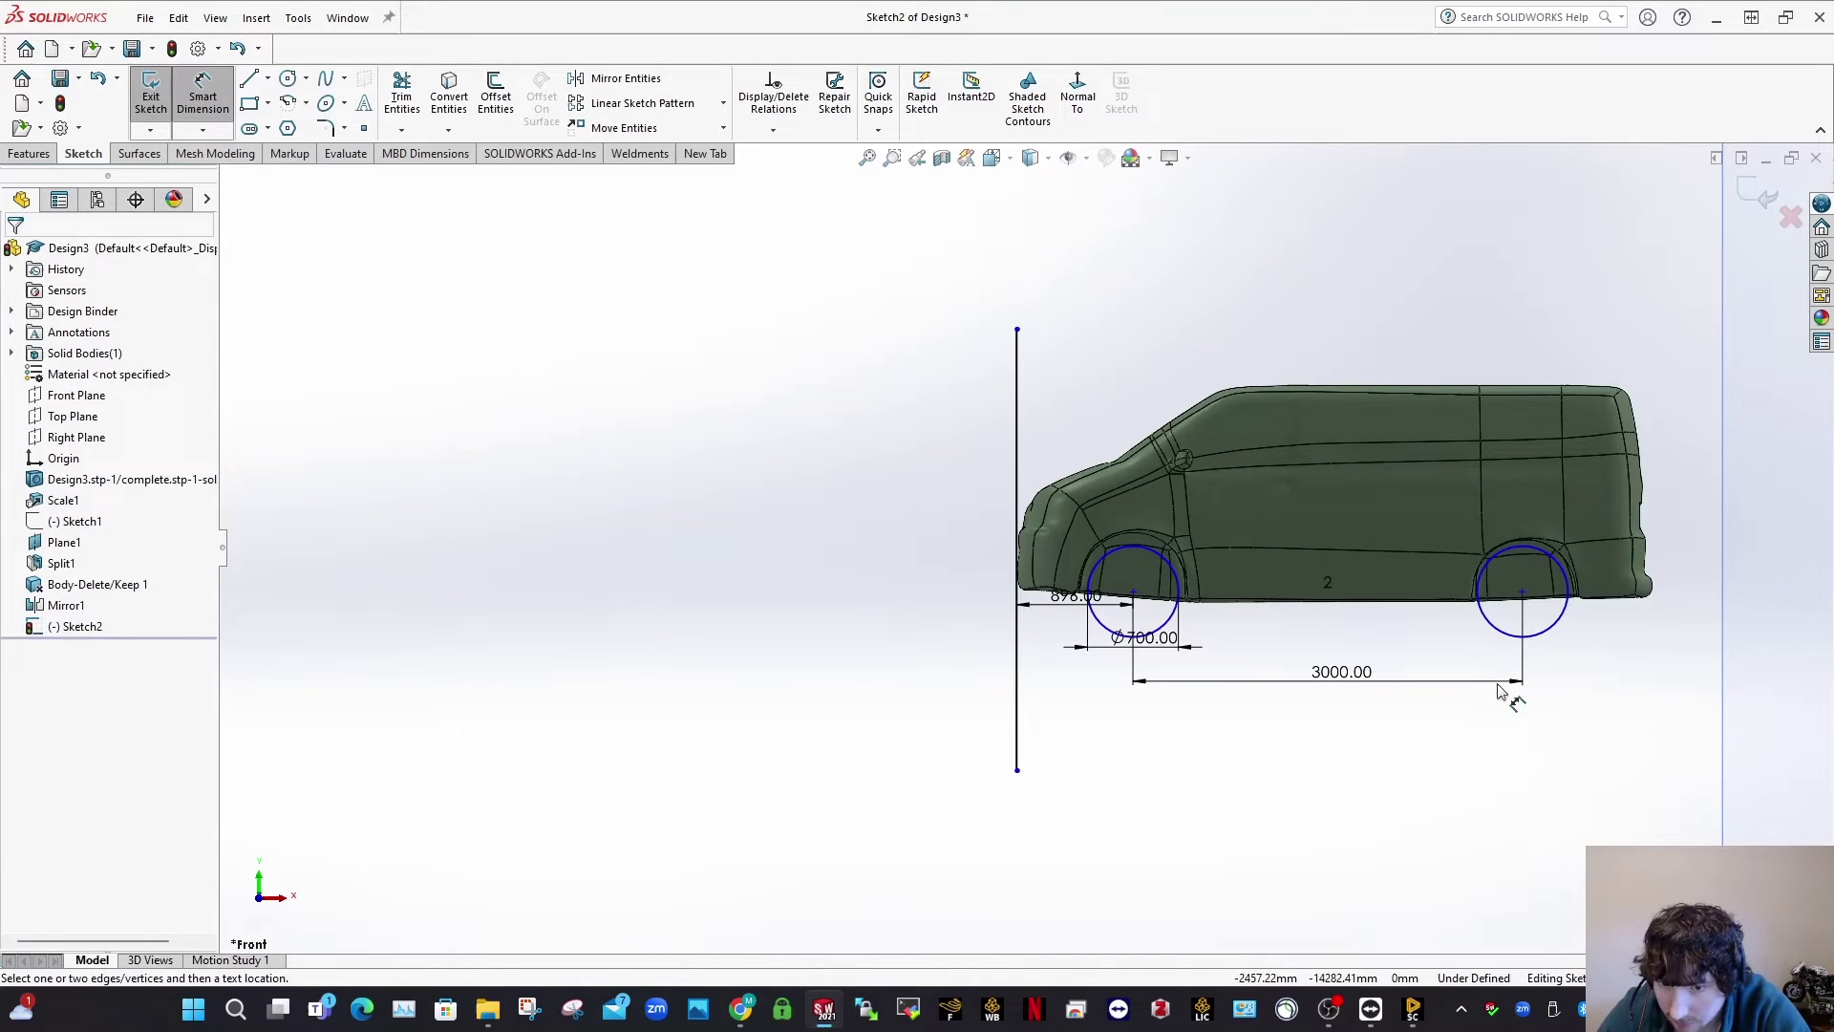
scroll(1487, 606, down, 6)
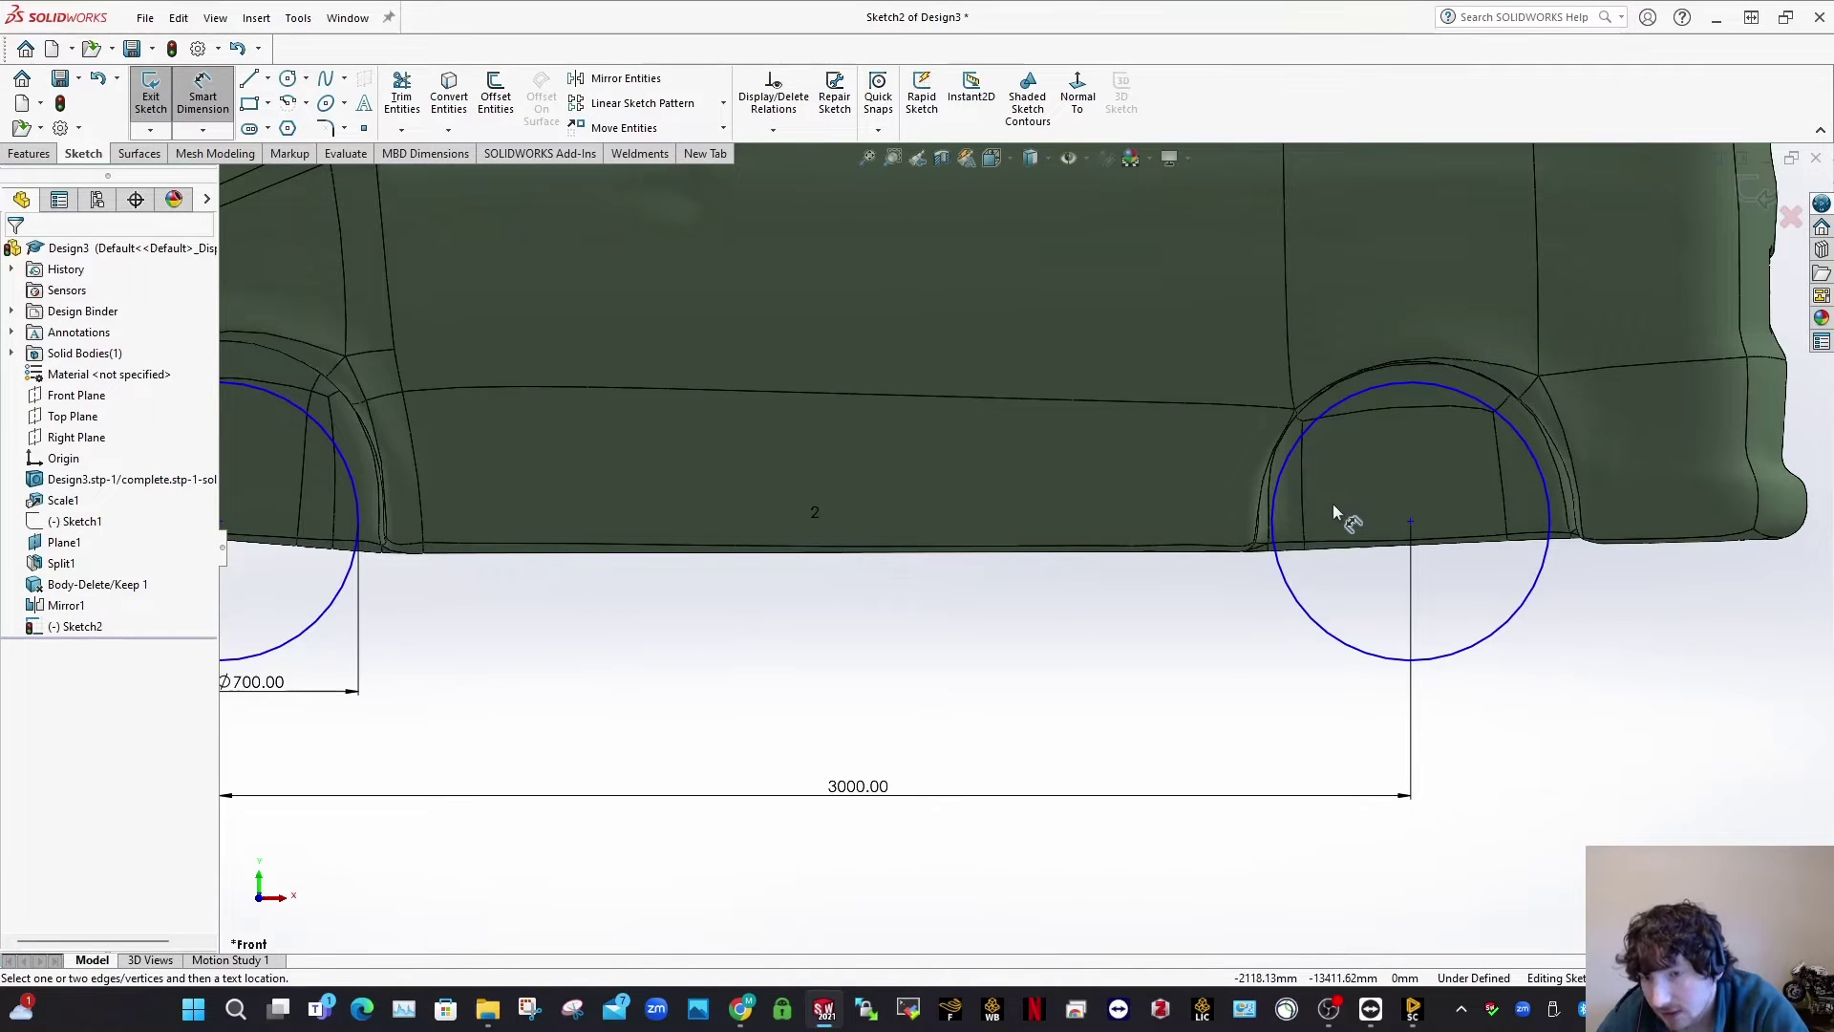
scroll(1276, 506, down, 2)
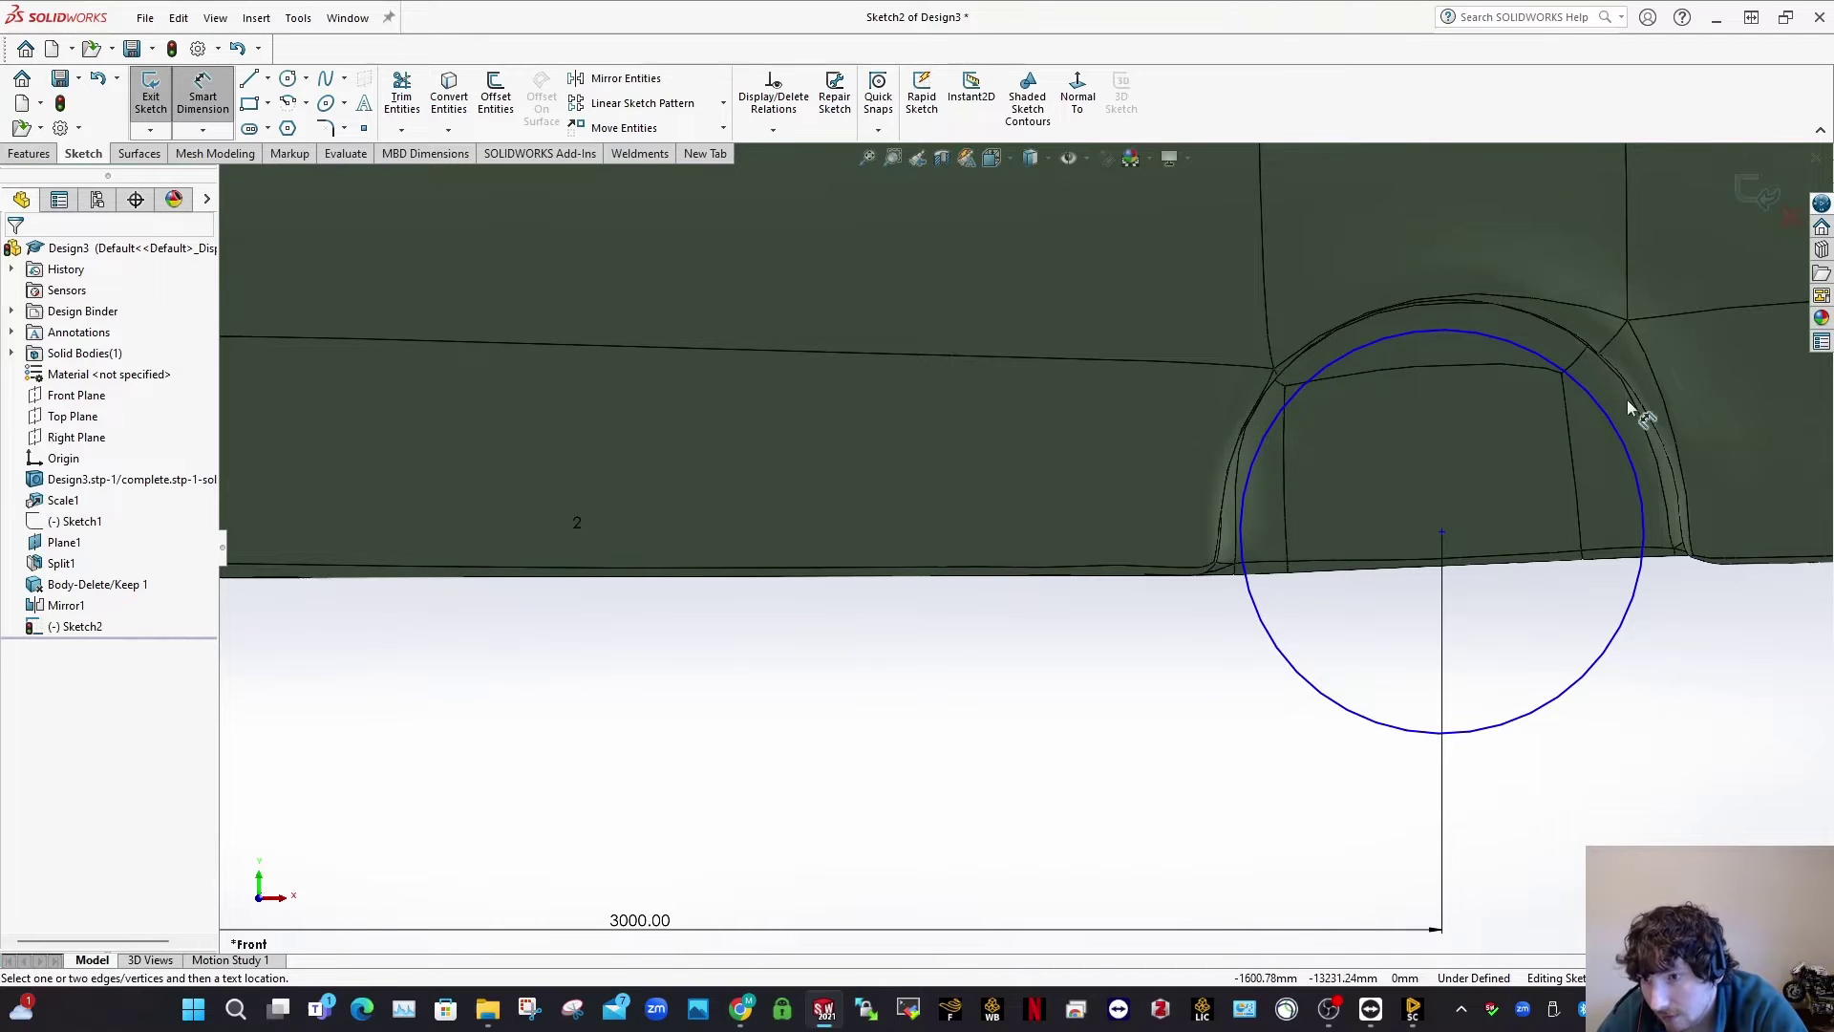
scroll(1666, 500, up, 4)
scroll(1283, 391, up, 4)
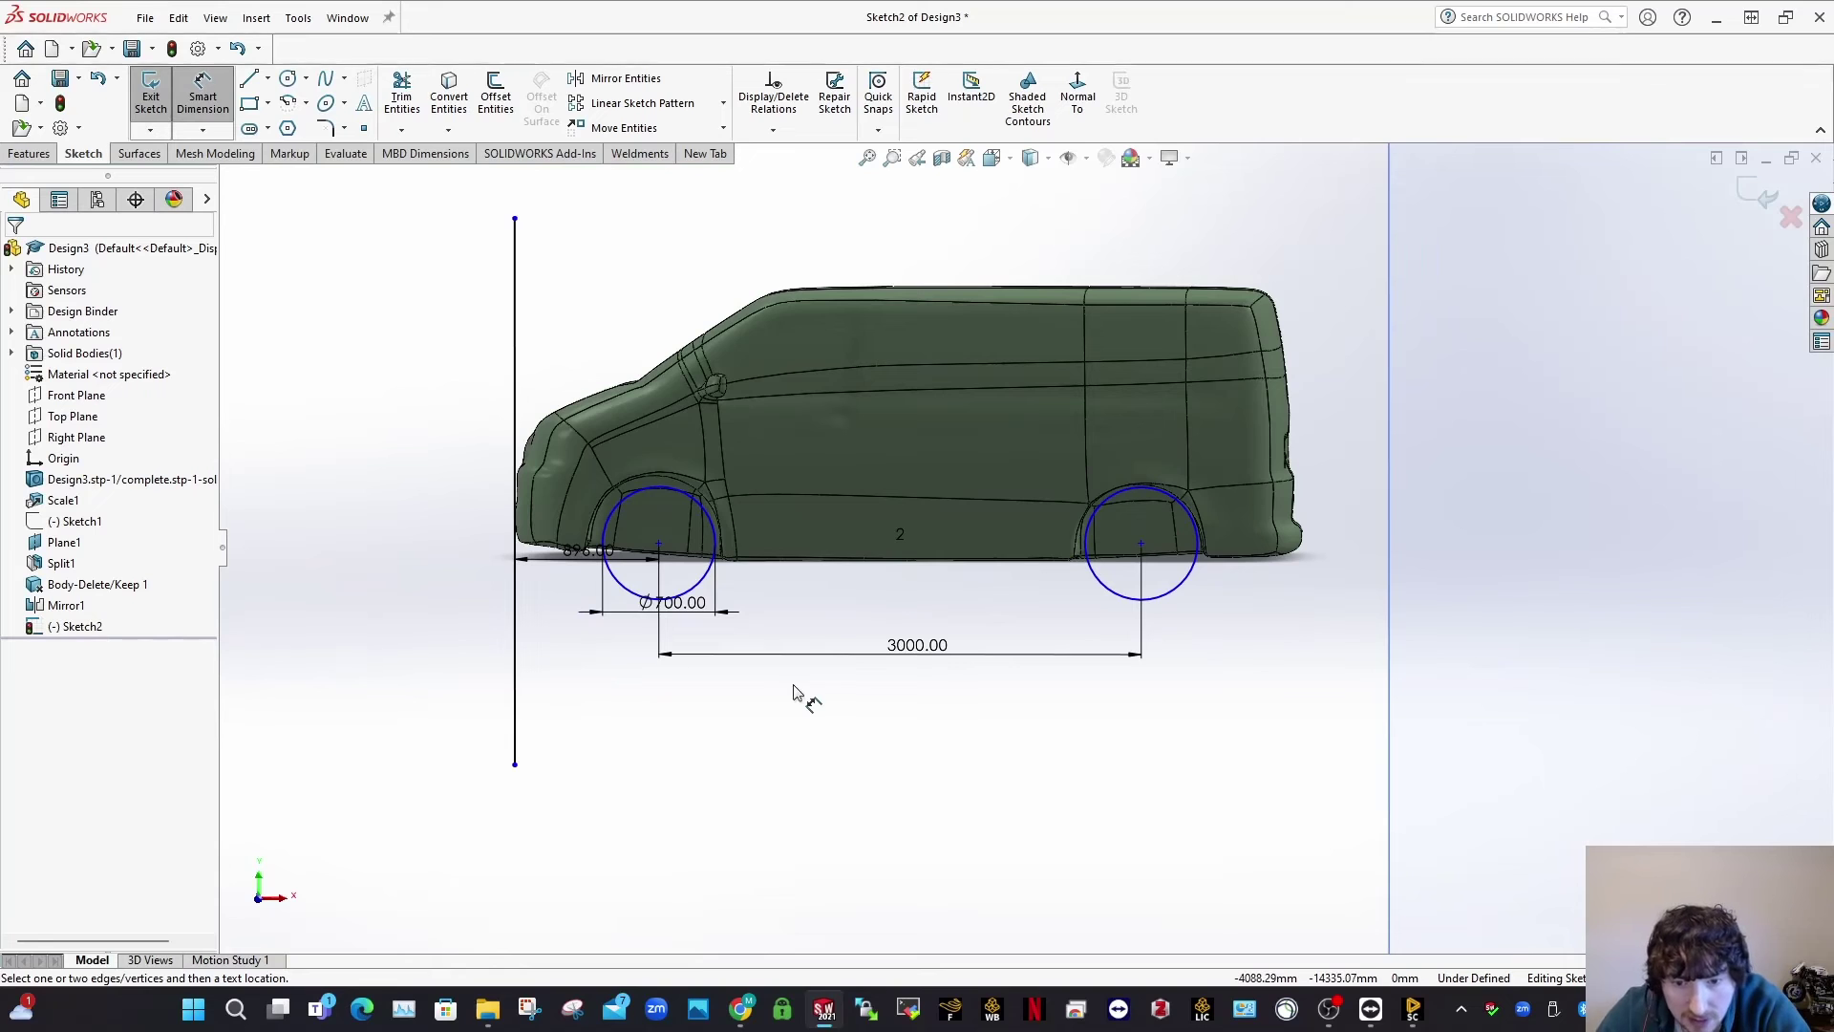
key(space)
click(692, 744)
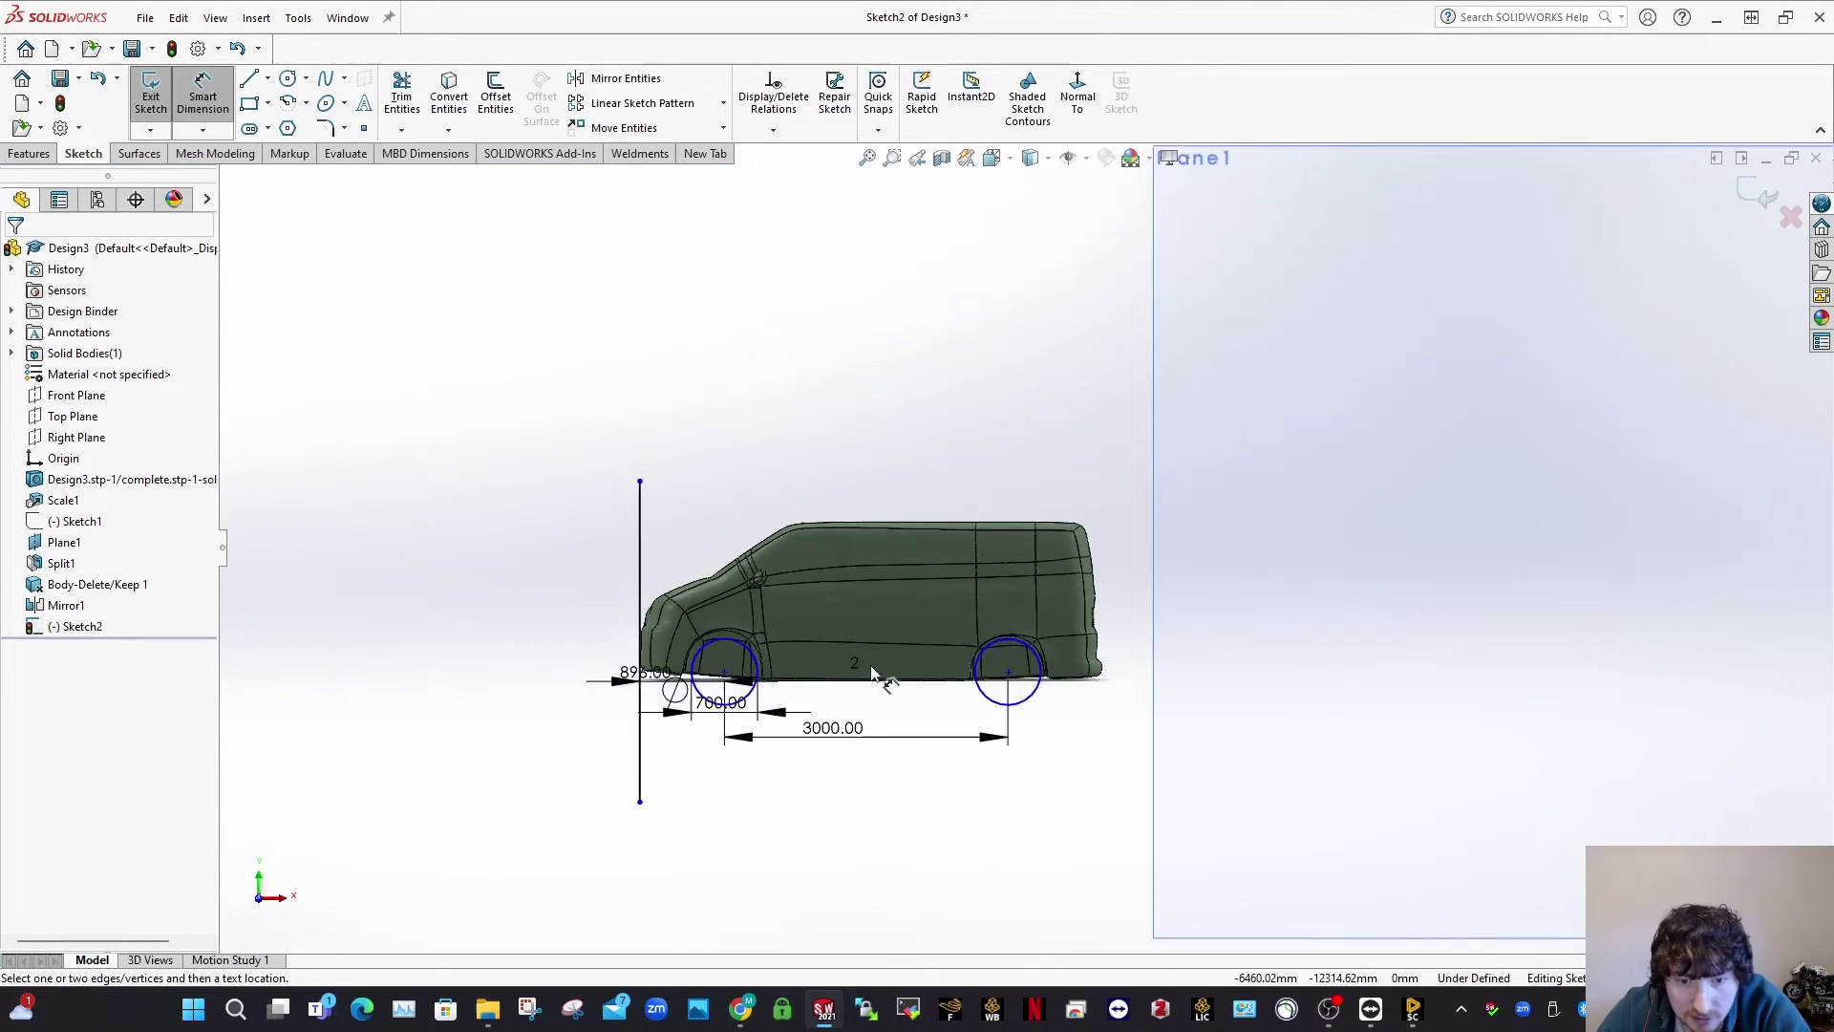
scroll(848, 720, down, 5)
scroll(1073, 655, up, 2)
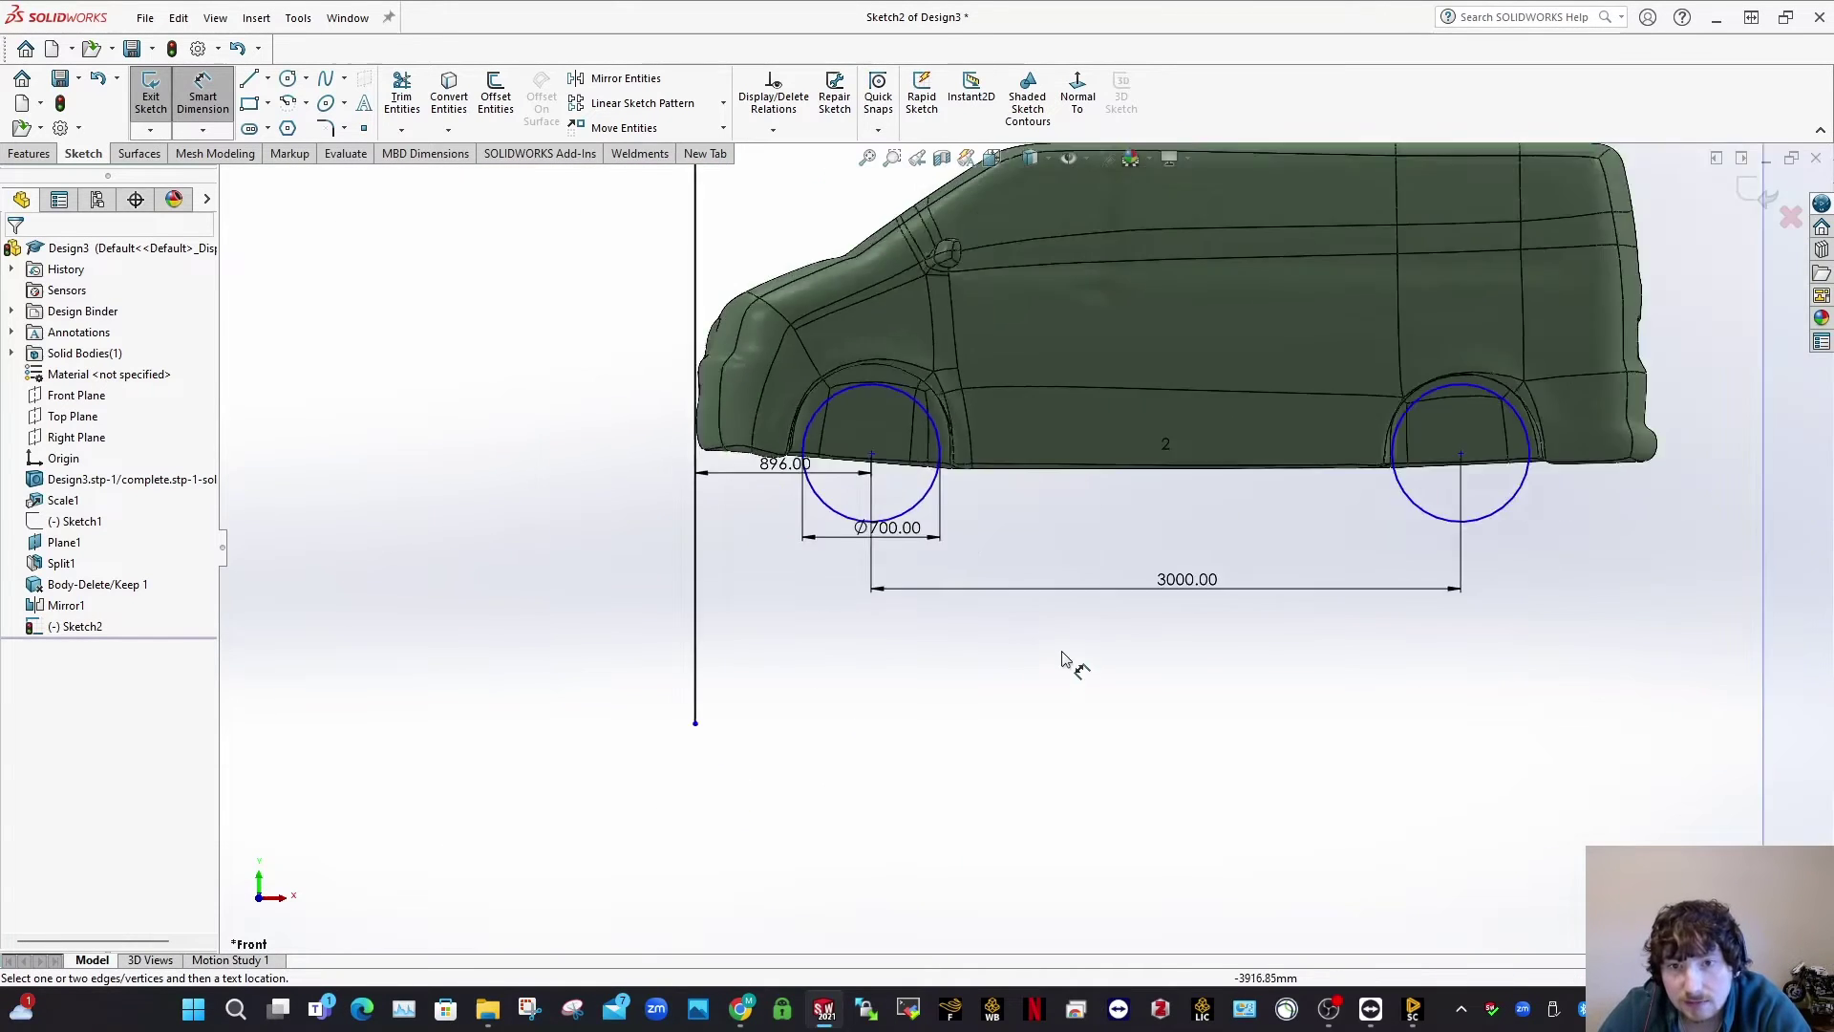
scroll(1127, 554, down, 1)
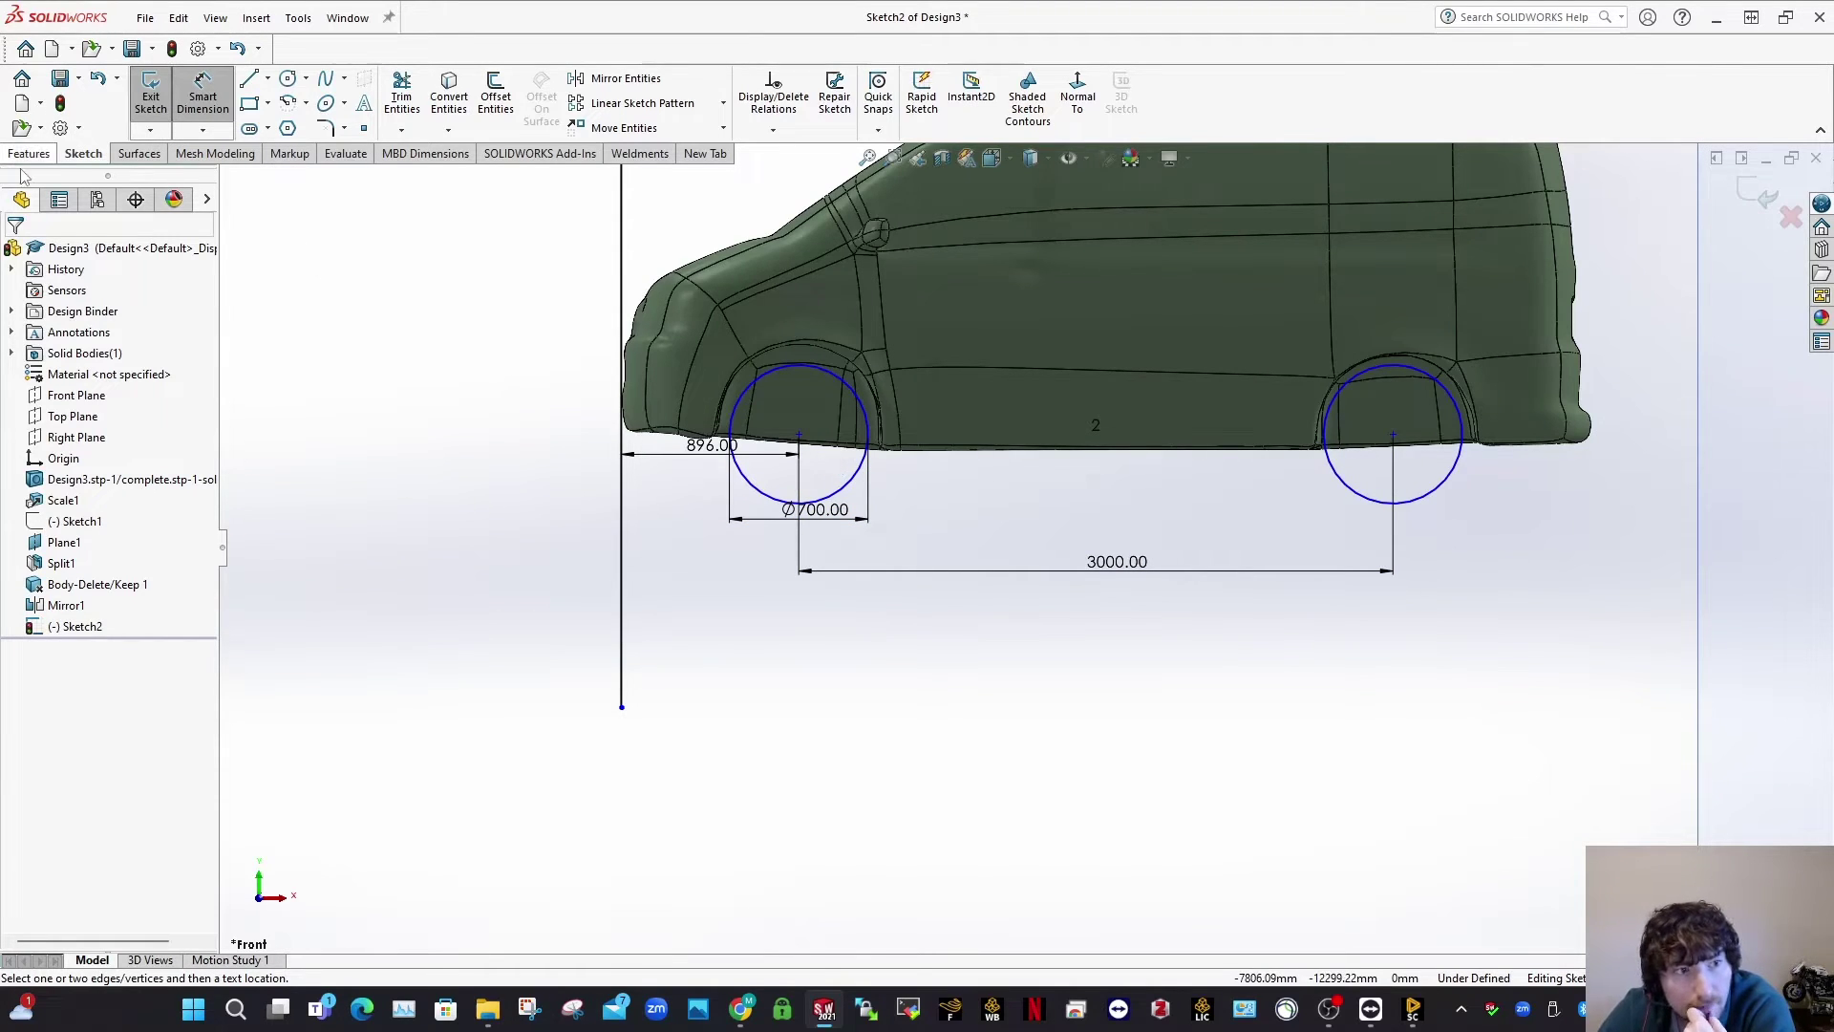
Step: Sketch a horizontal ground line joining the lowest points of the front and rear wheel circles
key(l)
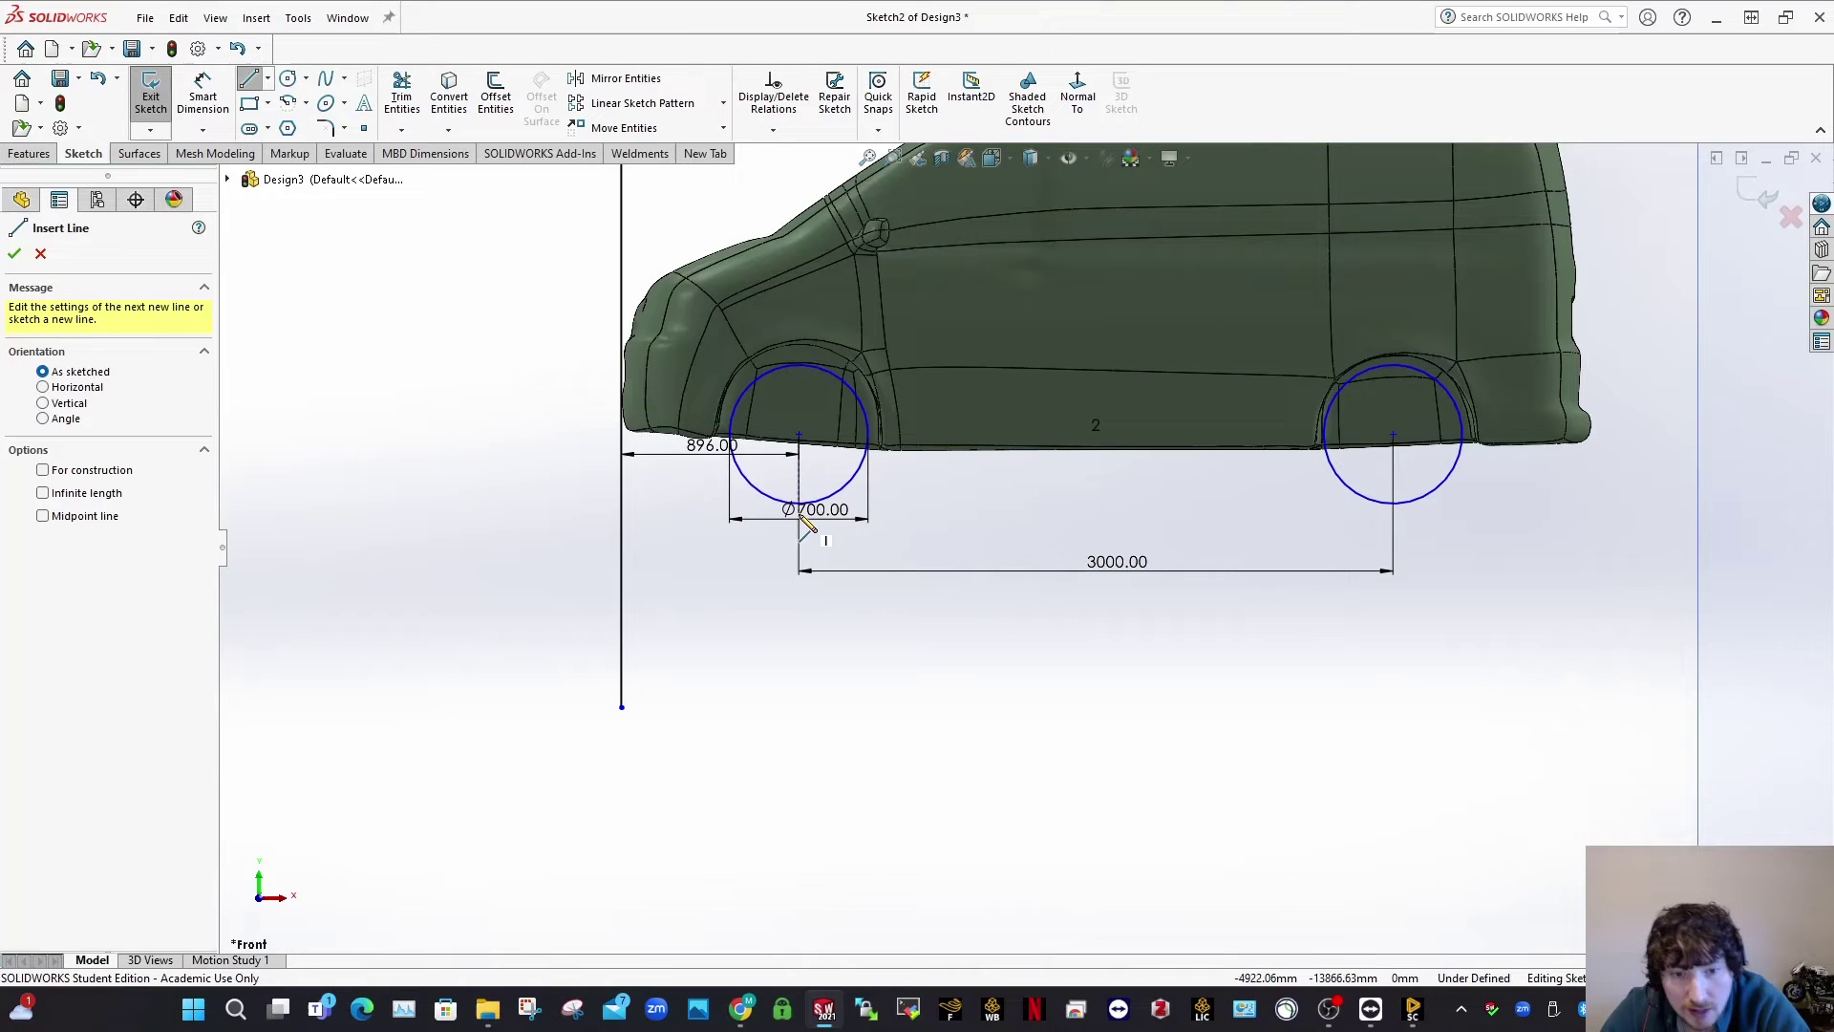
mouse_move(801, 505)
mouse_down()
mouse_move(1406, 483)
mouse_move(1393, 499)
mouse_move(1414, 499)
mouse_move(1395, 504)
mouse_up()
key(Escape)
Step: Sketch a horizontal line about 5350 mm long along the van's roof
key(l)
scroll(962, 387, up, 6)
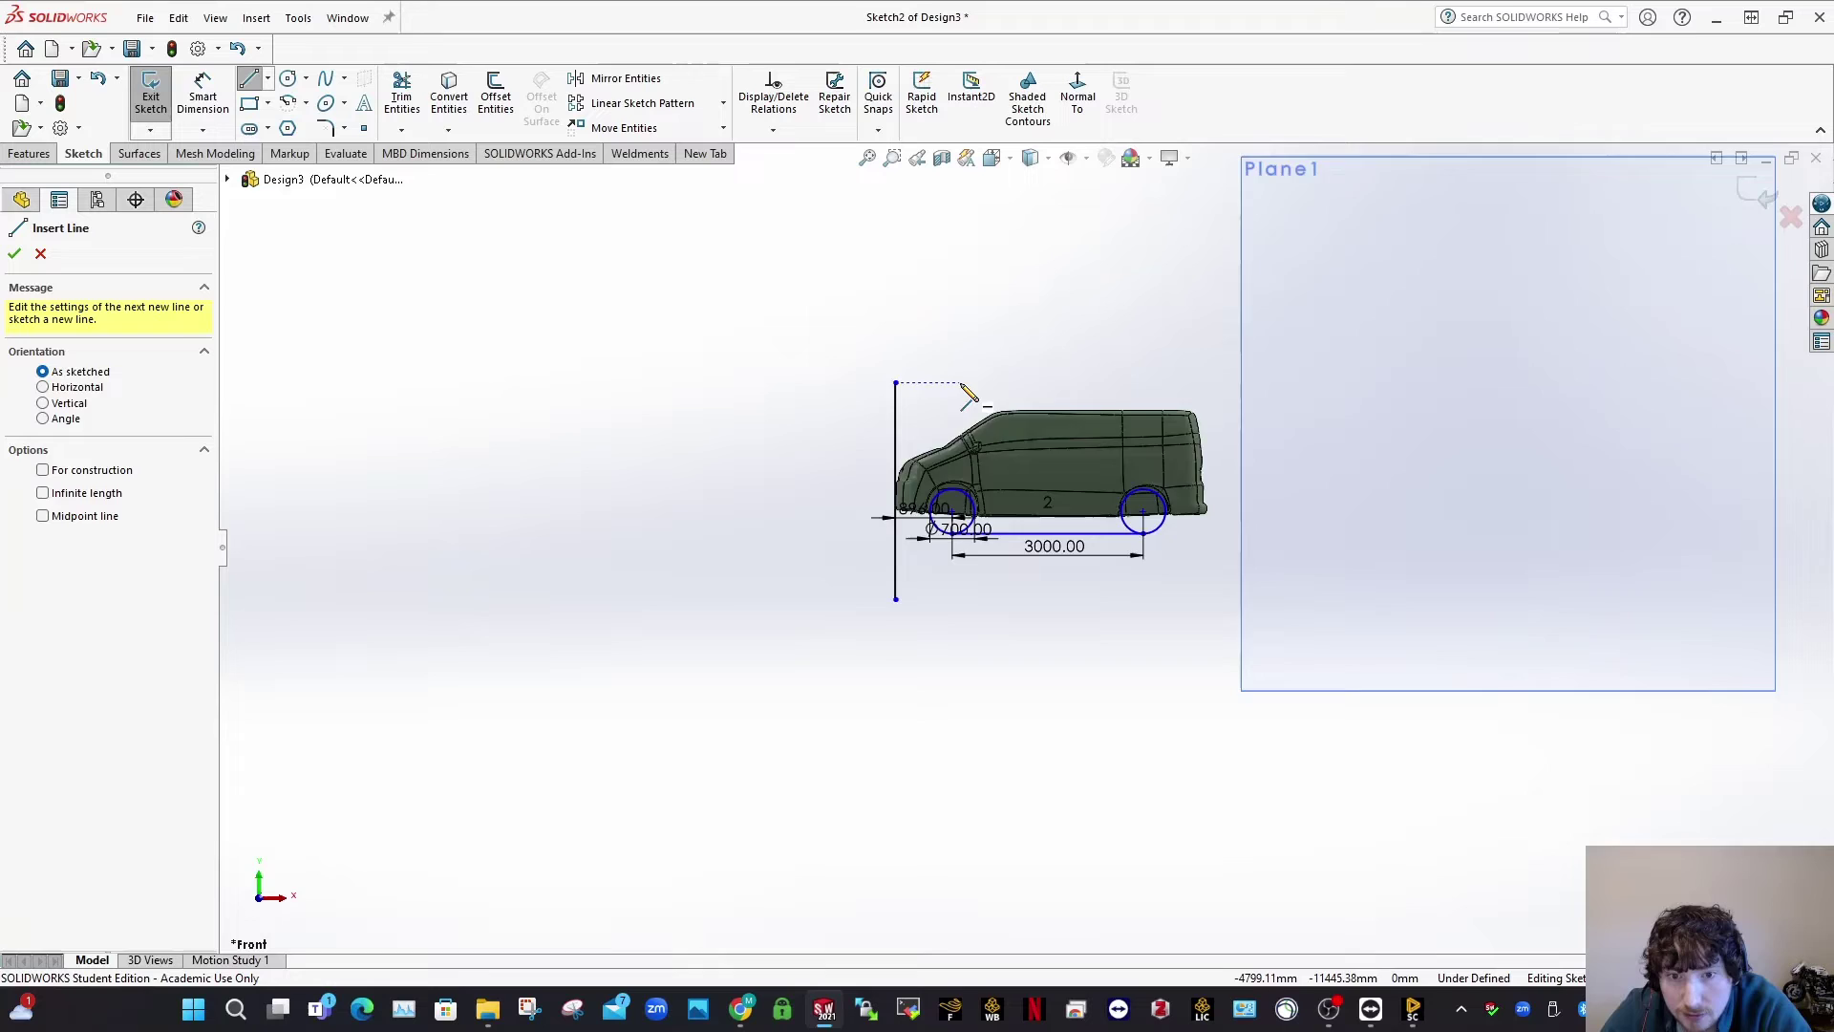
scroll(962, 387, down, 6)
mouse_move(651, 524)
mouse_down()
mouse_move(1625, 511)
mouse_move(1754, 530)
mouse_move(1736, 524)
mouse_up()
key(Escape)
Step: Align the horizontal line with the highest point of the roof and add a Fix relation to it
scroll(1459, 534, down, 5)
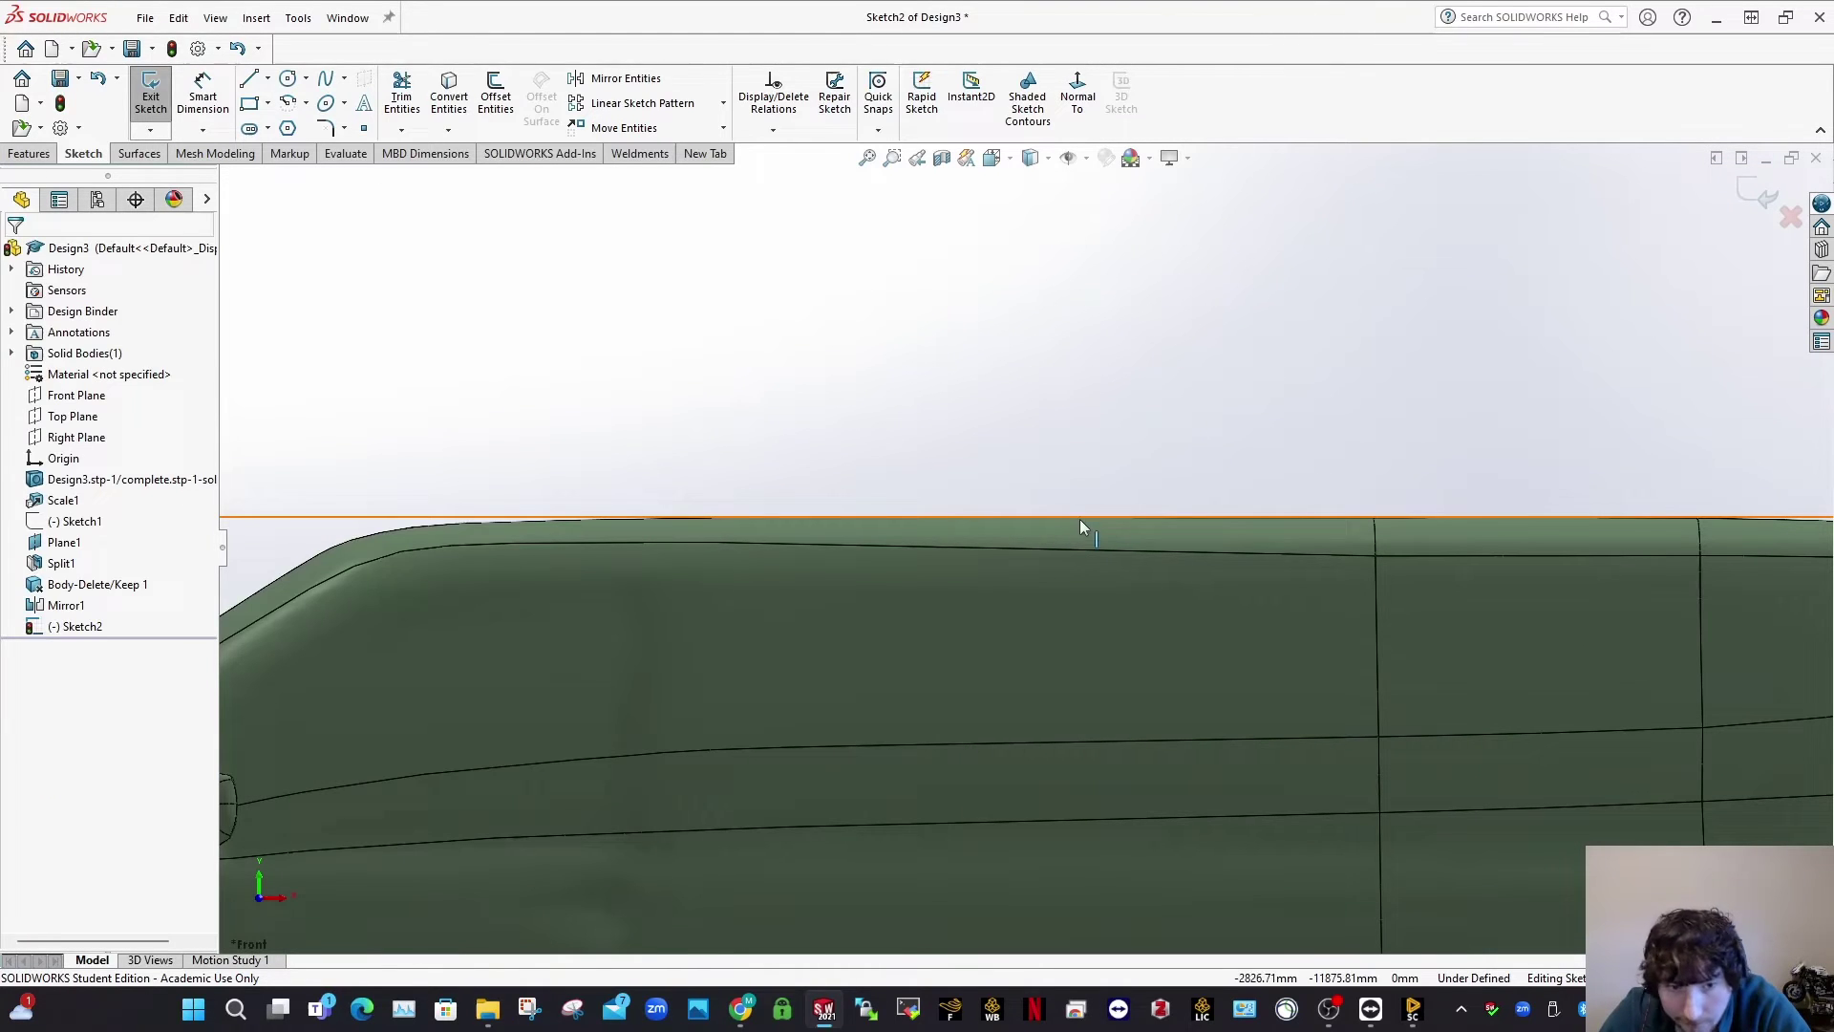
click(1085, 467)
drag(1085, 471, 1087, 516)
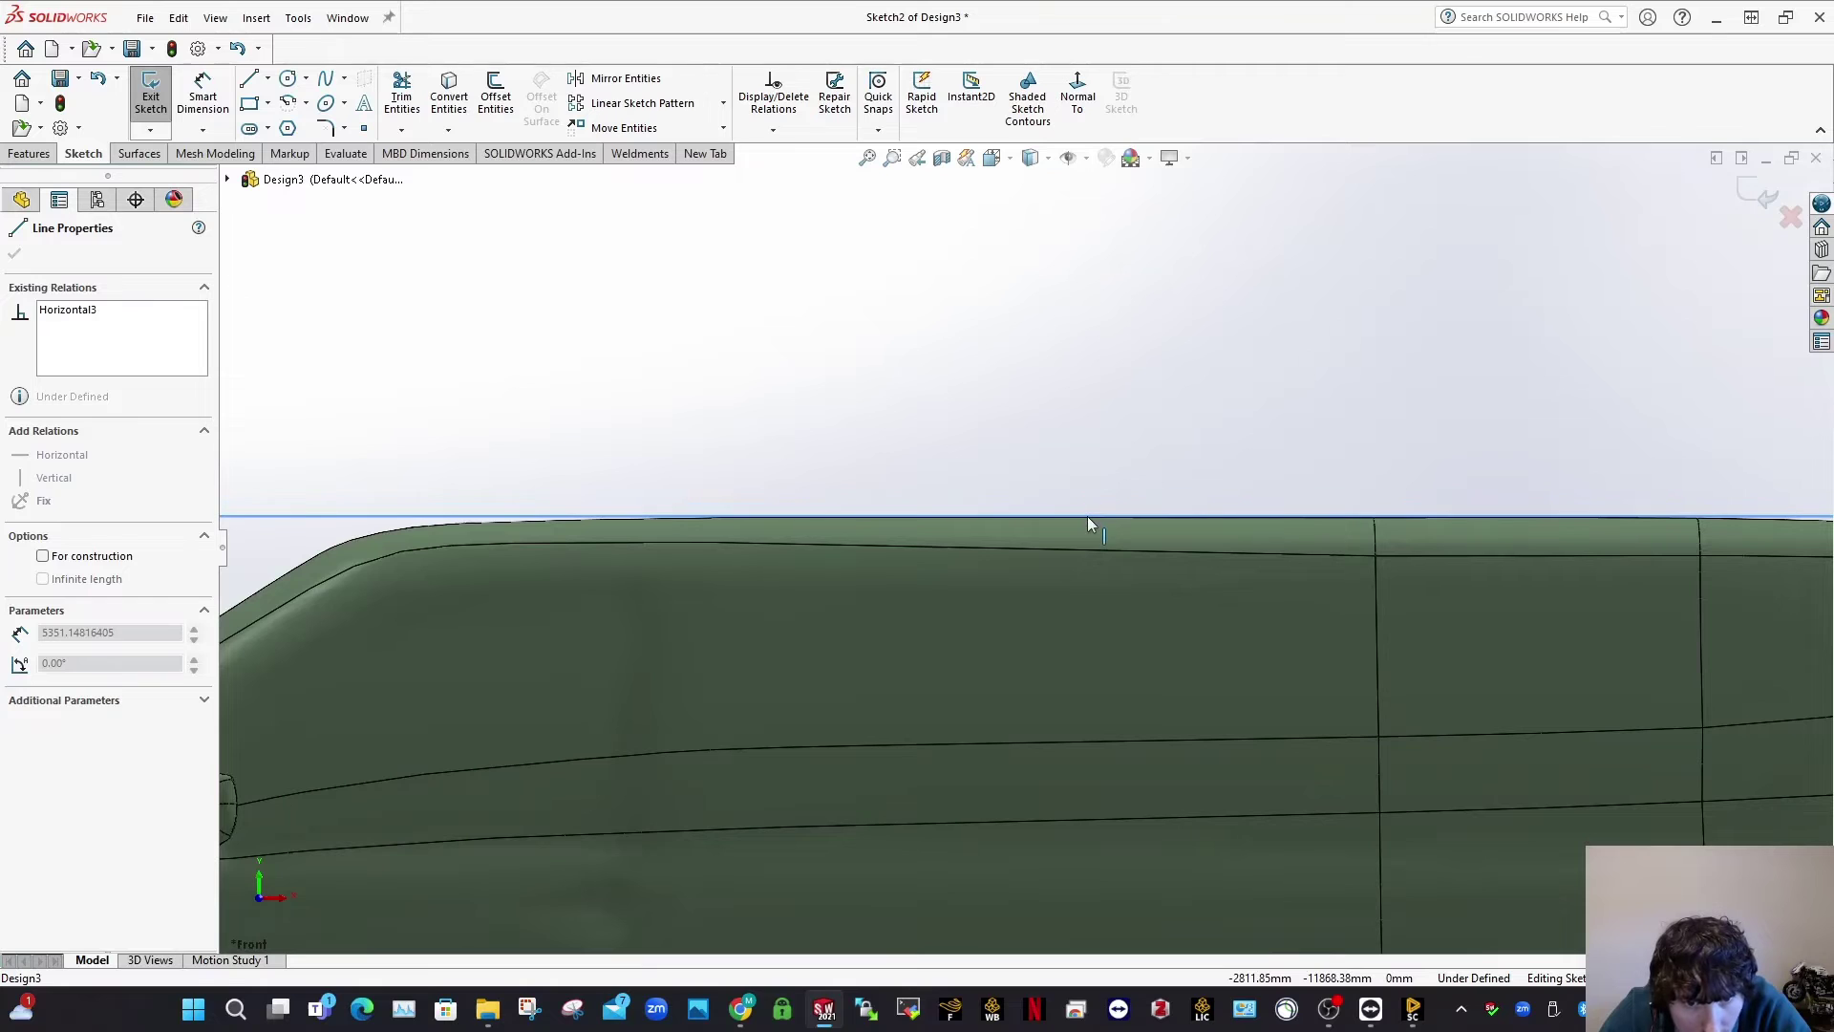
click(897, 468)
scroll(799, 518, down, 3)
click(810, 512)
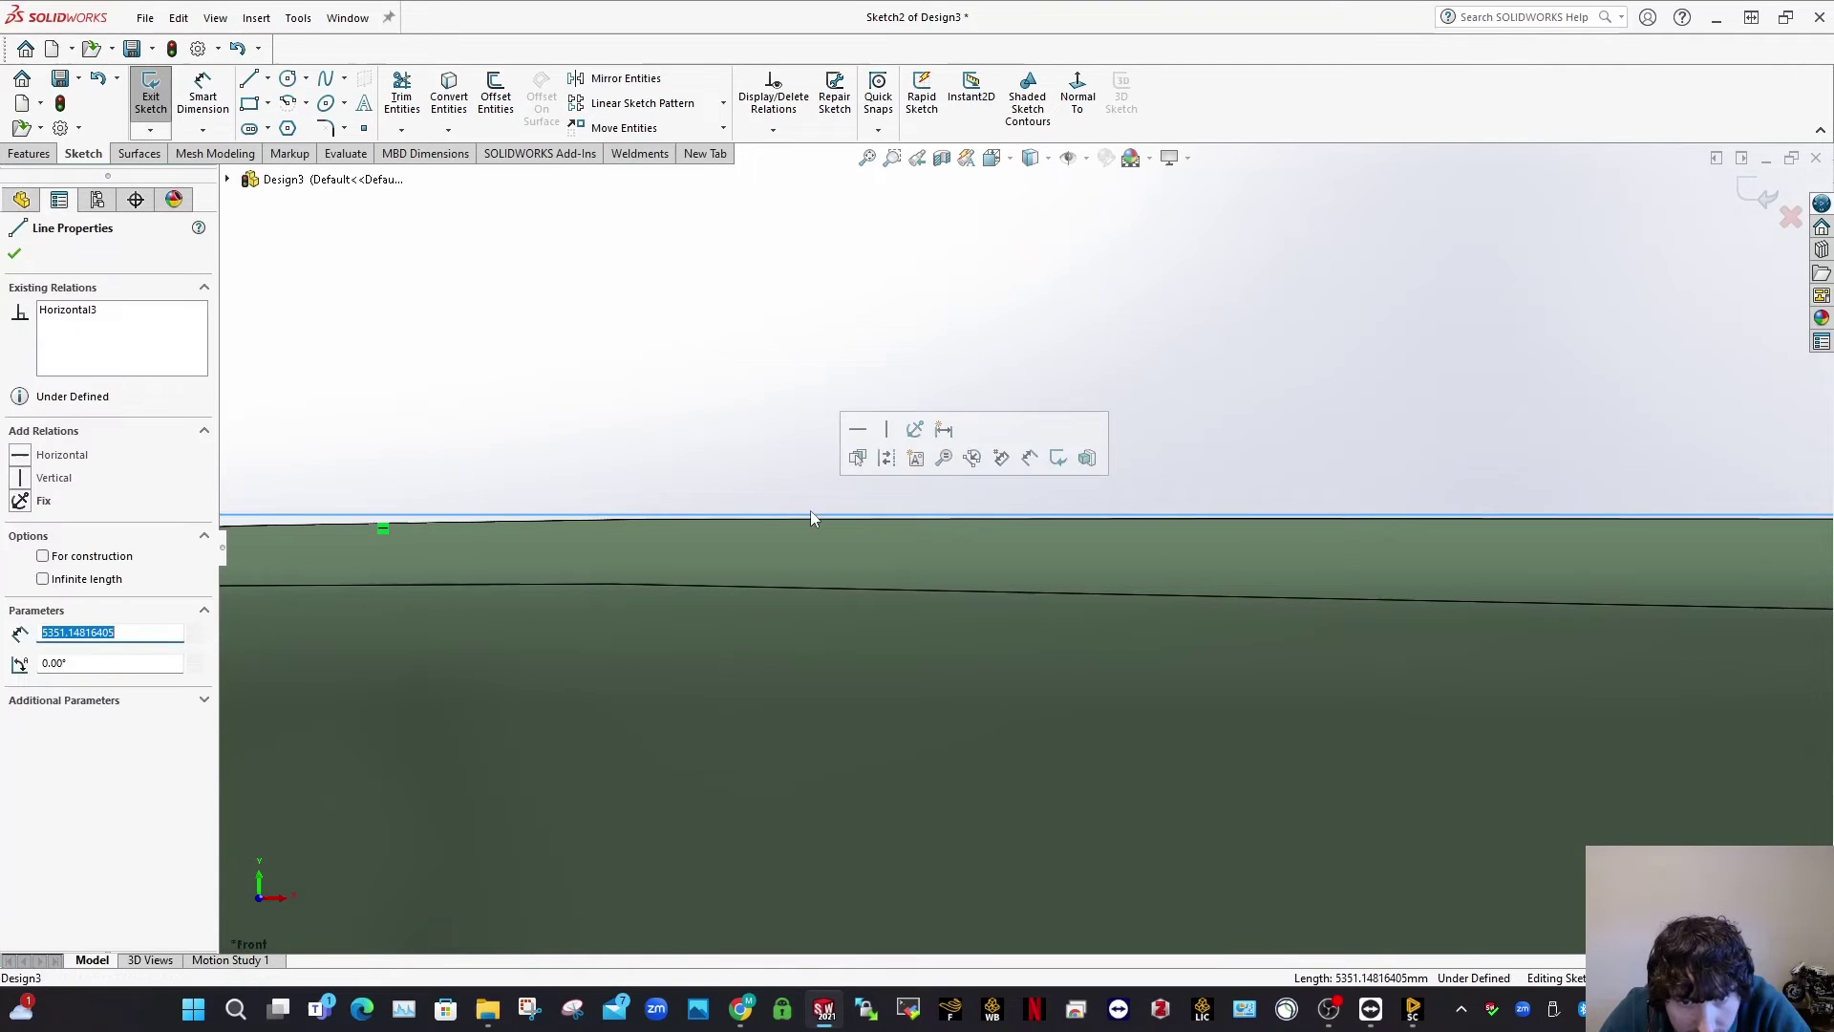
click(915, 429)
click(741, 324)
Step: Switch to the Chrome window with the Transporter T5 dimension drawings to check the van's overall height
scroll(874, 436, up, 4)
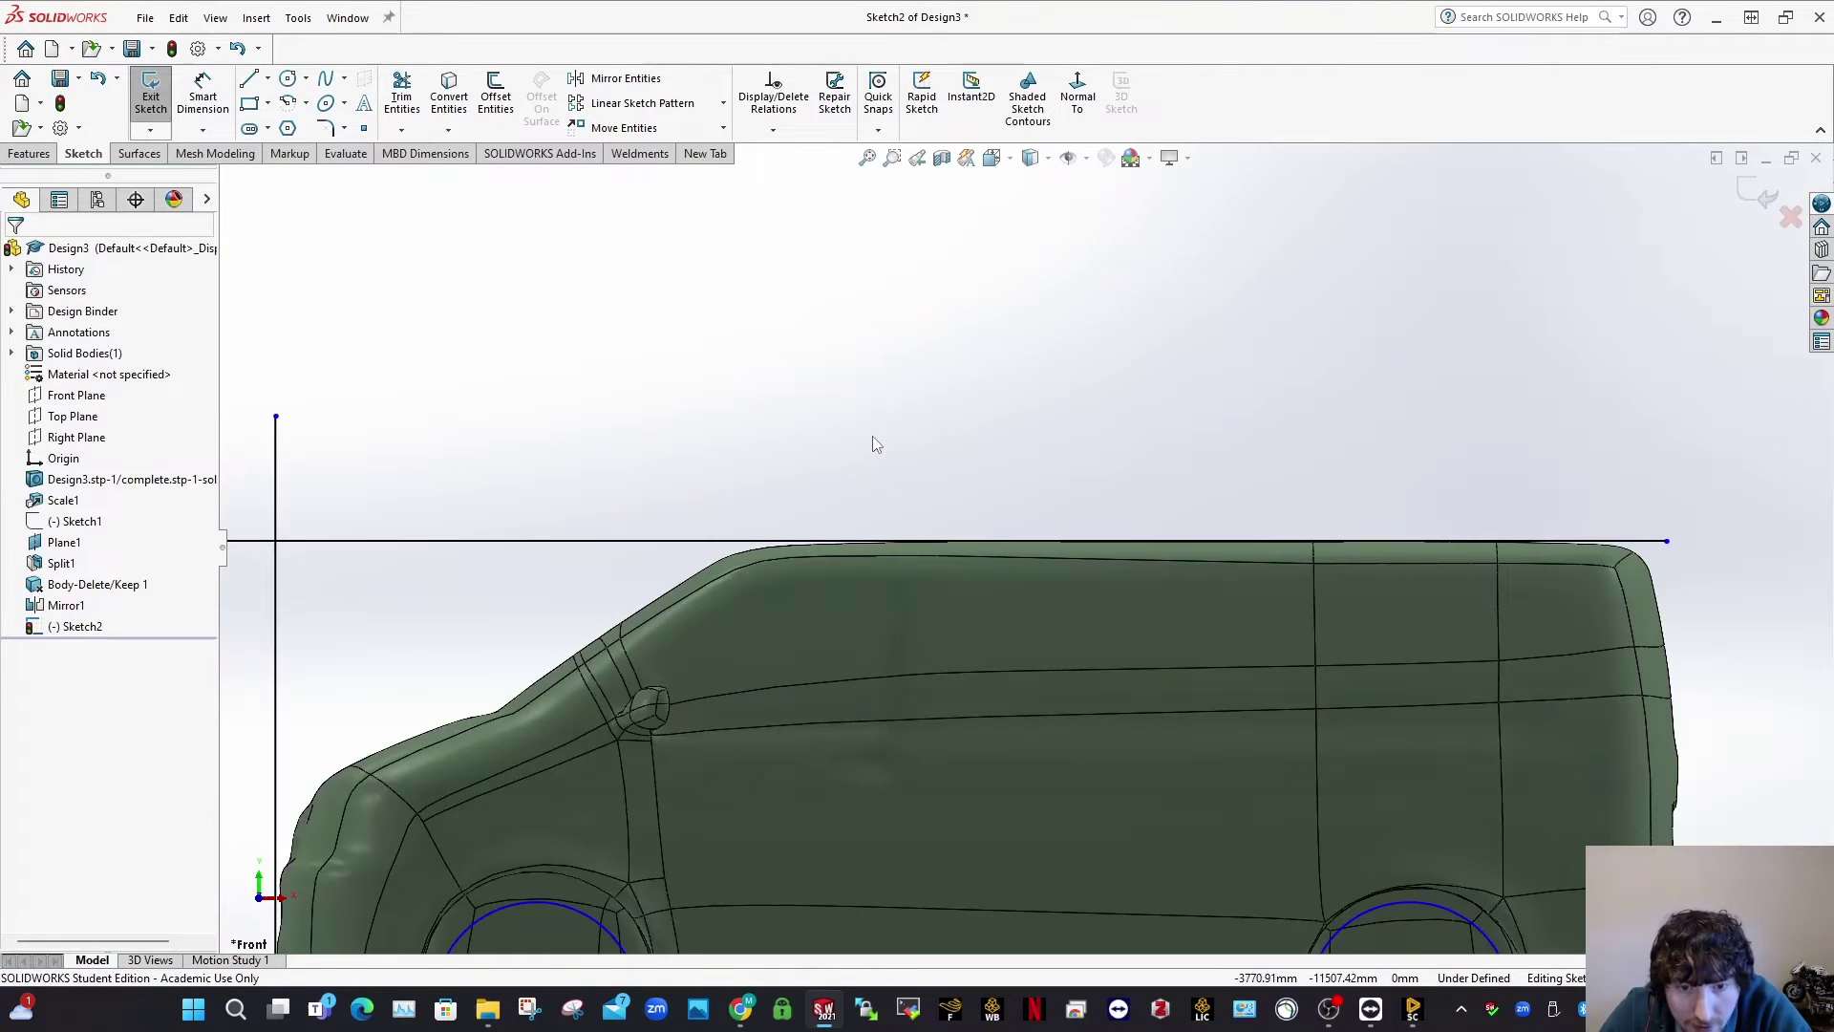
key(d)
scroll(1026, 546, up, 5)
key(Escape)
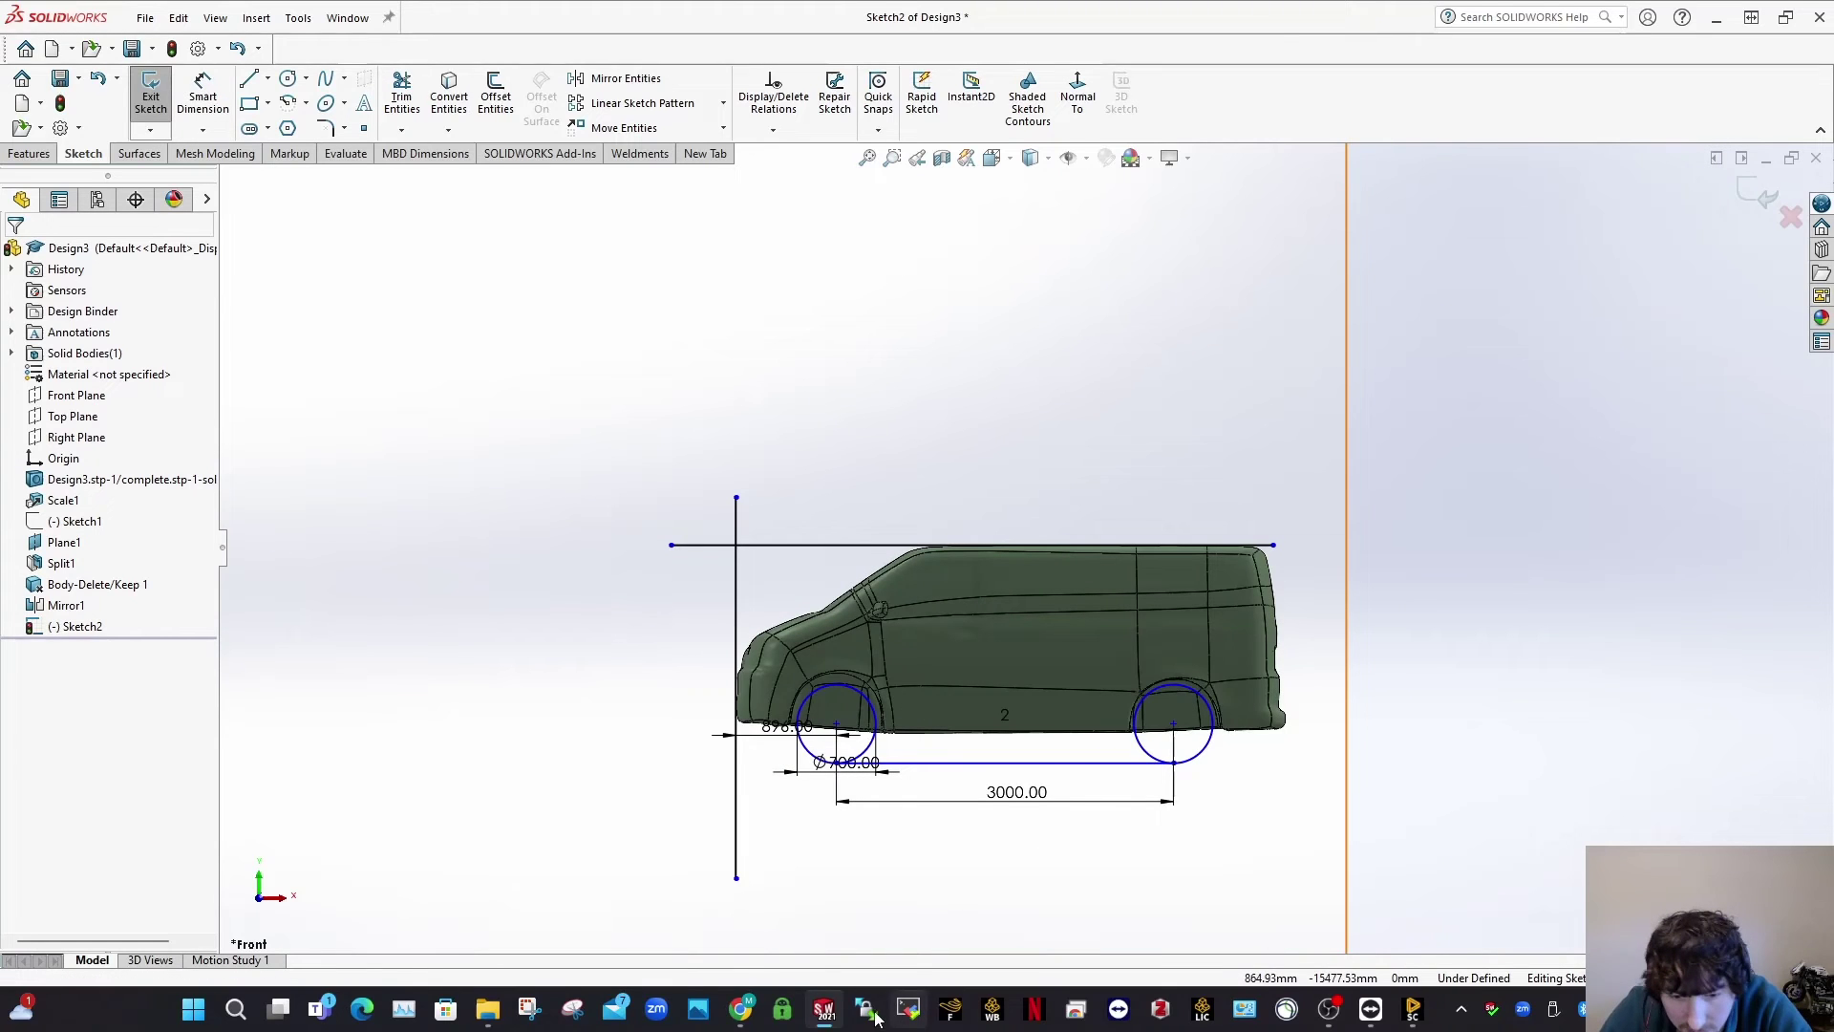
mouse_move(746, 1014)
click(846, 941)
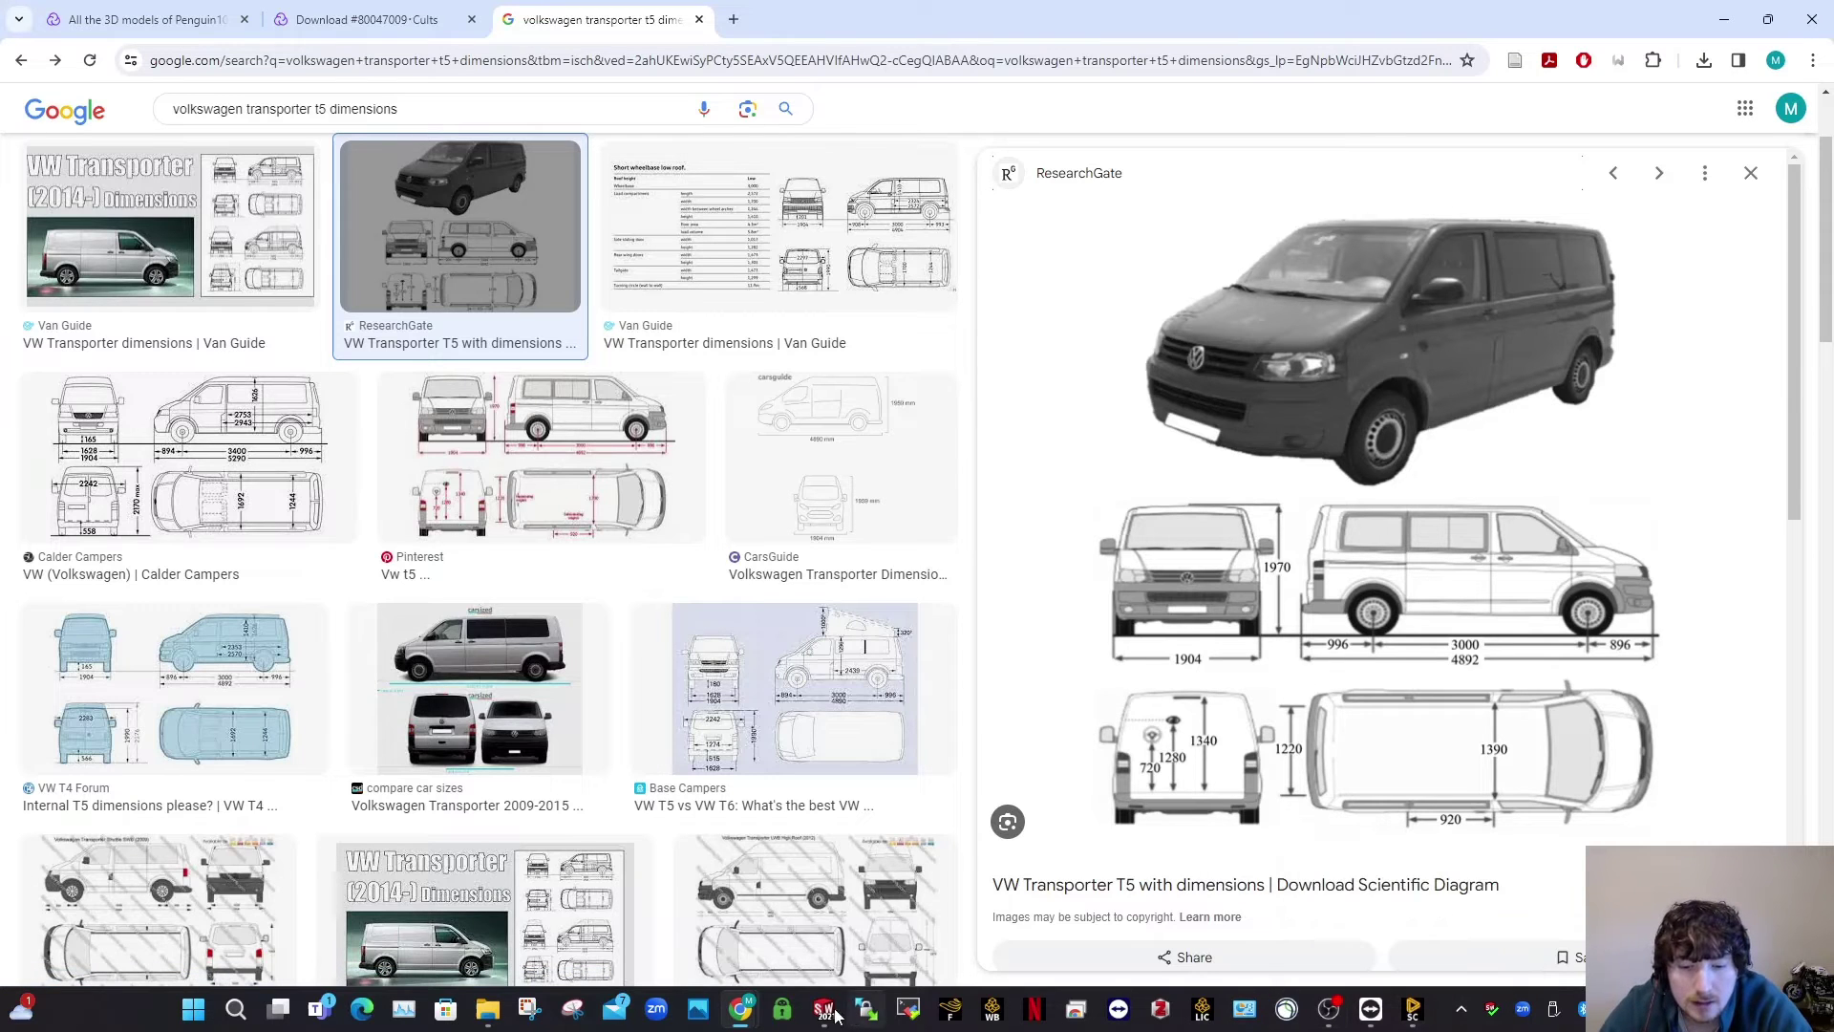
Step: Switch back to the SOLIDWORKS window and set the vertical distance between the roof line and the ground line to 1970 mm
mouse_move(823, 1011)
click(918, 907)
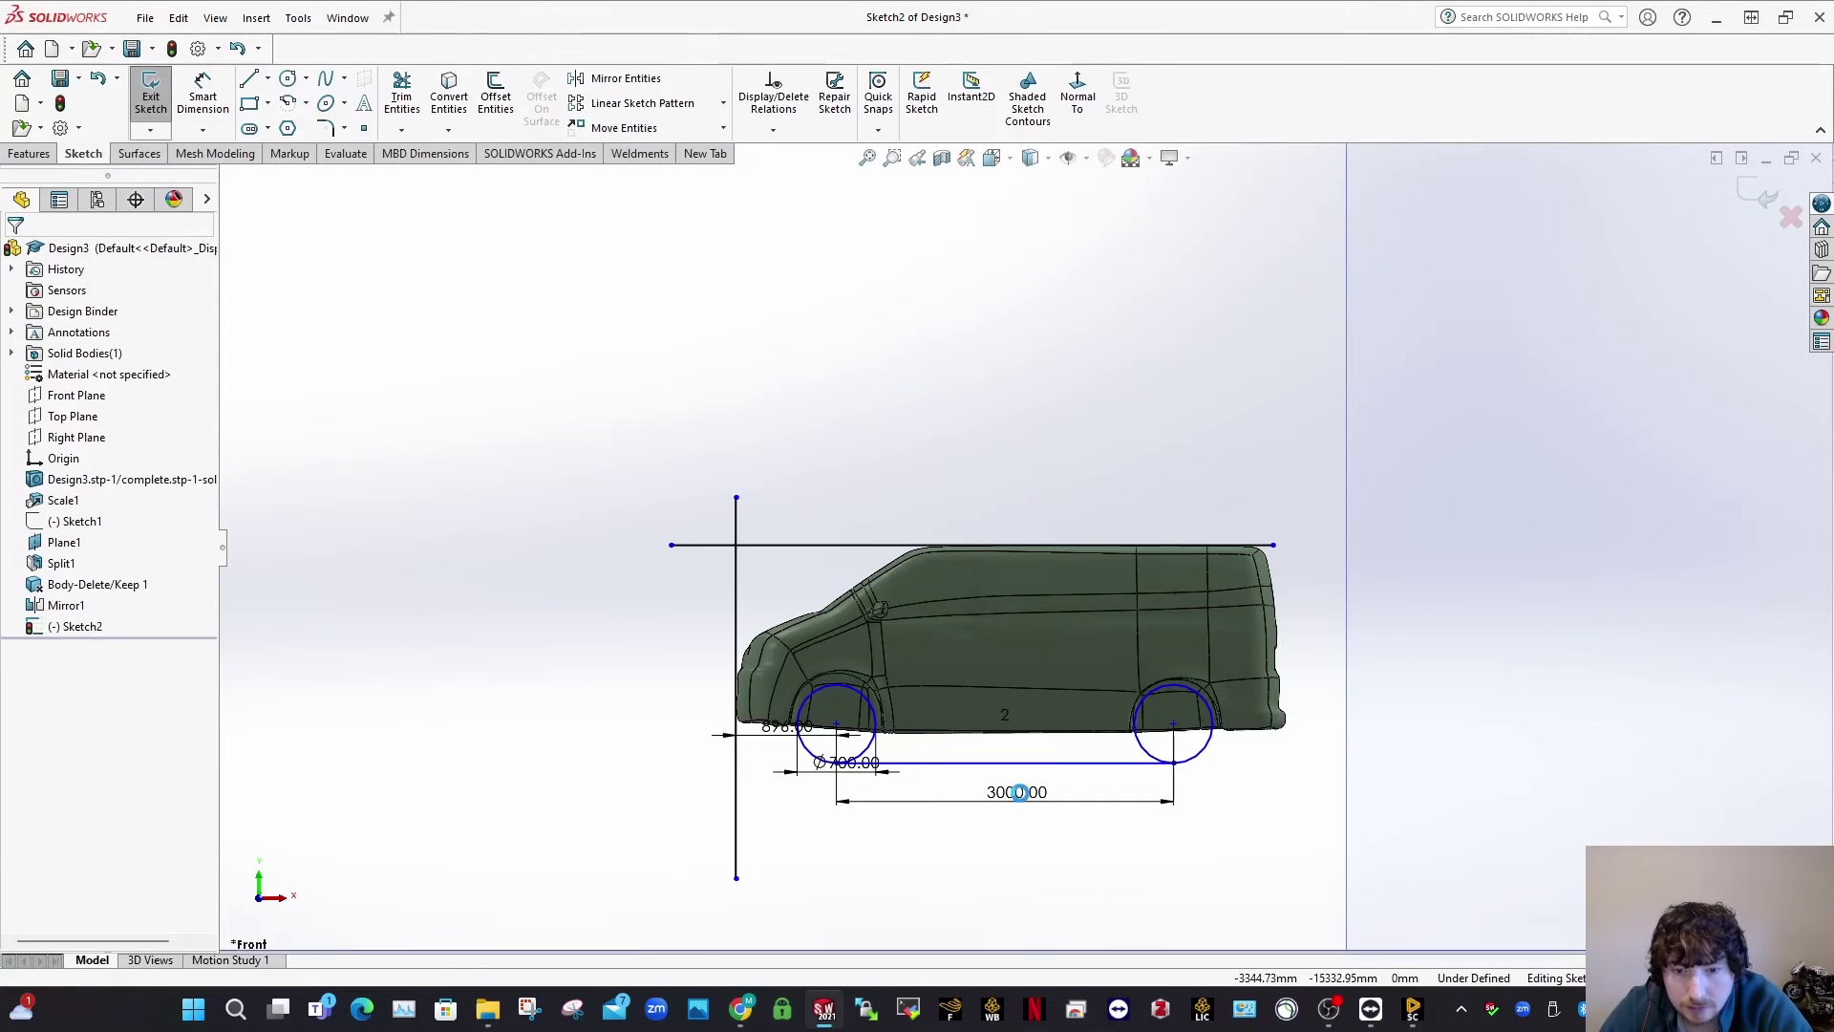
right_drag(1020, 792, 984, 688)
click(868, 545)
click(963, 764)
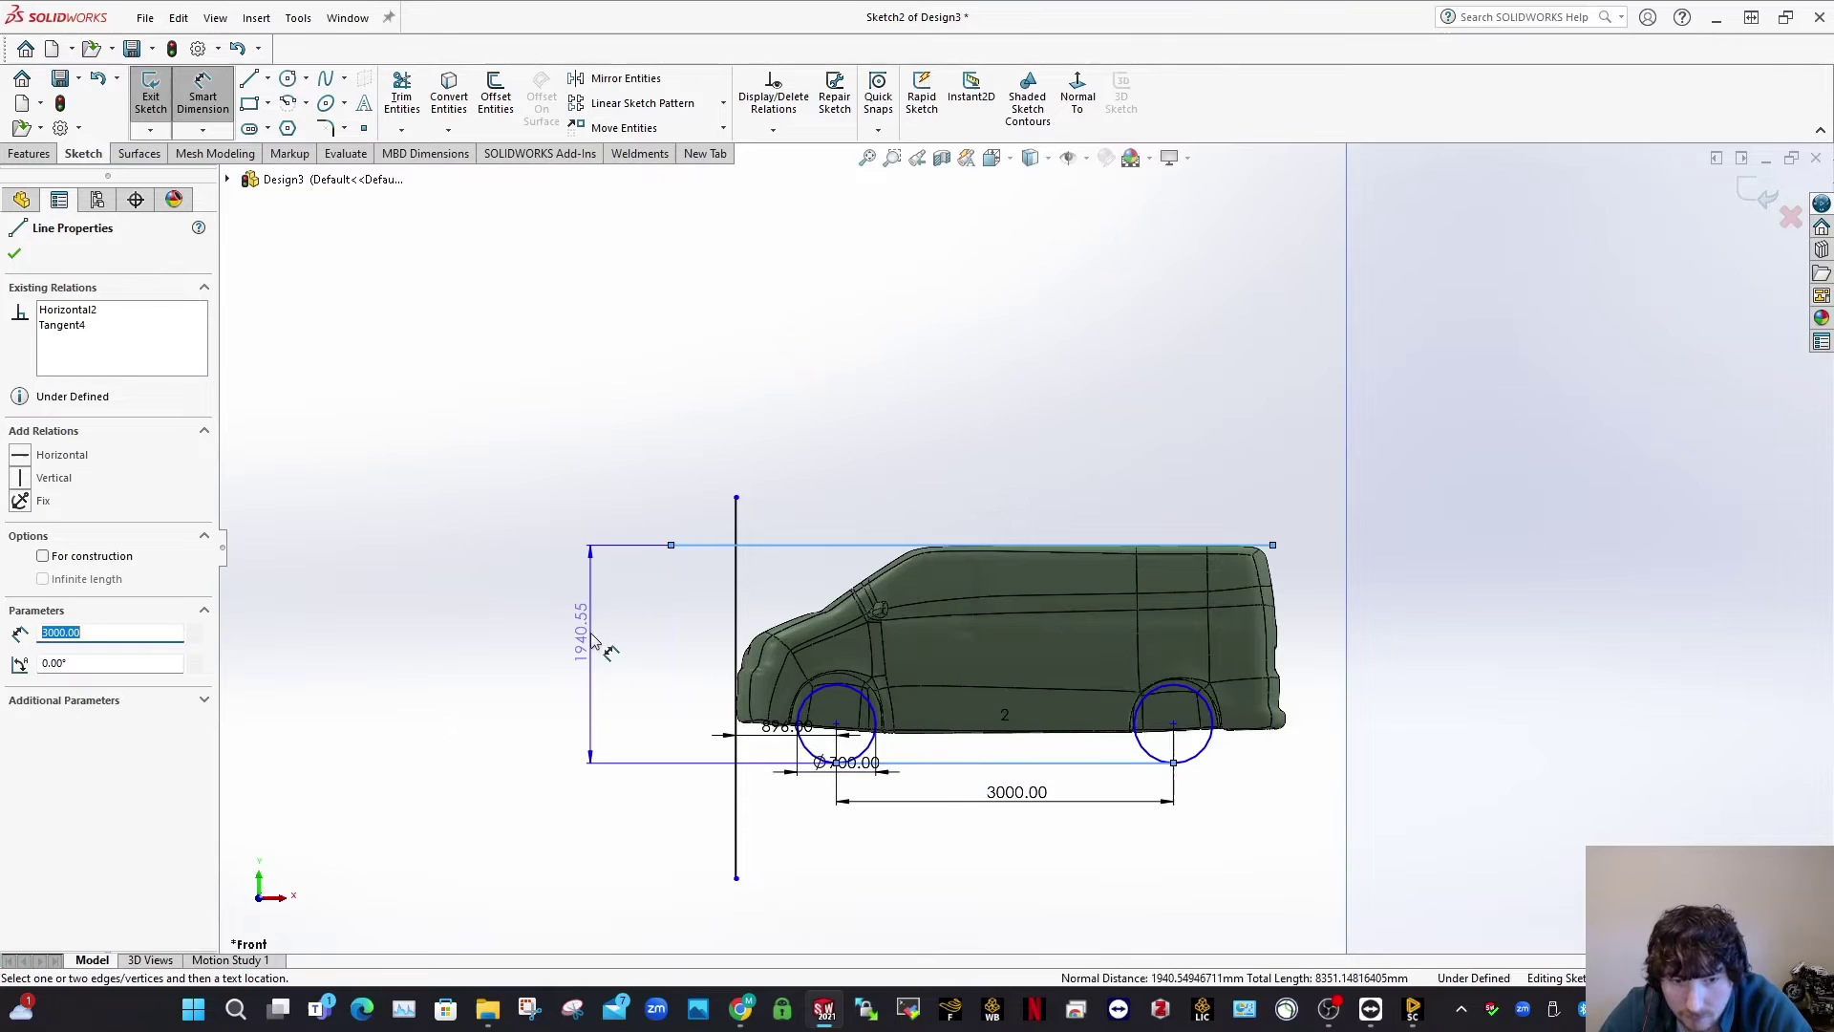
click(593, 640)
text(19)
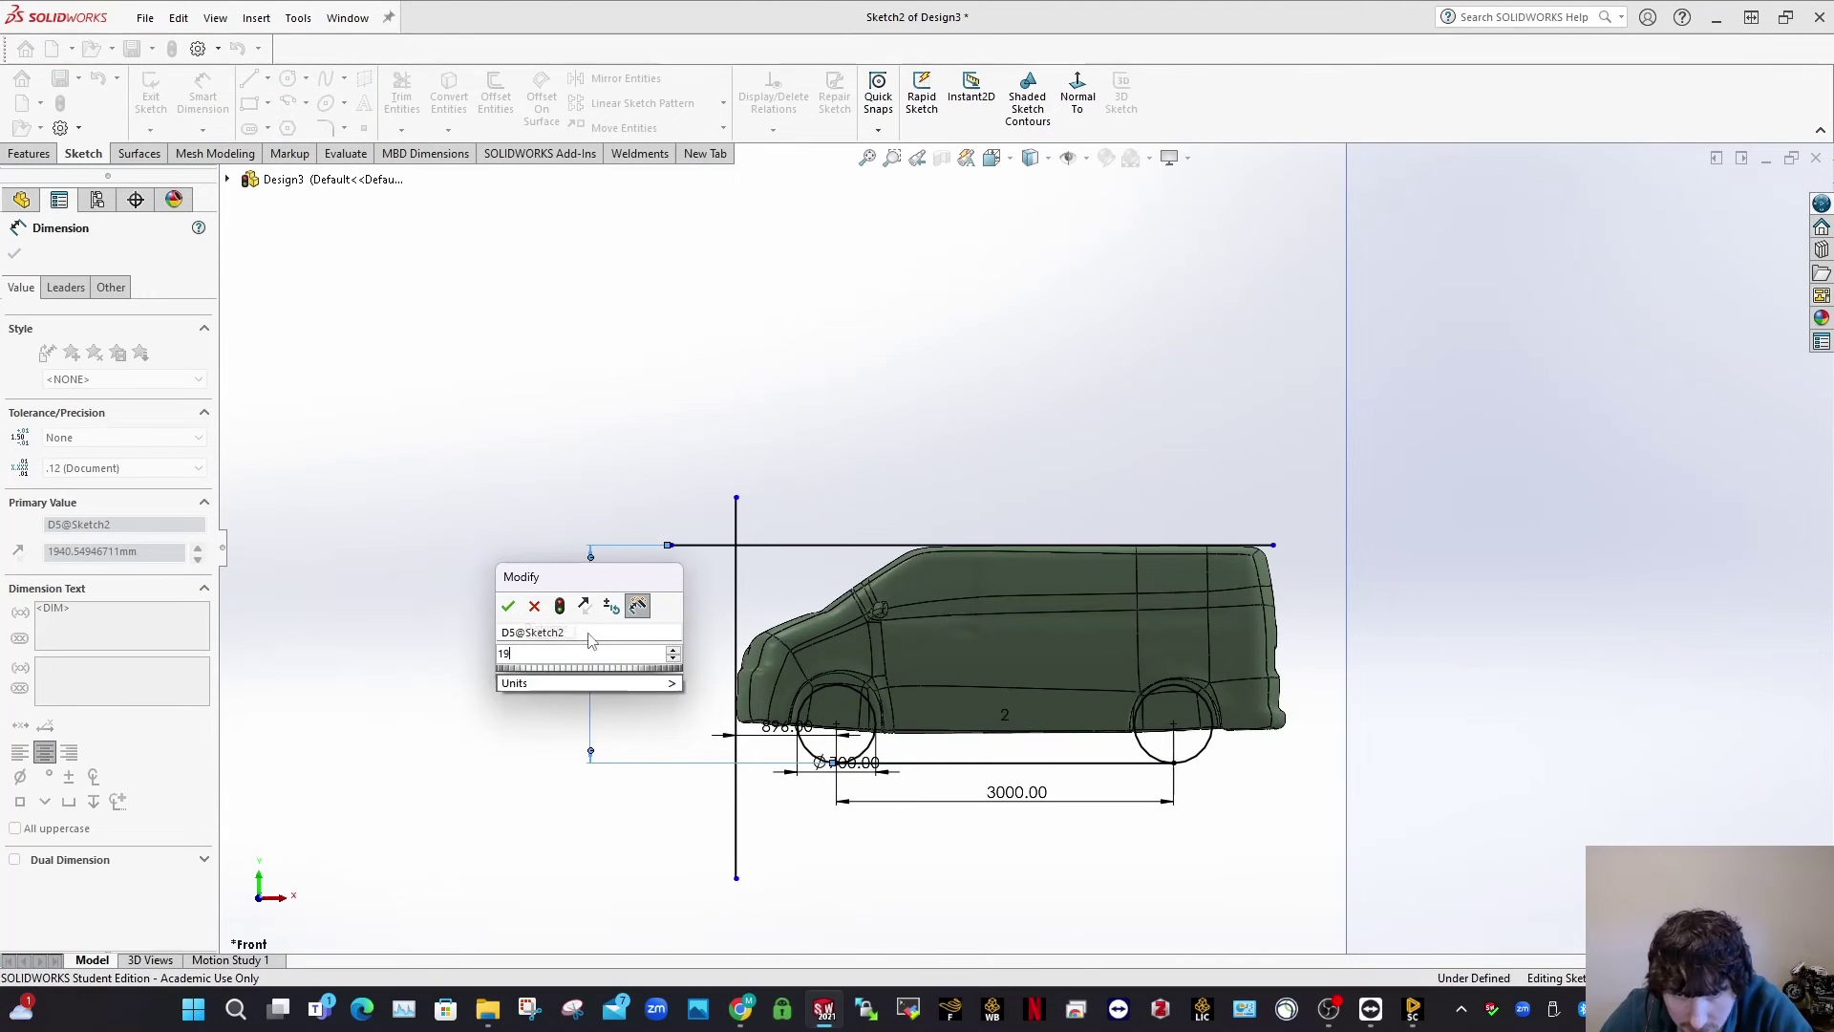
text(70)
key(Return)
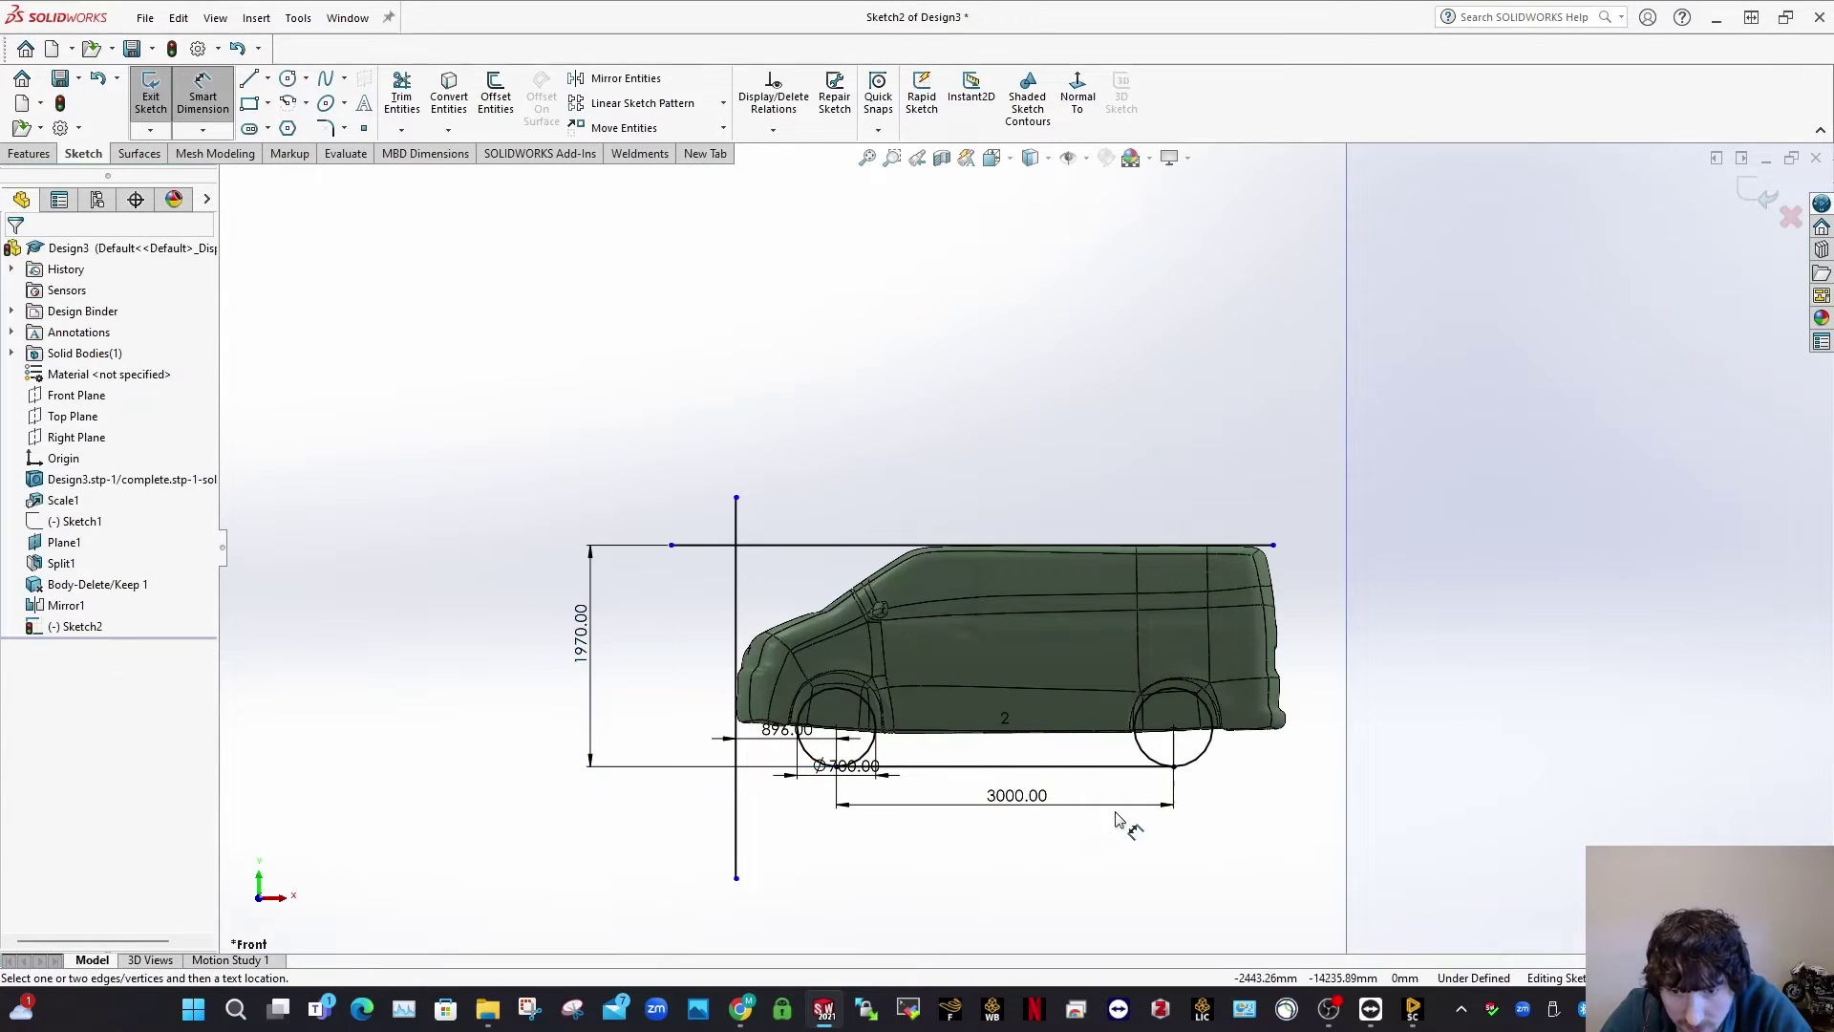
Step: Set up a boss extrusion of the front and rear wheel circles with a blind depth of 225 mm
scroll(1115, 820, down, 3)
scroll(985, 825, up, 1)
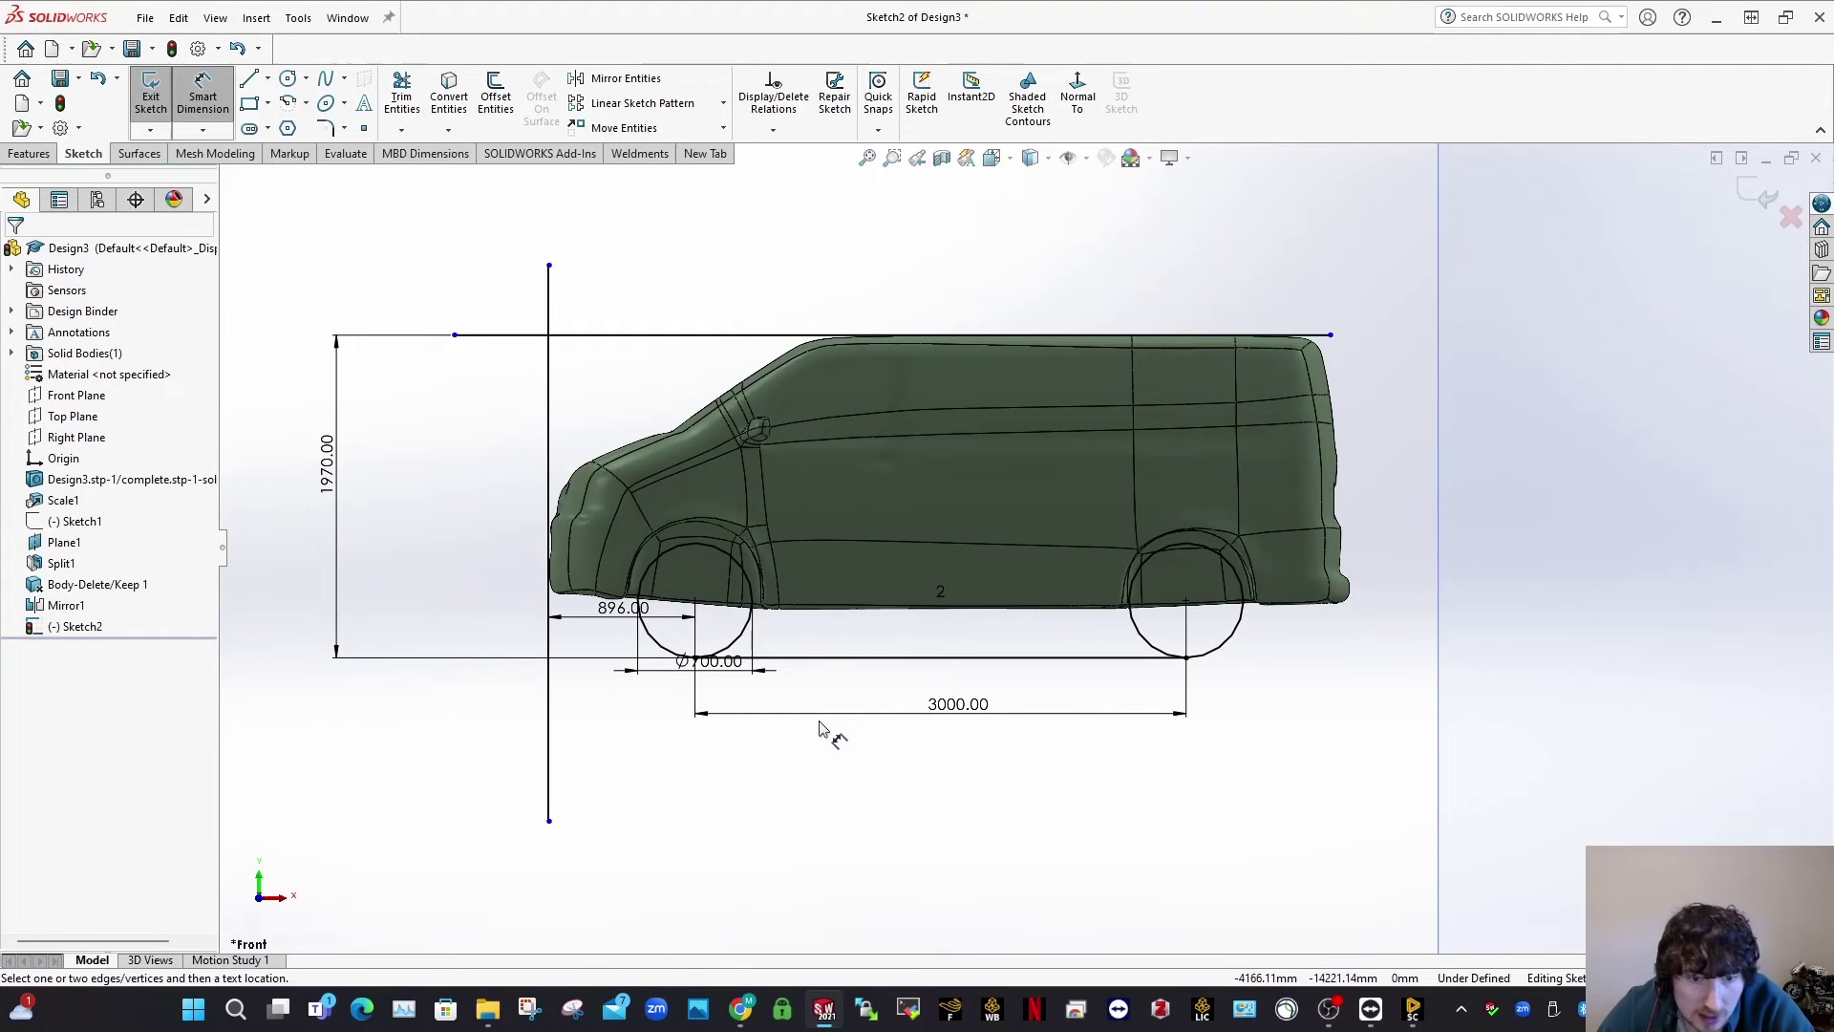
scroll(819, 729, down, 1)
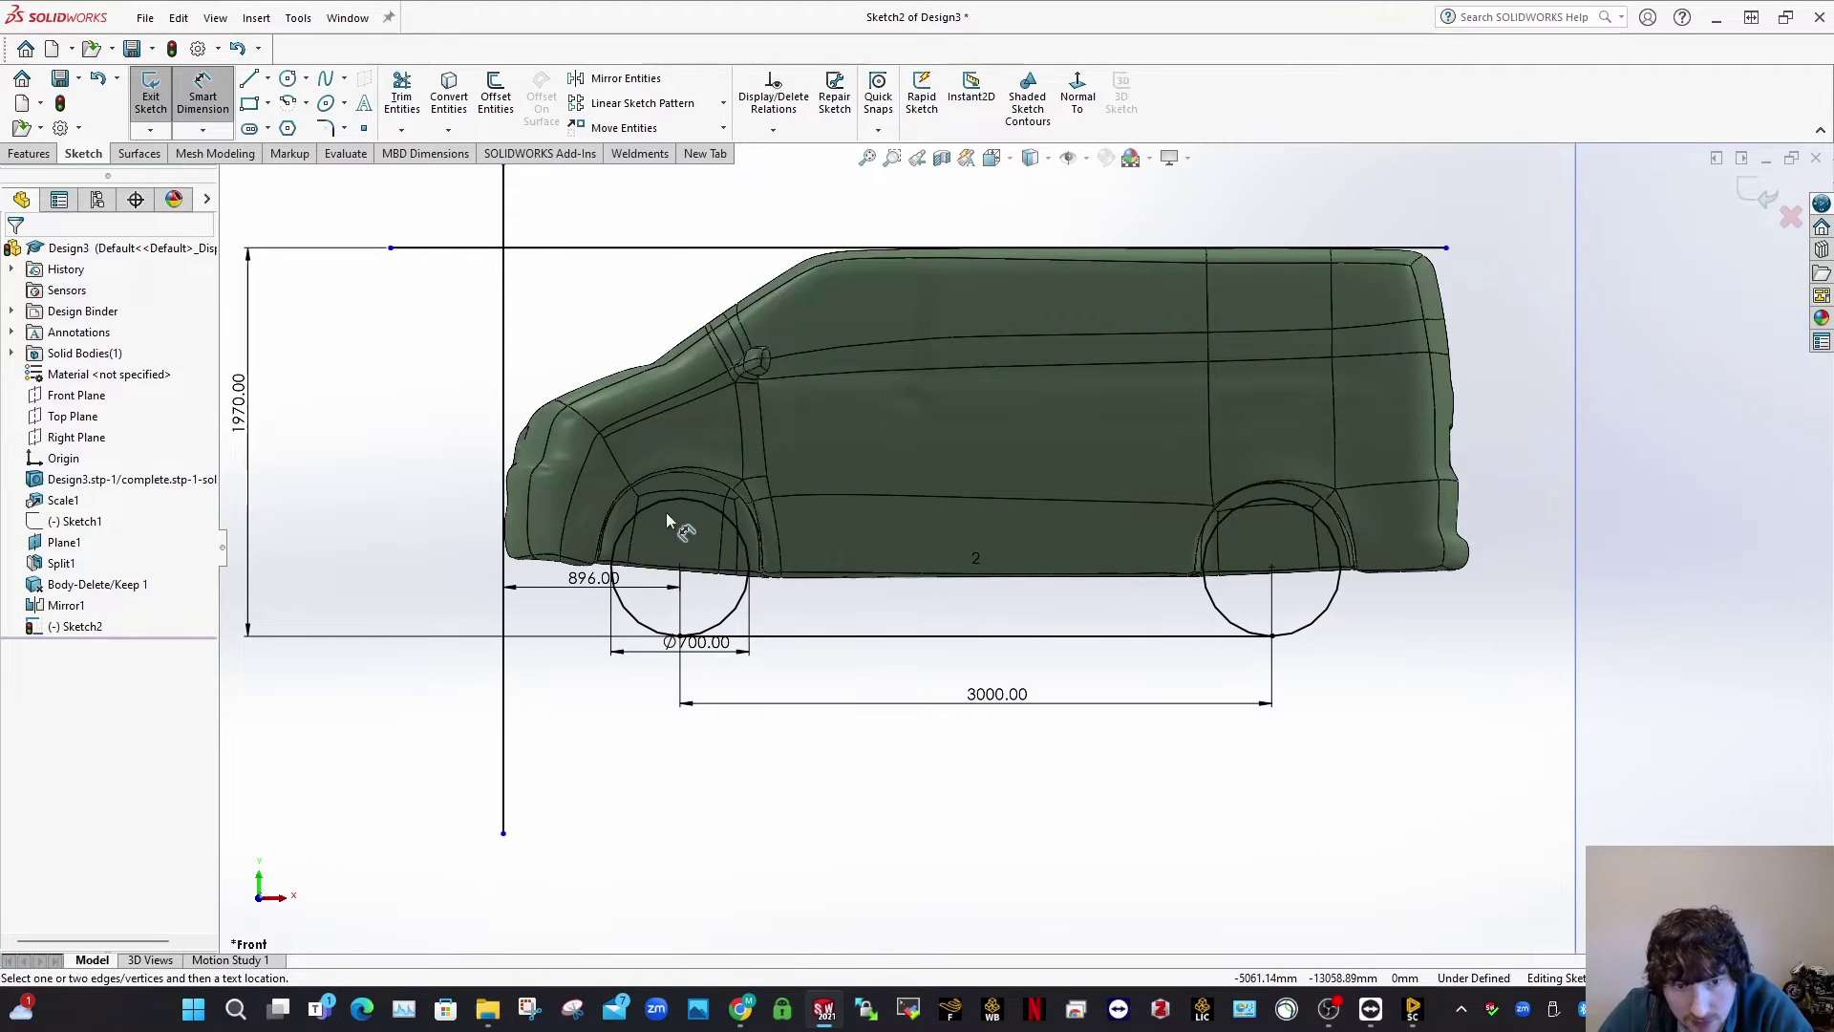
scroll(669, 508, down, 2)
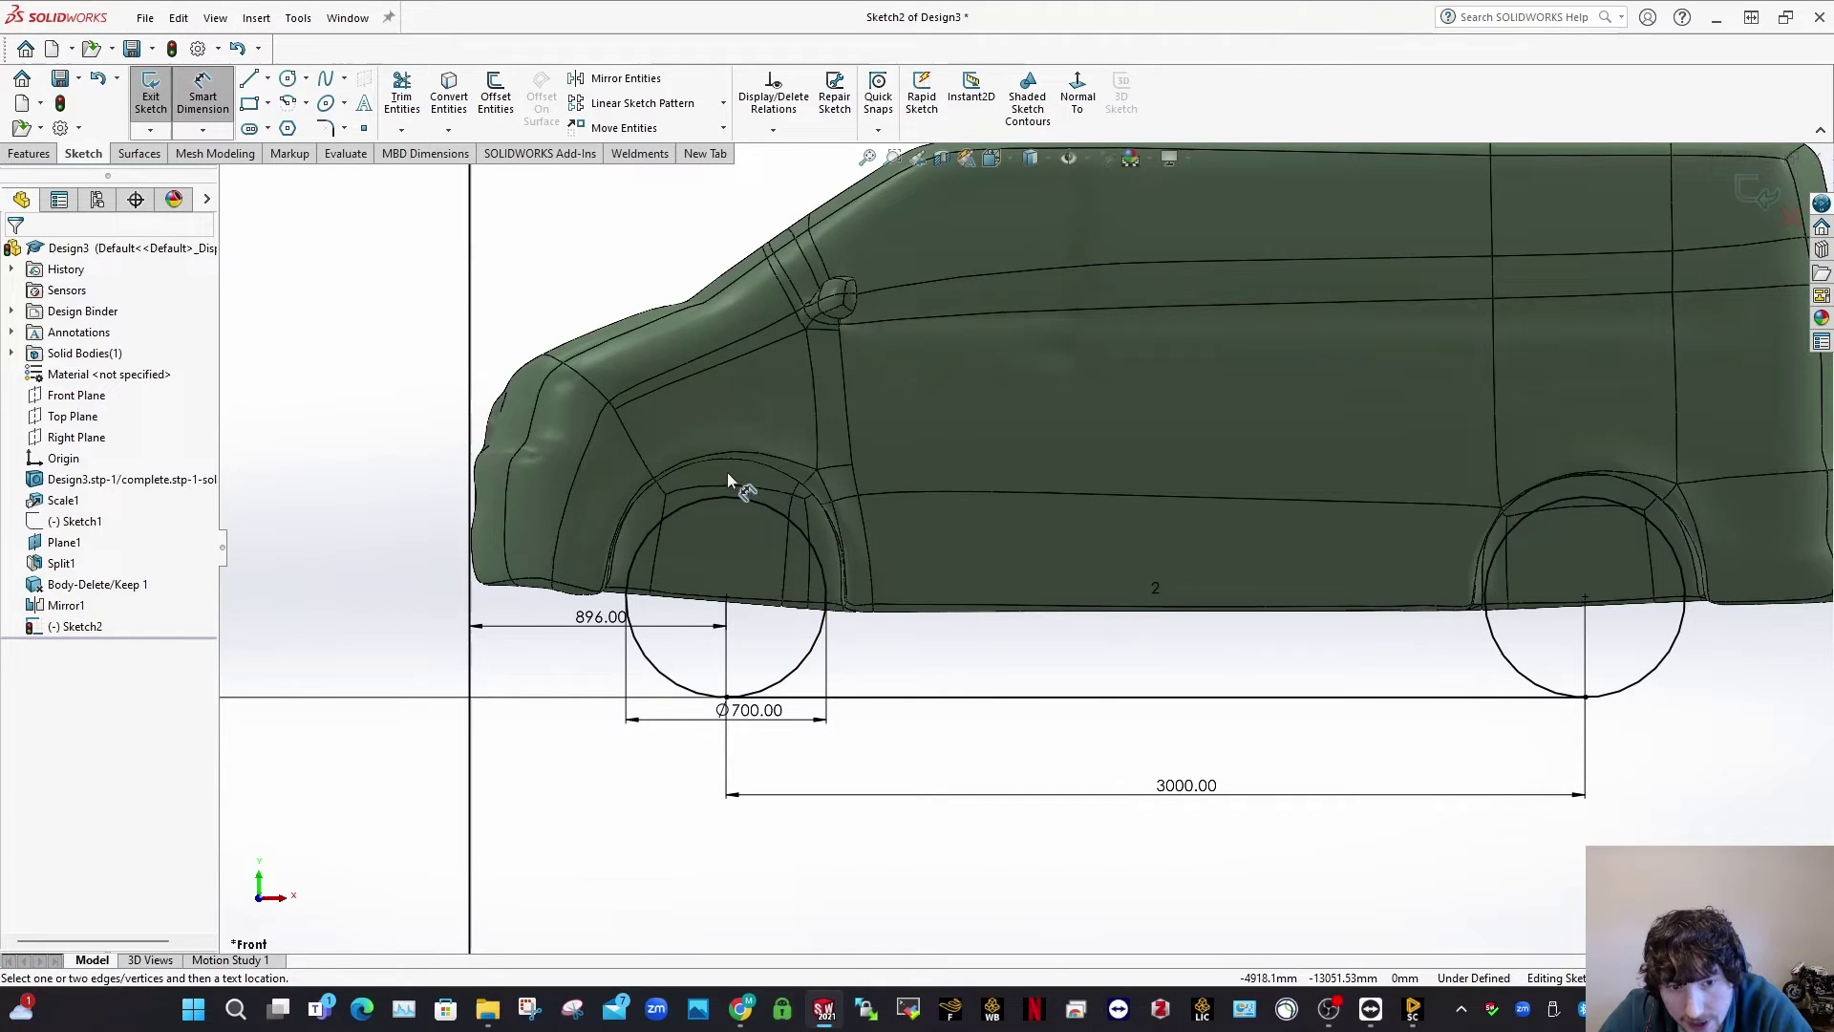
middle_drag(726, 472, 907, 580)
key(f)
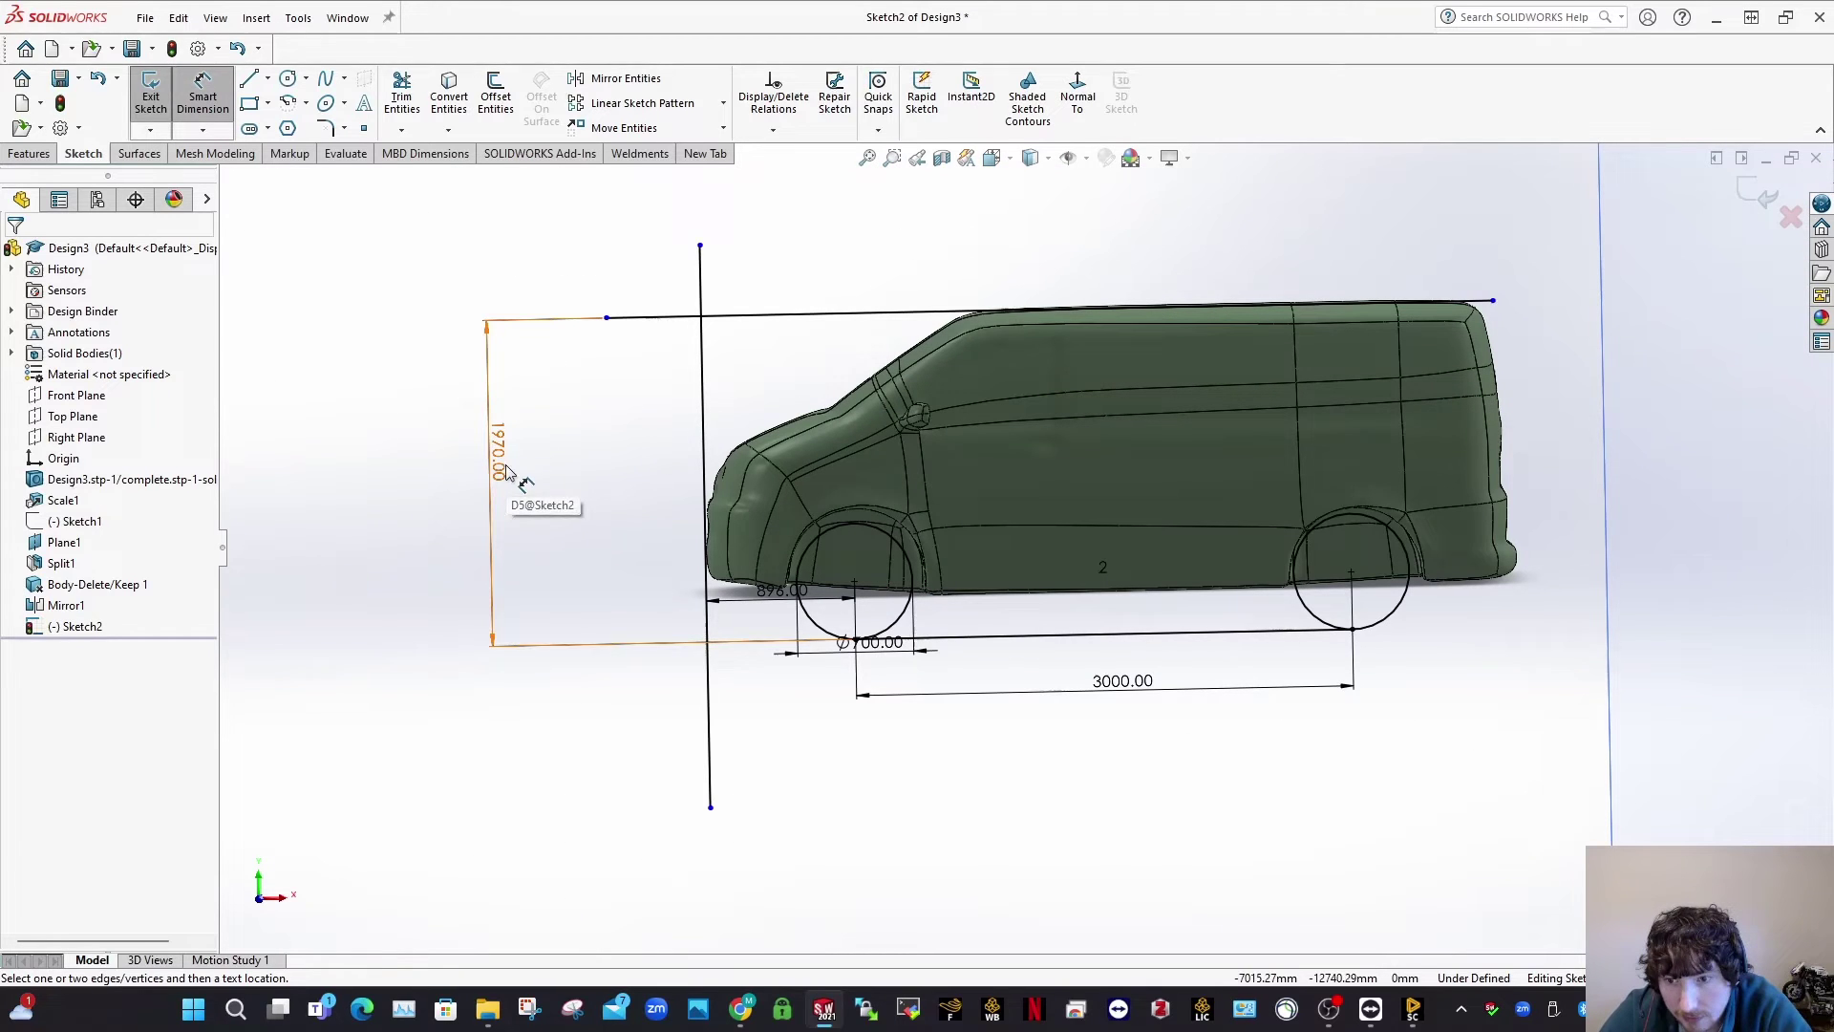
click(29, 154)
click(158, 96)
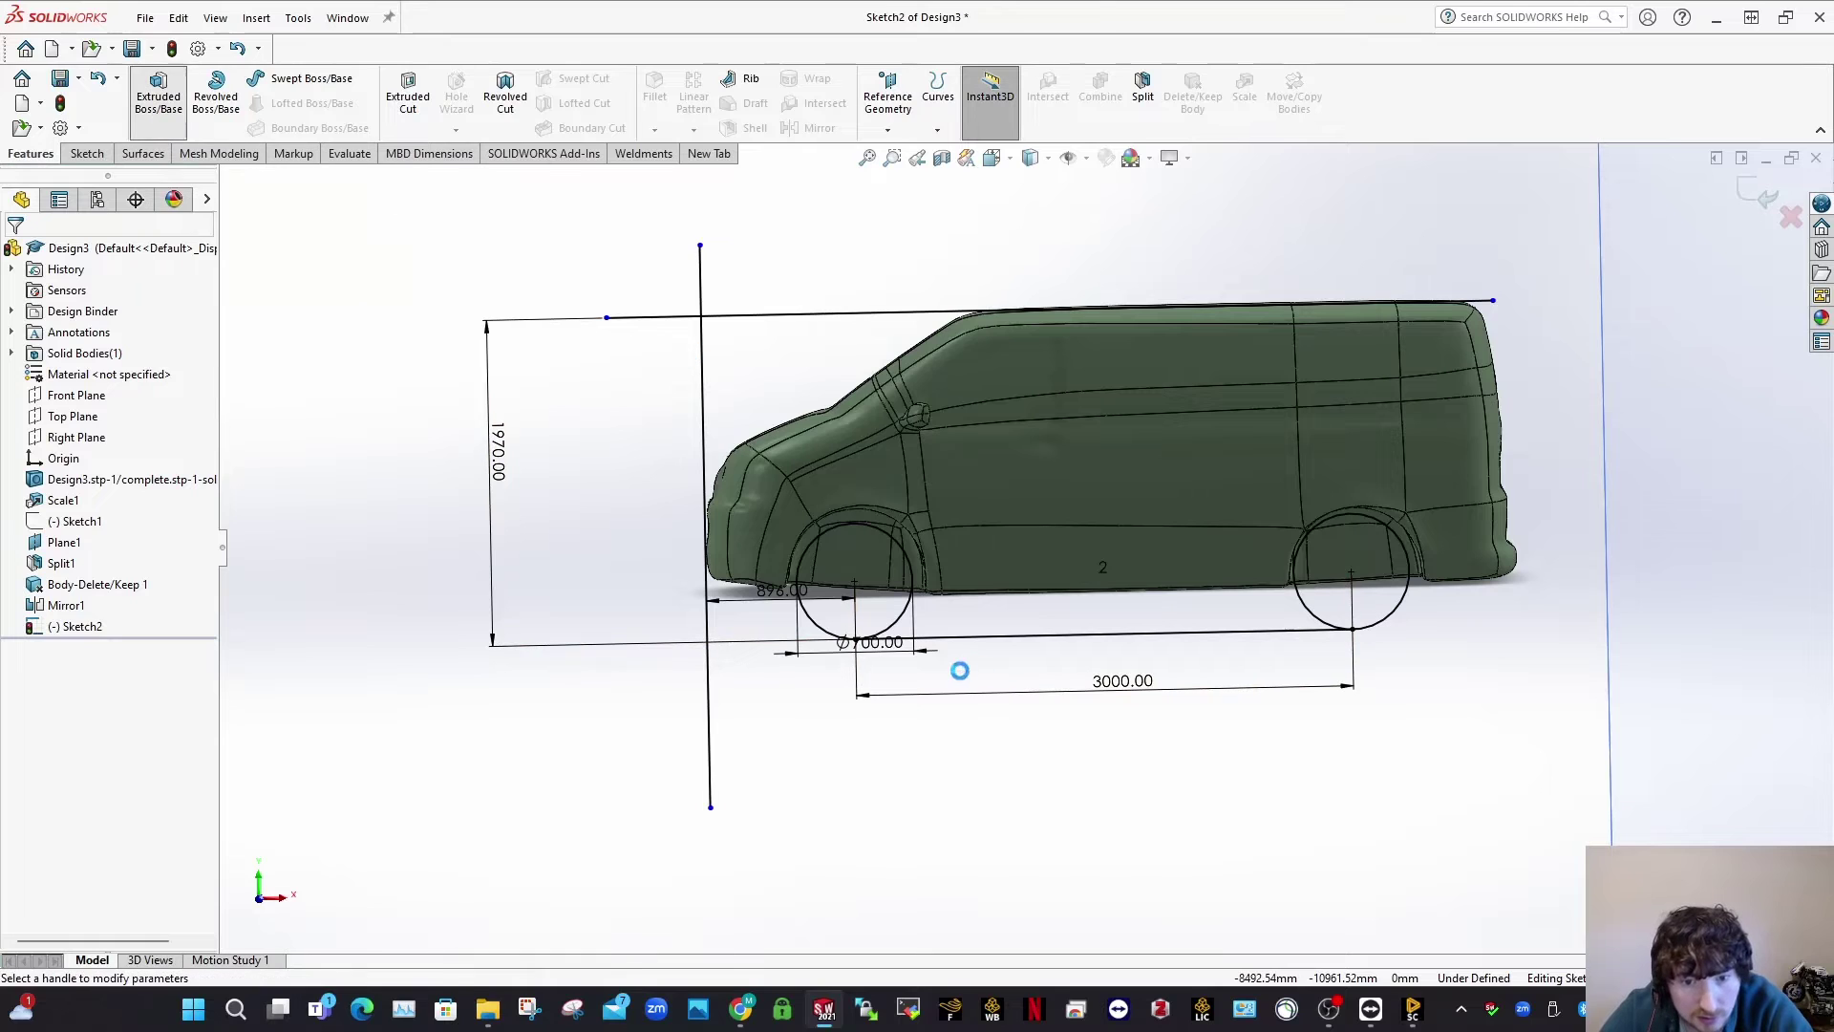
click(892, 614)
click(1373, 605)
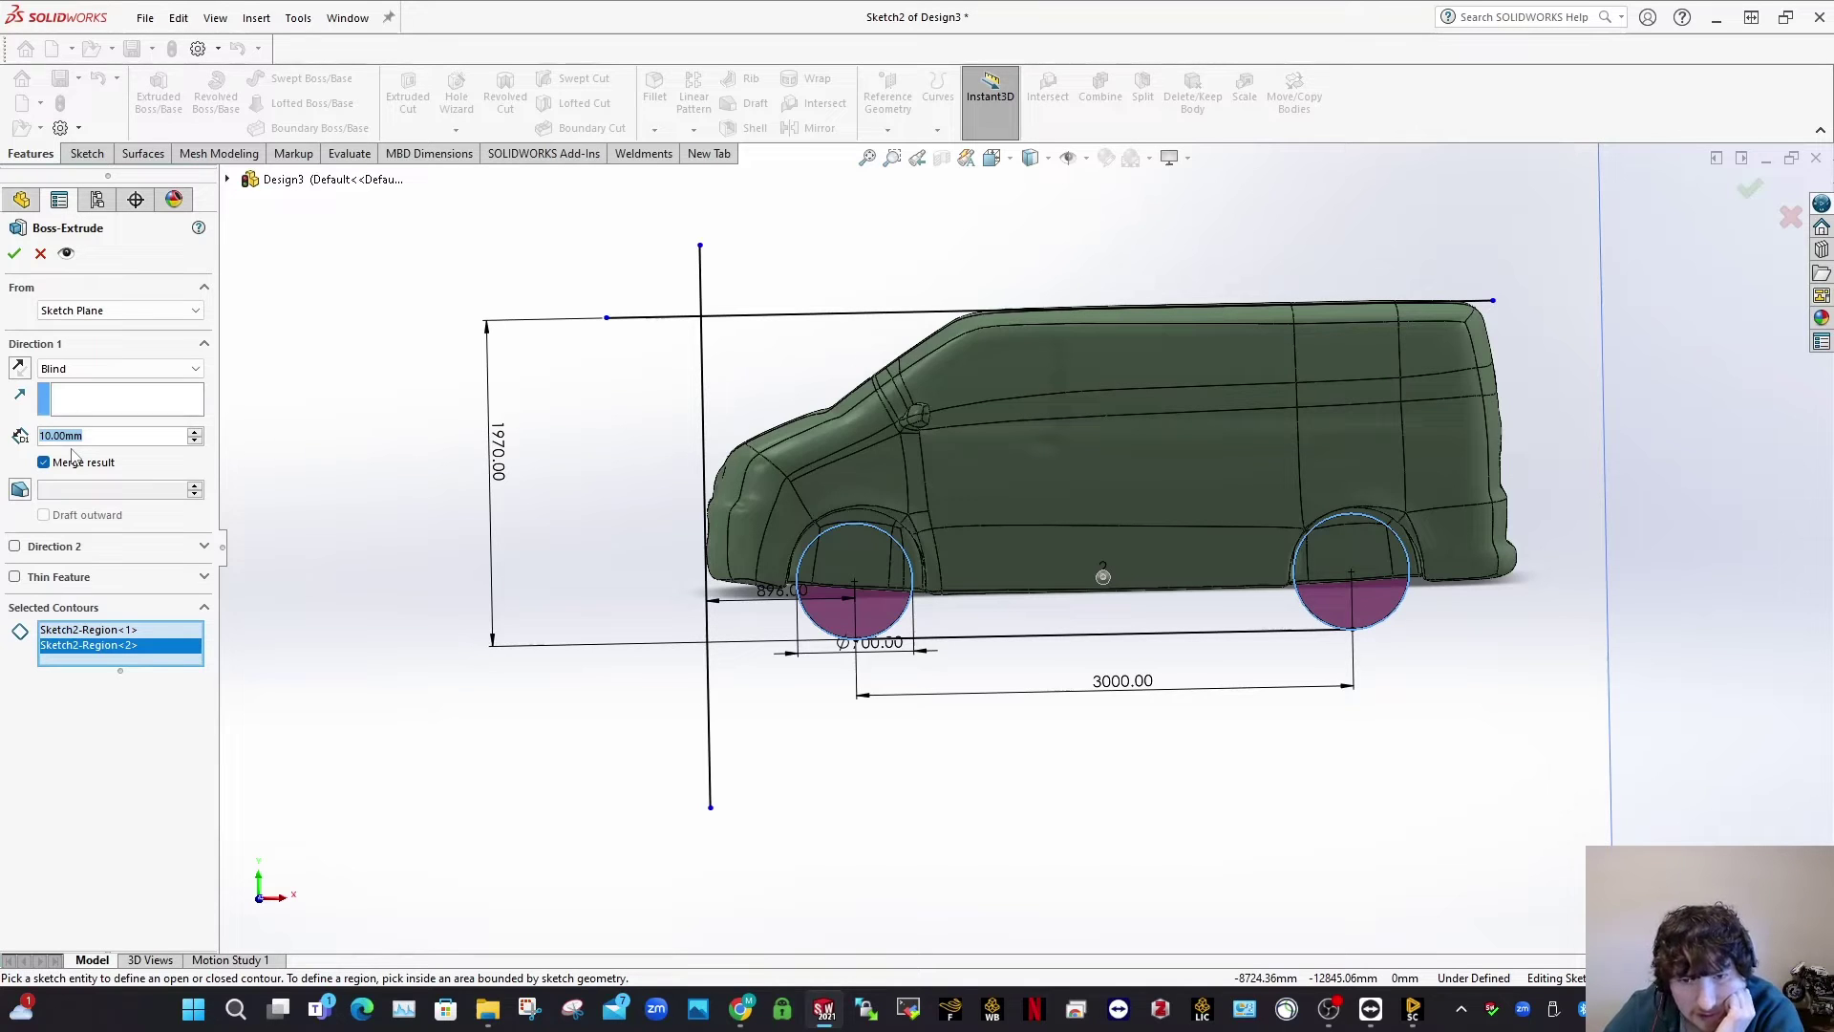
click(73, 444)
text(22)
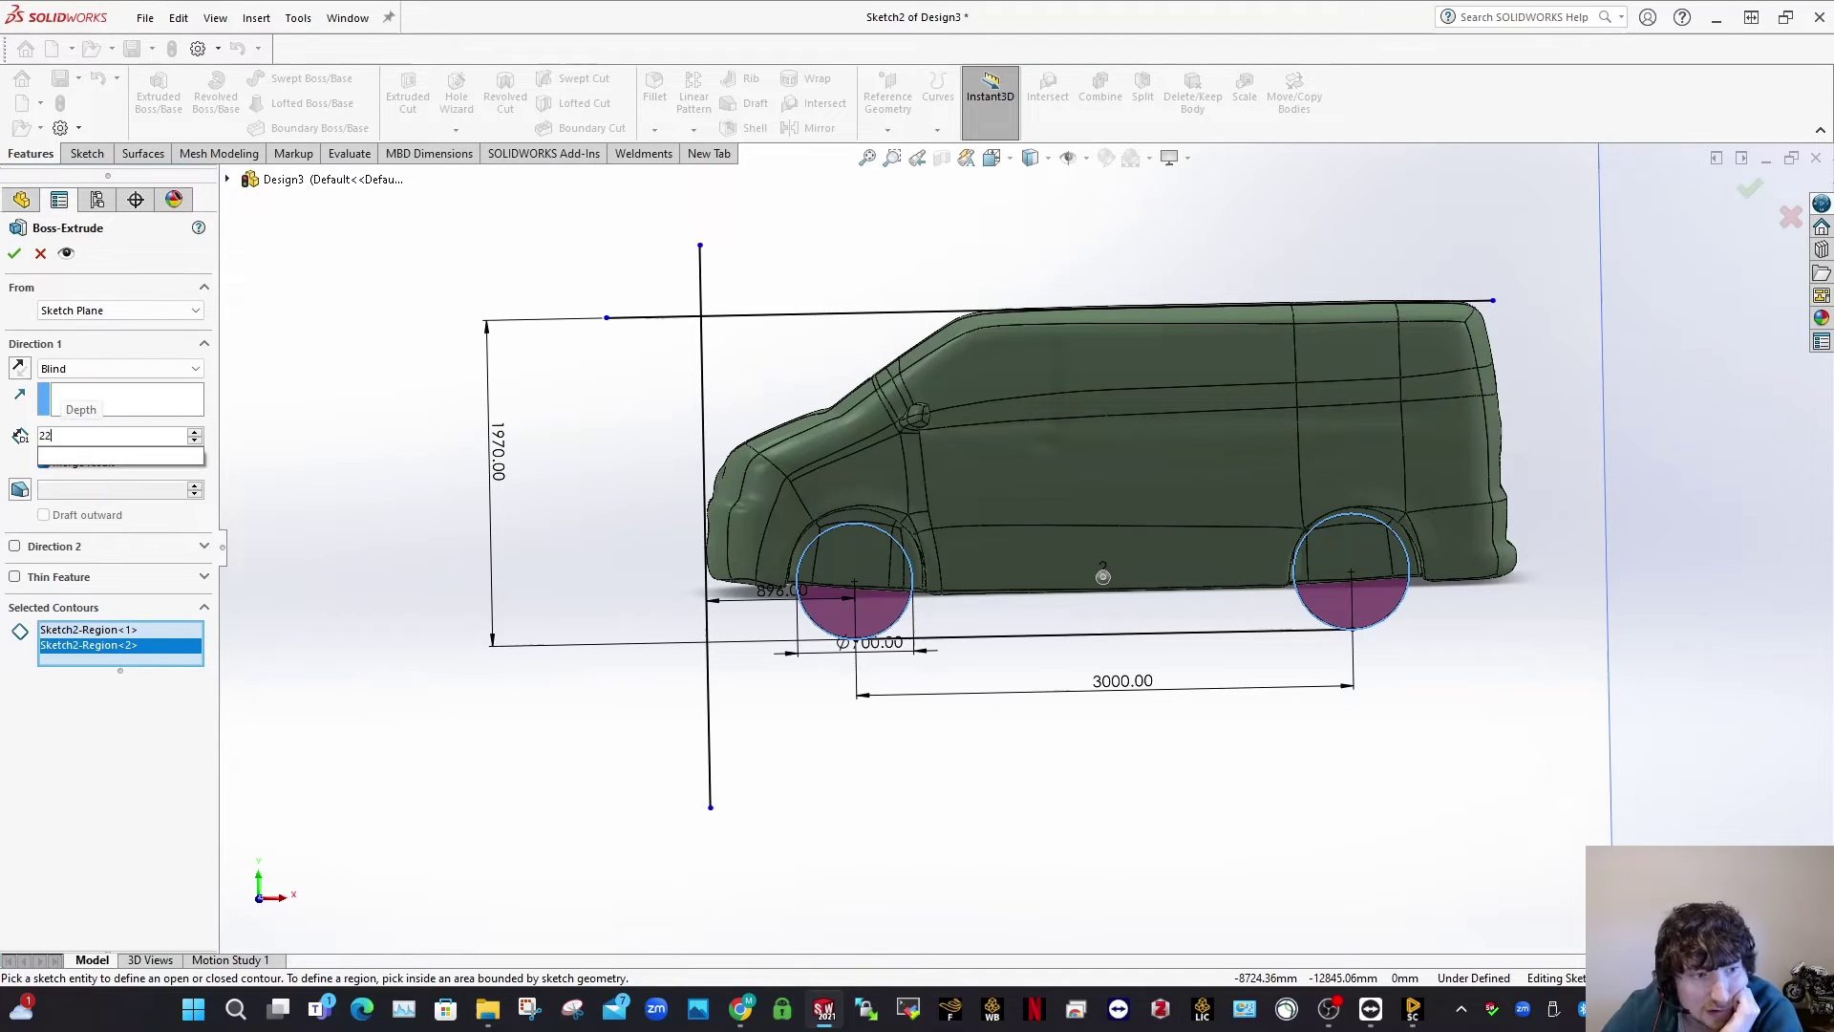
text(5)
key(Return)
Step: Start the wheel extrusion at an offset of 680 mm from the sketch plane, checking it from the van's front, and finish it
scroll(1098, 564, up, 2)
middle_drag(1099, 573, 1219, 576)
key(space)
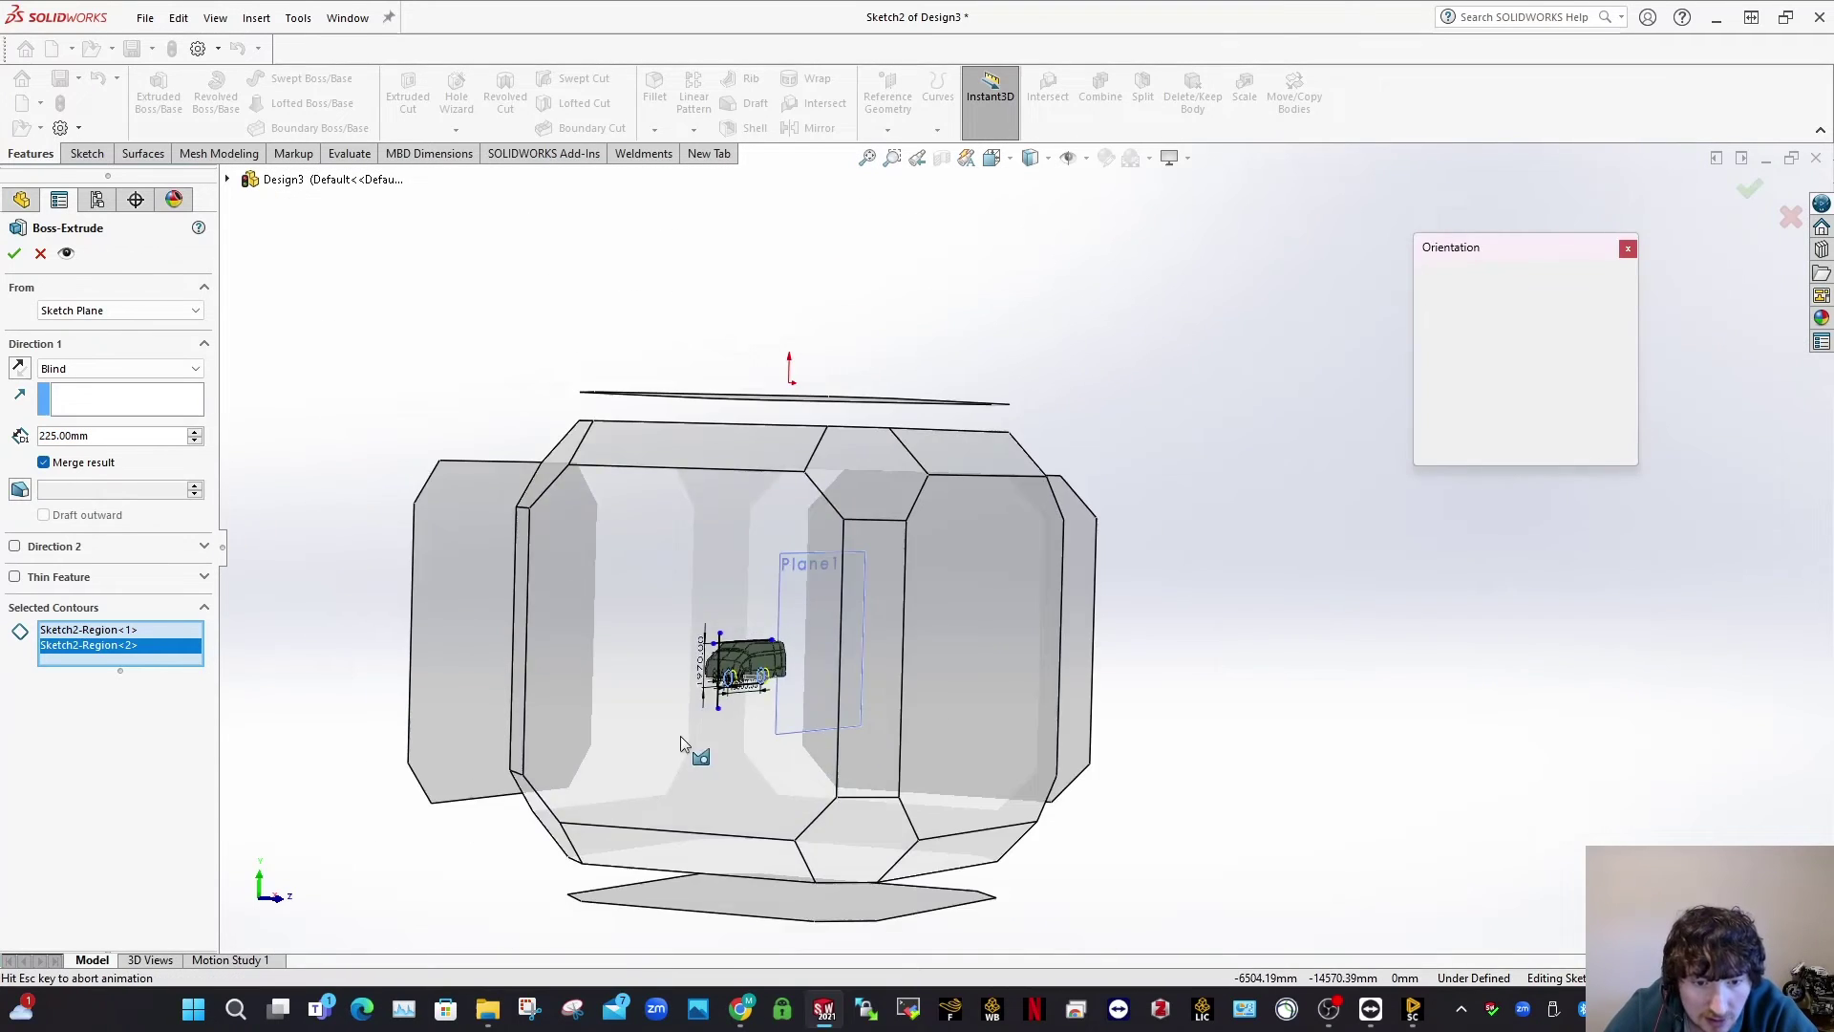
click(680, 736)
scroll(1059, 782, down, 6)
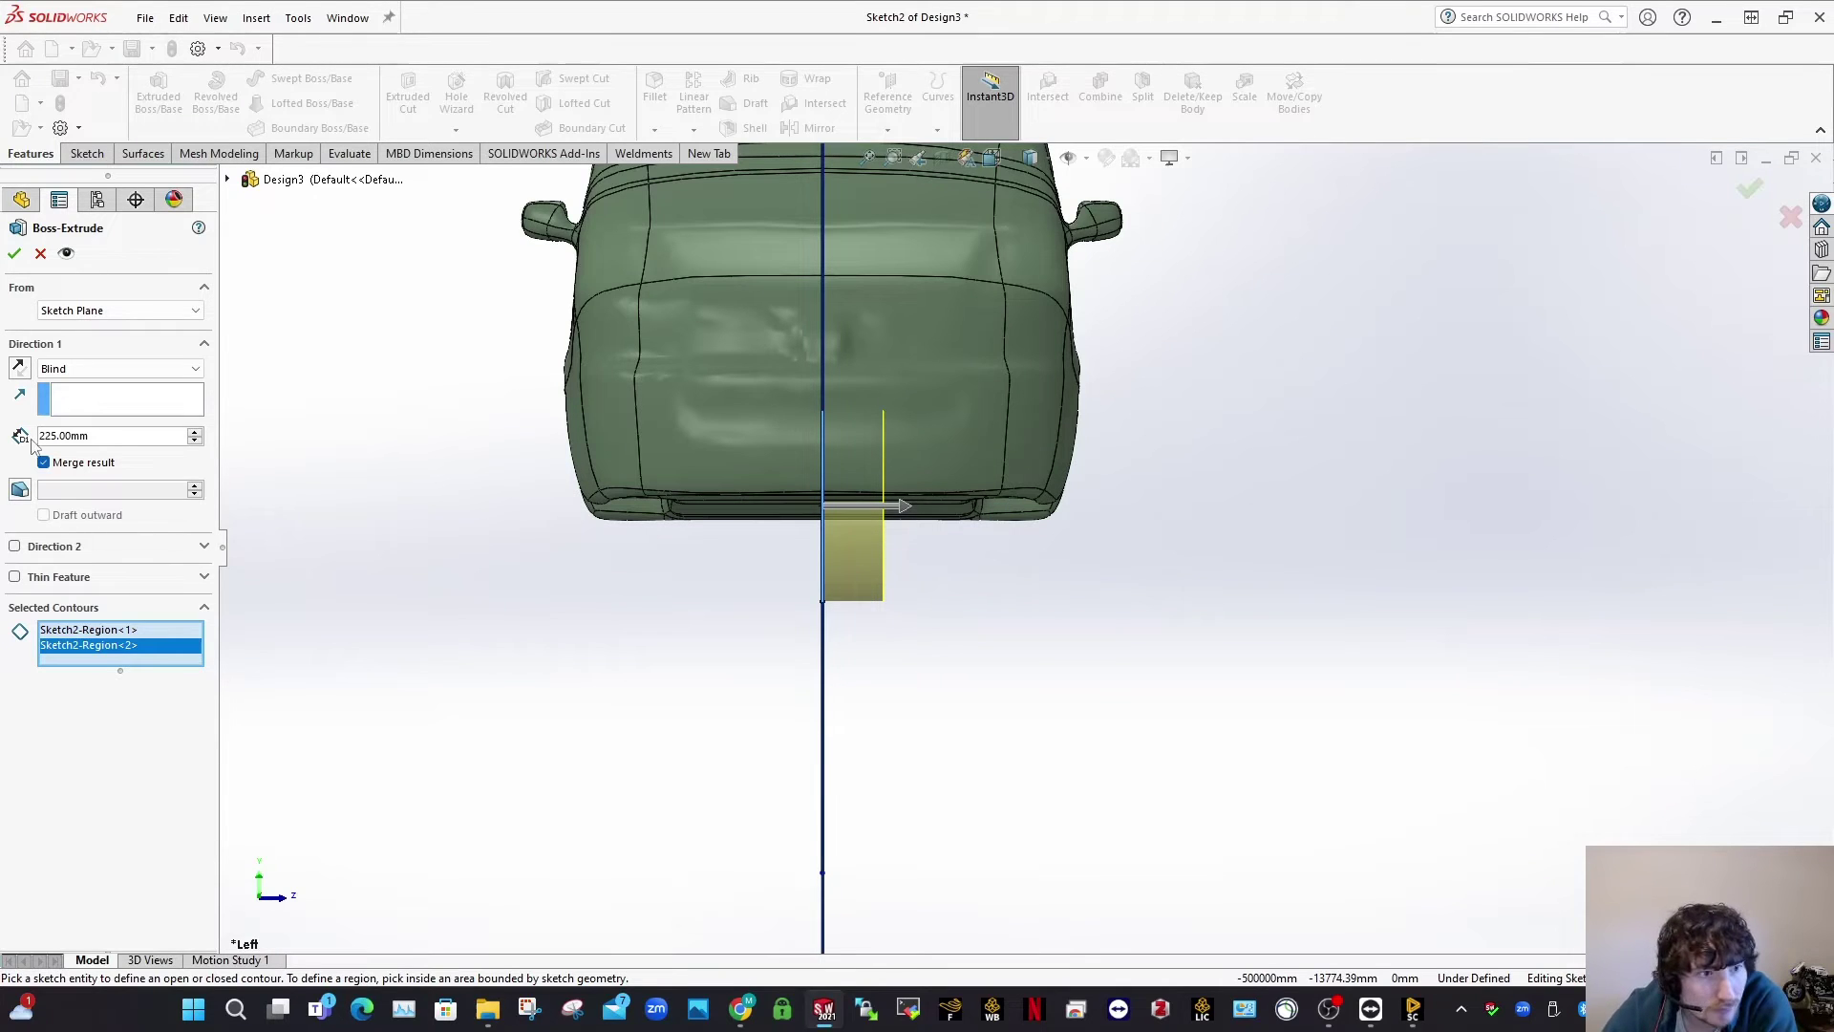
click(120, 310)
click(77, 373)
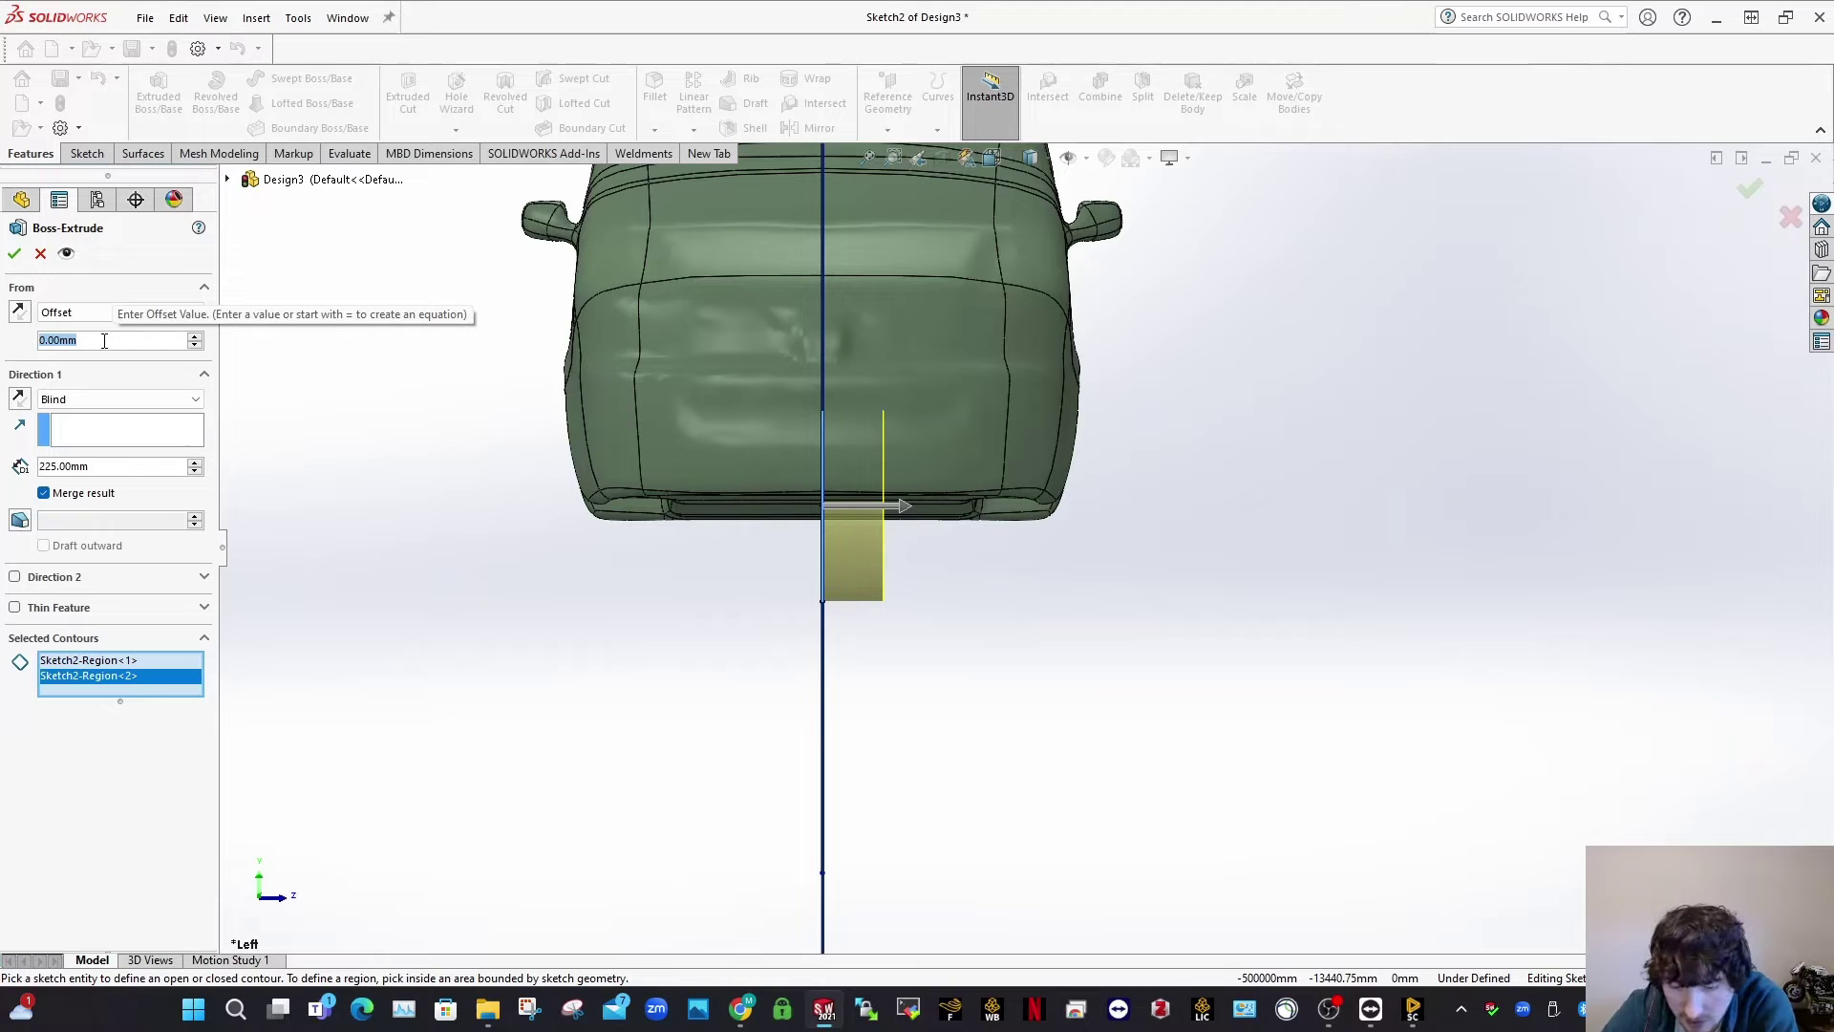
text(700)
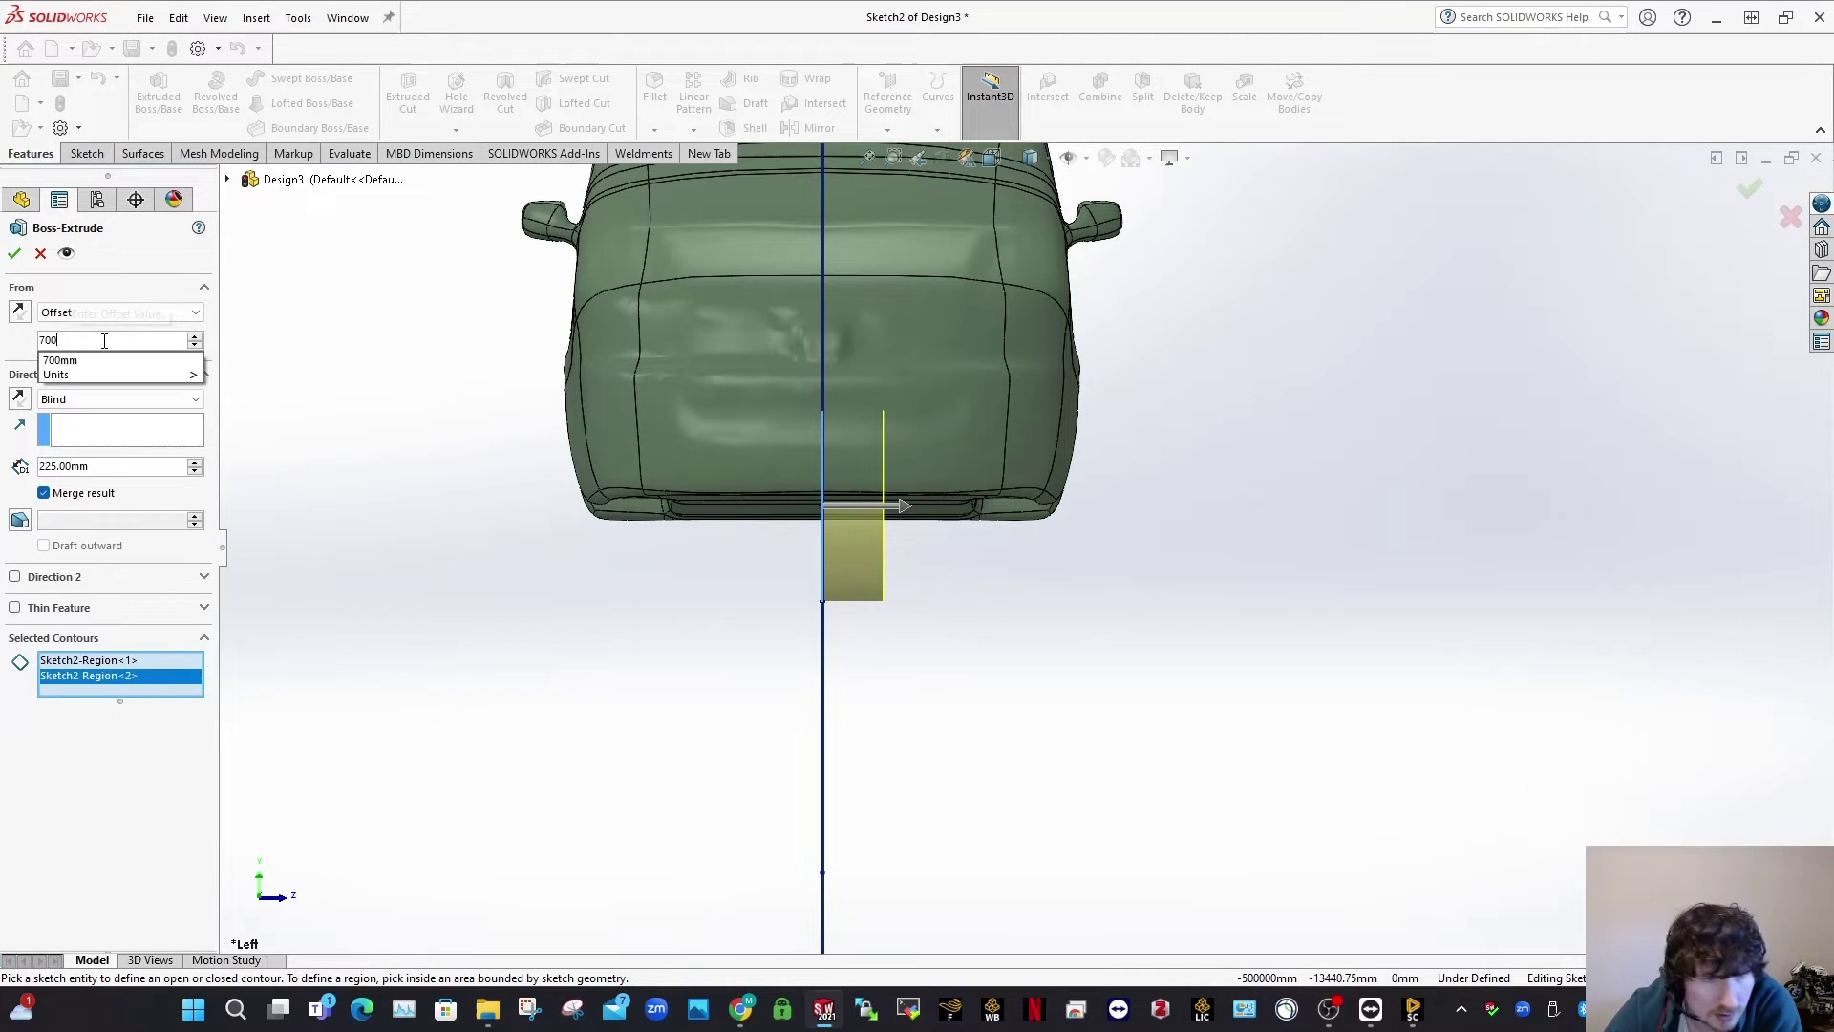
key(Return)
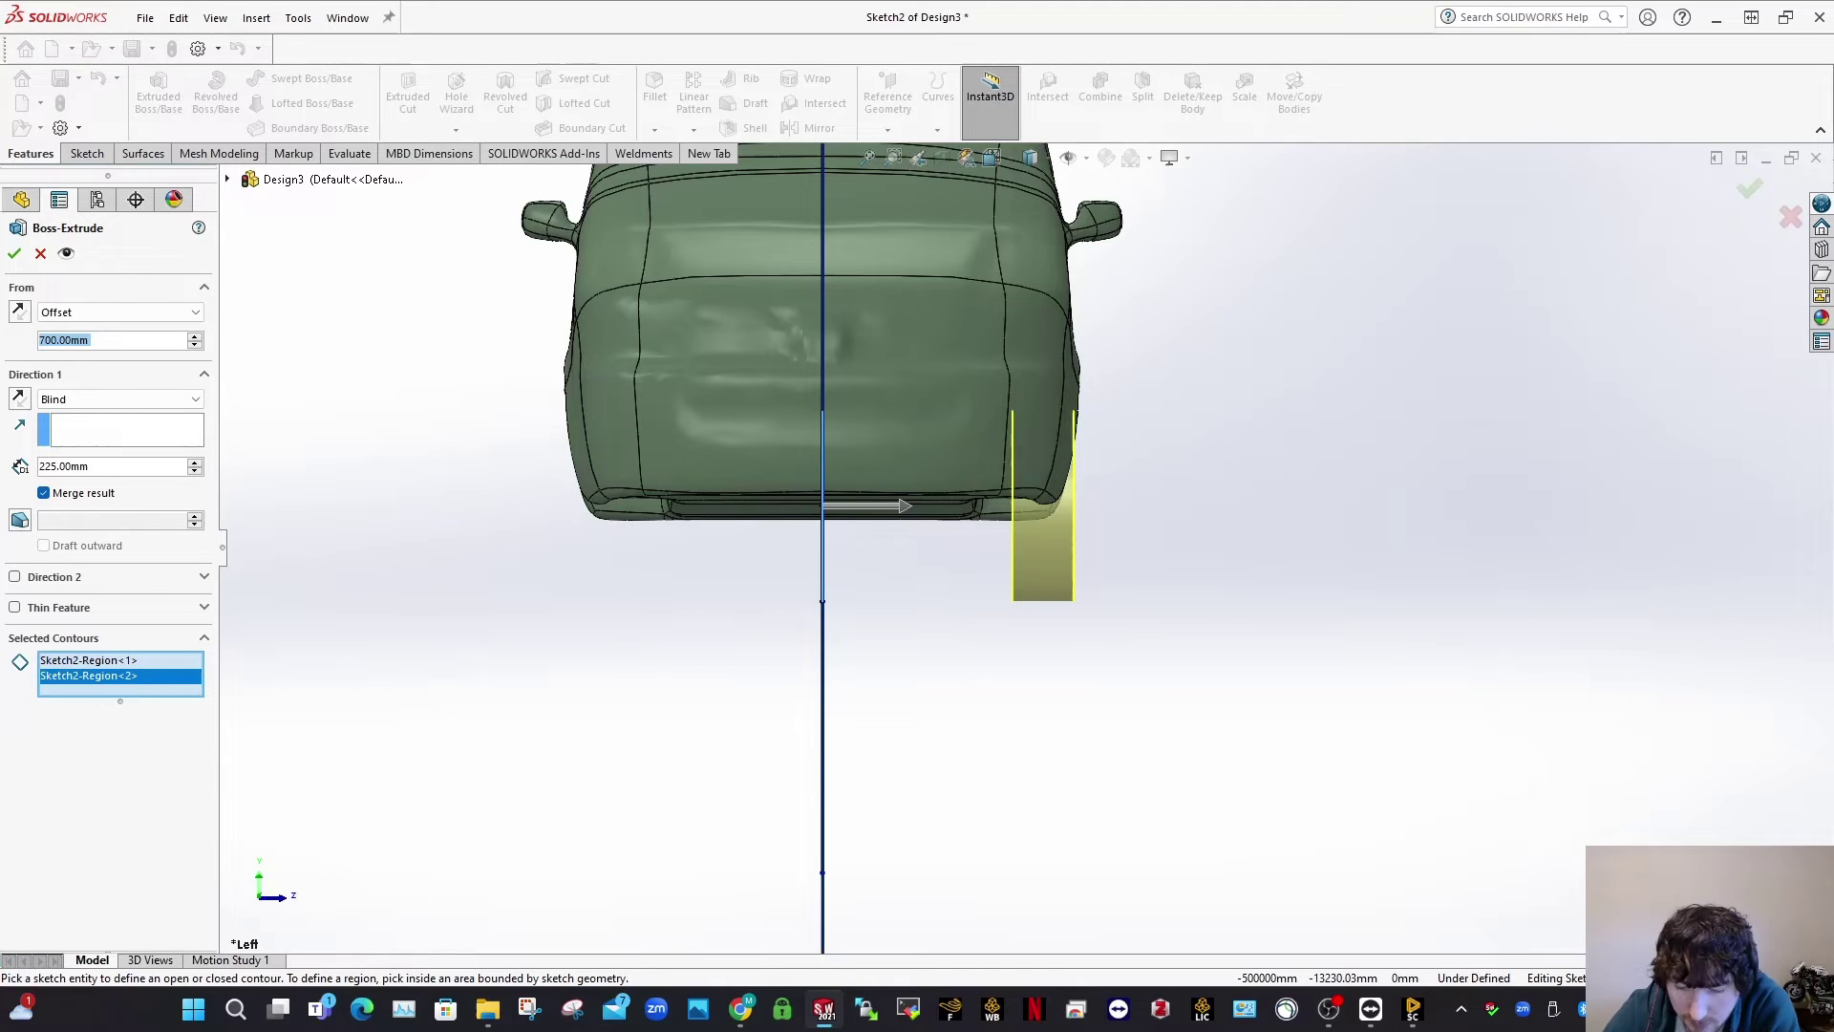
text(680)
key(Return)
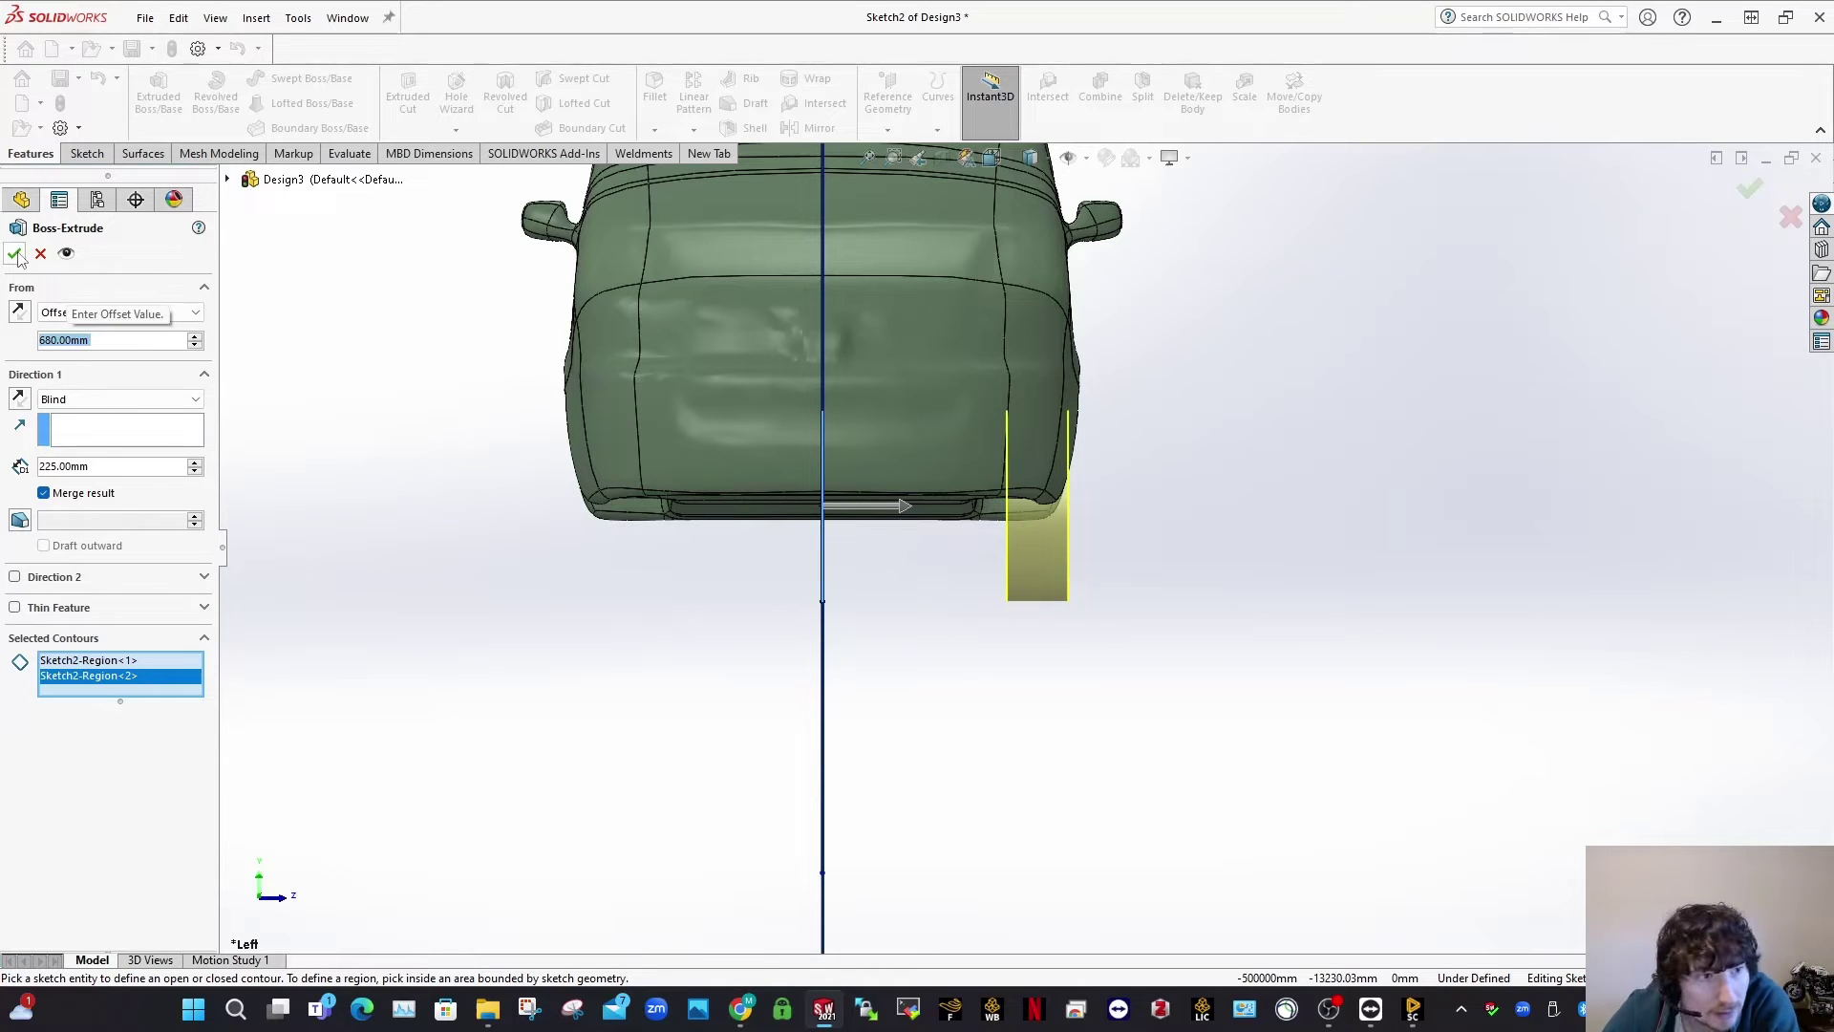
key(Return)
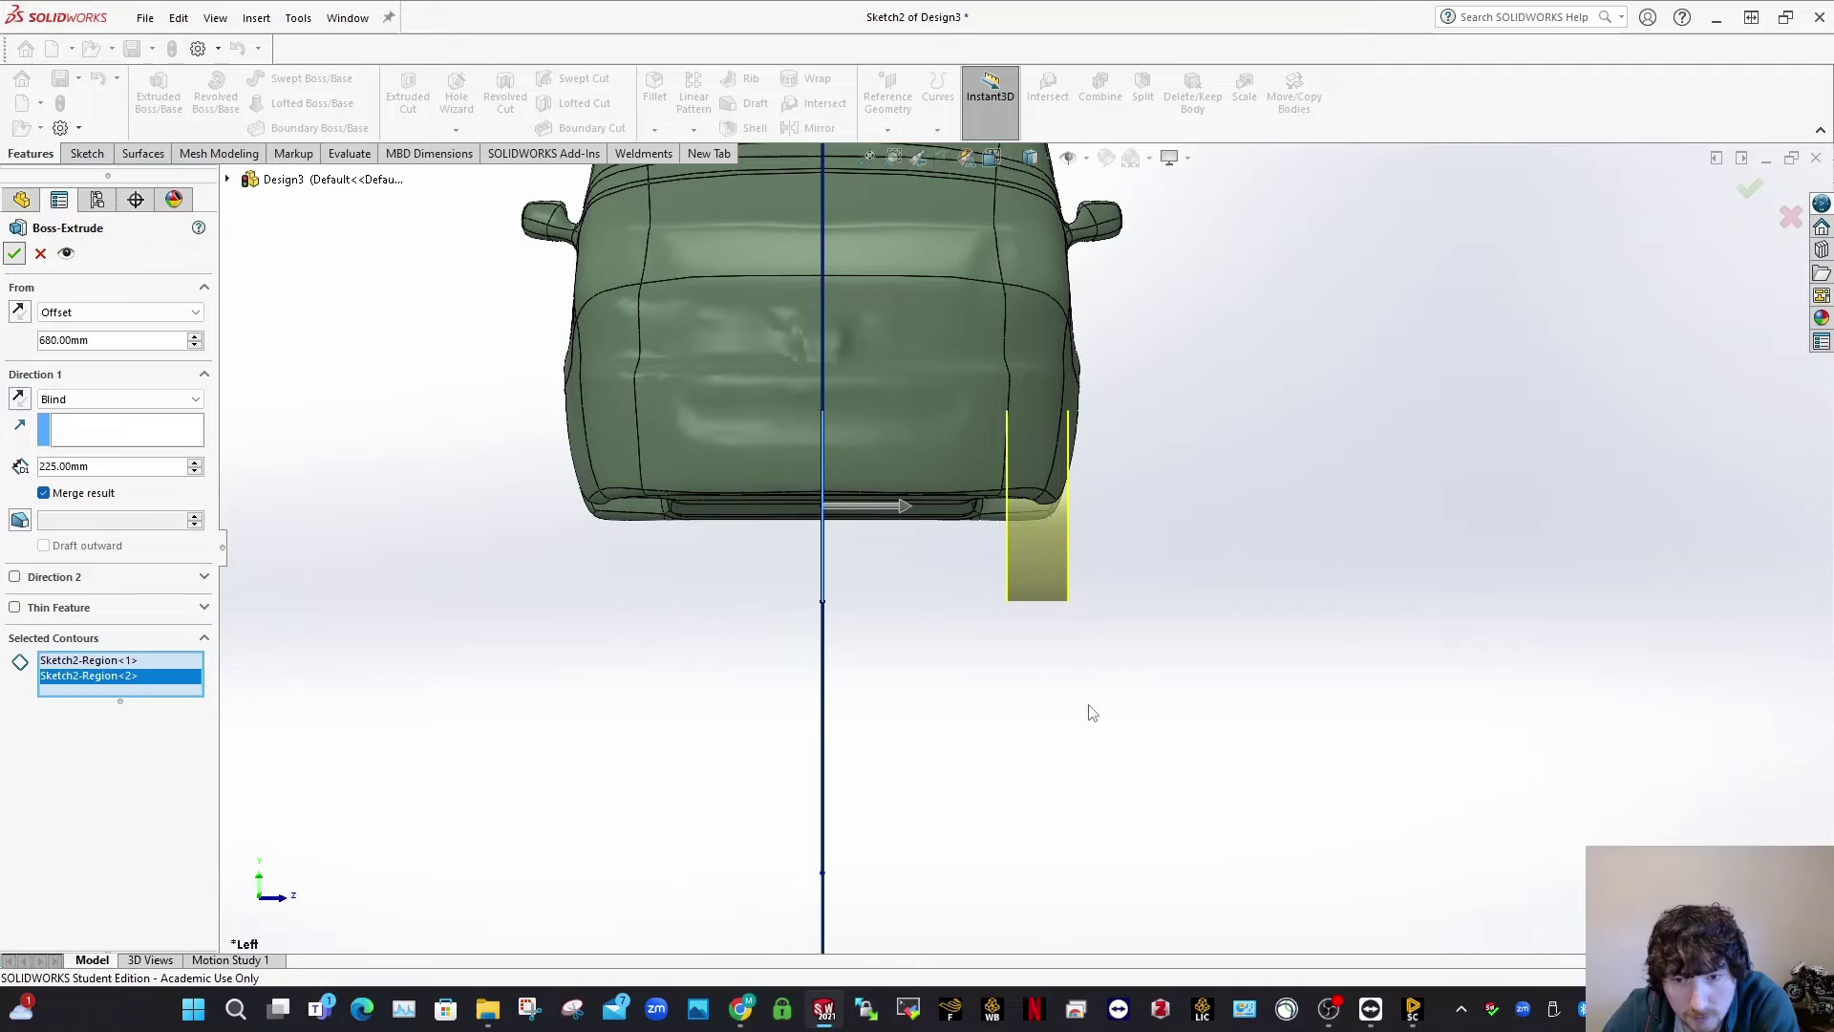
Step: Fillet the inner and outer circular edges of the front wheel with a 40 mm radius
scroll(1028, 462, down, 6)
middle_drag(1102, 489, 1069, 523)
scroll(1069, 523, up, 3)
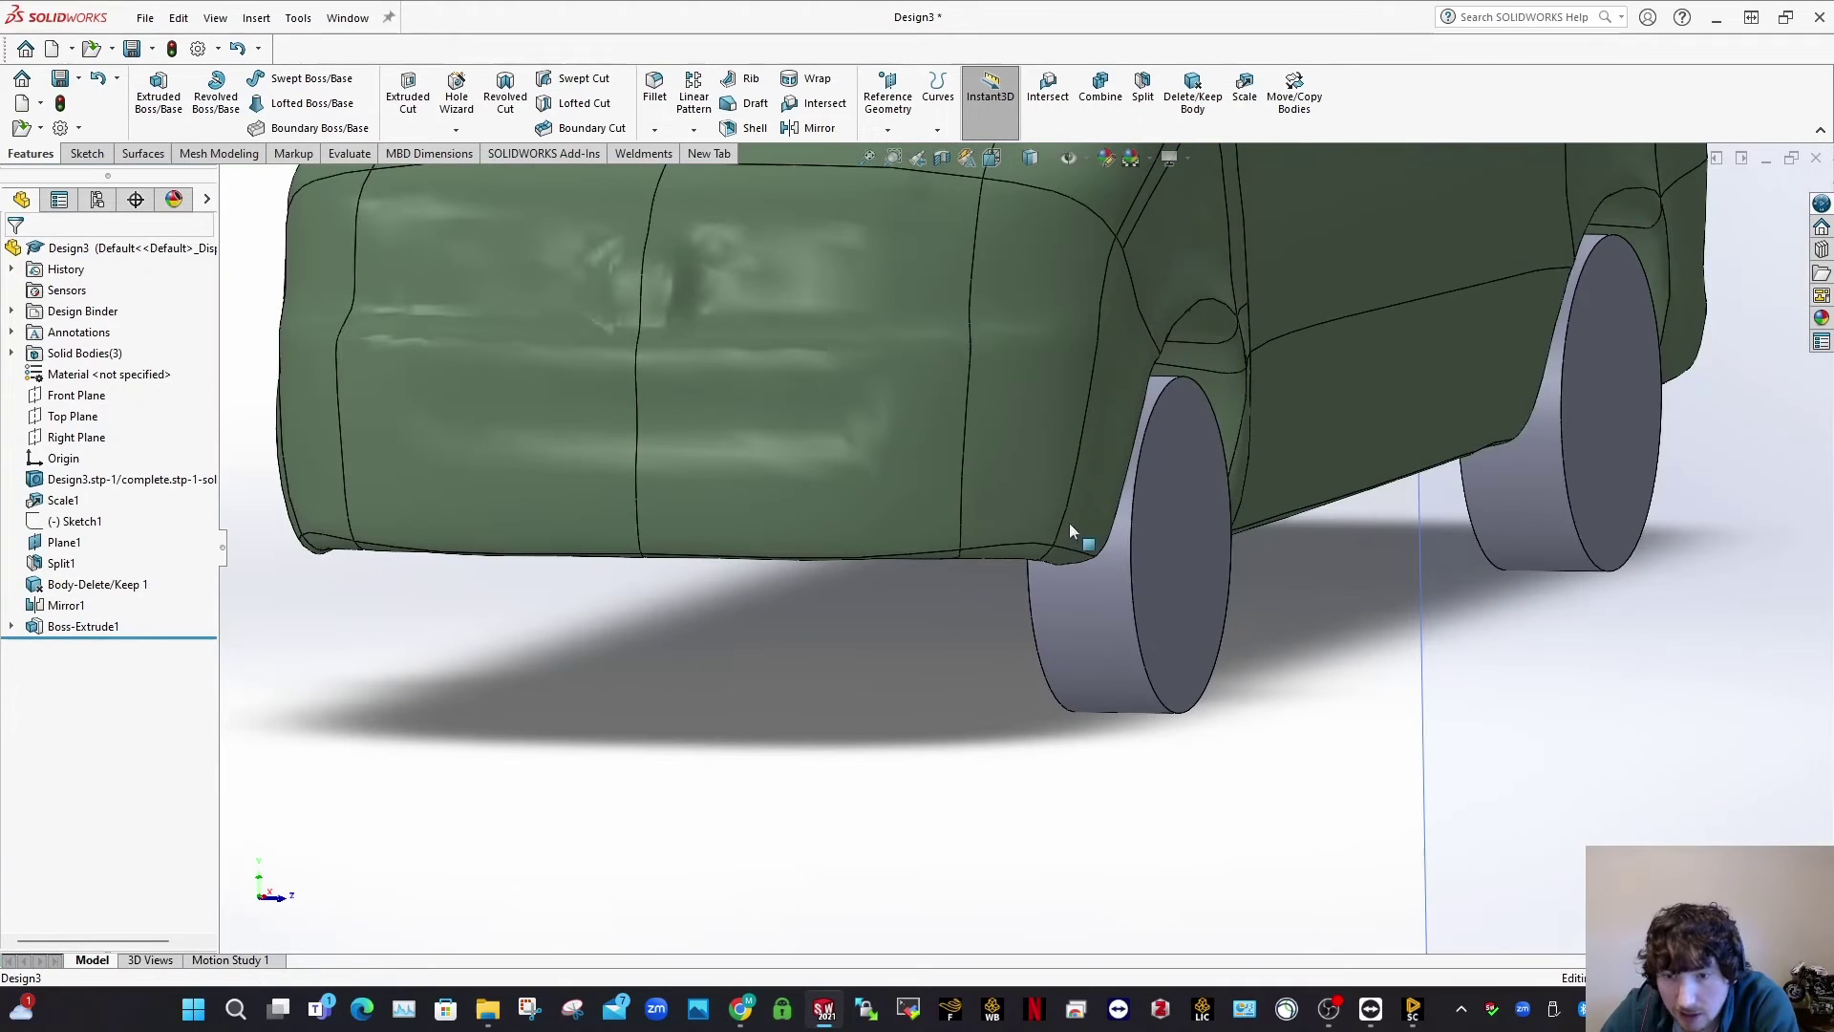
click(1154, 692)
click(1055, 698)
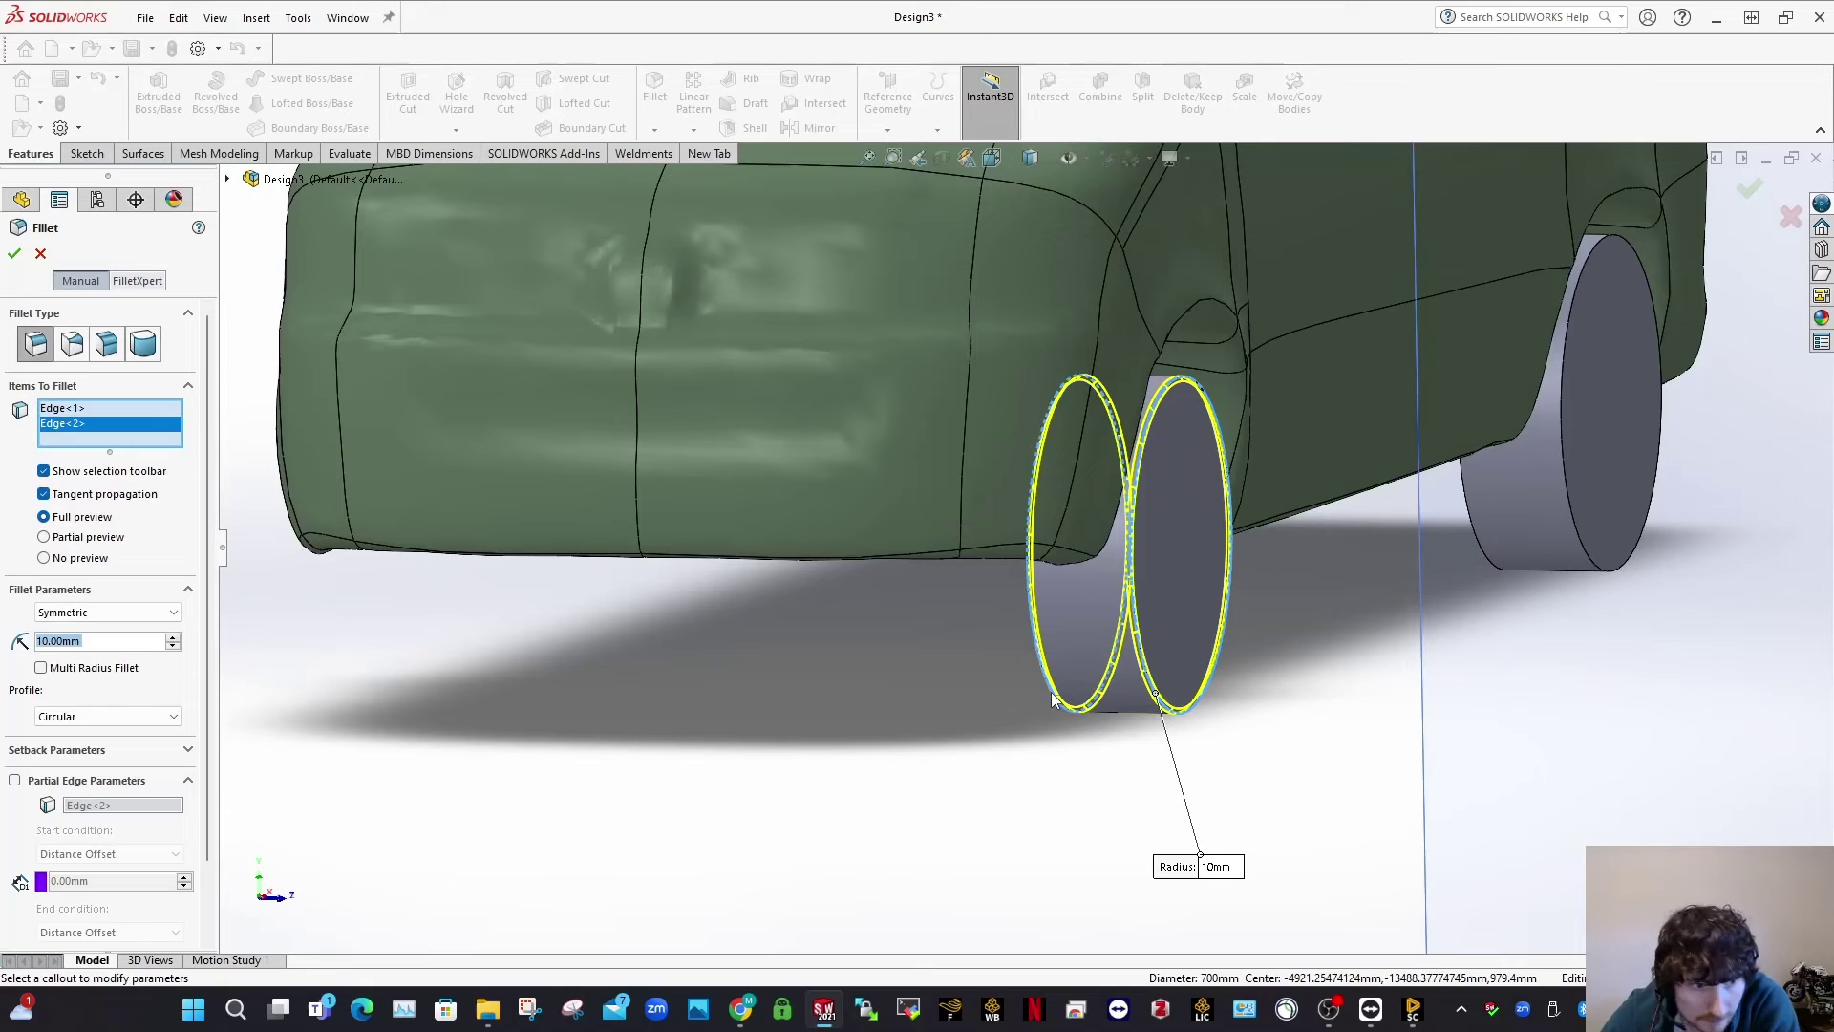
text(40)
key(Return)
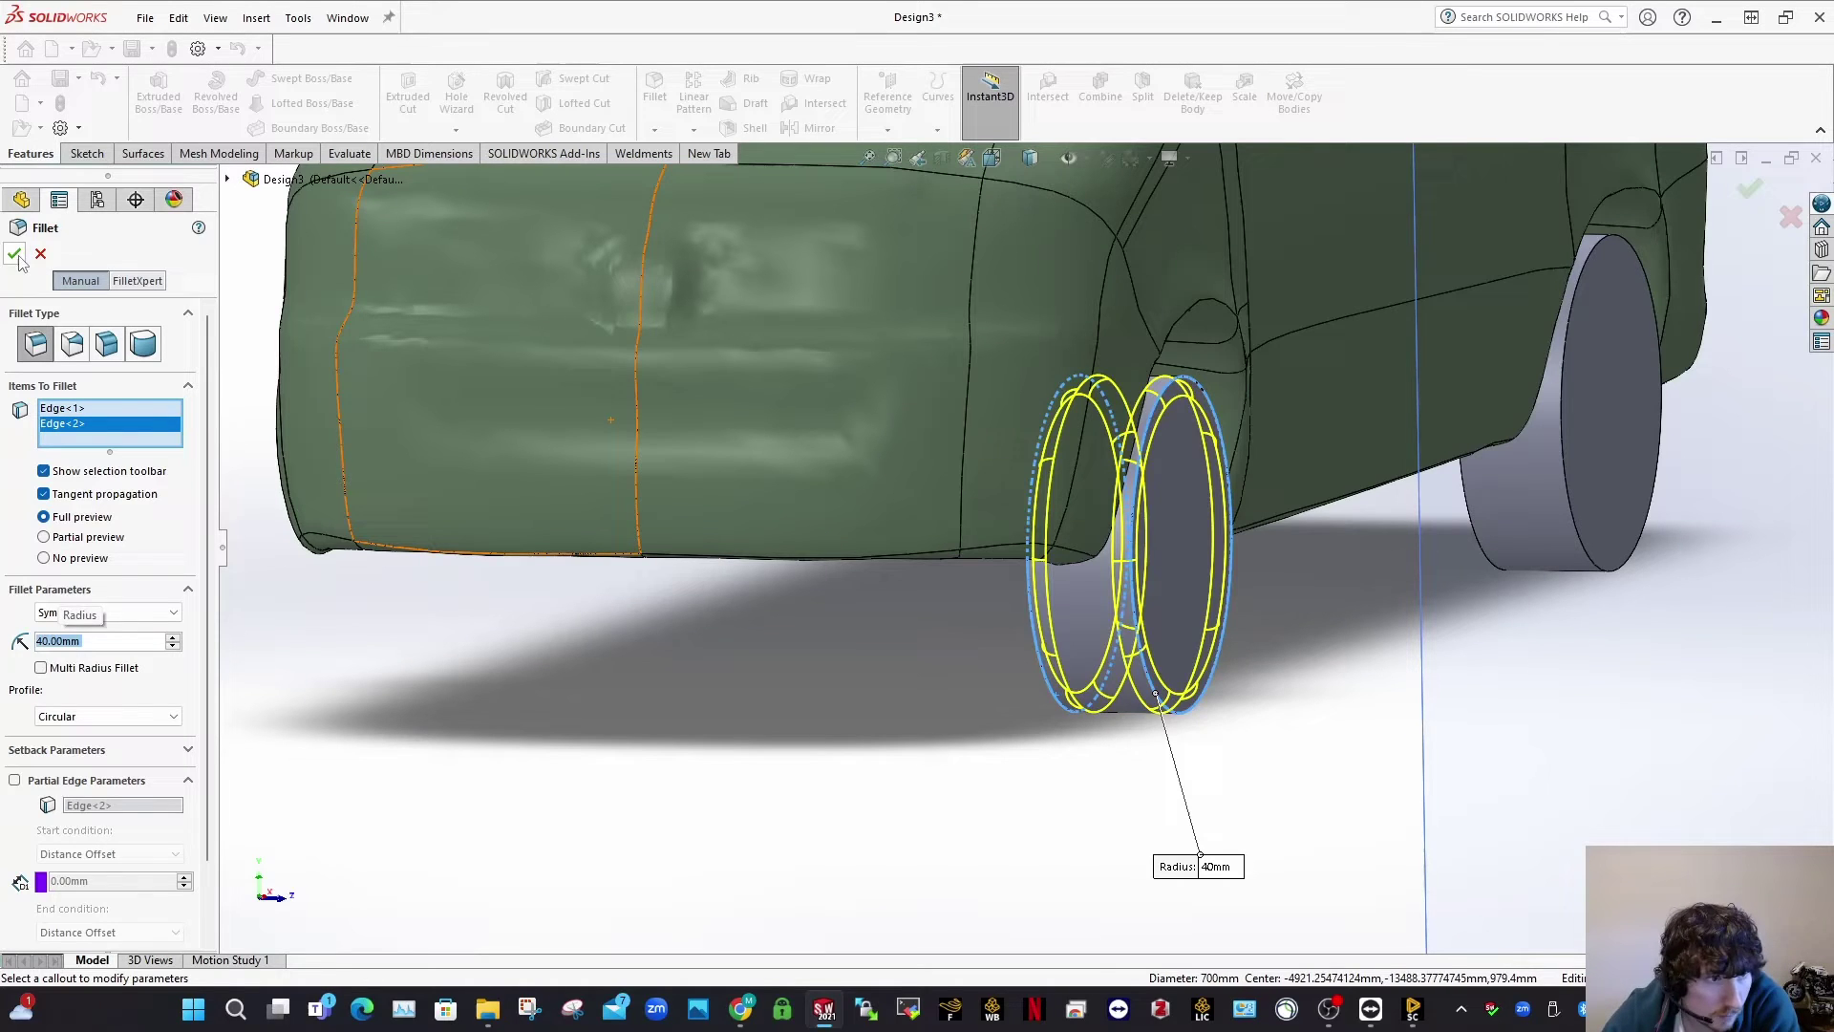
click(14, 253)
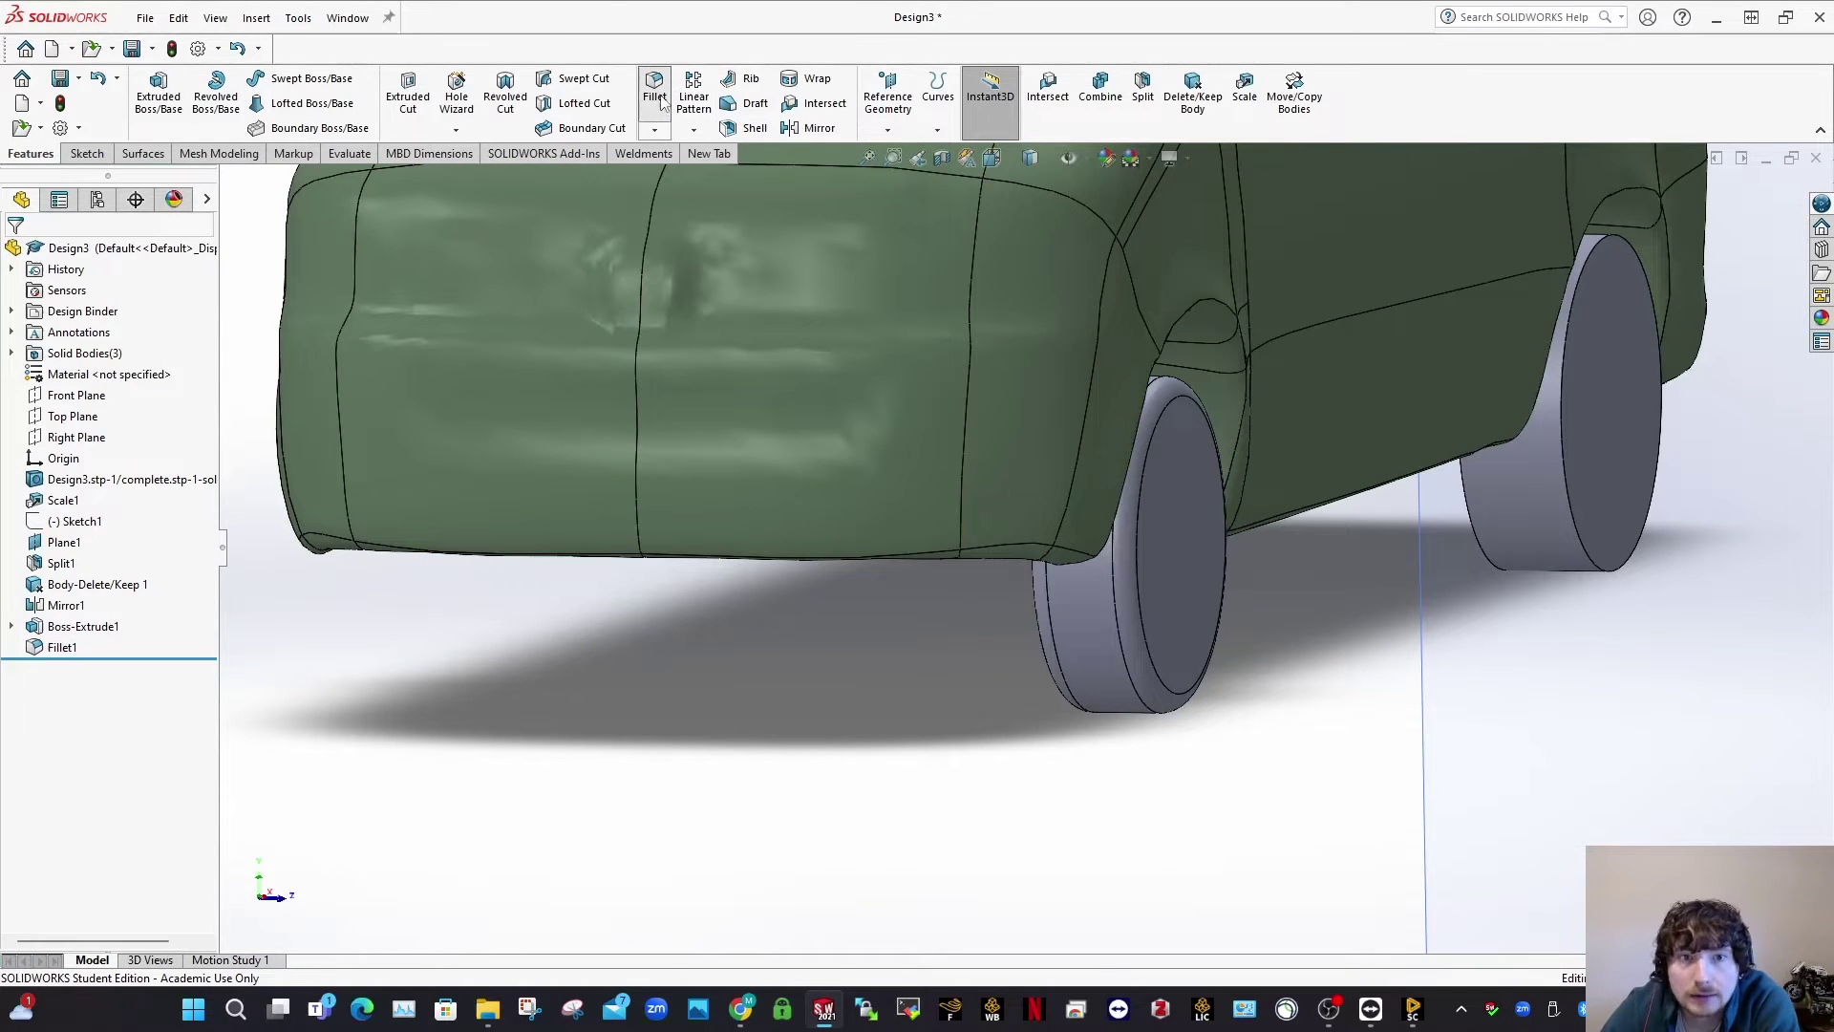
Step: Fillet both circular edges of the rear wheel with a 40 mm radius and save the part
key(Return)
click(1487, 556)
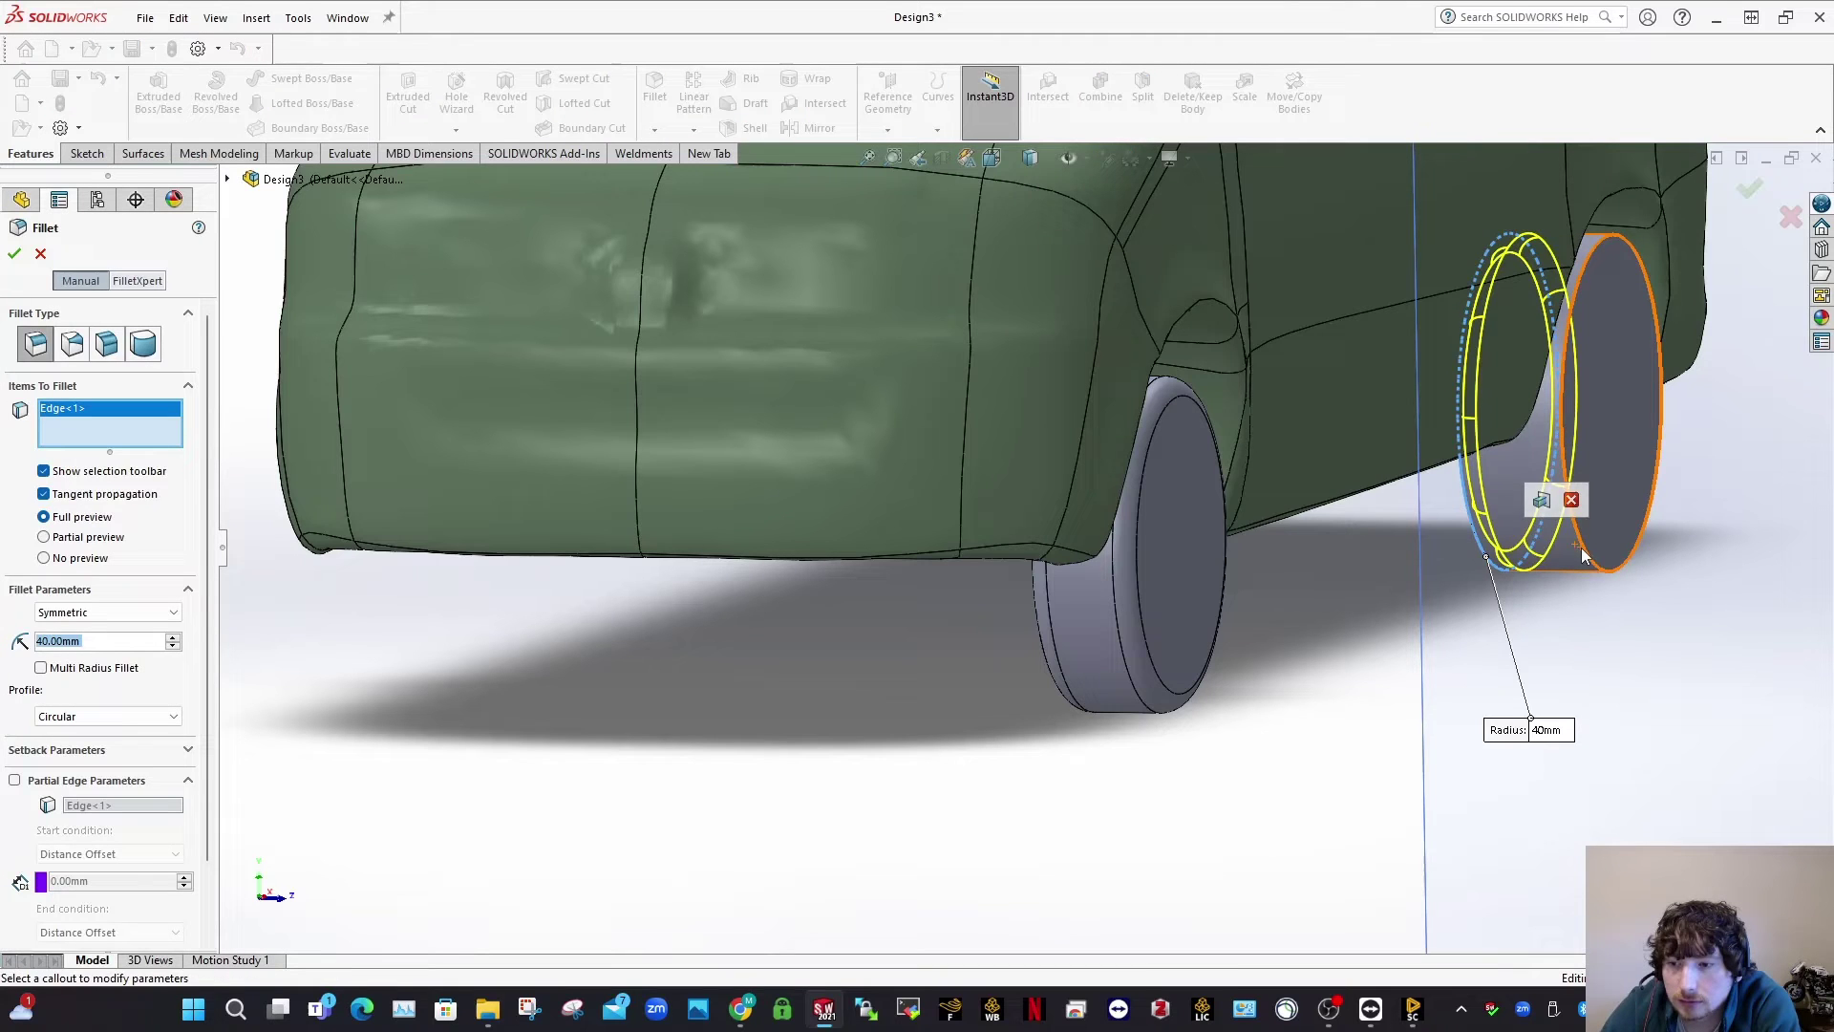
click(1580, 548)
click(14, 253)
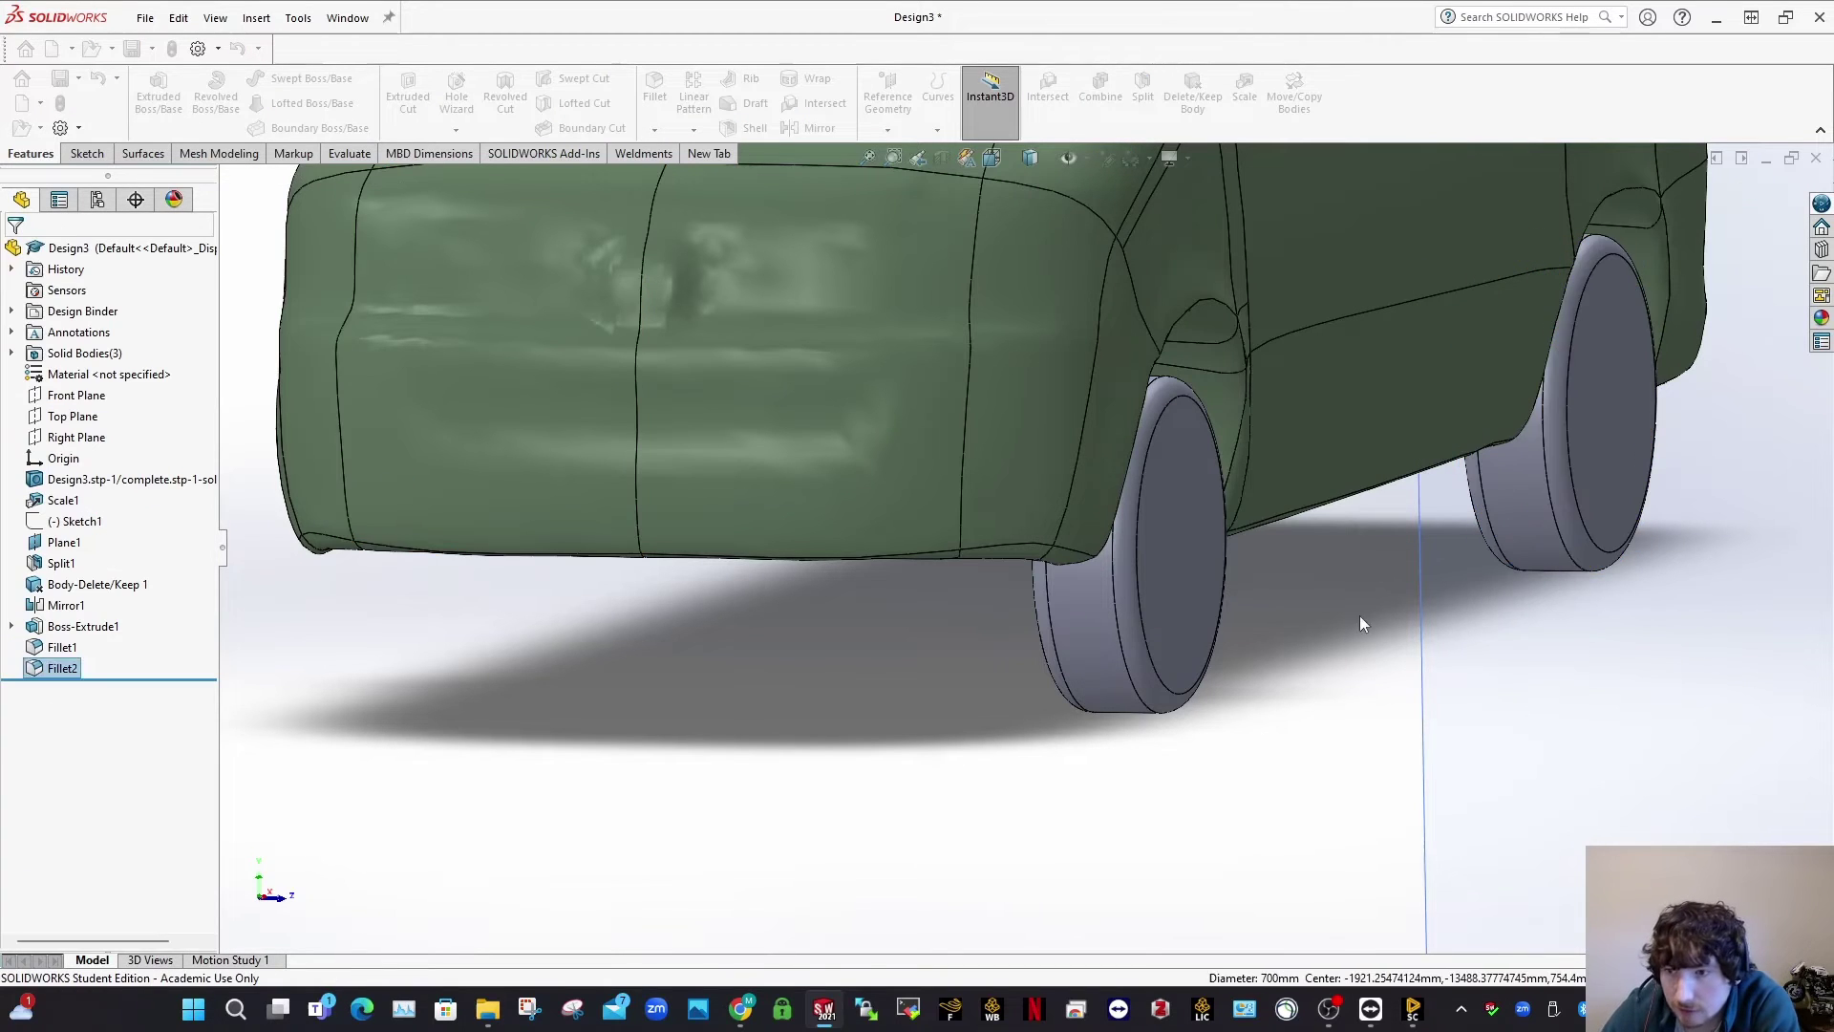
scroll(1544, 564, up, 5)
scroll(1544, 570, down, 3)
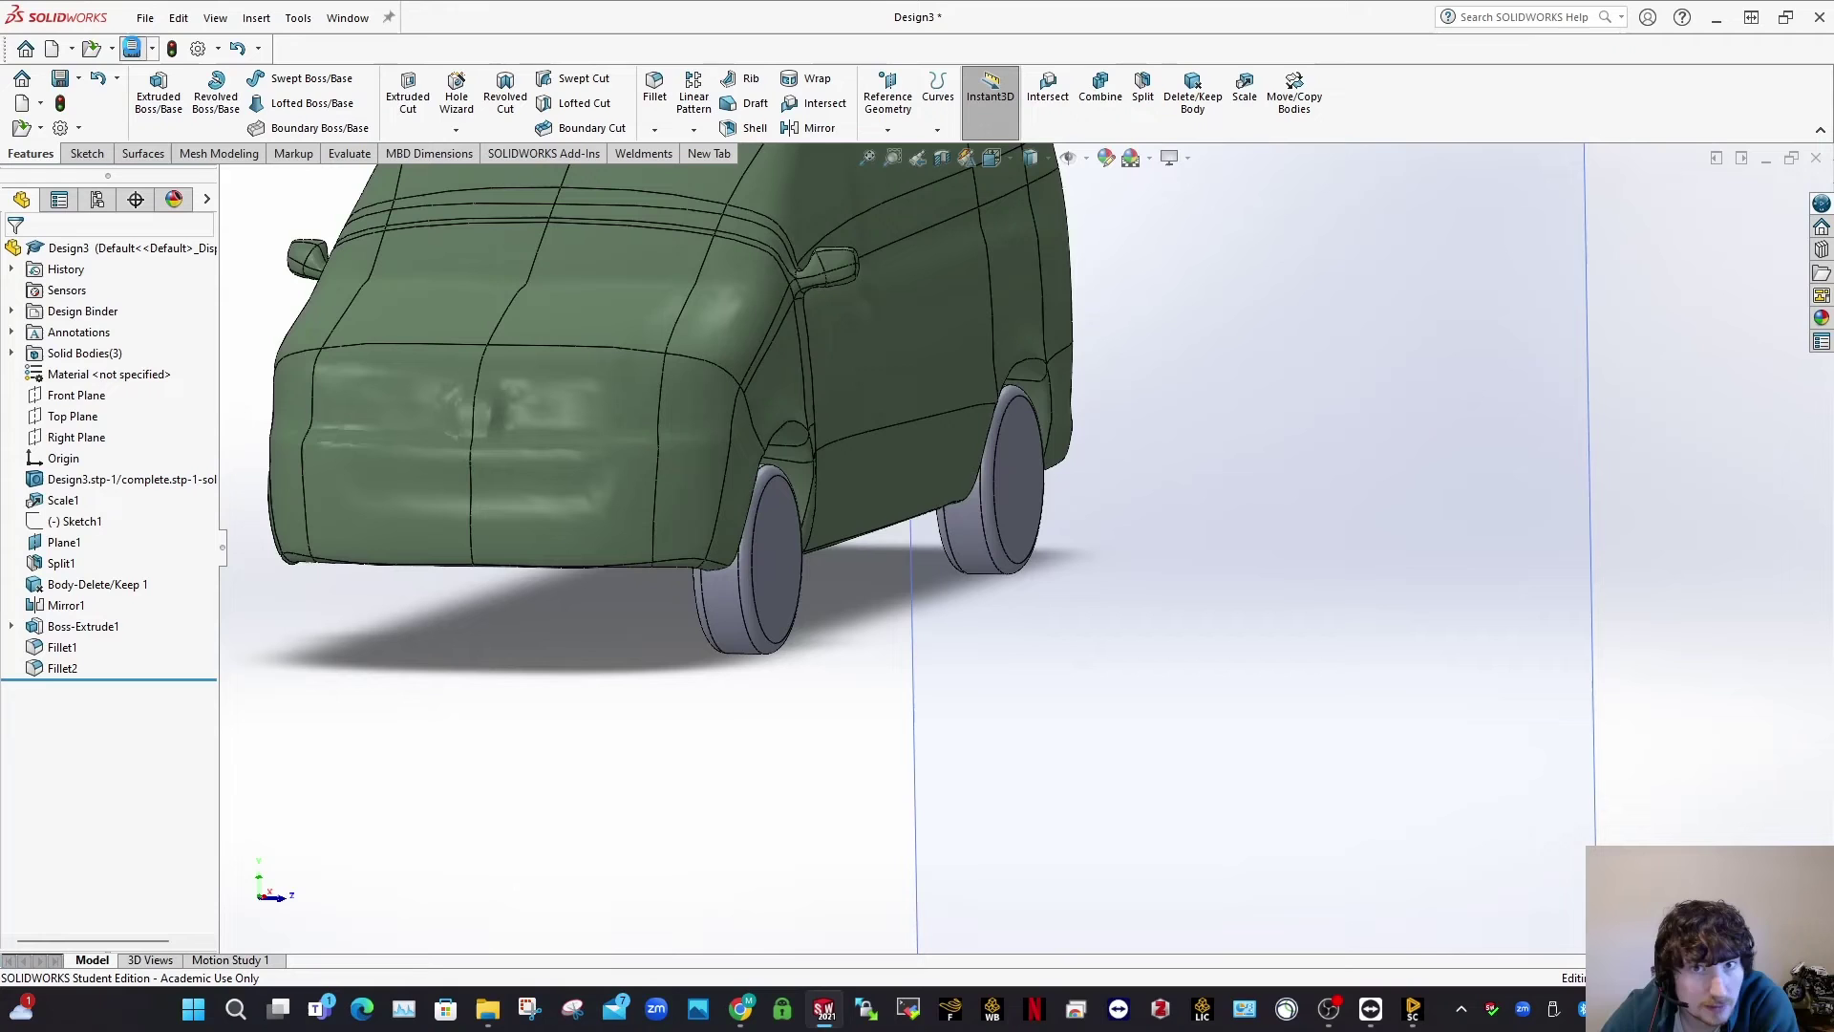
Step: Examine from the van's front how the wheels sit sideways relative to the body and wheel arches
middle_drag(728, 656, 761, 582)
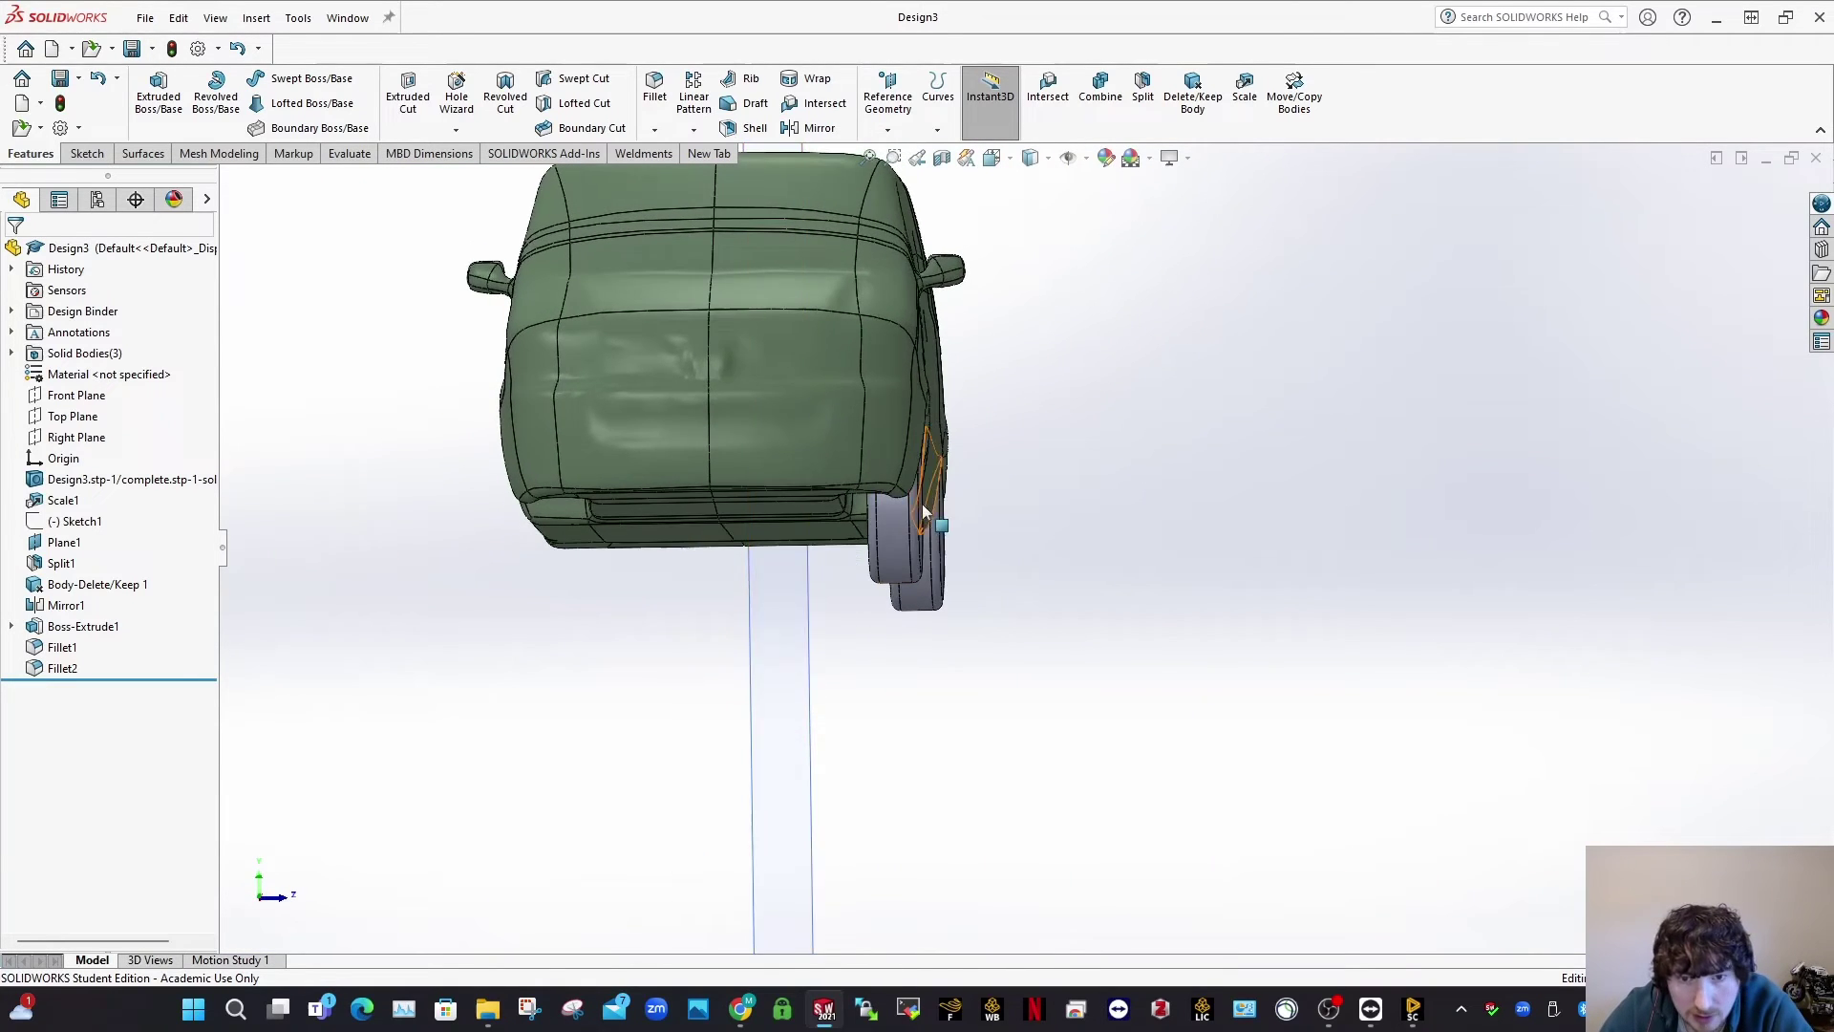
scroll(906, 508, down, 3)
key(space)
click(1126, 749)
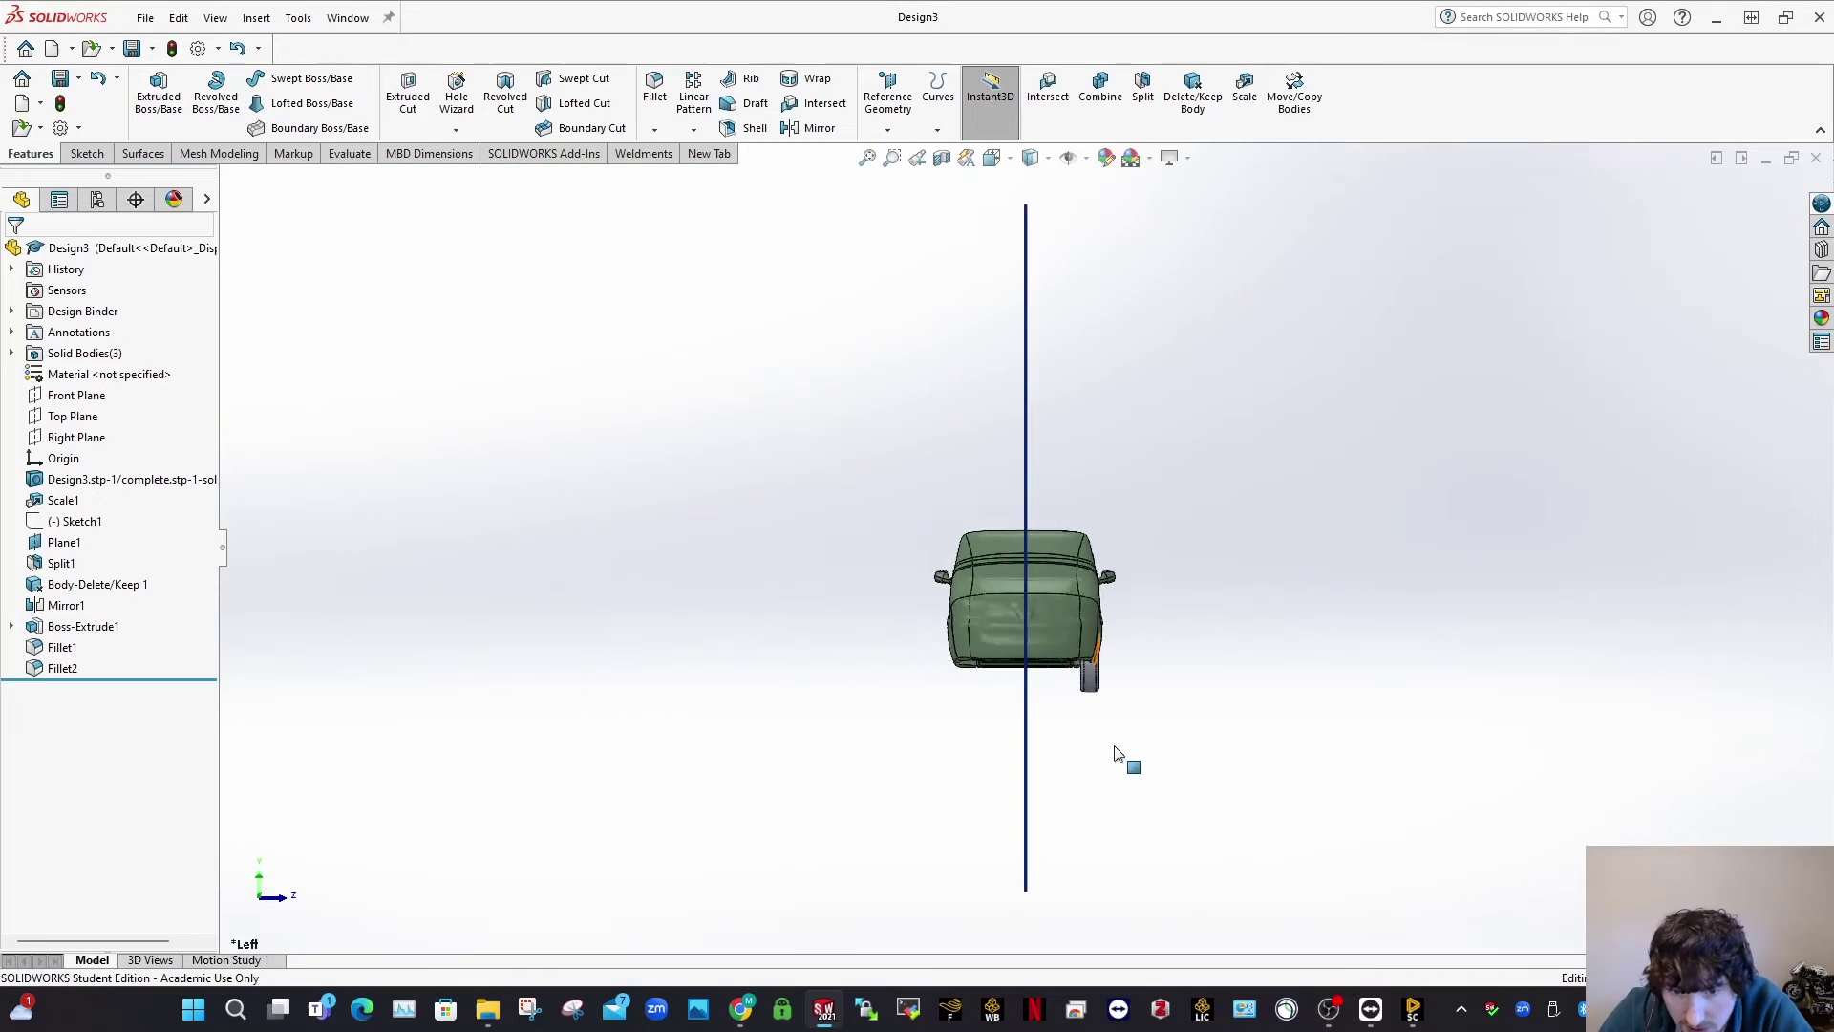
scroll(1099, 697, down, 6)
scroll(1032, 565, down, 2)
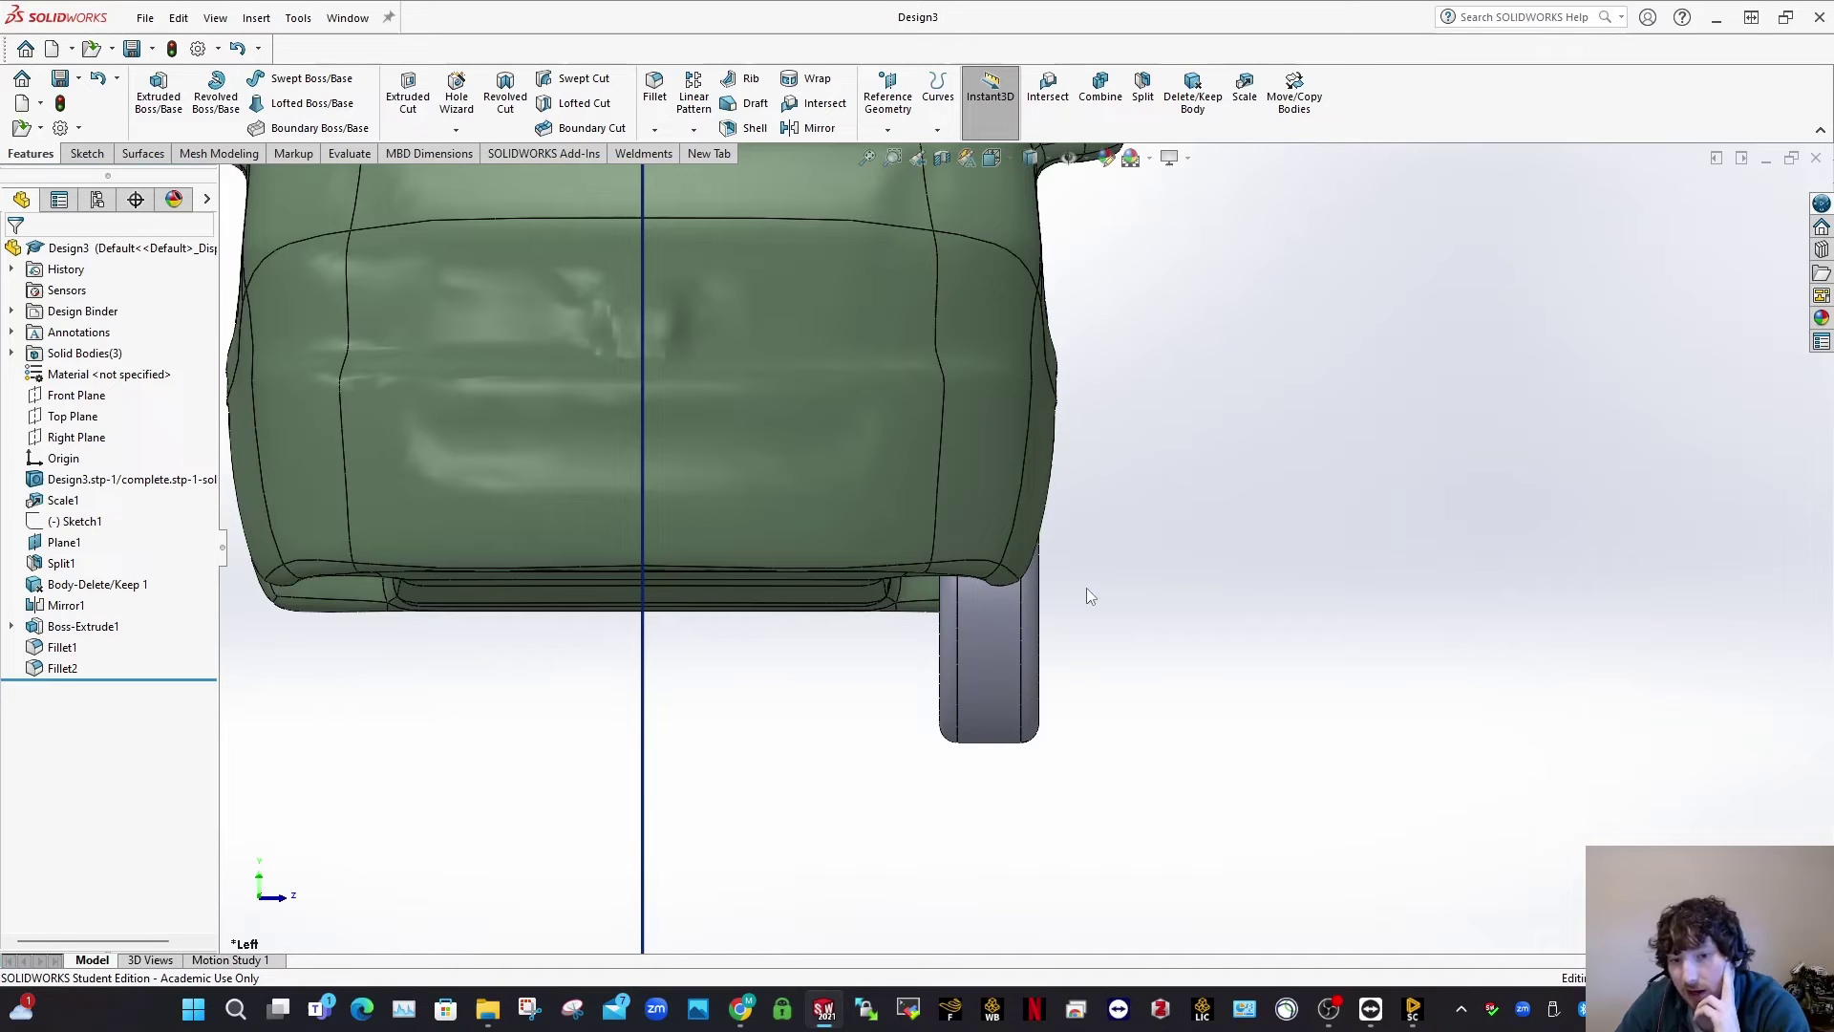
scroll(1011, 618, up, 2)
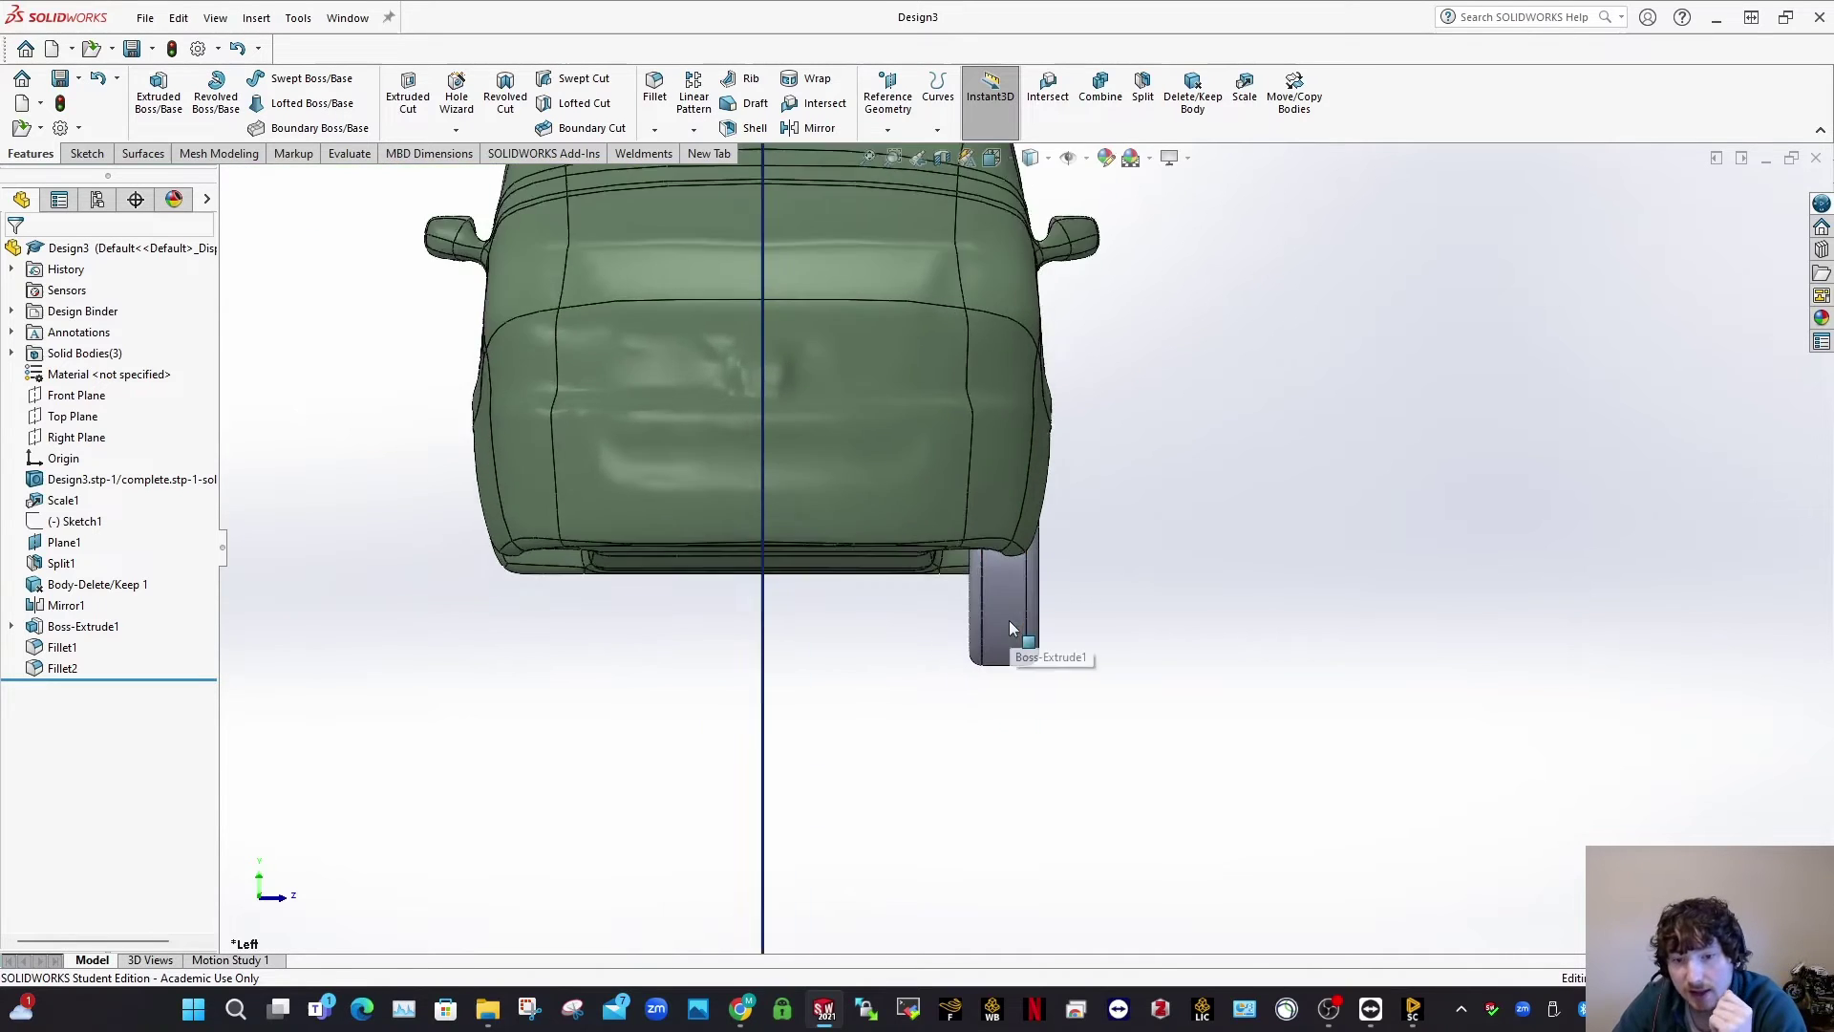
middle_drag(1011, 619, 860, 535)
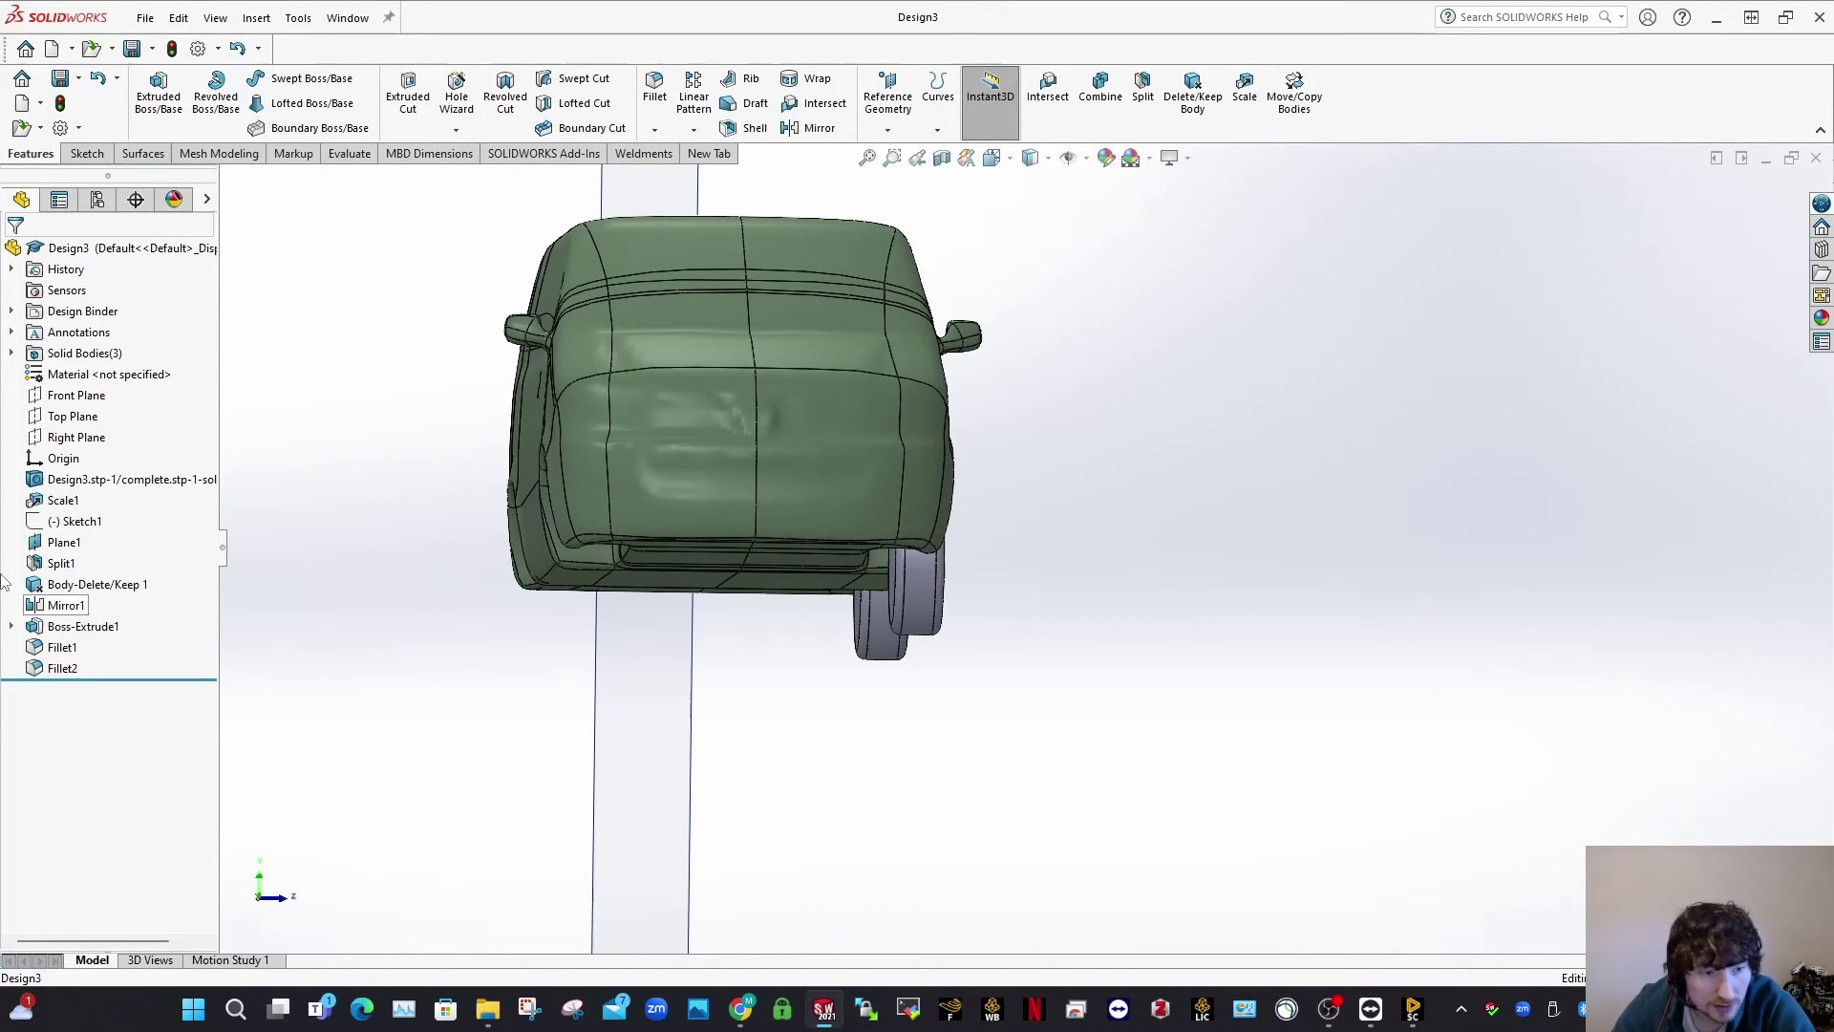
Step: Set the wheel extrusion's start offset to 660 mm and save the part
key(space)
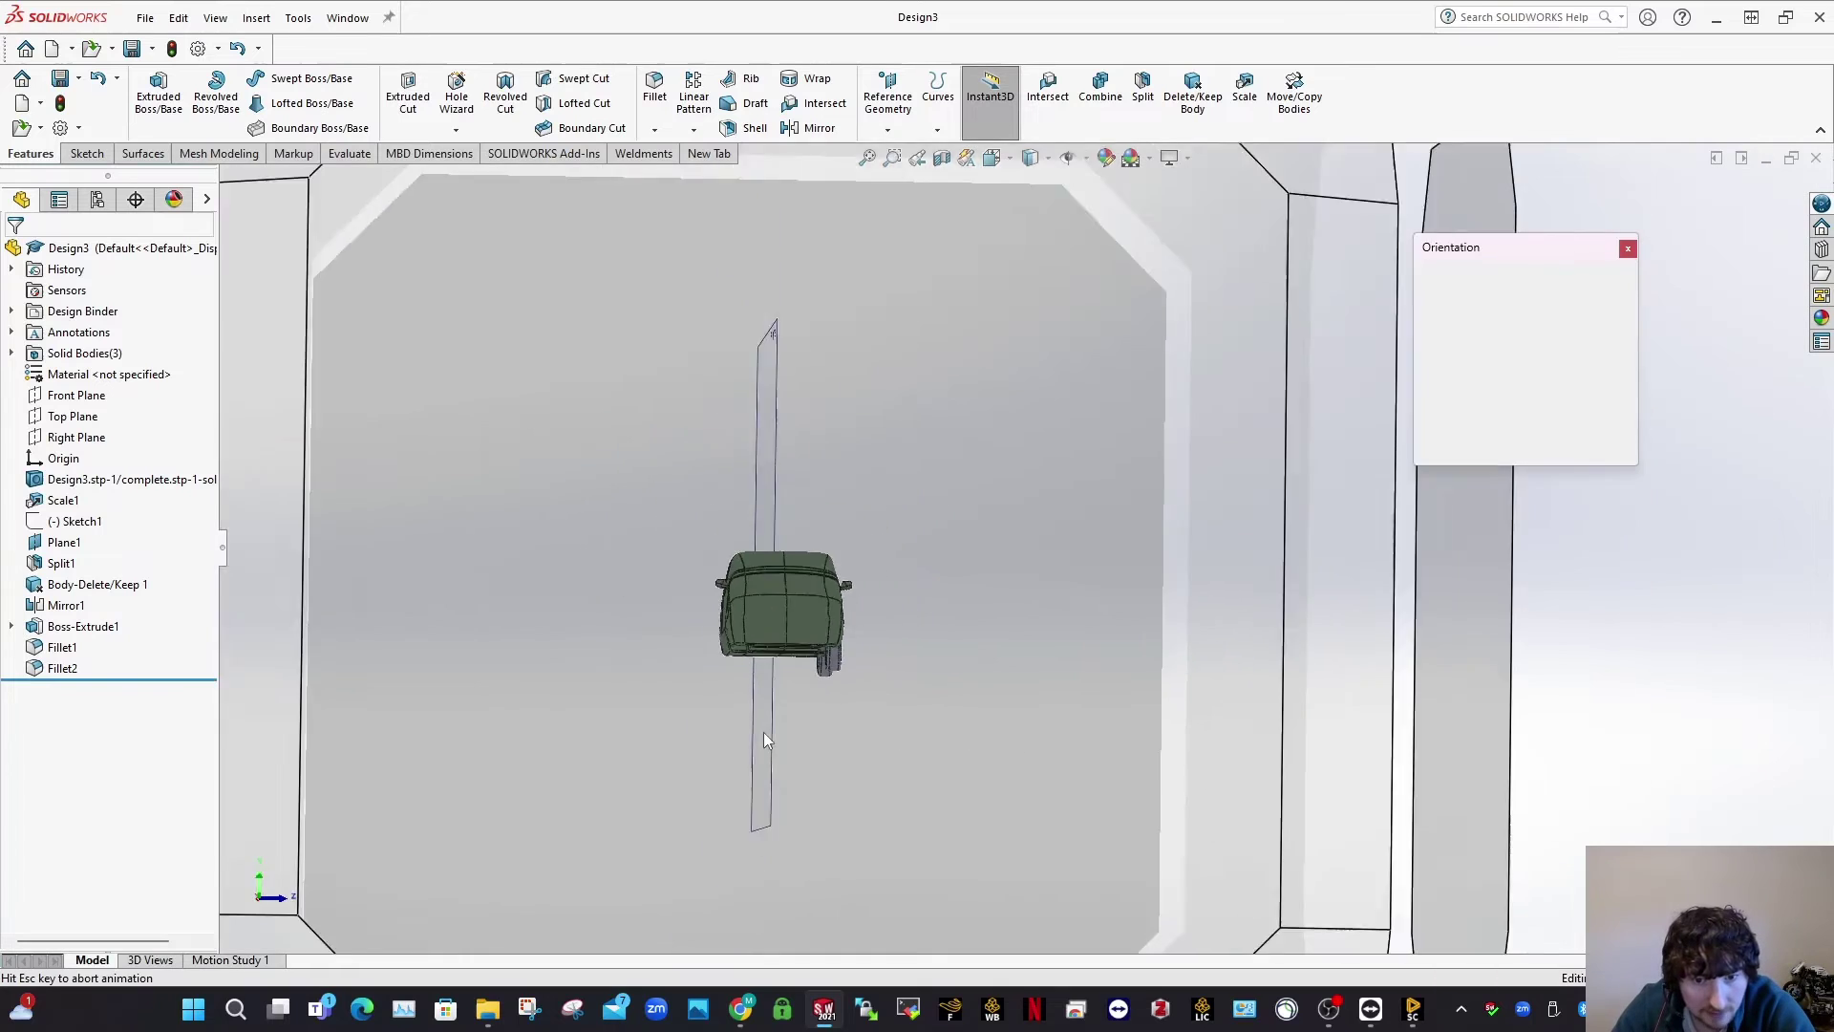
click(764, 732)
scroll(898, 640, down, 4)
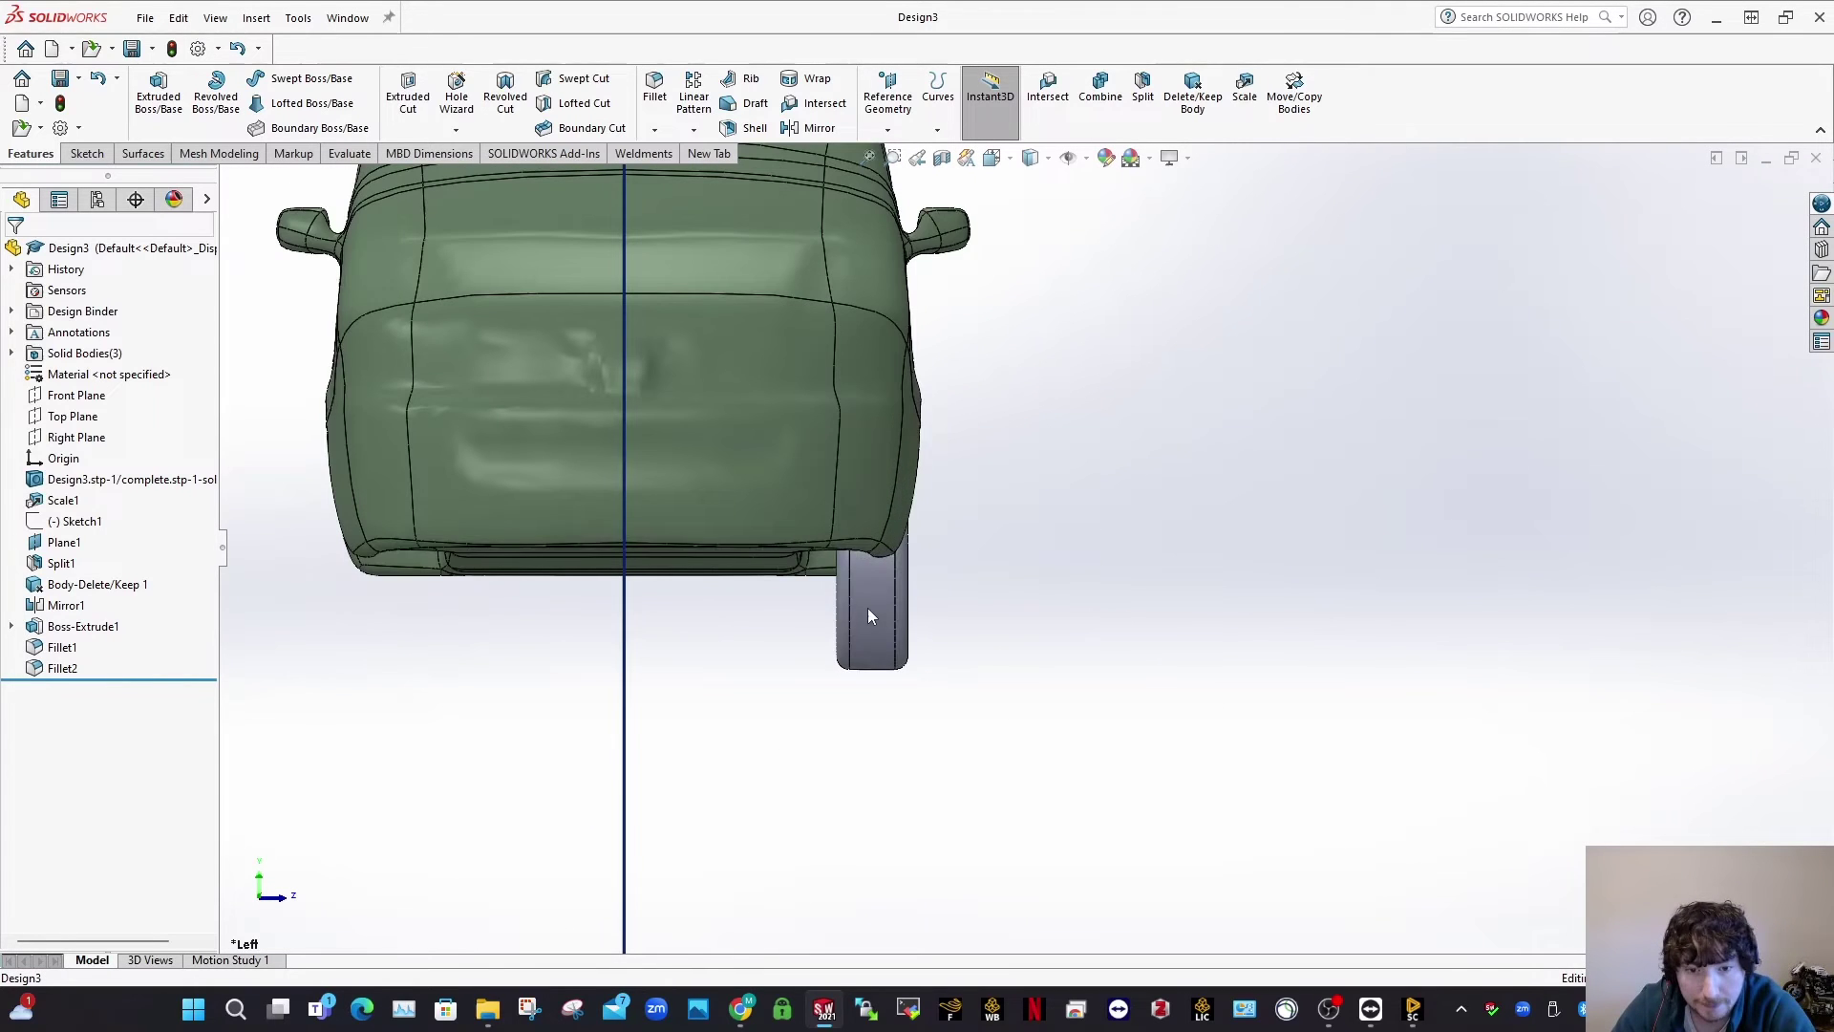
click(867, 616)
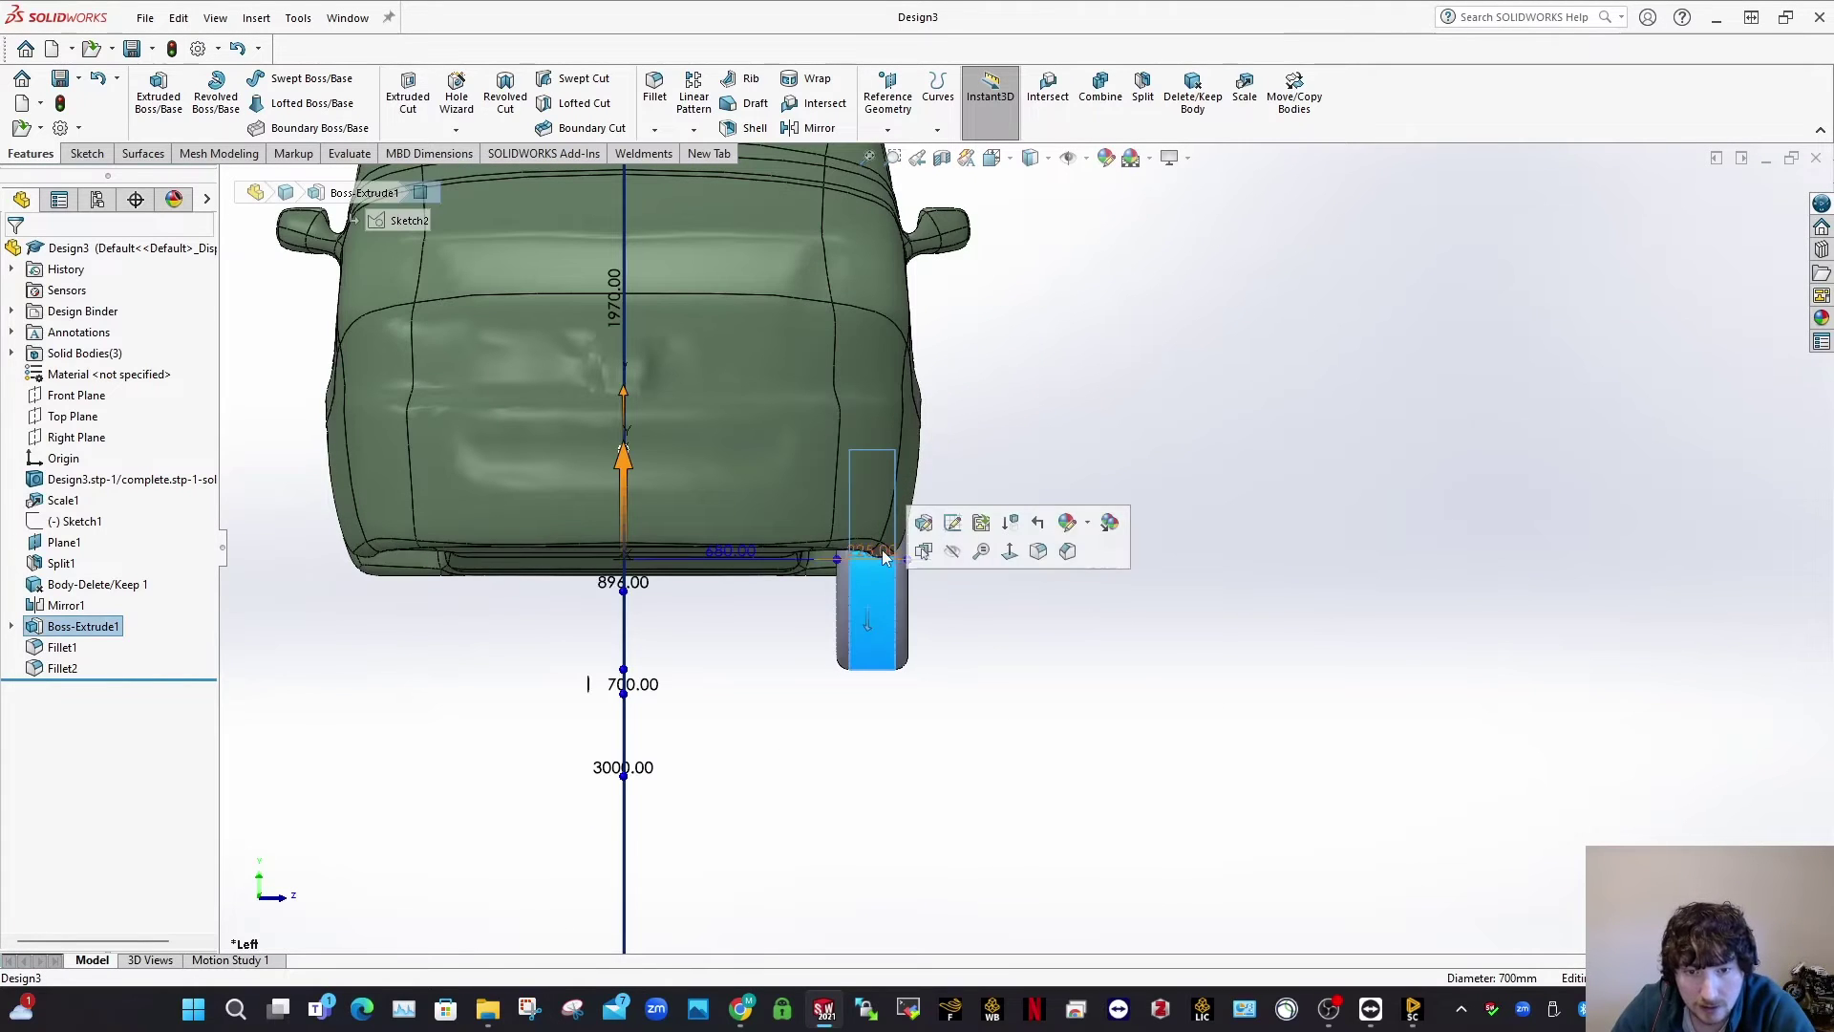
right_click(56, 631)
click(74, 573)
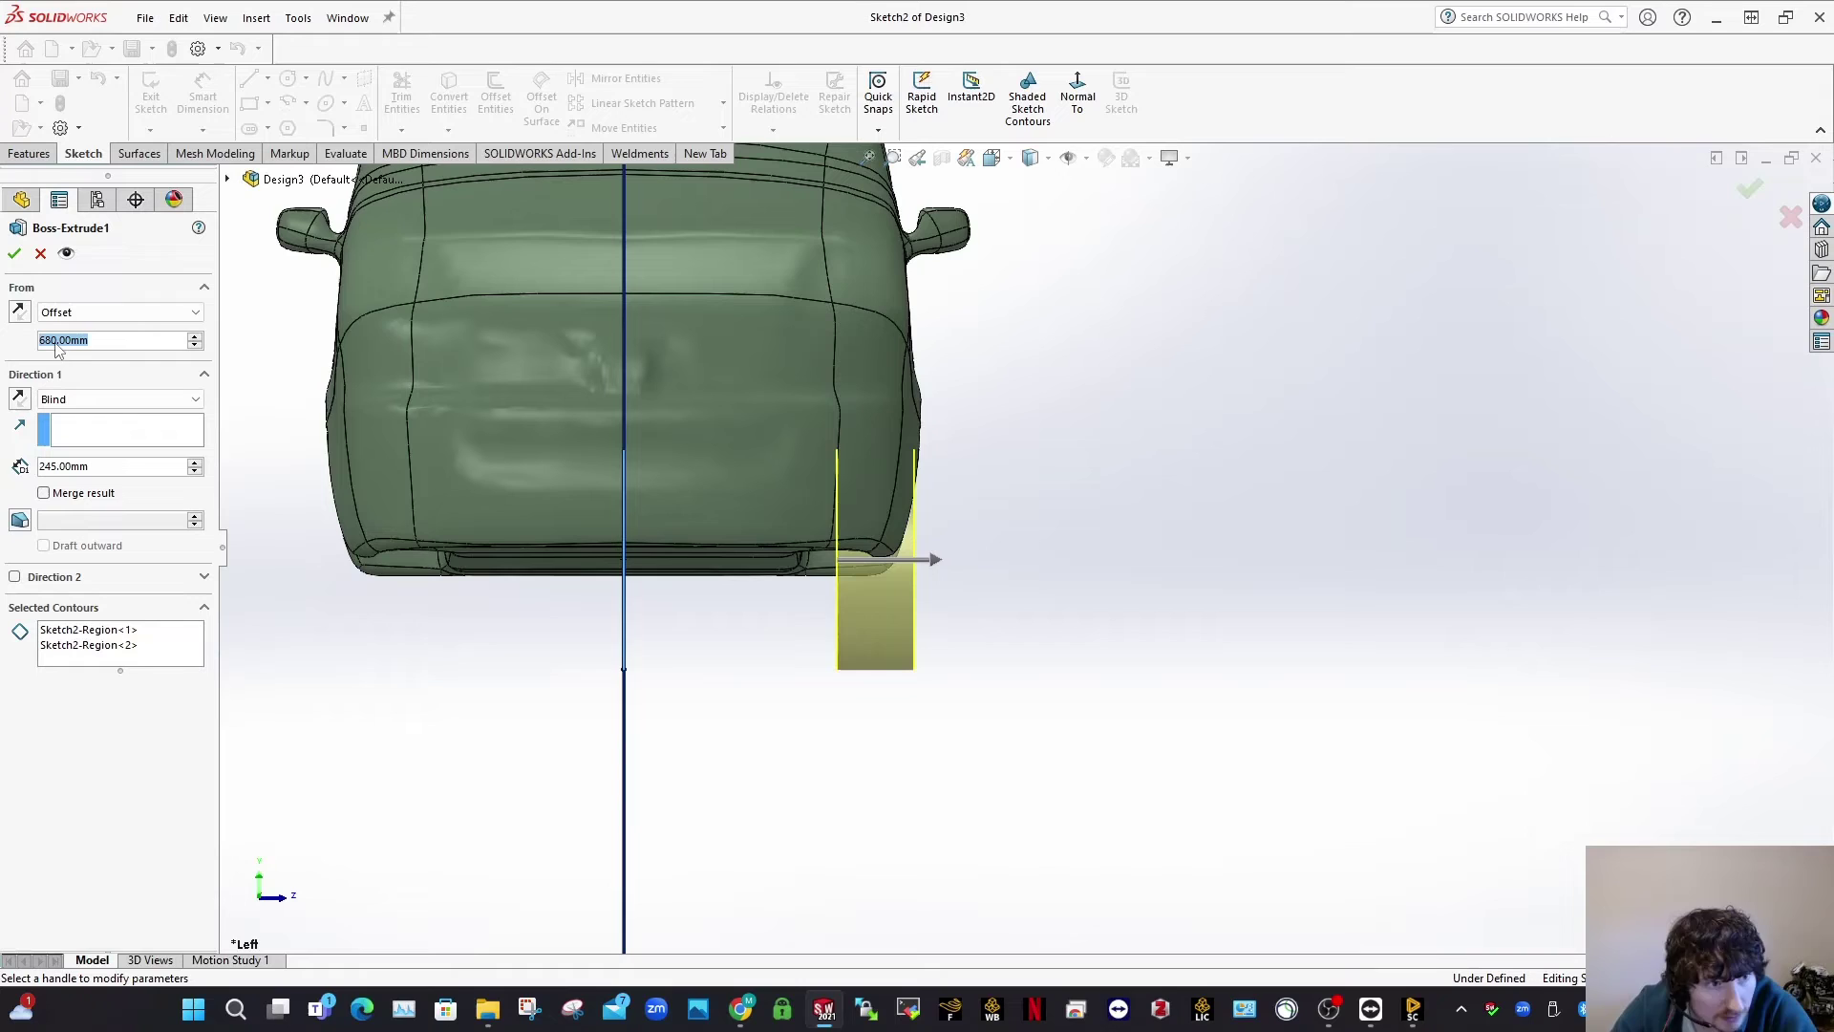
text(660)
key(Return)
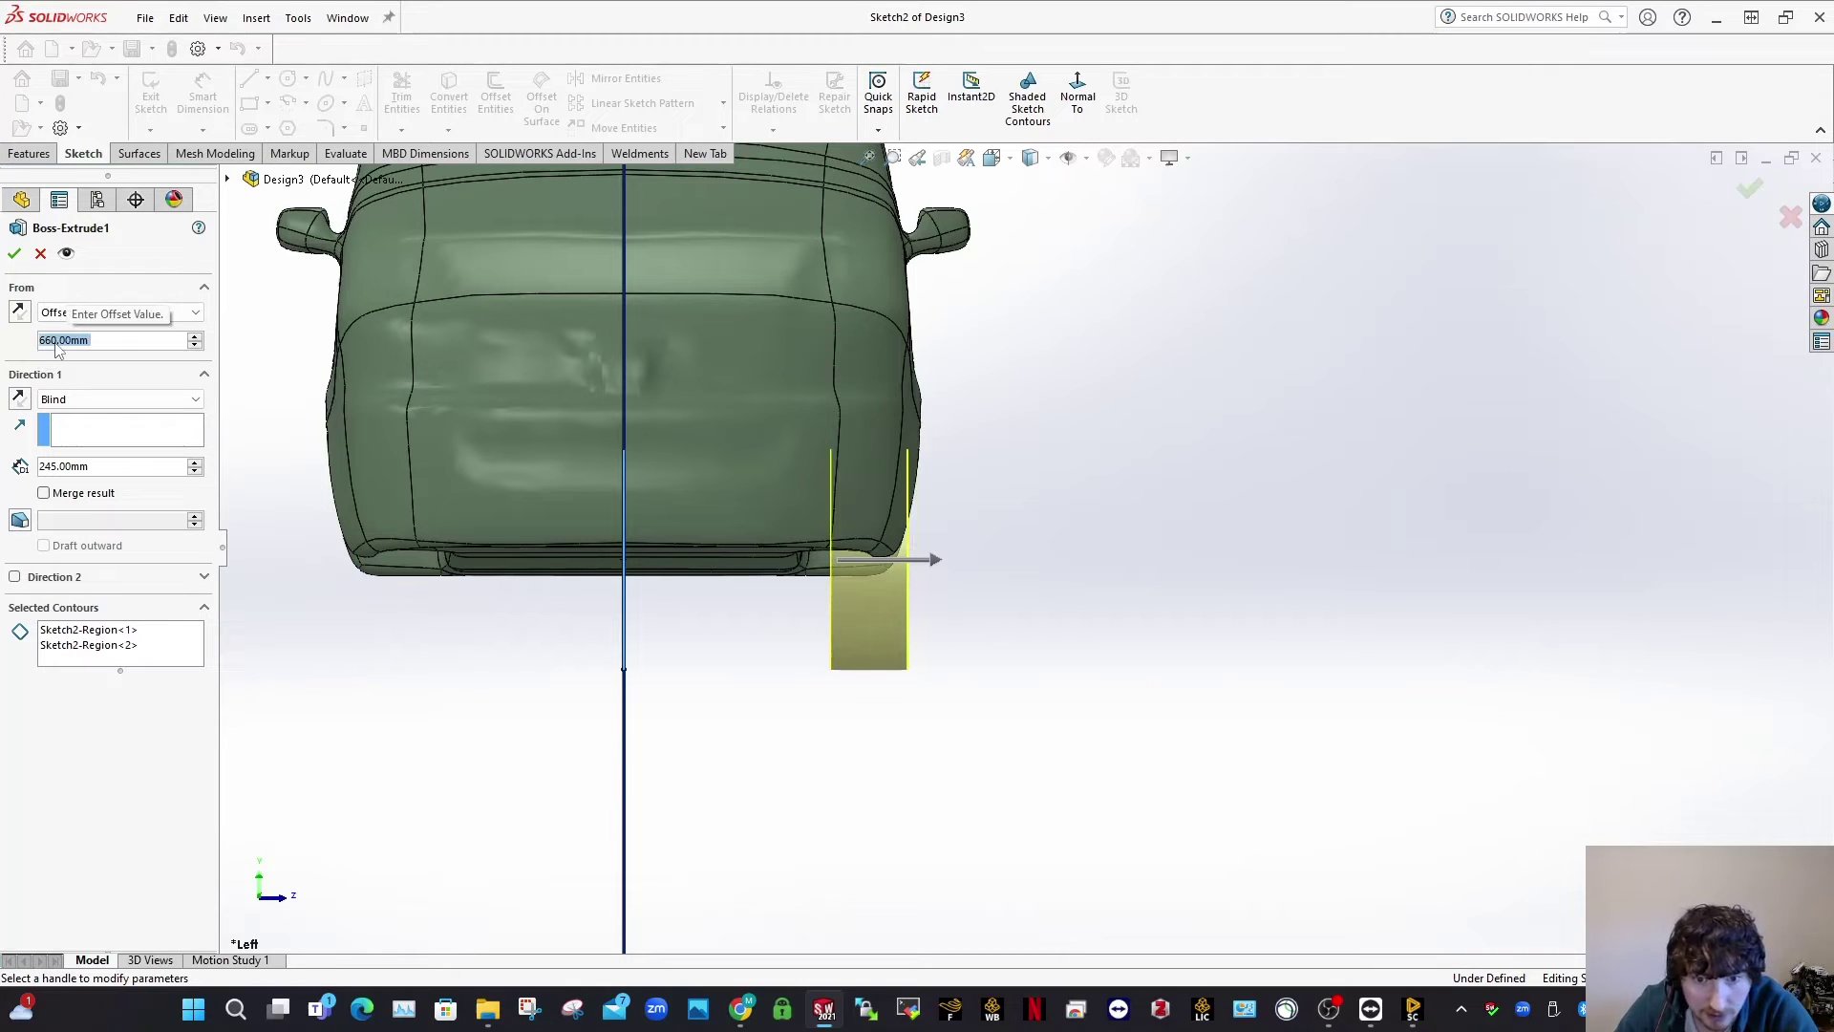
click(14, 253)
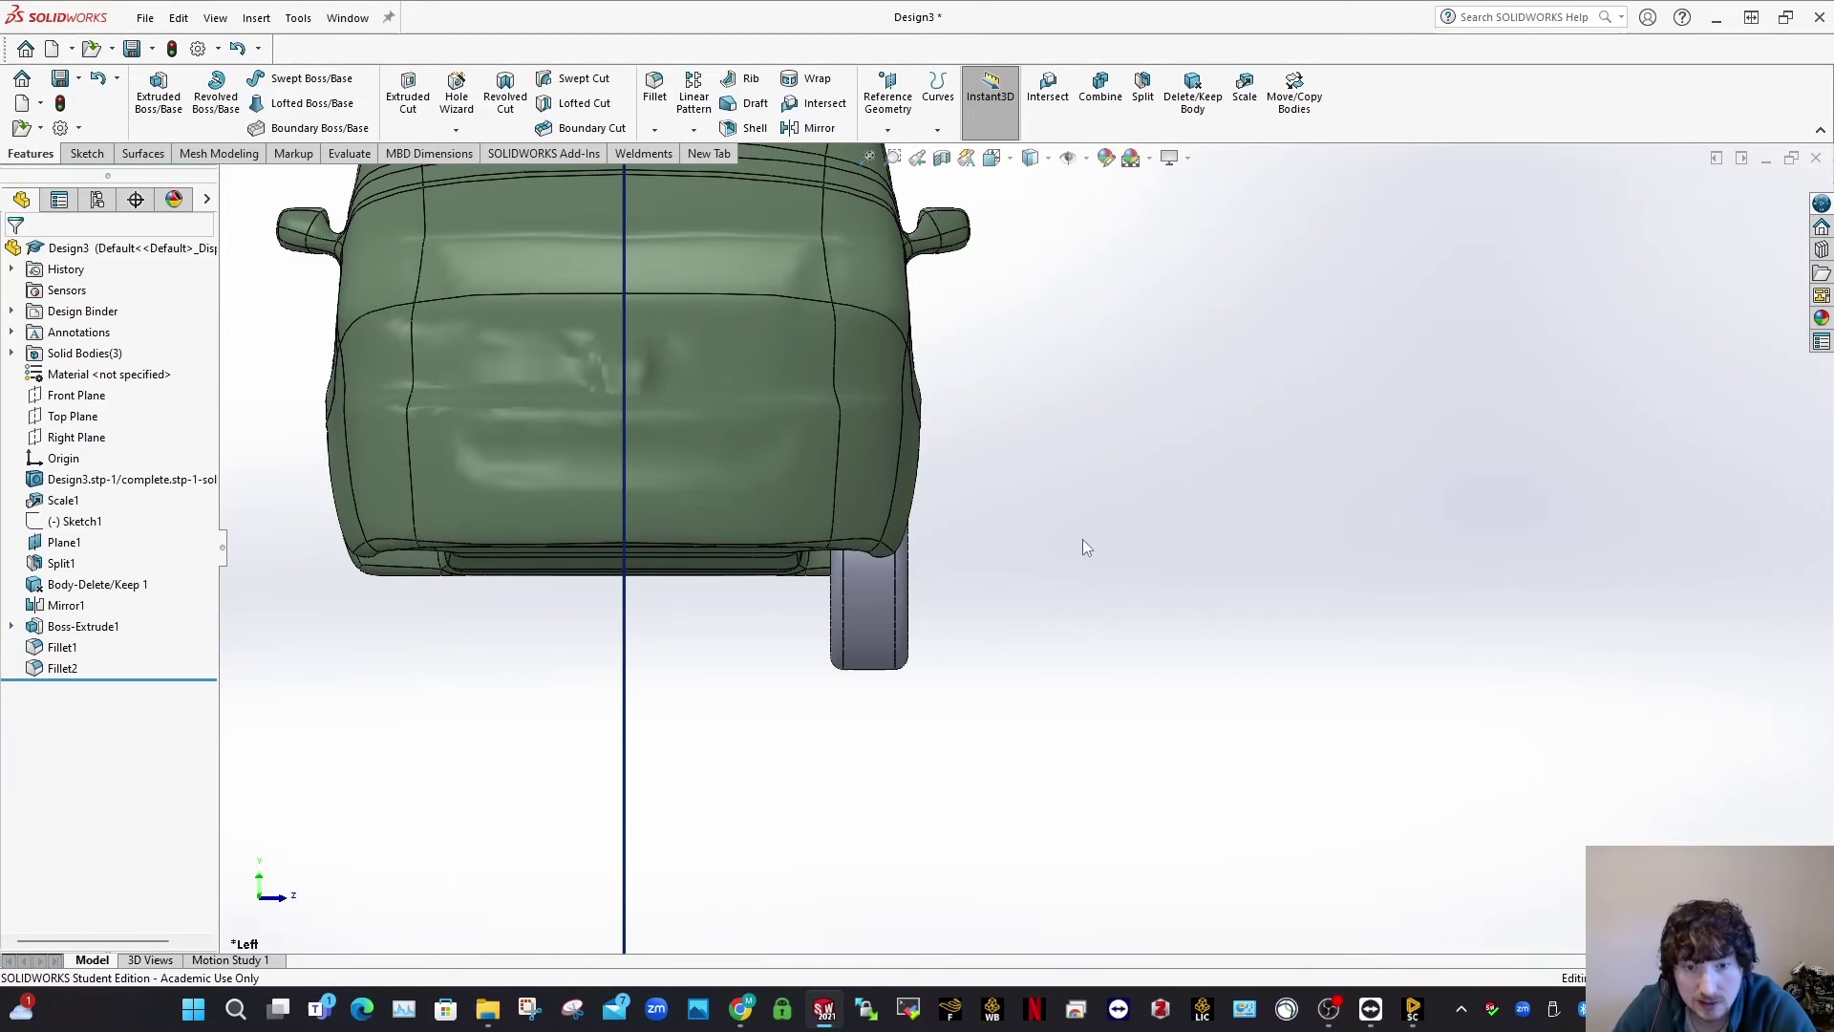
click(61, 82)
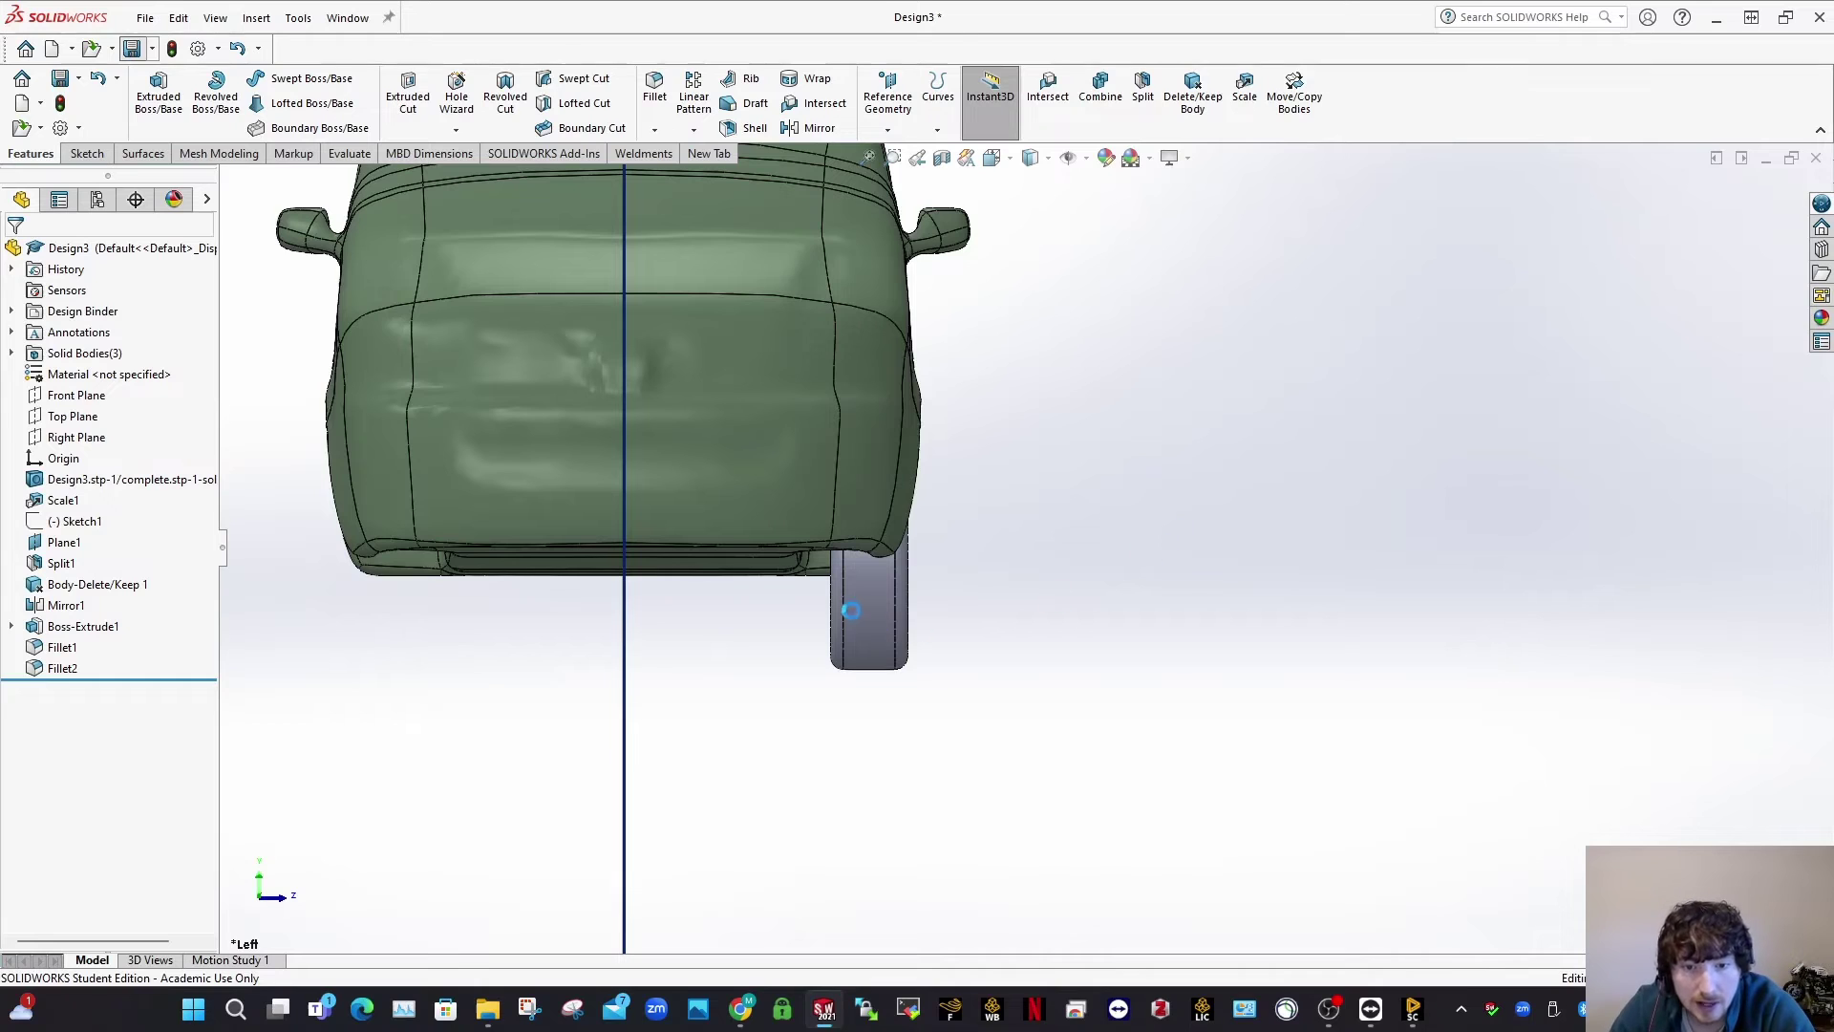
Step: Mirror the front and rear wheel bodies about Plane1 to the van's other side
middle_drag(865, 592, 940, 589)
scroll(934, 593, up, 4)
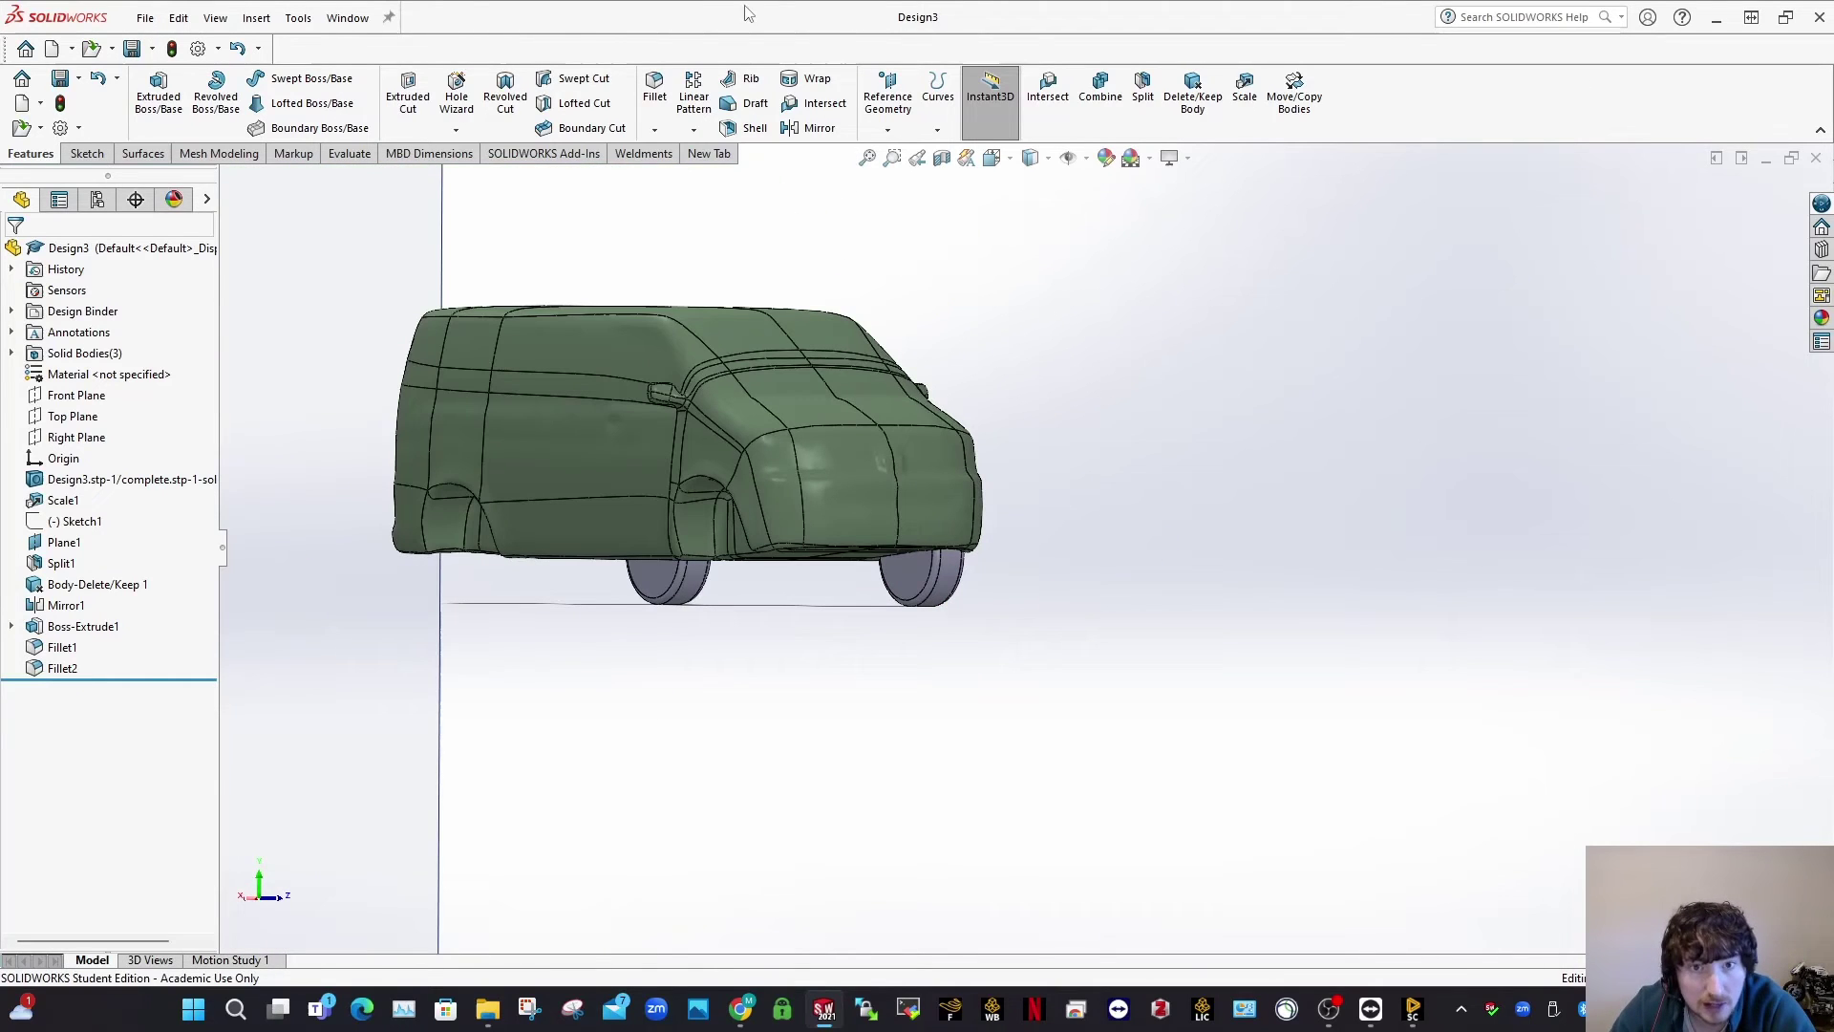
click(839, 133)
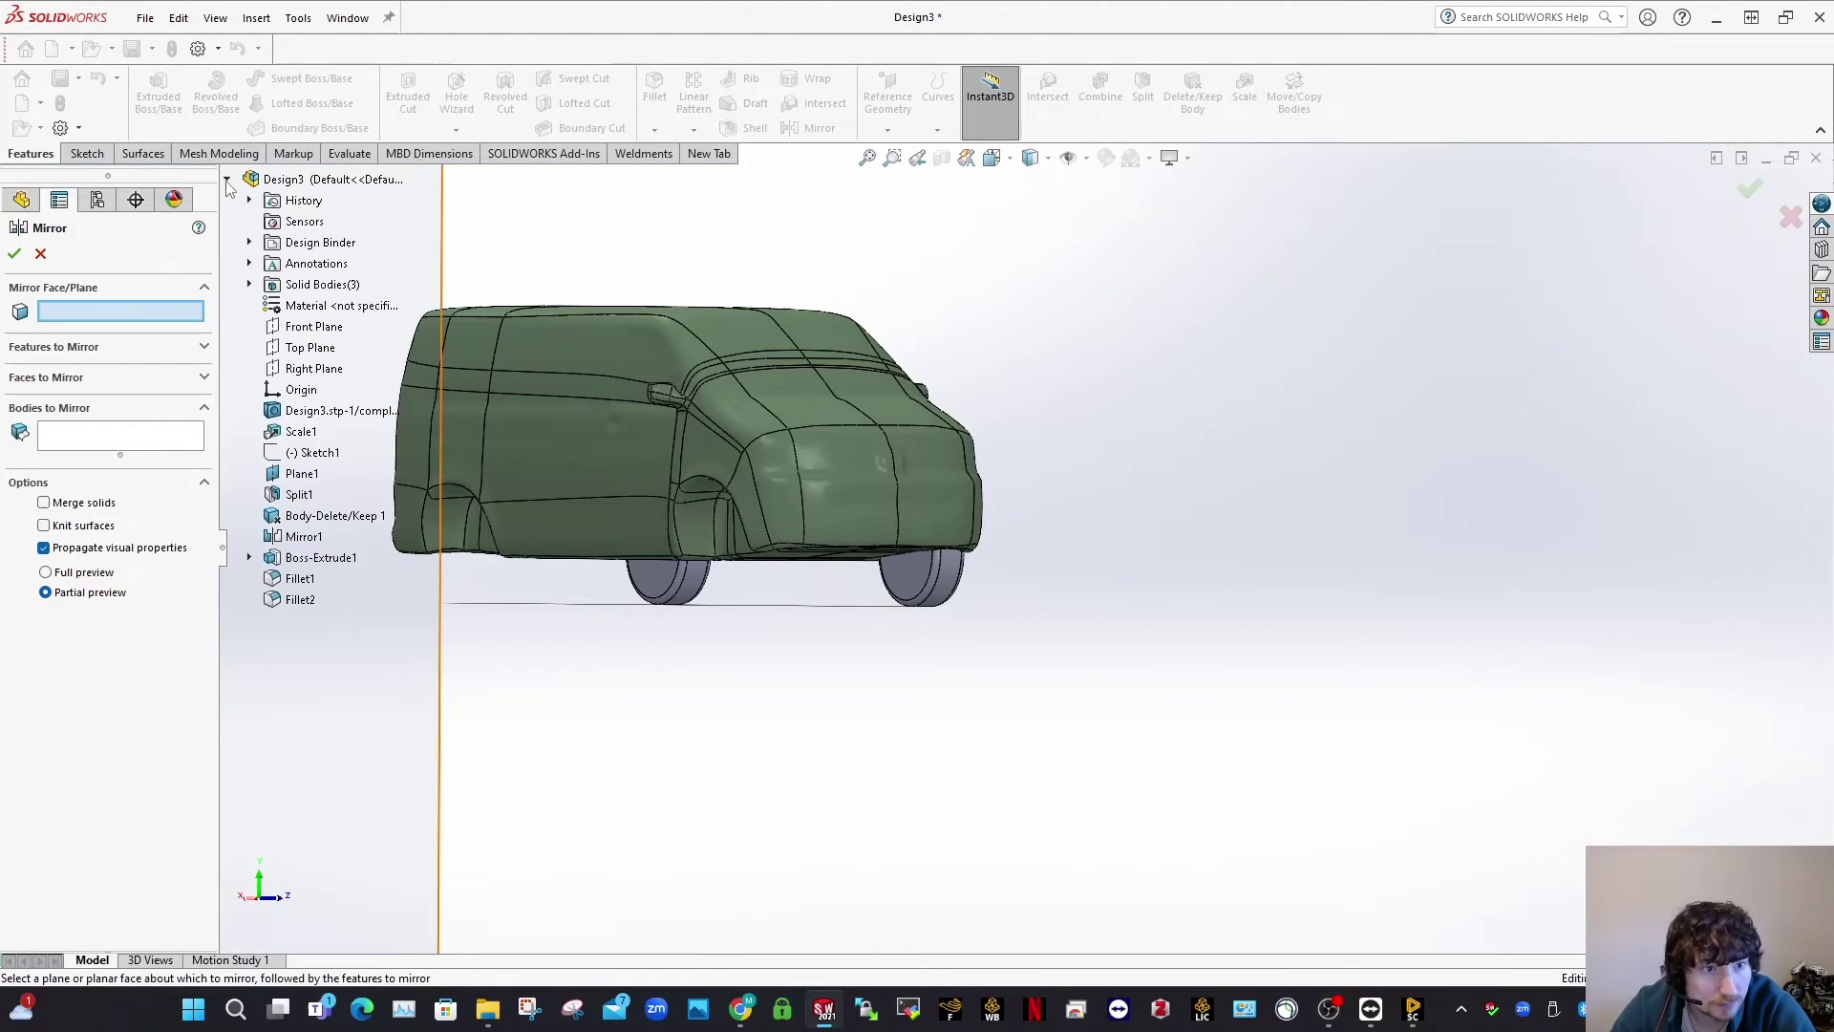
click(304, 475)
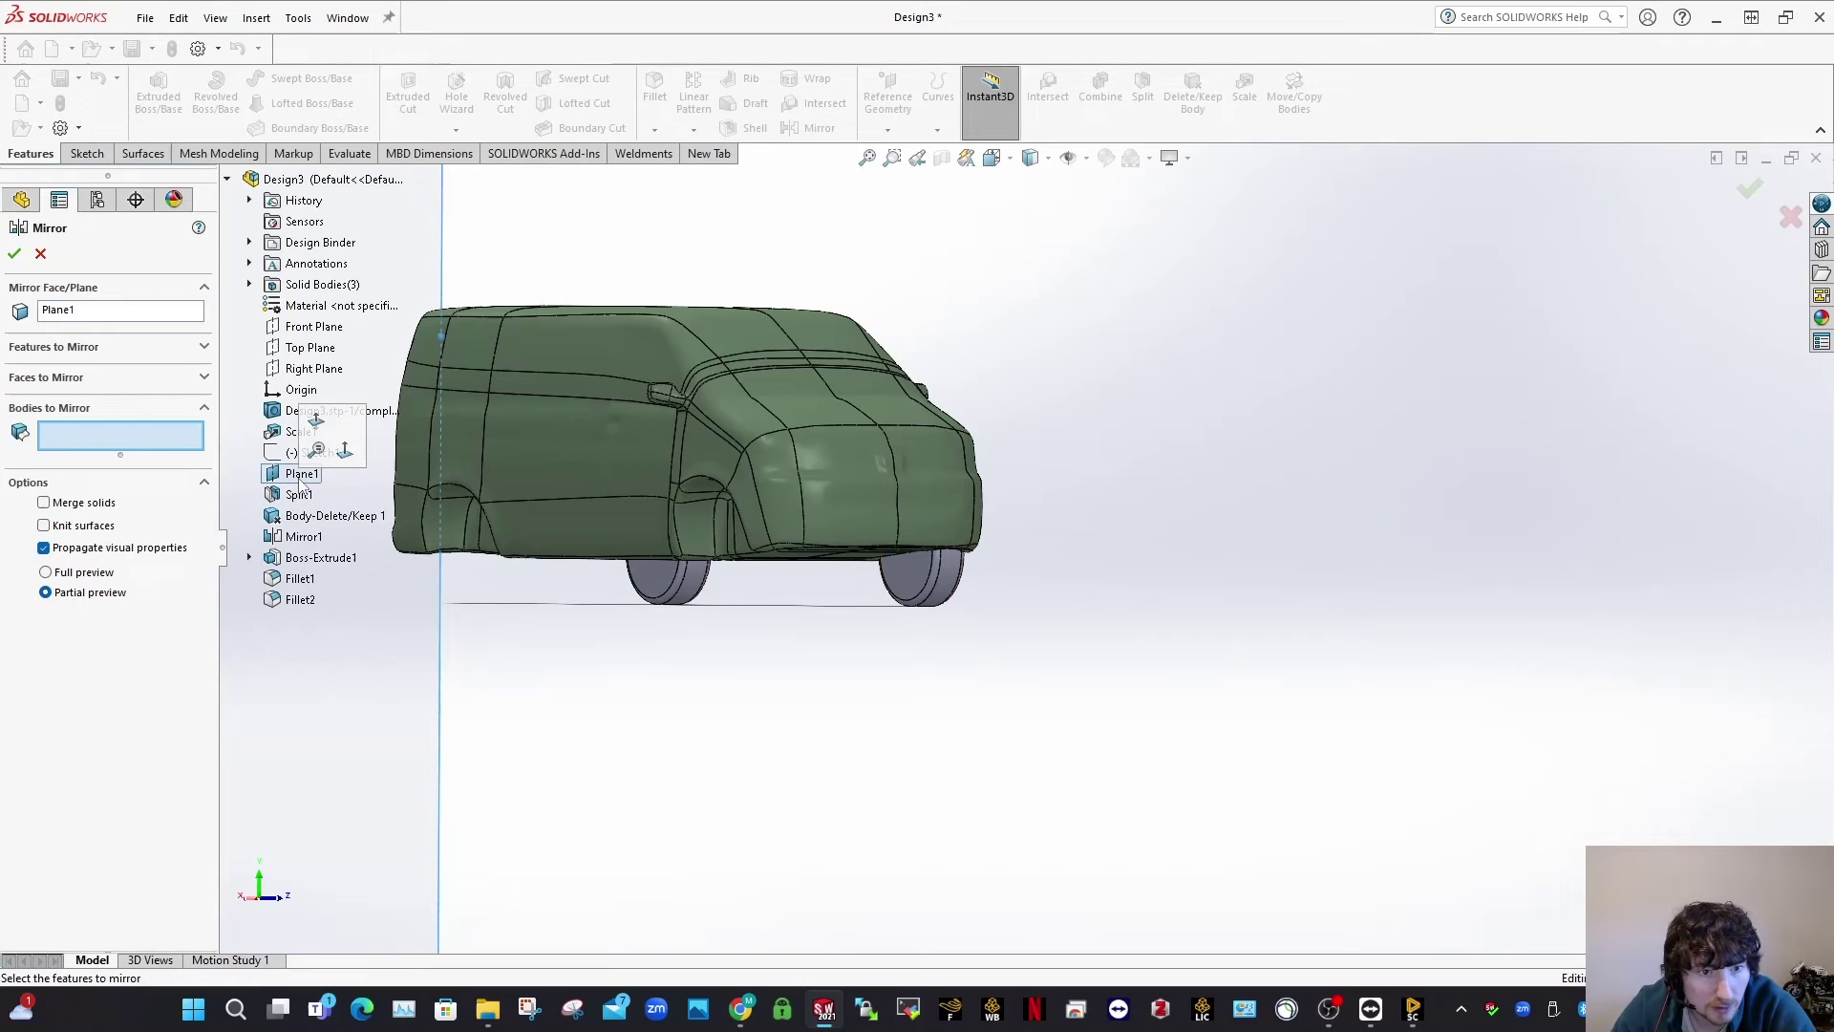
click(885, 586)
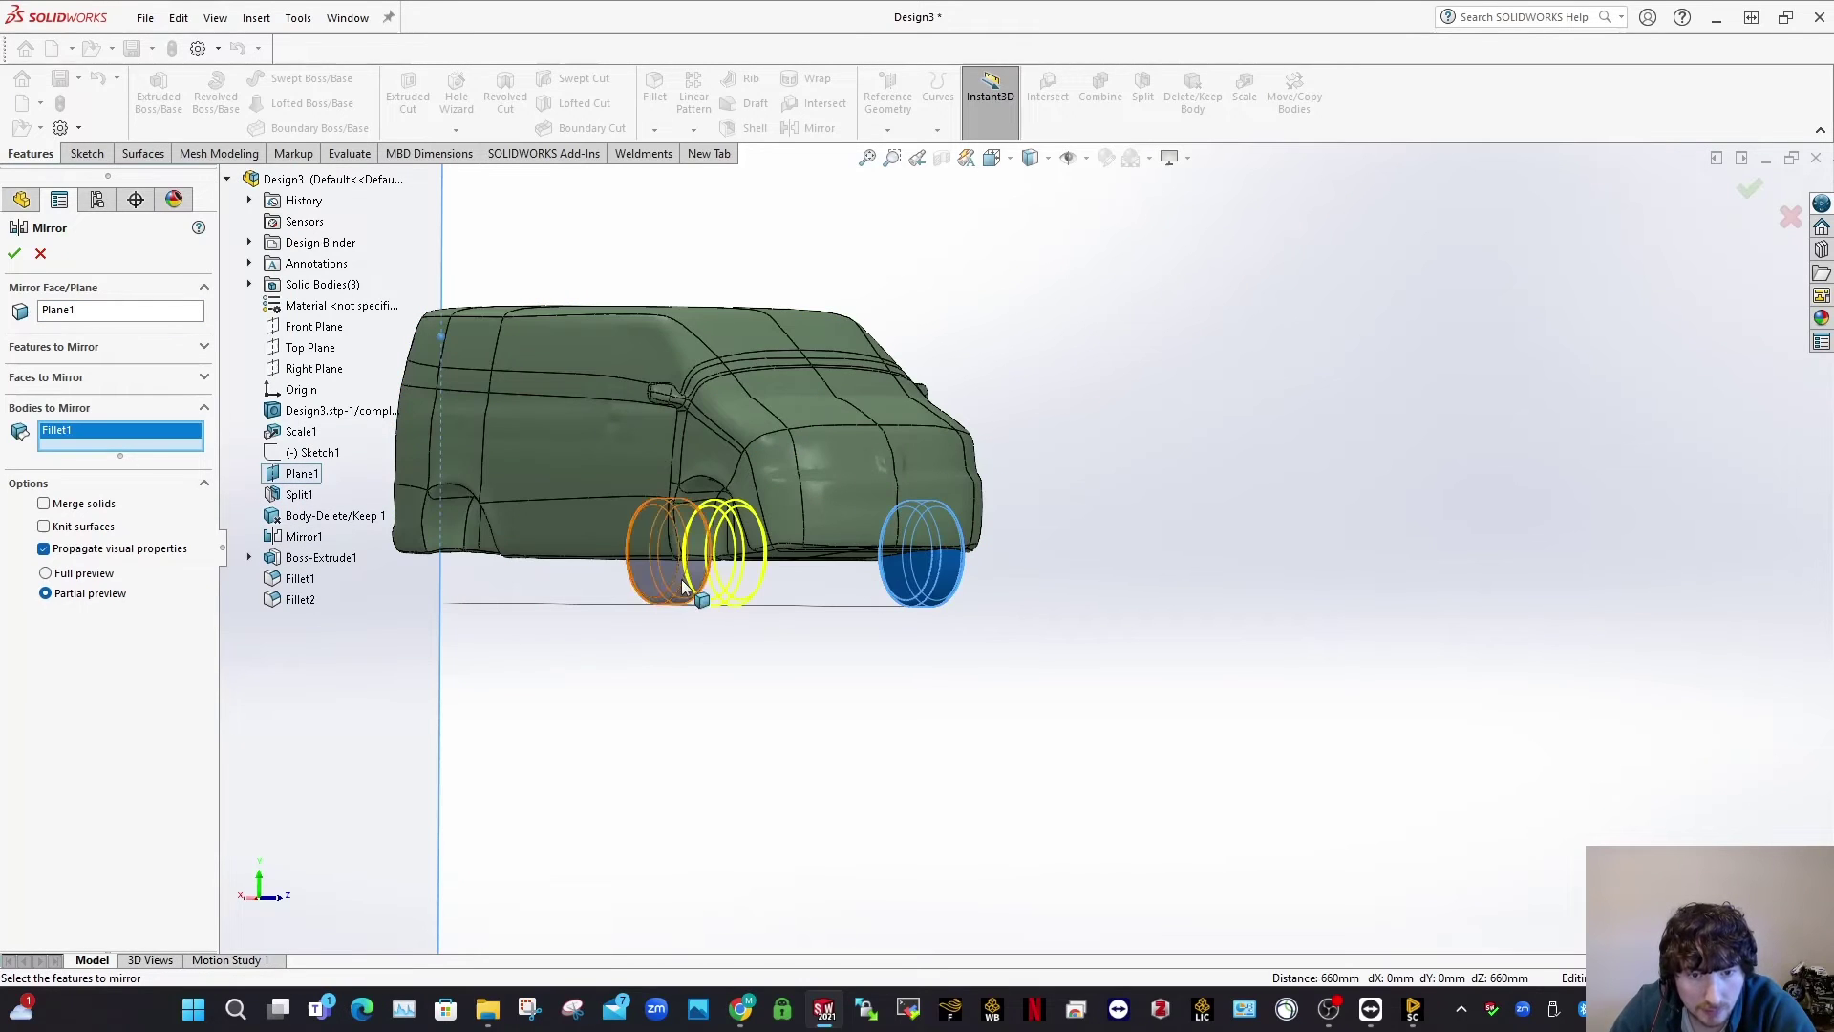
click(686, 585)
click(14, 253)
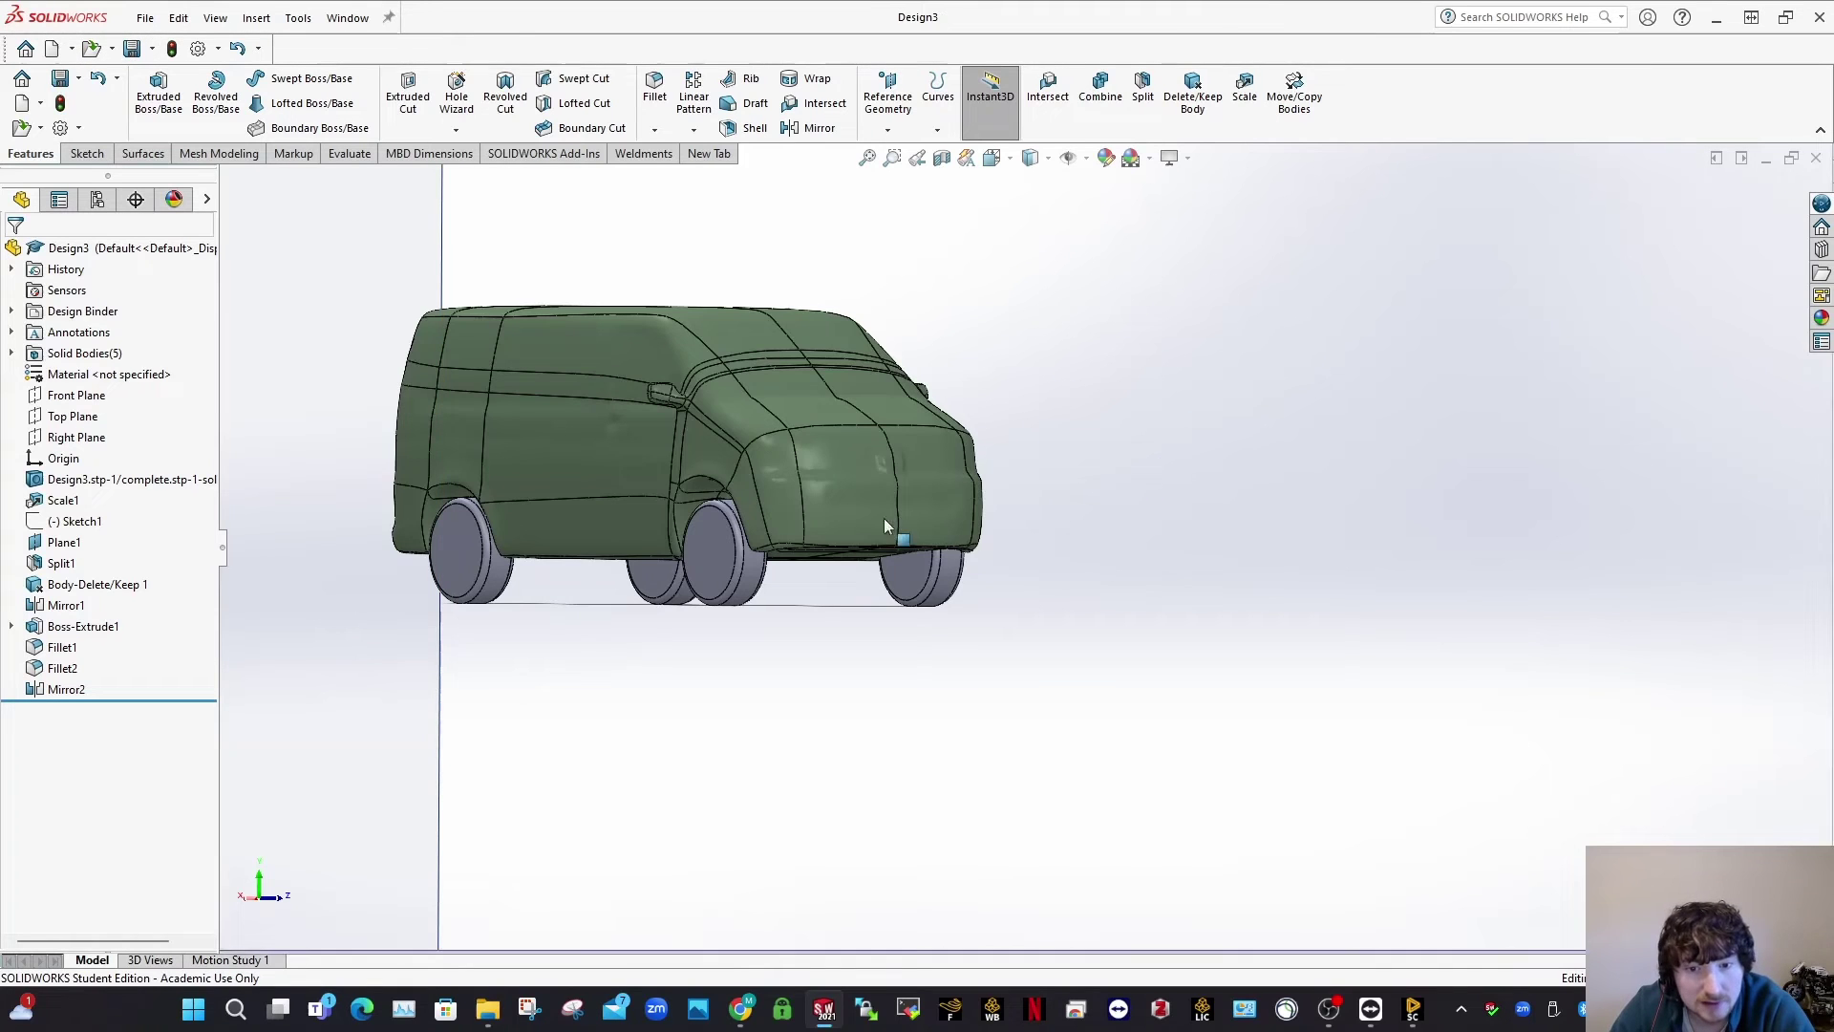
Step: Start a sketch on the inner face of the mirrored front wheel and draw a circle about 174 mm in diameter at its centre
middle_drag(885, 518, 712, 503)
click(85, 153)
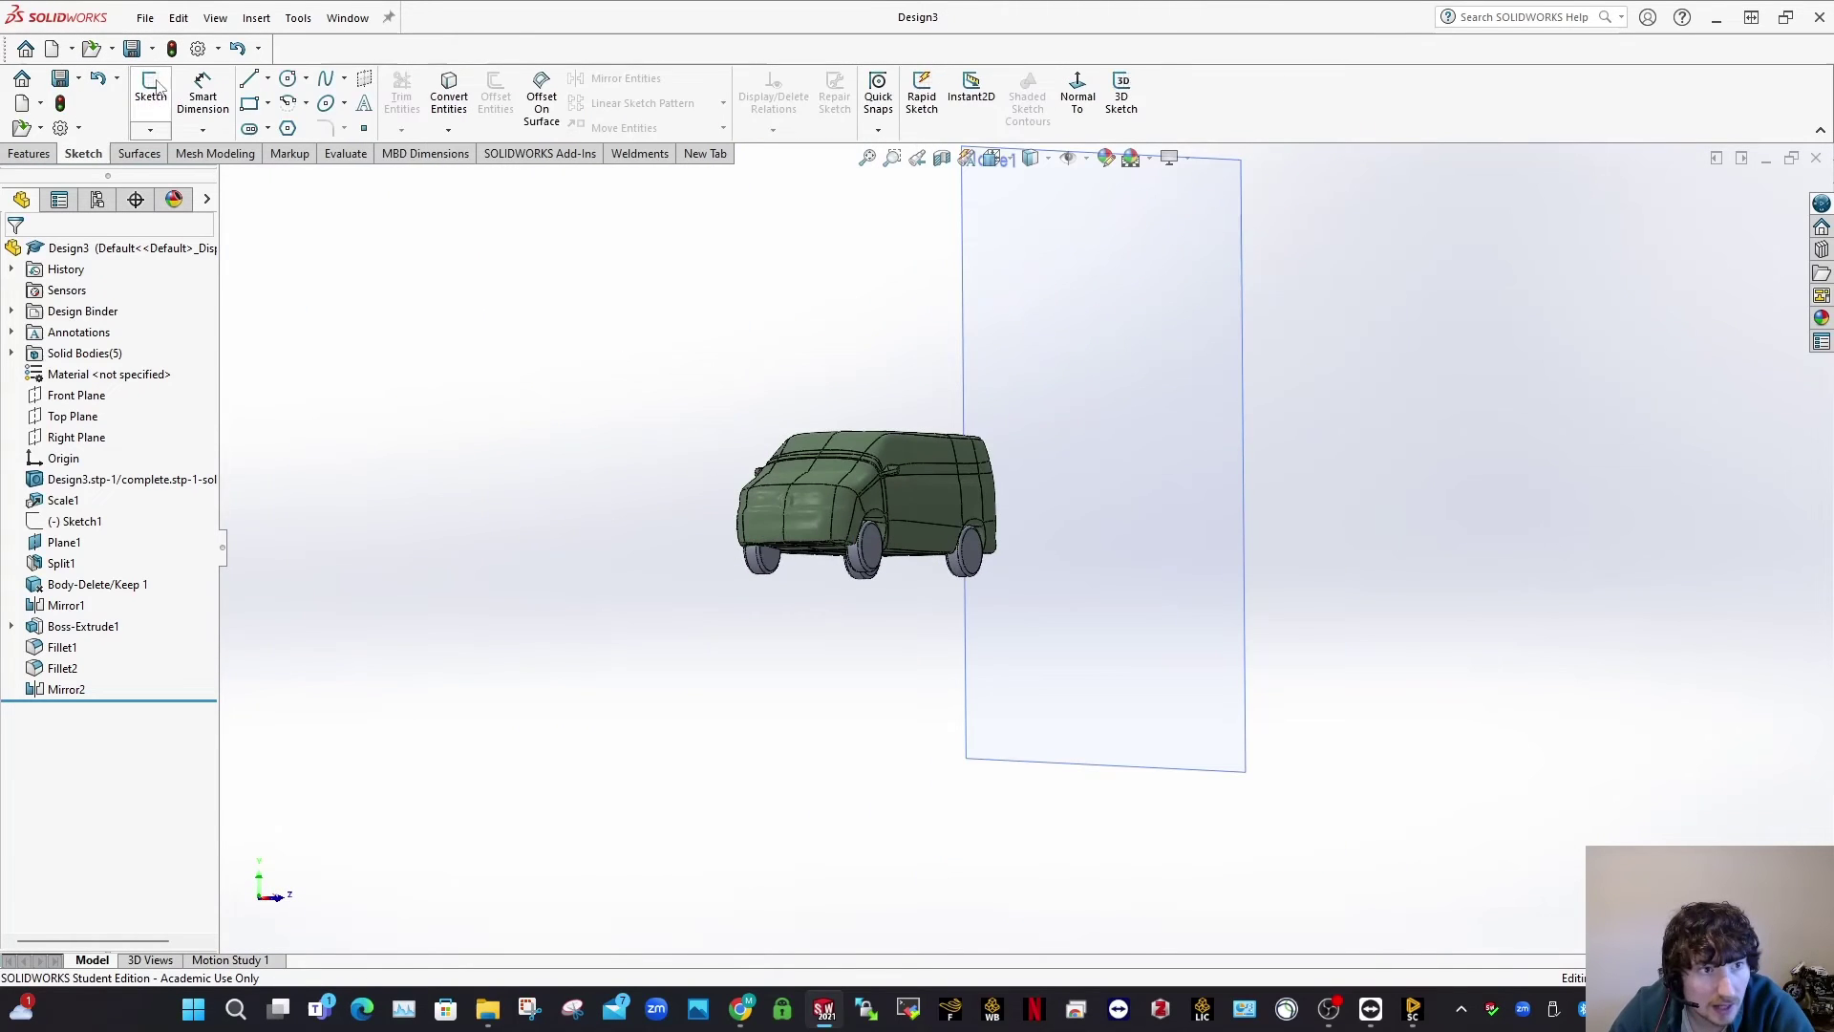
click(150, 91)
scroll(778, 531, down, 5)
click(831, 542)
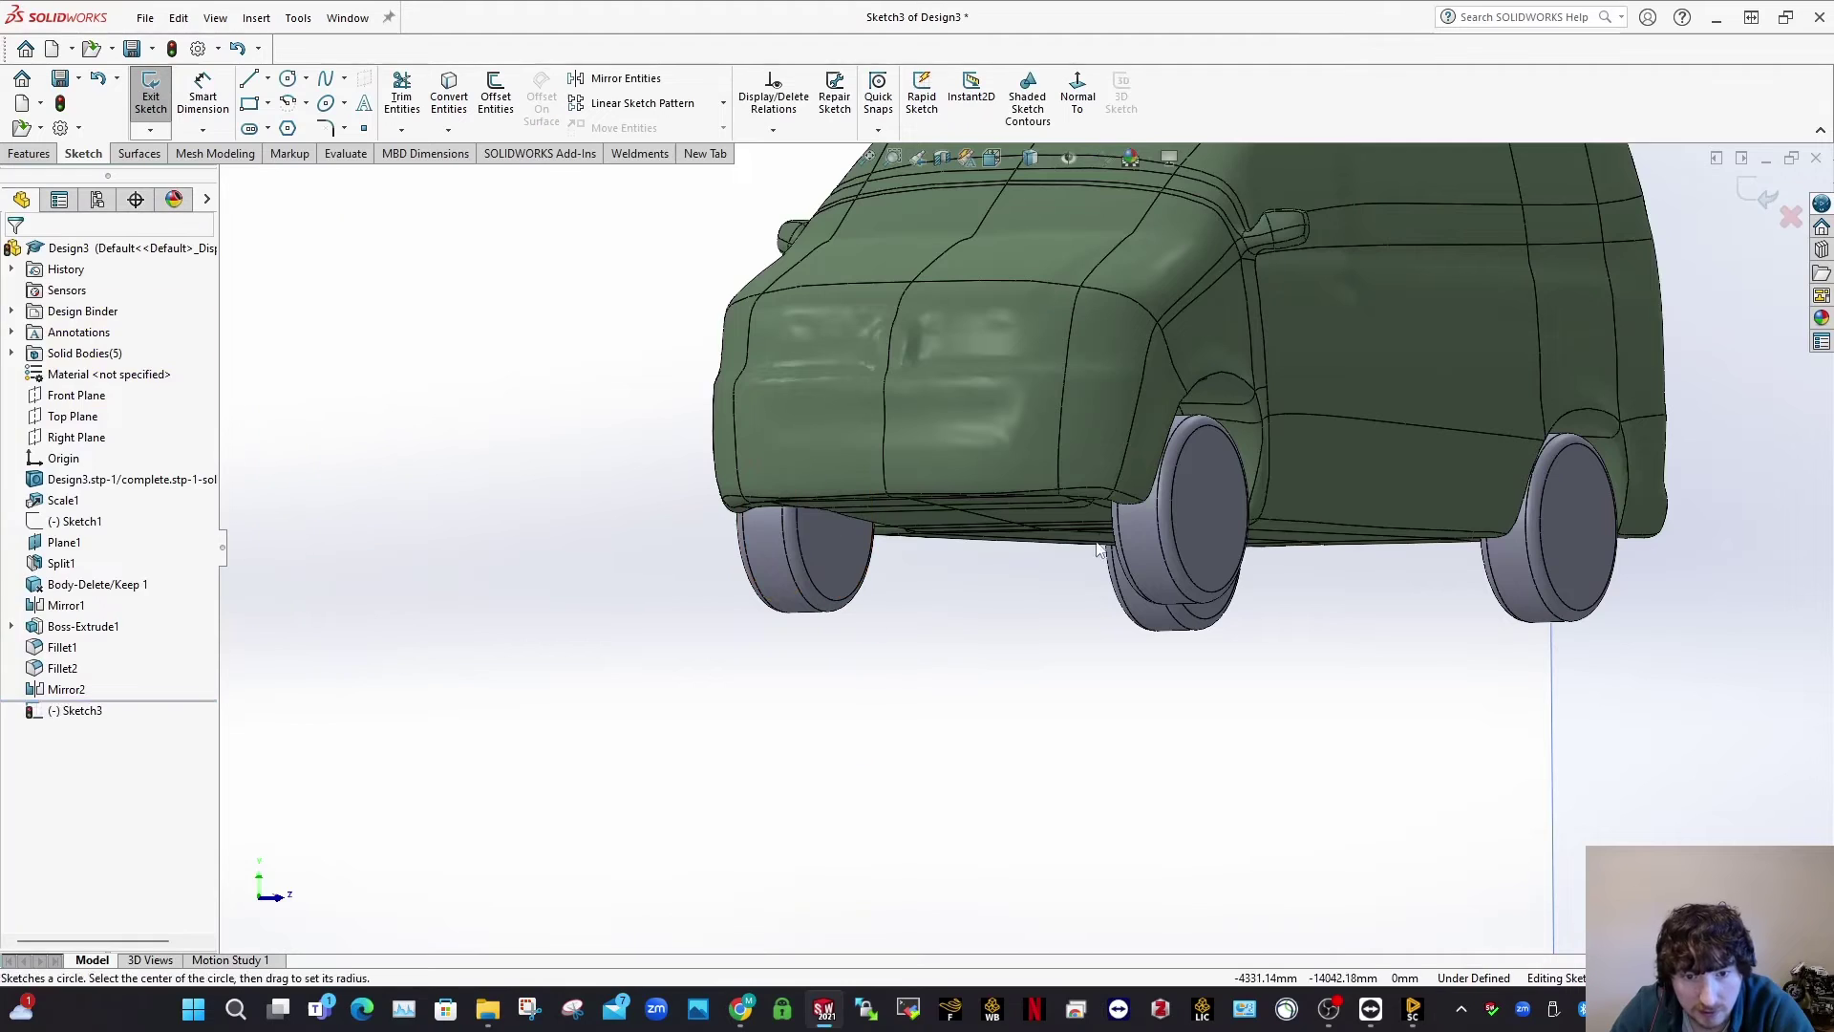
key(c)
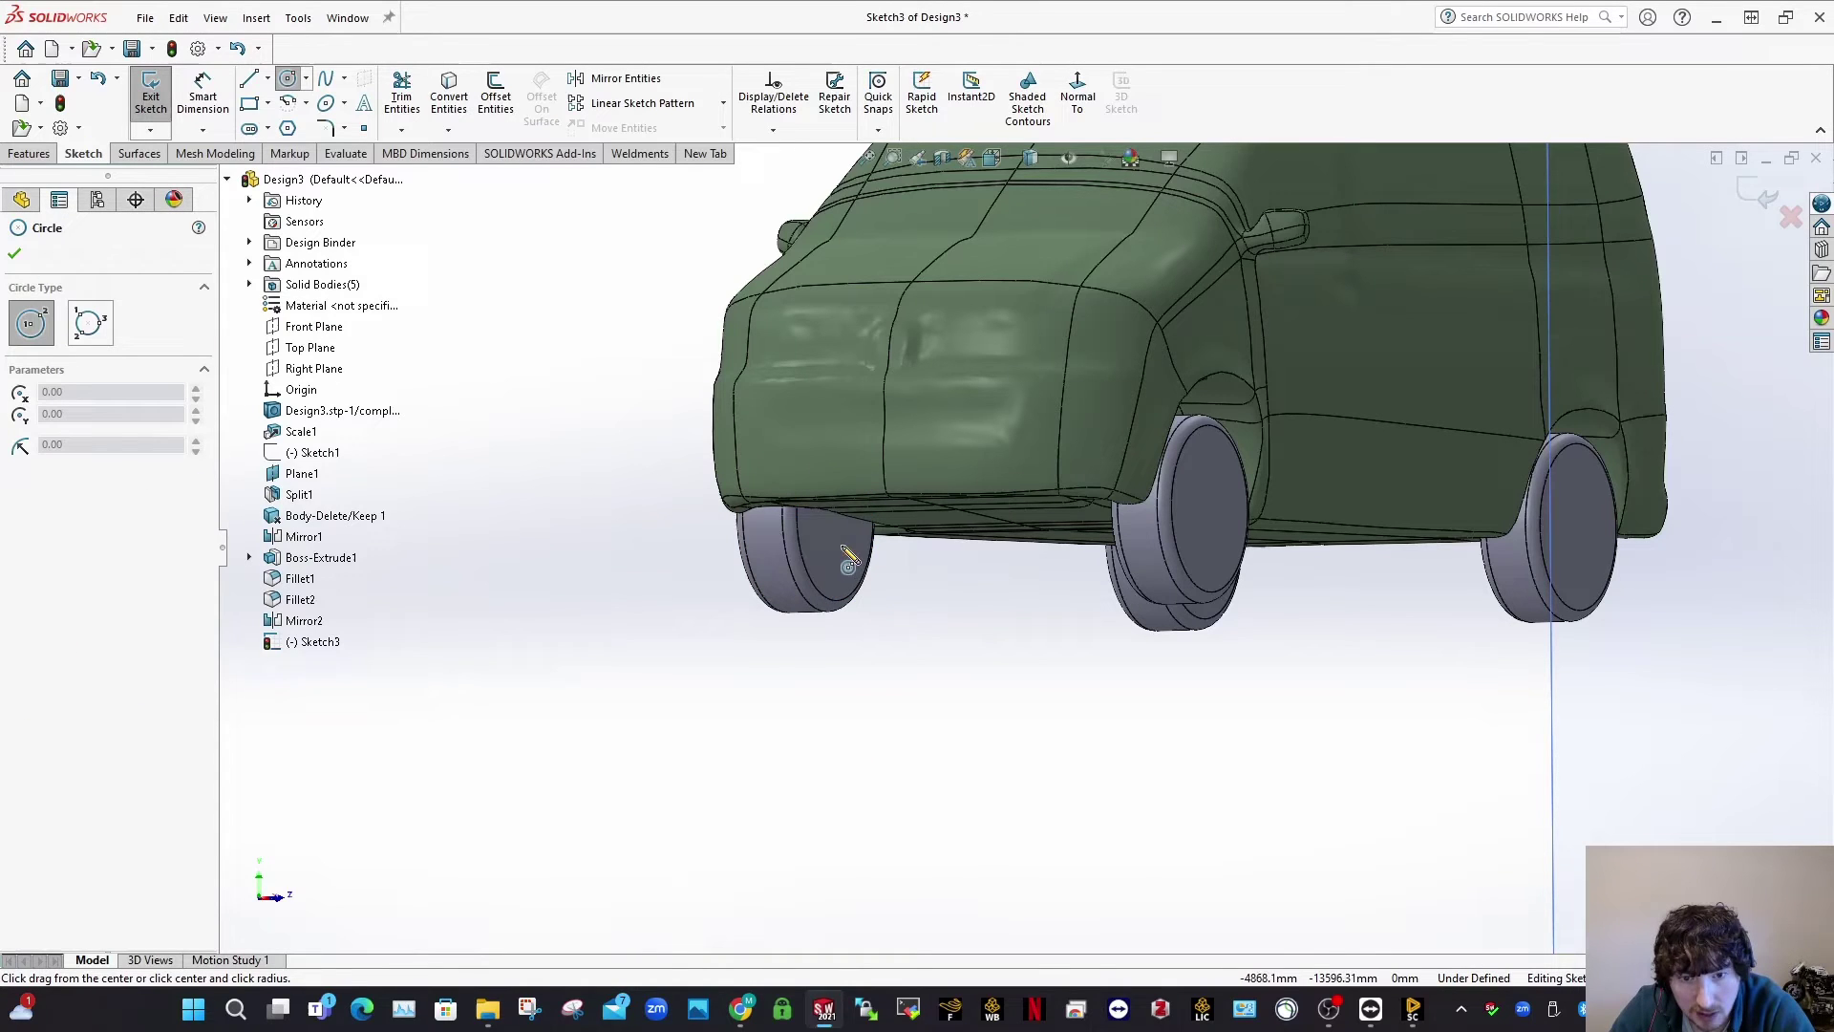
click(834, 517)
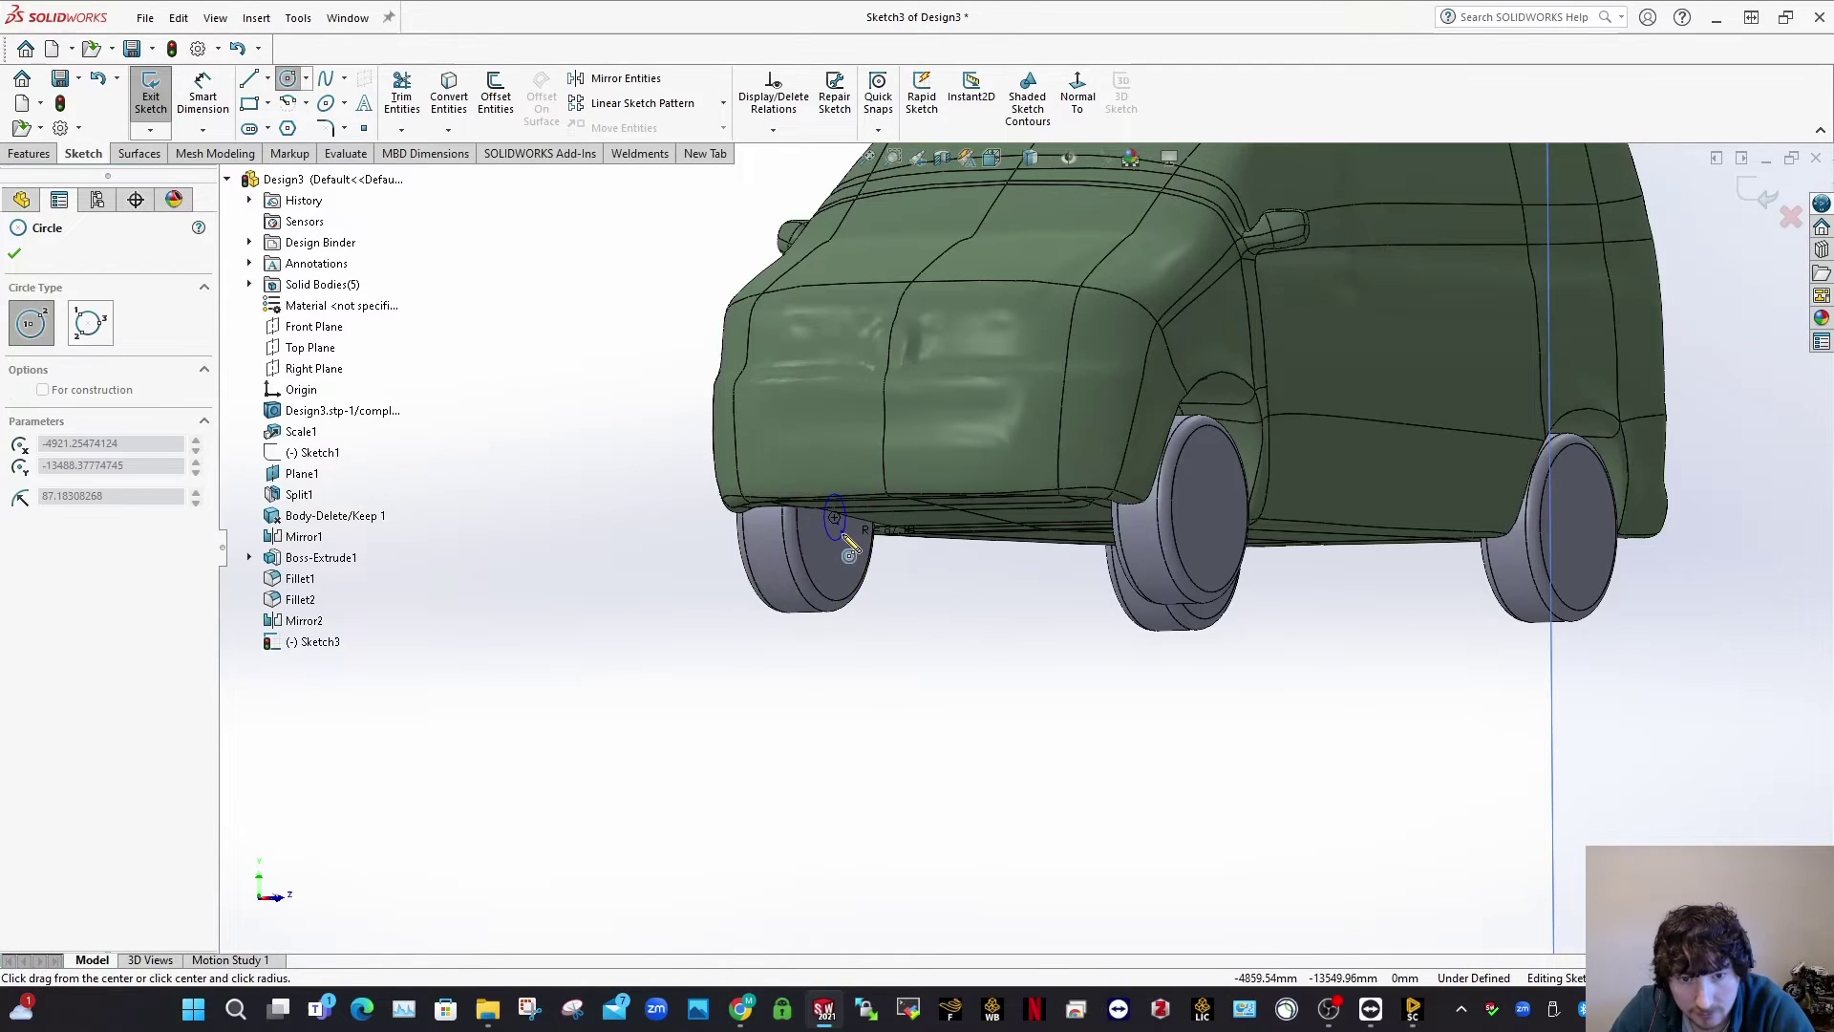
click(840, 537)
Step: Dimension the circle on the front wheel's inner face to a diameter of 100 mm
right_drag(954, 700, 946, 612)
scroll(833, 540, down, 2)
click(847, 524)
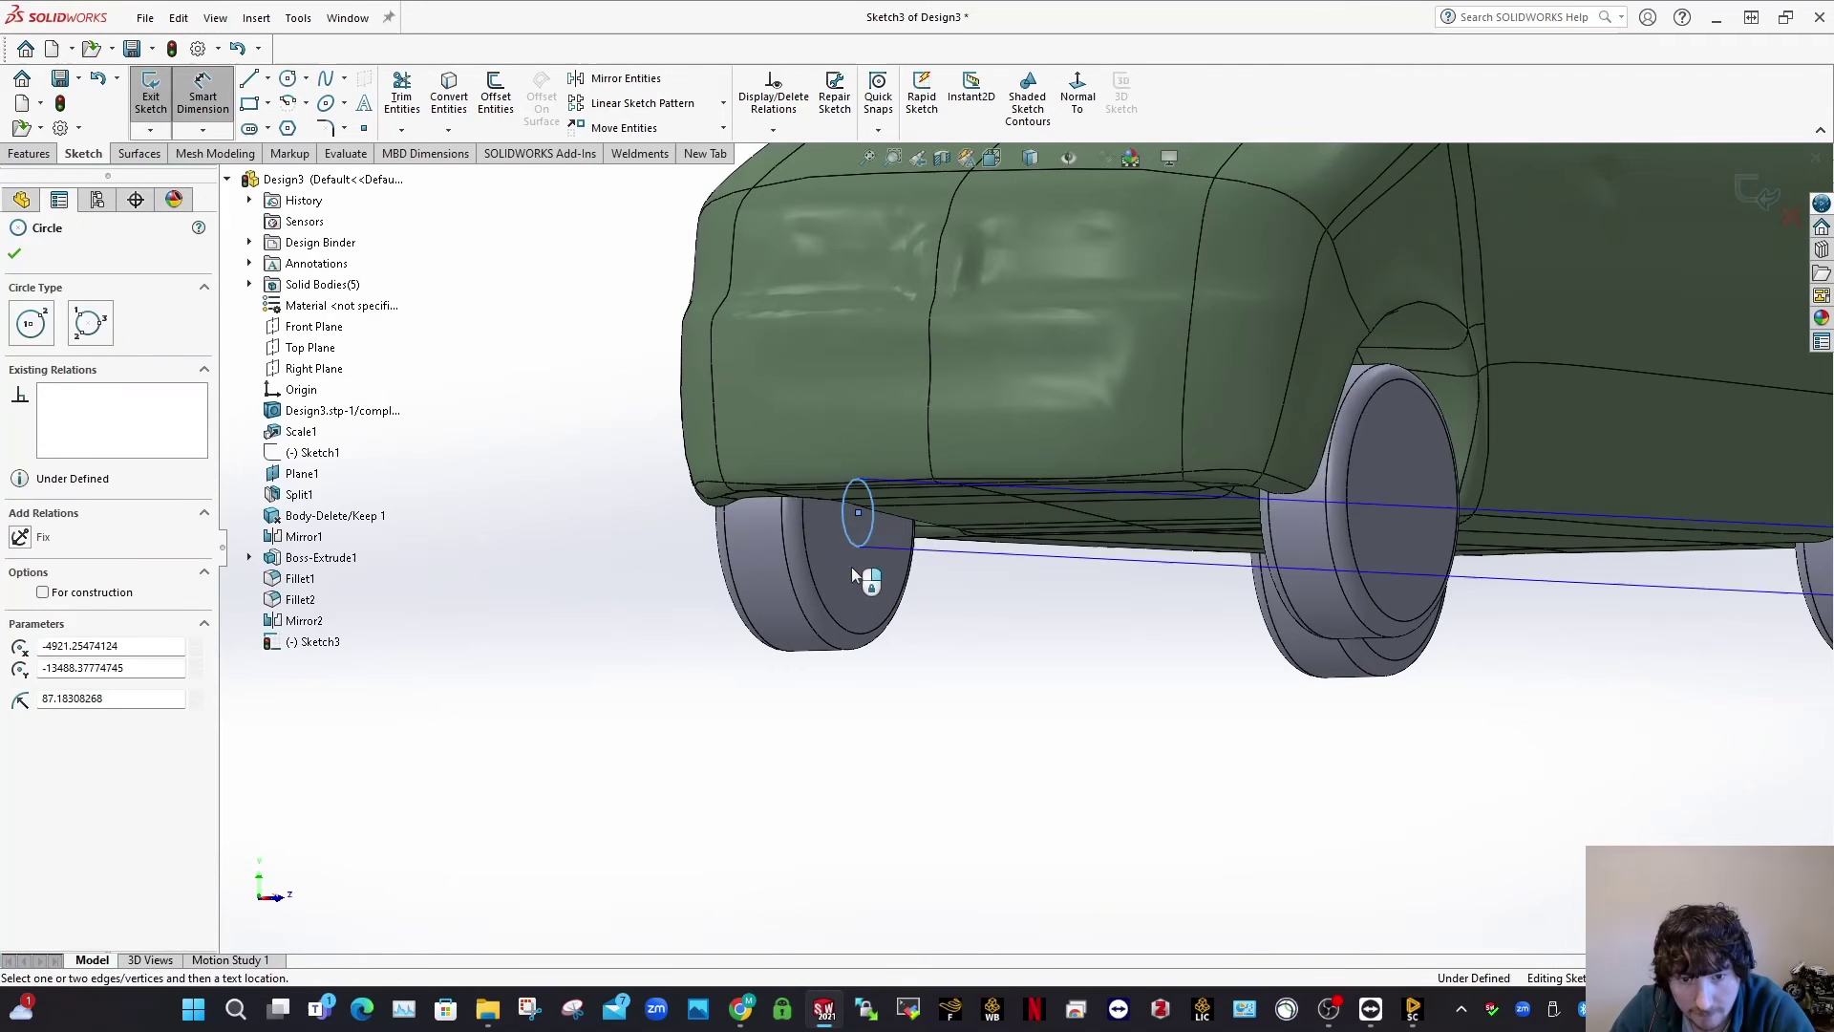
click(849, 570)
text(100)
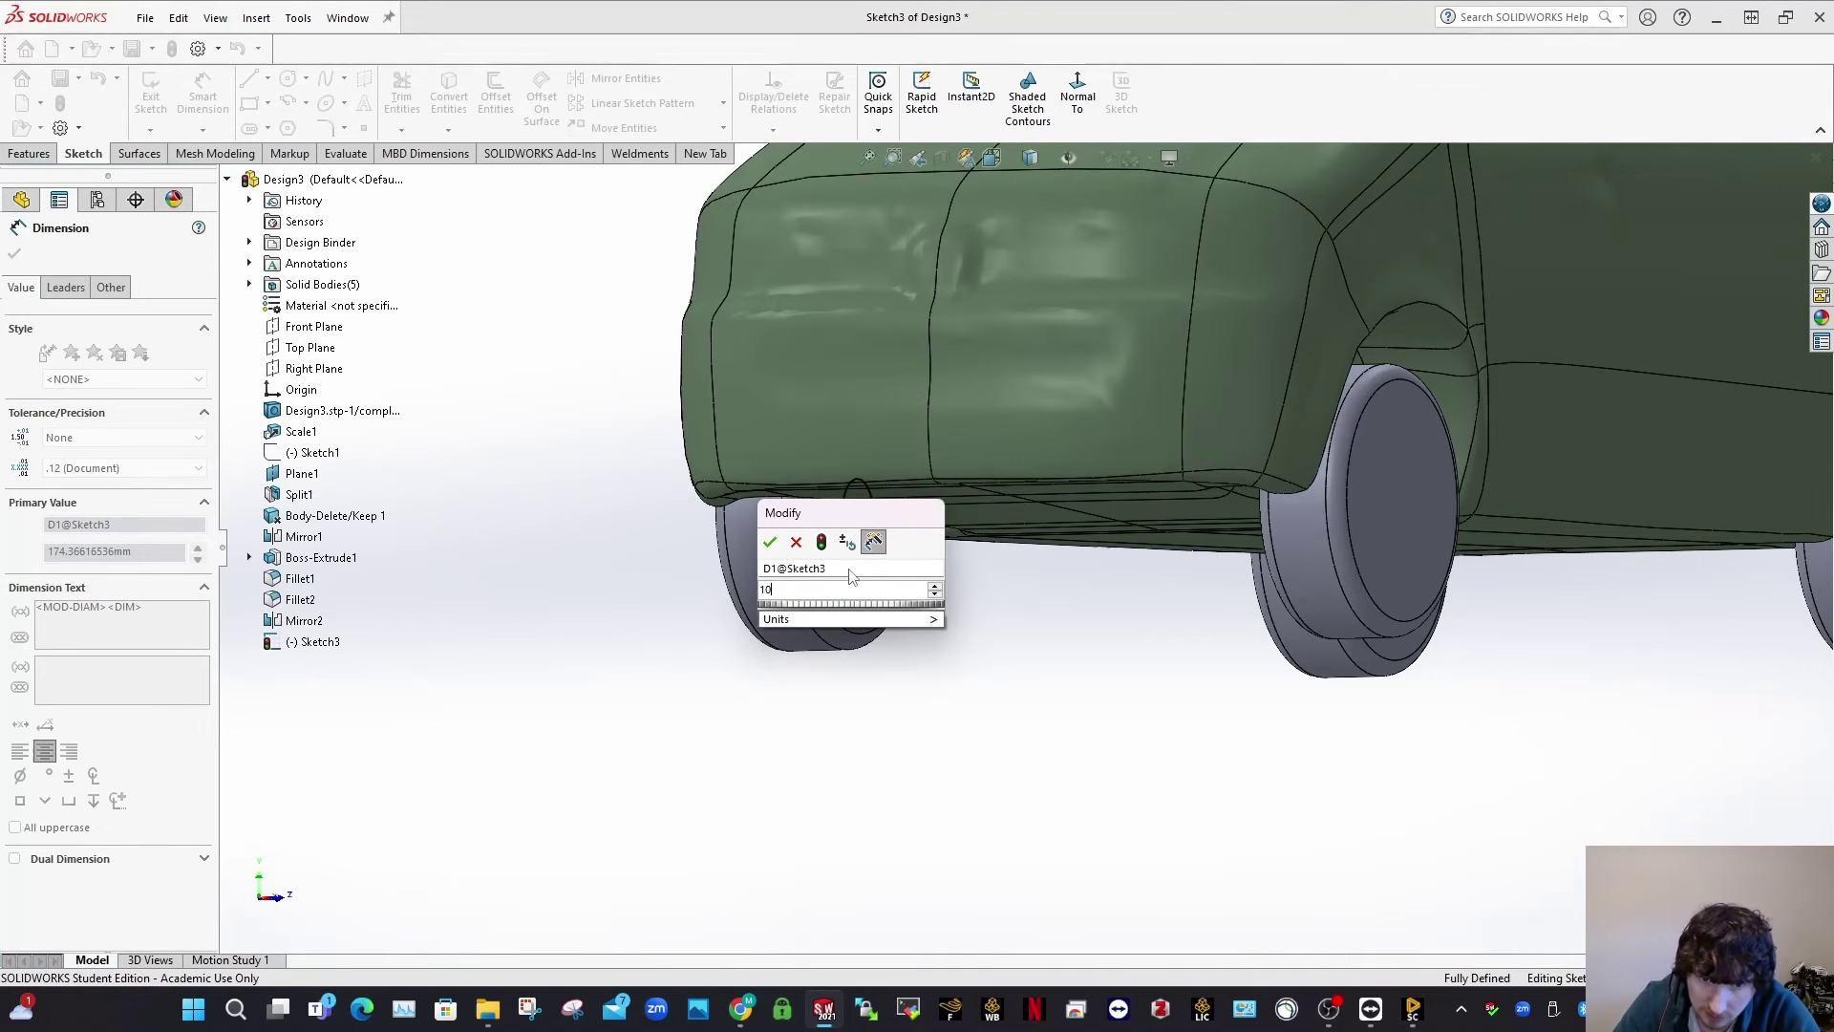
key(Return)
middle_drag(892, 560, 809, 541)
scroll(809, 541, down, 1)
click(15, 253)
Step: Extrude the circle up to the opposite front wheel's inner face as an unmerged front axle body, and save the part
click(29, 154)
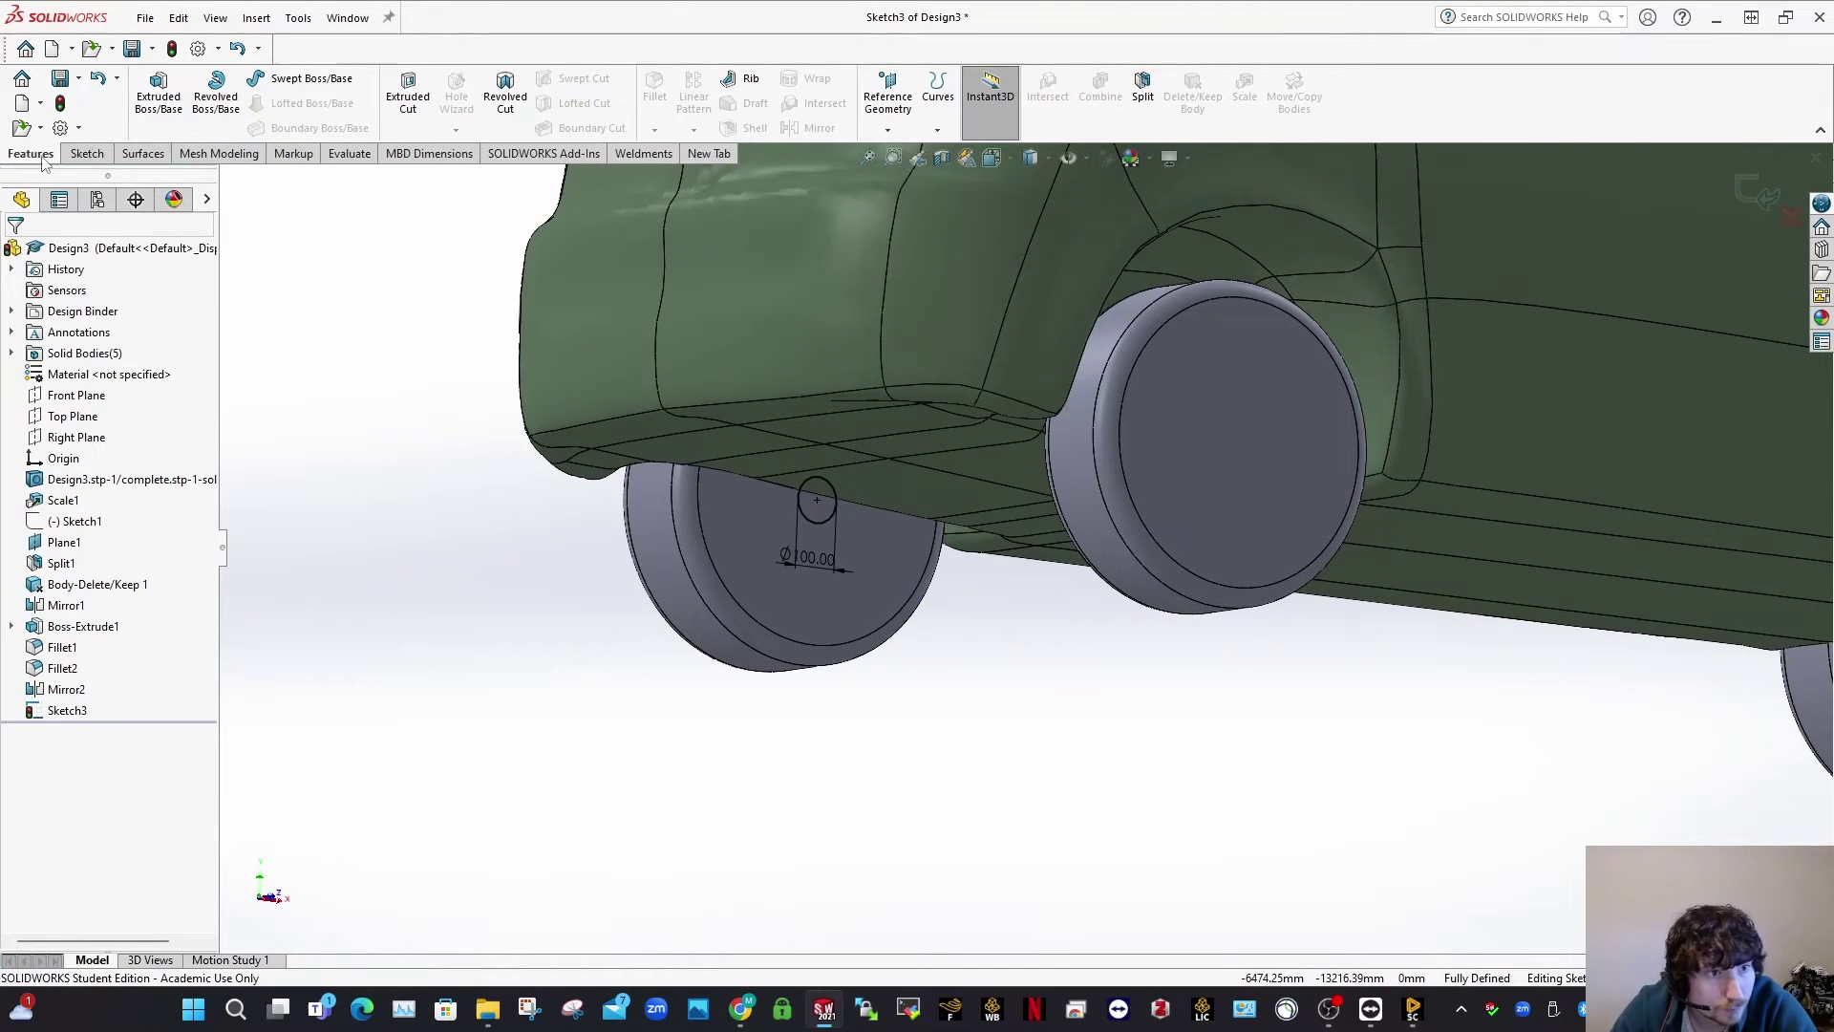
click(158, 96)
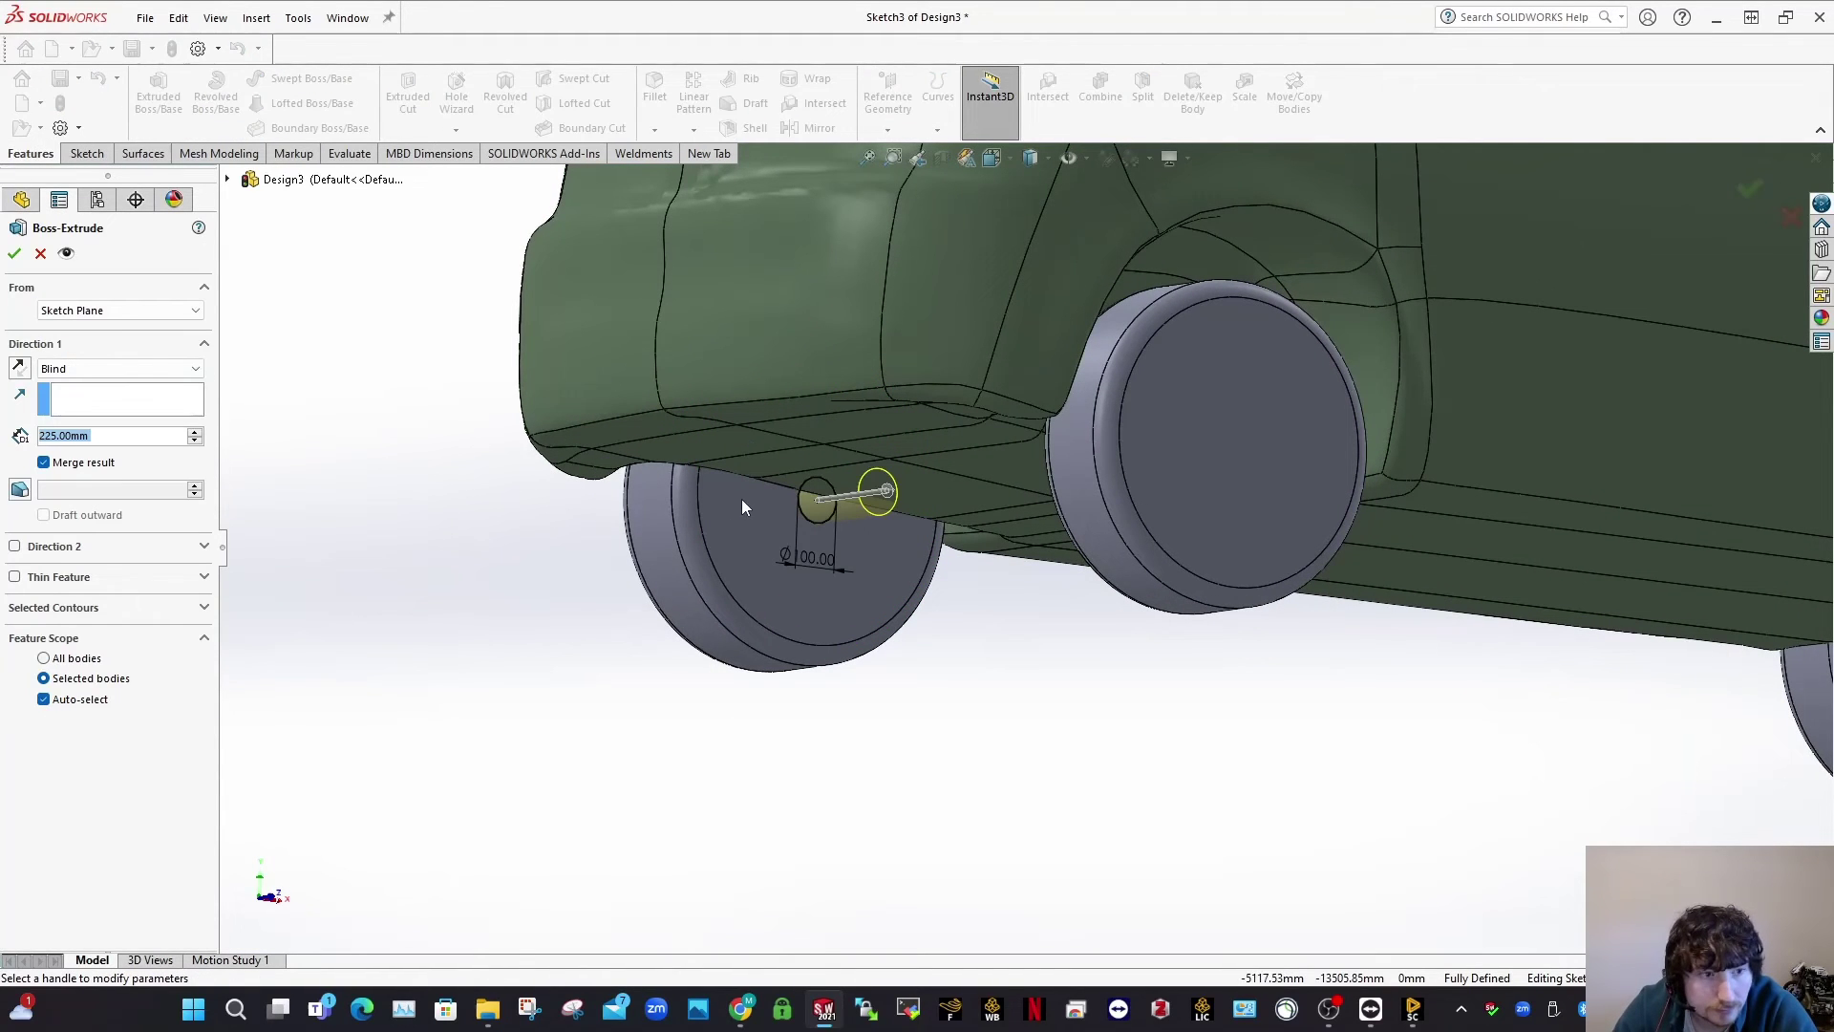
click(110, 368)
click(105, 435)
middle_drag(1085, 482, 1290, 492)
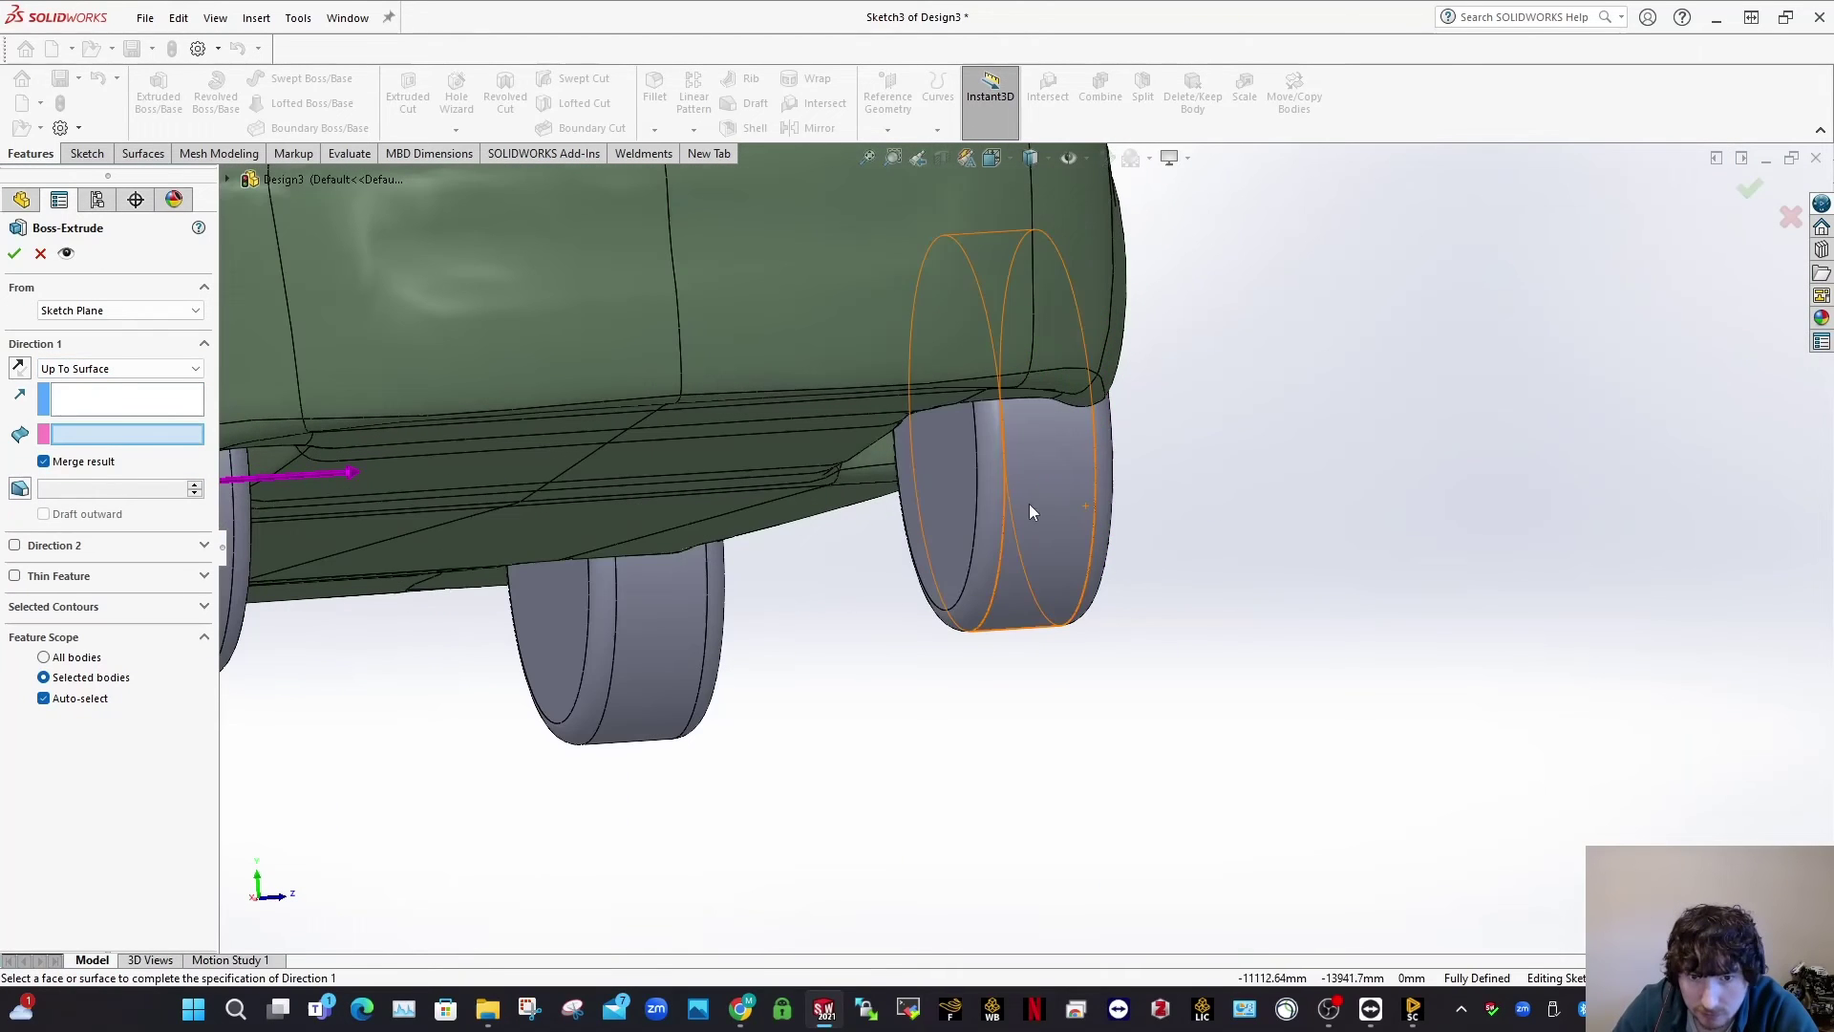
click(941, 485)
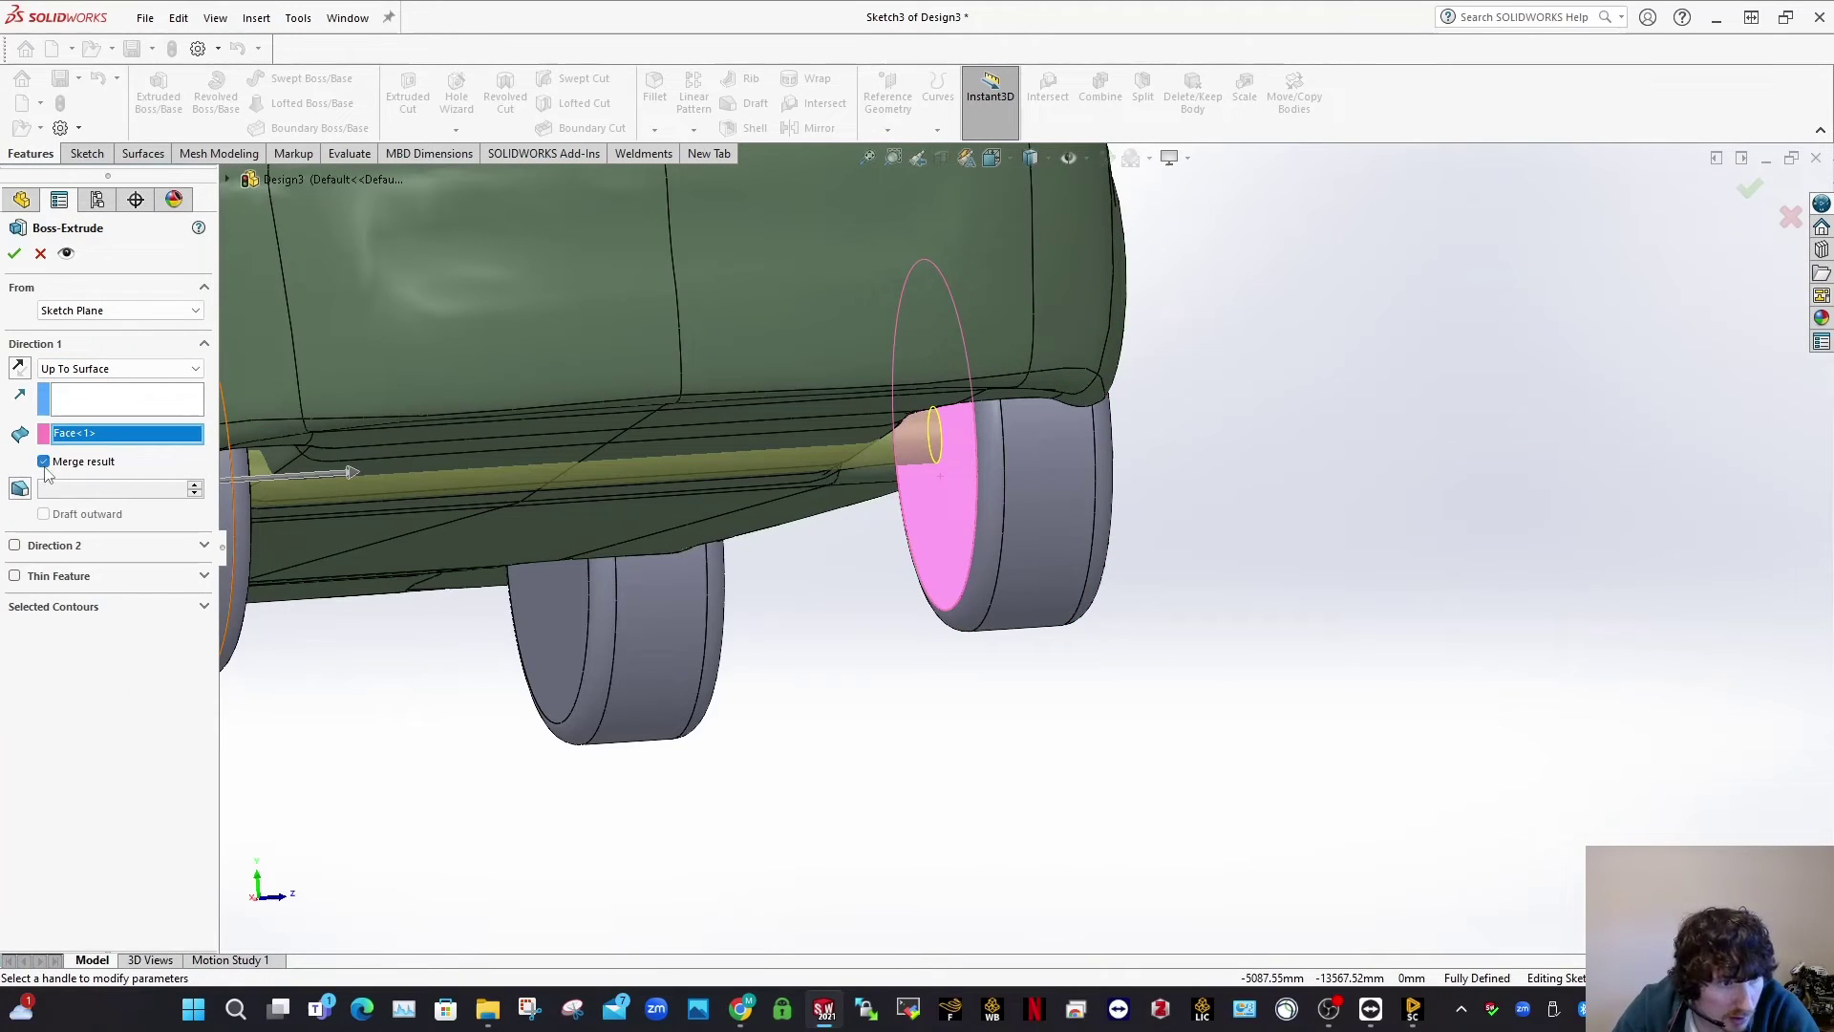
click(15, 253)
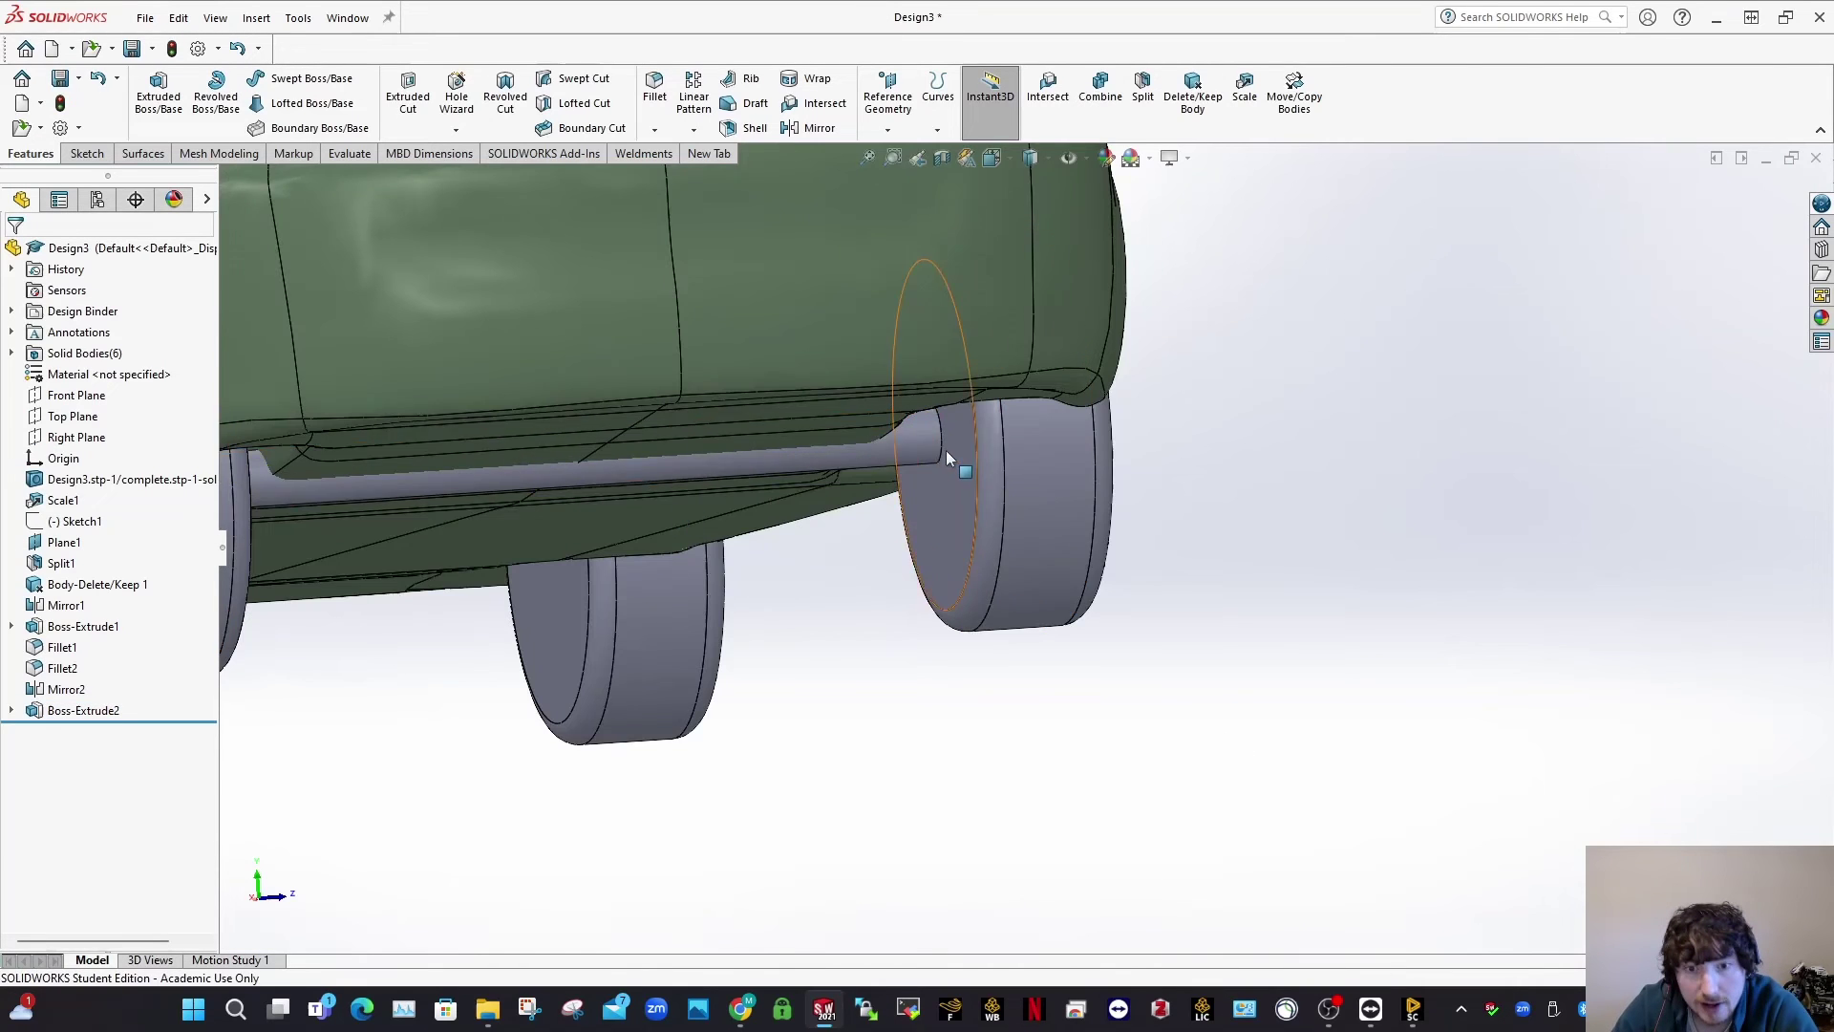
middle_drag(946, 451, 875, 430)
key(z)
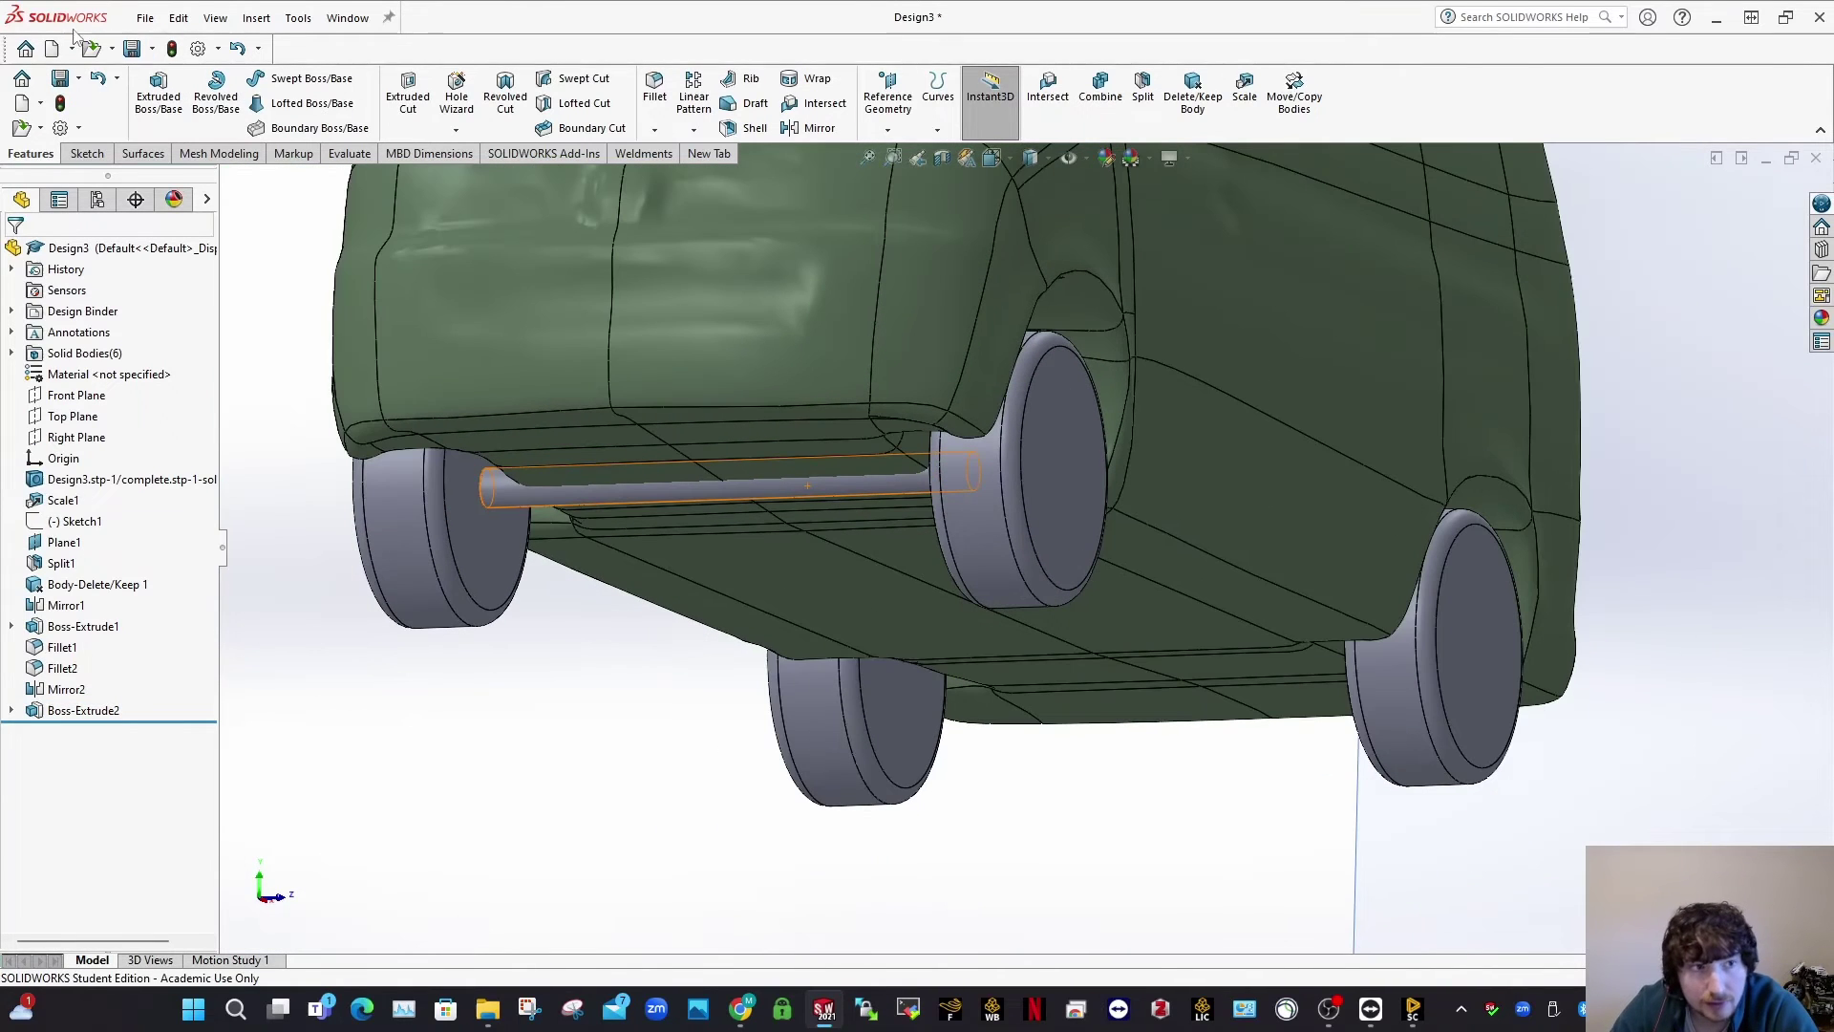
click(133, 50)
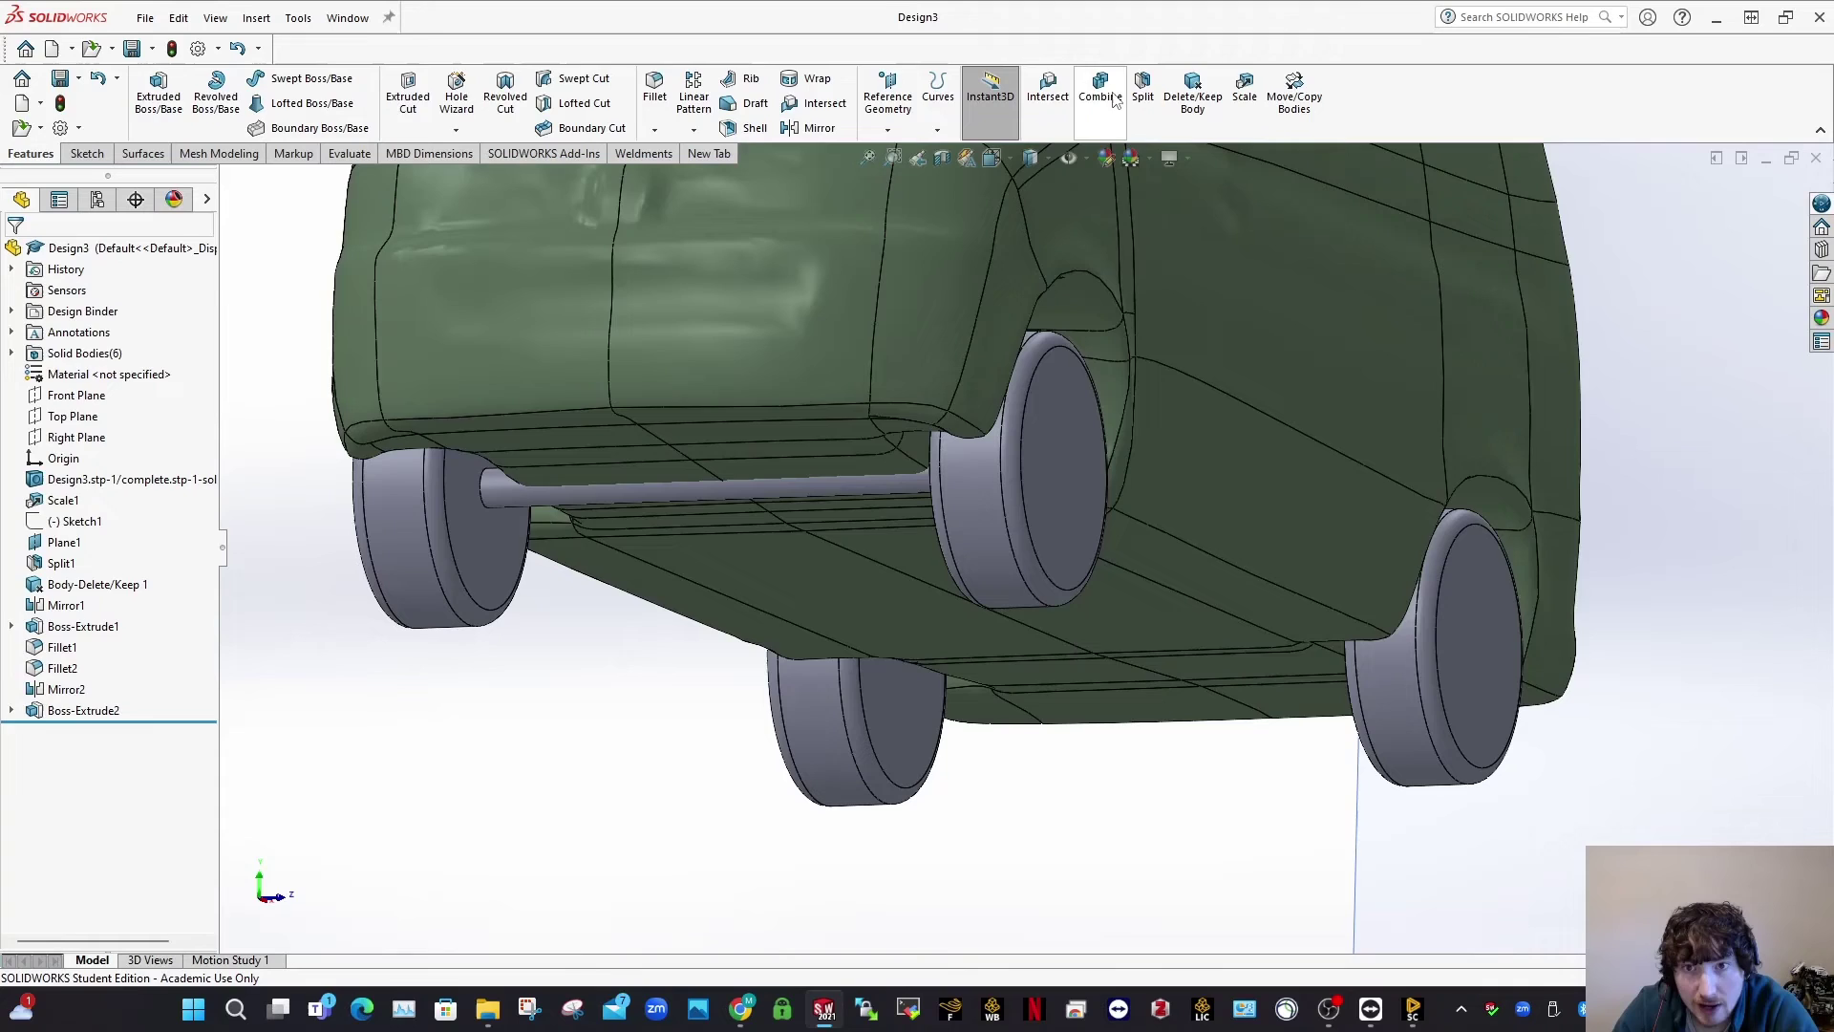
click(1100, 91)
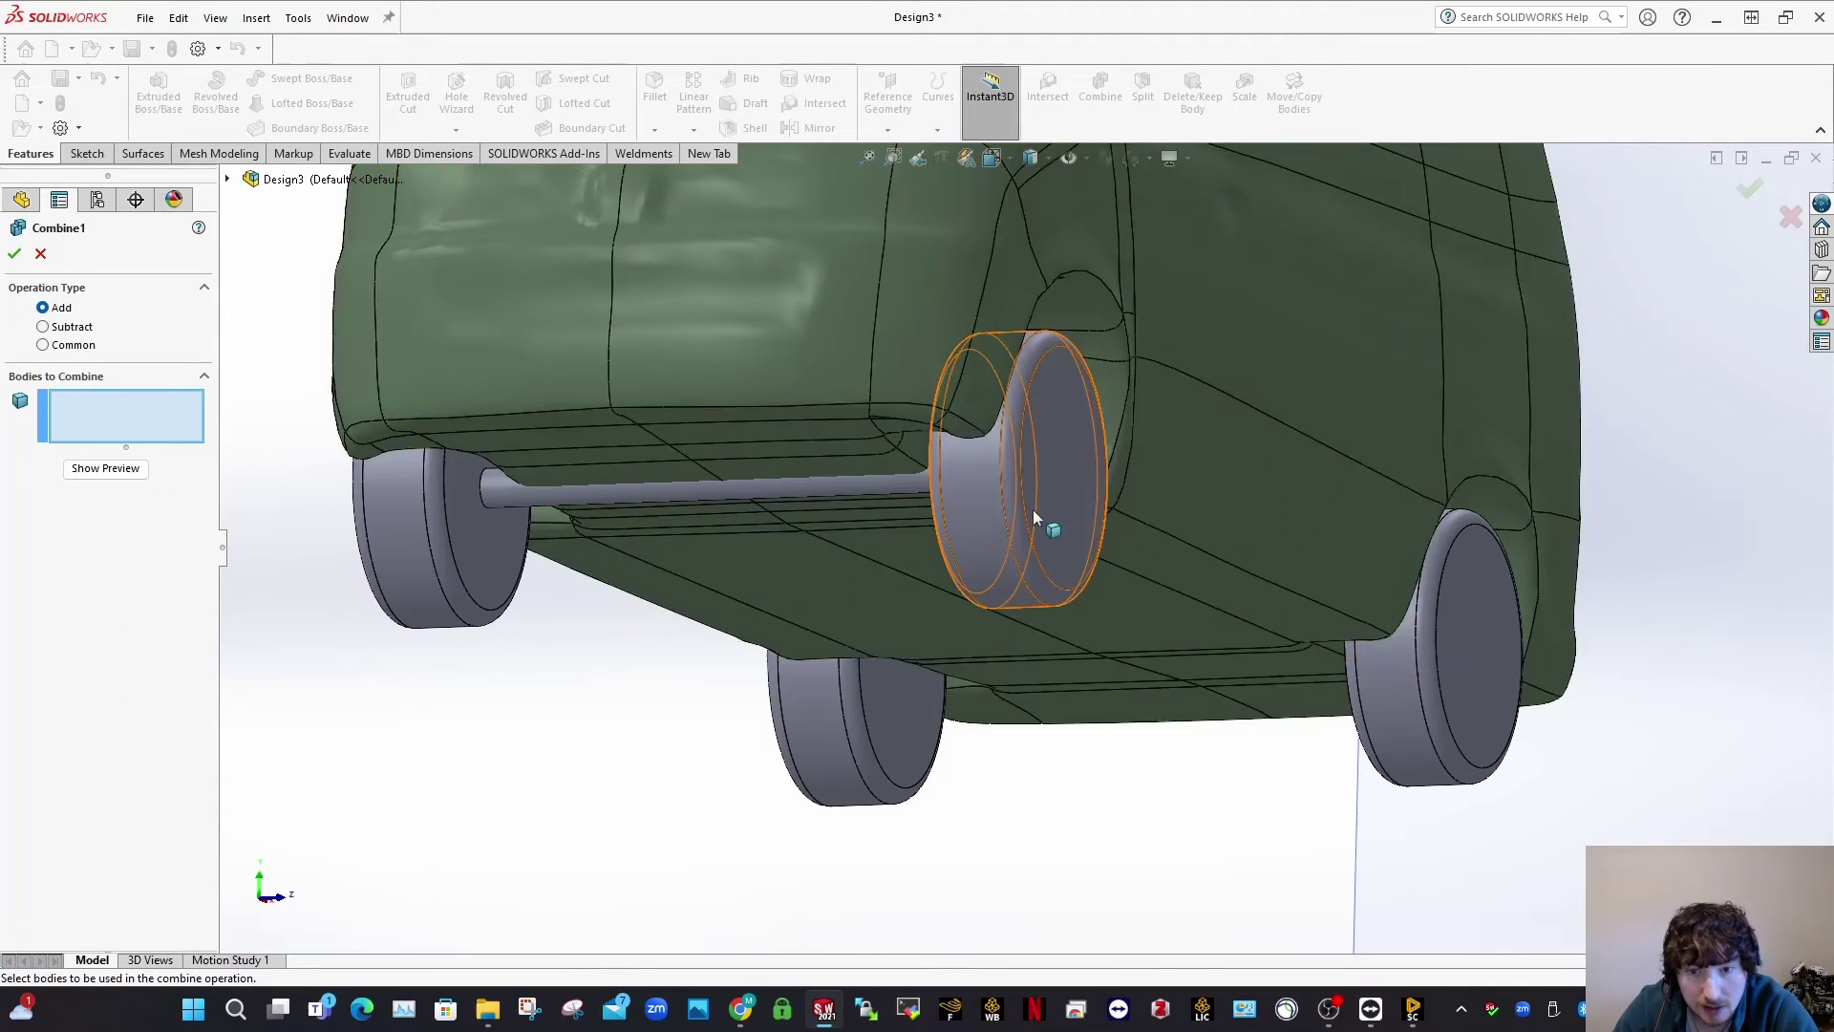
key(Escape)
scroll(1106, 562, up, 4)
middle_drag(1107, 561, 1076, 377)
click(128, 46)
Step: Start a sketch on the inner face of the mirrored rear wheel and draw a circle about 115 mm in diameter at its centre
click(87, 153)
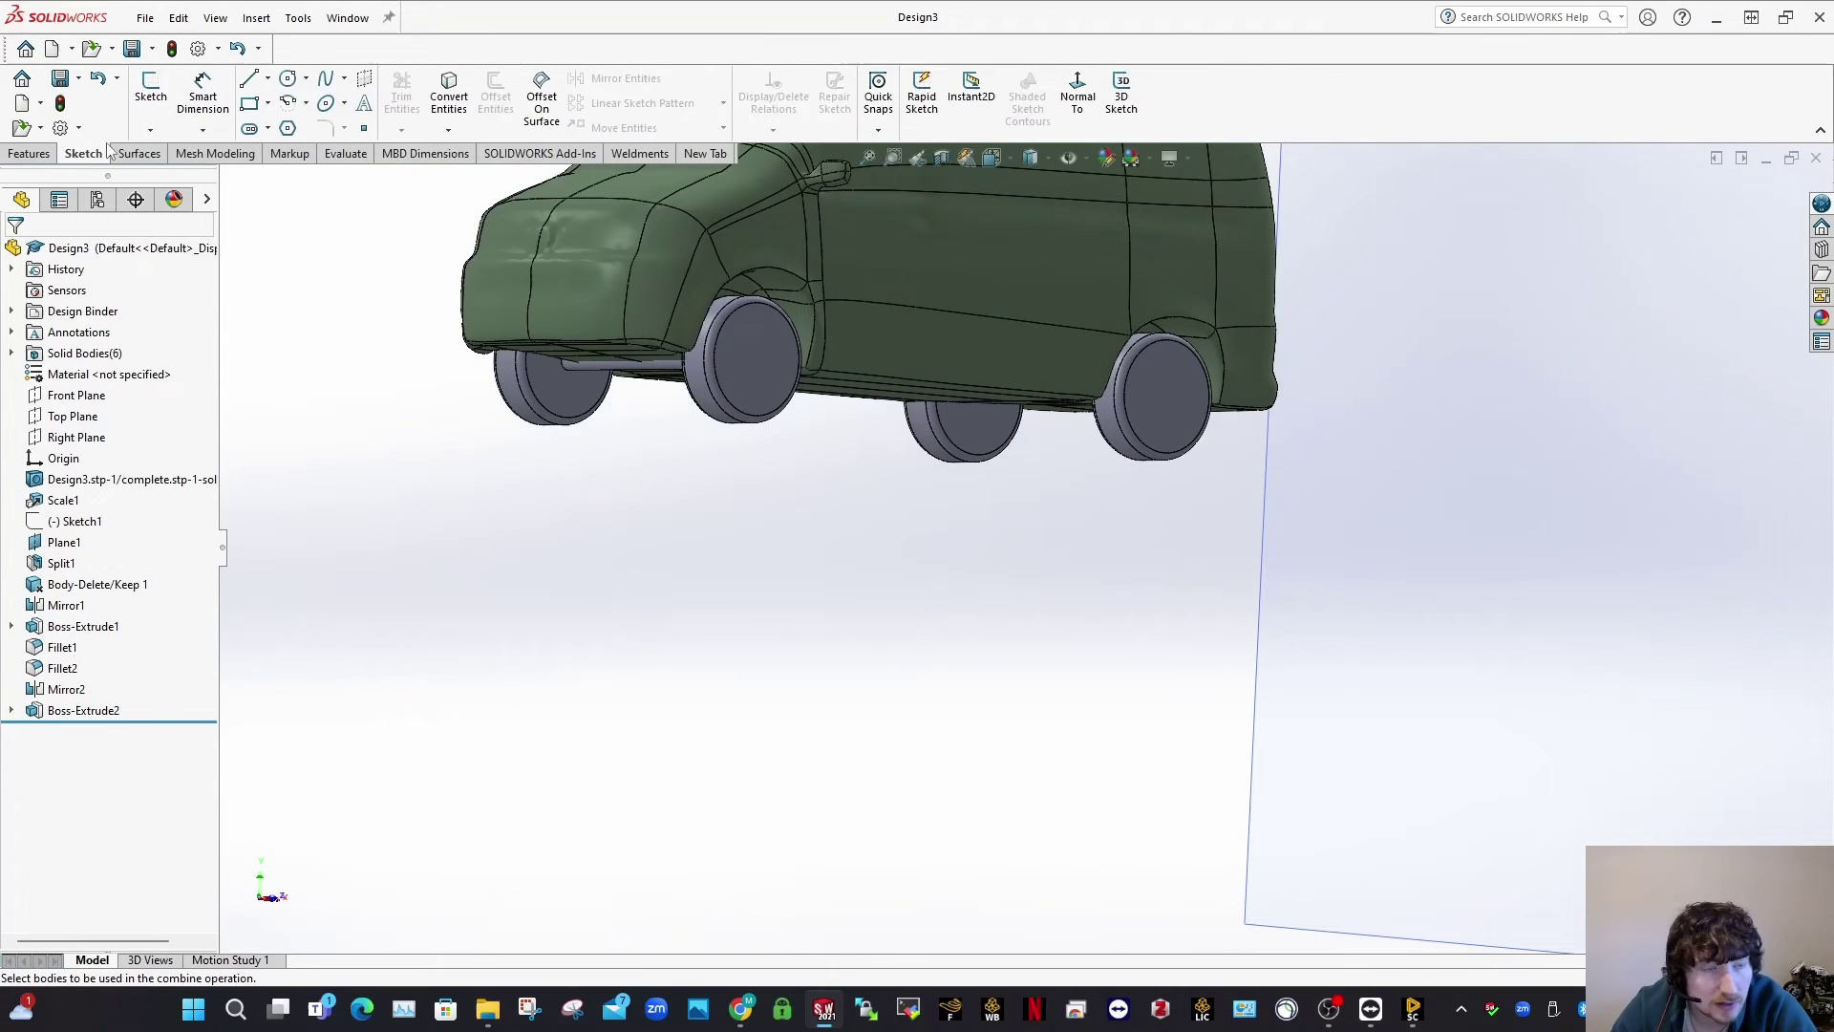
click(150, 86)
scroll(995, 335, down, 5)
click(701, 377)
right_drag(701, 378, 1044, 376)
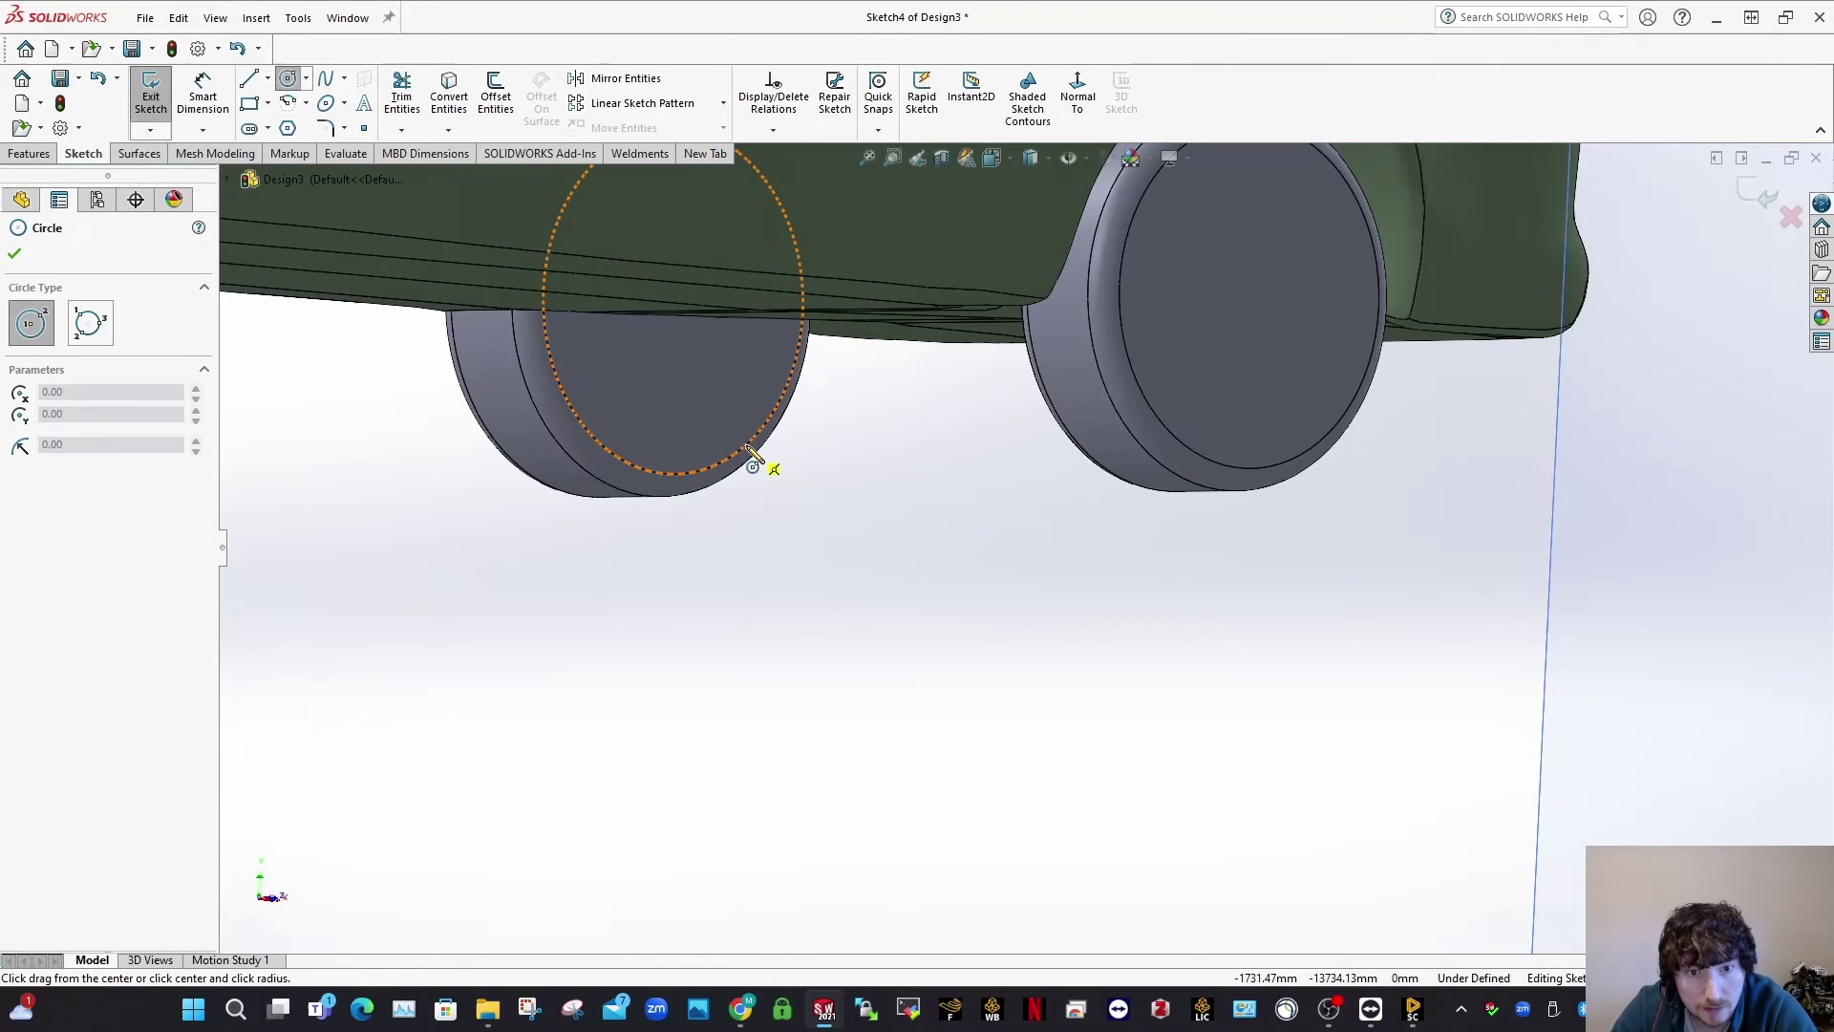
middle_drag(746, 446, 695, 390)
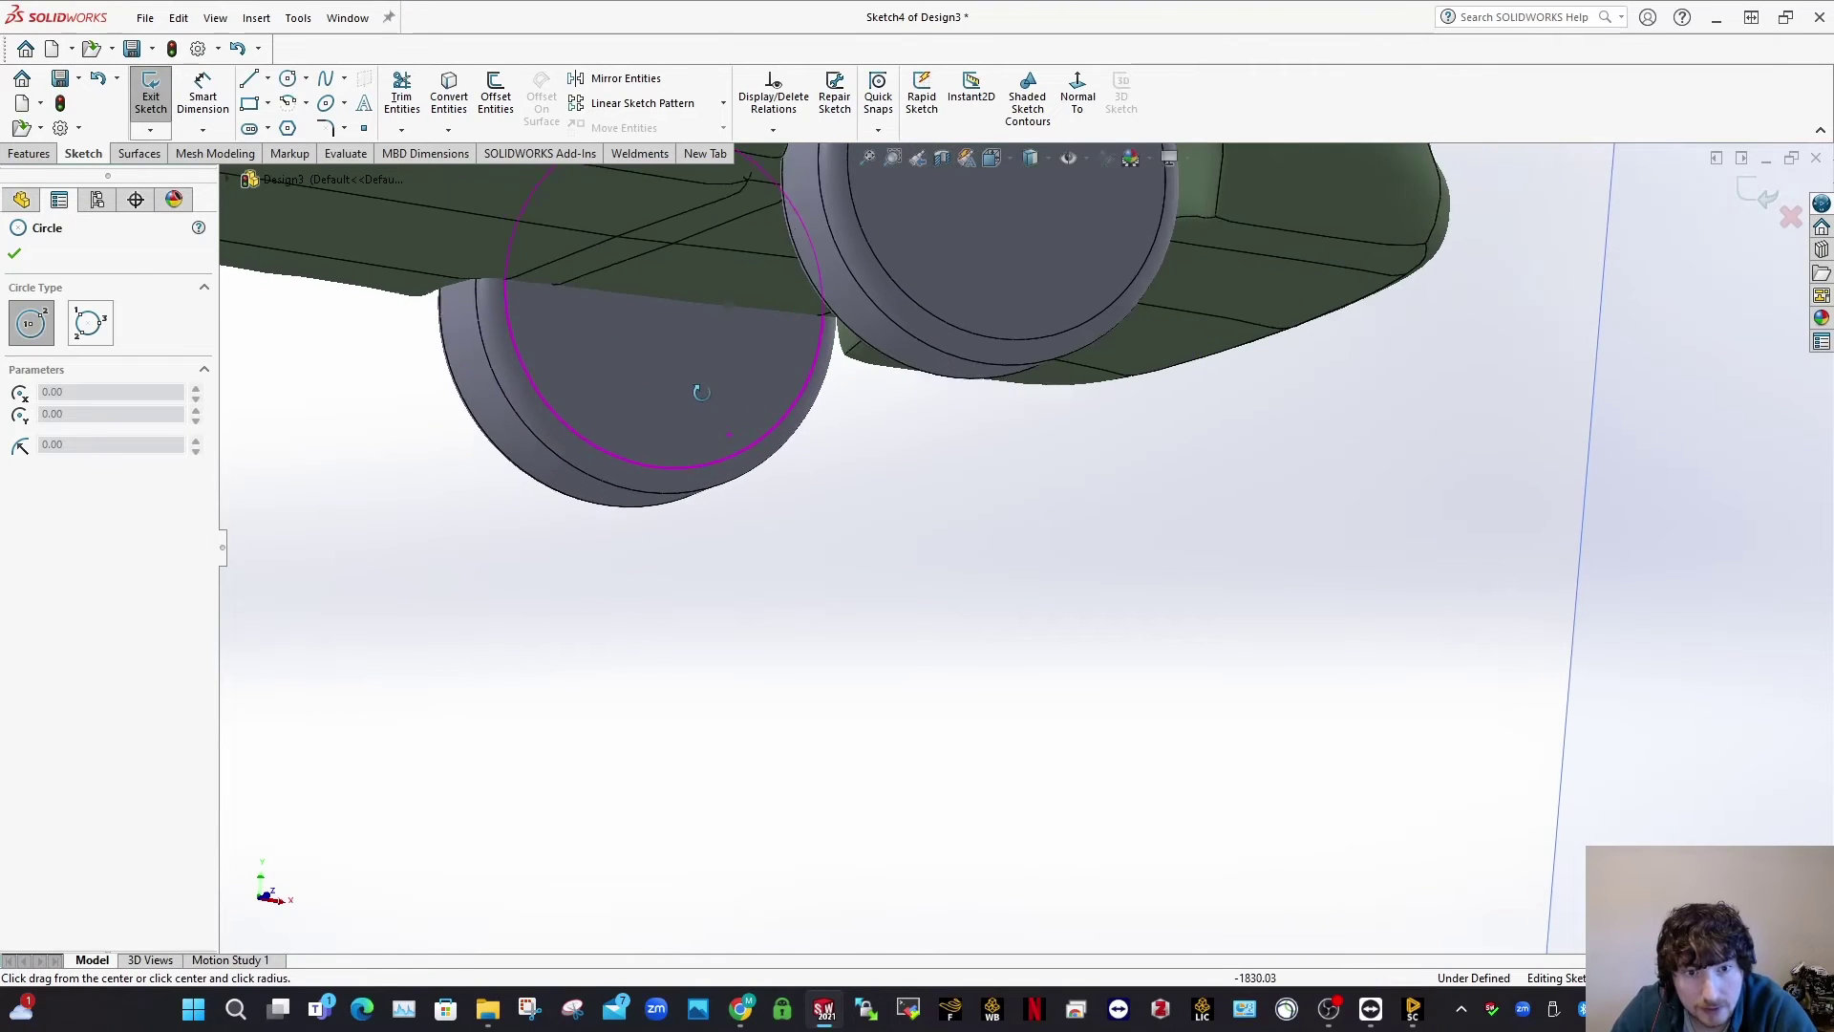
click(663, 296)
click(676, 327)
Step: Dimension the circle on the rear wheel's inner face to a diameter of 100 mm
right_drag(676, 326, 701, 264)
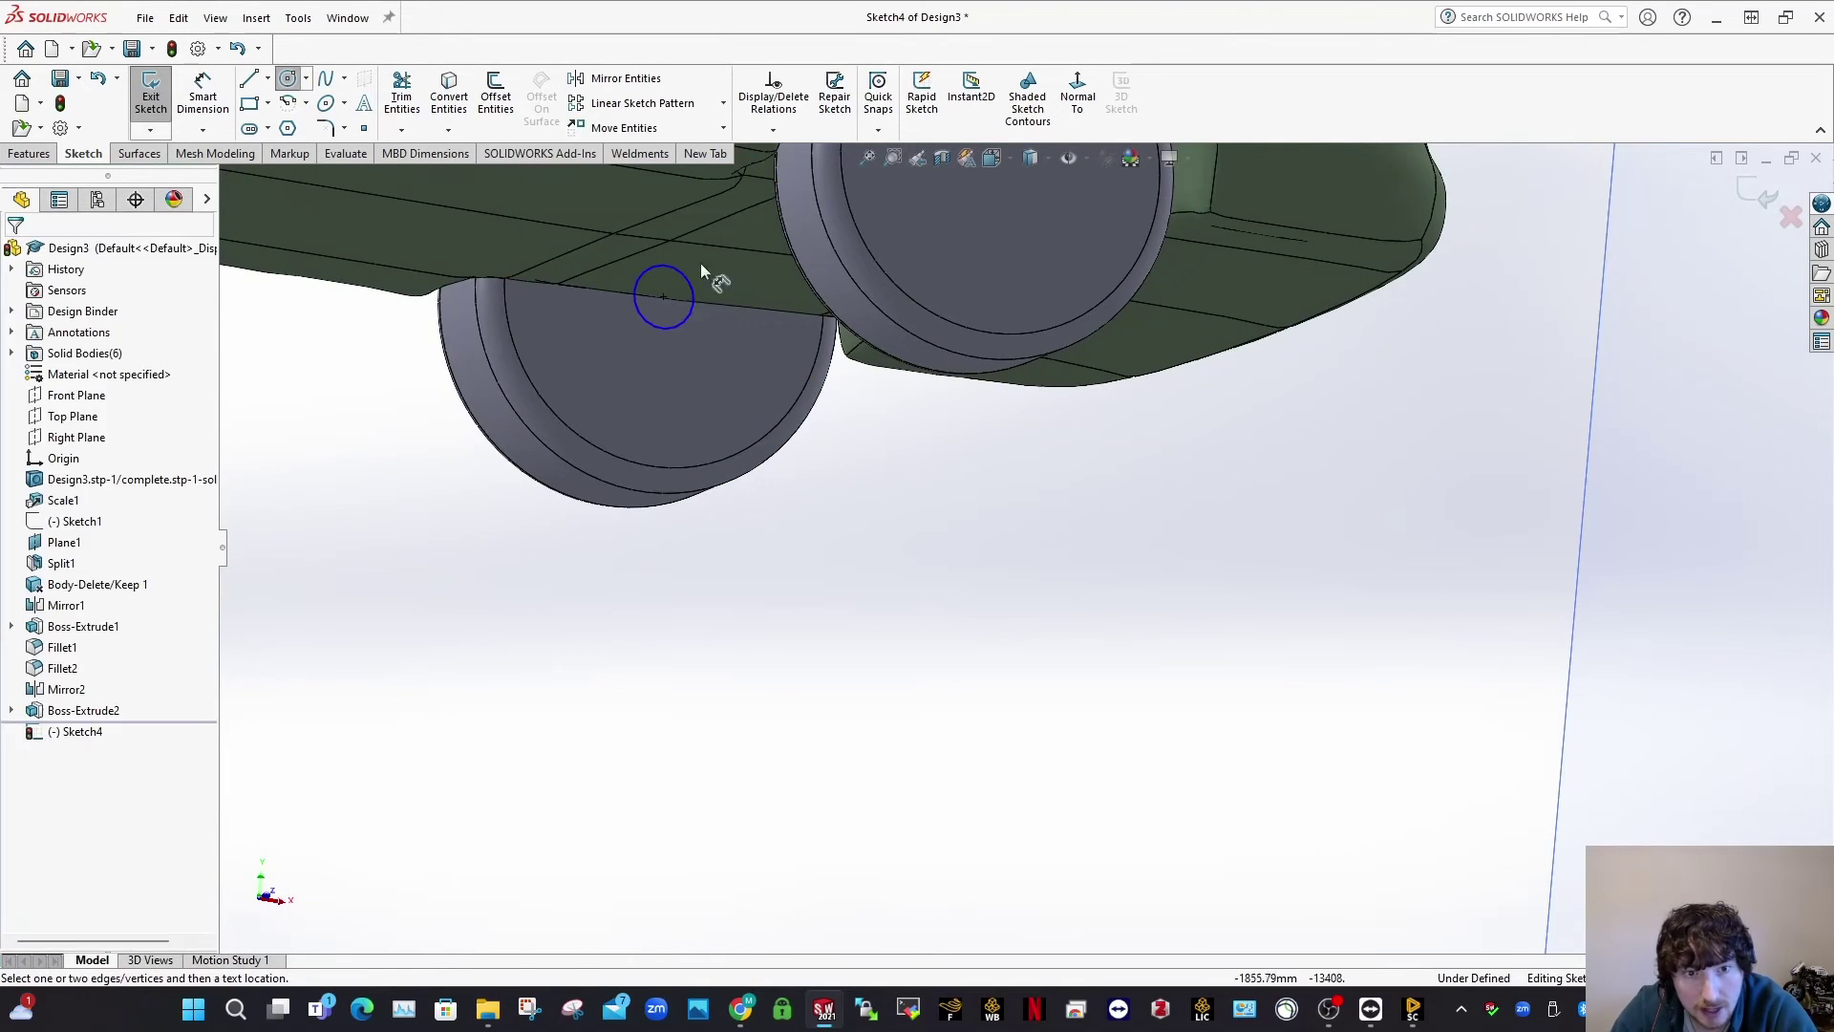
click(680, 325)
click(676, 371)
click(603, 380)
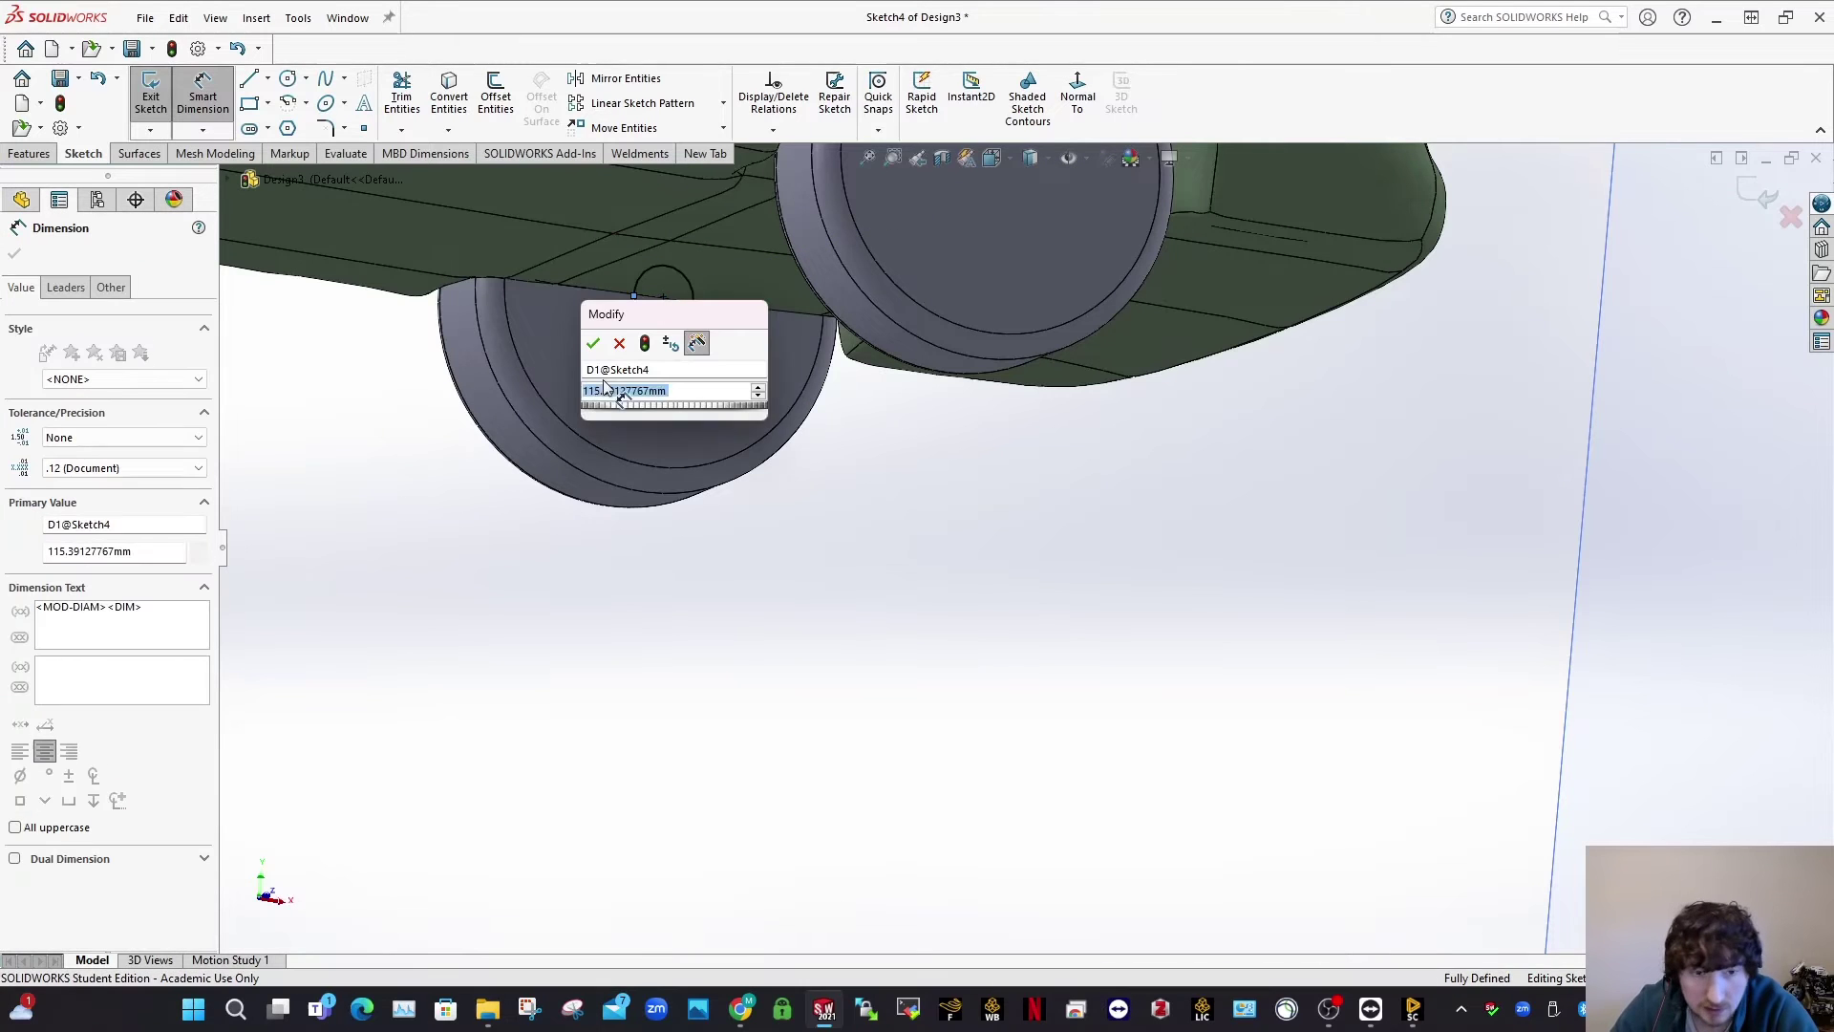
text(100)
key(Return)
click(979, 629)
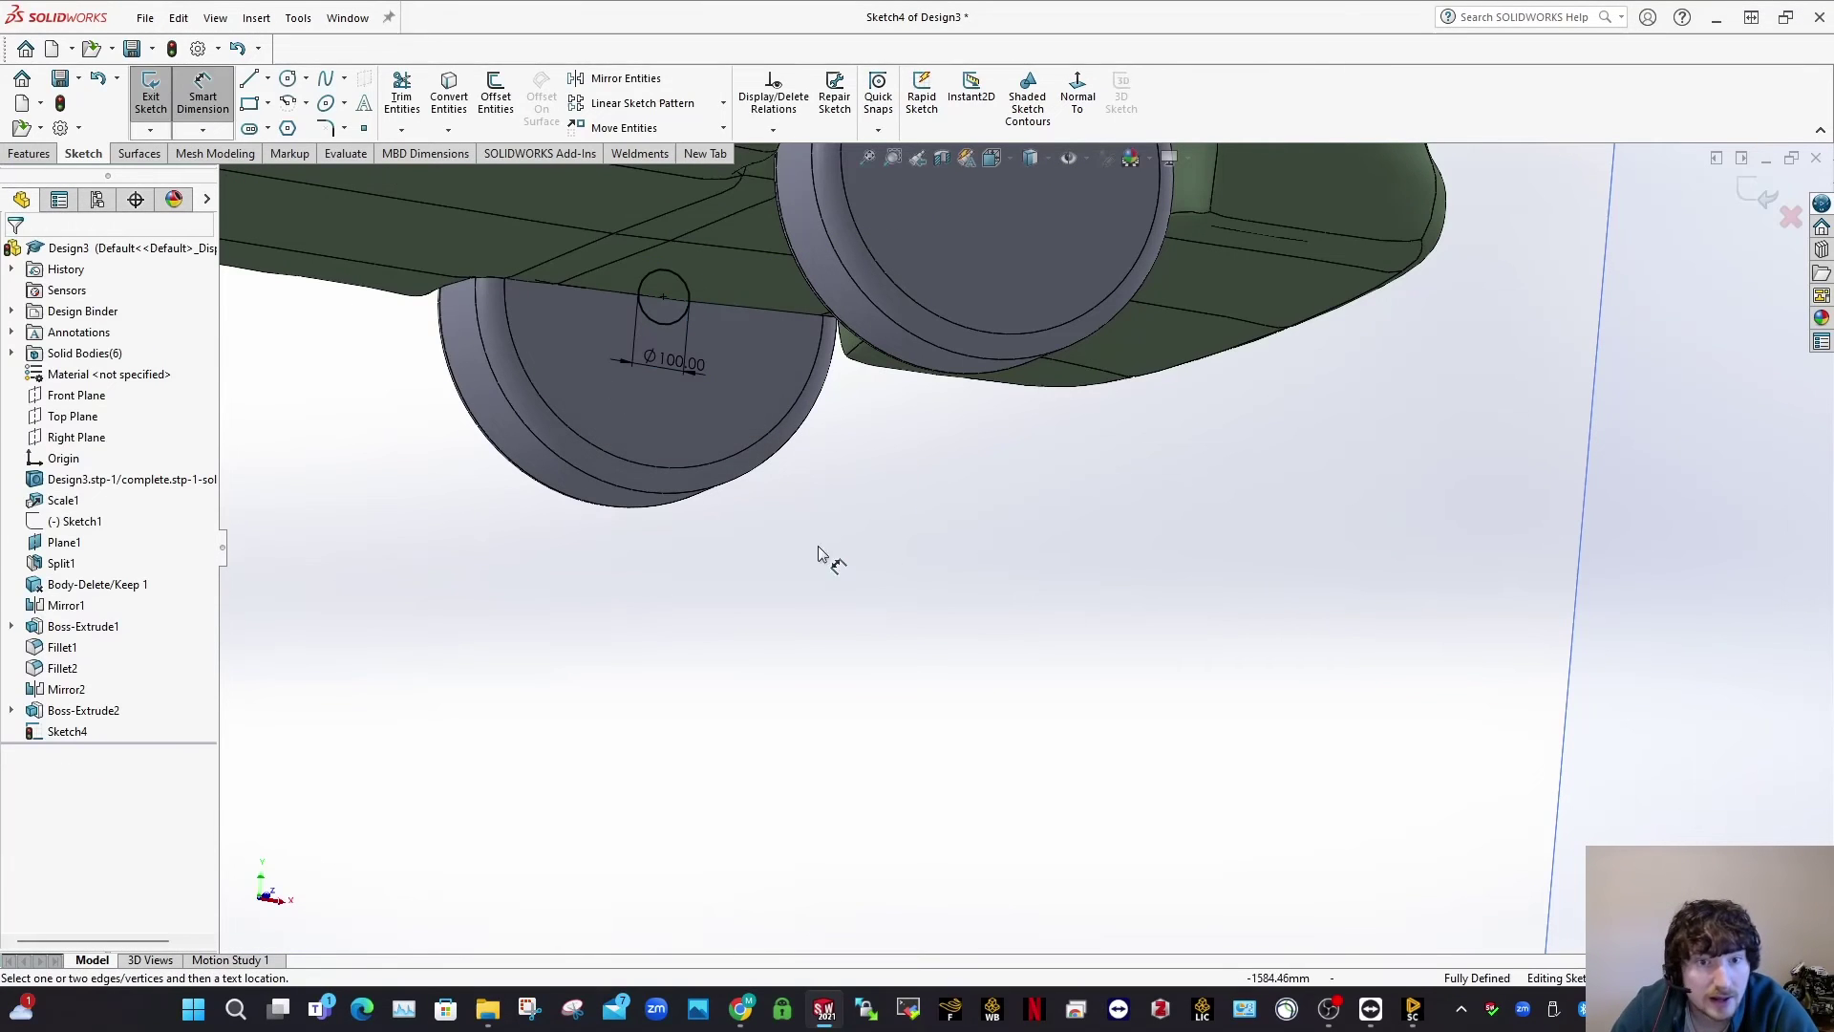
Step: Extrude the circle up to the opposite rear wheel's inner face as an unmerged rear axle body
click(29, 153)
click(139, 102)
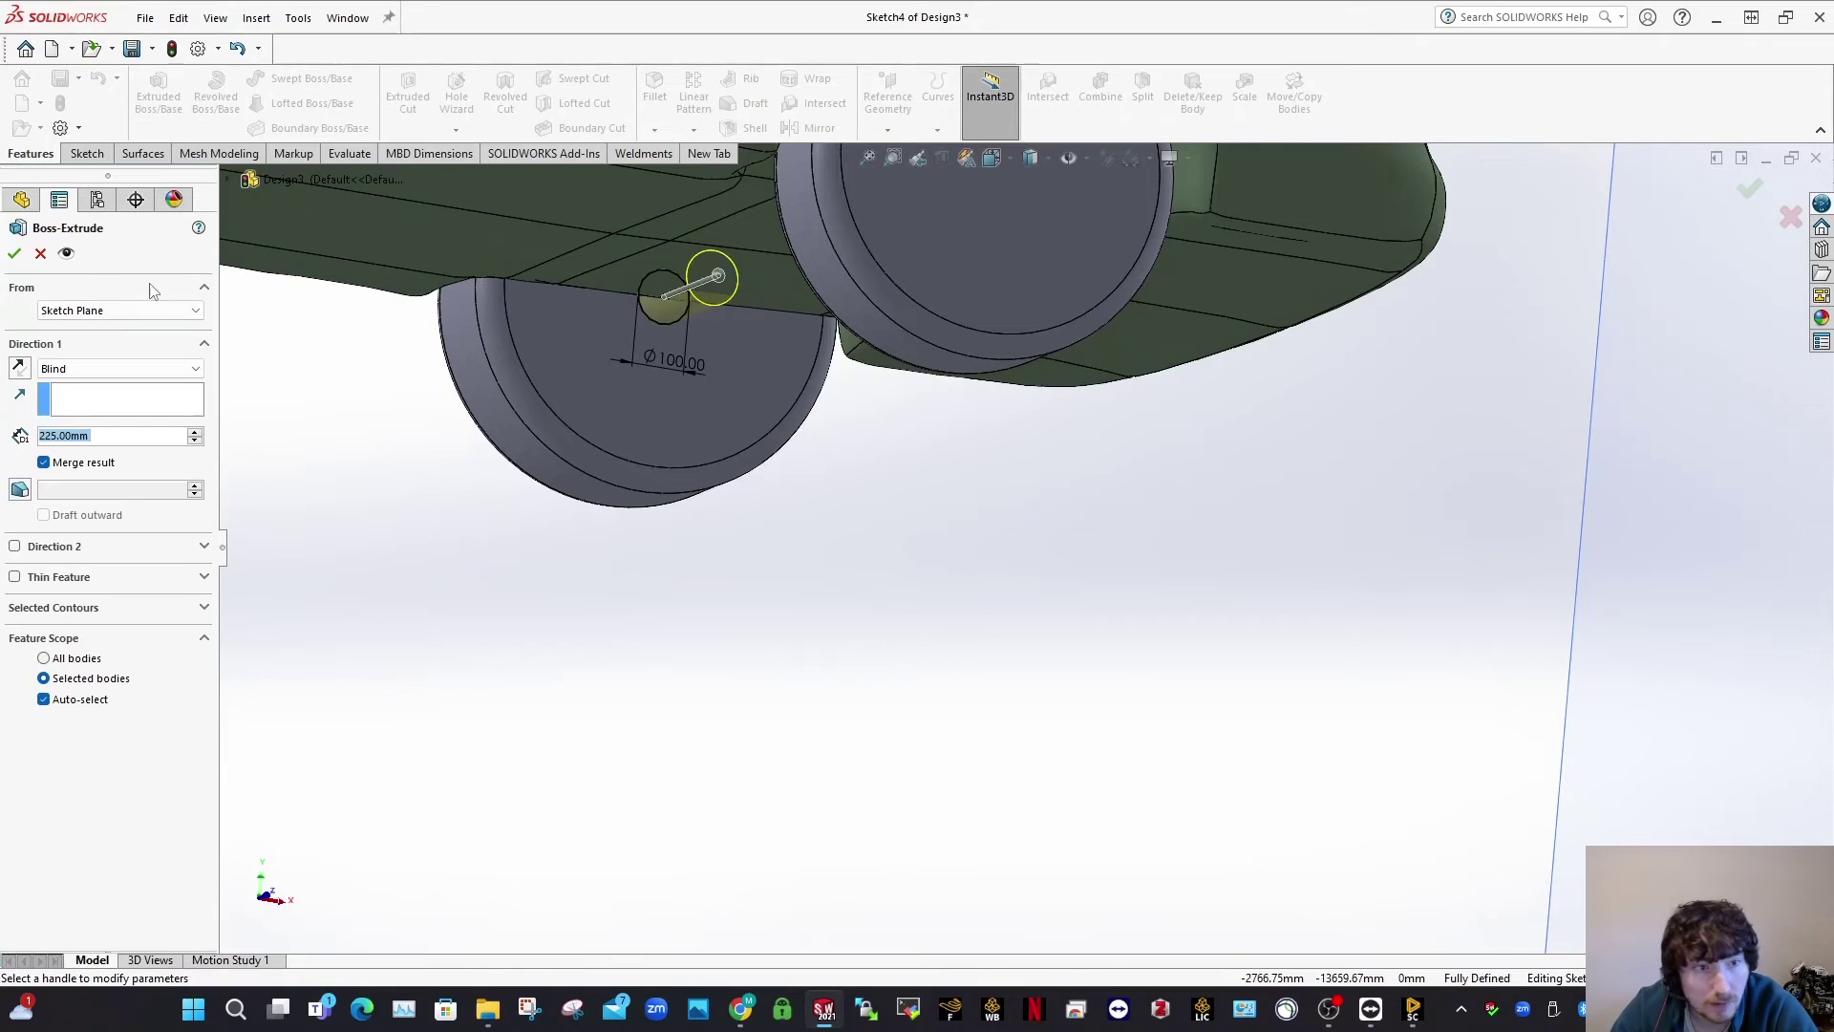
click(119, 369)
click(96, 451)
middle_drag(669, 430, 871, 372)
click(867, 382)
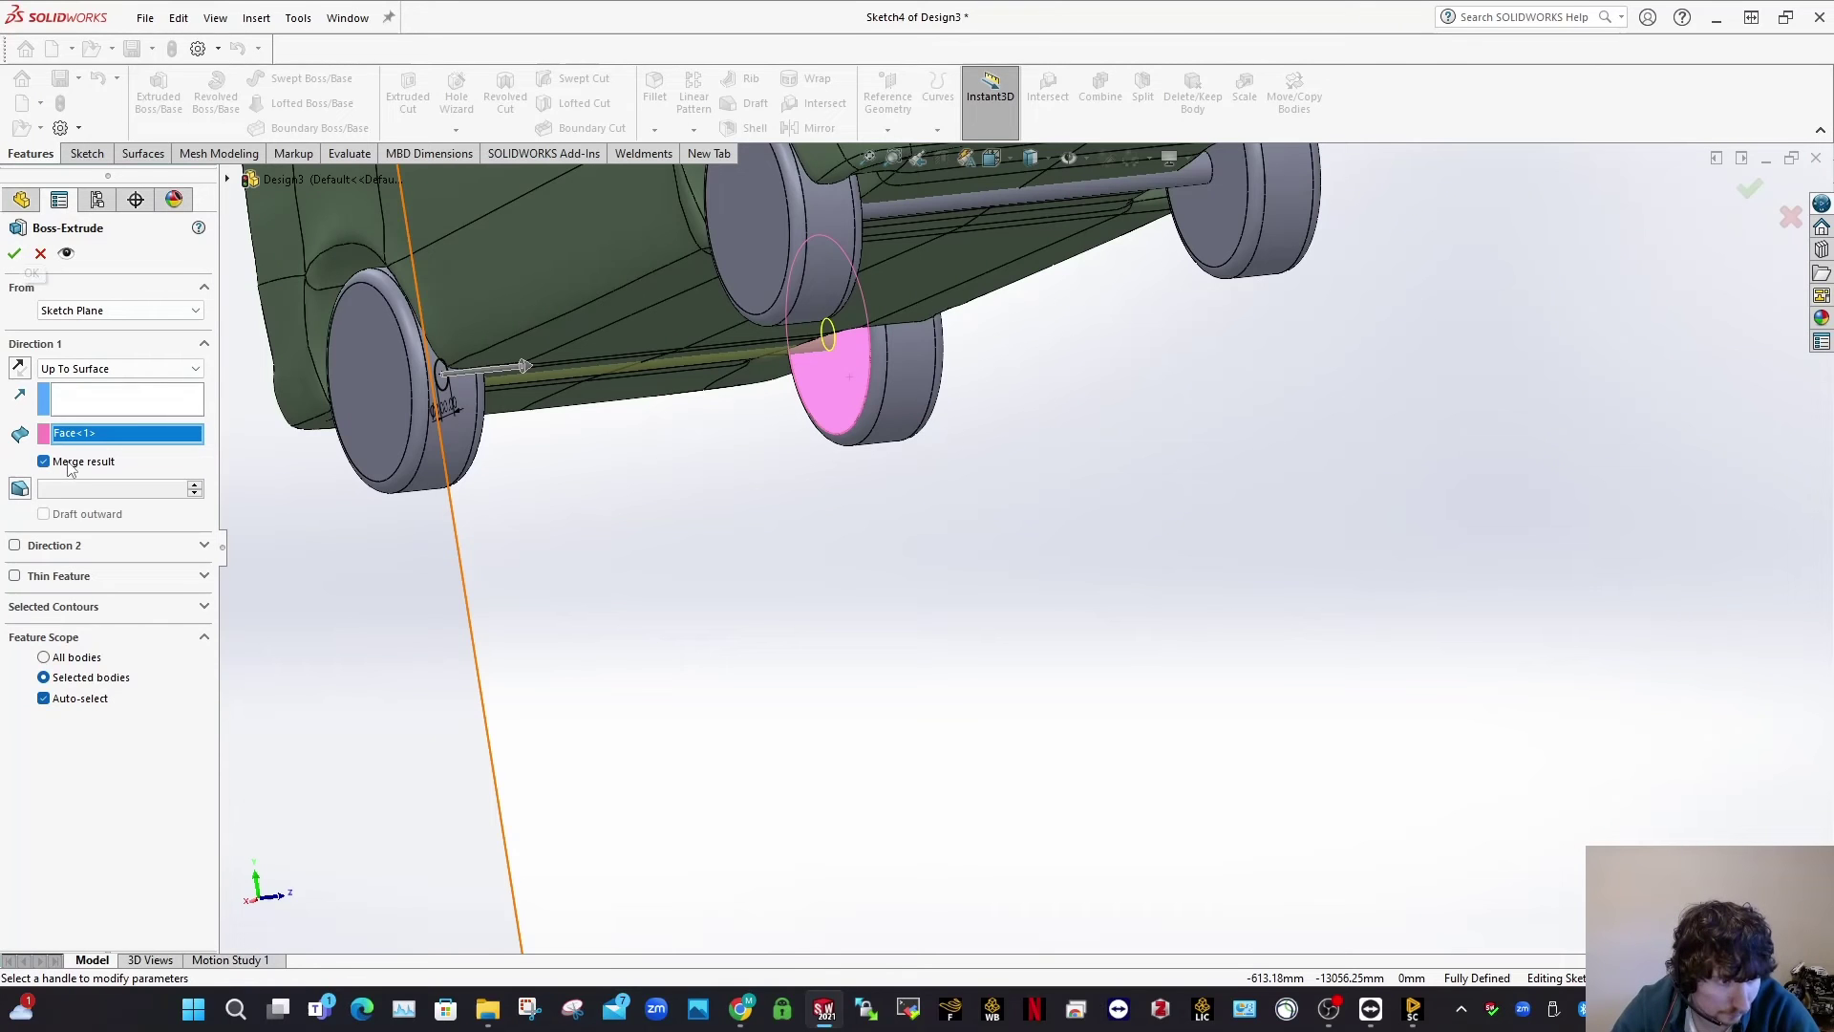
key(Return)
middle_drag(946, 515, 864, 368)
scroll(874, 272, down, 5)
scroll(828, 317, down, 2)
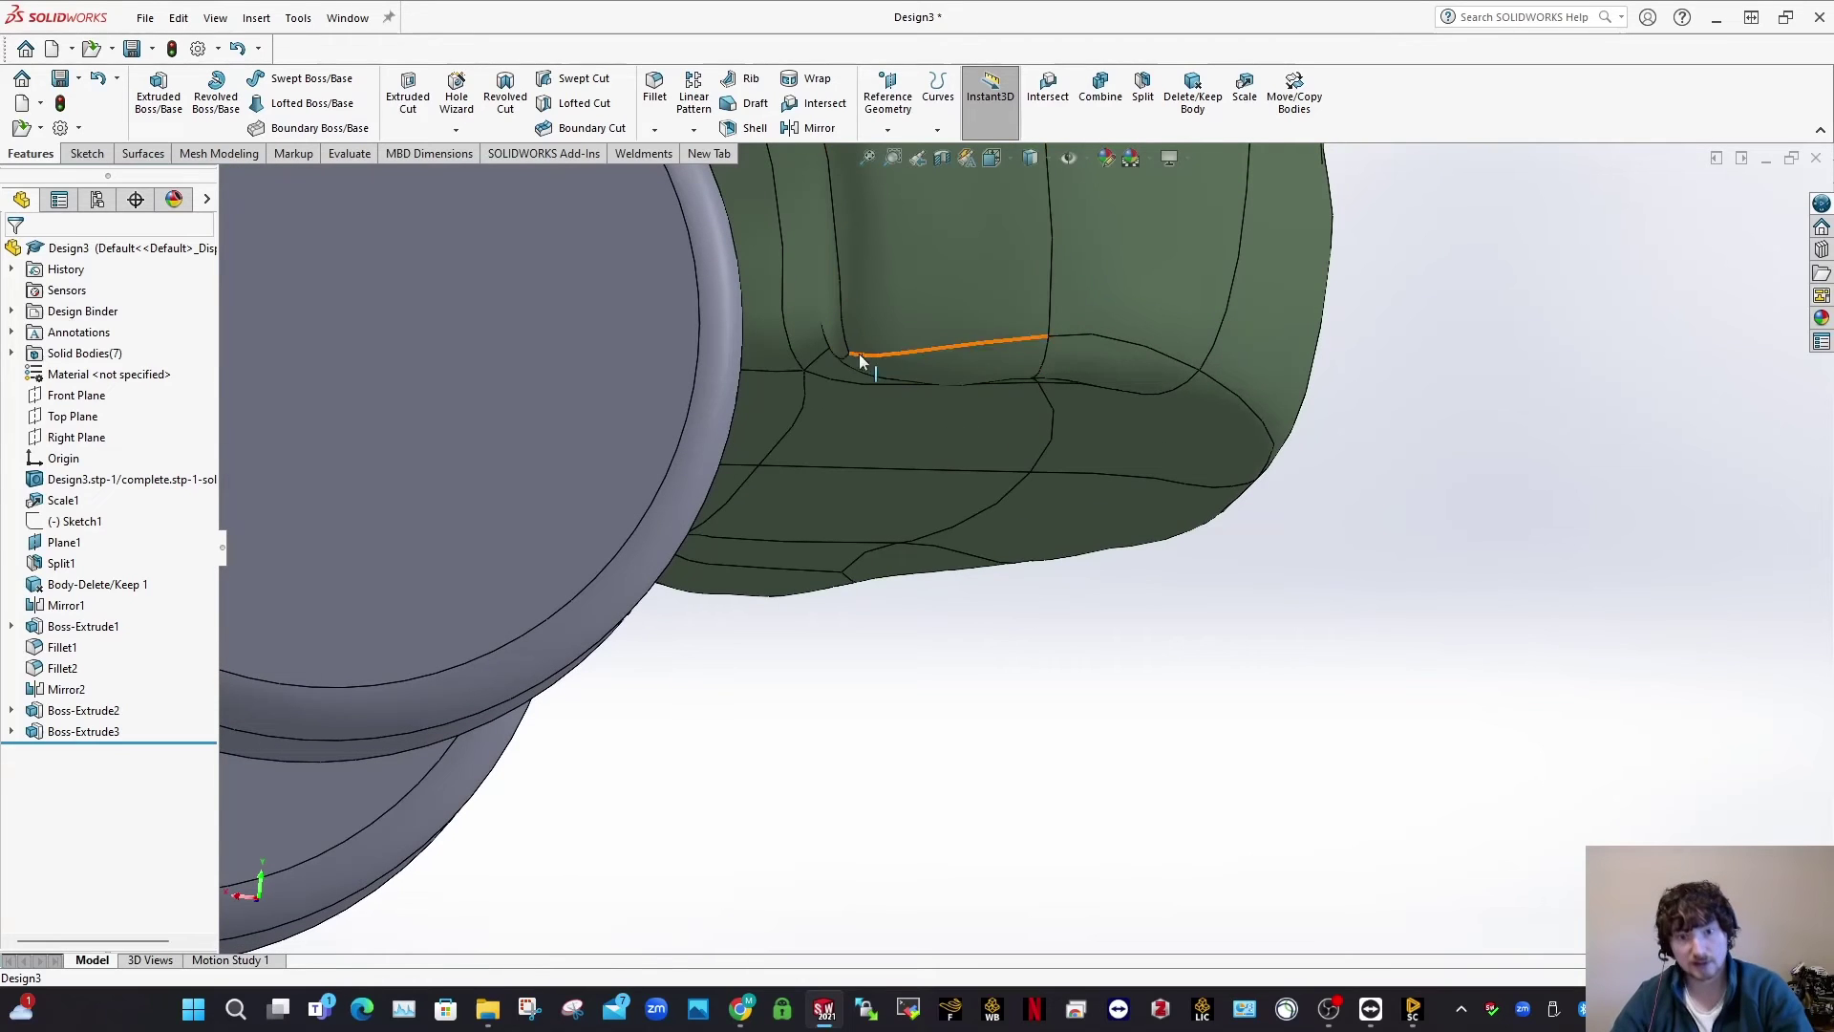
Step: Save the part and inspect the van's underside to check the front axle between the wheels
scroll(805, 577, up, 2)
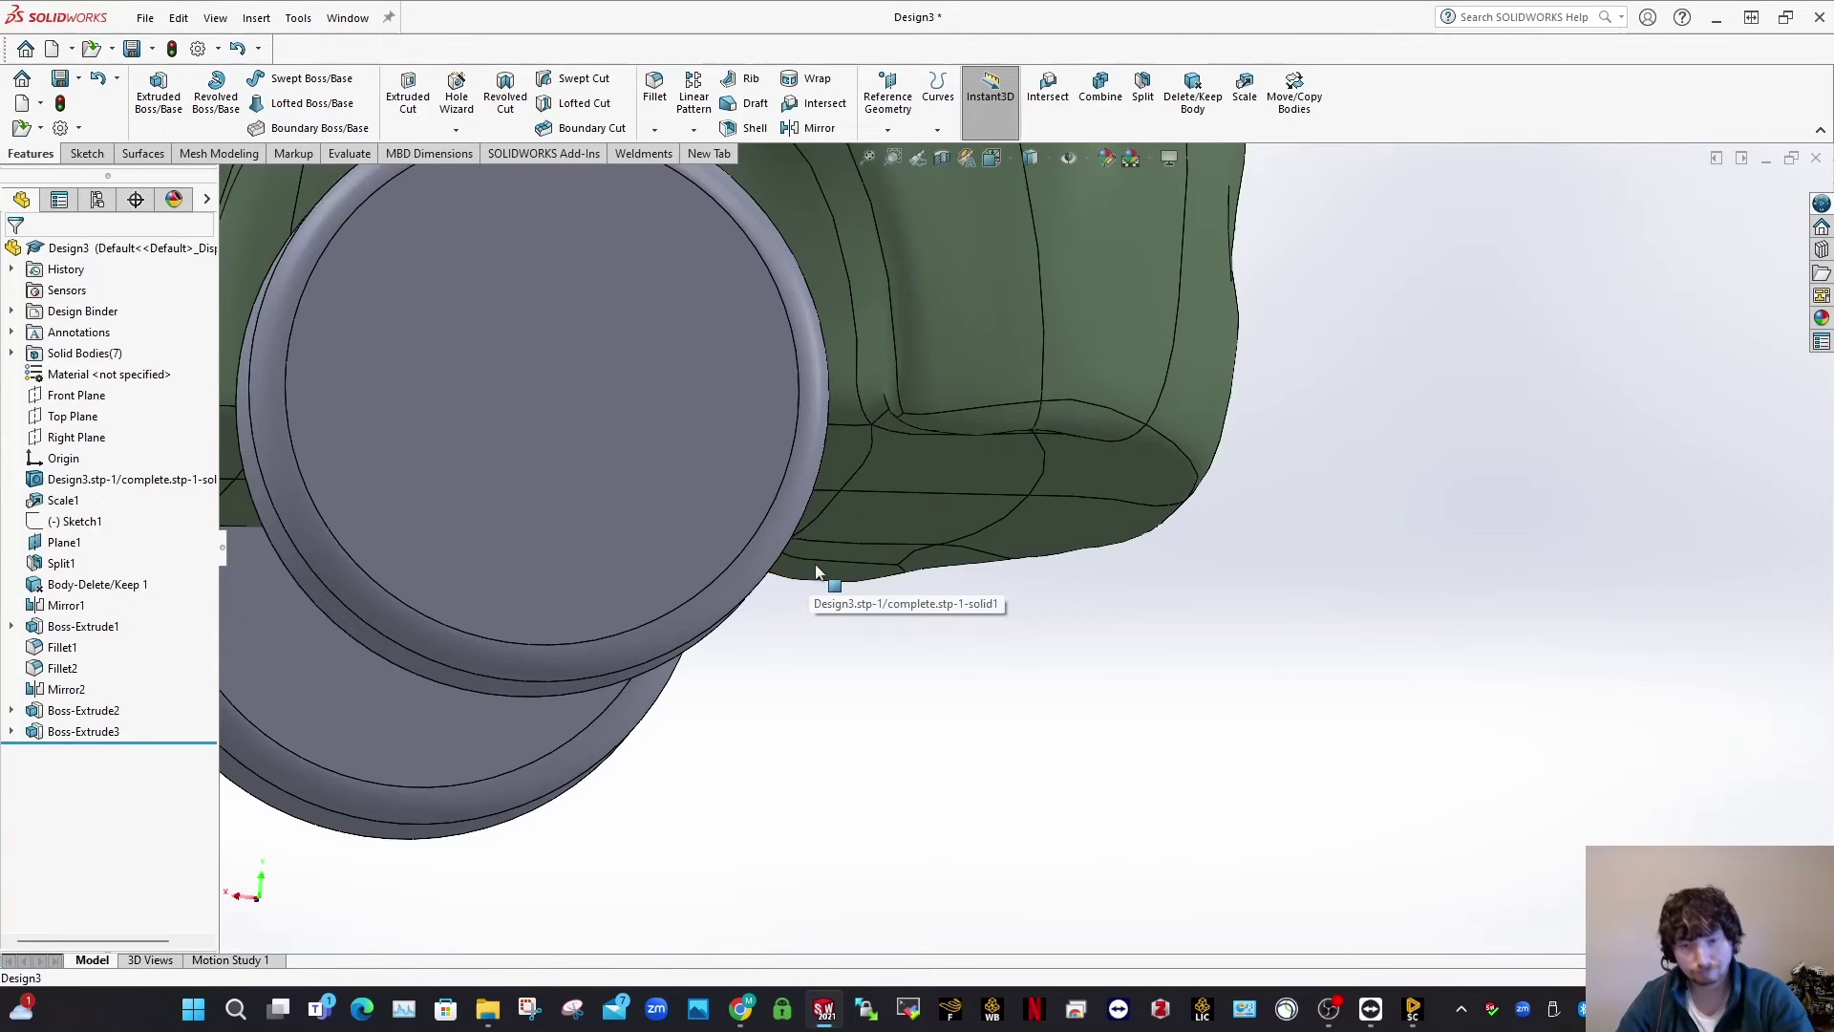
click(140, 50)
middle_drag(1114, 450, 1028, 507)
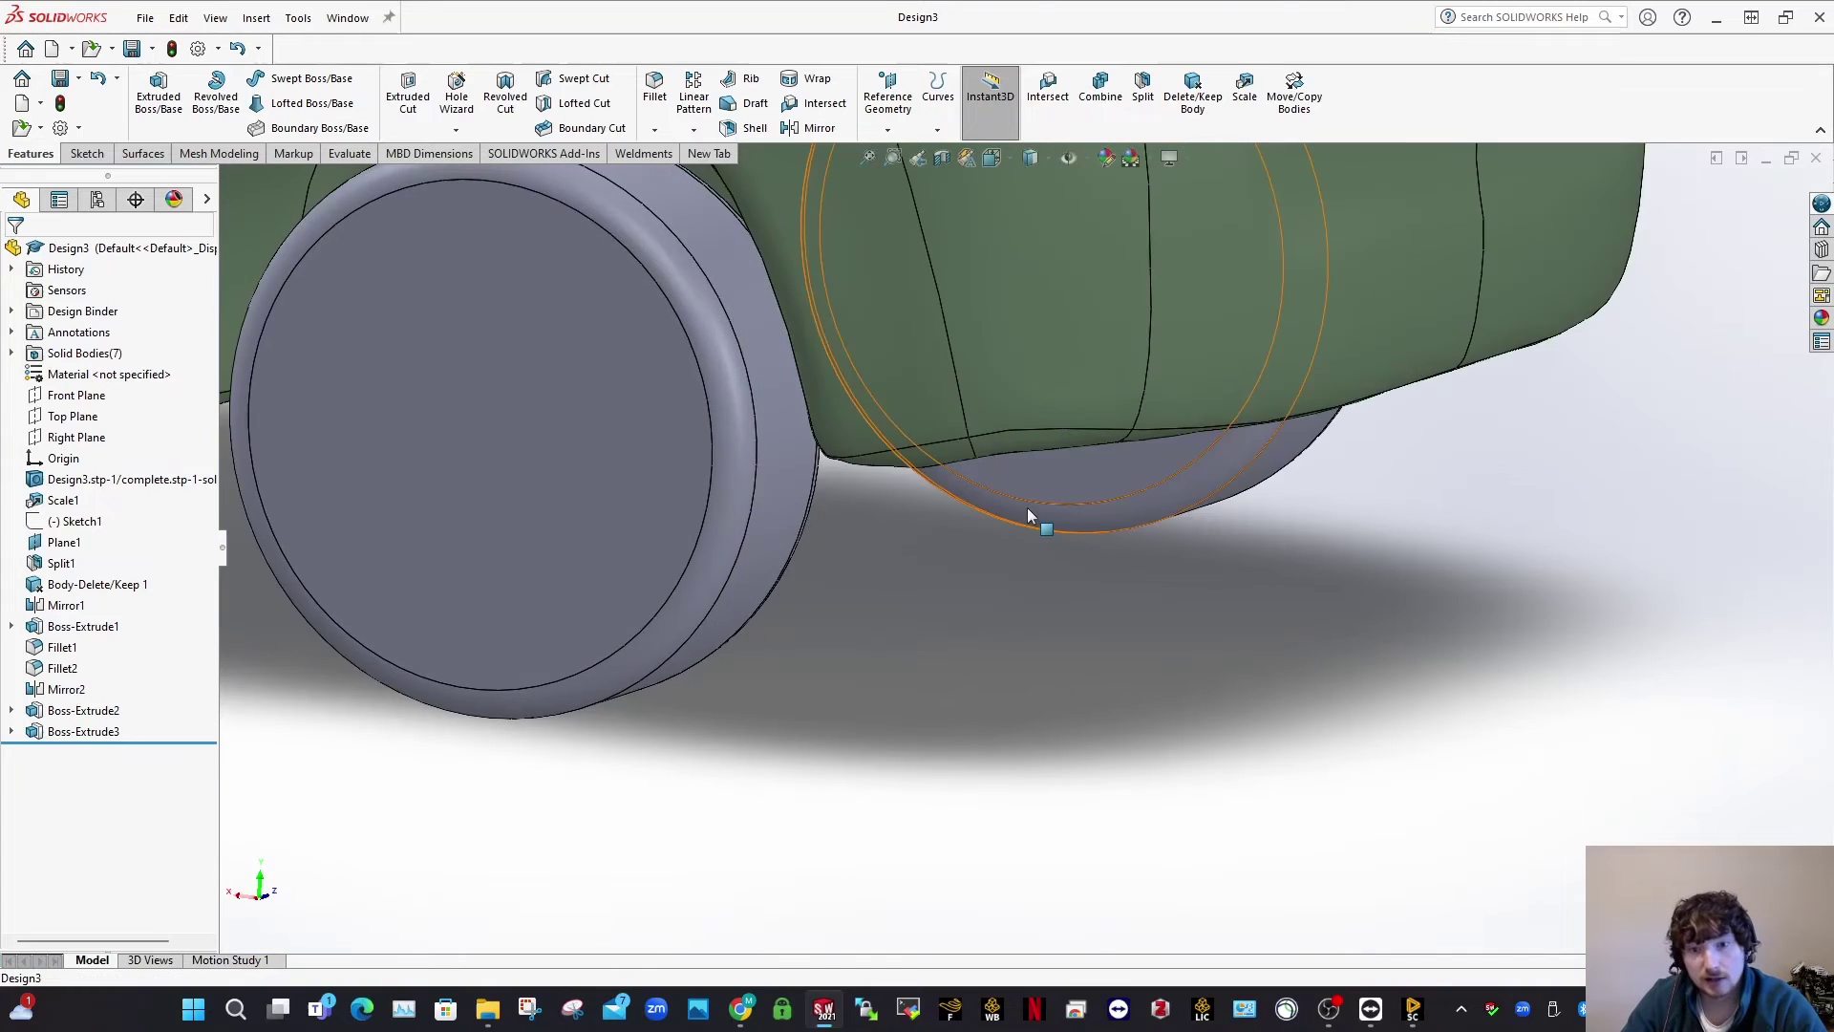
key(space)
key(f)
middle_drag(935, 752, 827, 614)
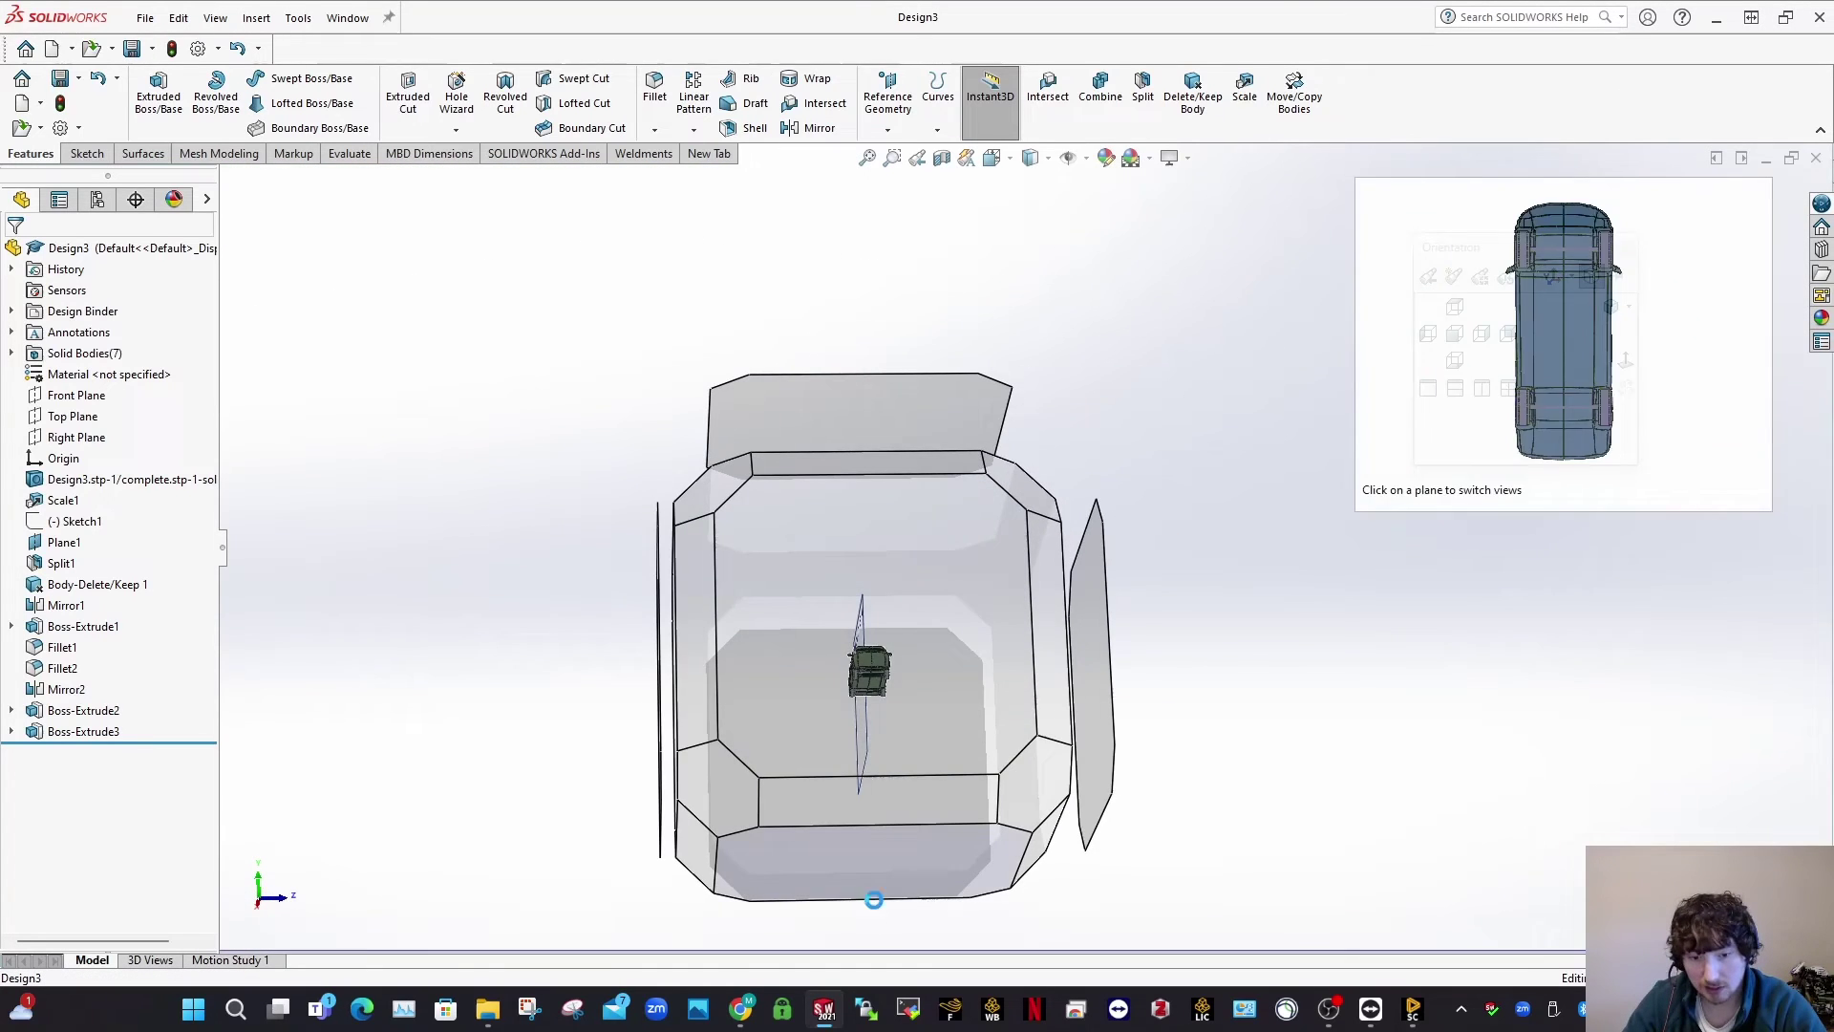
click(873, 895)
scroll(1026, 202, down, 9)
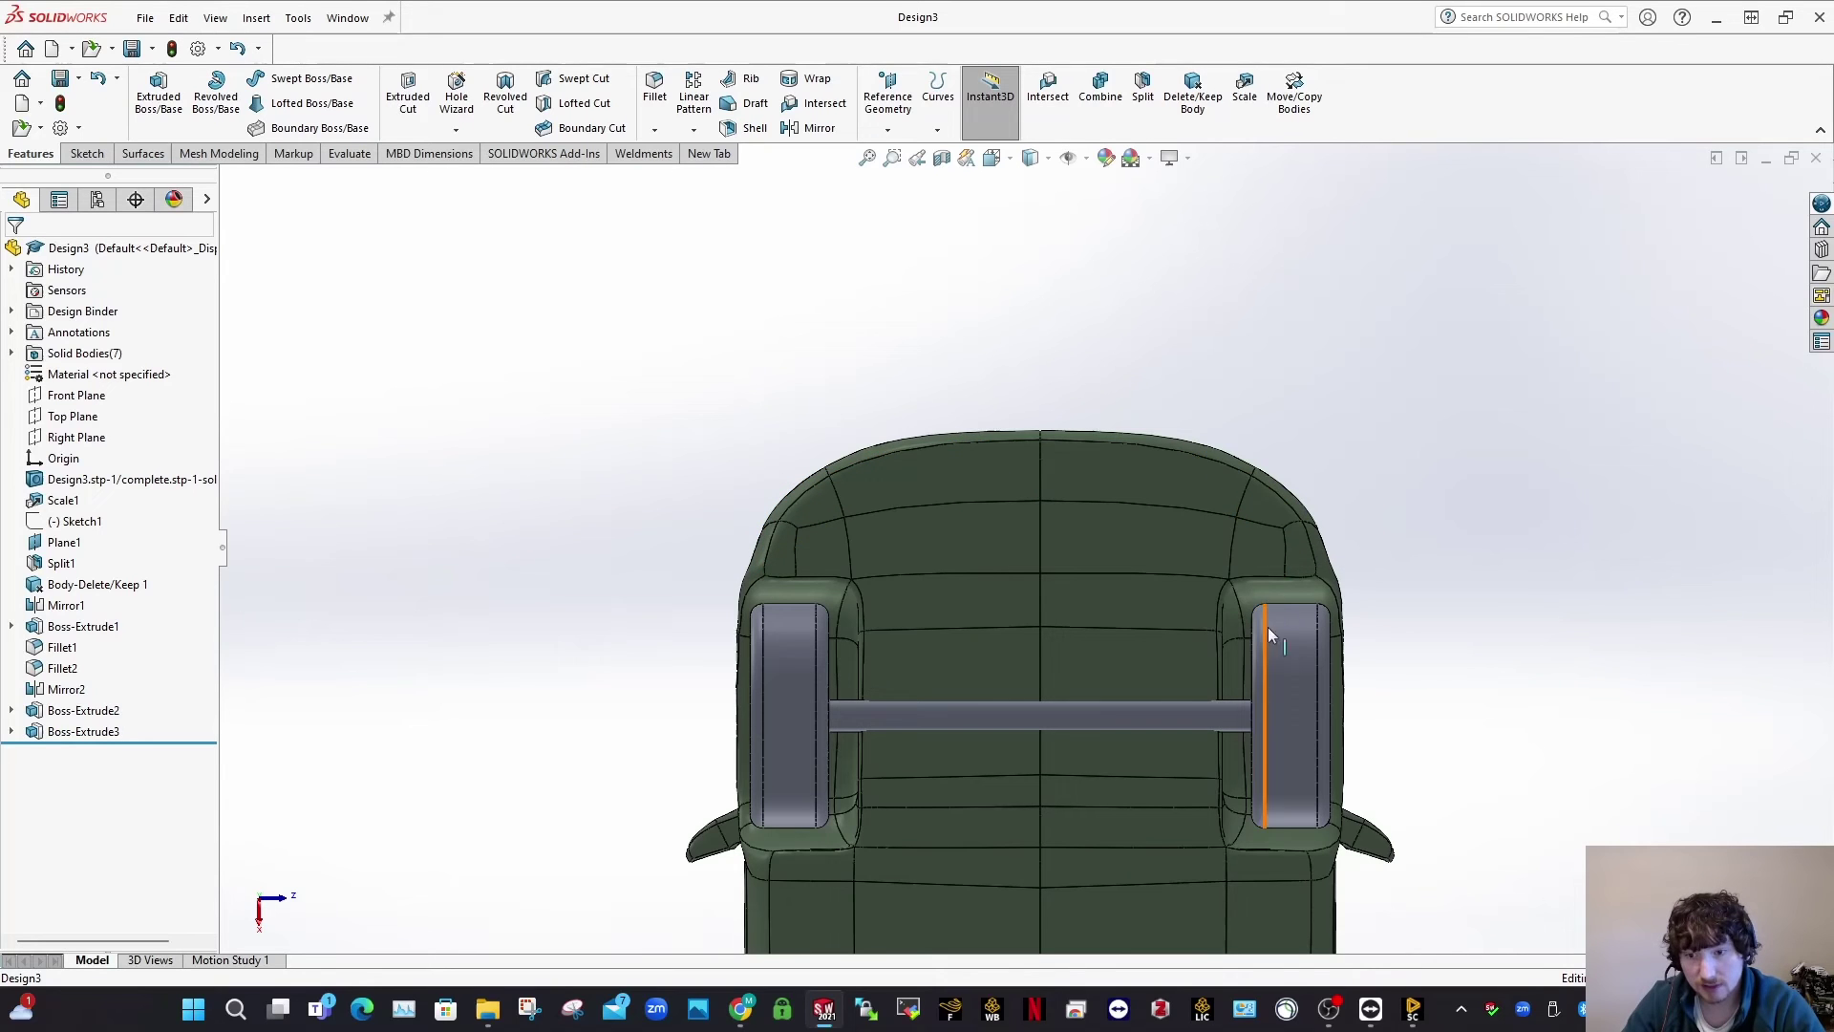
ctrl+middle_drag(1263, 578, 1110, 377)
scroll(1113, 669, up, 6)
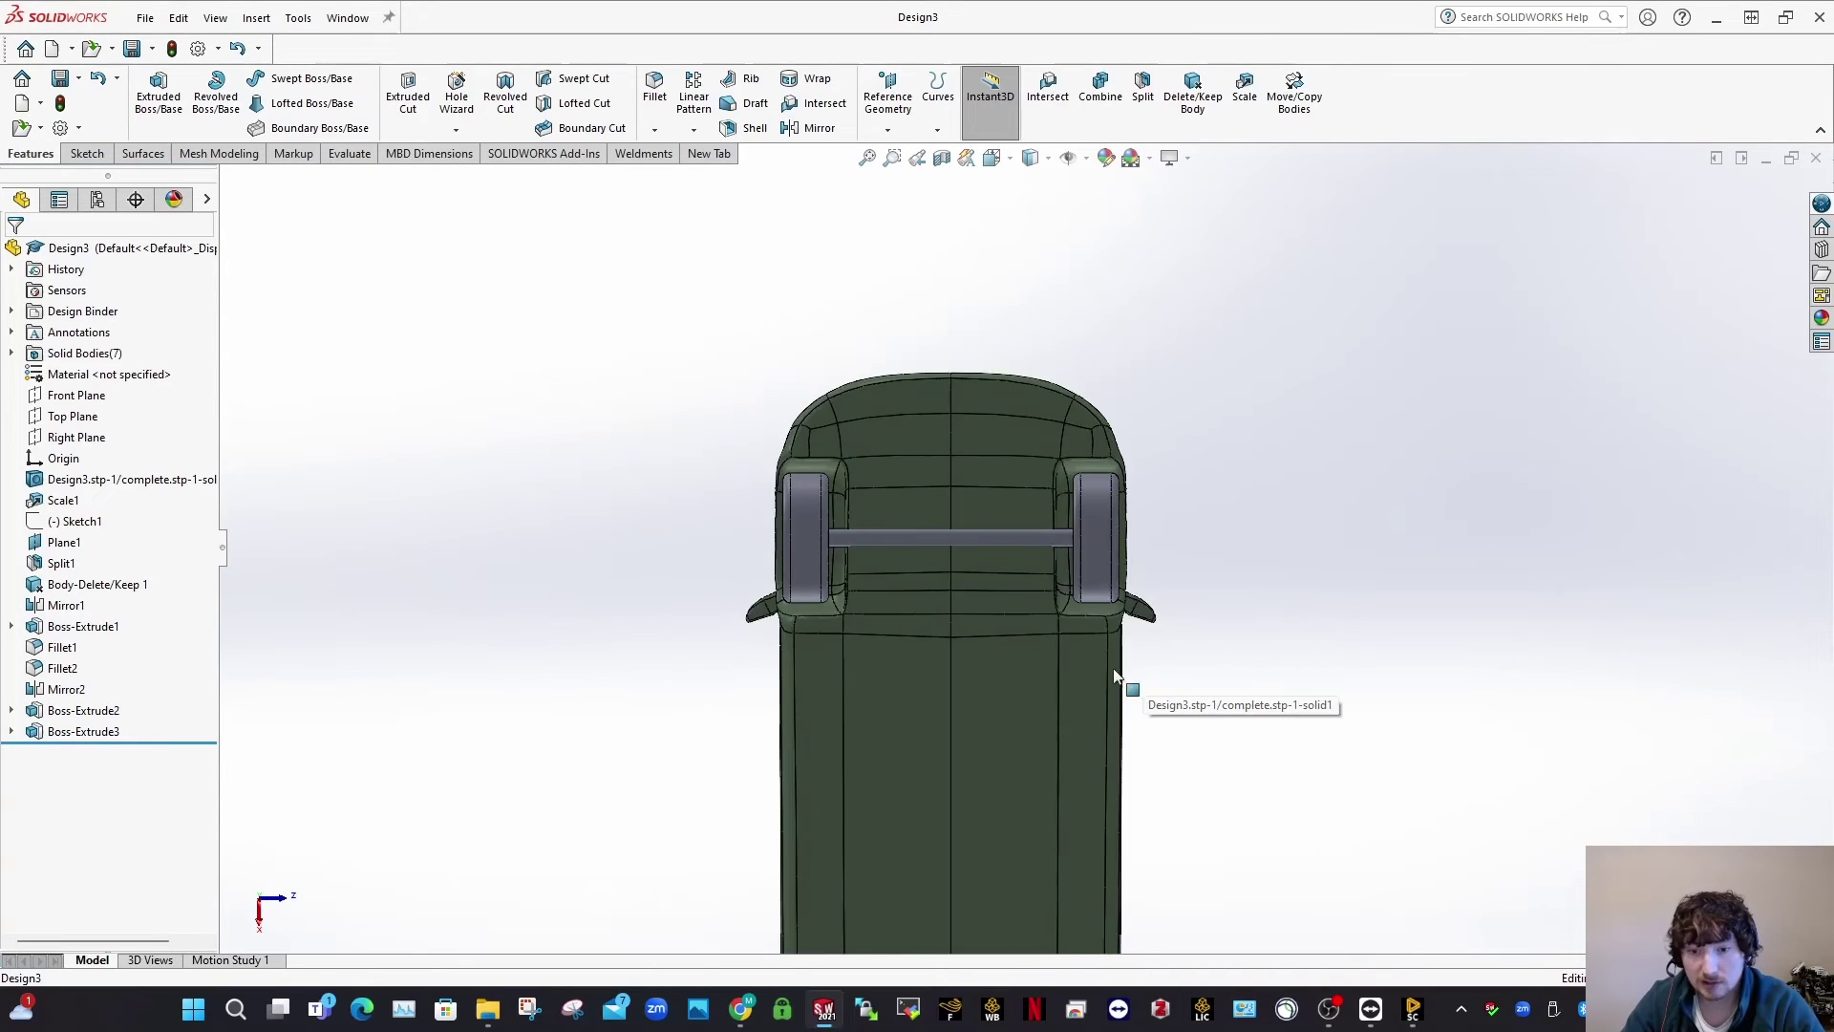
middle_drag(1114, 668, 909, 672)
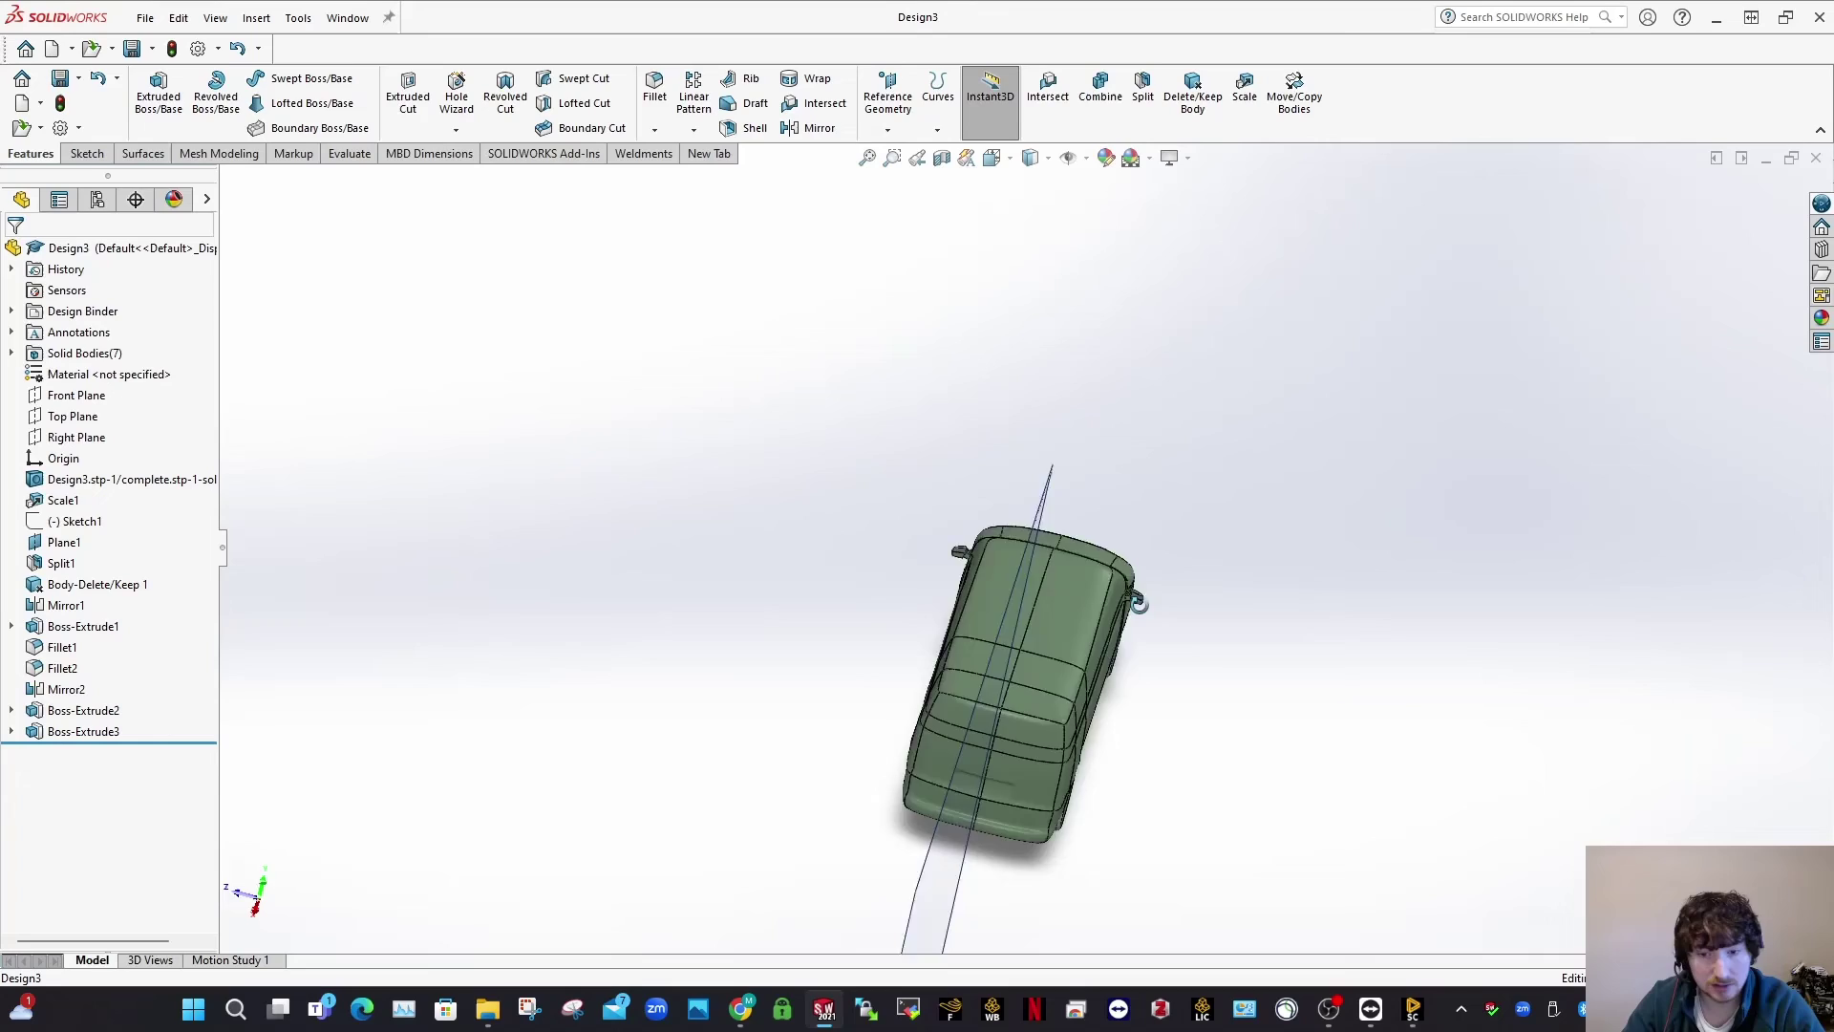
Step: Examine from the side how the wheels sit in the wheel arches, especially the gap above the front wheel
middle_drag(1139, 604, 917, 437)
scroll(881, 546, down, 5)
middle_drag(895, 529, 1176, 450)
scroll(848, 487, up, 3)
scroll(516, 525, down, 4)
middle_drag(535, 495, 523, 535)
scroll(566, 457, up, 3)
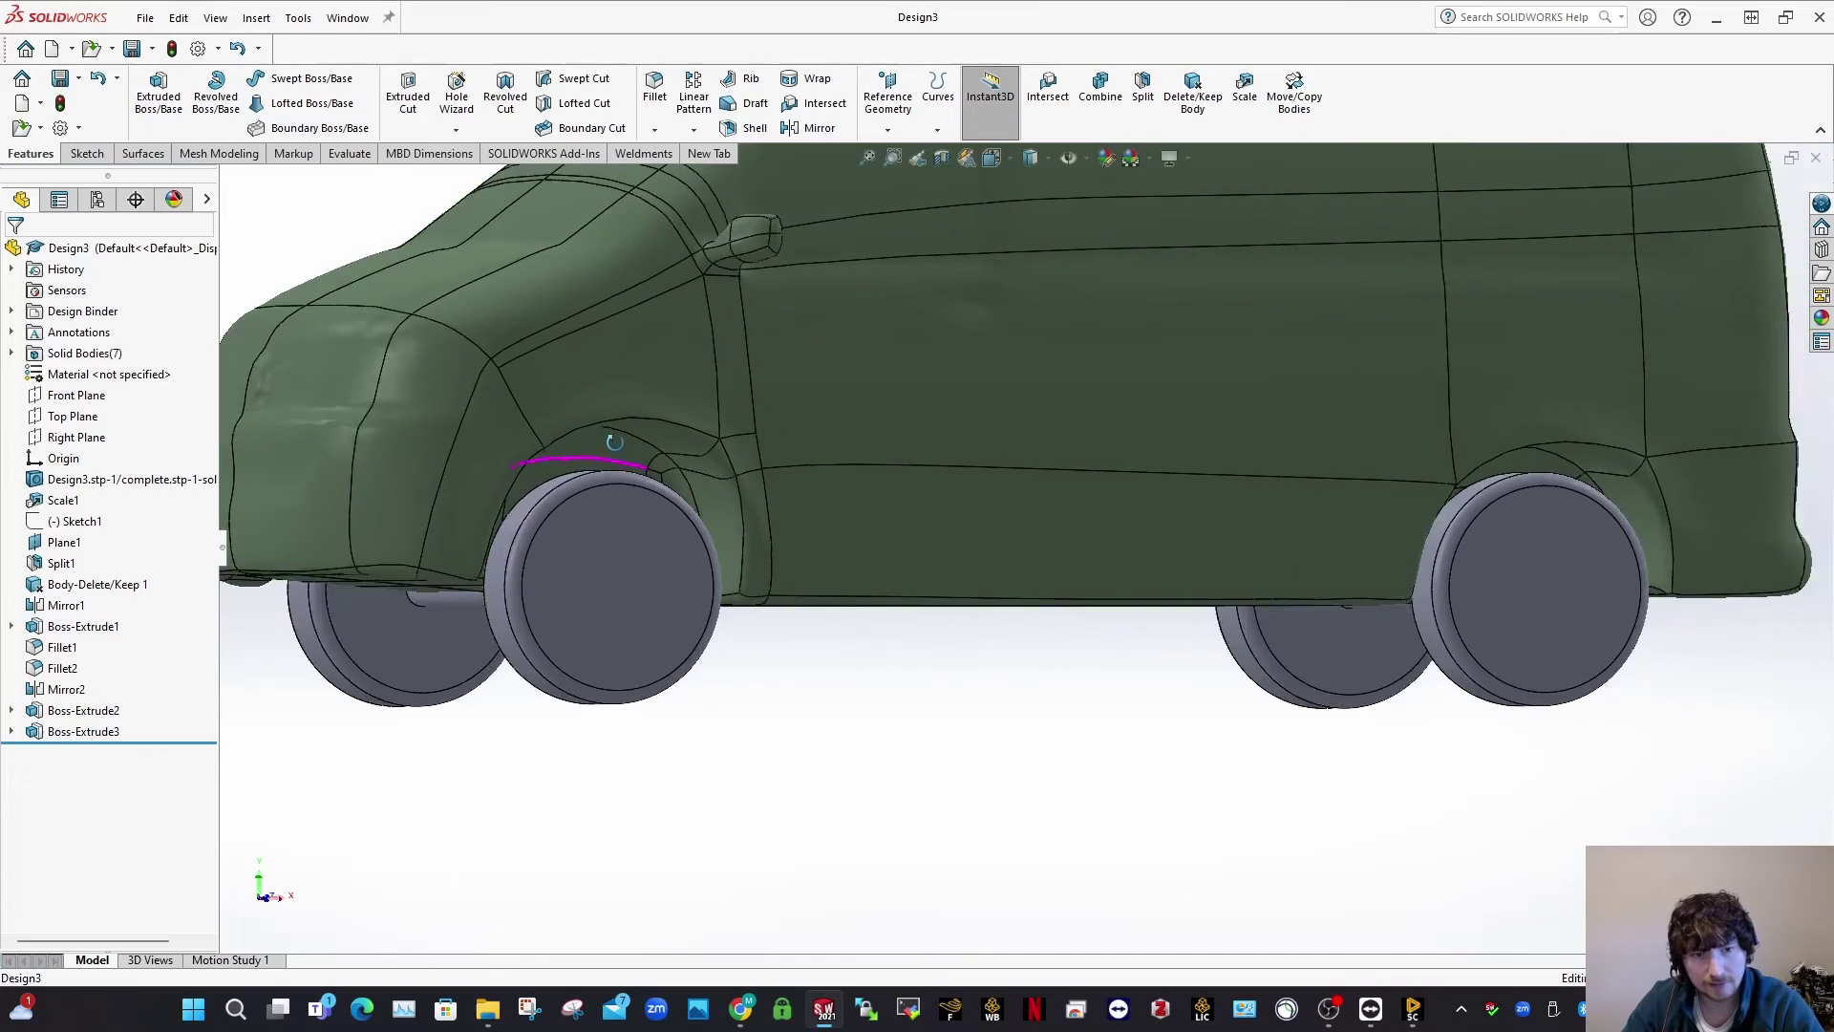
middle_drag(566, 456, 587, 462)
scroll(553, 471, down, 3)
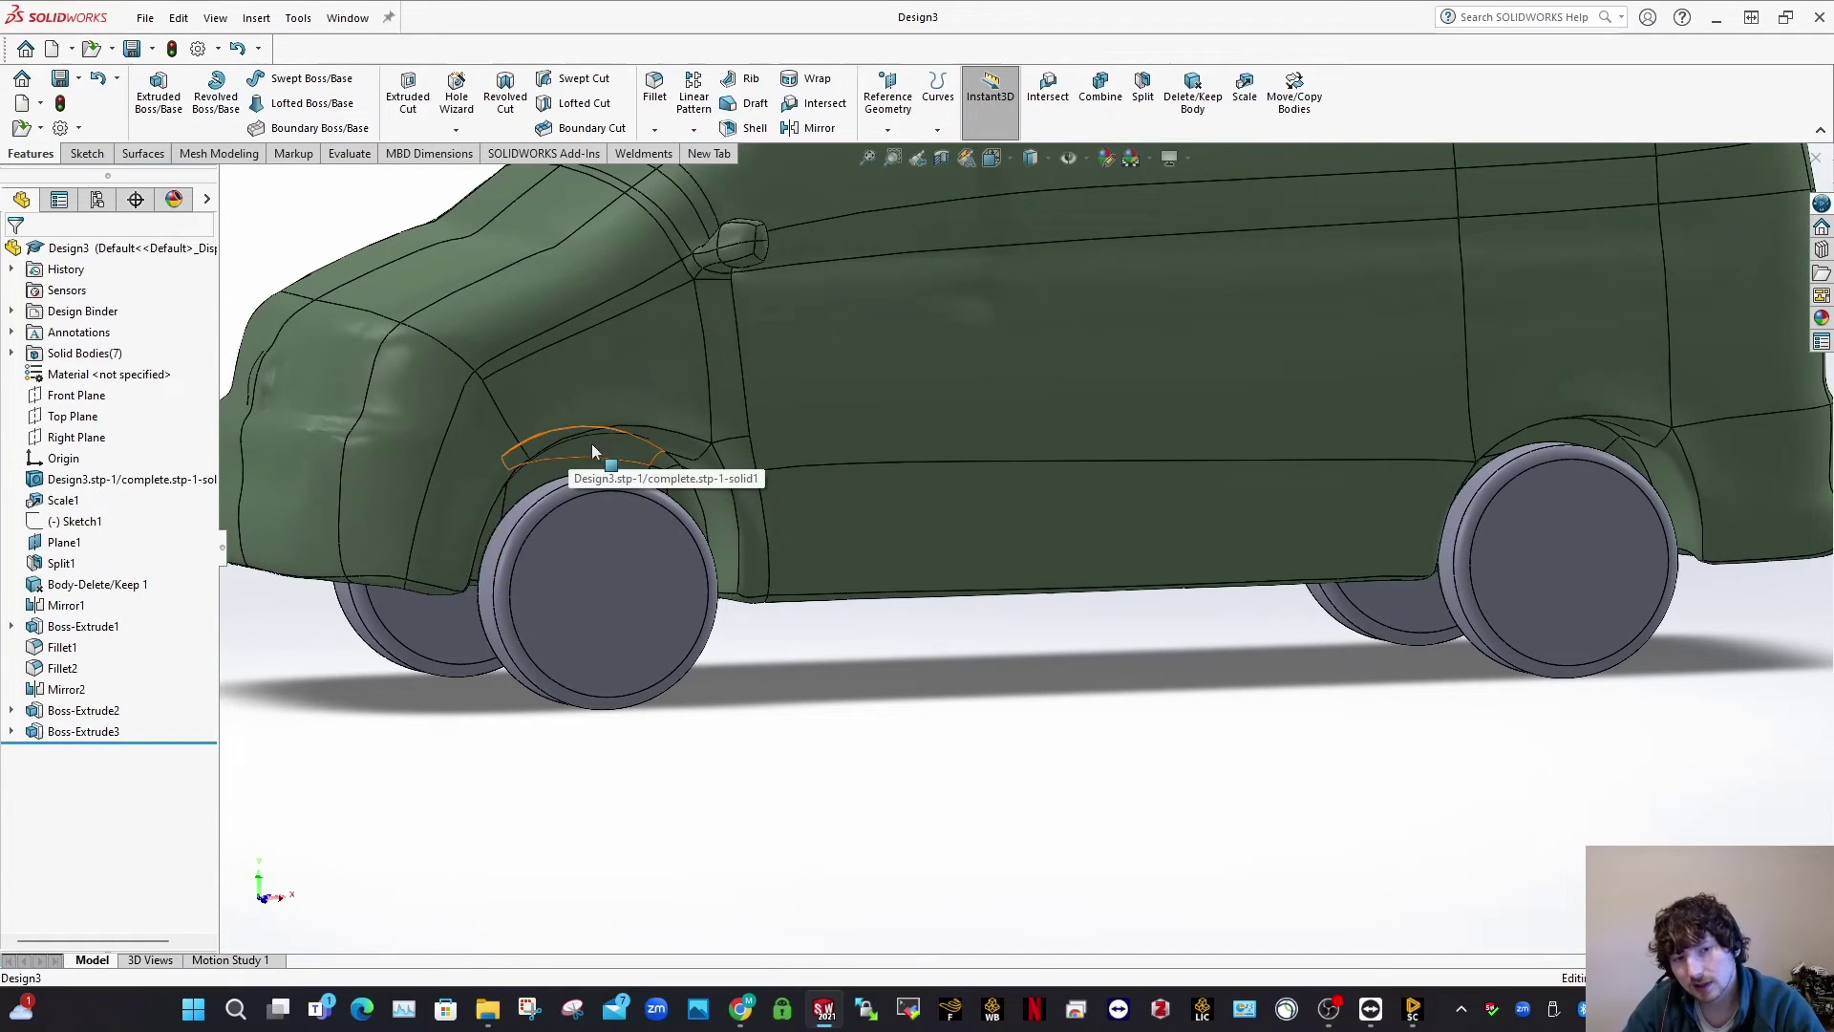
scroll(581, 456, down, 4)
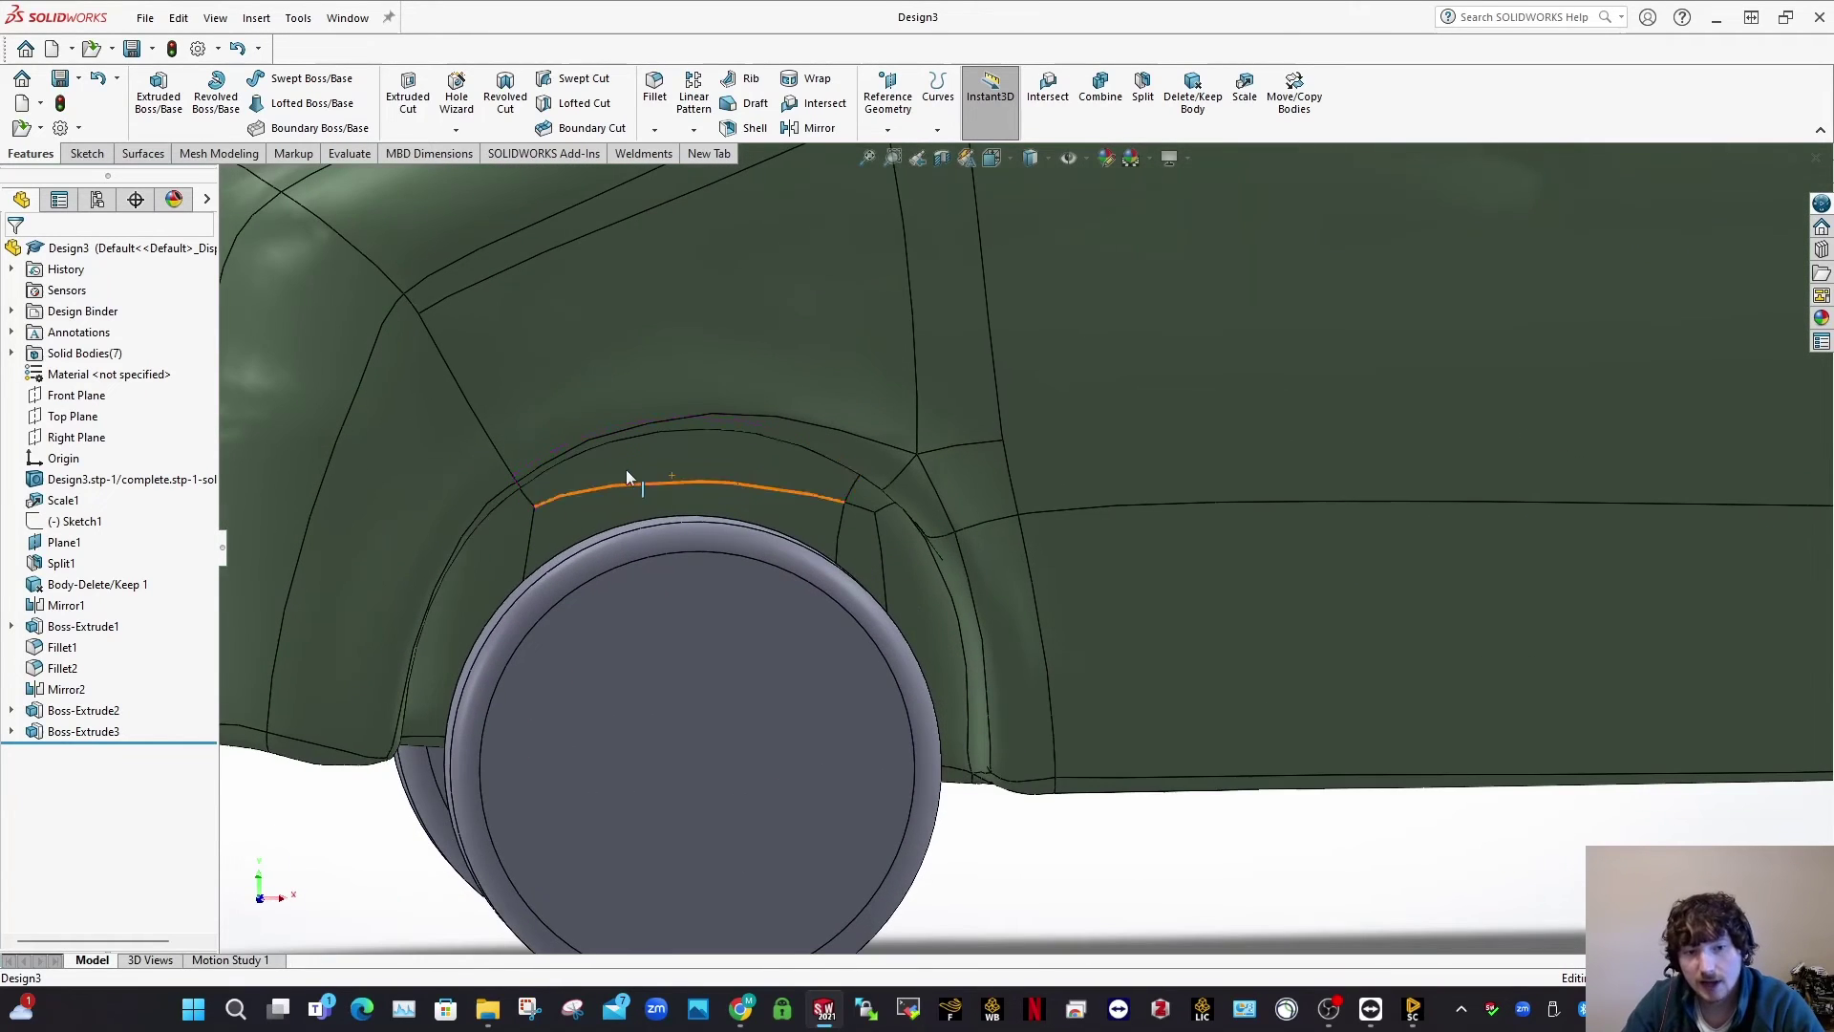
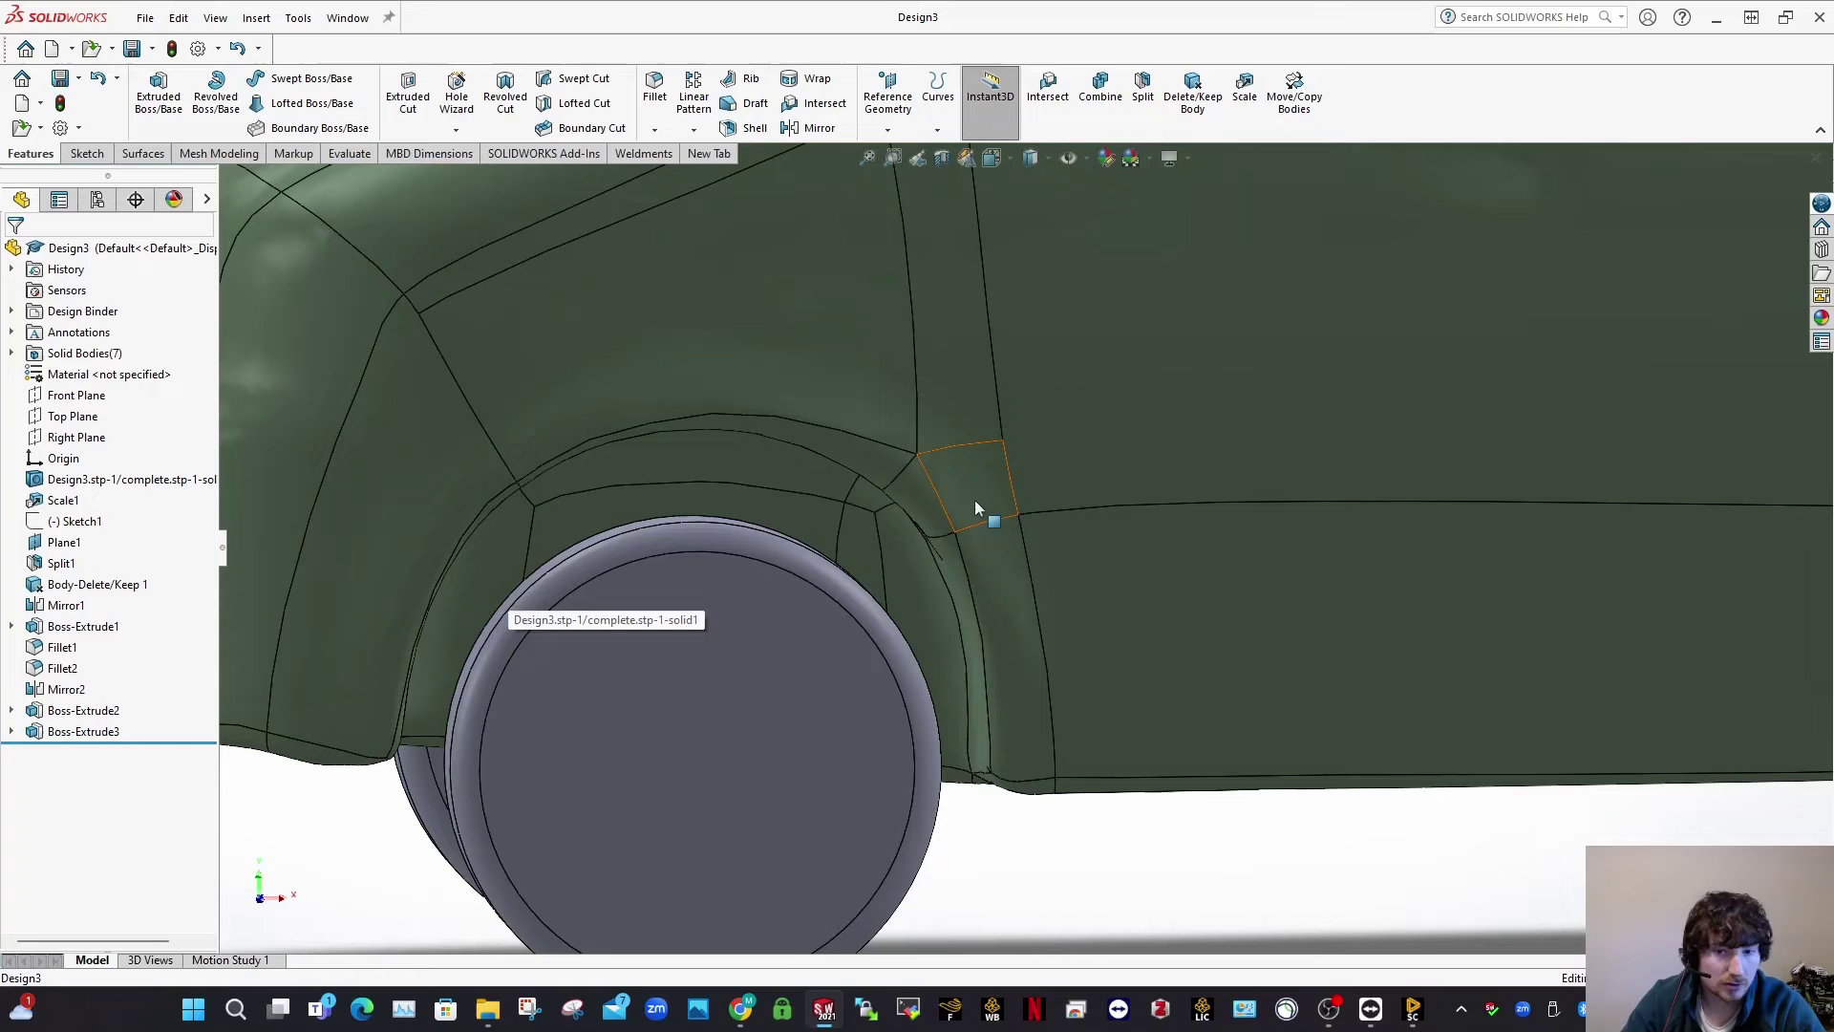
mouse_move(704, 565)
middle_down()
mouse_move(656, 643)
mouse_move(694, 569)
middle_up()
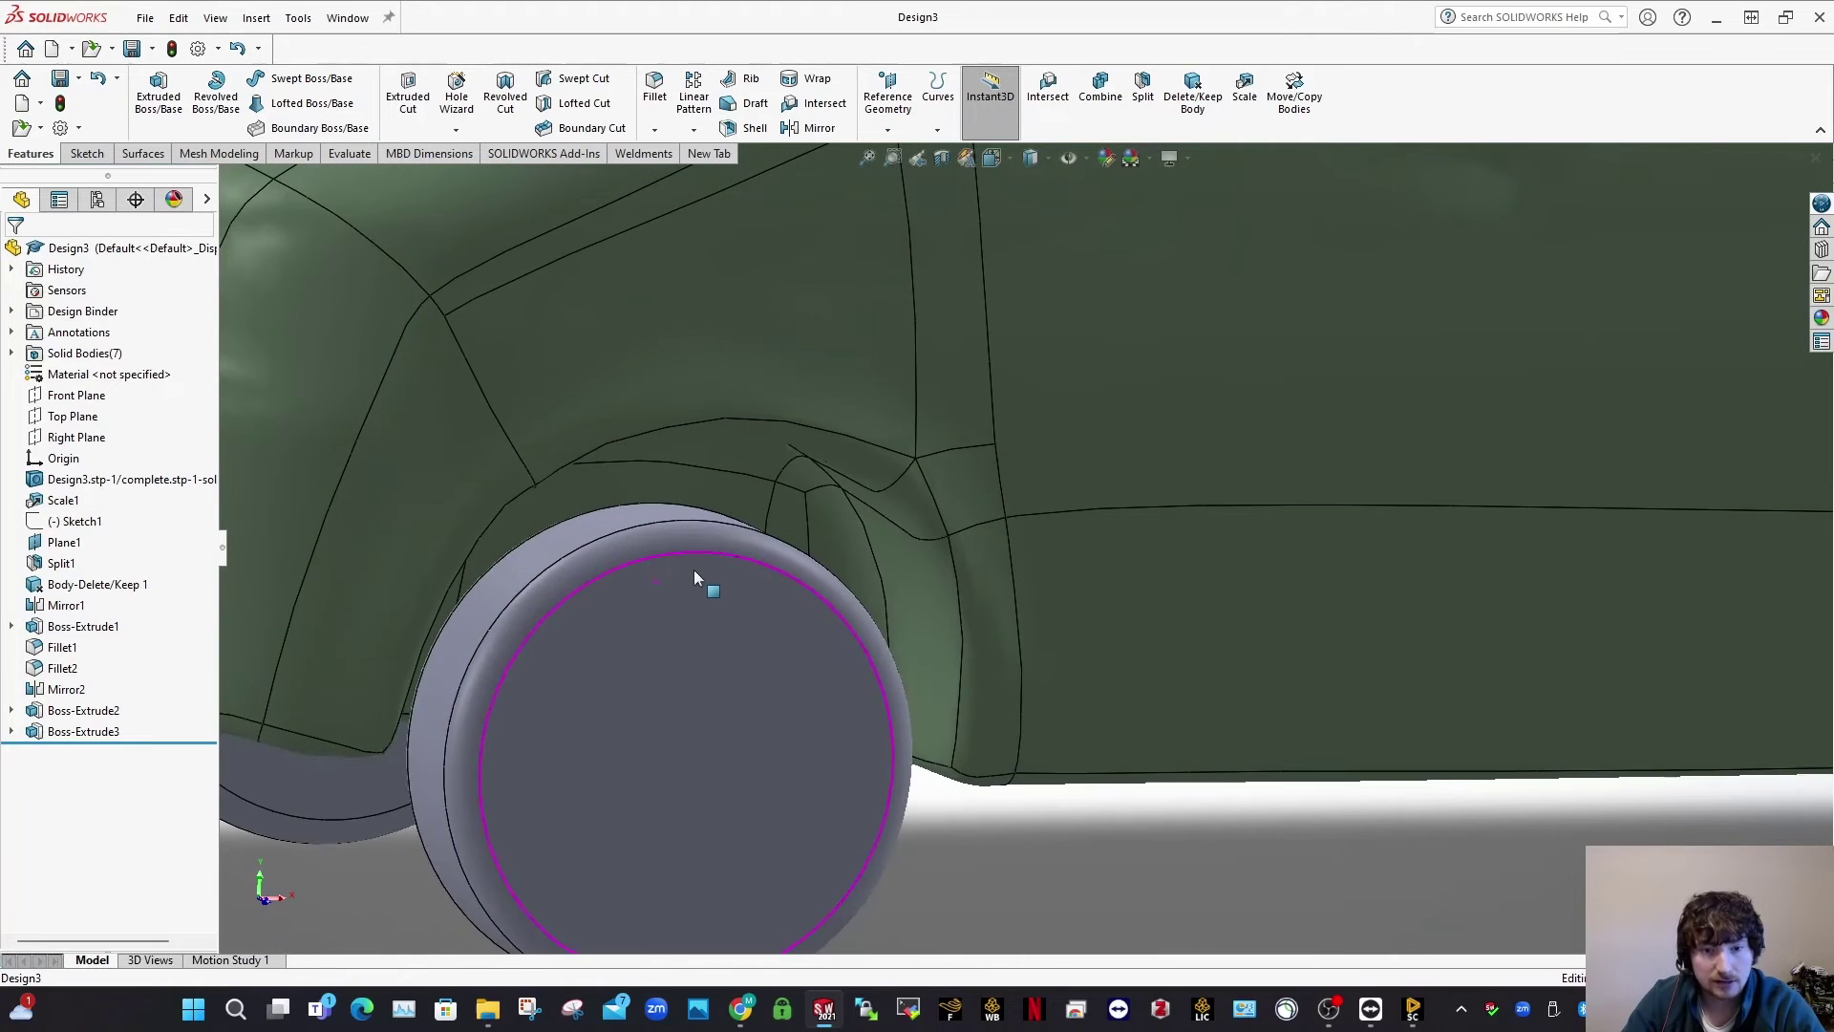
scroll(685, 559, up, 4)
Step: Set the front wheel circle's diameter to 720 mm
key(space)
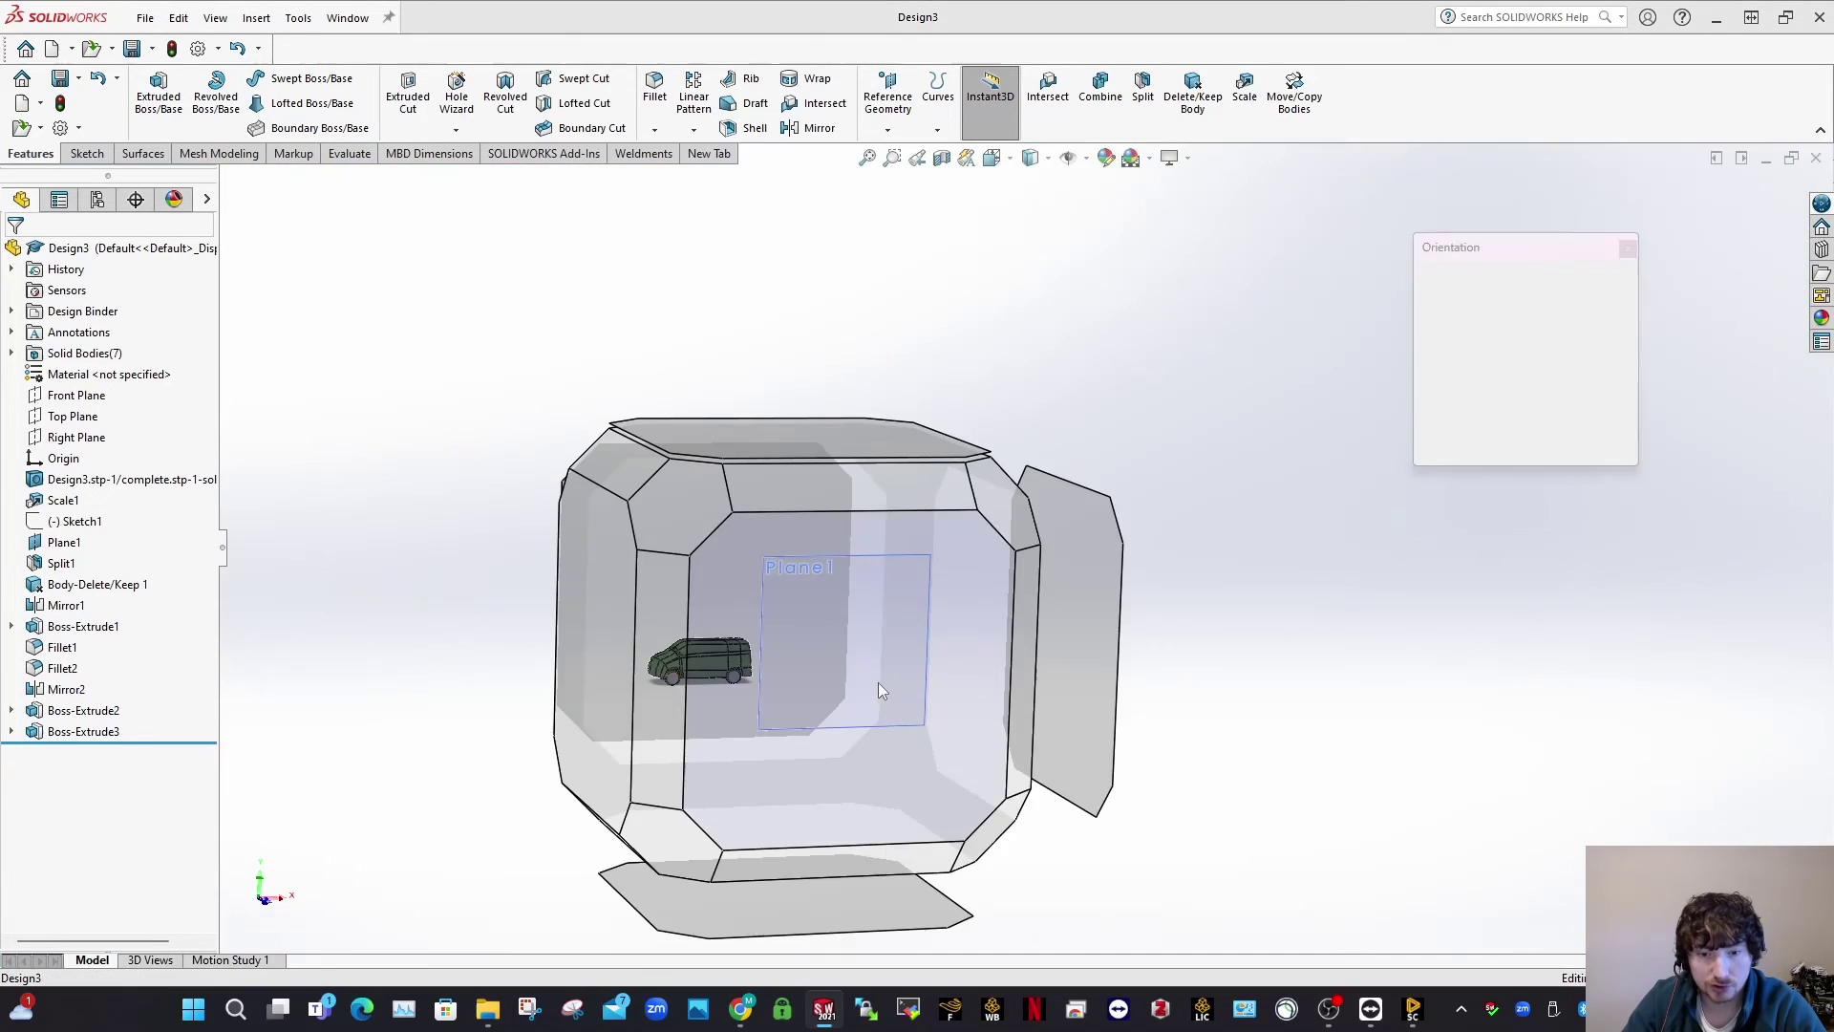
click(879, 682)
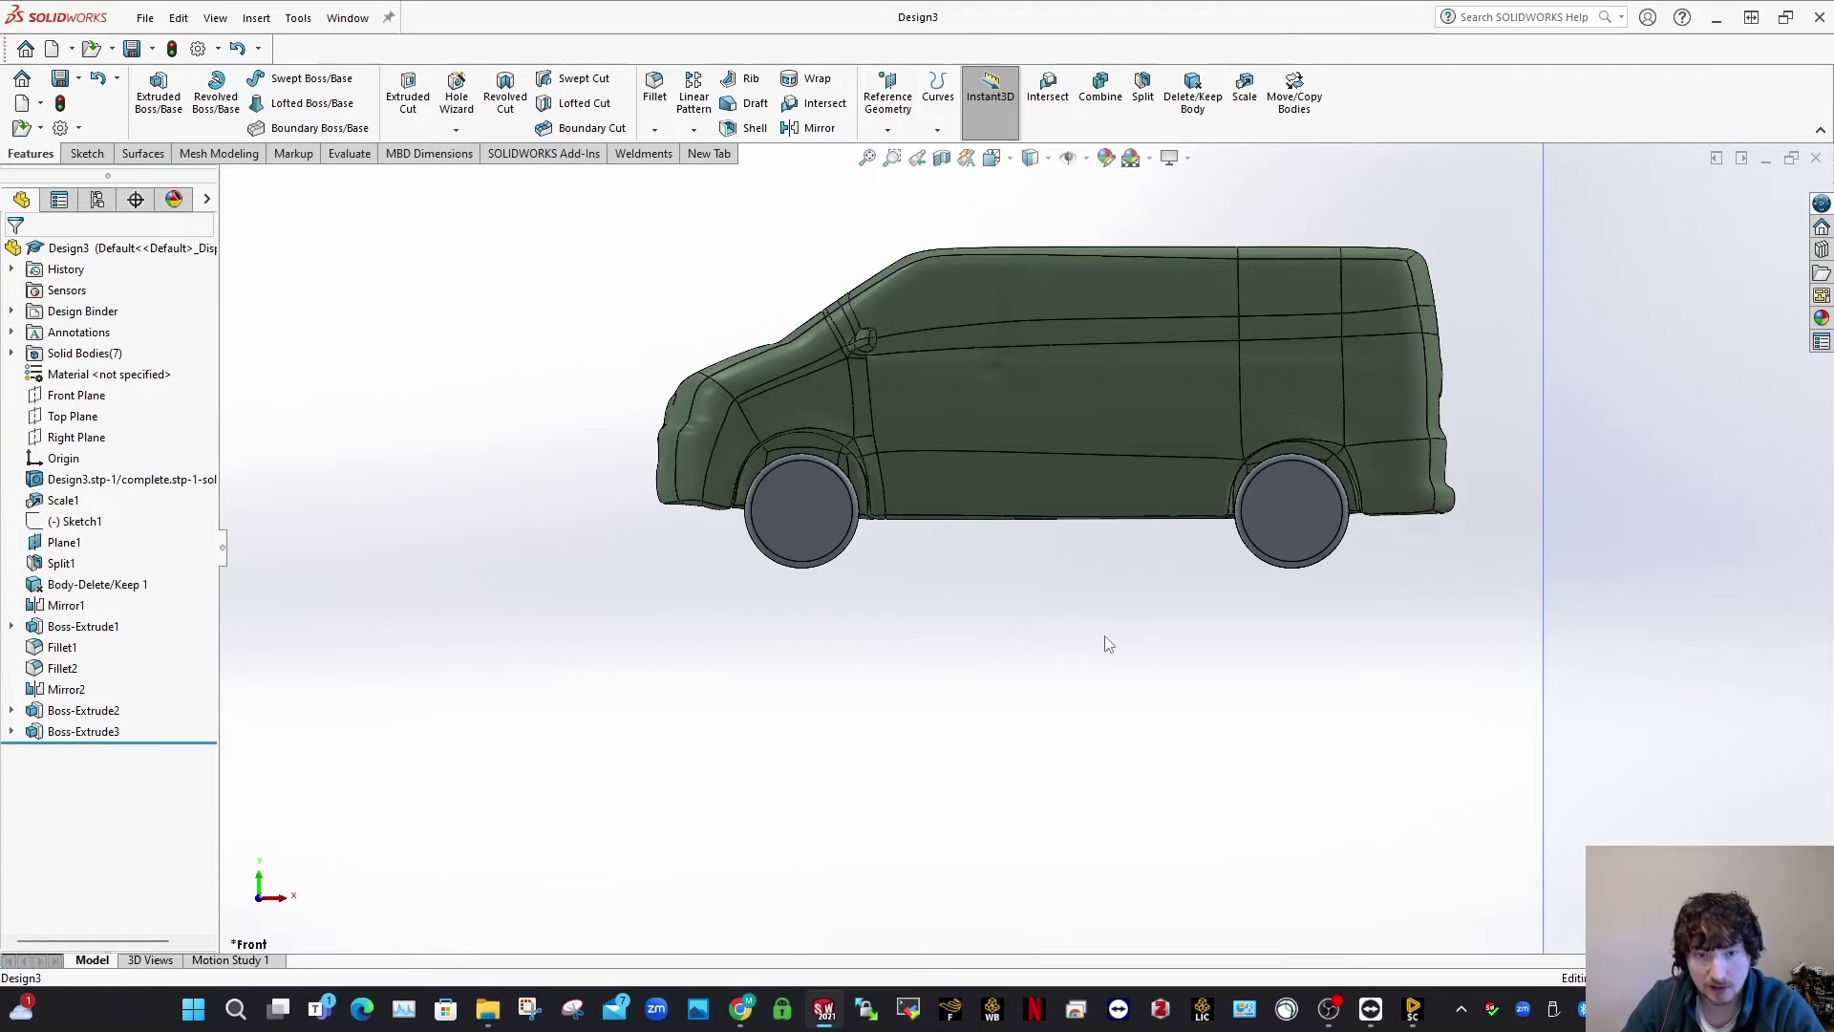
scroll(844, 649, down, 1)
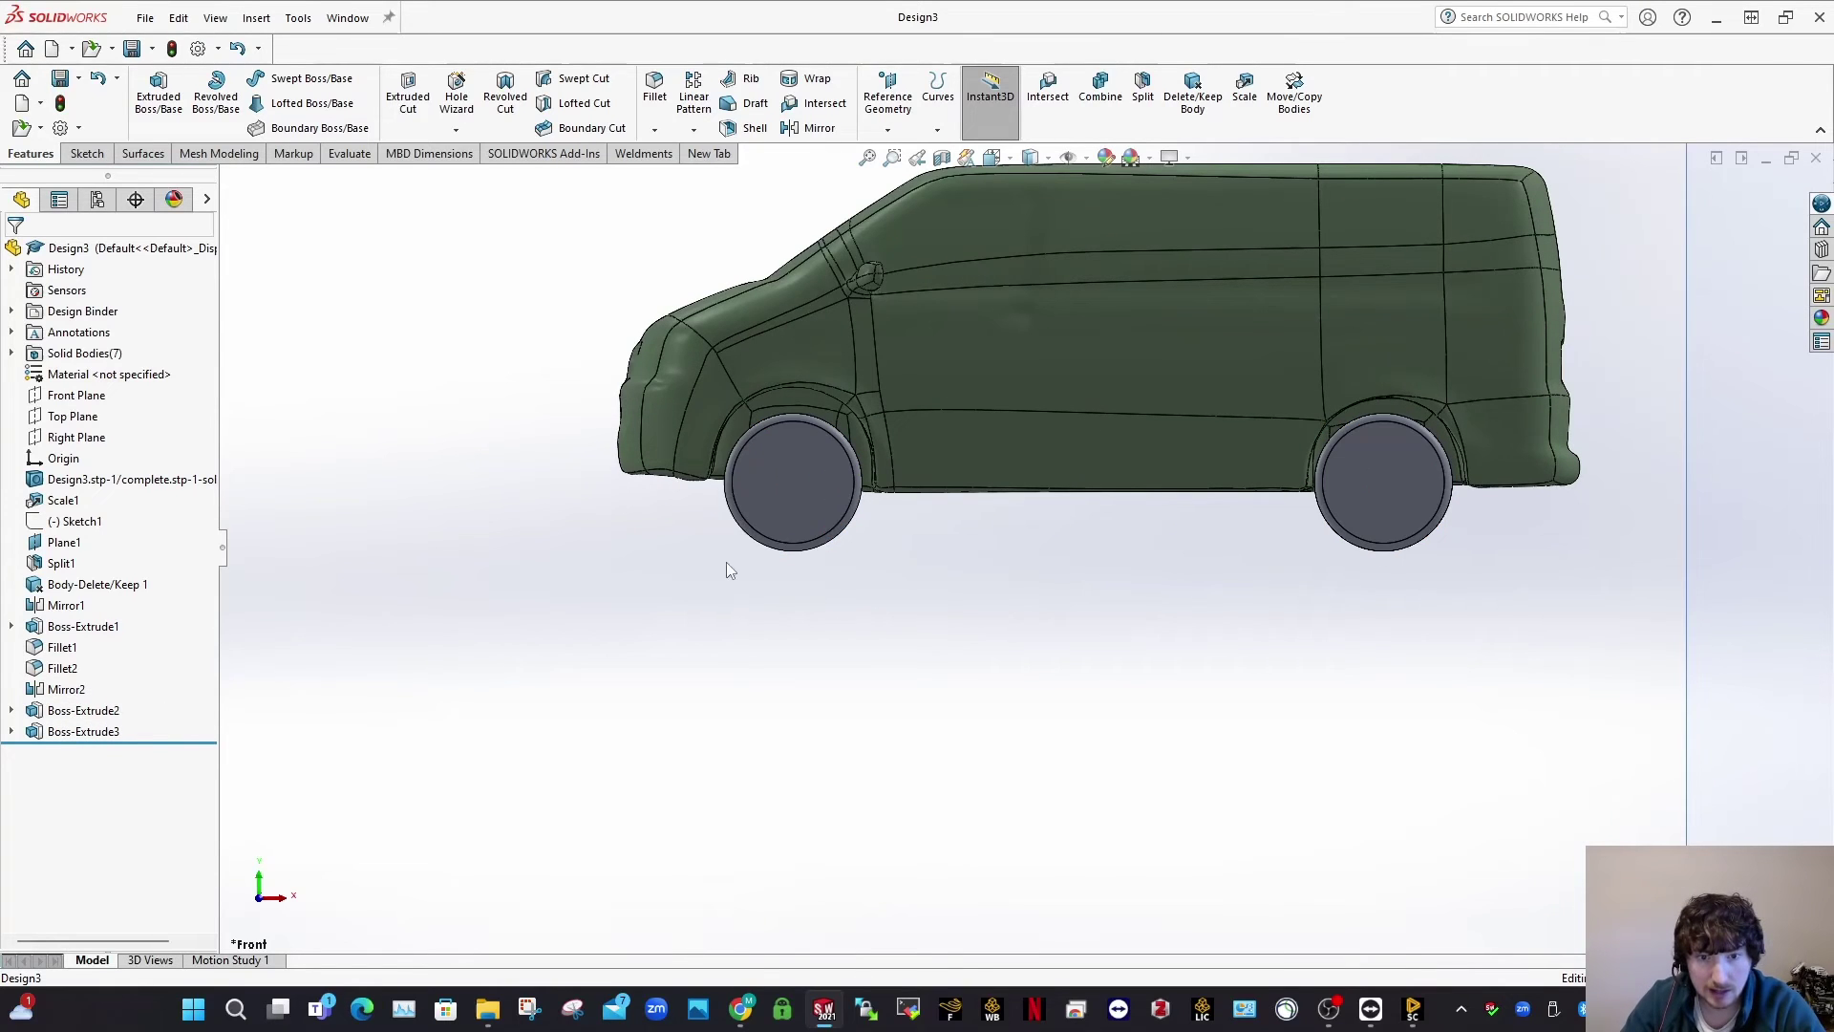
click(833, 472)
click(823, 562)
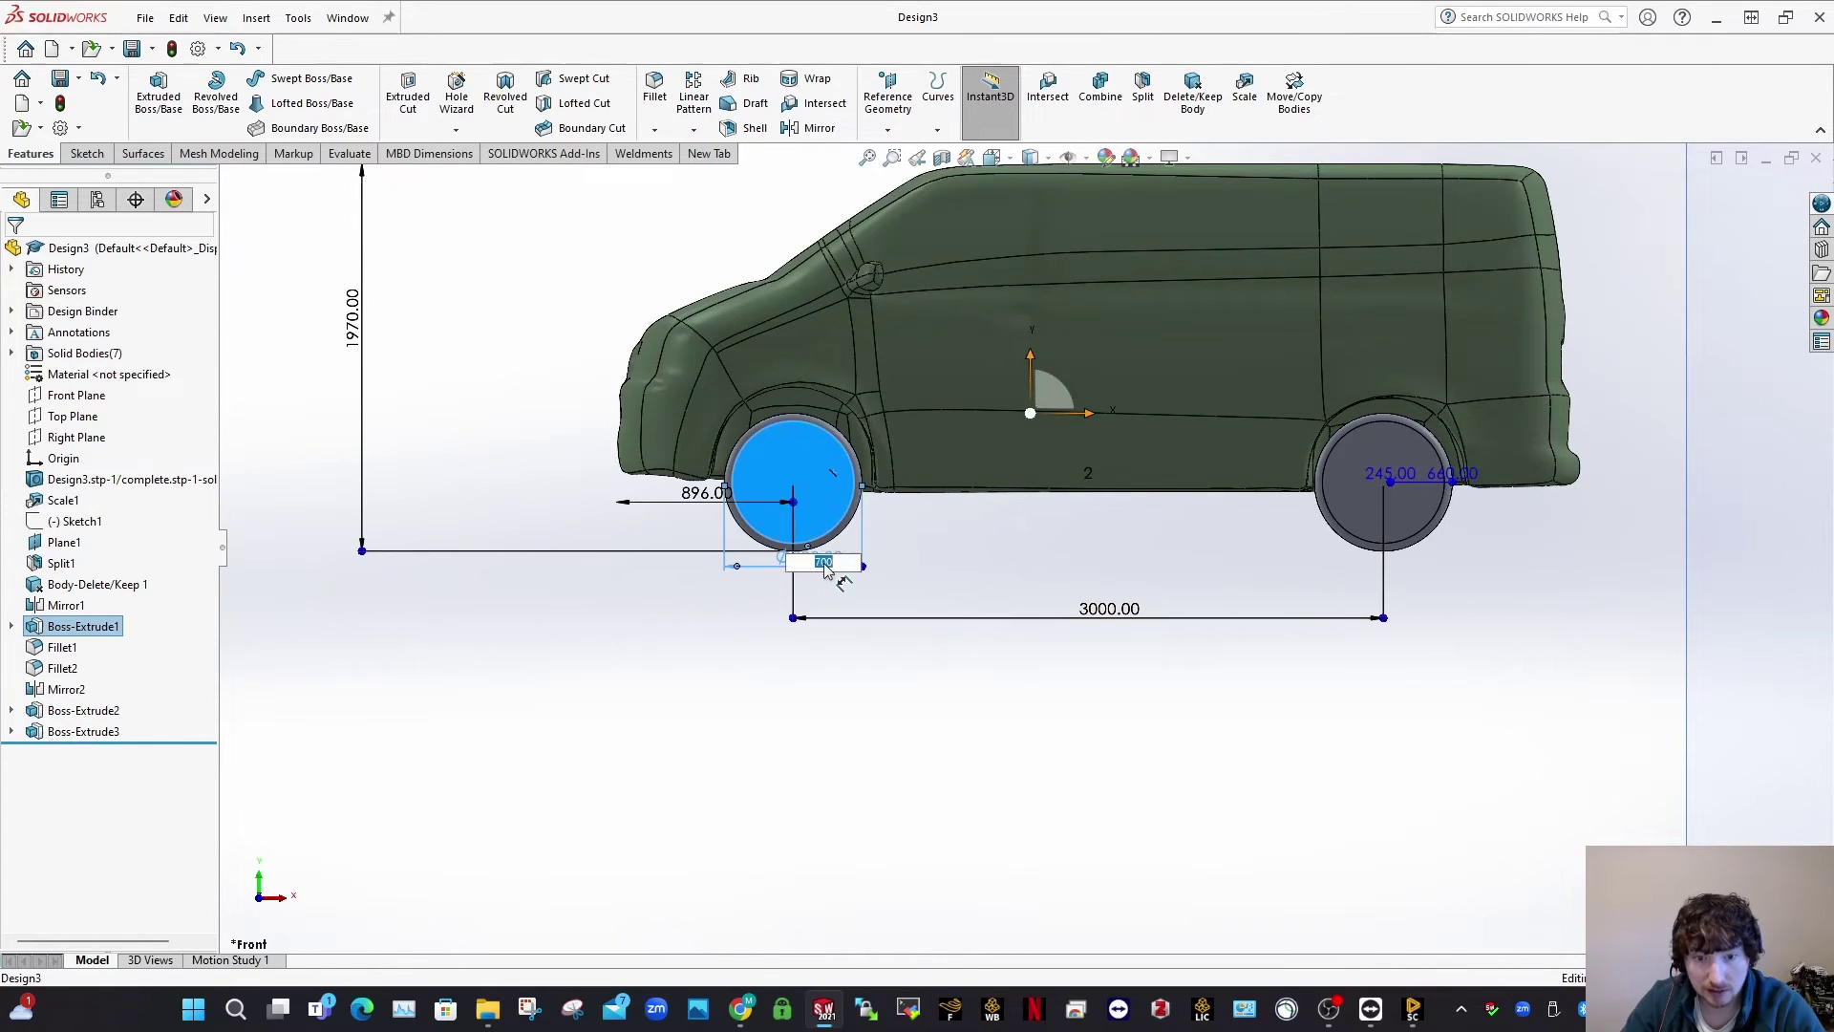
text(720)
key(Return)
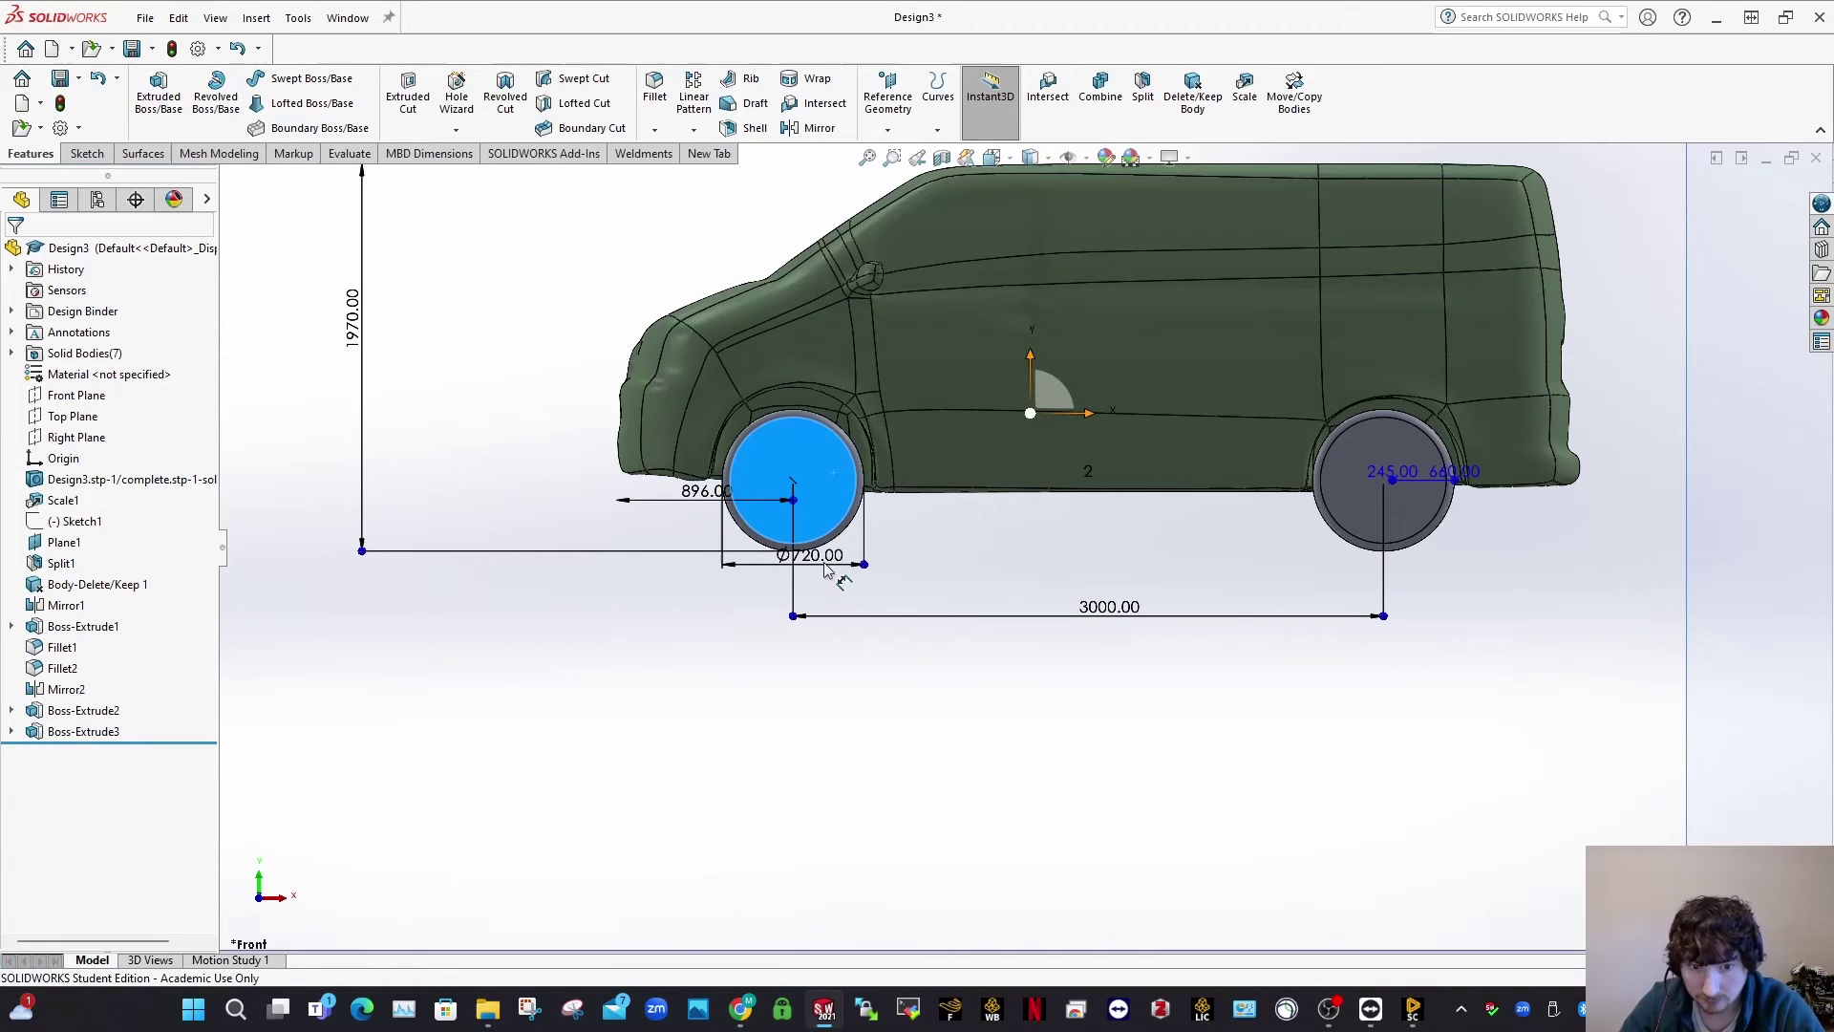
Step: Check the rear wheel's fit in its arch, set the distance between the wheel centres to 3020 mm, and rebuild and save the part
scroll(1371, 585, down, 5)
middle_drag(1371, 585, 1383, 368)
scroll(1382, 368, up, 5)
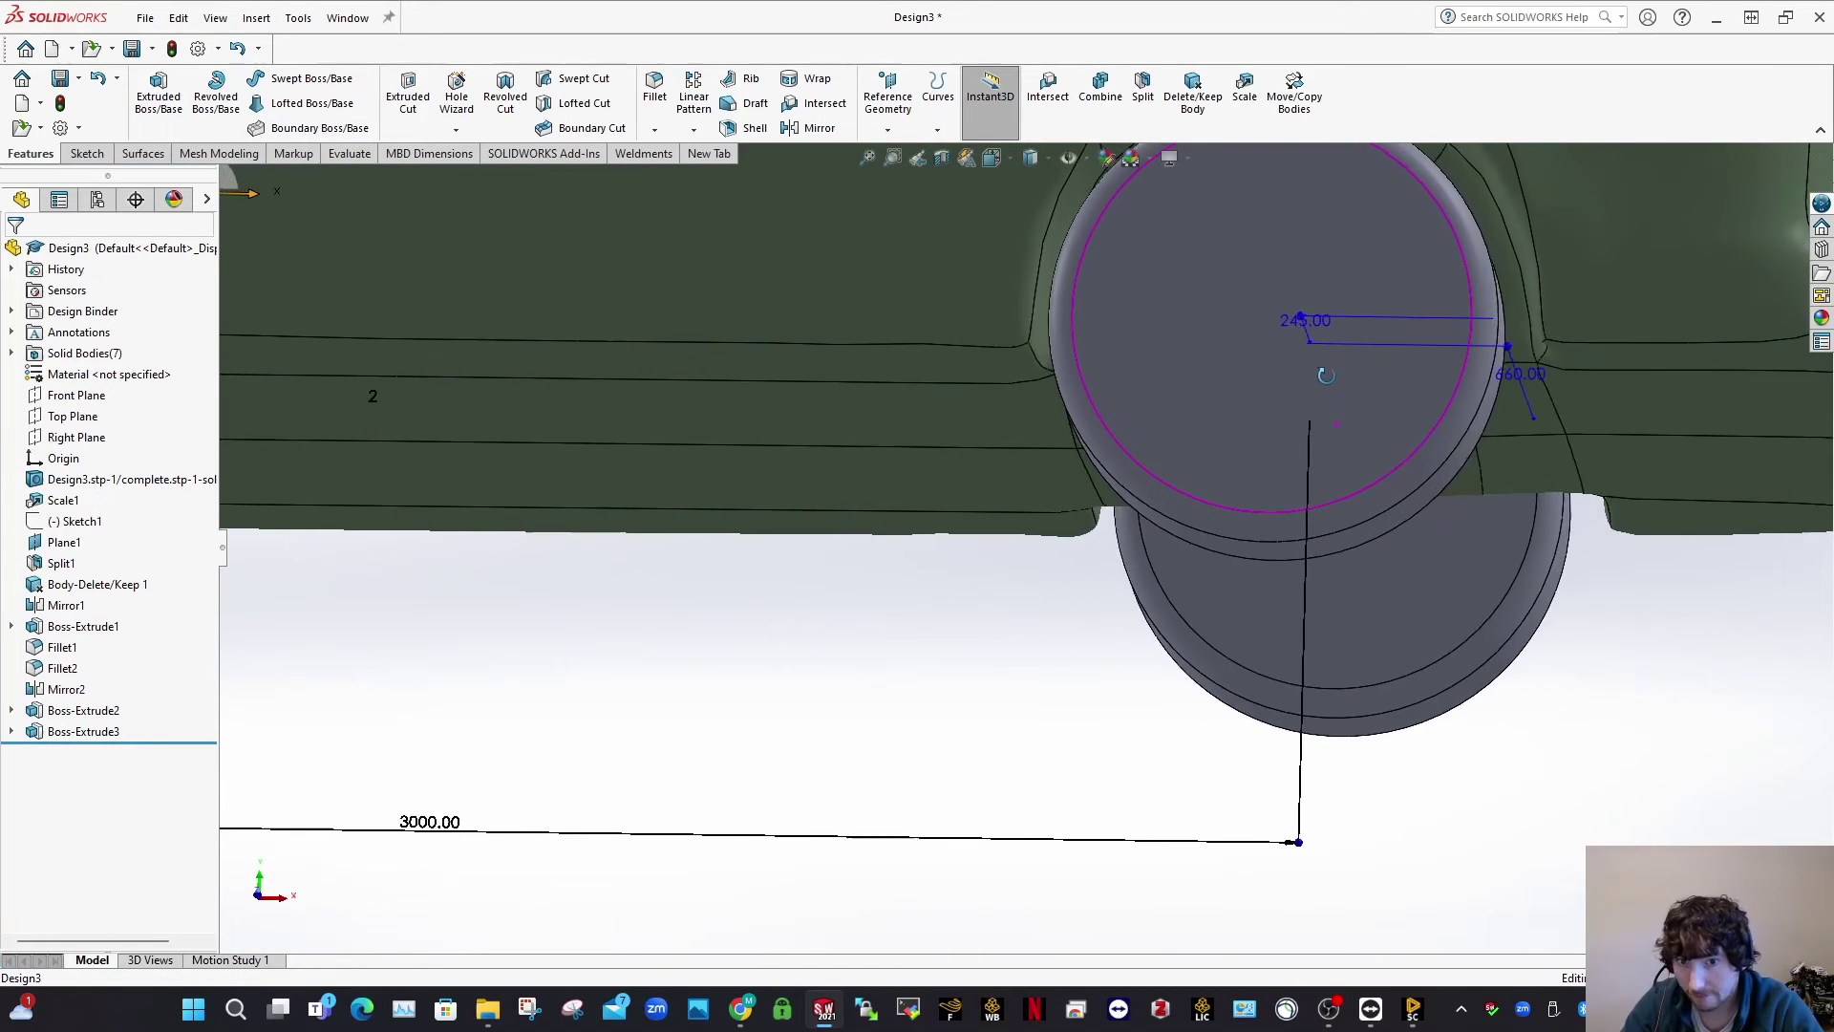
scroll(1030, 419, down, 3)
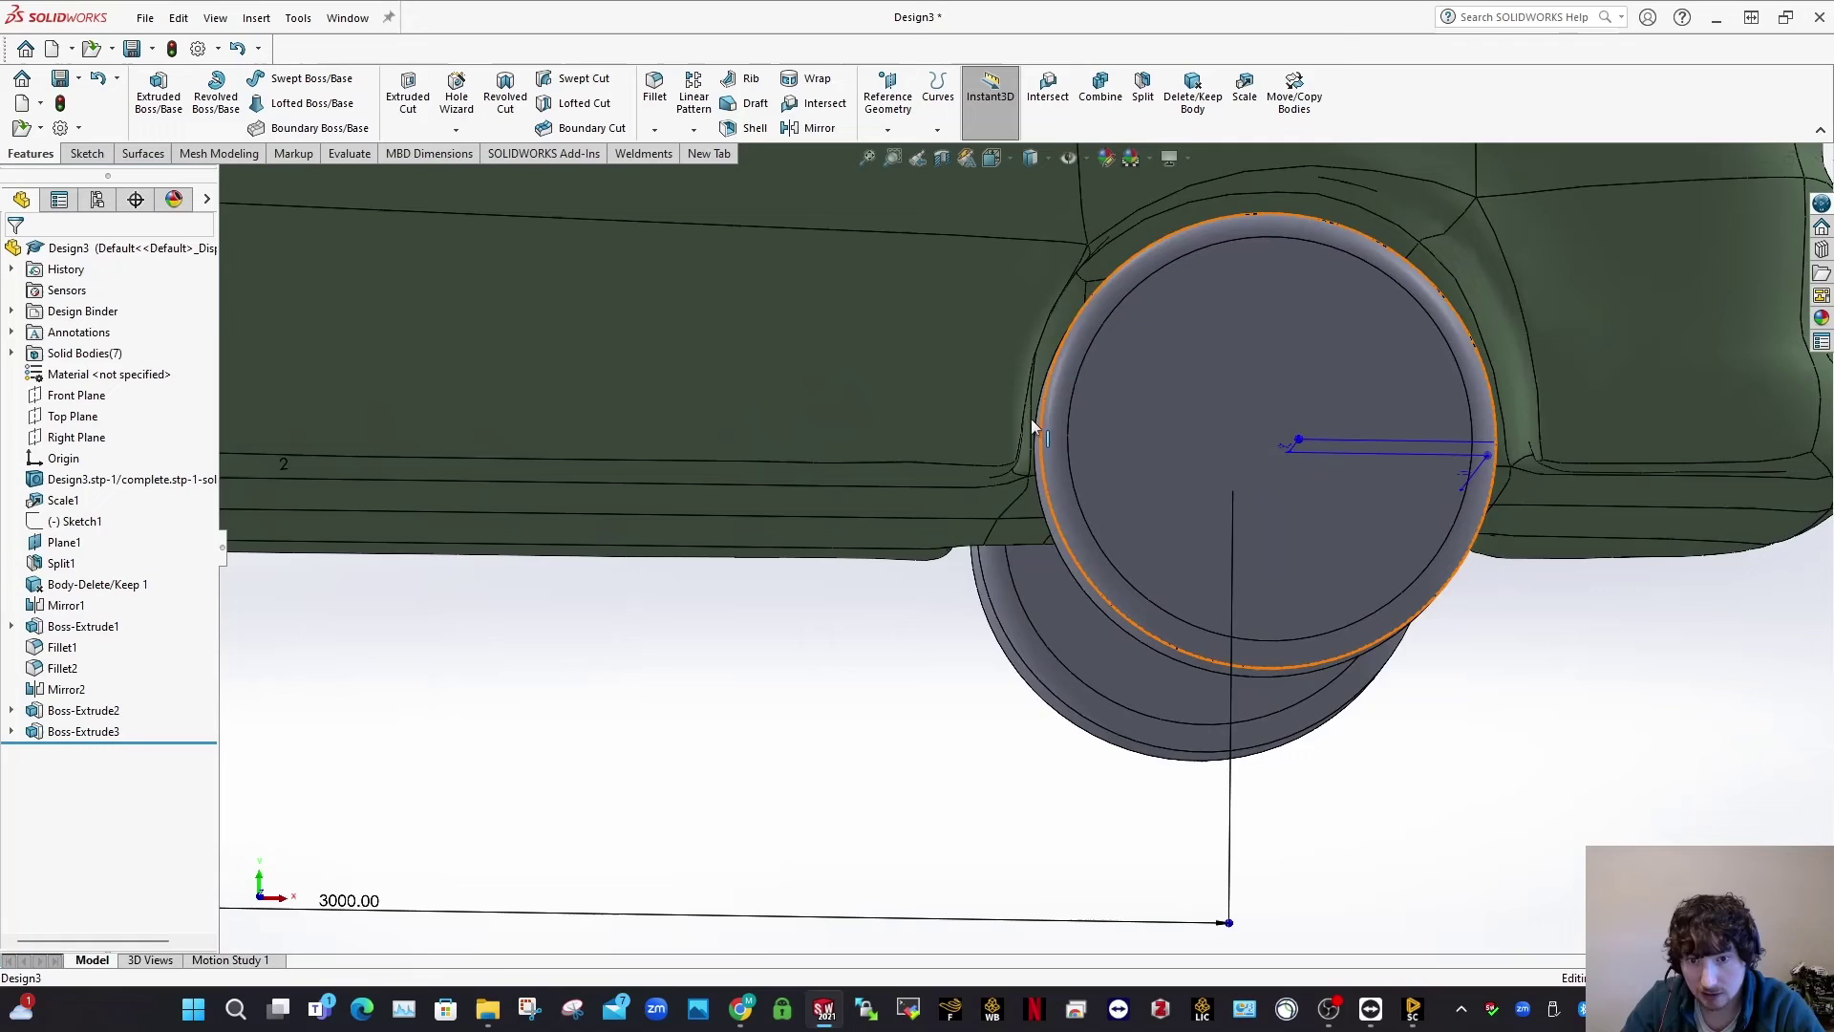
middle_drag(1030, 419, 1028, 468)
scroll(1033, 473, up, 5)
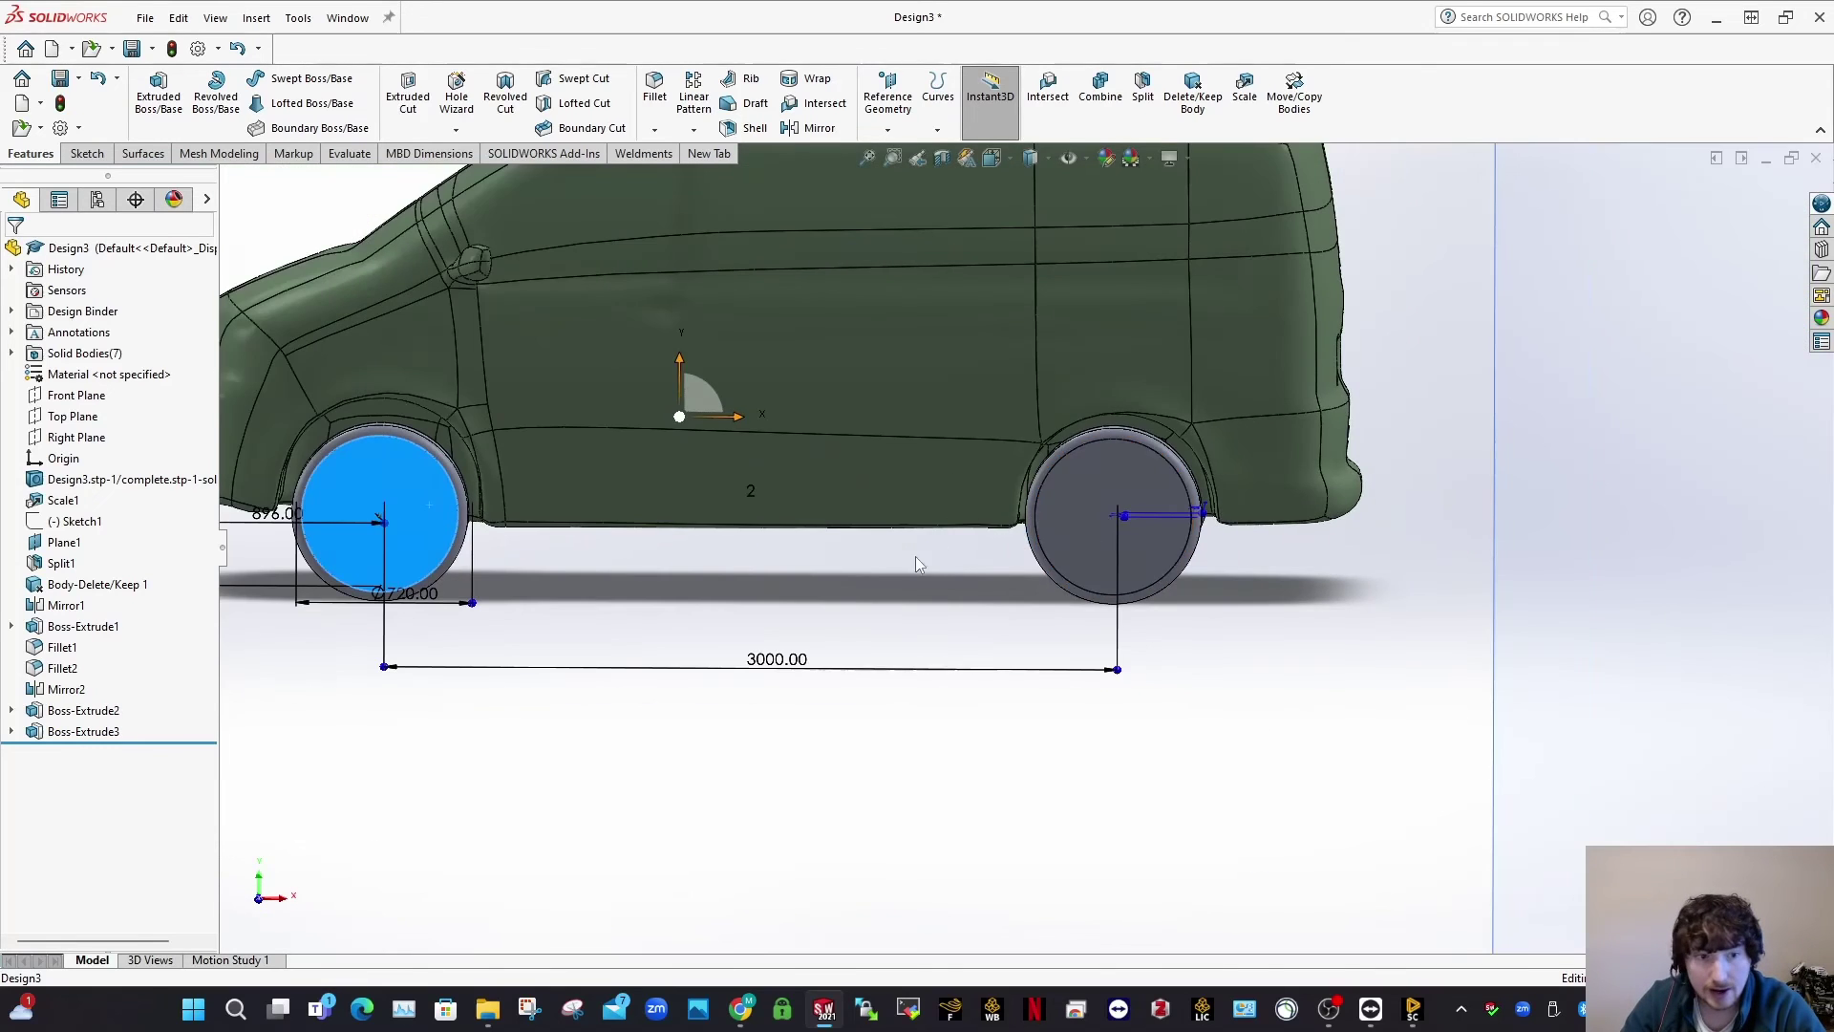
key(space)
click(886, 697)
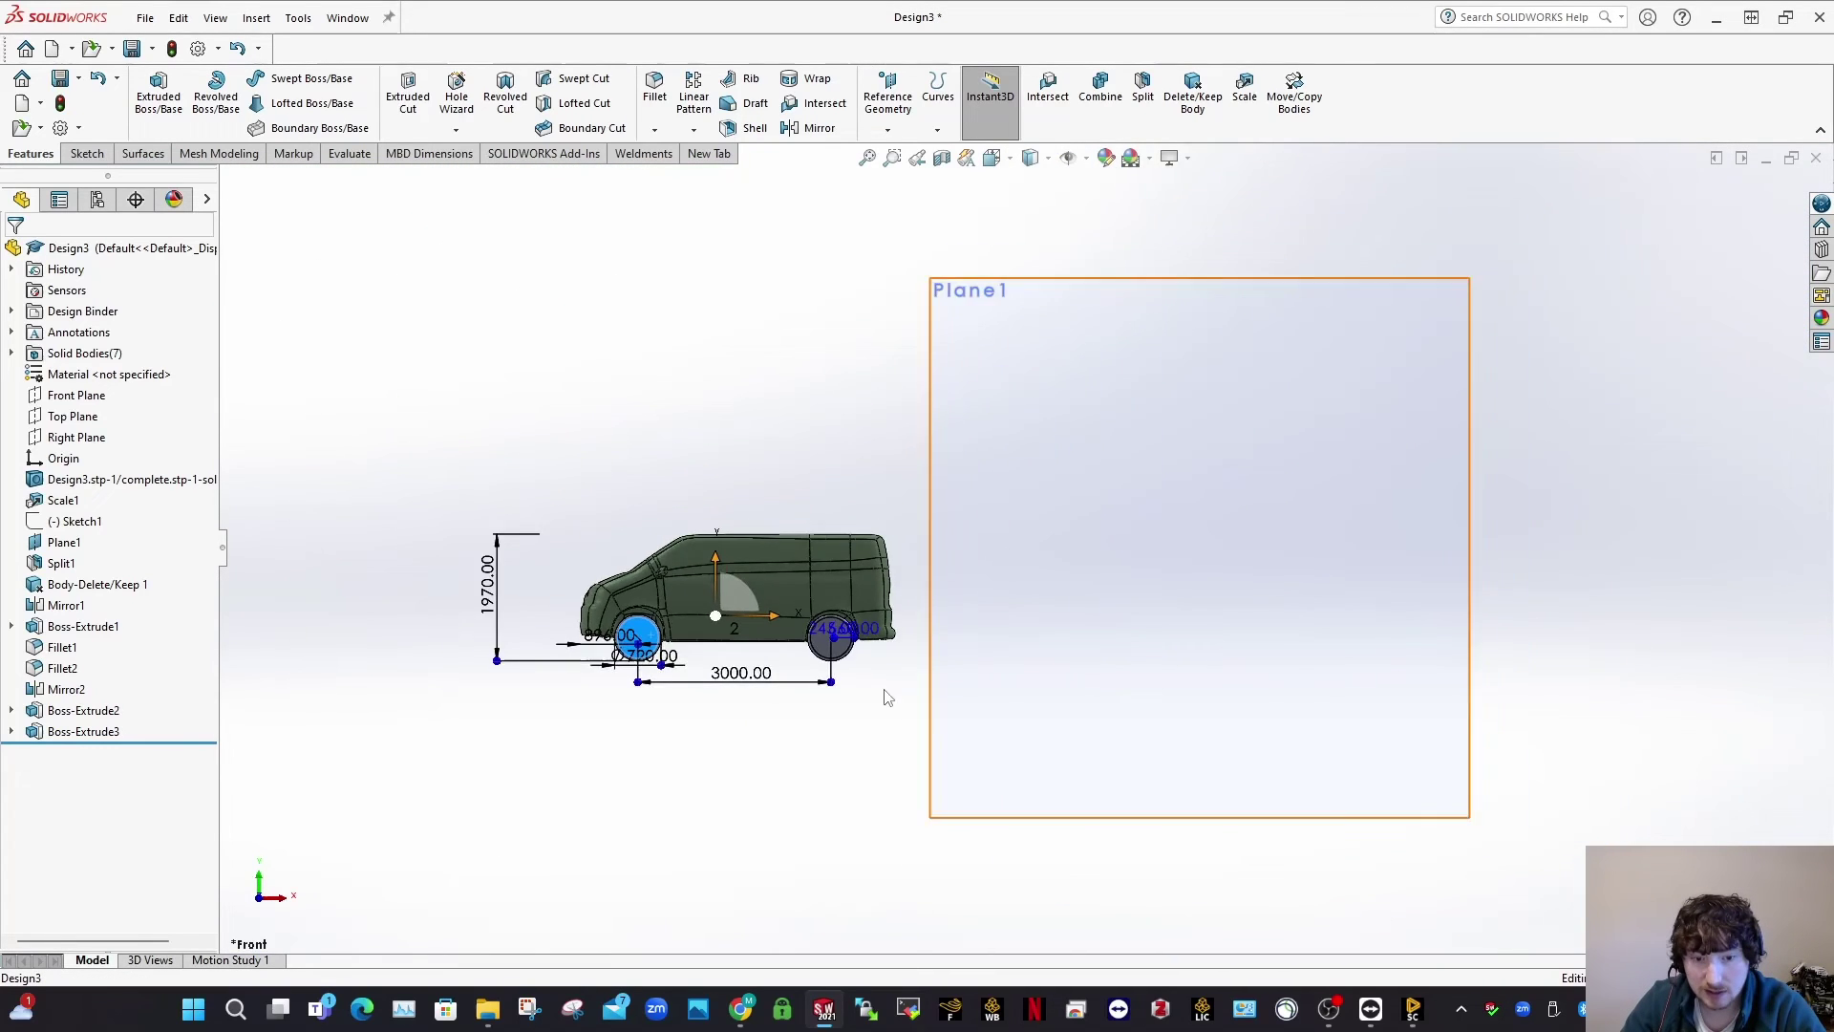
scroll(747, 642, down, 5)
double_click(780, 587)
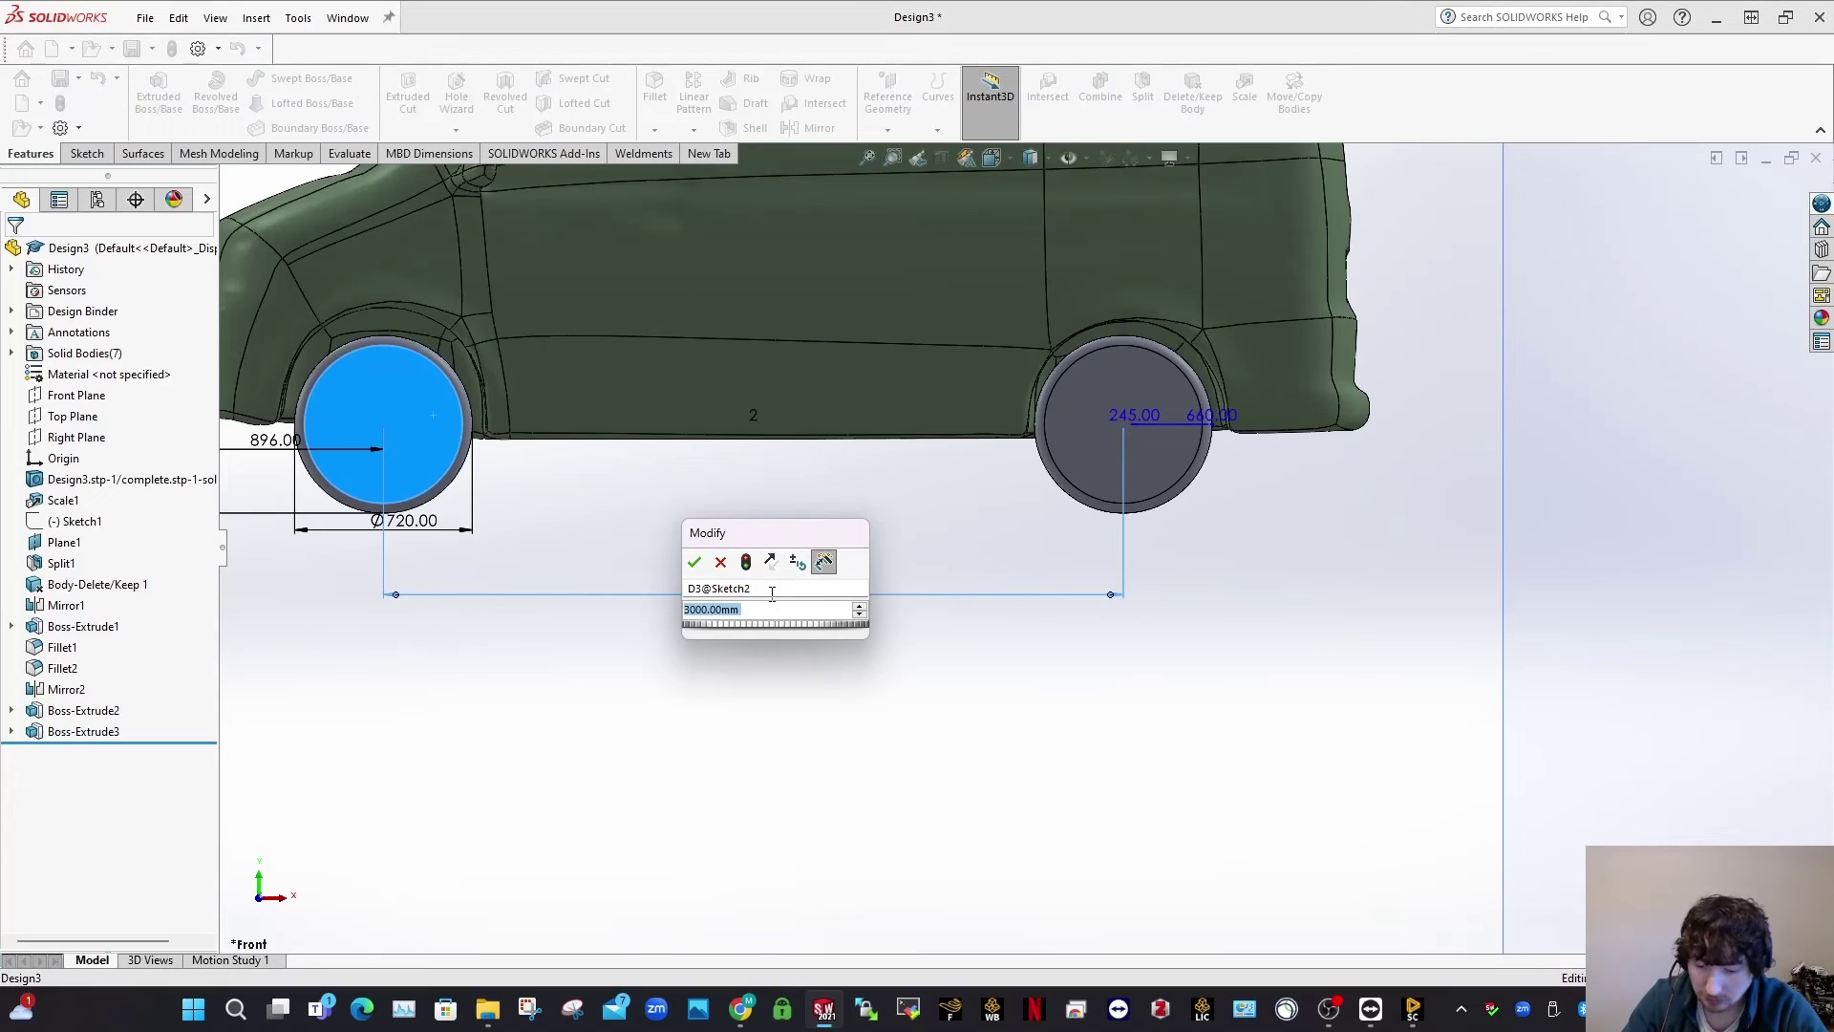
text(30)
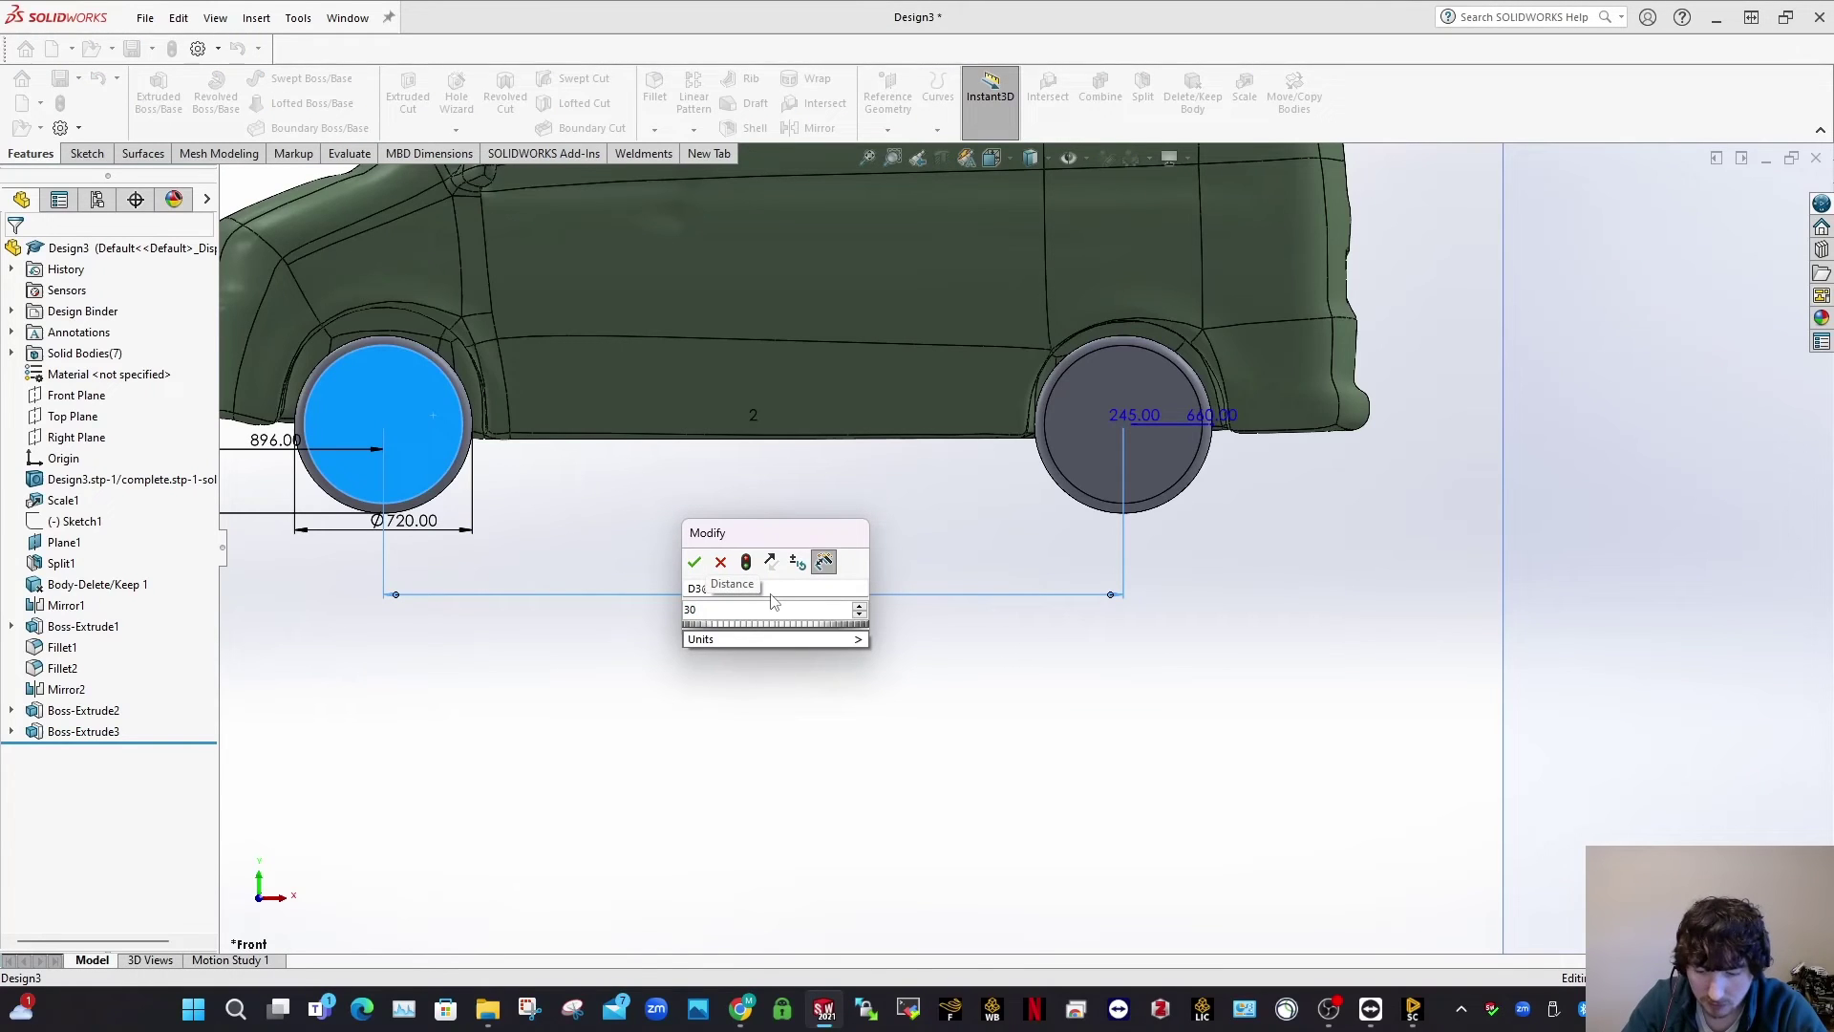
text(20)
key(Return)
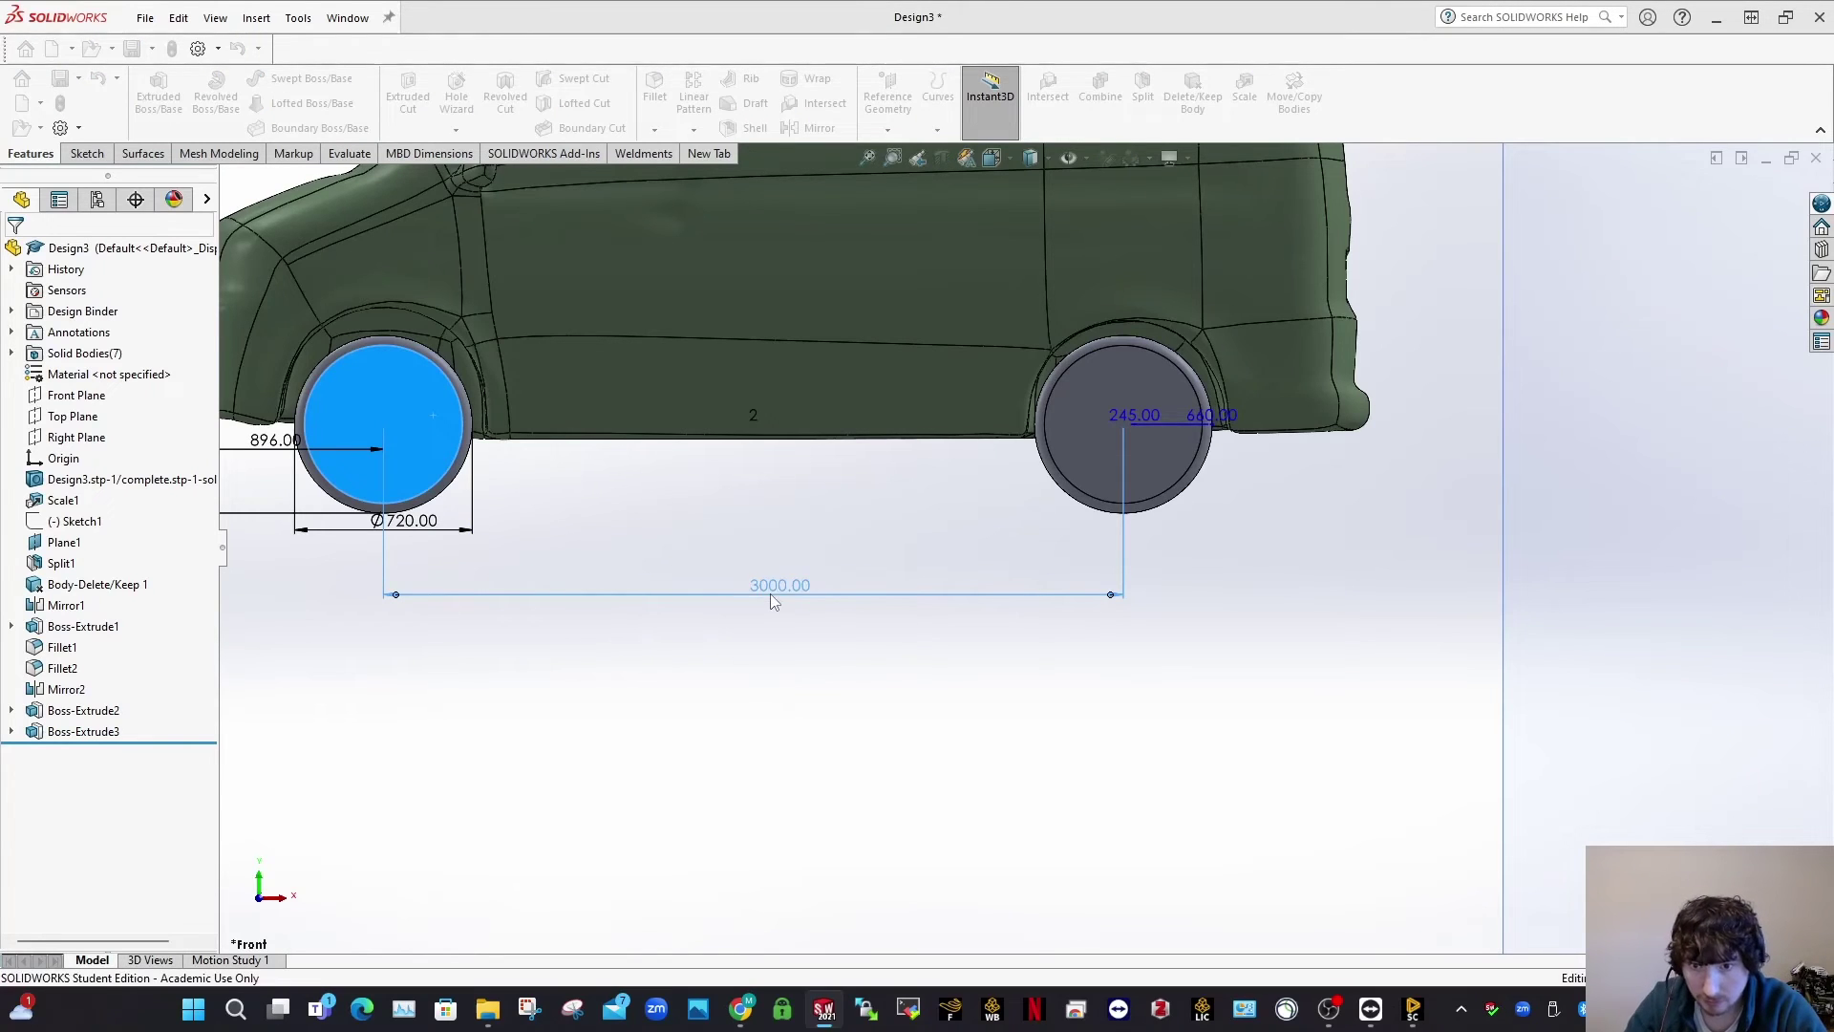
click(926, 650)
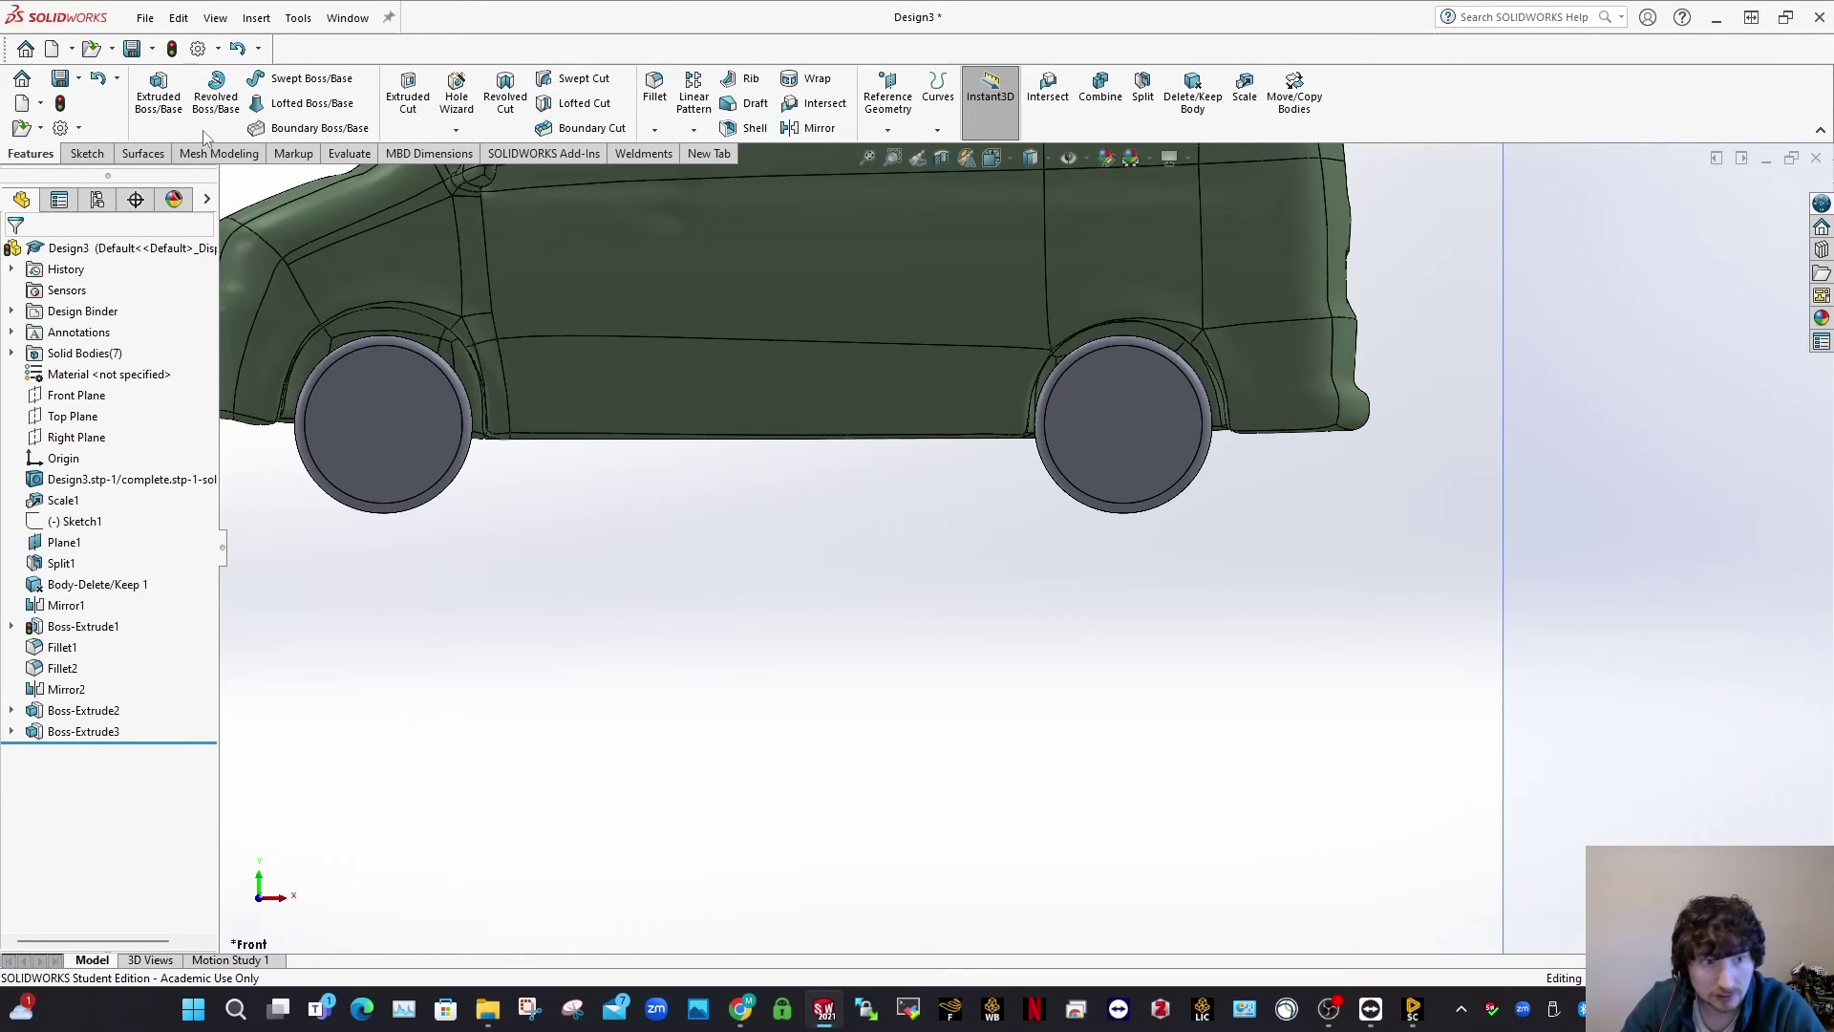
click(171, 48)
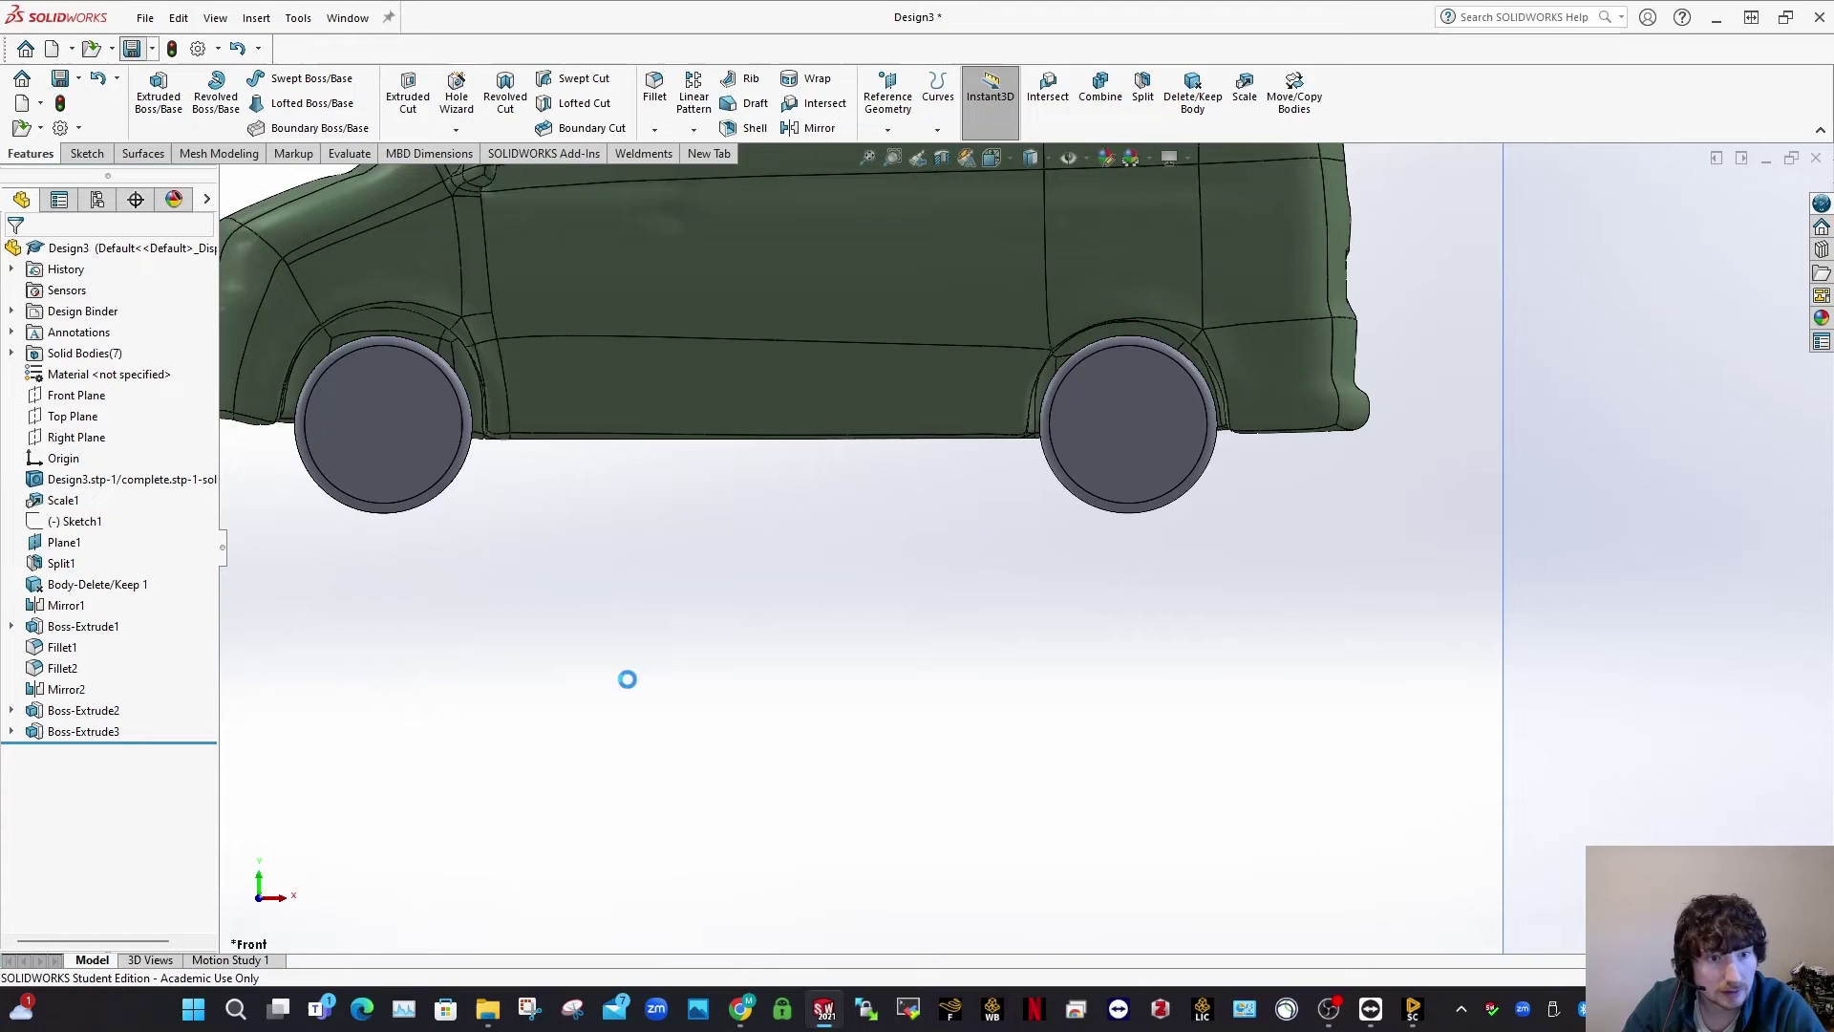
Step: Set the overall height from the roof to the bottom of the wheels to 1940 mm, and rebuild and save the part
click(414, 445)
scroll(1031, 579, up, 3)
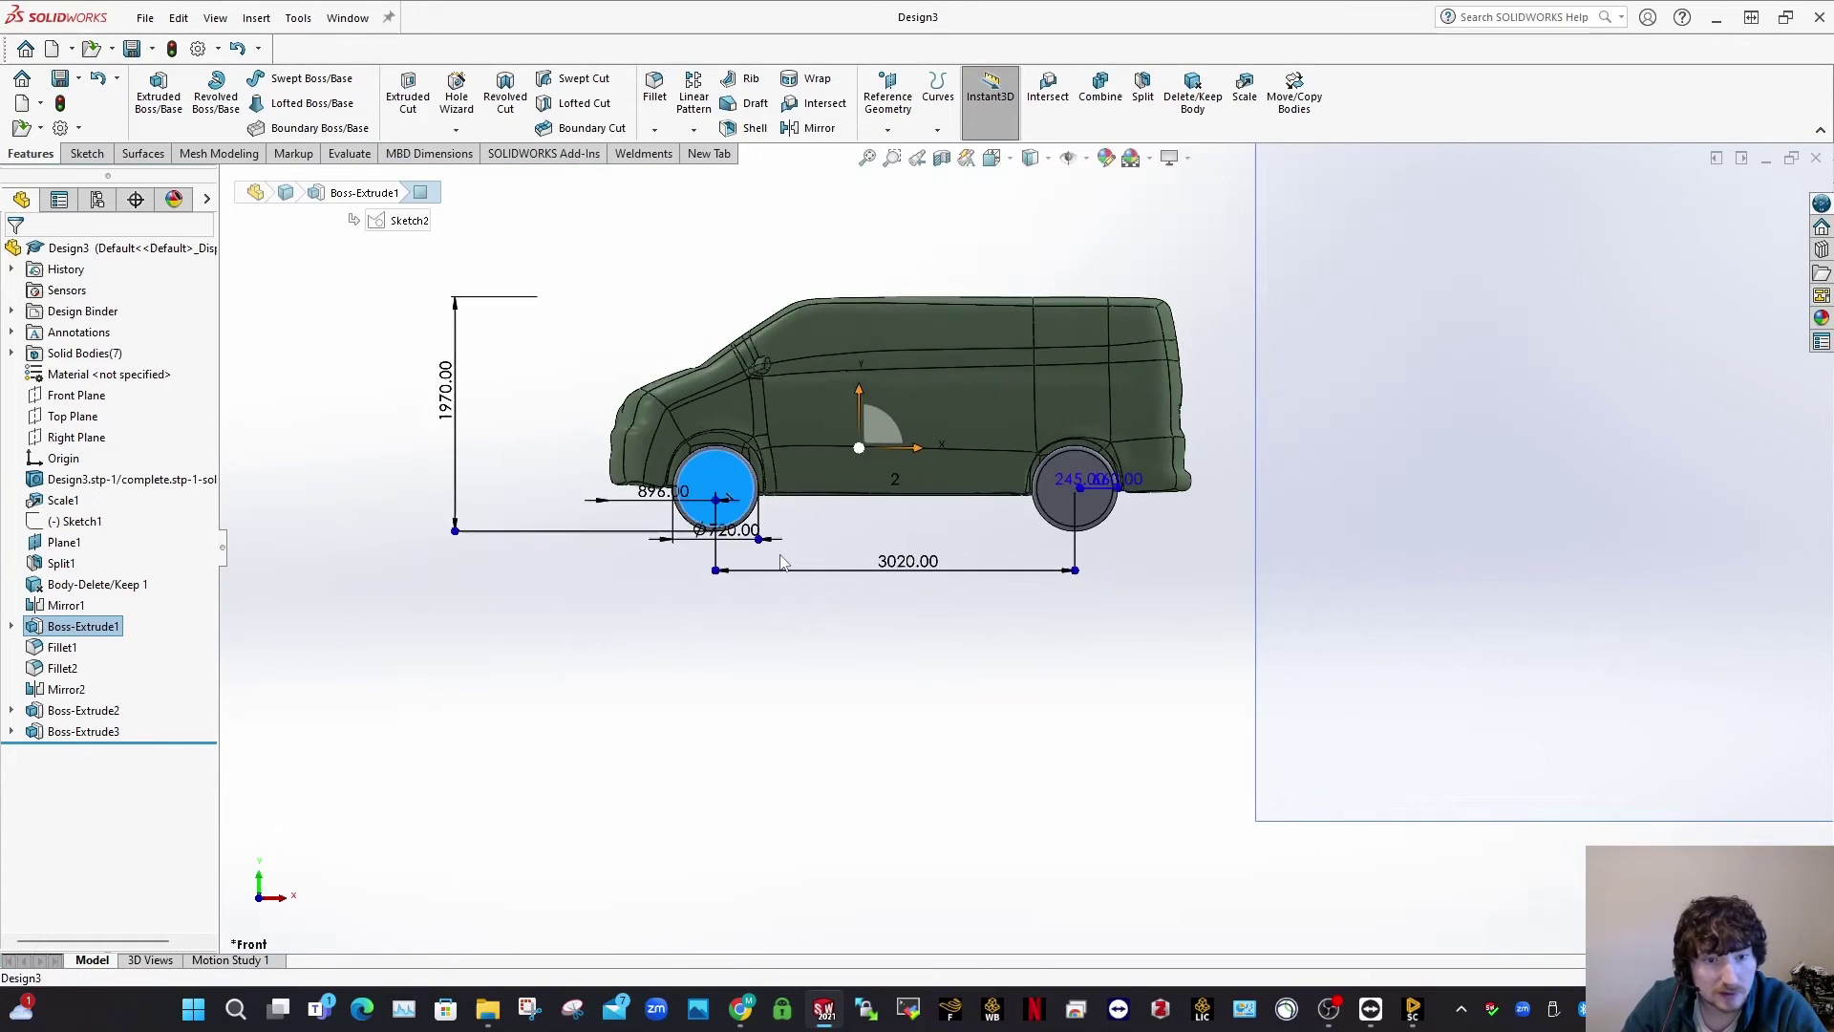
scroll(715, 570, down, 3)
double_click(258, 300)
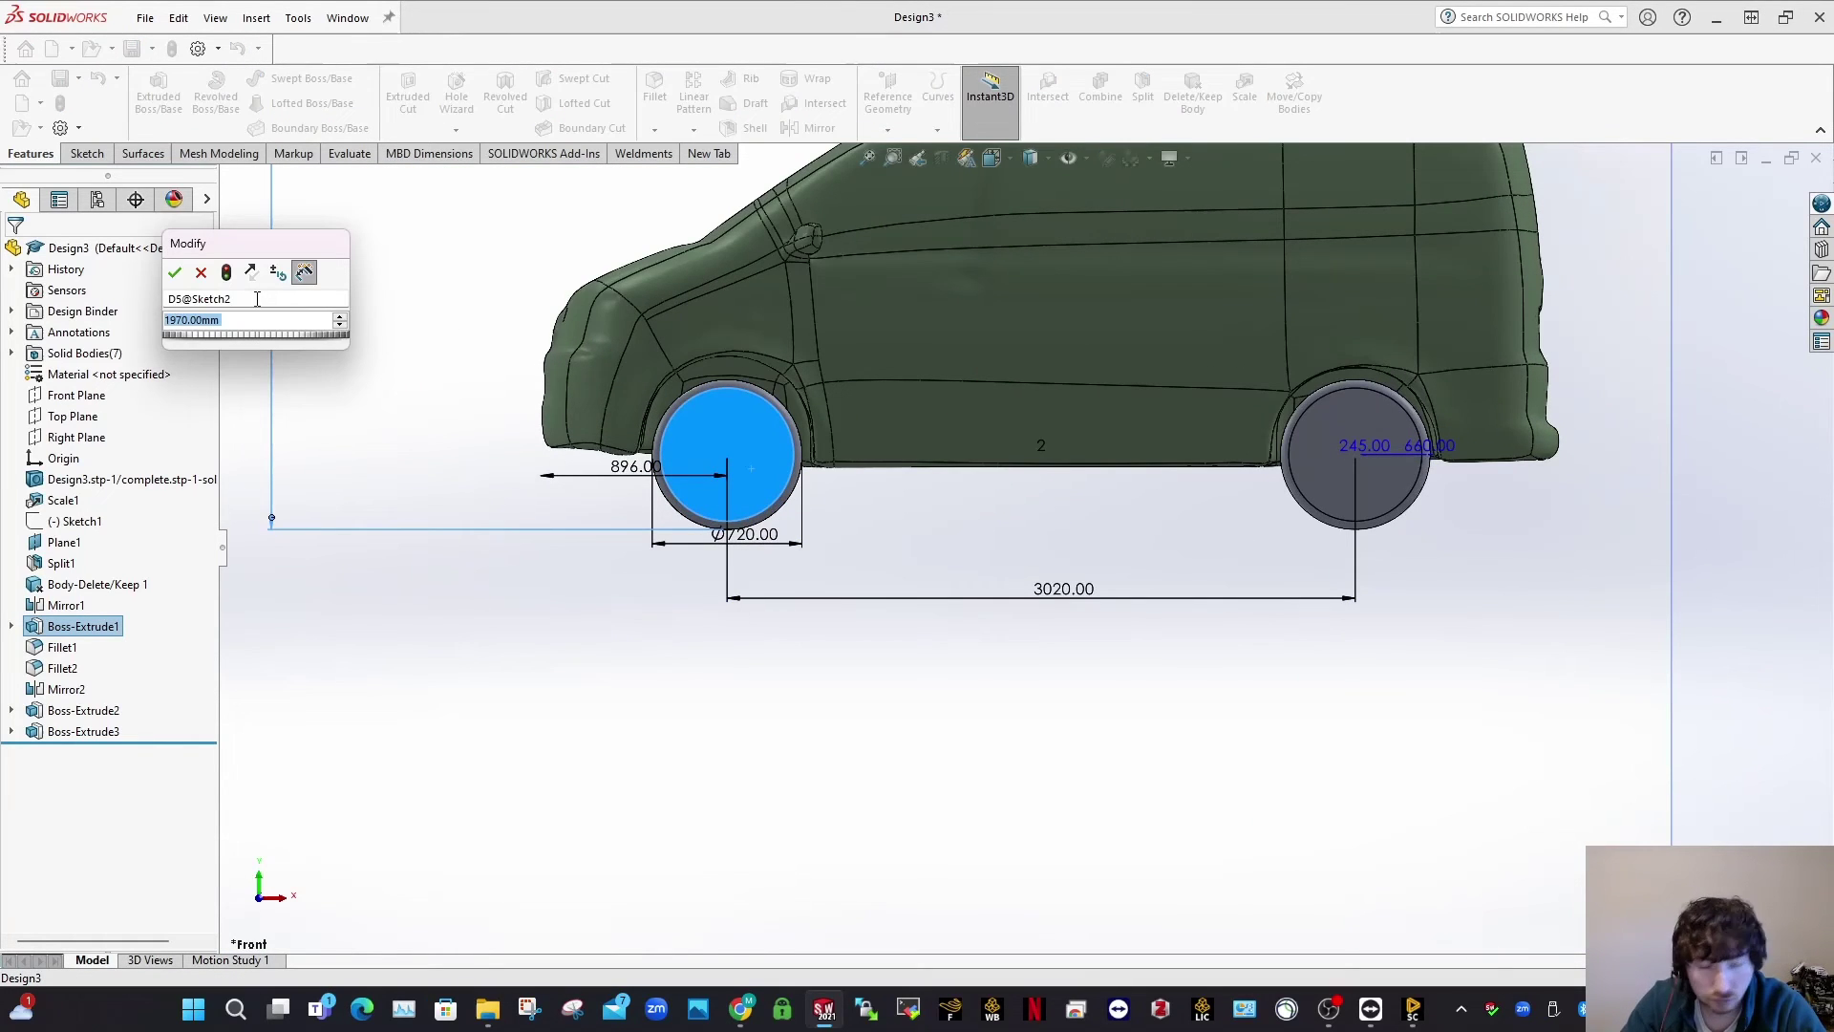
text(19)
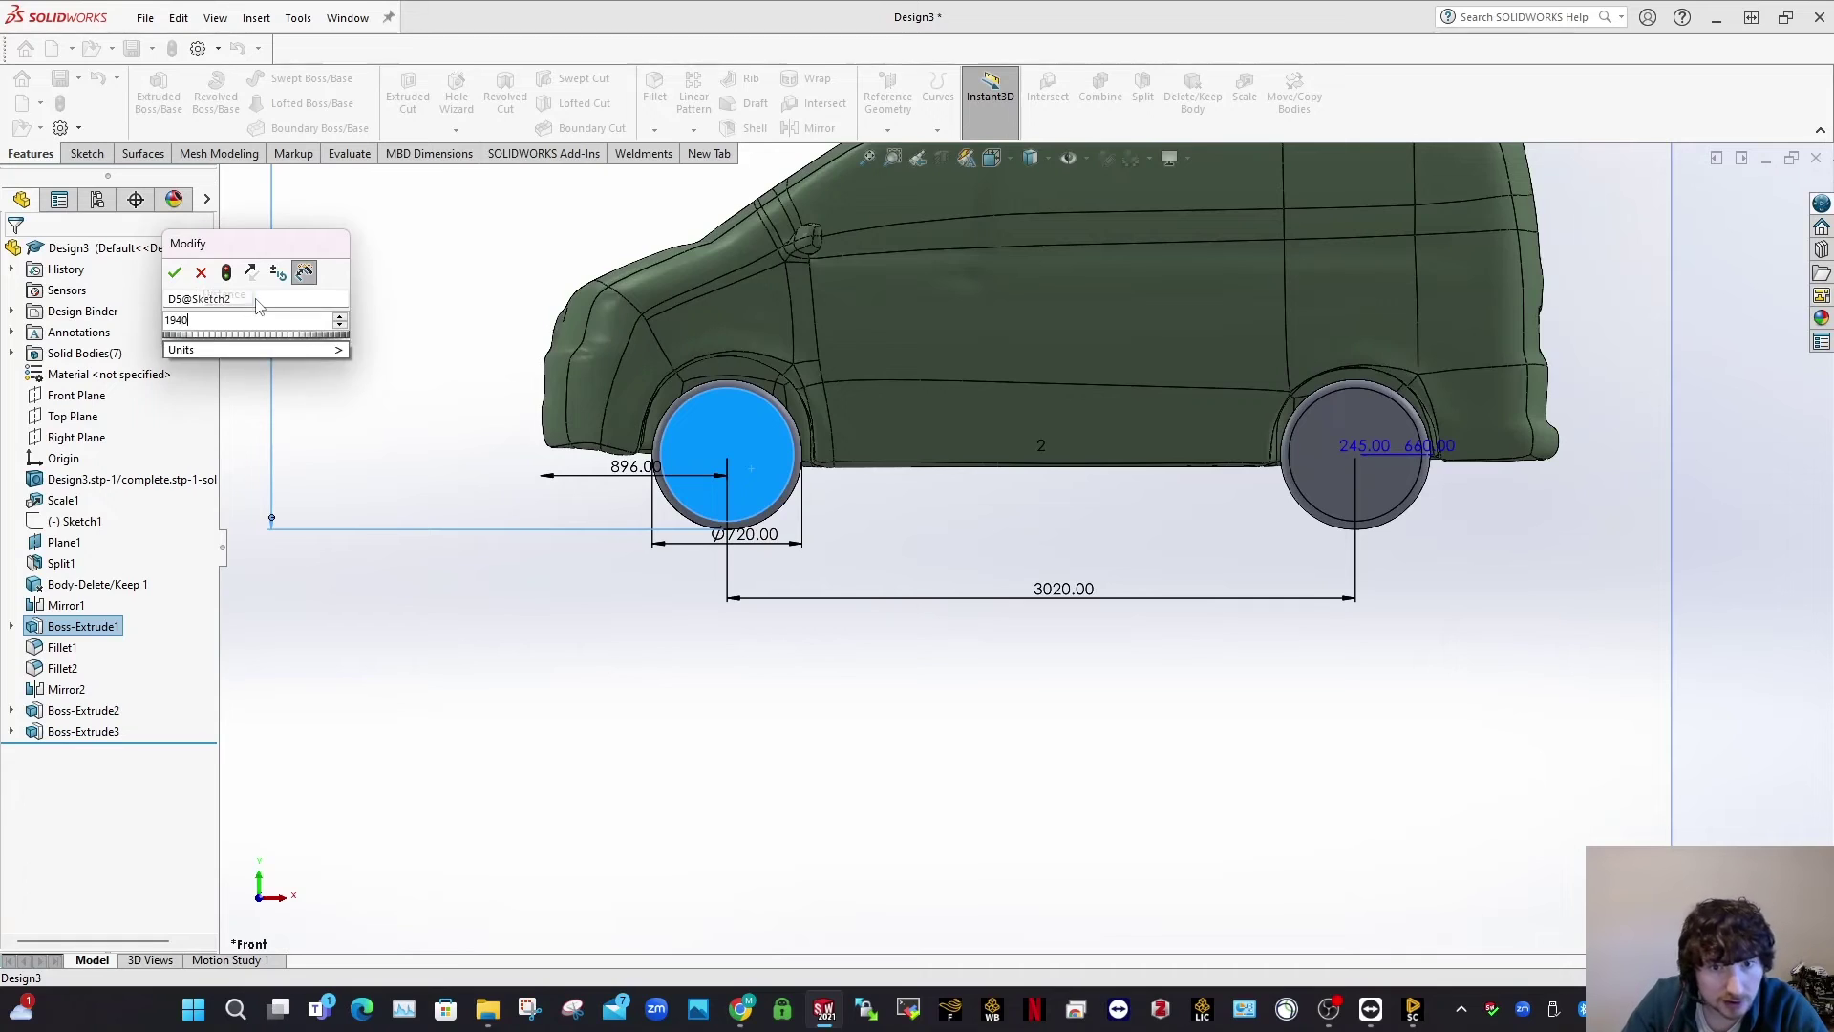
text(40)
key(Return)
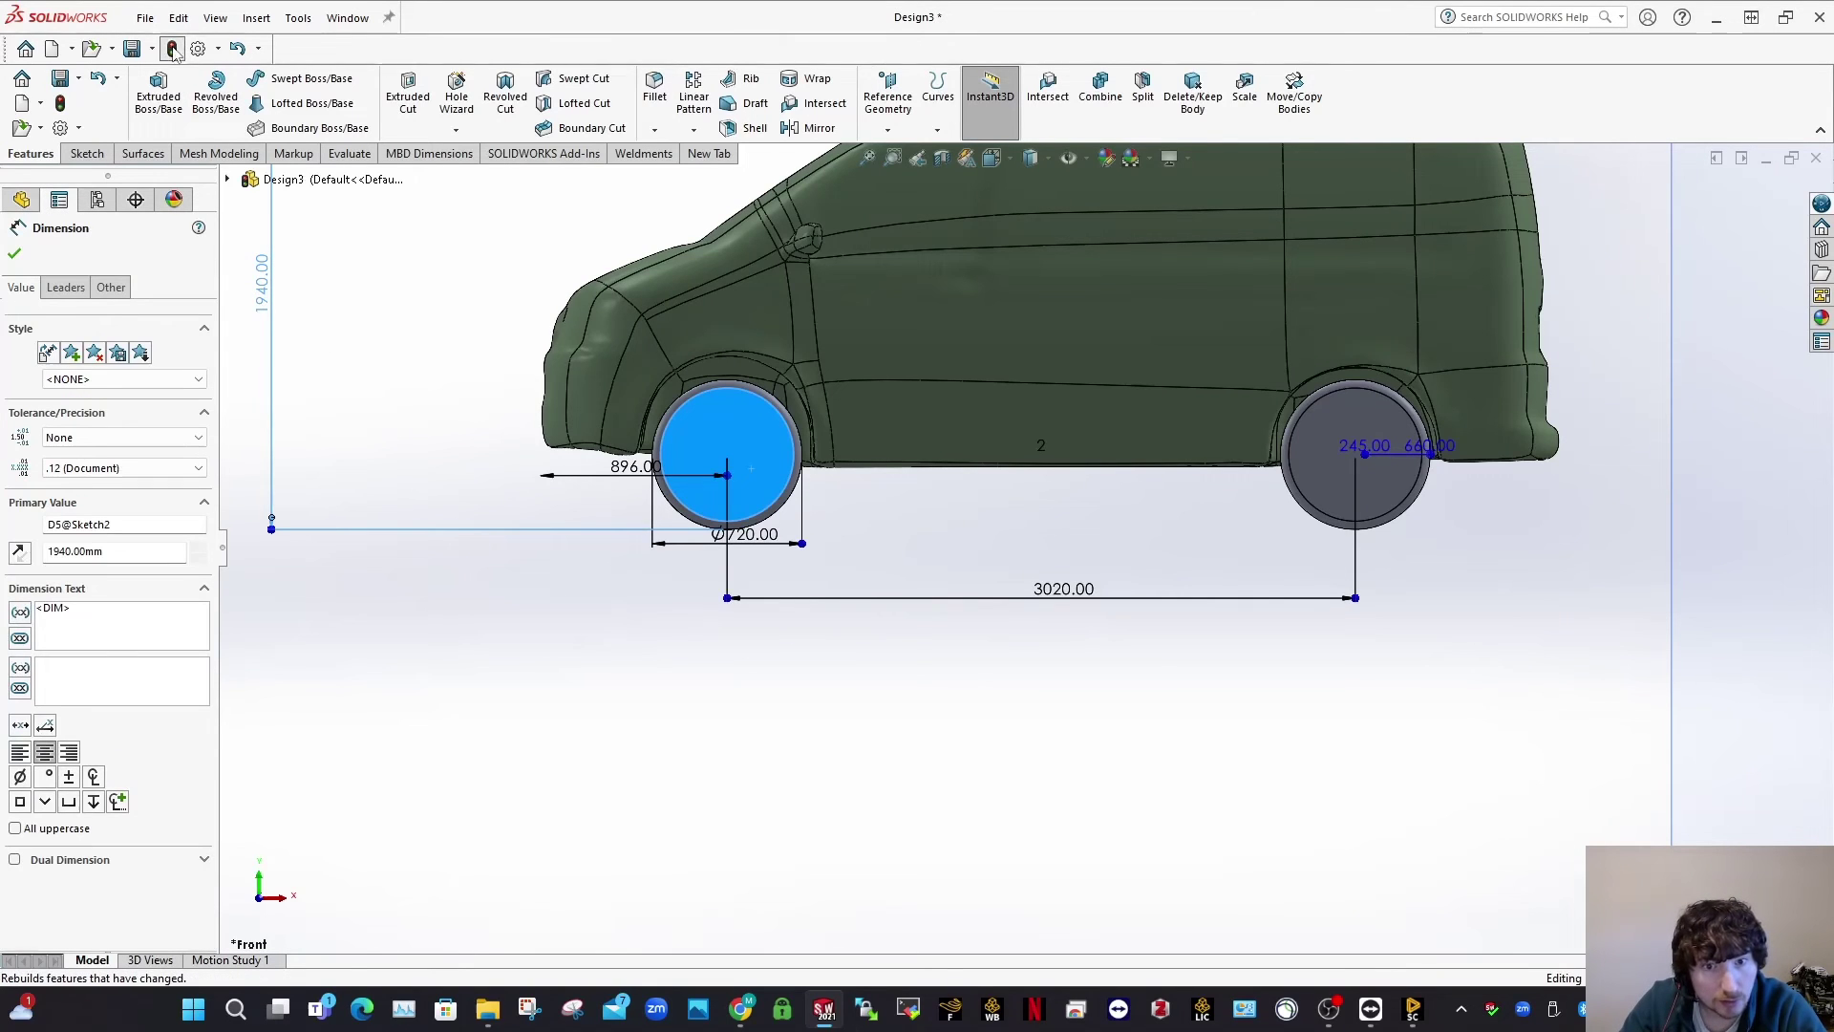
click(173, 49)
scroll(1316, 464, up, 1)
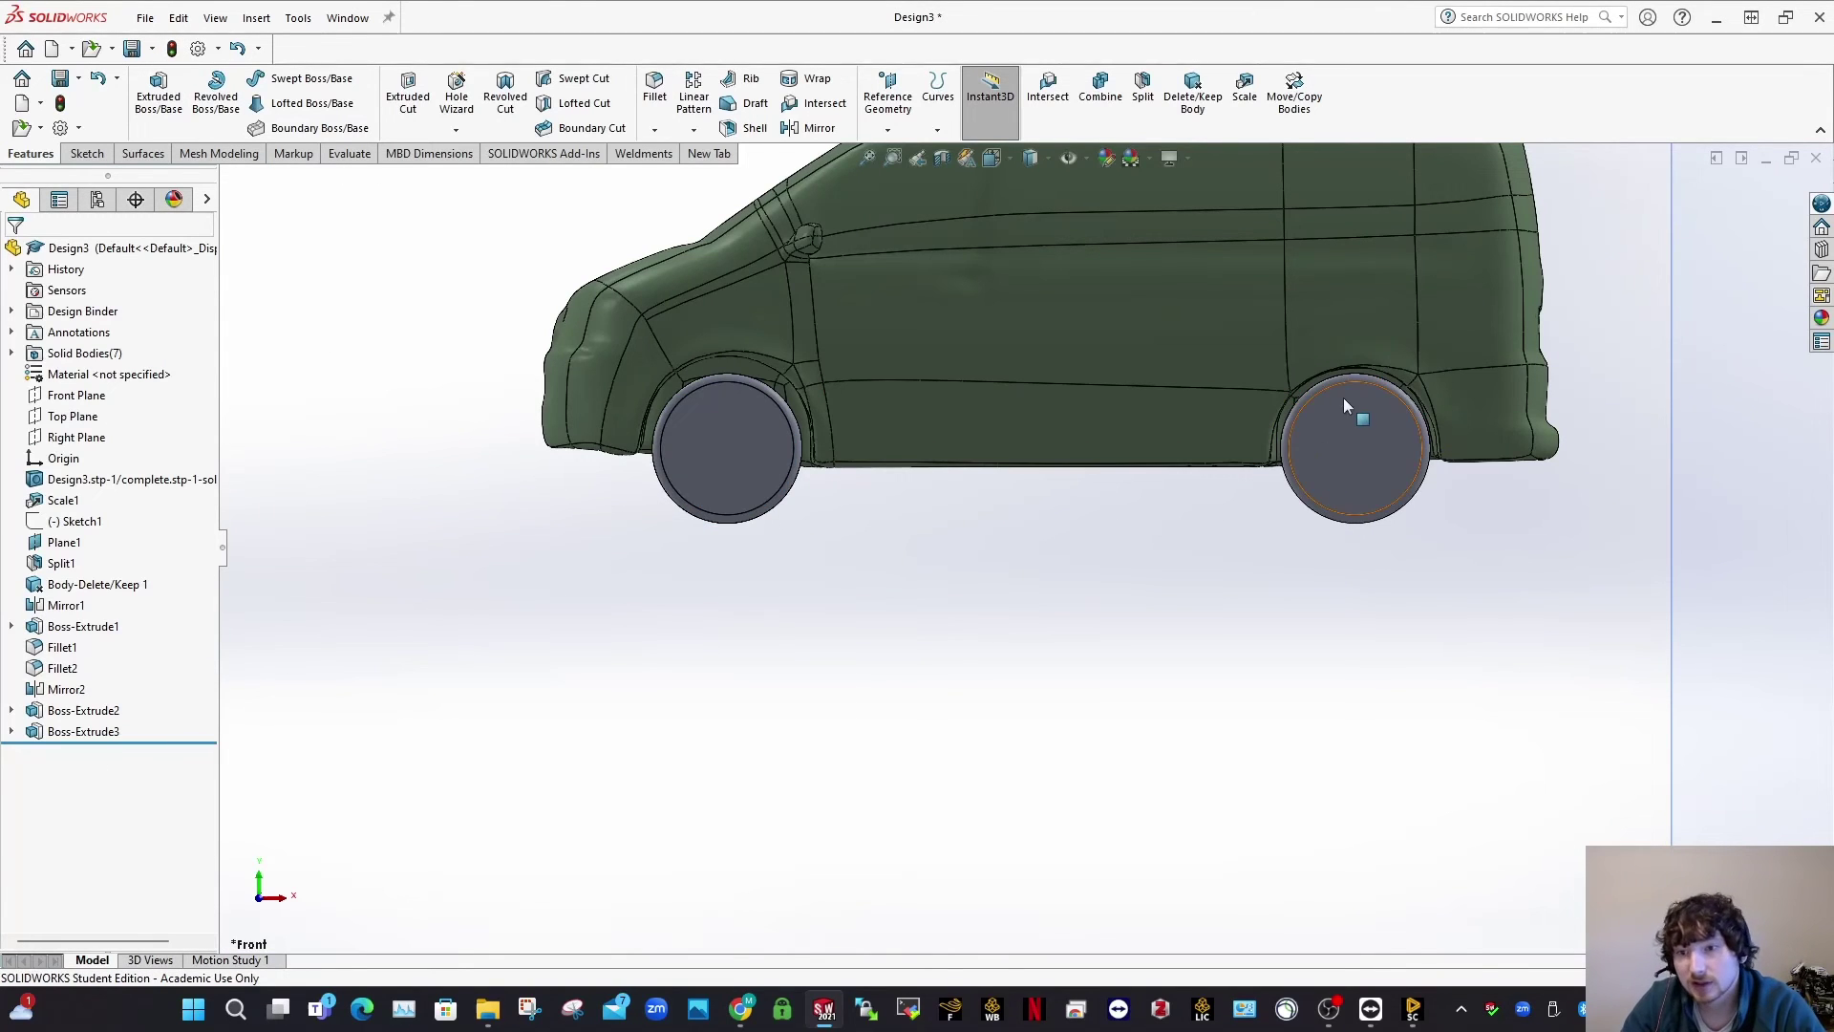
scroll(1340, 410, down, 4)
scroll(1336, 483, up, 5)
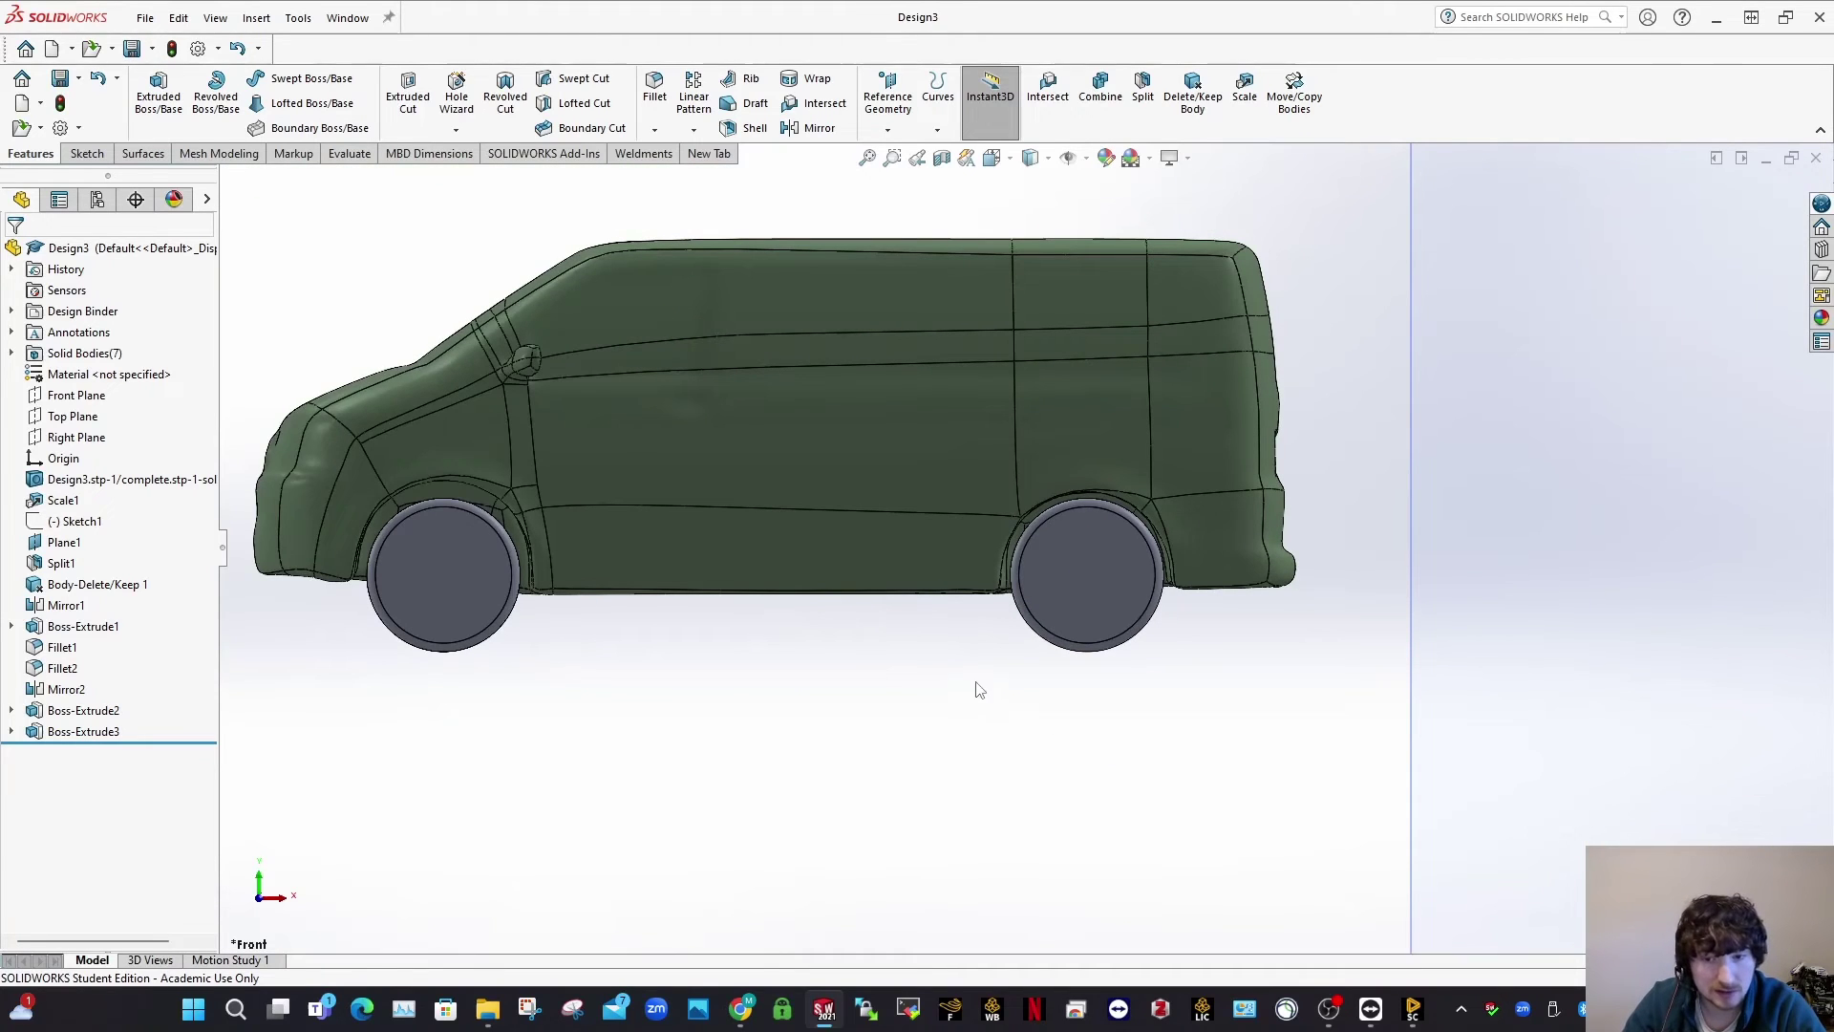
Step: Increase the diameter of the axle joining the front wheels, and save the part
middle_drag(974, 688, 966, 340)
scroll(1041, 407, down, 5)
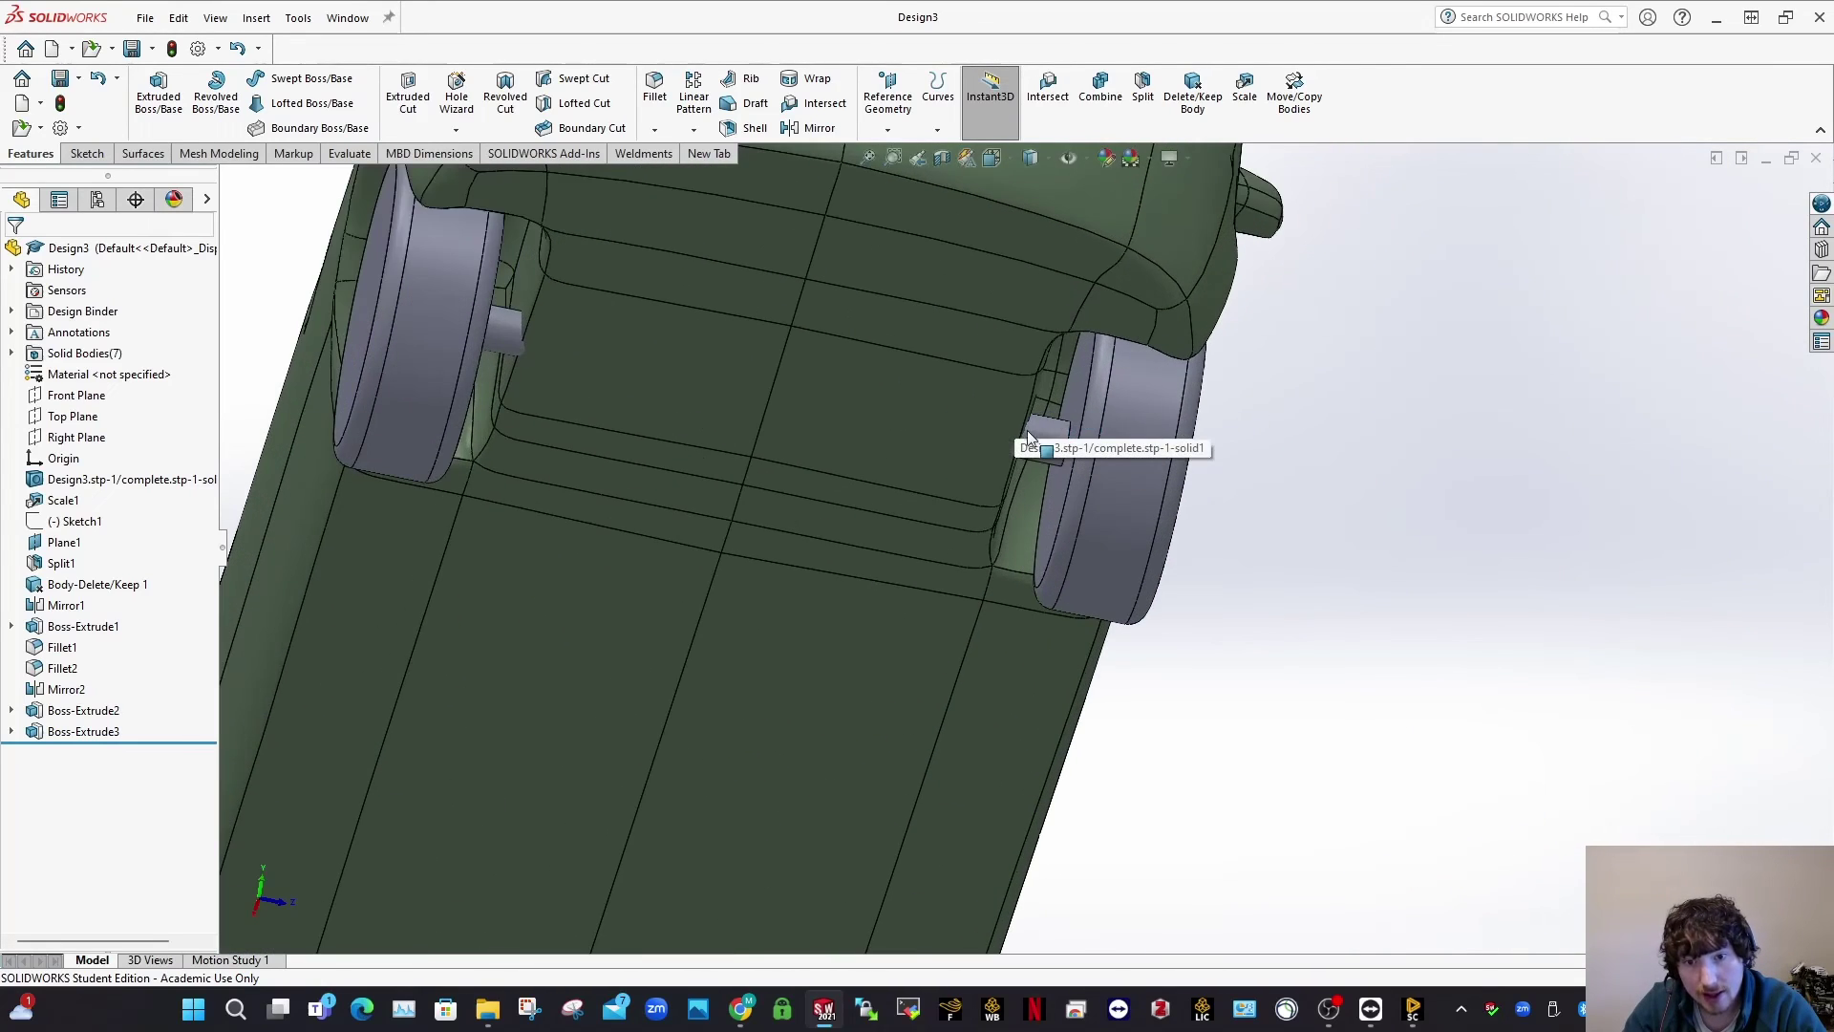
scroll(525, 392, down, 5)
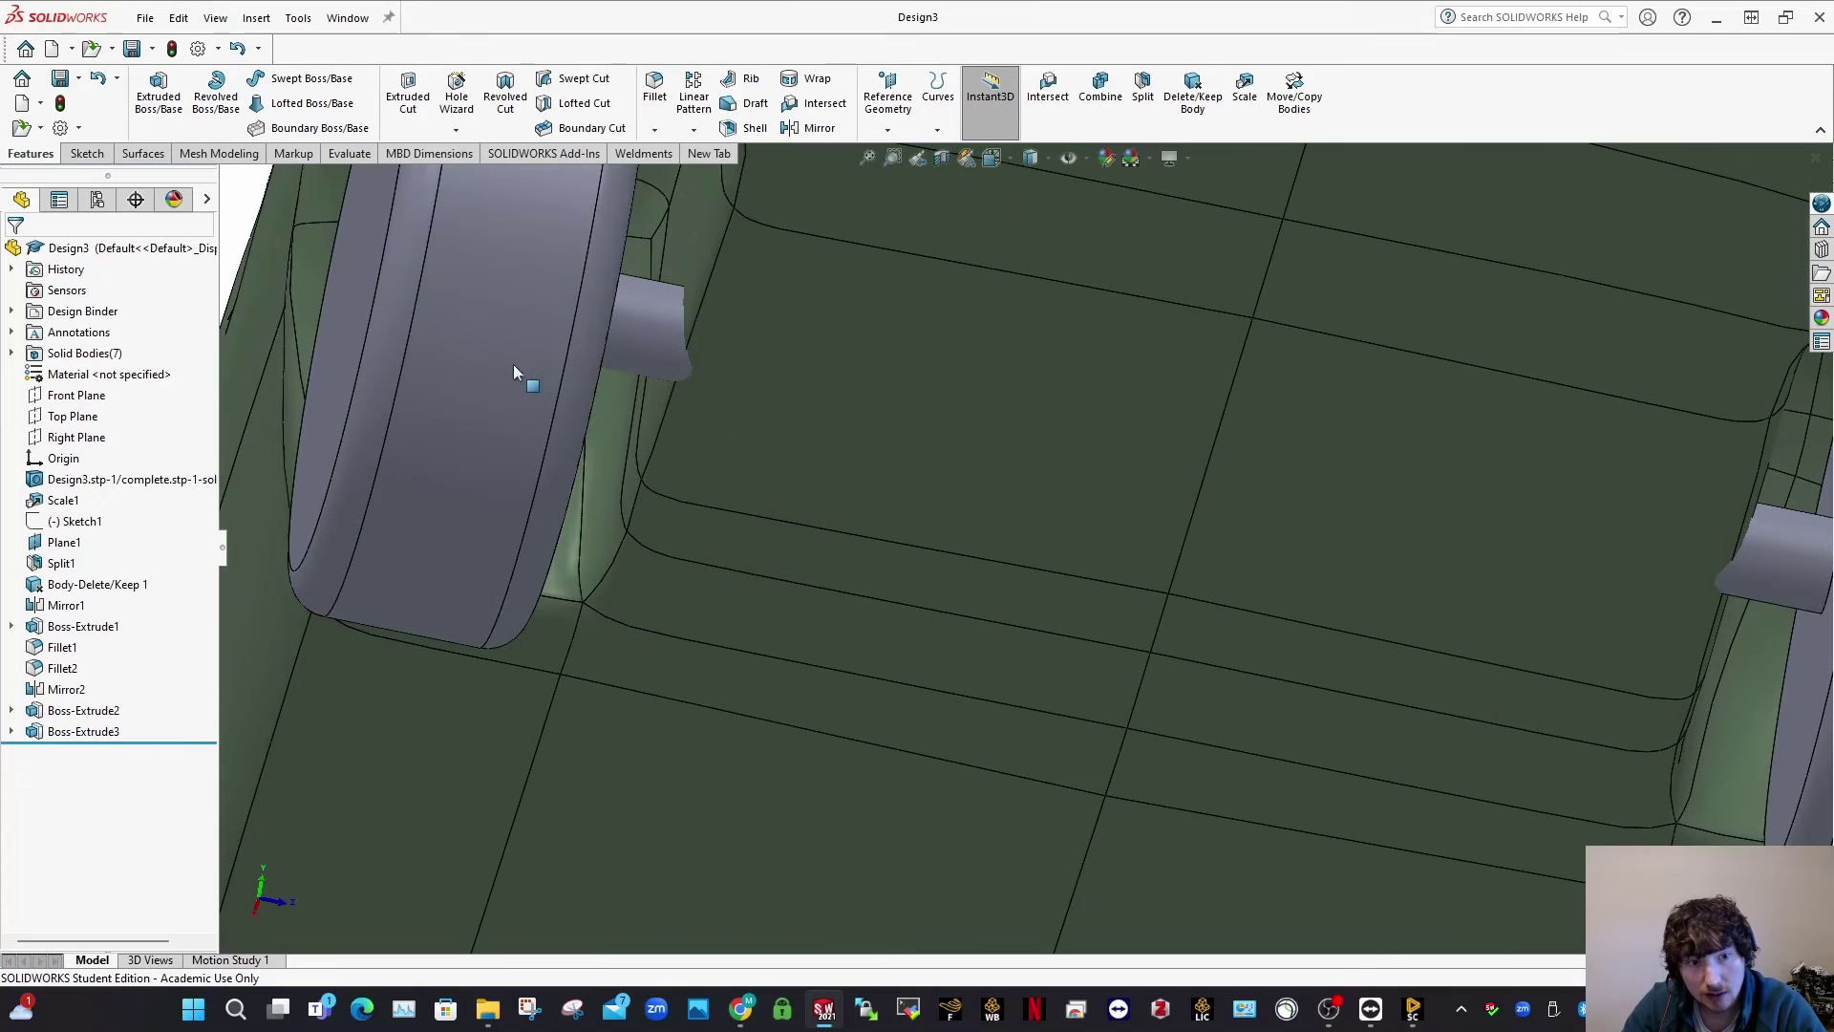
click(651, 348)
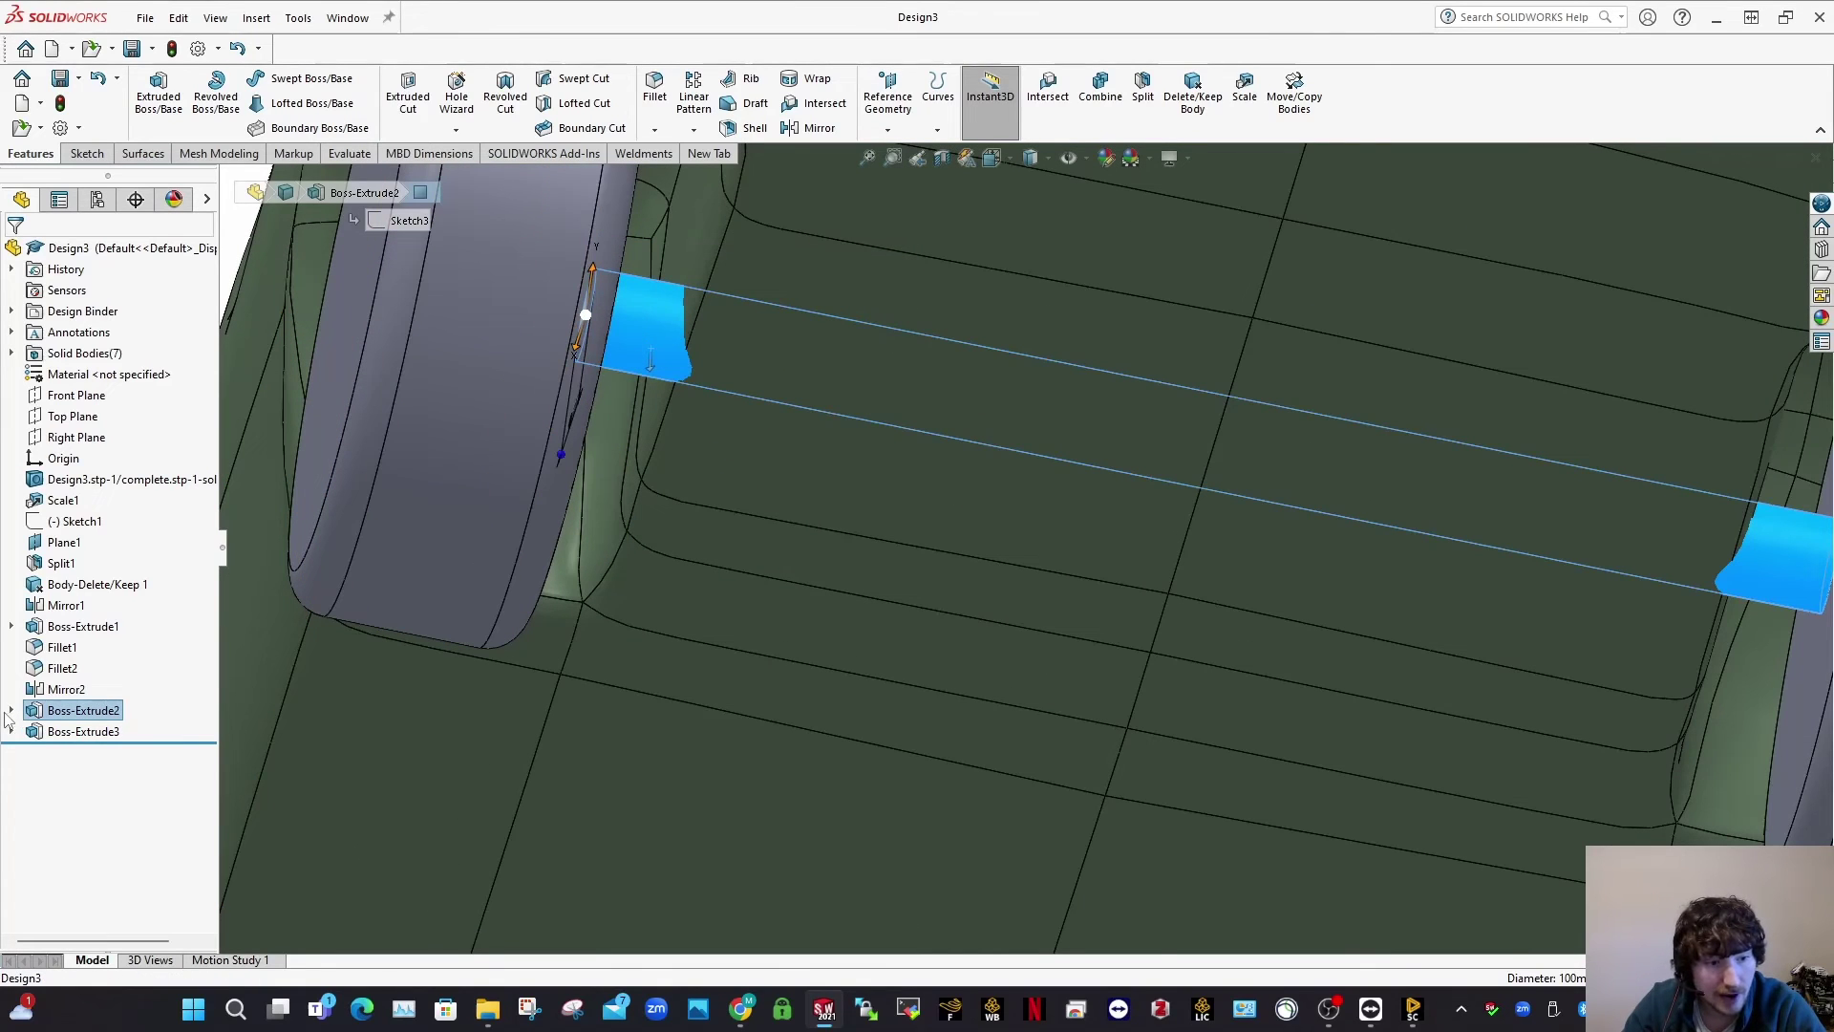
click(81, 735)
scroll(892, 495, up, 2)
mouse_move(892, 495)
middle_down()
mouse_move(814, 603)
mouse_move(726, 621)
middle_up()
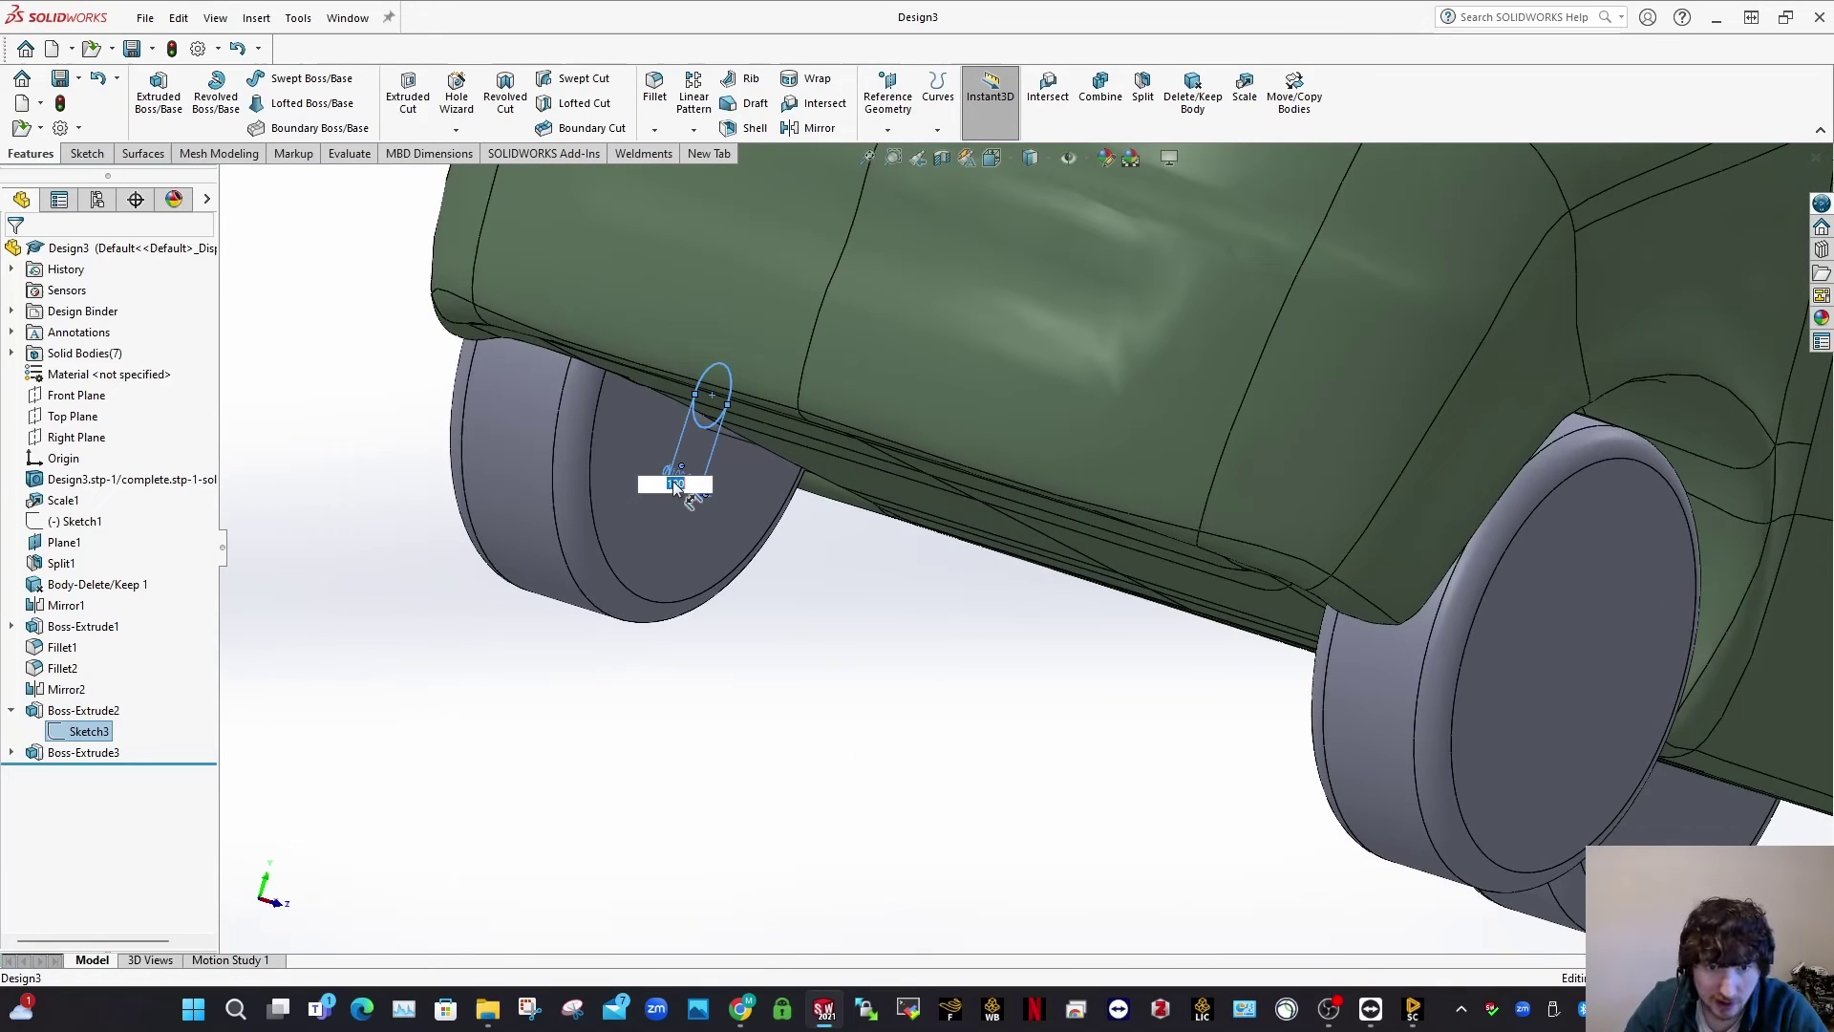
key(Return)
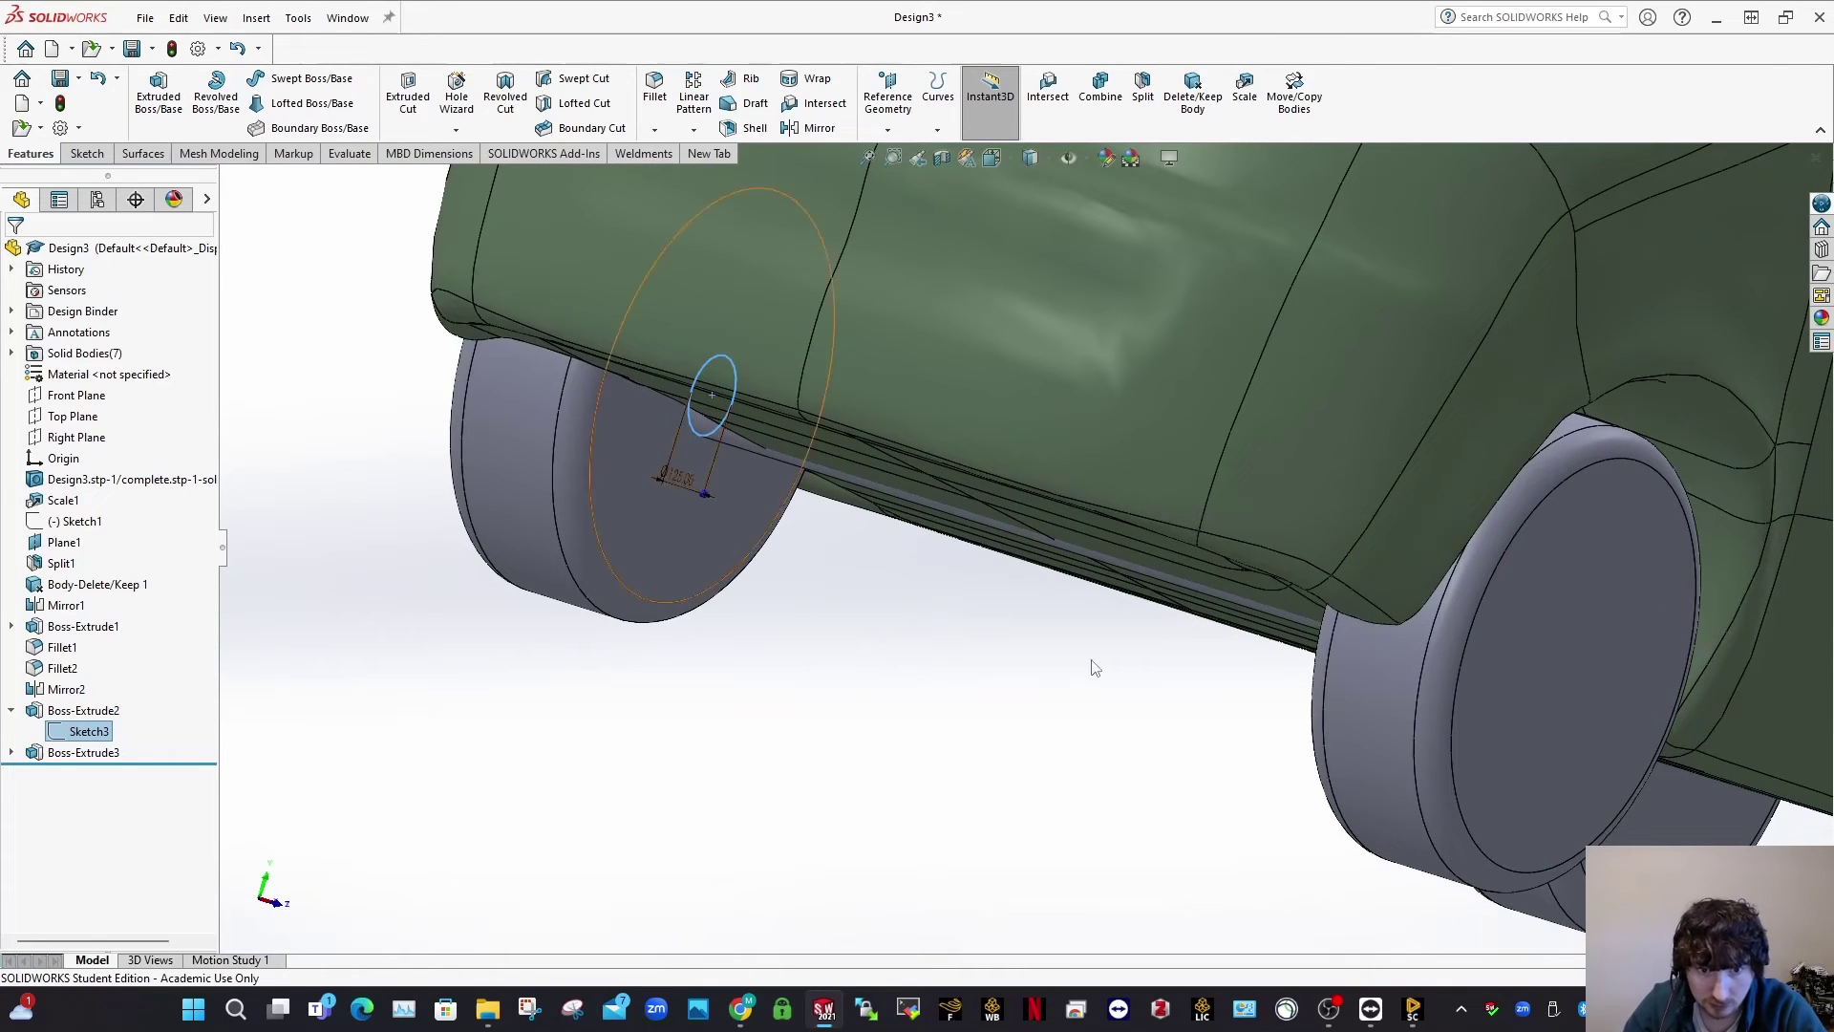
click(1091, 661)
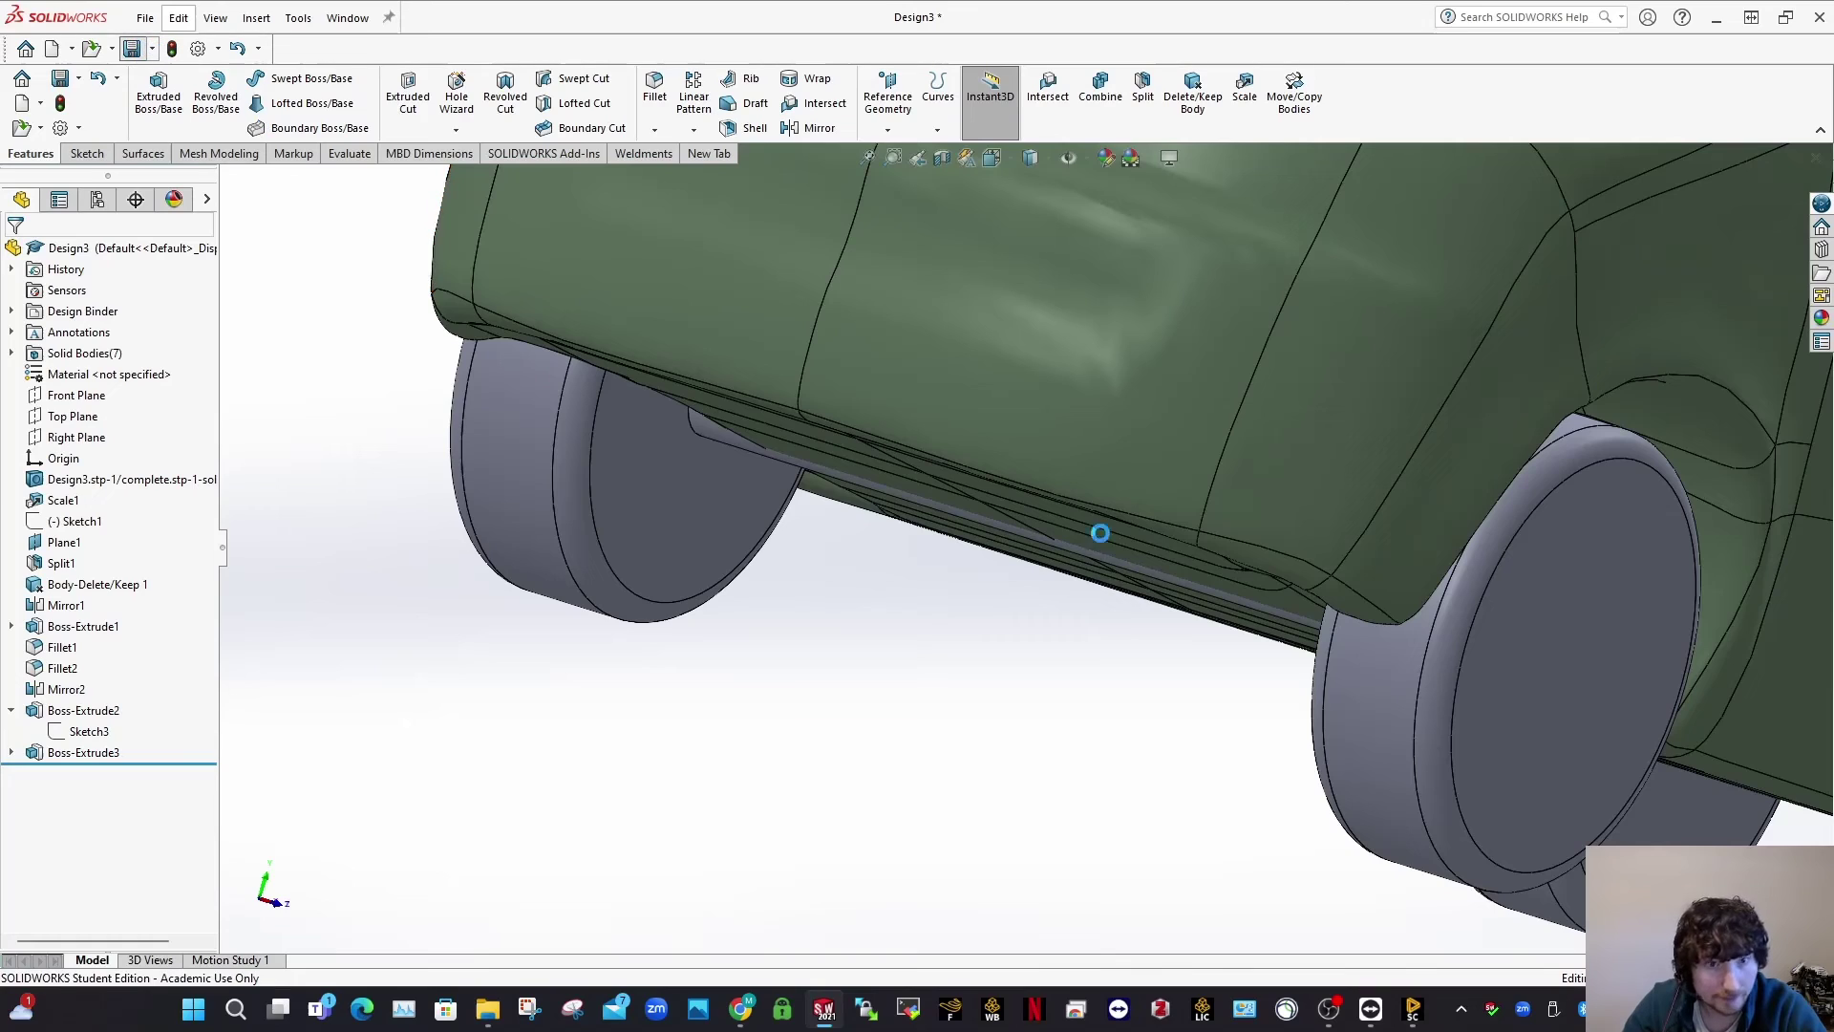
Step: Examine from beneath how the thickened front axle runs between the wheels along the van's floor
scroll(873, 480, down, 8)
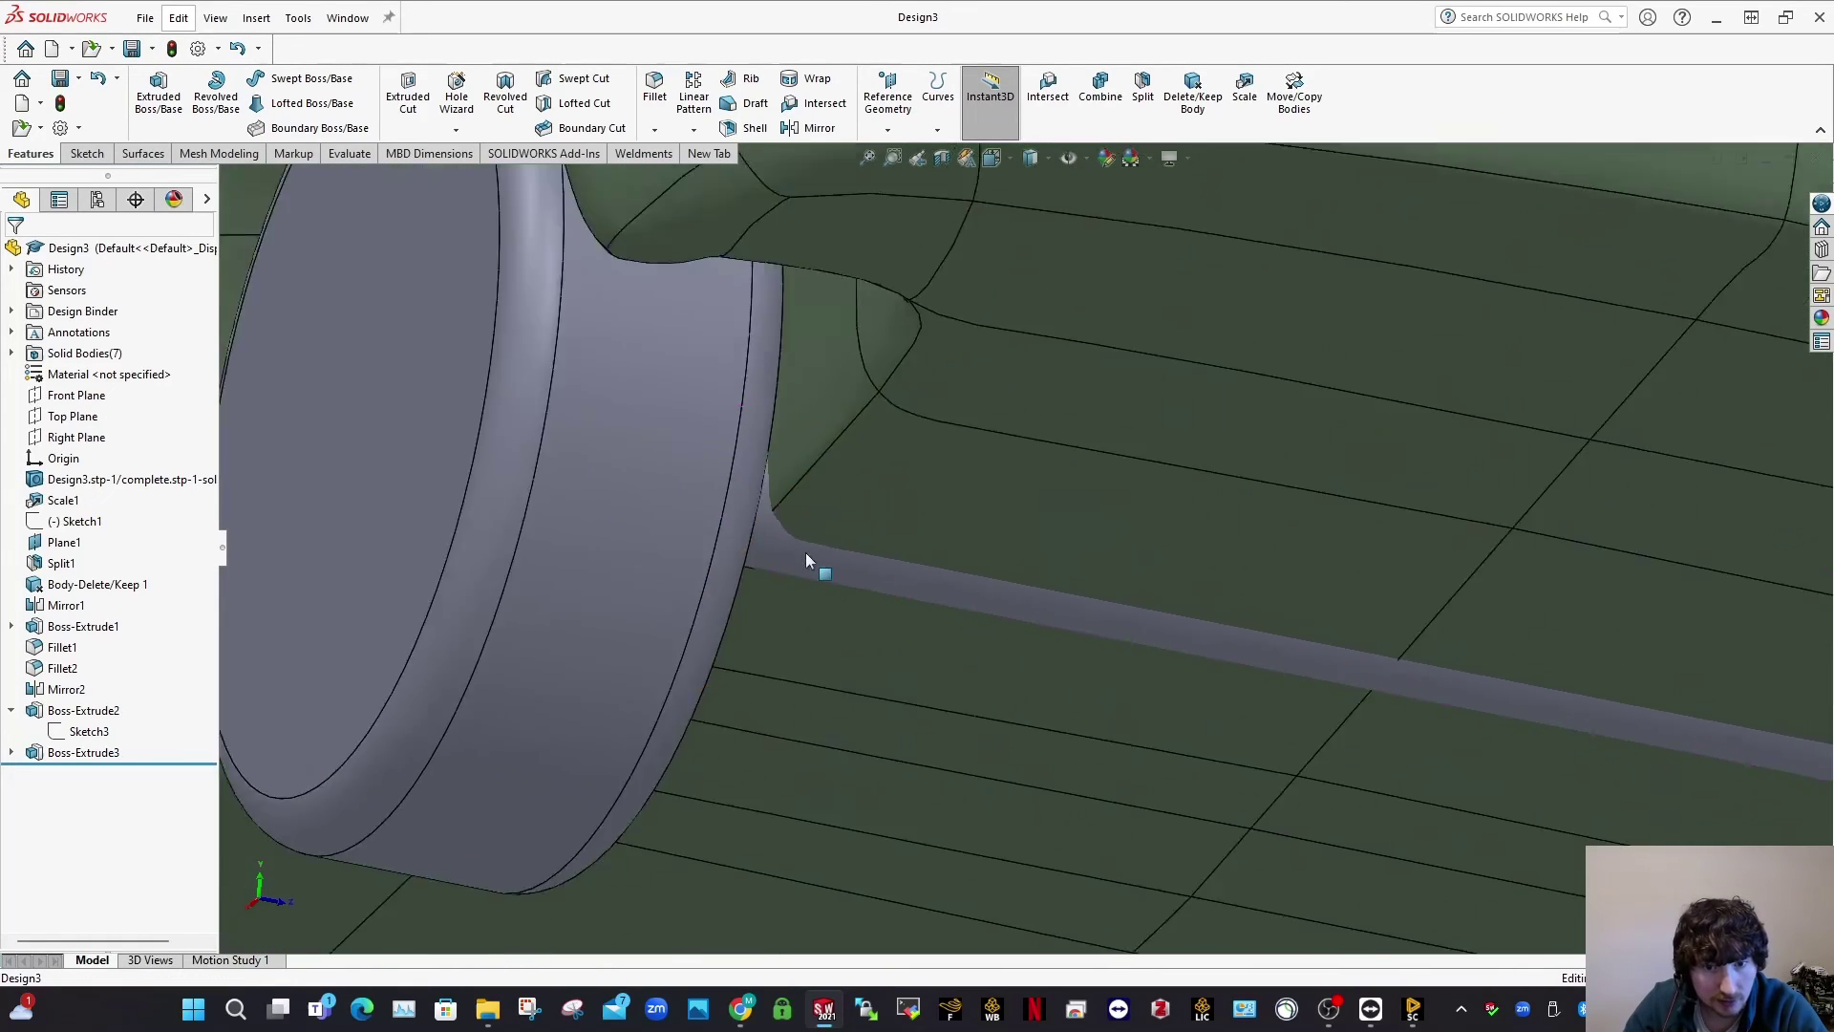
scroll(814, 561, up, 4)
middle_drag(979, 570, 970, 520)
scroll(961, 640, up, 2)
ctrl+middle_drag(959, 654, 986, 285)
scroll(899, 631, up, 2)
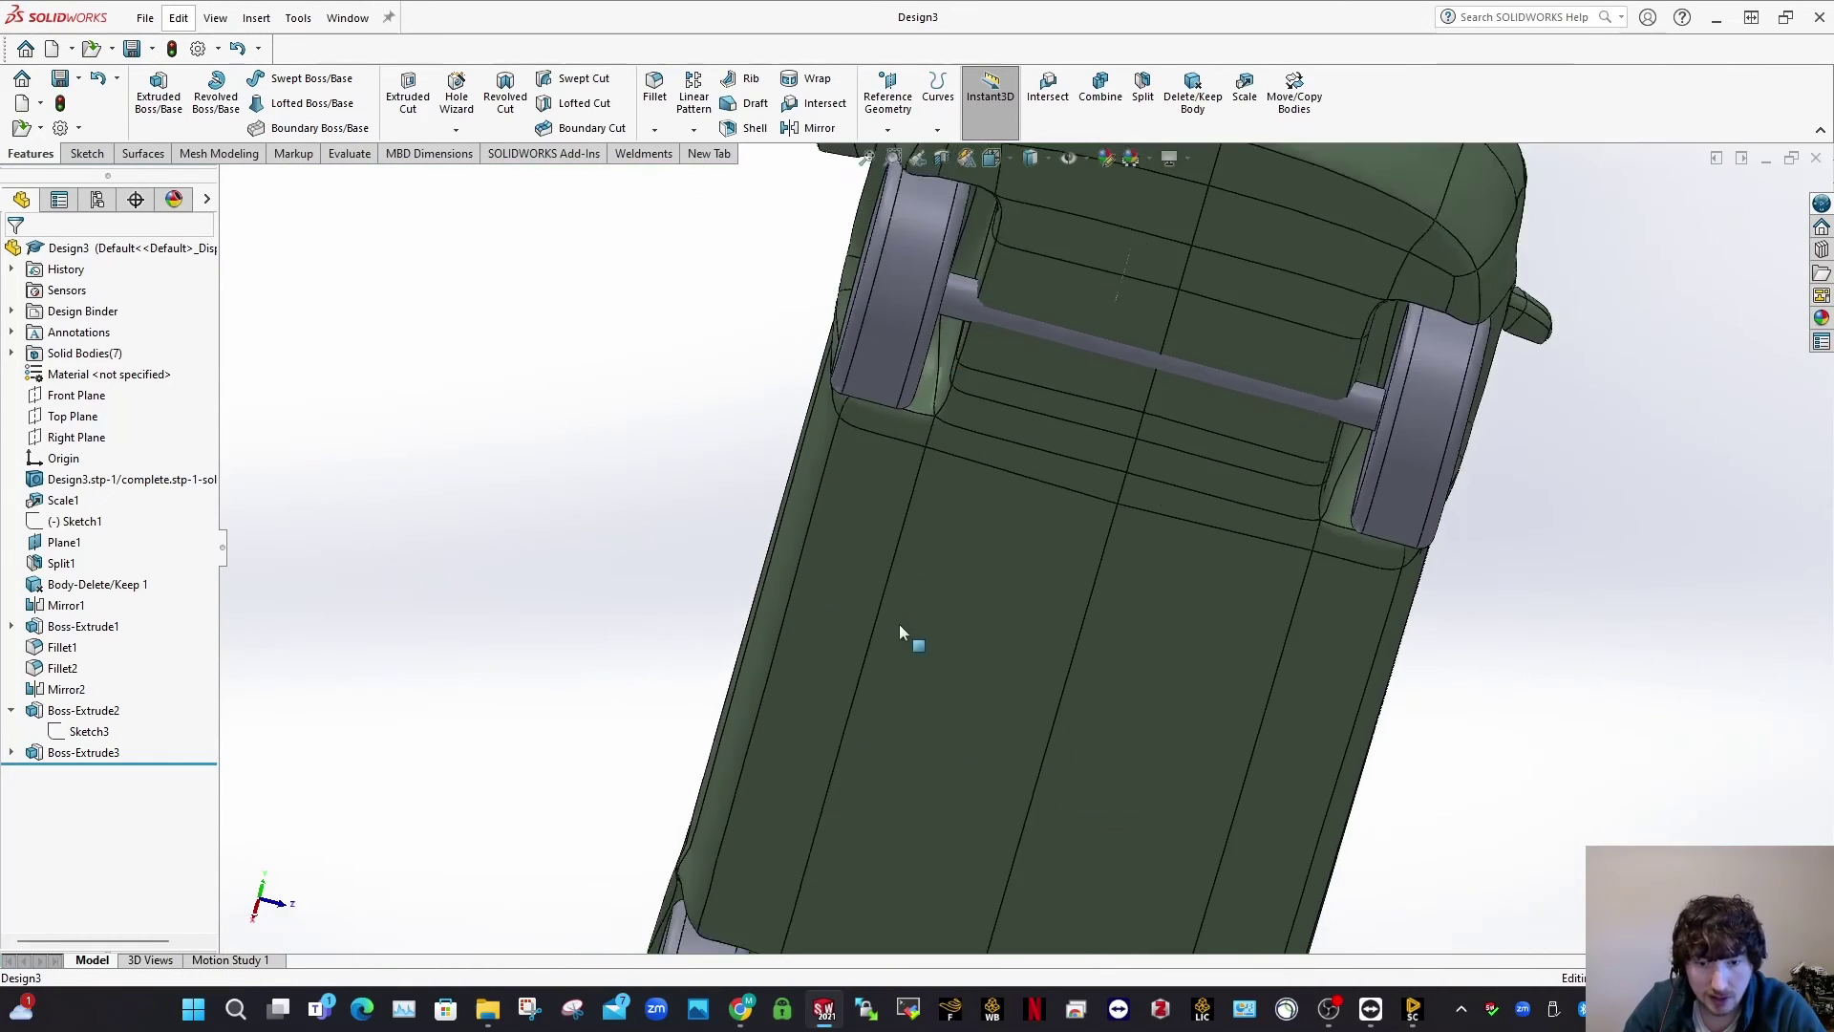
scroll(899, 631, up, 6)
Step: Try a diameter of 125 mm for the rear axle and check it from beneath the van
scroll(971, 643, down, 7)
middle_drag(966, 525, 960, 566)
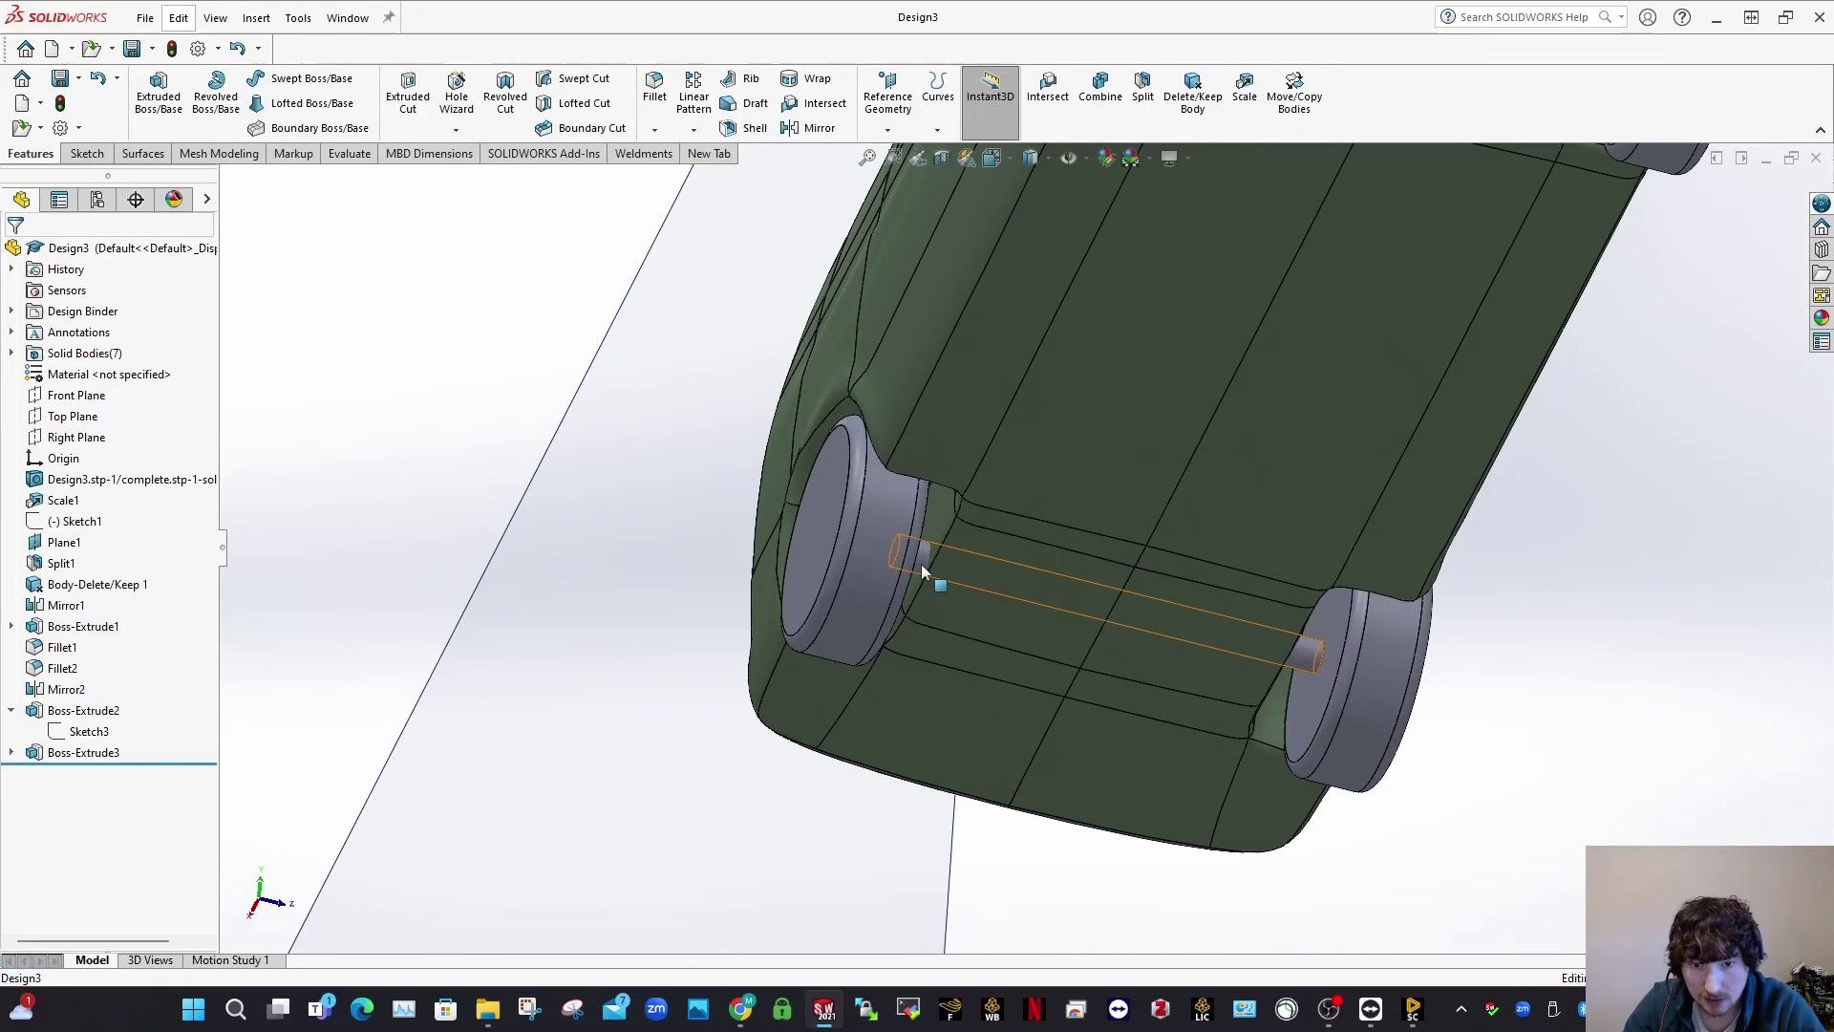
click(921, 571)
scroll(932, 544, down, 5)
click(954, 562)
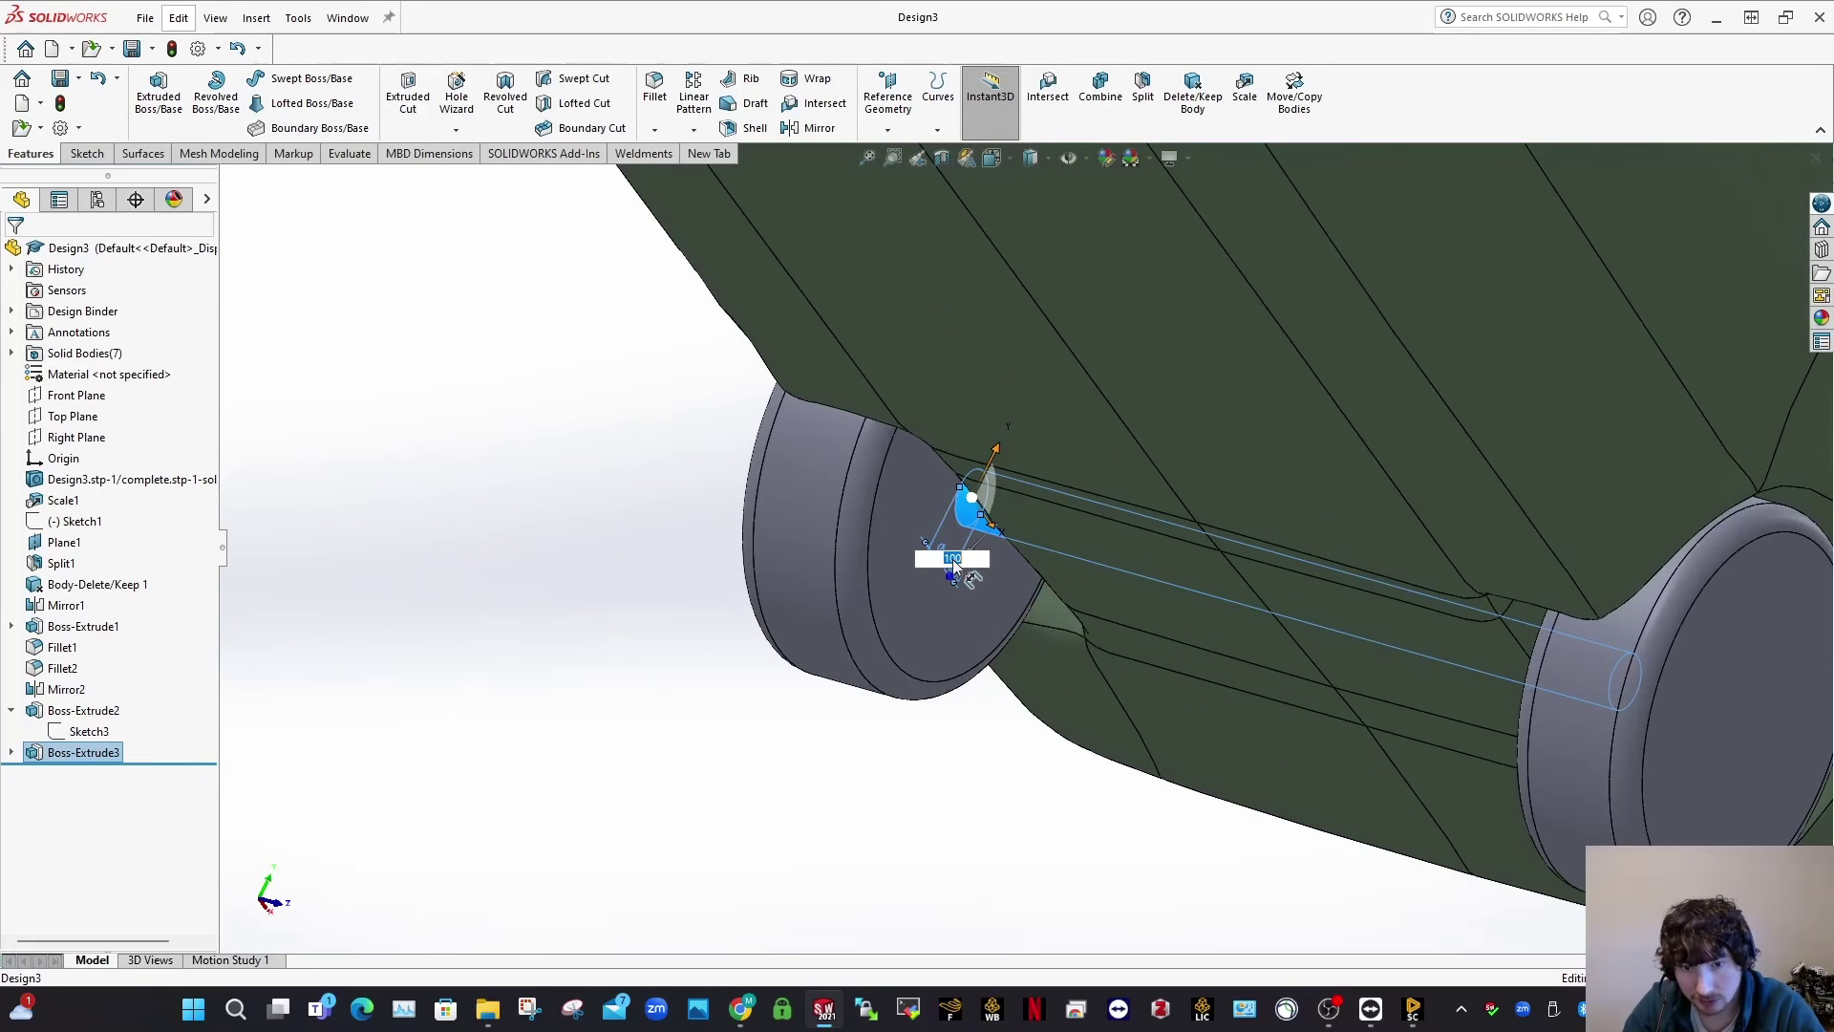
text(125)
key(Return)
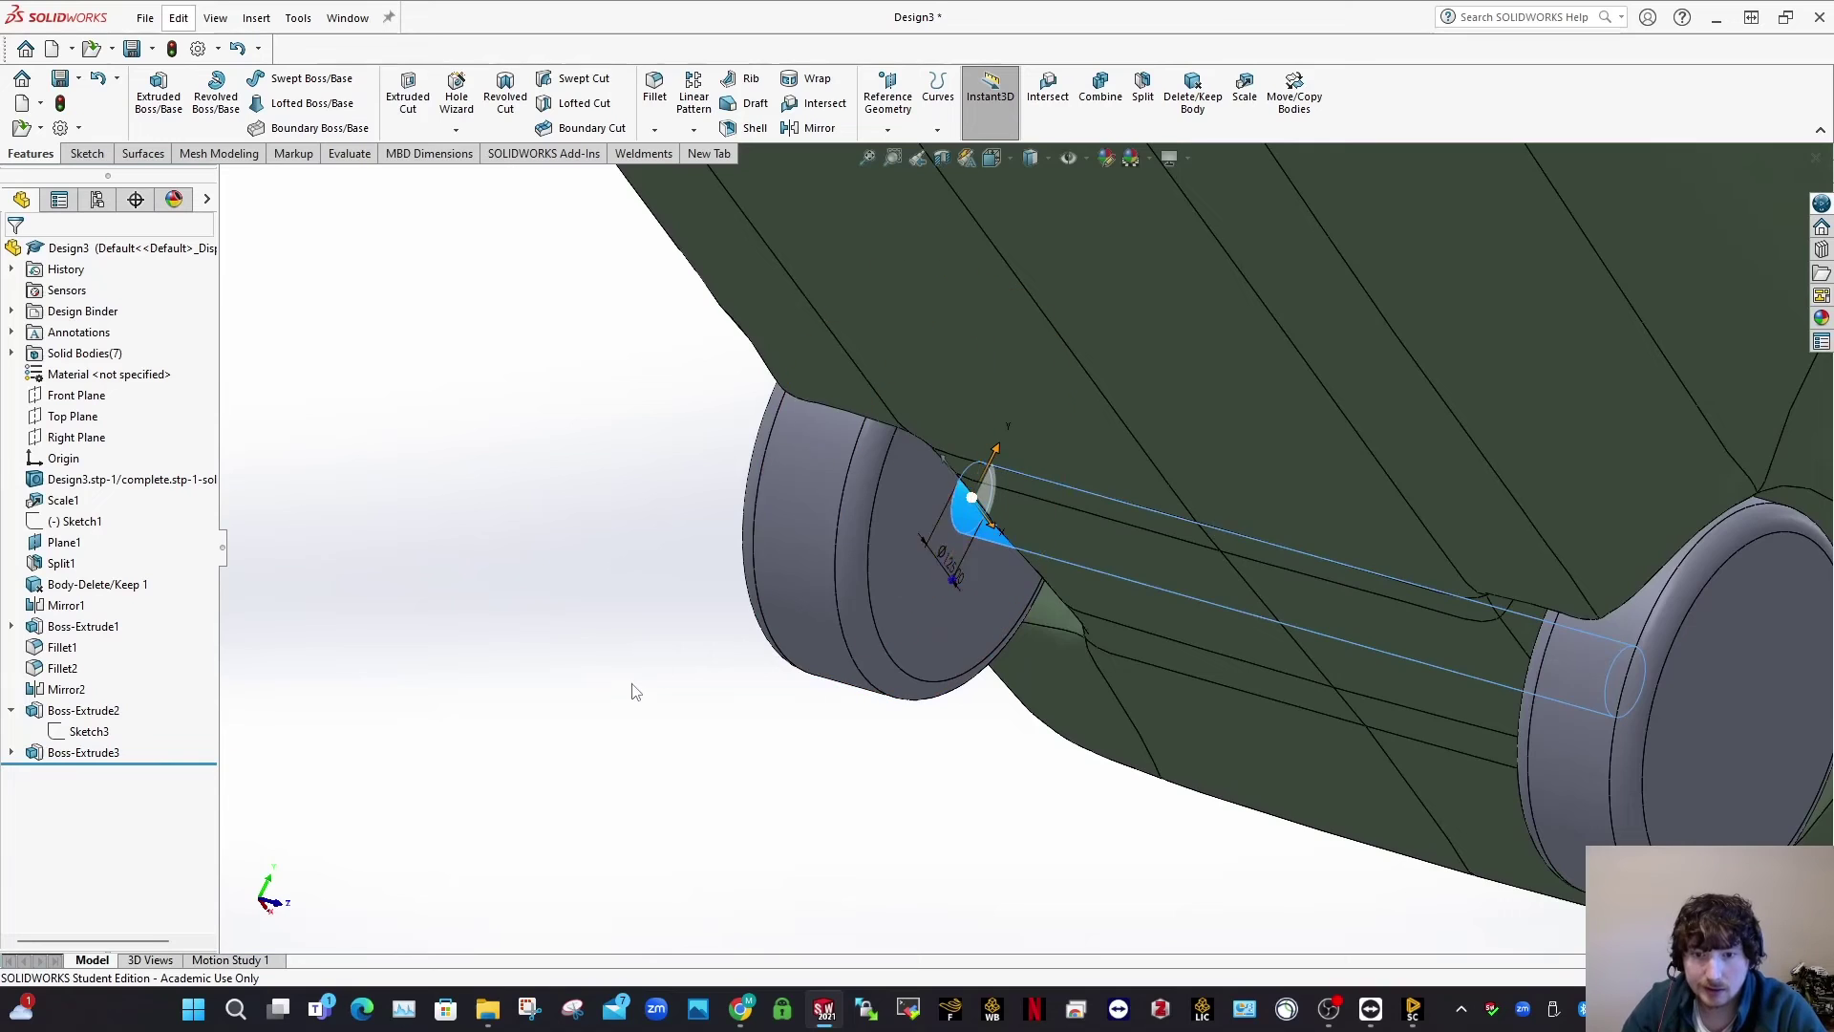
click(631, 690)
scroll(971, 623, up, 2)
scroll(971, 616, down, 1)
middle_drag(1080, 526, 1110, 541)
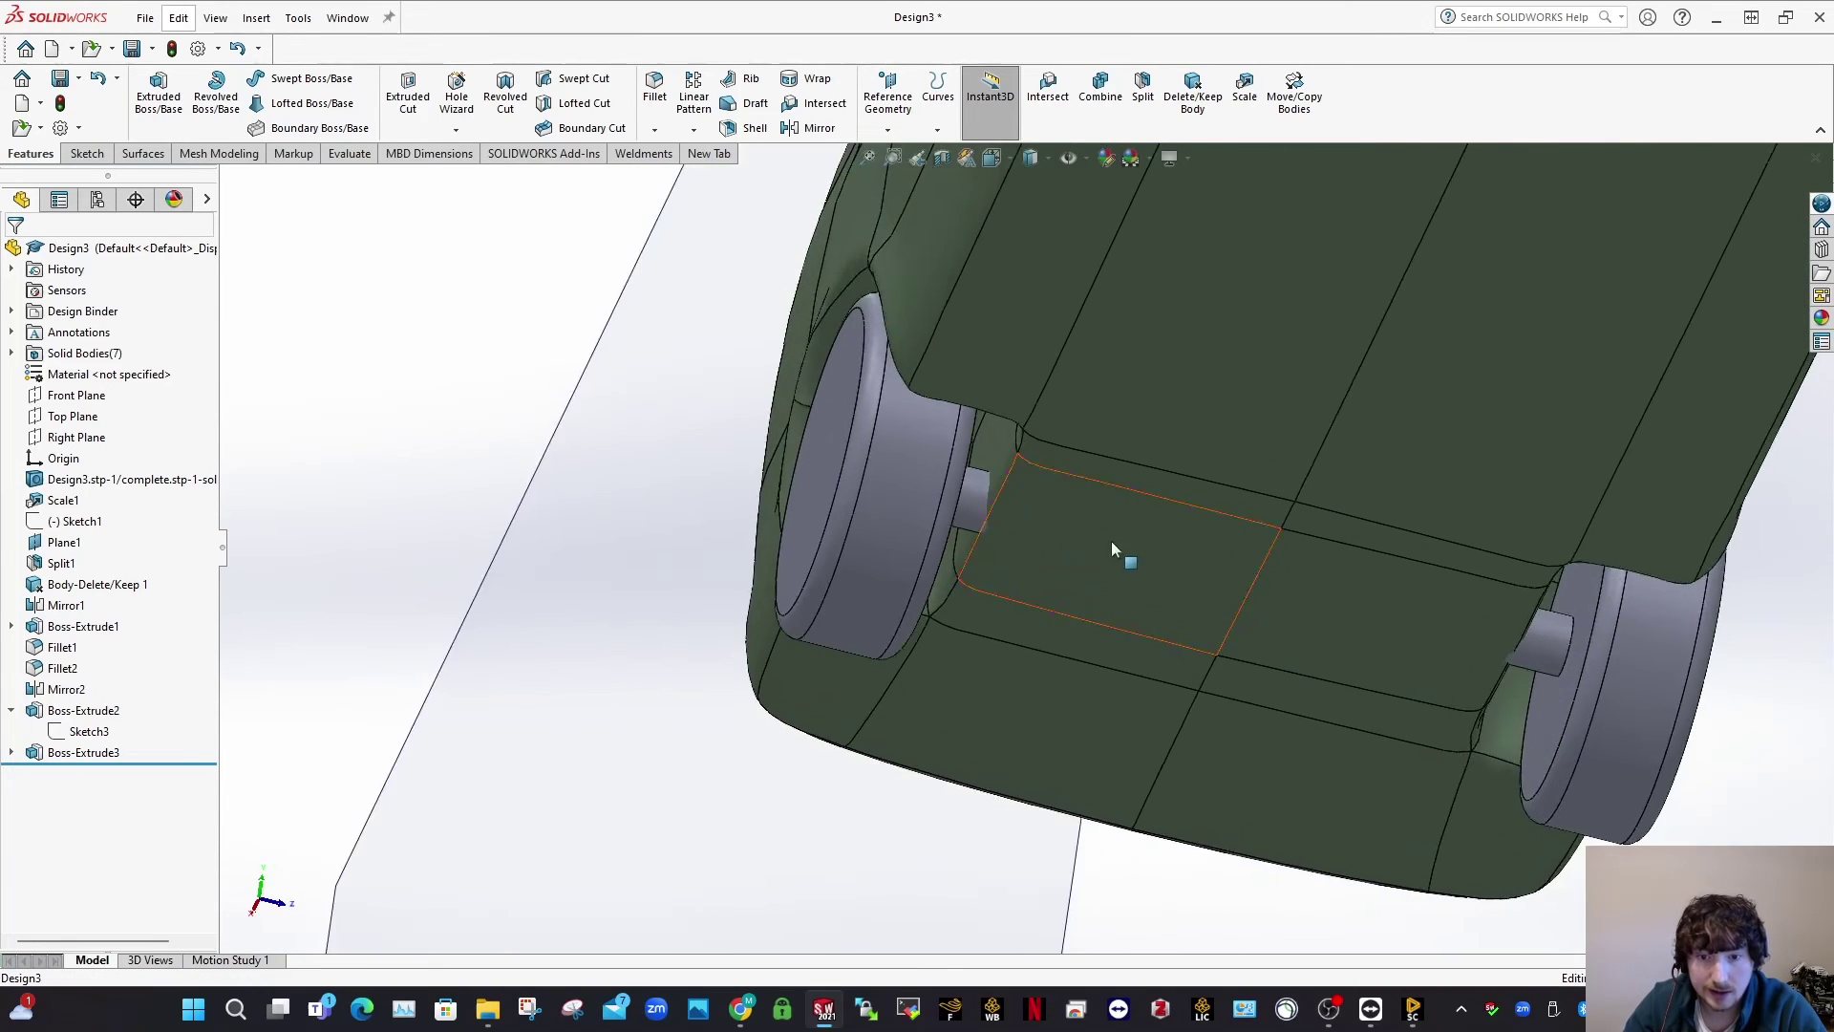
Step: Set the rear axle's diameter to 100 mm
scroll(1061, 544, down, 4)
click(902, 434)
middle_drag(794, 536, 989, 485)
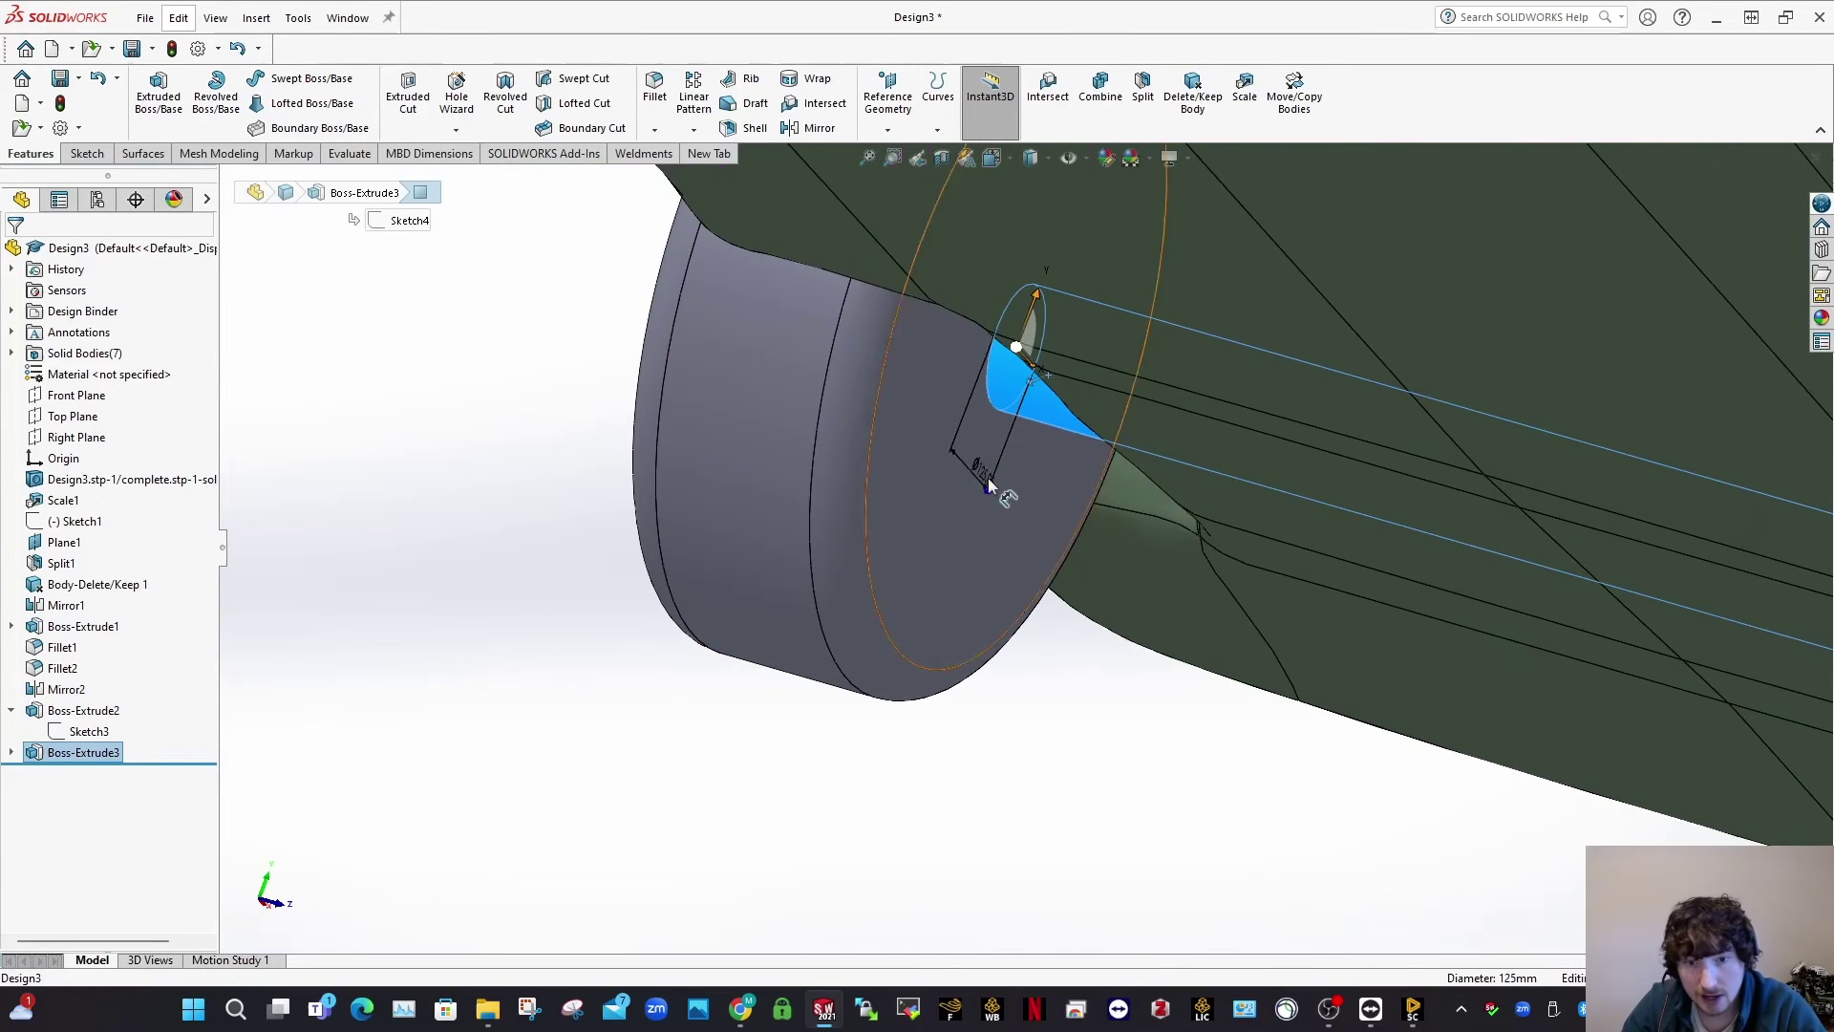
click(990, 482)
text(100)
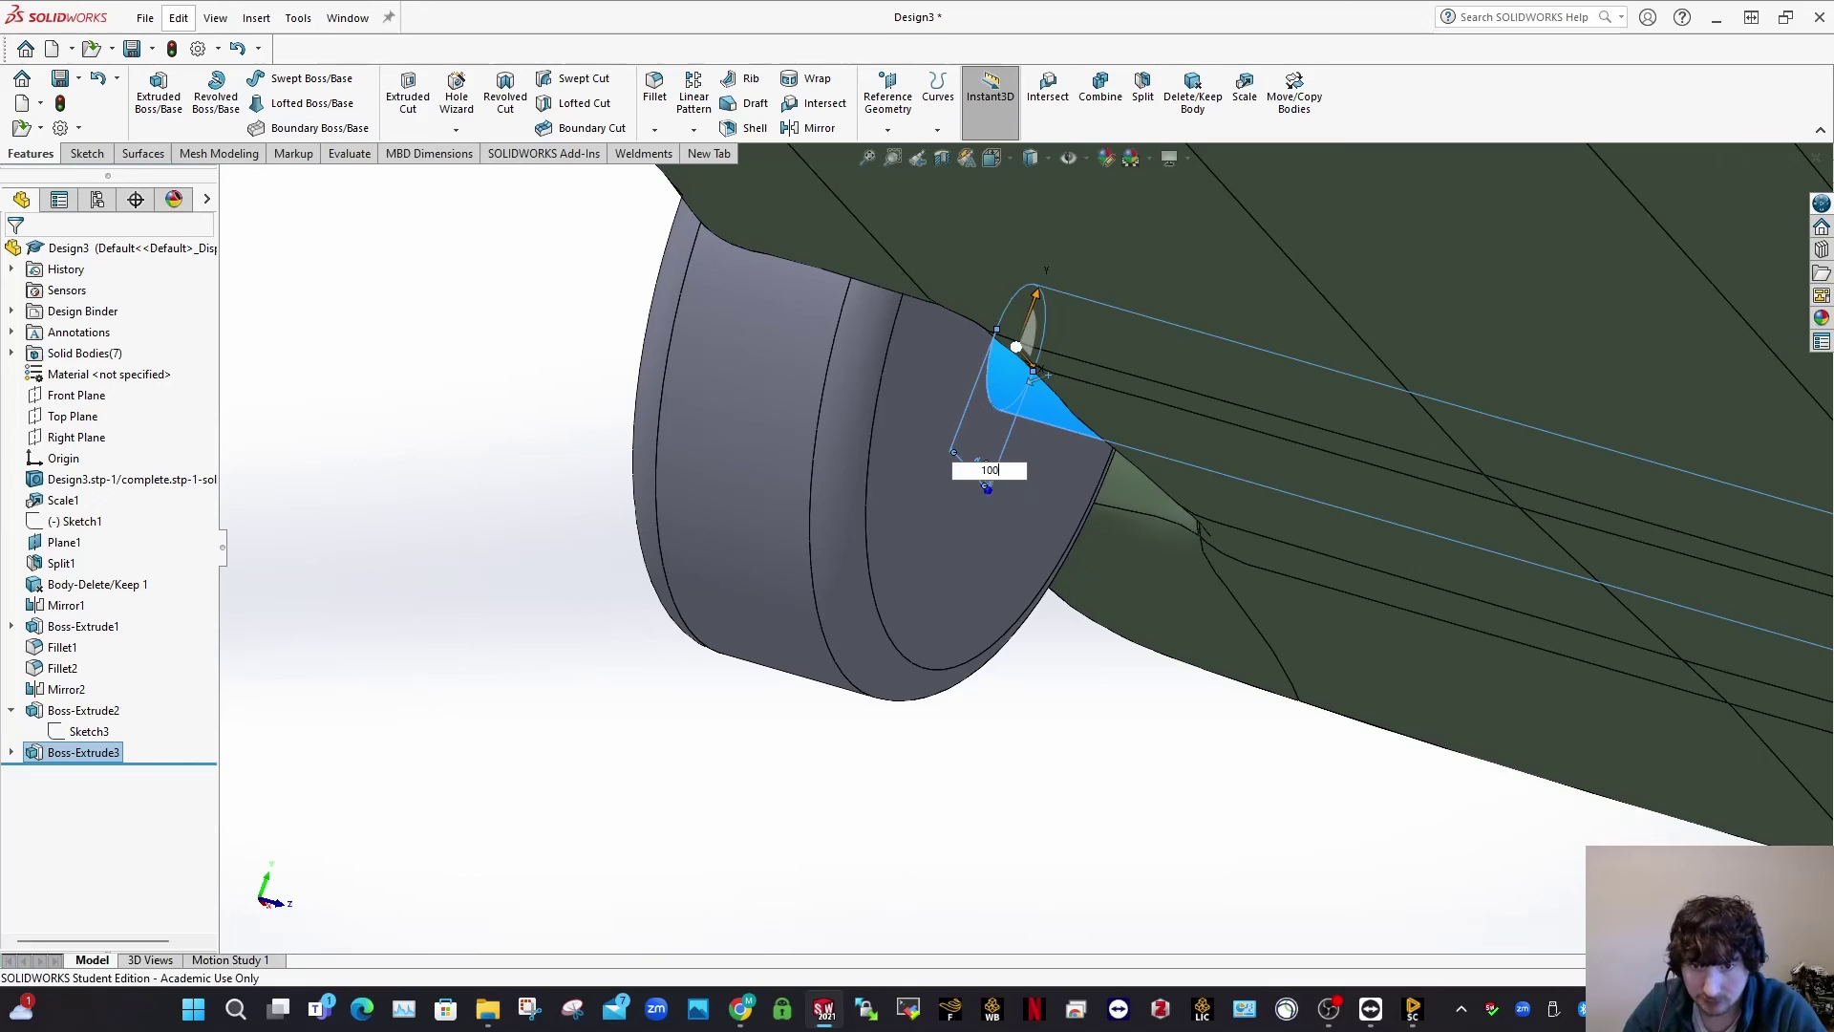
key(Return)
scroll(1078, 363, down, 2)
middle_drag(1078, 363, 991, 434)
scroll(621, 558, down, 2)
key(Escape)
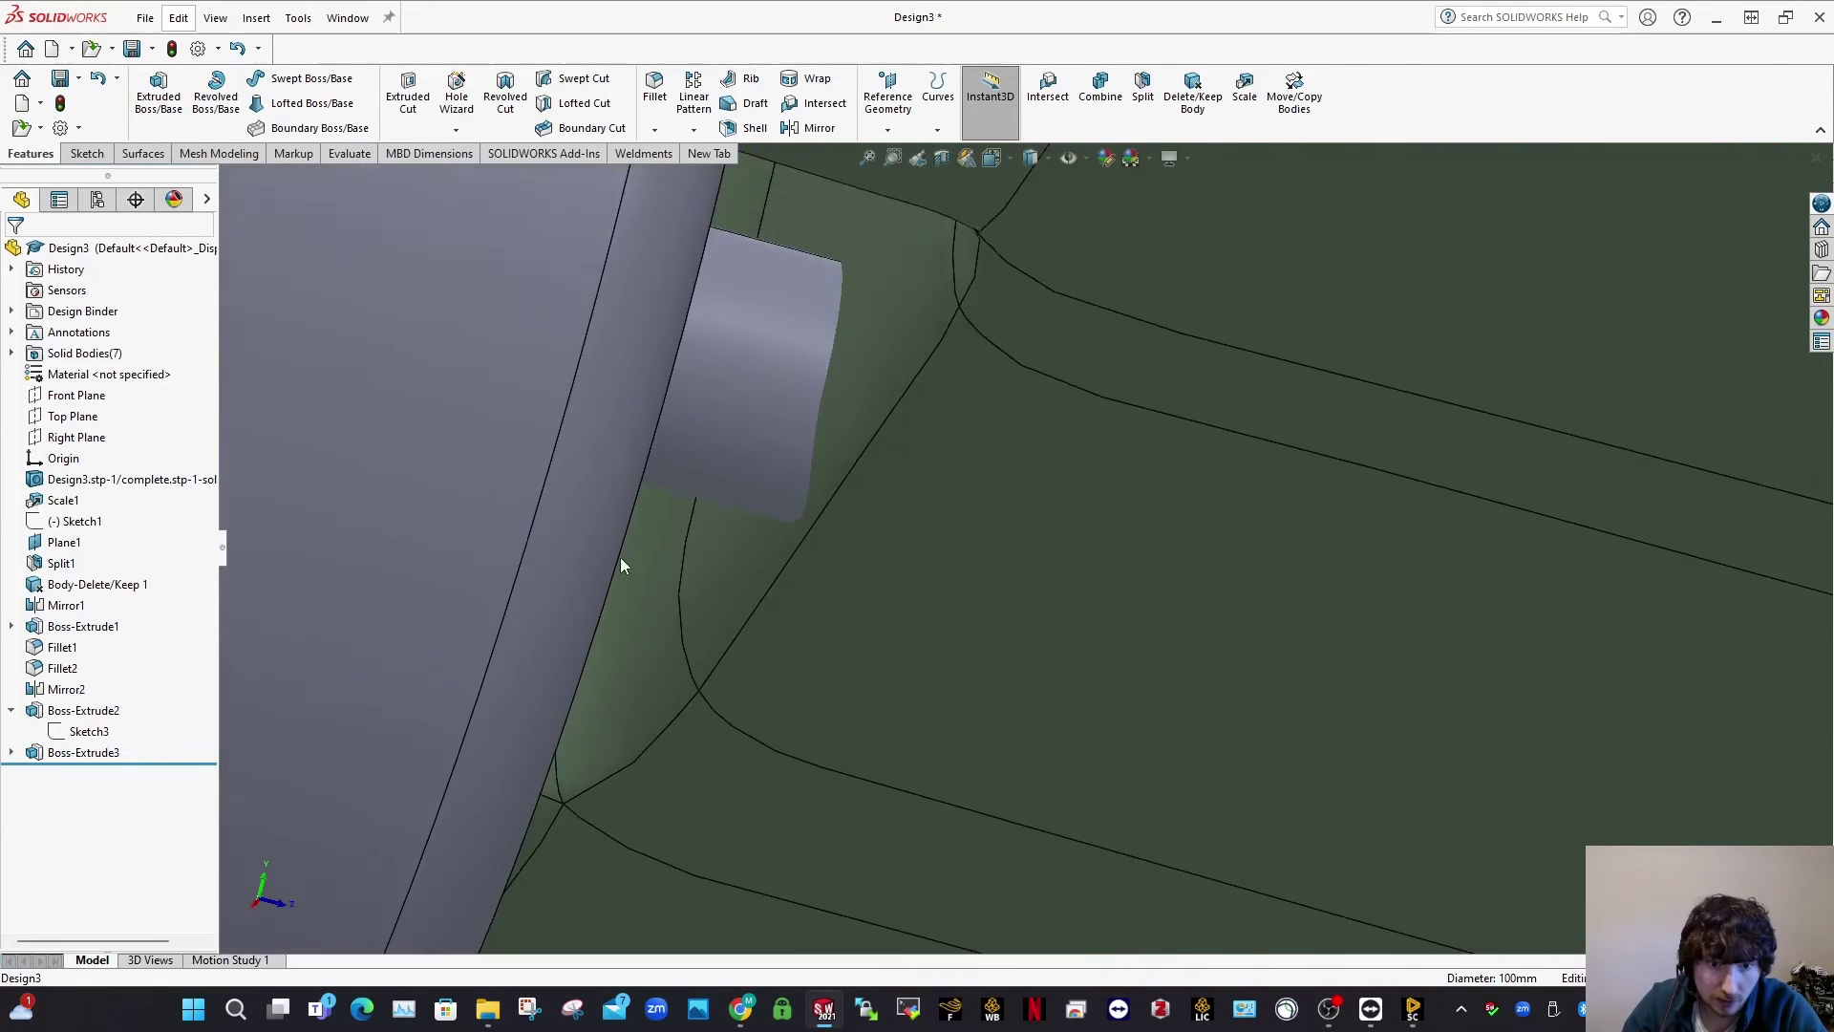
Step: Check where the rear axle meets the inside of the wheel arch, and save the part
scroll(621, 561, down, 3)
click(989, 514)
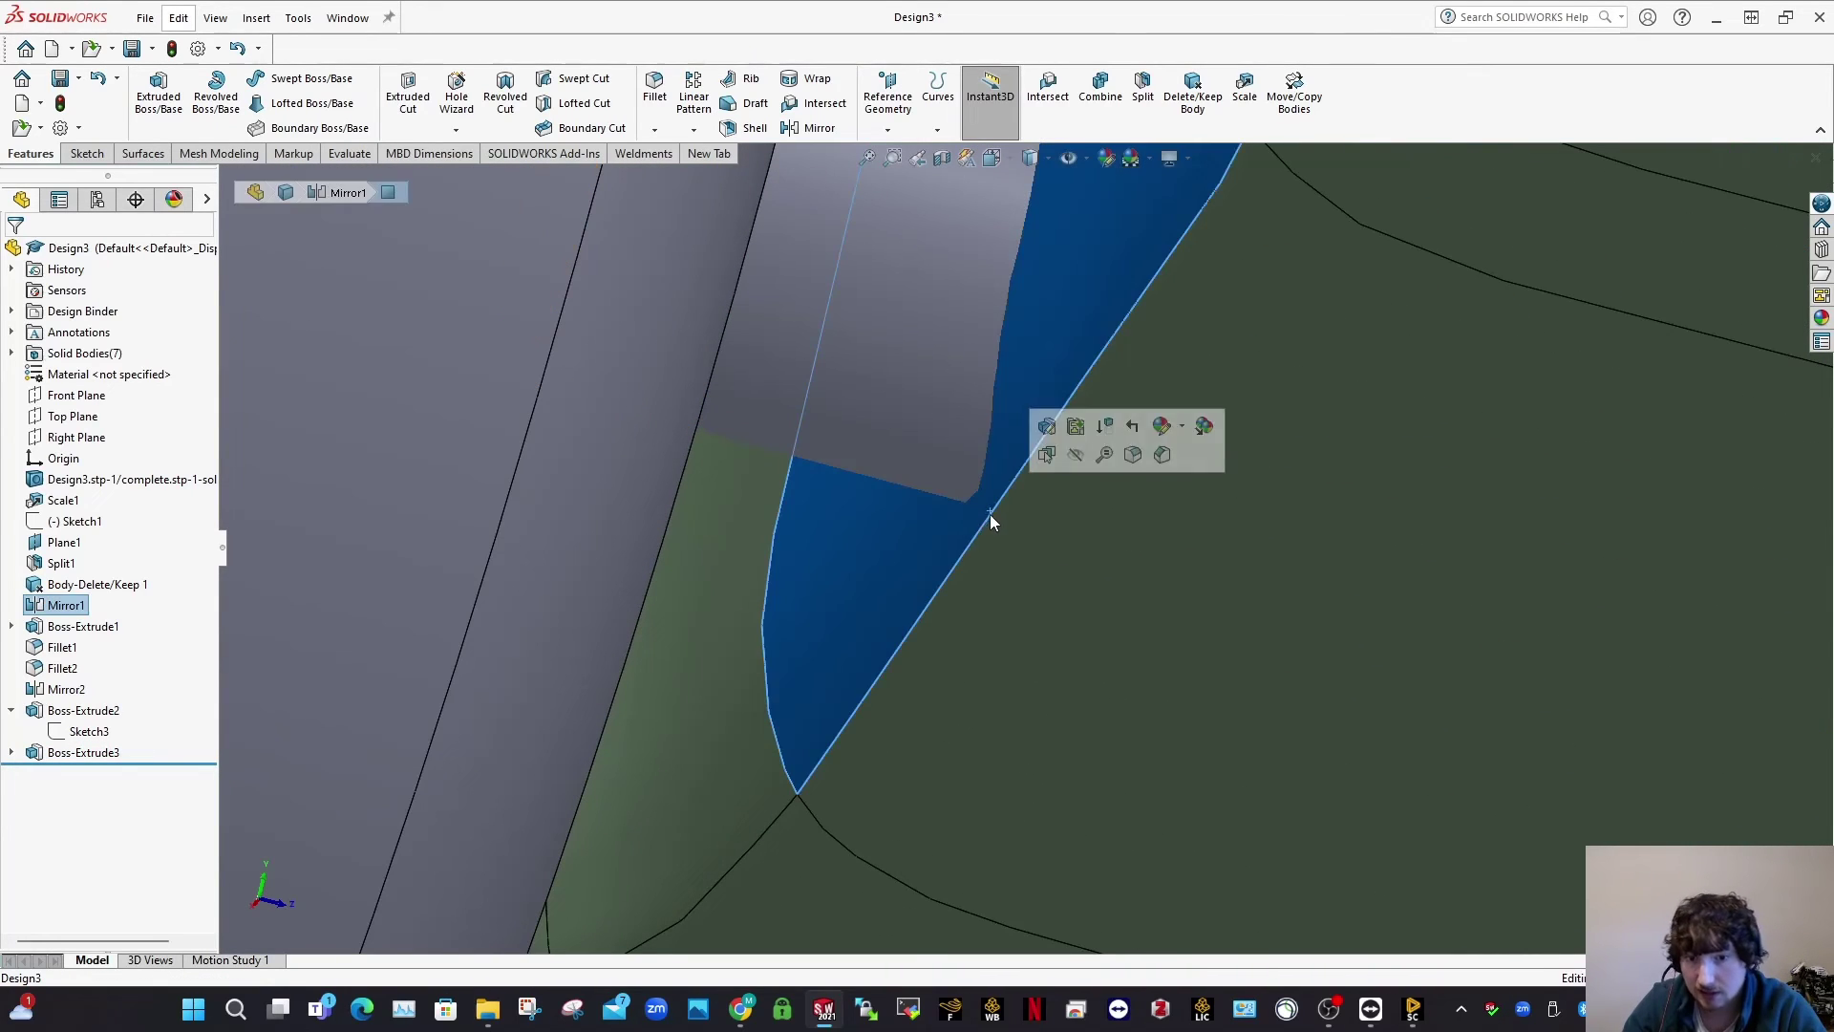
scroll(1003, 531, up, 10)
click(755, 903)
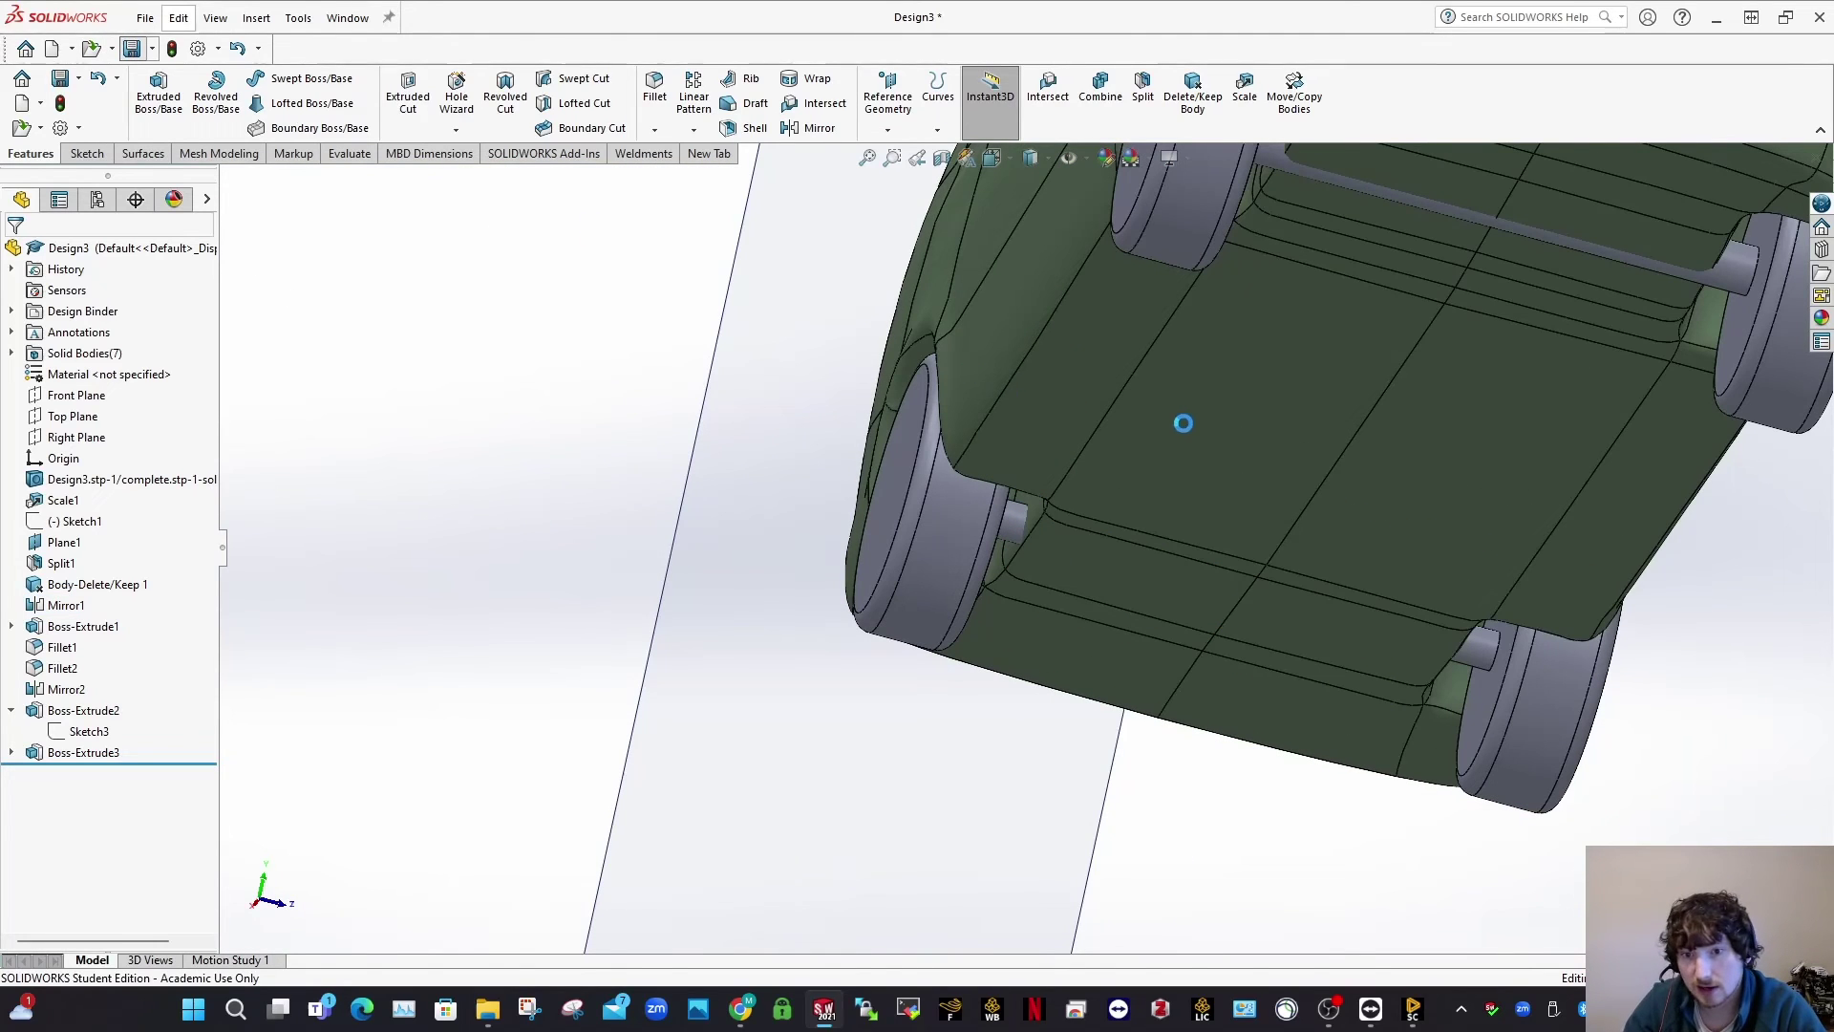
Step: Review the whole van with its wheels from the front corner at several angles
scroll(1183, 428, up, 6)
middle_drag(1184, 428, 1070, 547)
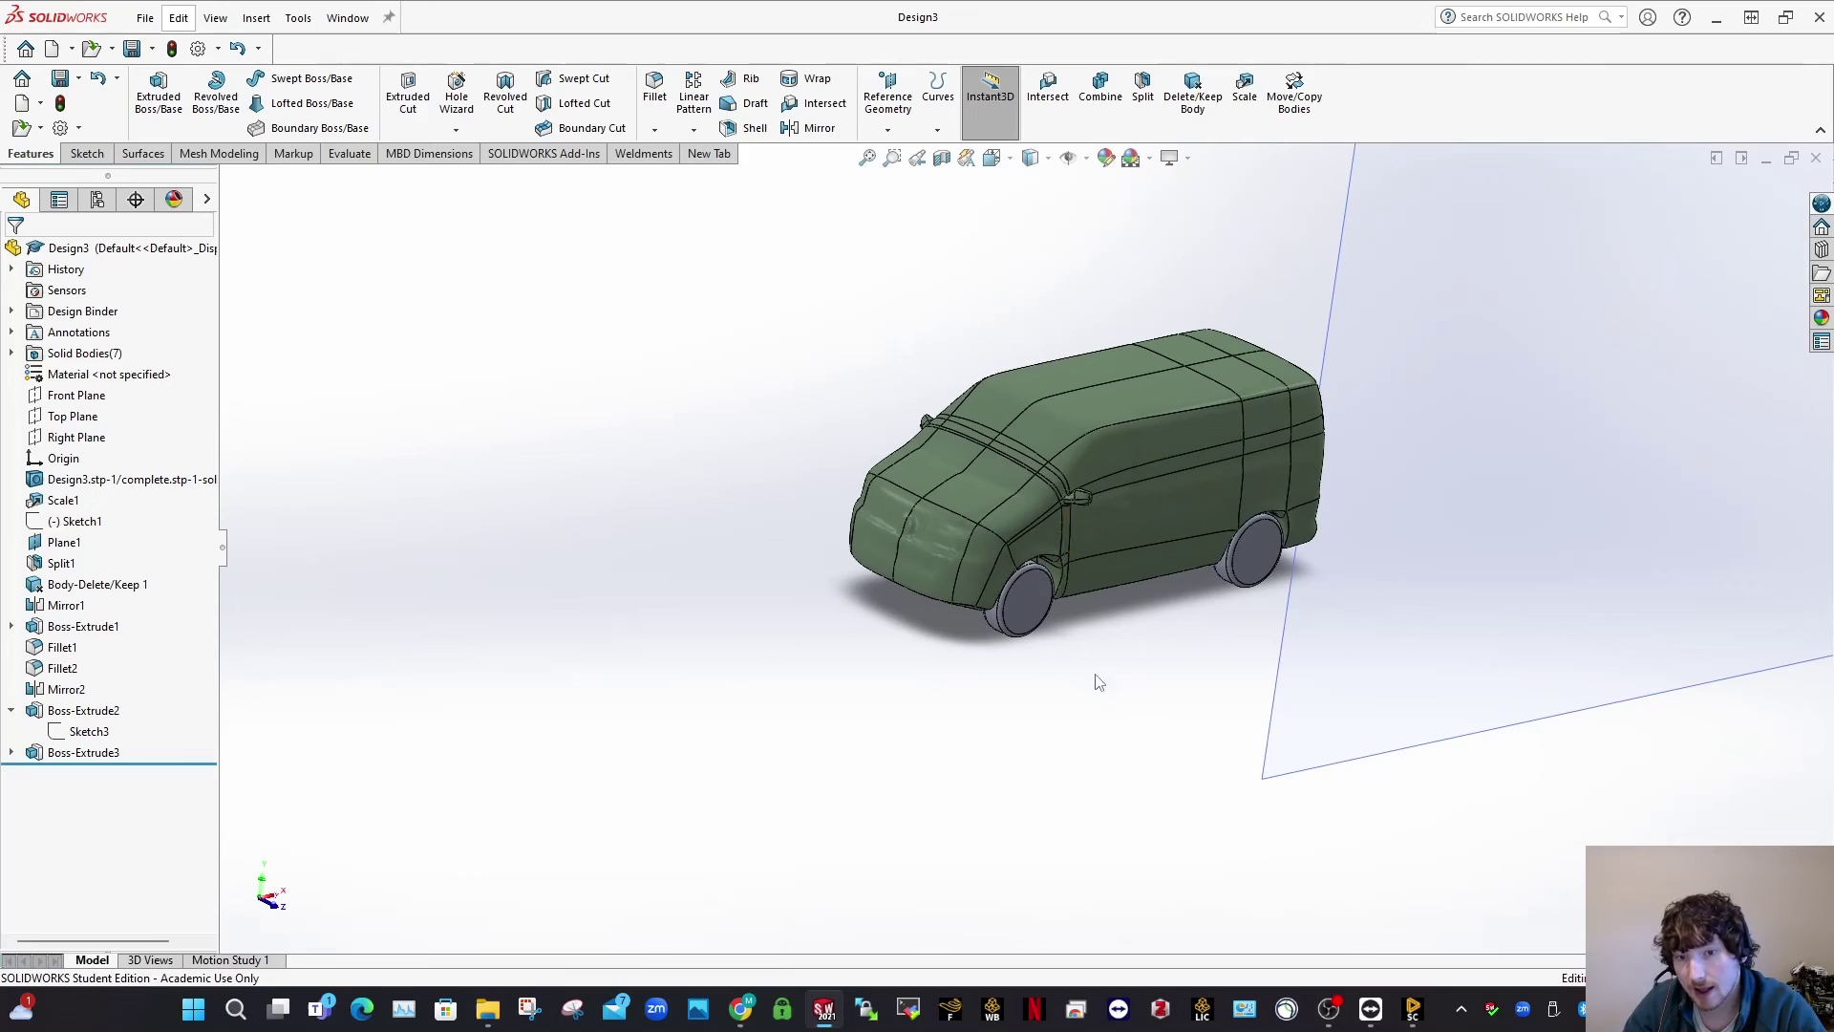
mouse_move(1111, 452)
middle_down()
mouse_move(1069, 478)
mouse_move(1112, 482)
middle_up()
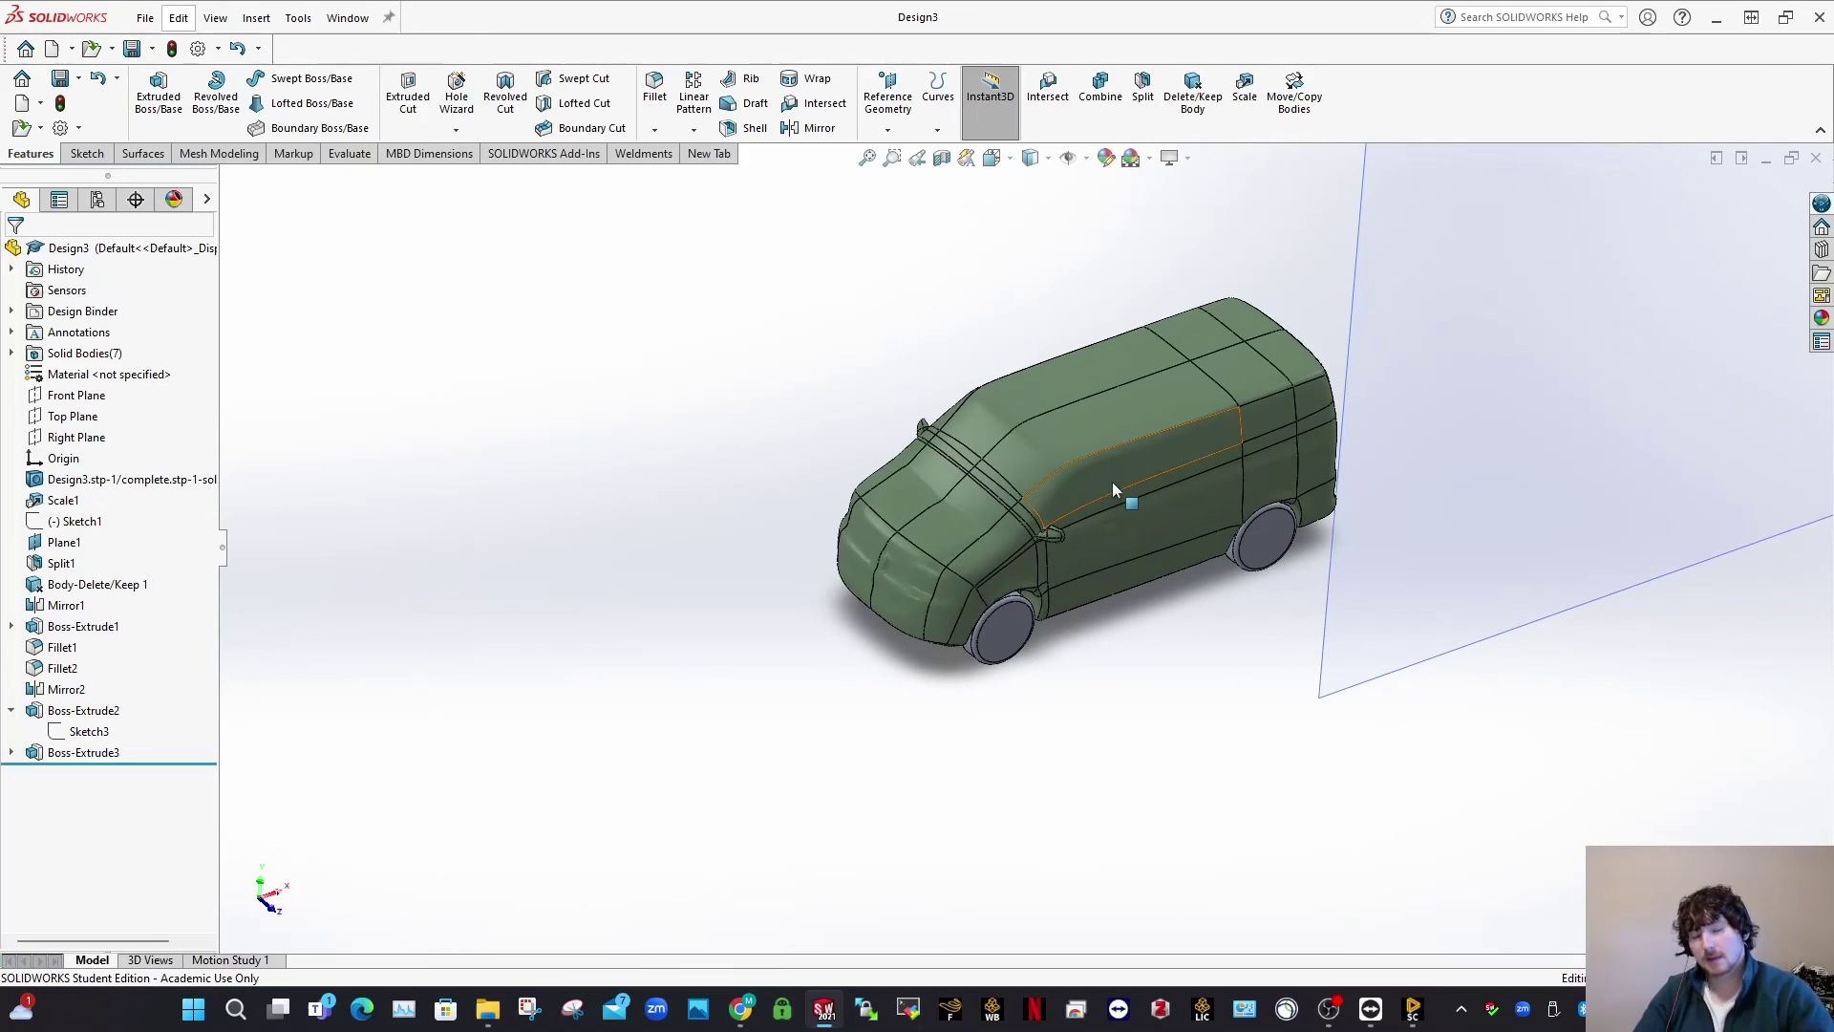
middle_drag(1120, 575, 1133, 559)
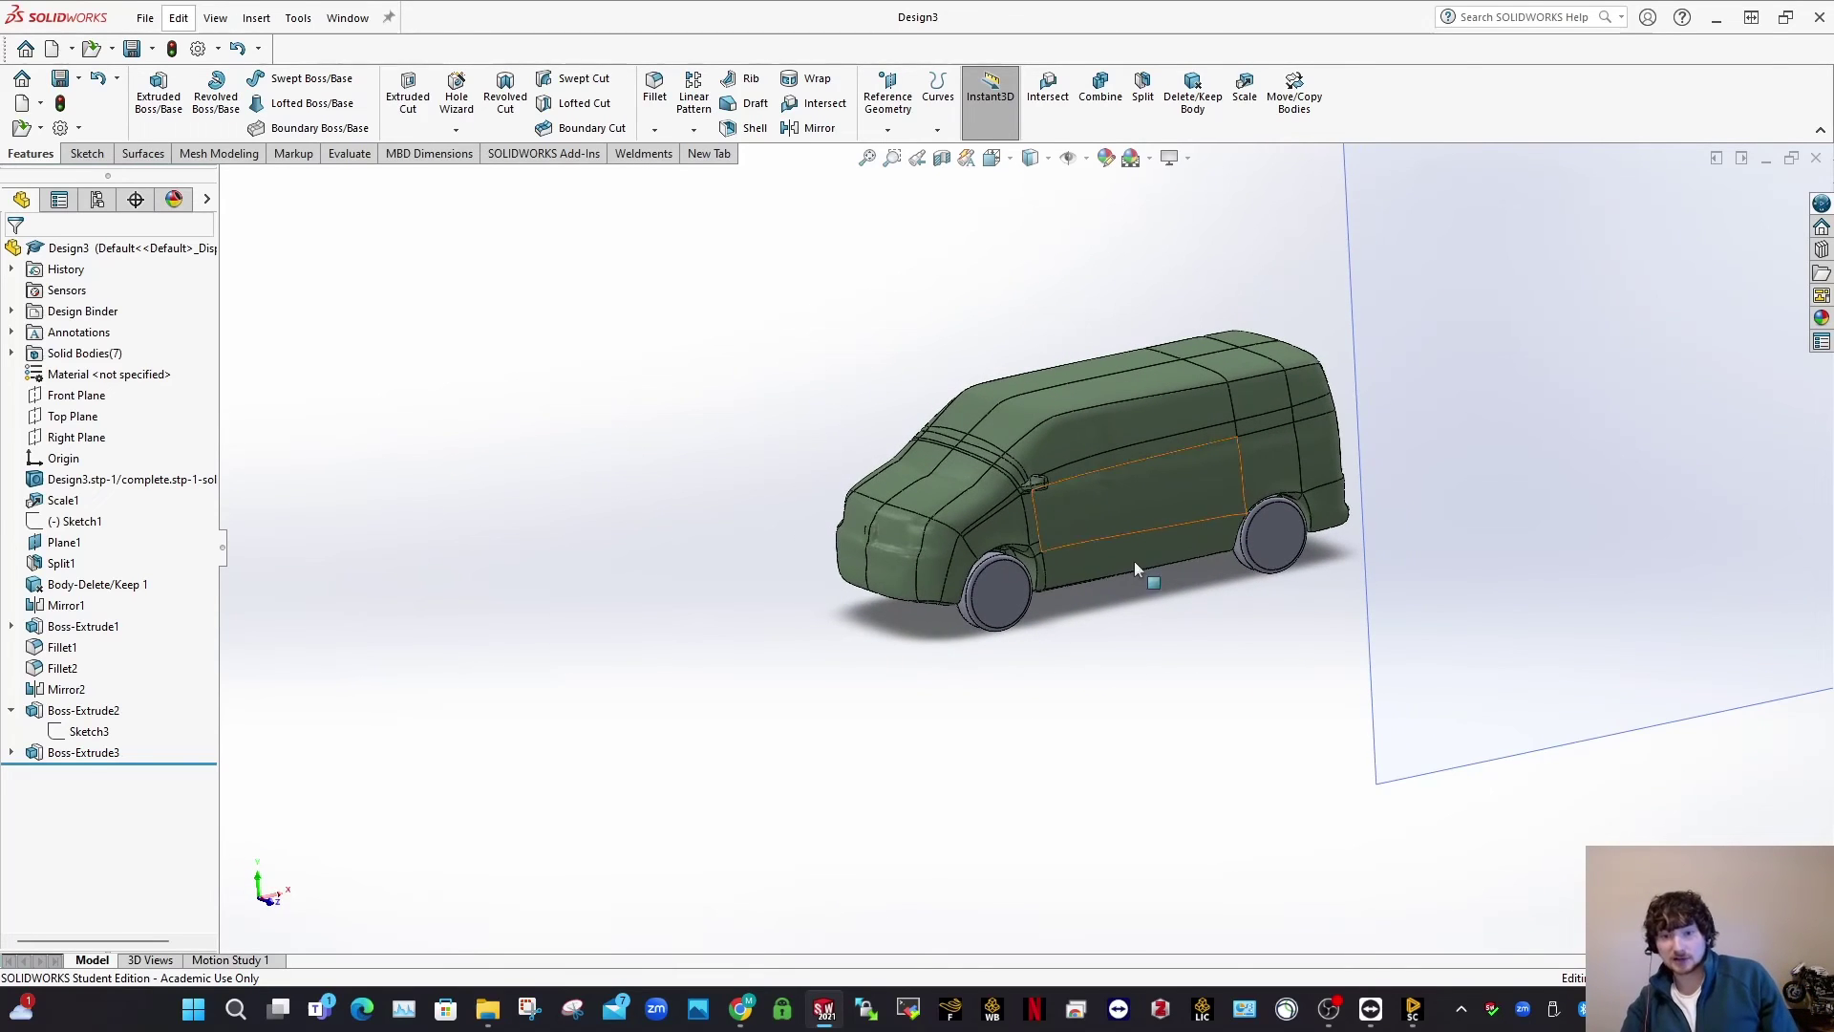
middle_drag(1259, 577, 1210, 639)
scroll(1383, 434, down, 5)
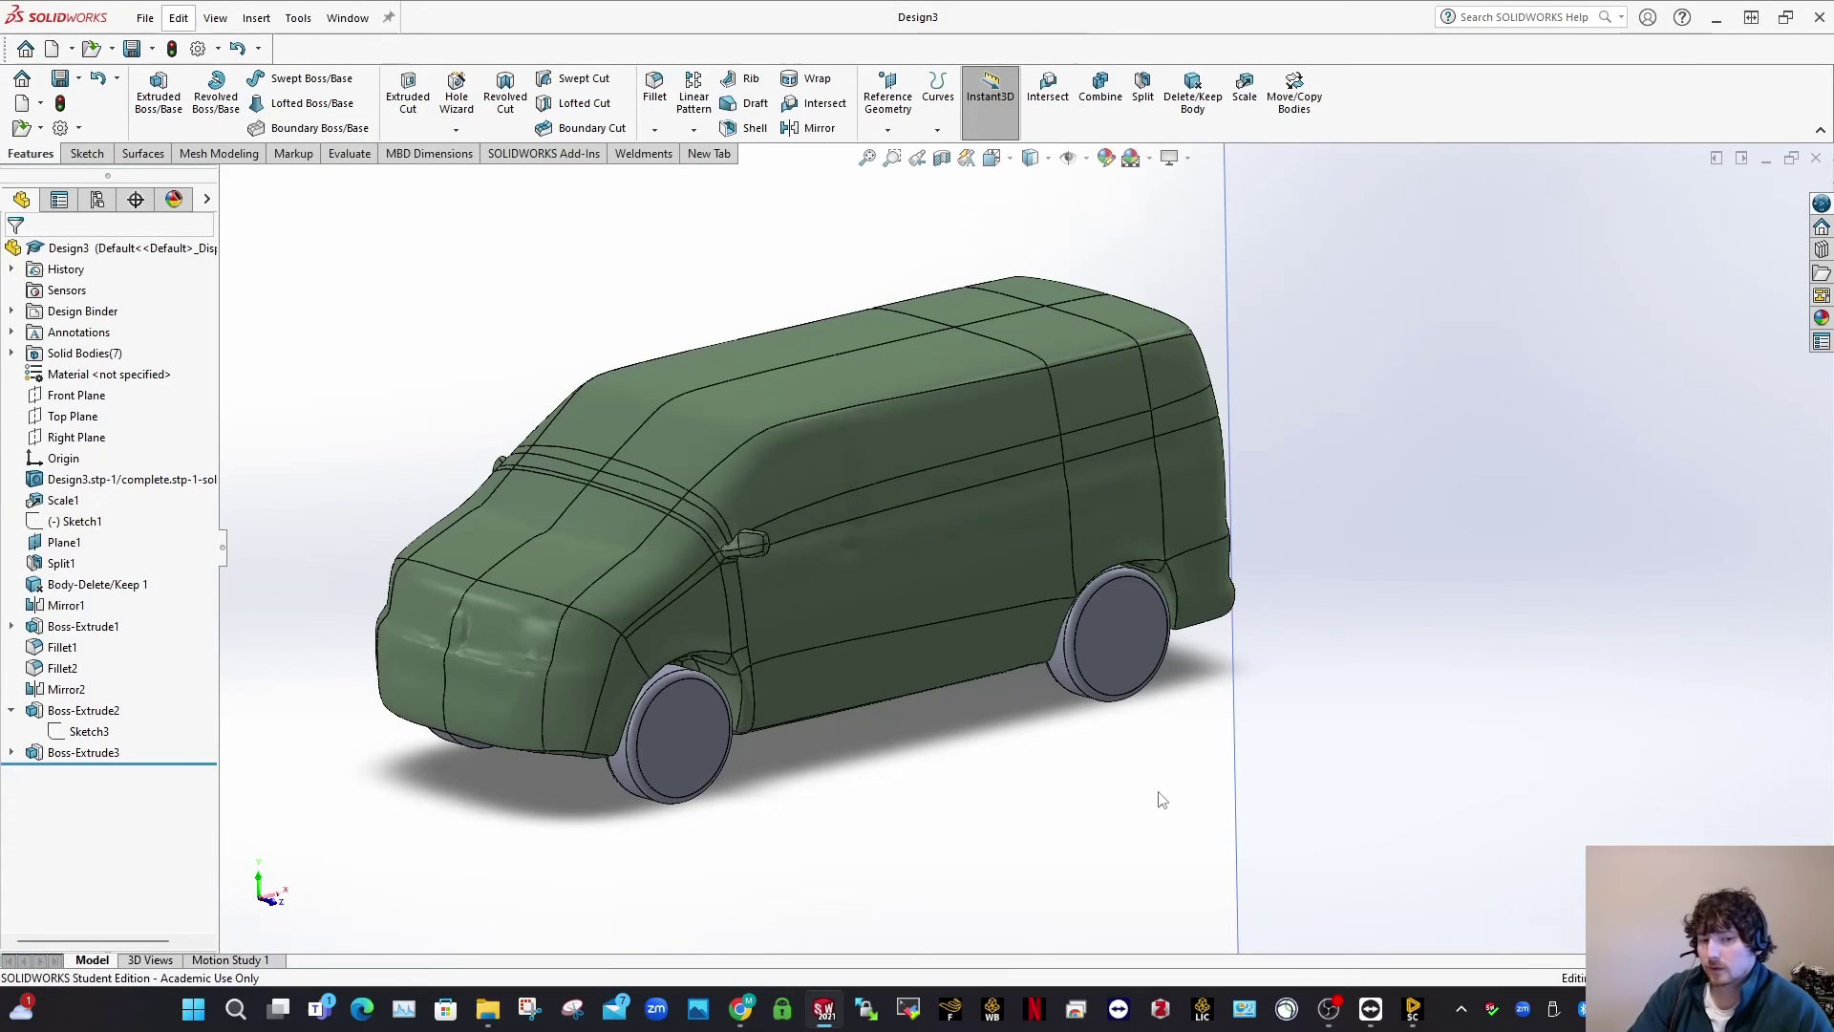
Step: Create a ground reference plane tangent to the undersides of the front and rear wheels
scroll(1162, 798, up, 2)
click(888, 95)
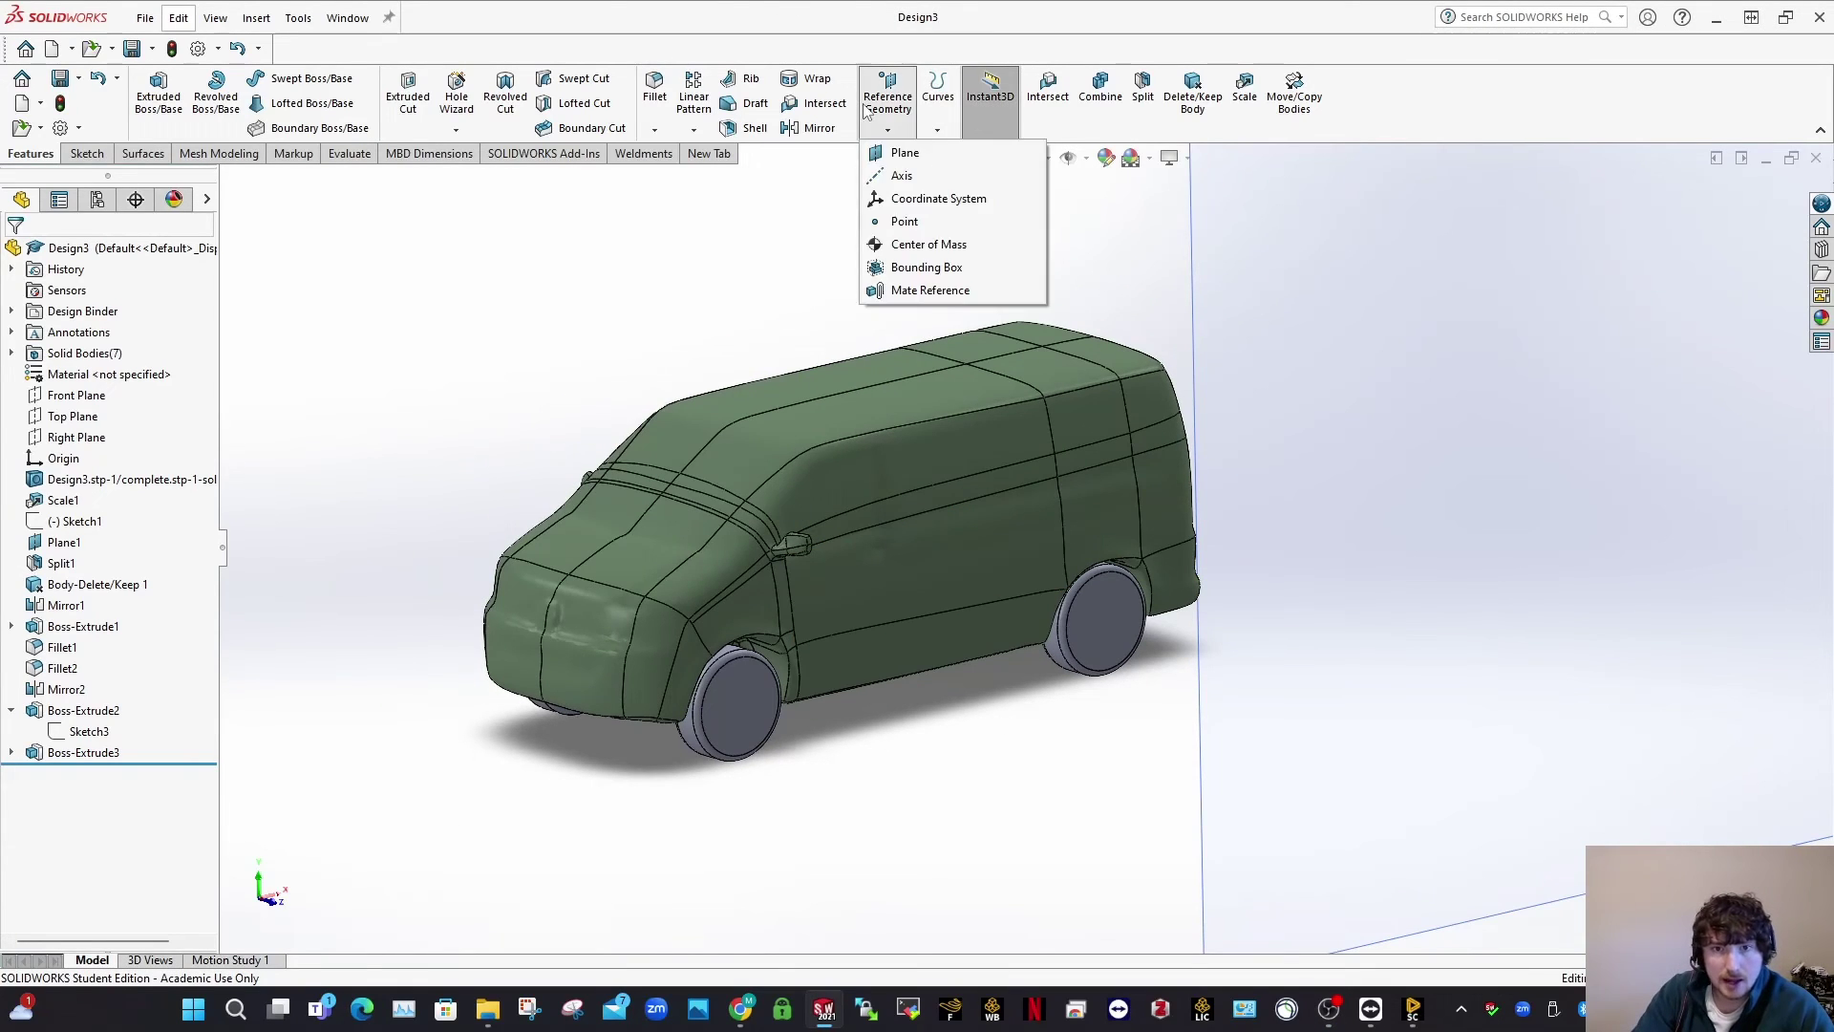
click(892, 152)
middle_drag(816, 609, 803, 483)
scroll(708, 606, down, 5)
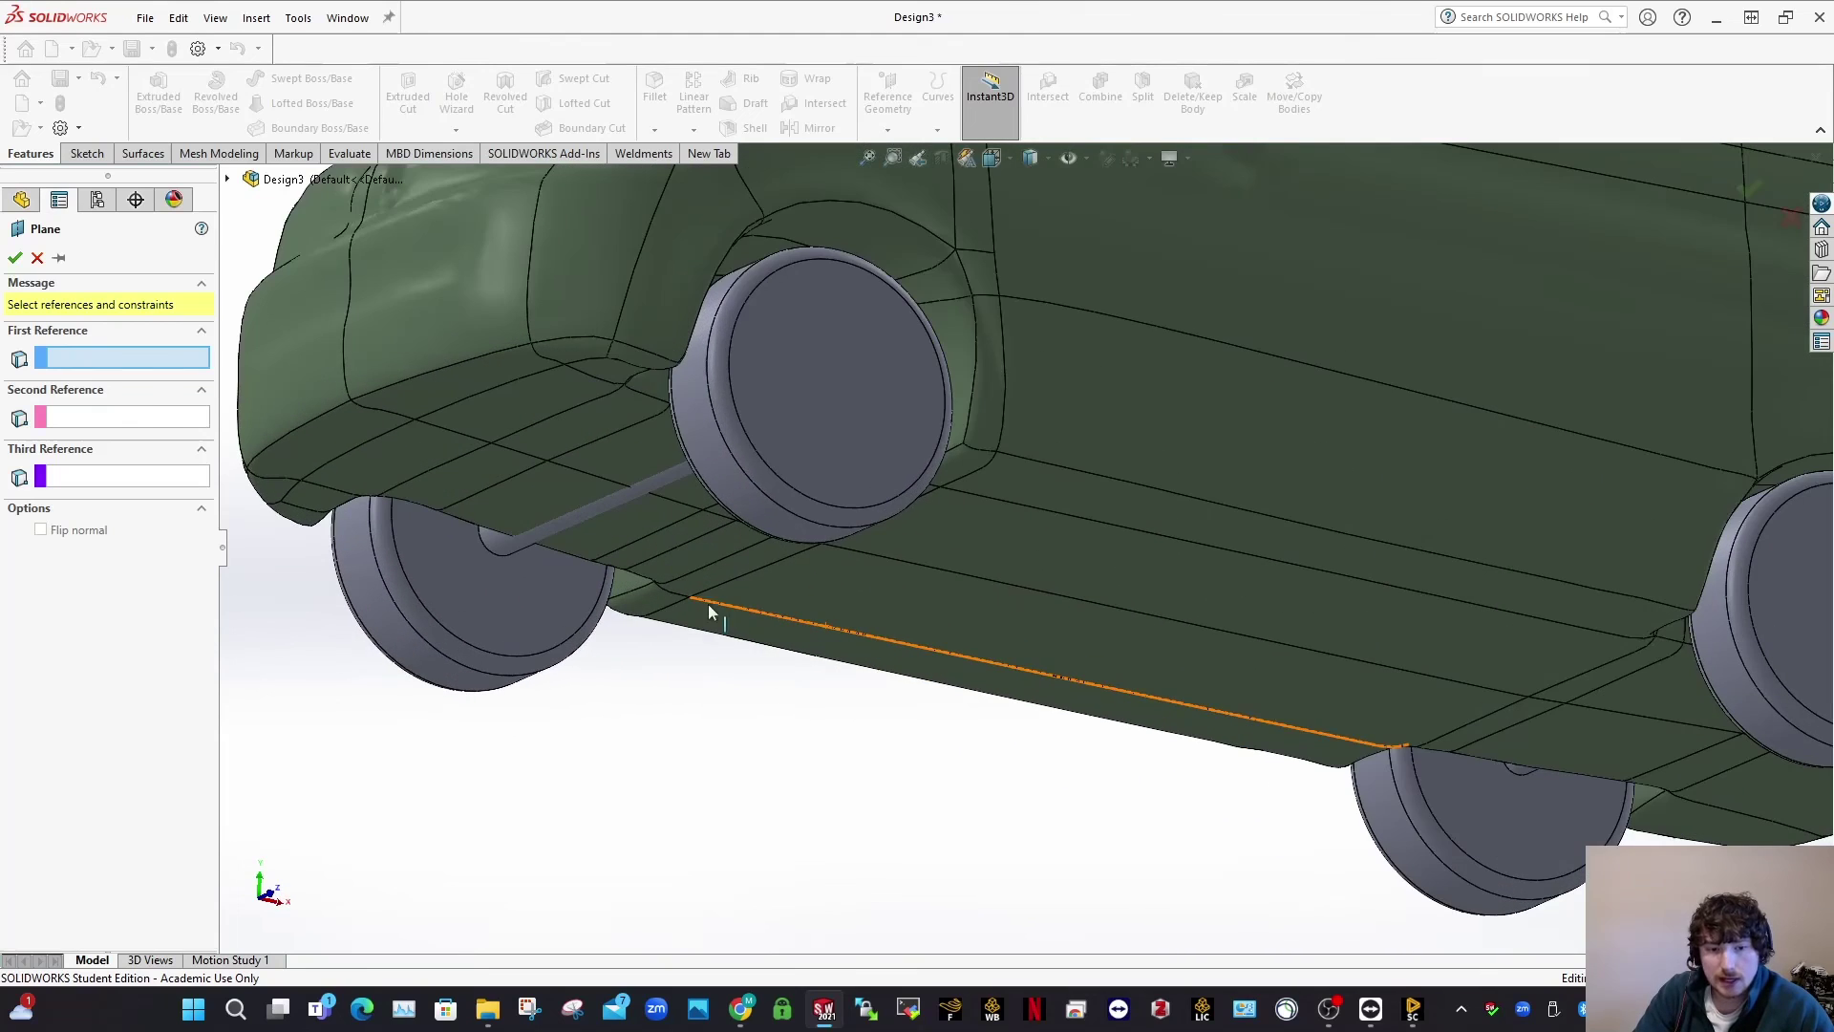
click(786, 531)
scroll(1392, 716, up, 2)
scroll(1281, 585, down, 4)
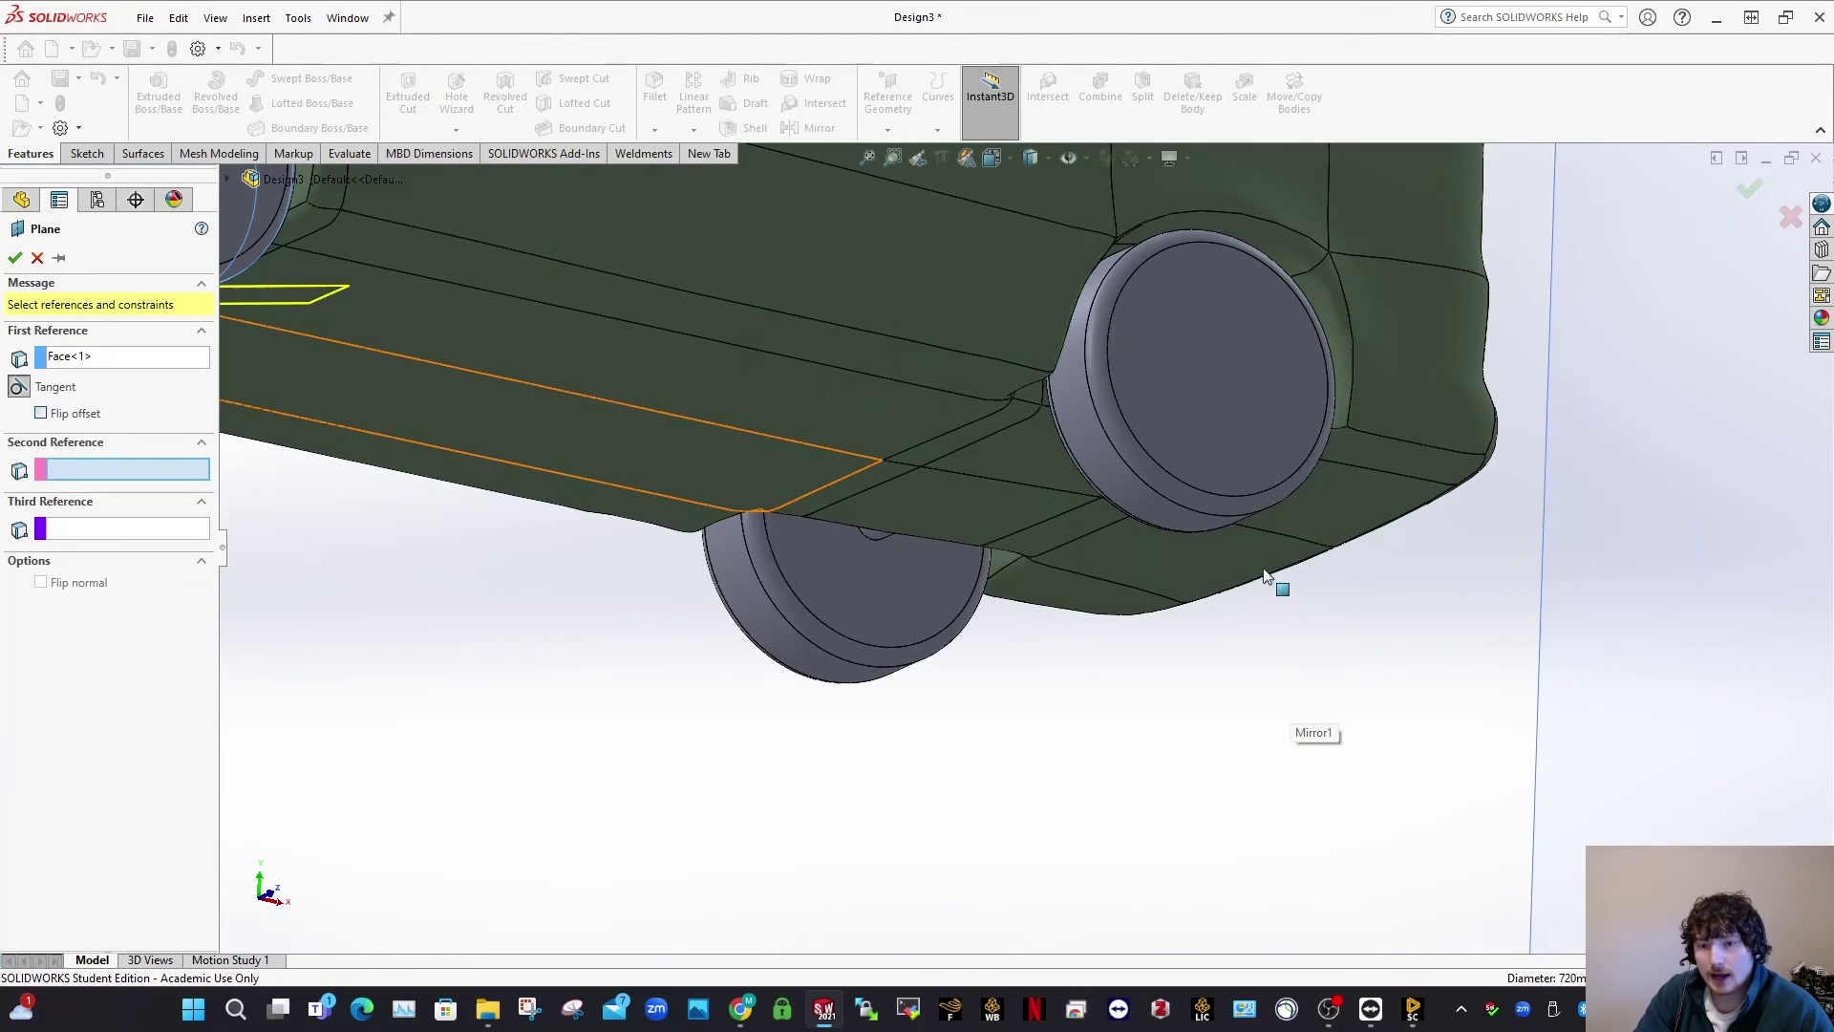
click(1188, 524)
scroll(1158, 592, up, 4)
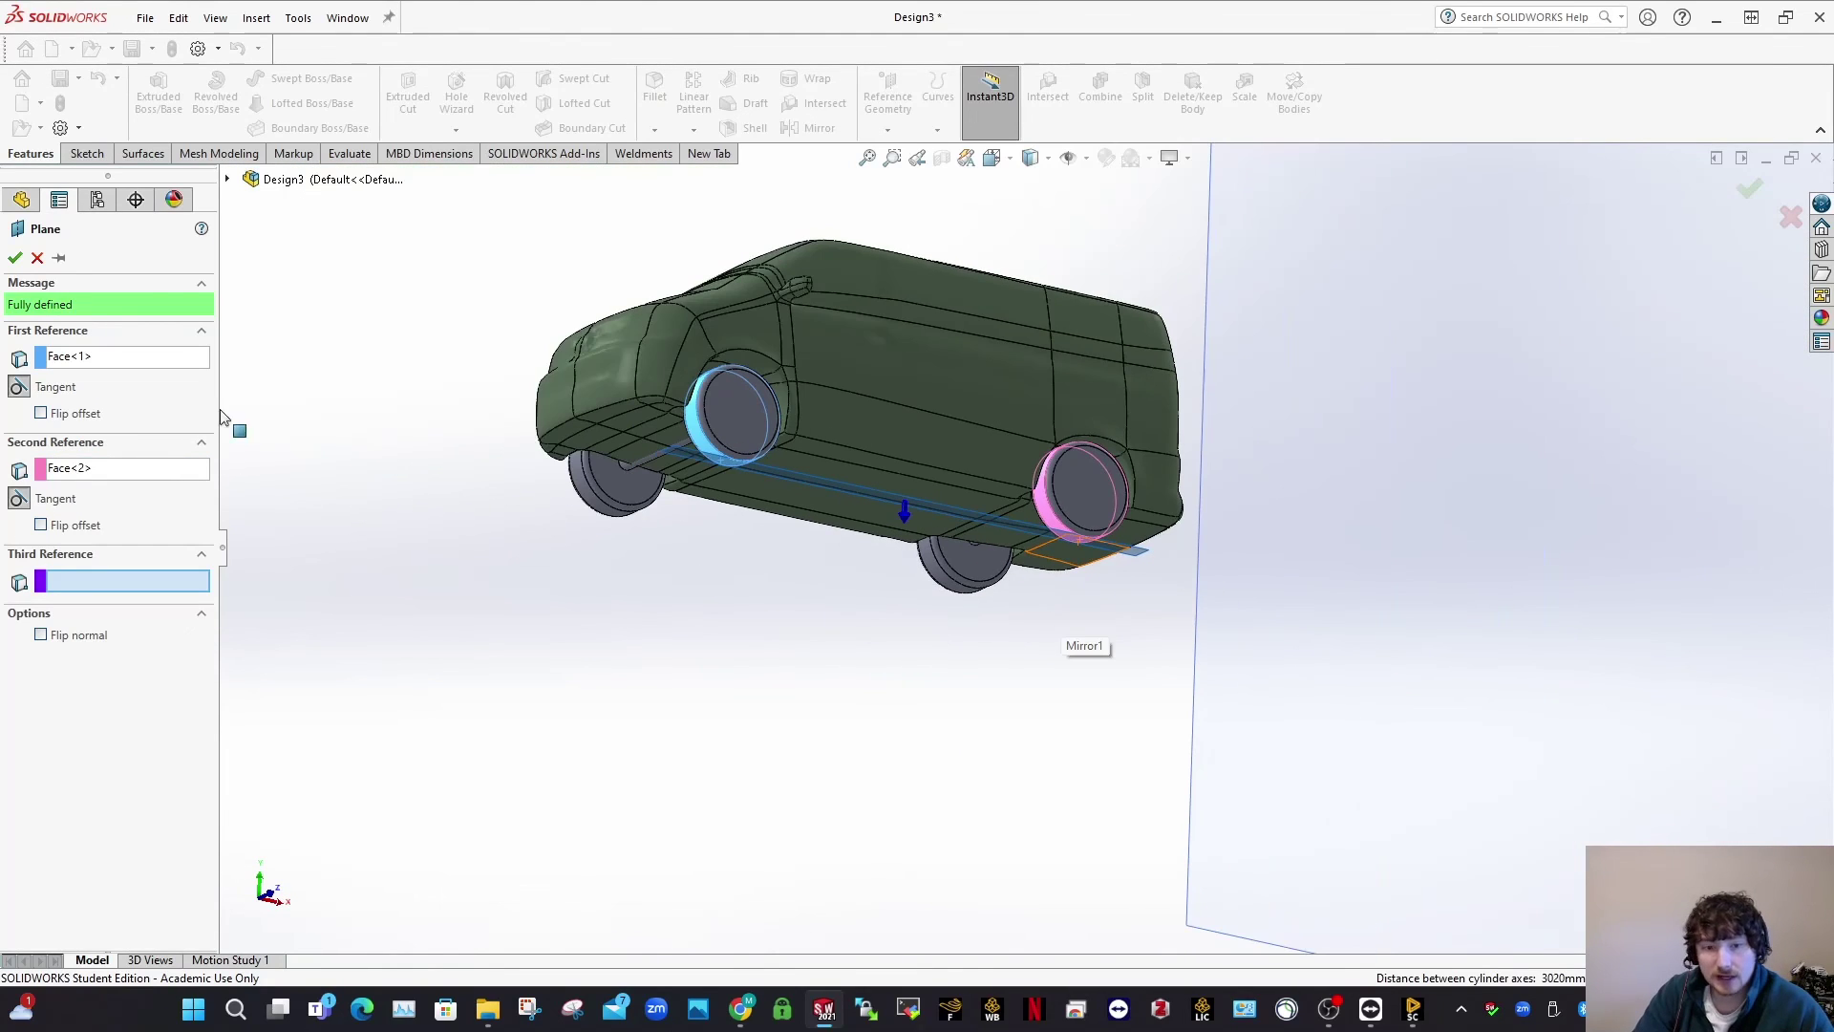
click(14, 258)
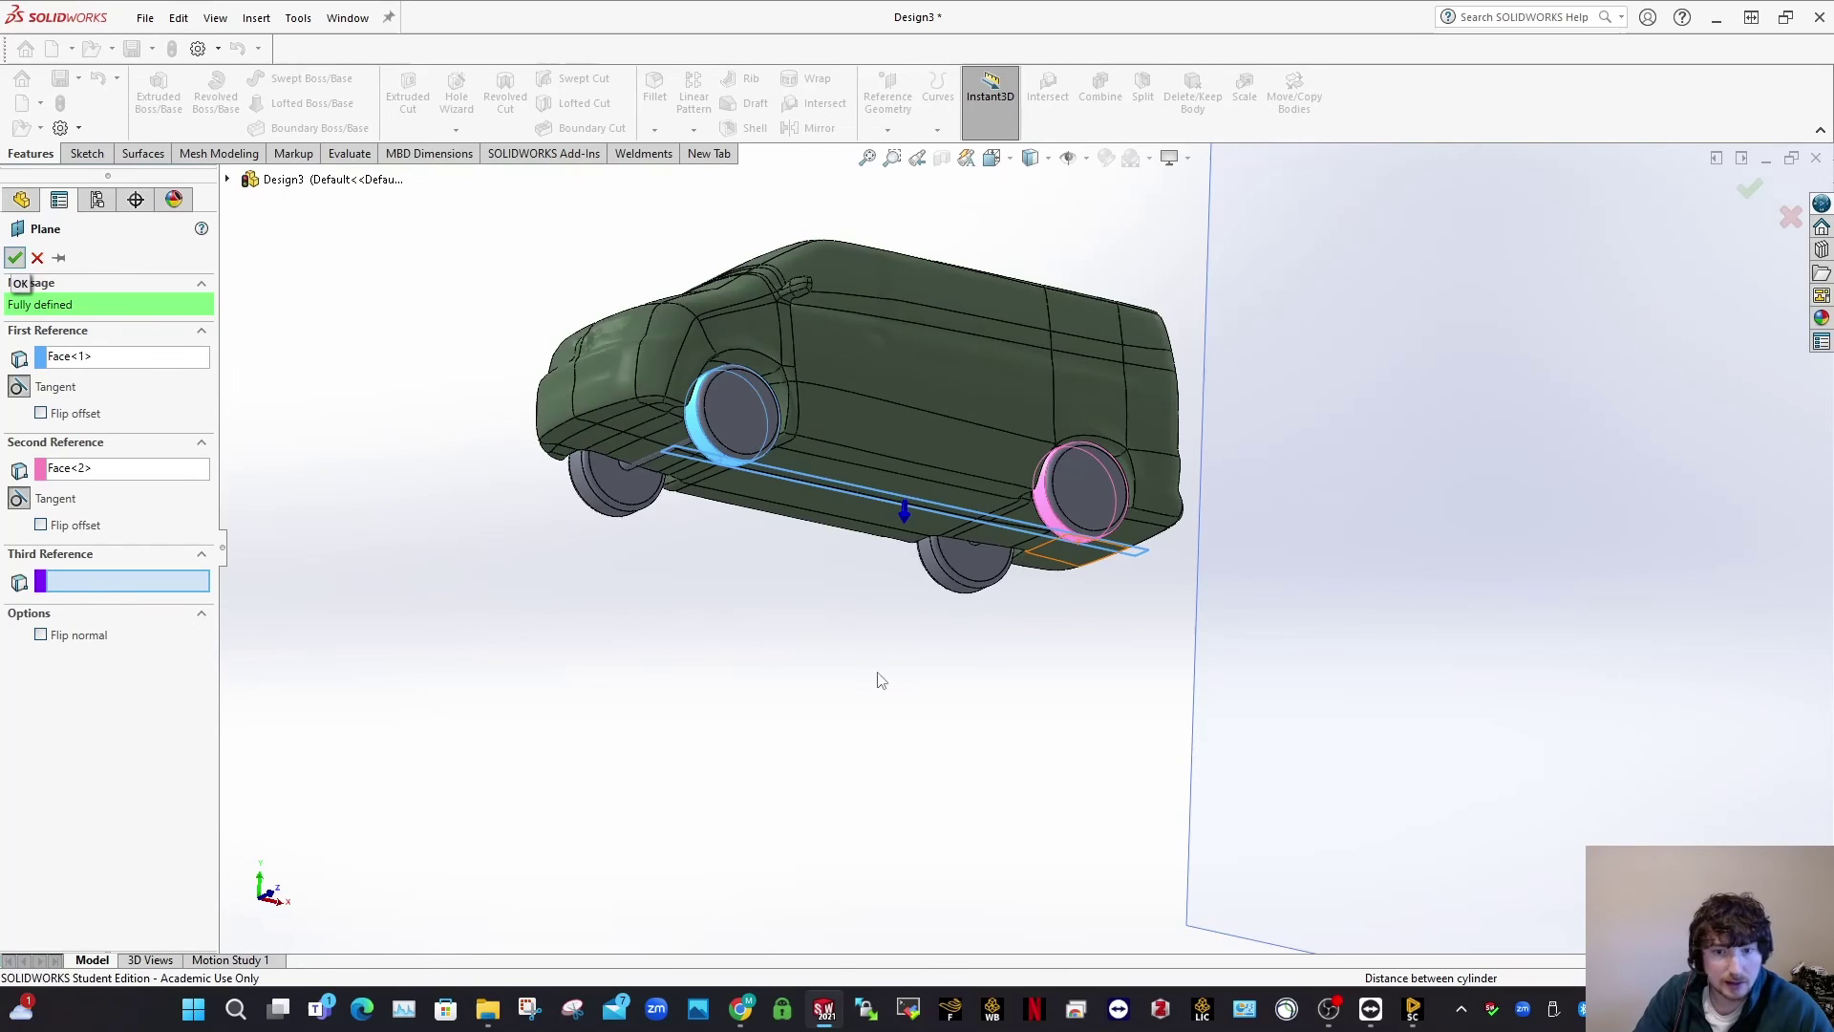
Step: Start another reference plane and show the wheel extrusion's sketch so its lines can serve as references
click(889, 105)
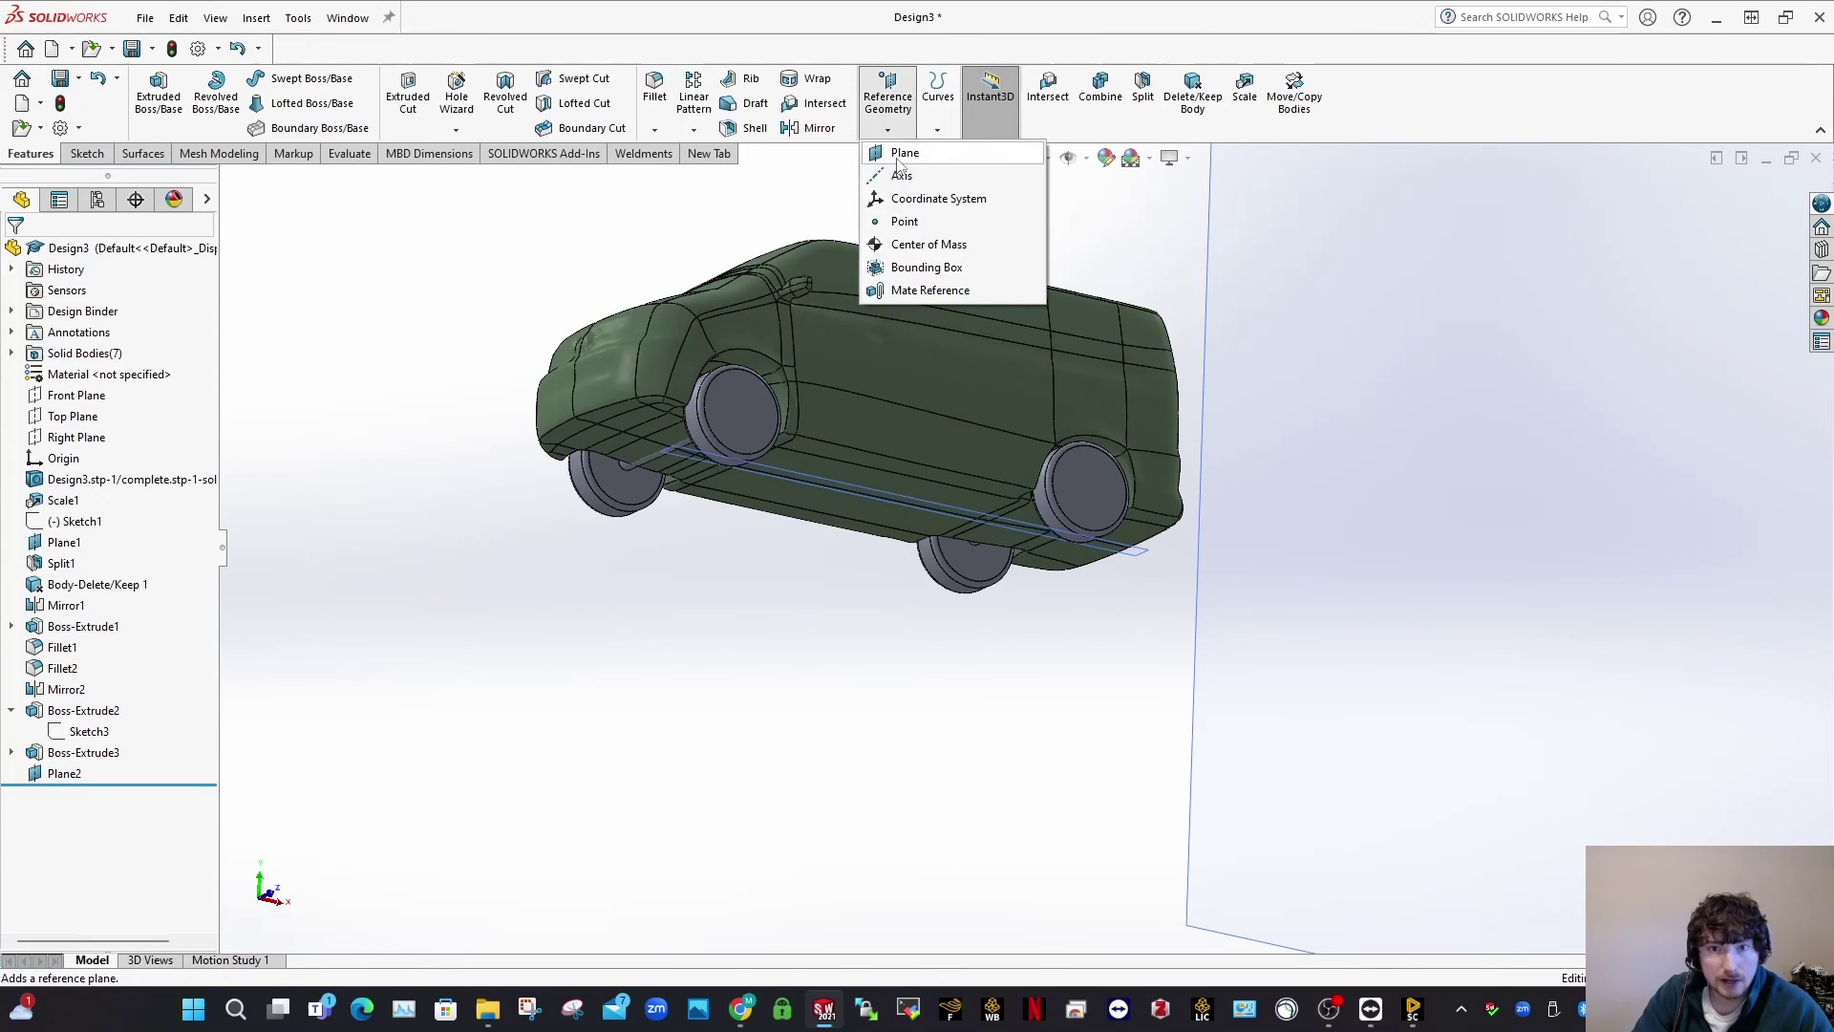
click(893, 151)
click(227, 180)
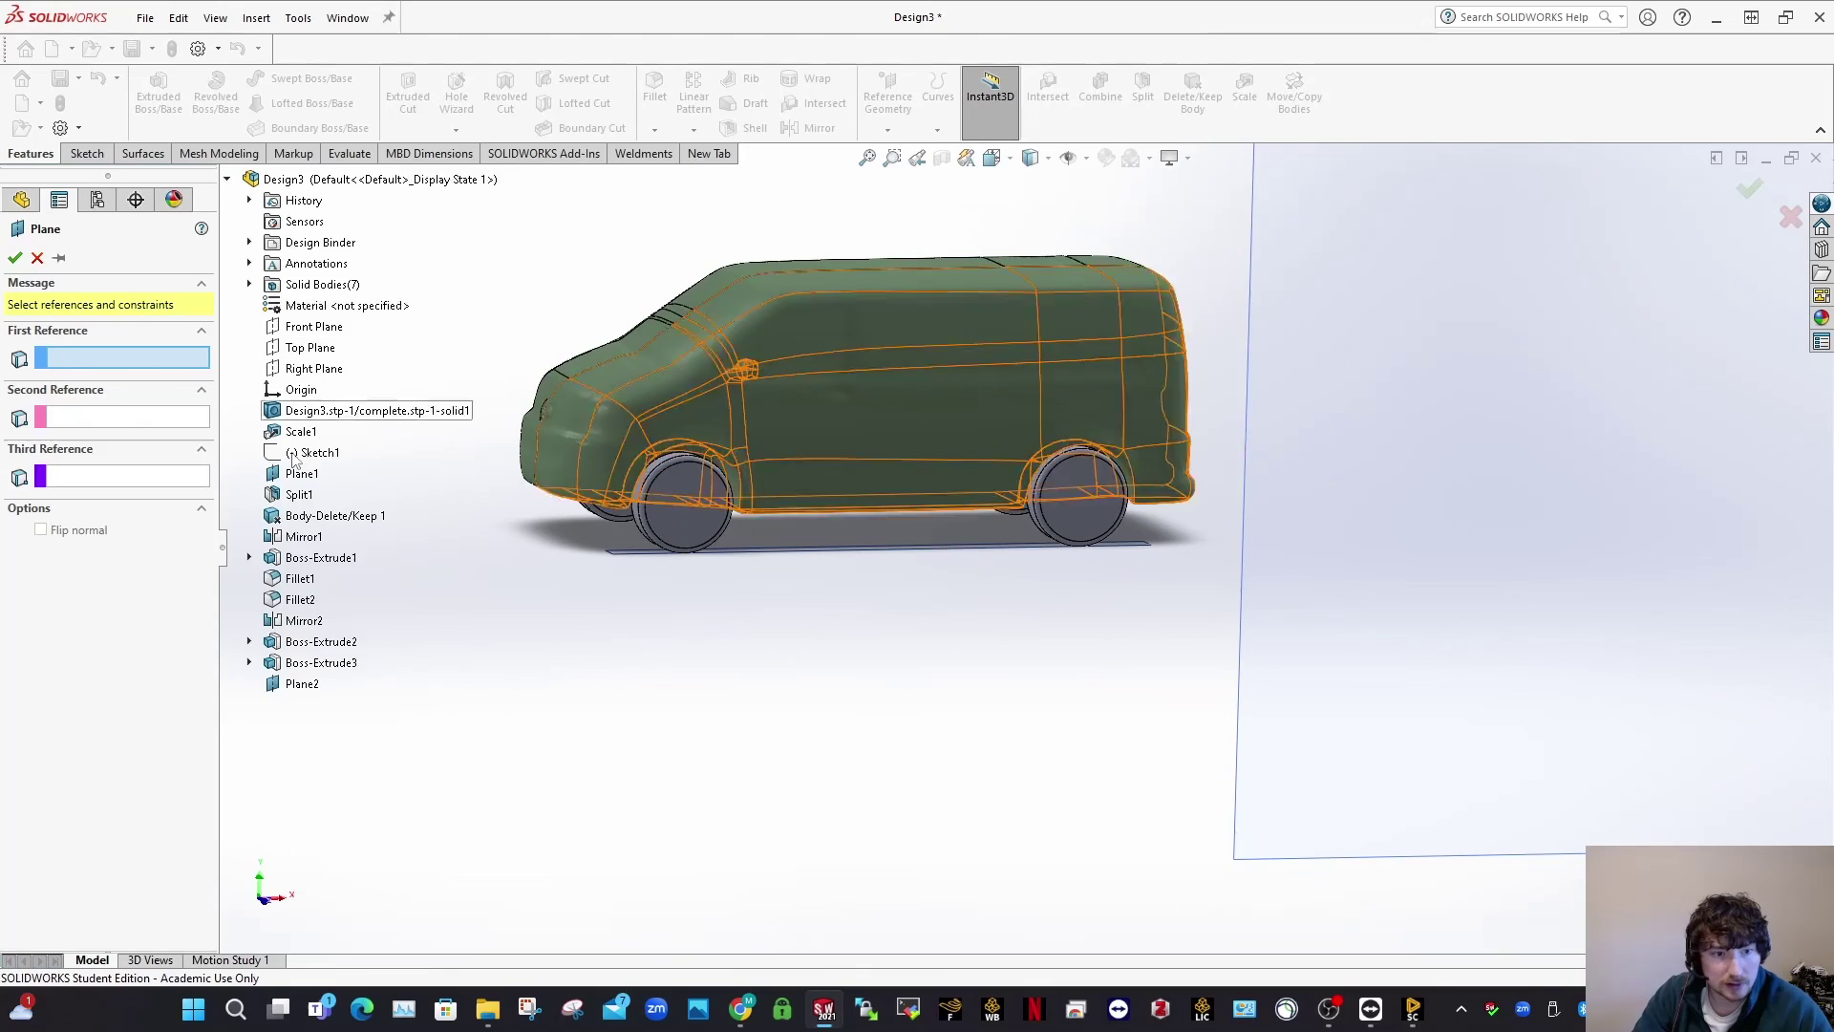
click(250, 642)
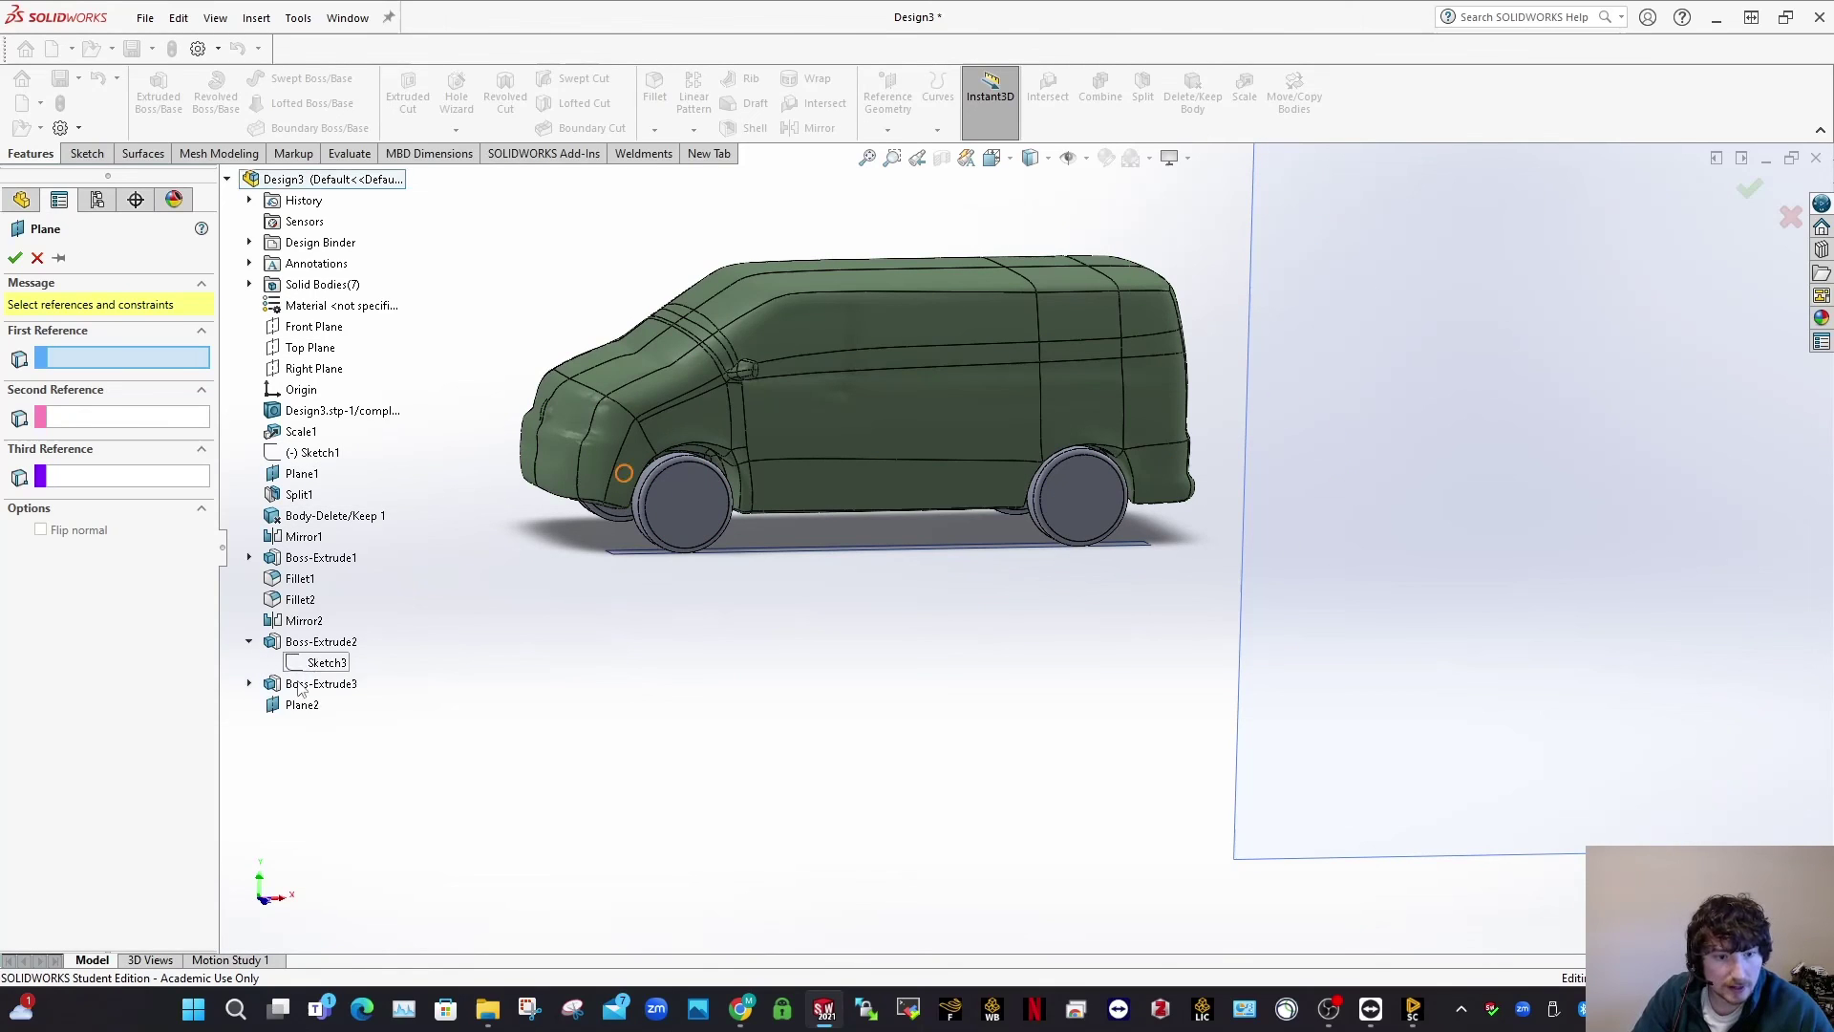
click(268, 686)
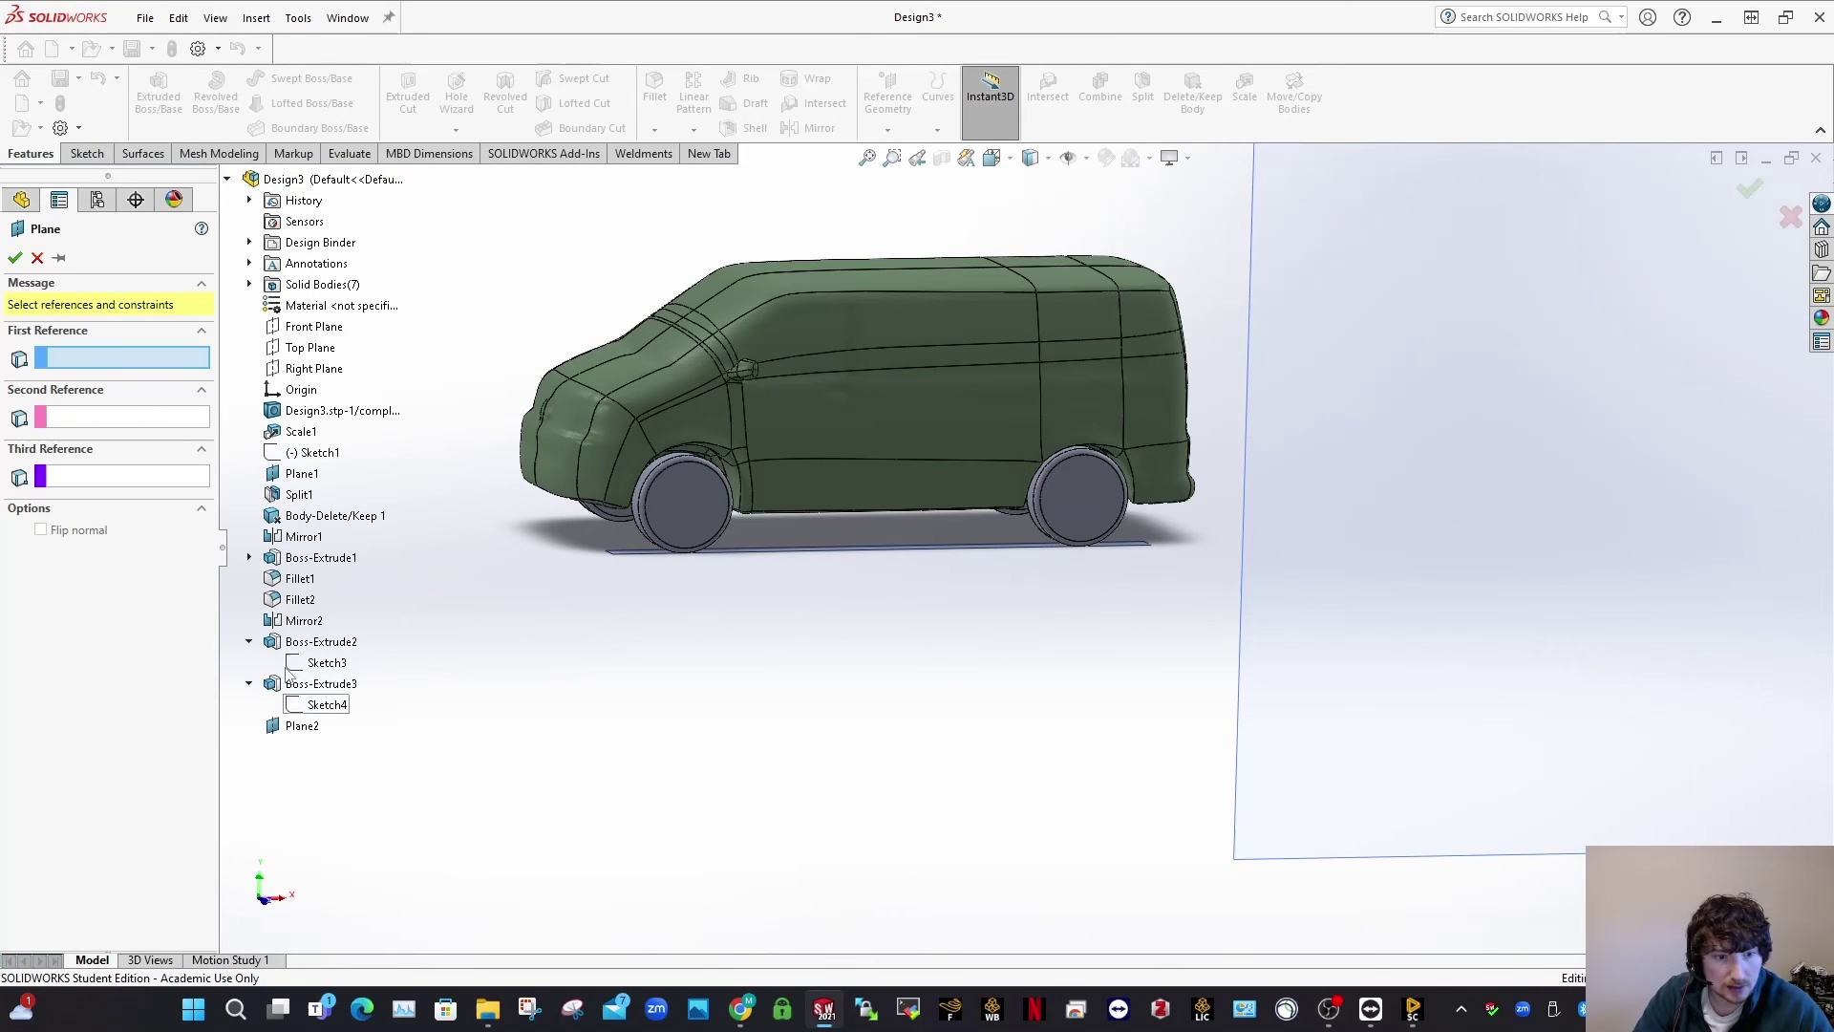
click(249, 558)
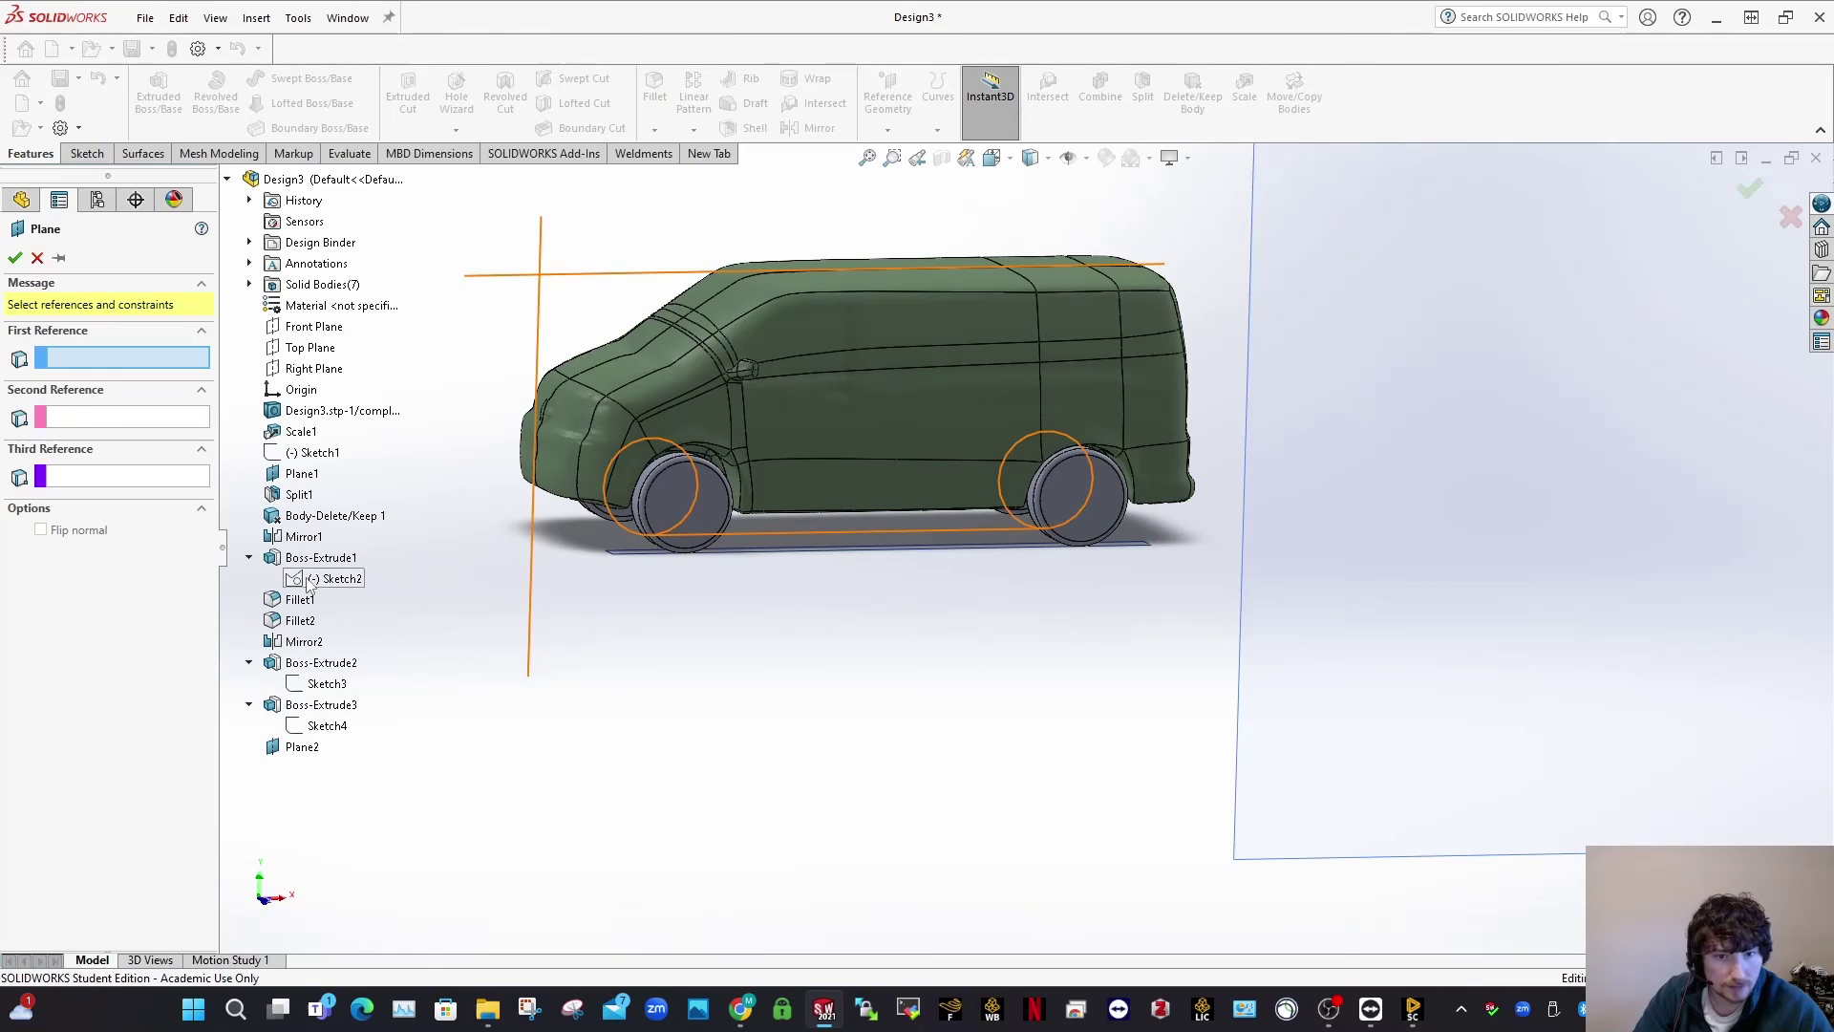
right_click(308, 579)
Step: Create the plane through the vertical sketch line at the van's nose, parallel to the Right Plane
click(533, 565)
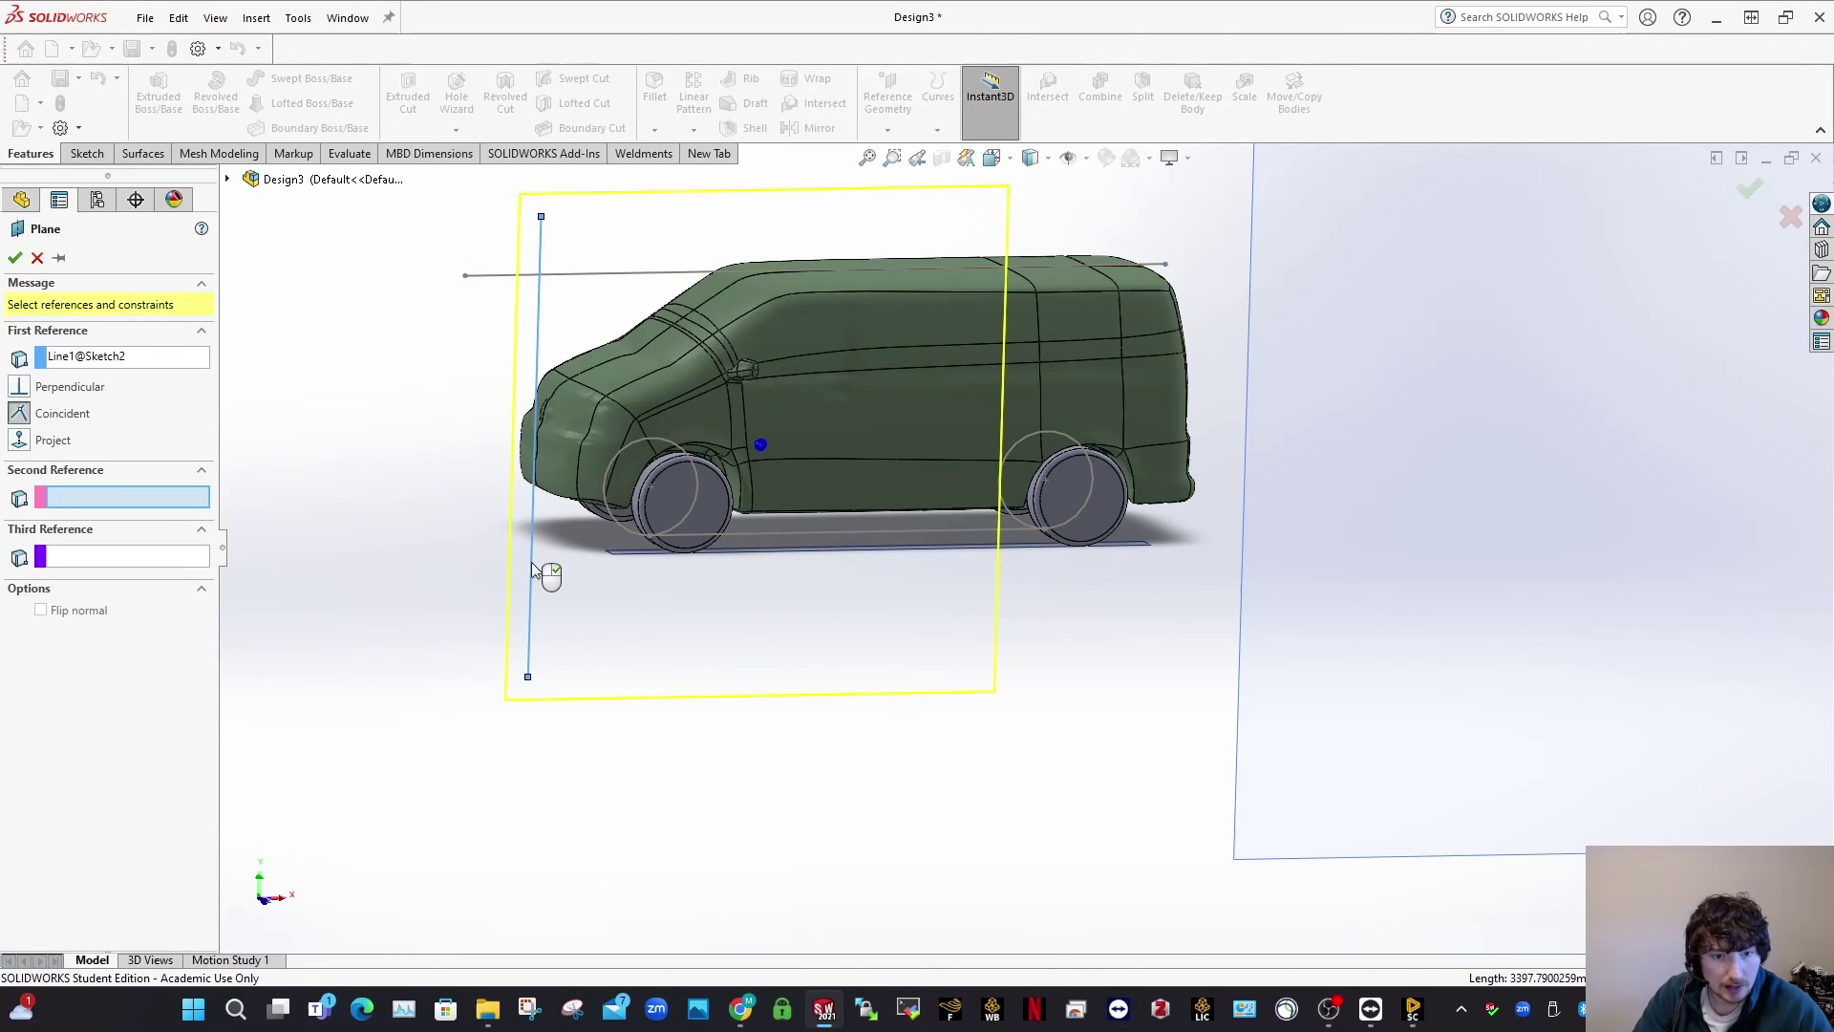
click(228, 179)
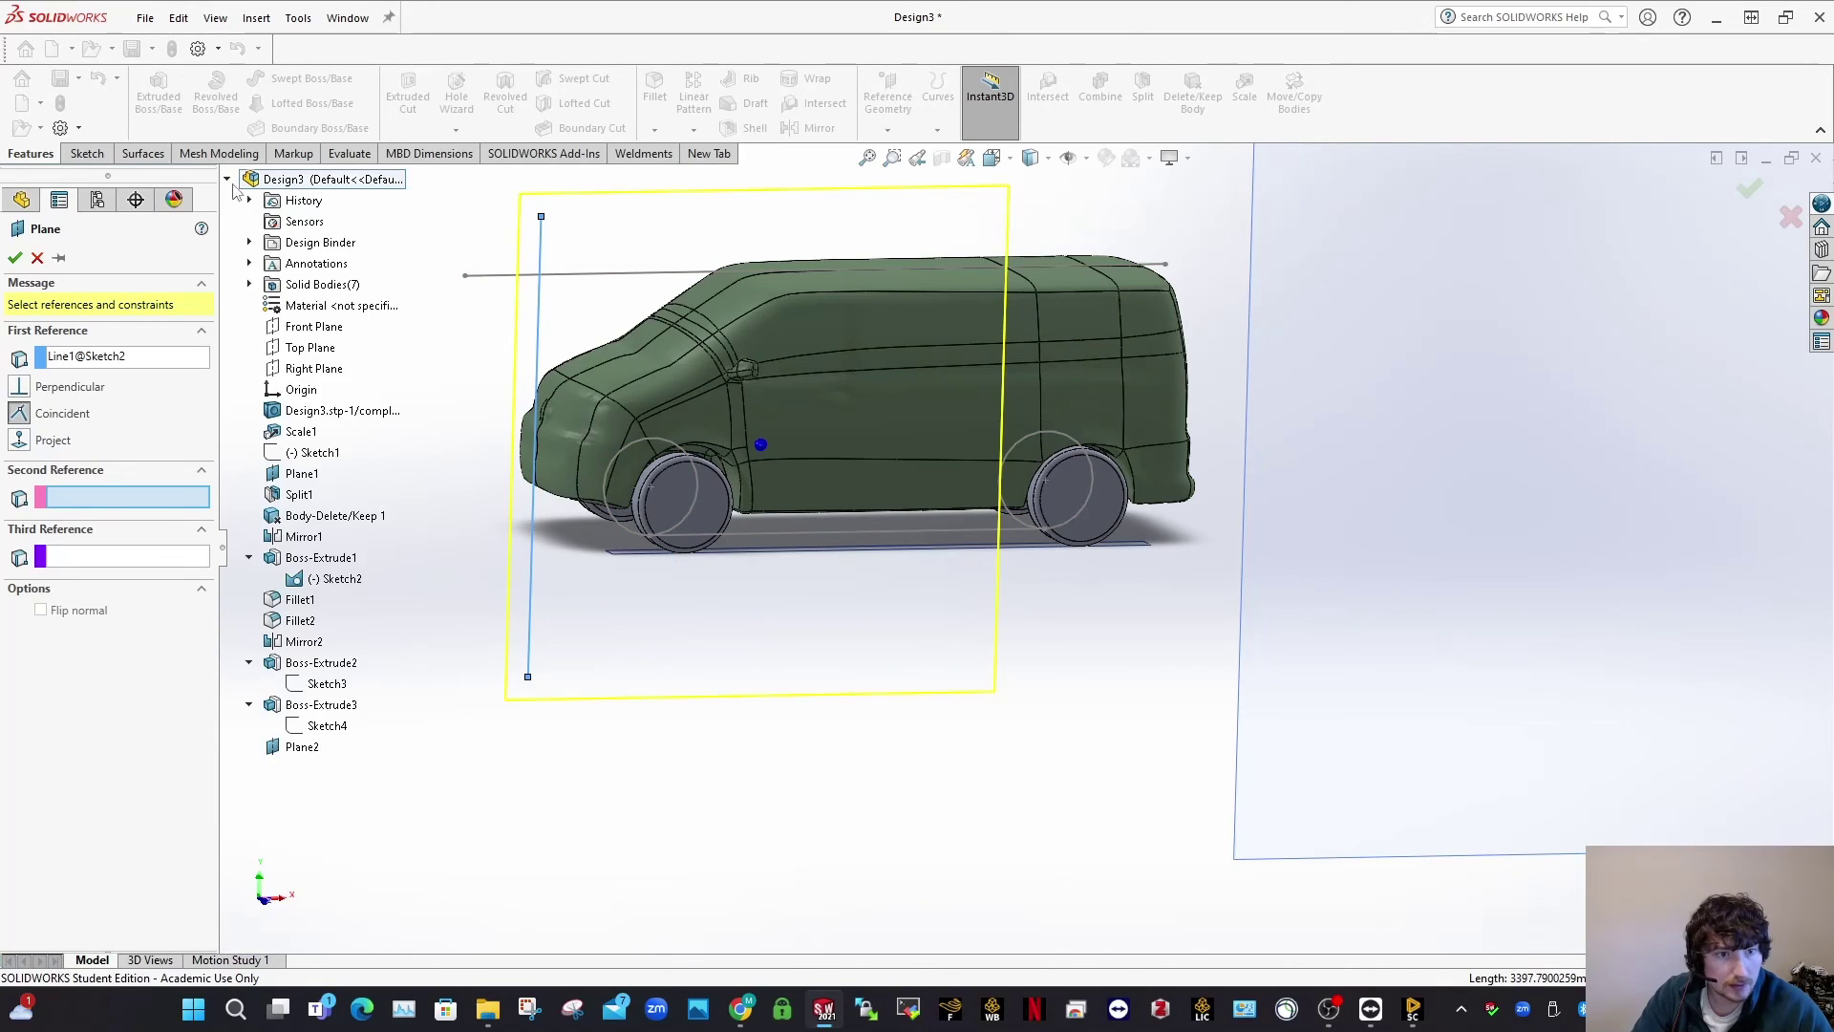
click(297, 370)
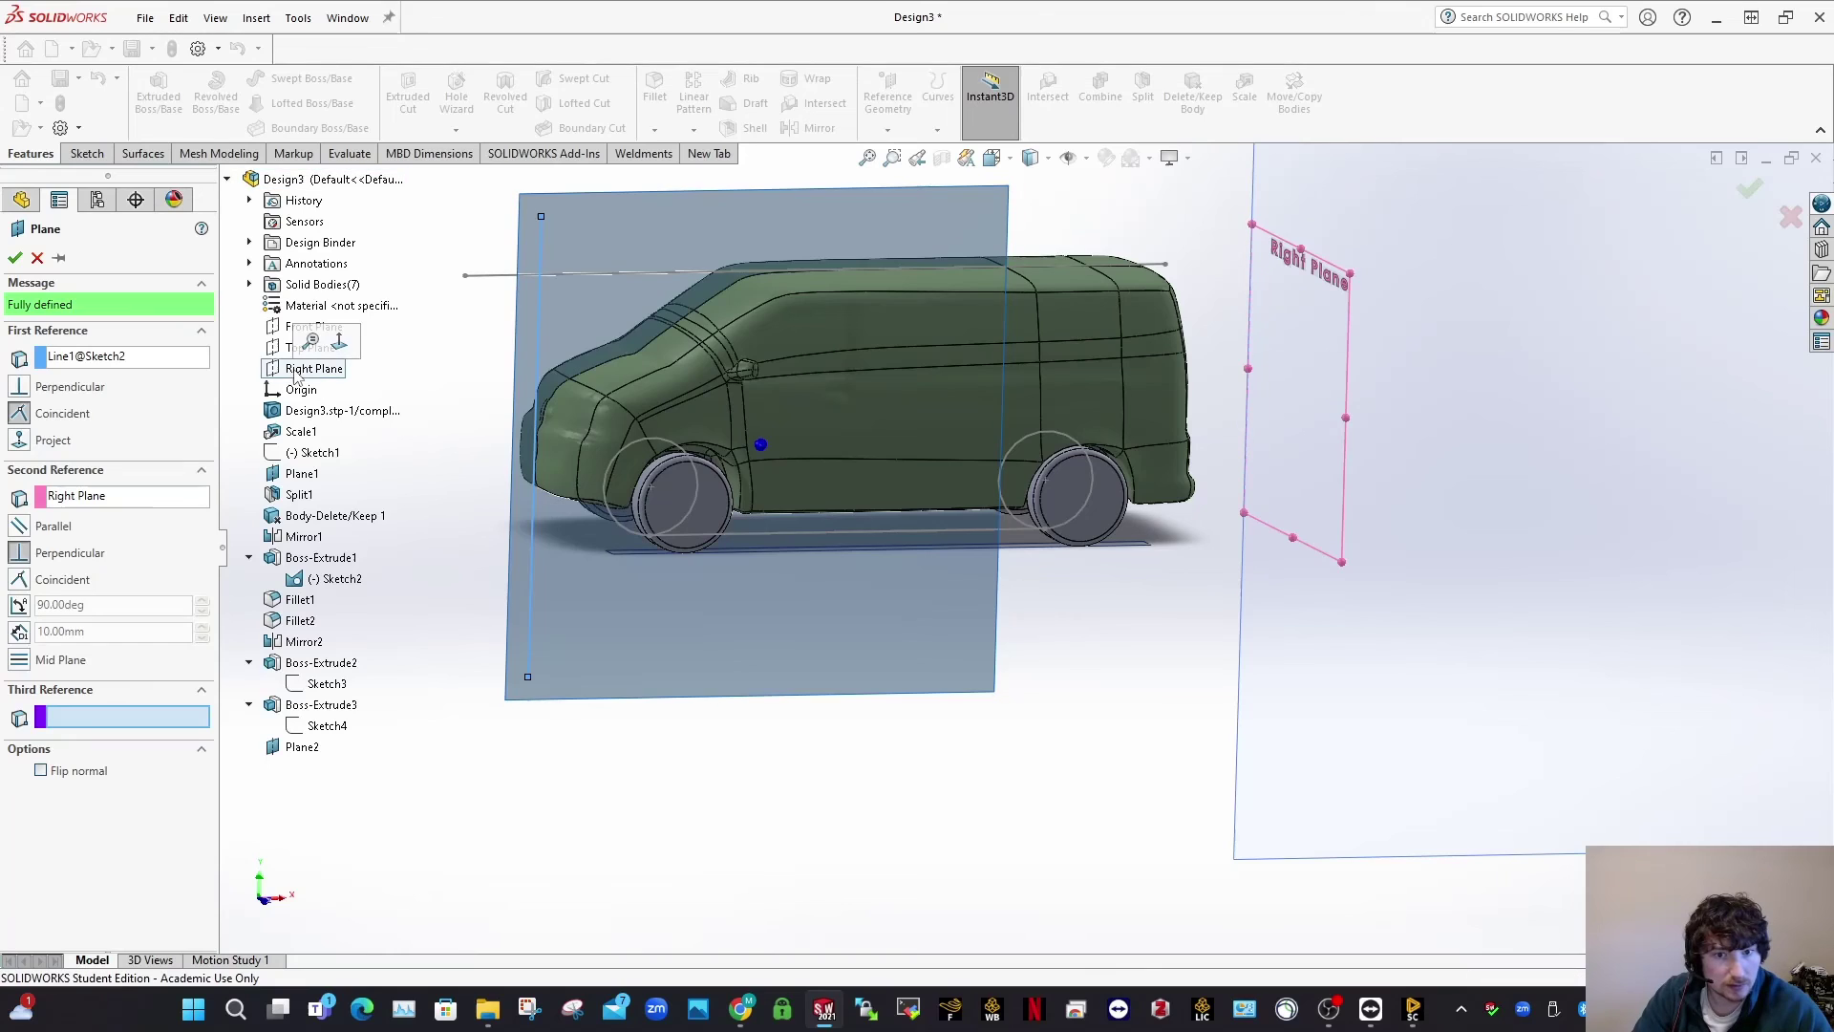
click(30, 526)
click(15, 258)
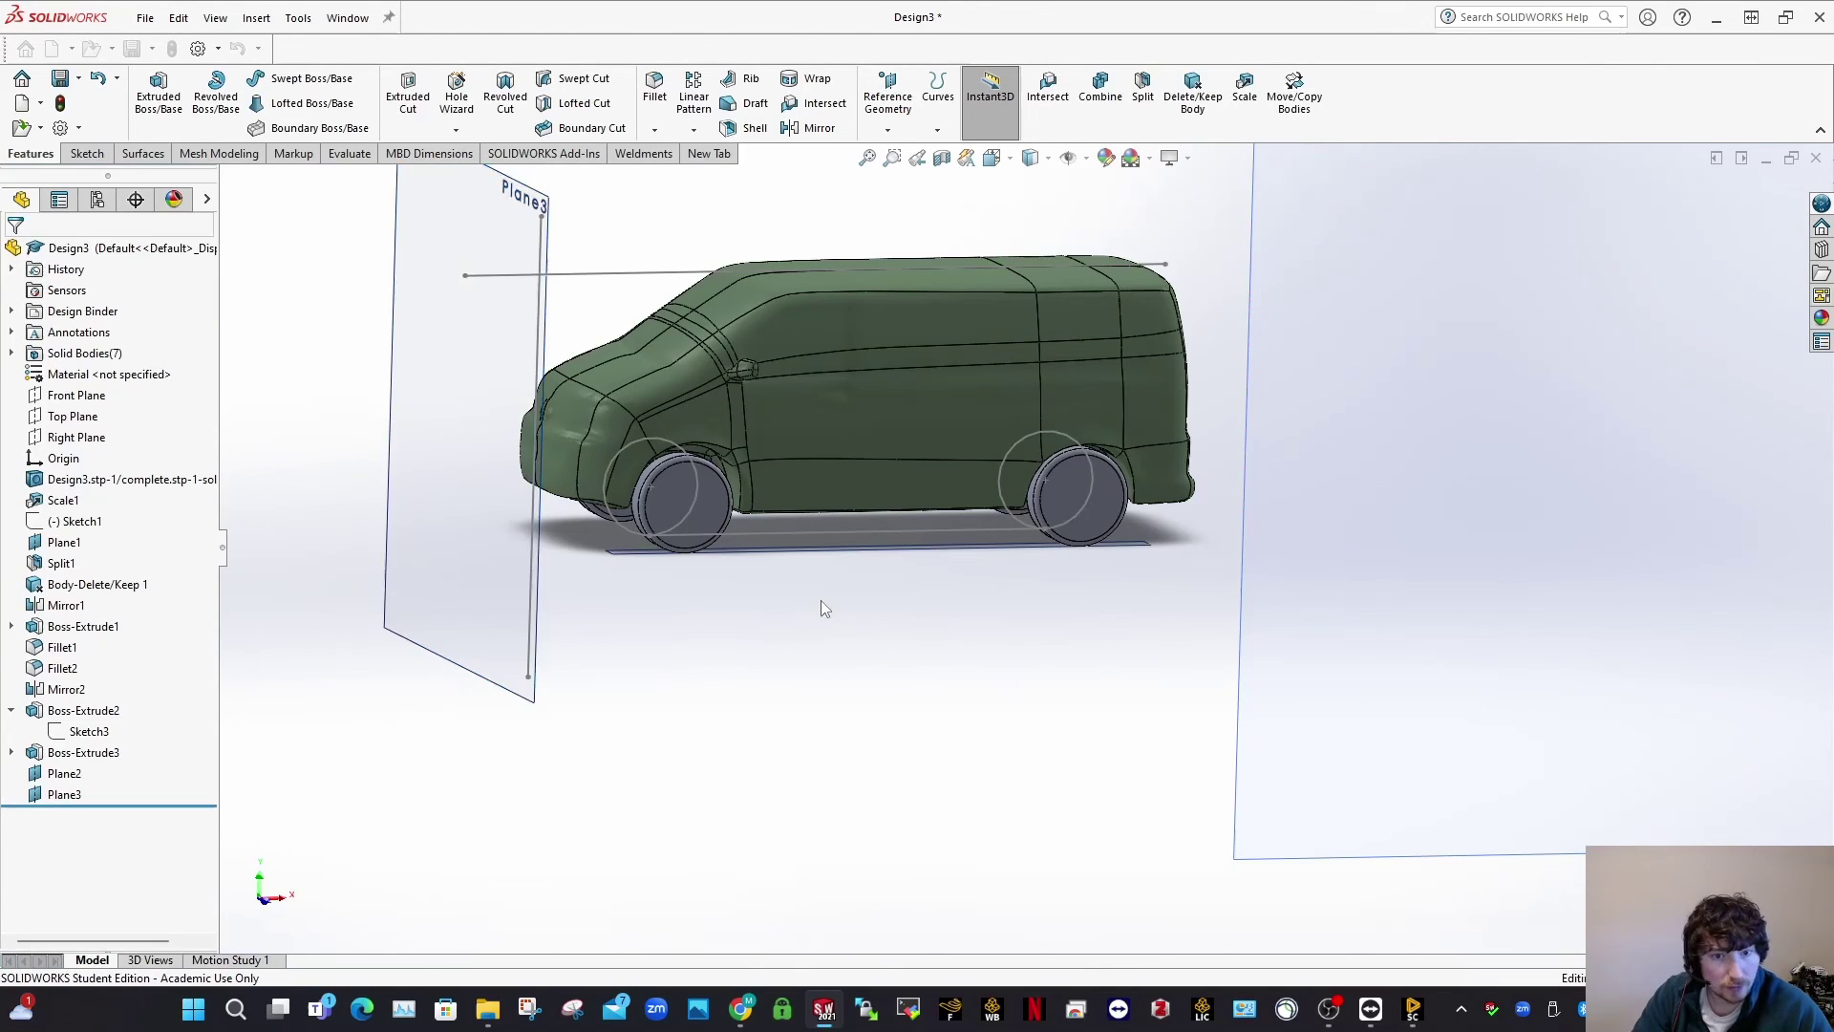
Step: Start a new assembly and insert the open Design3 van part into it
scroll(821, 600, up, 3)
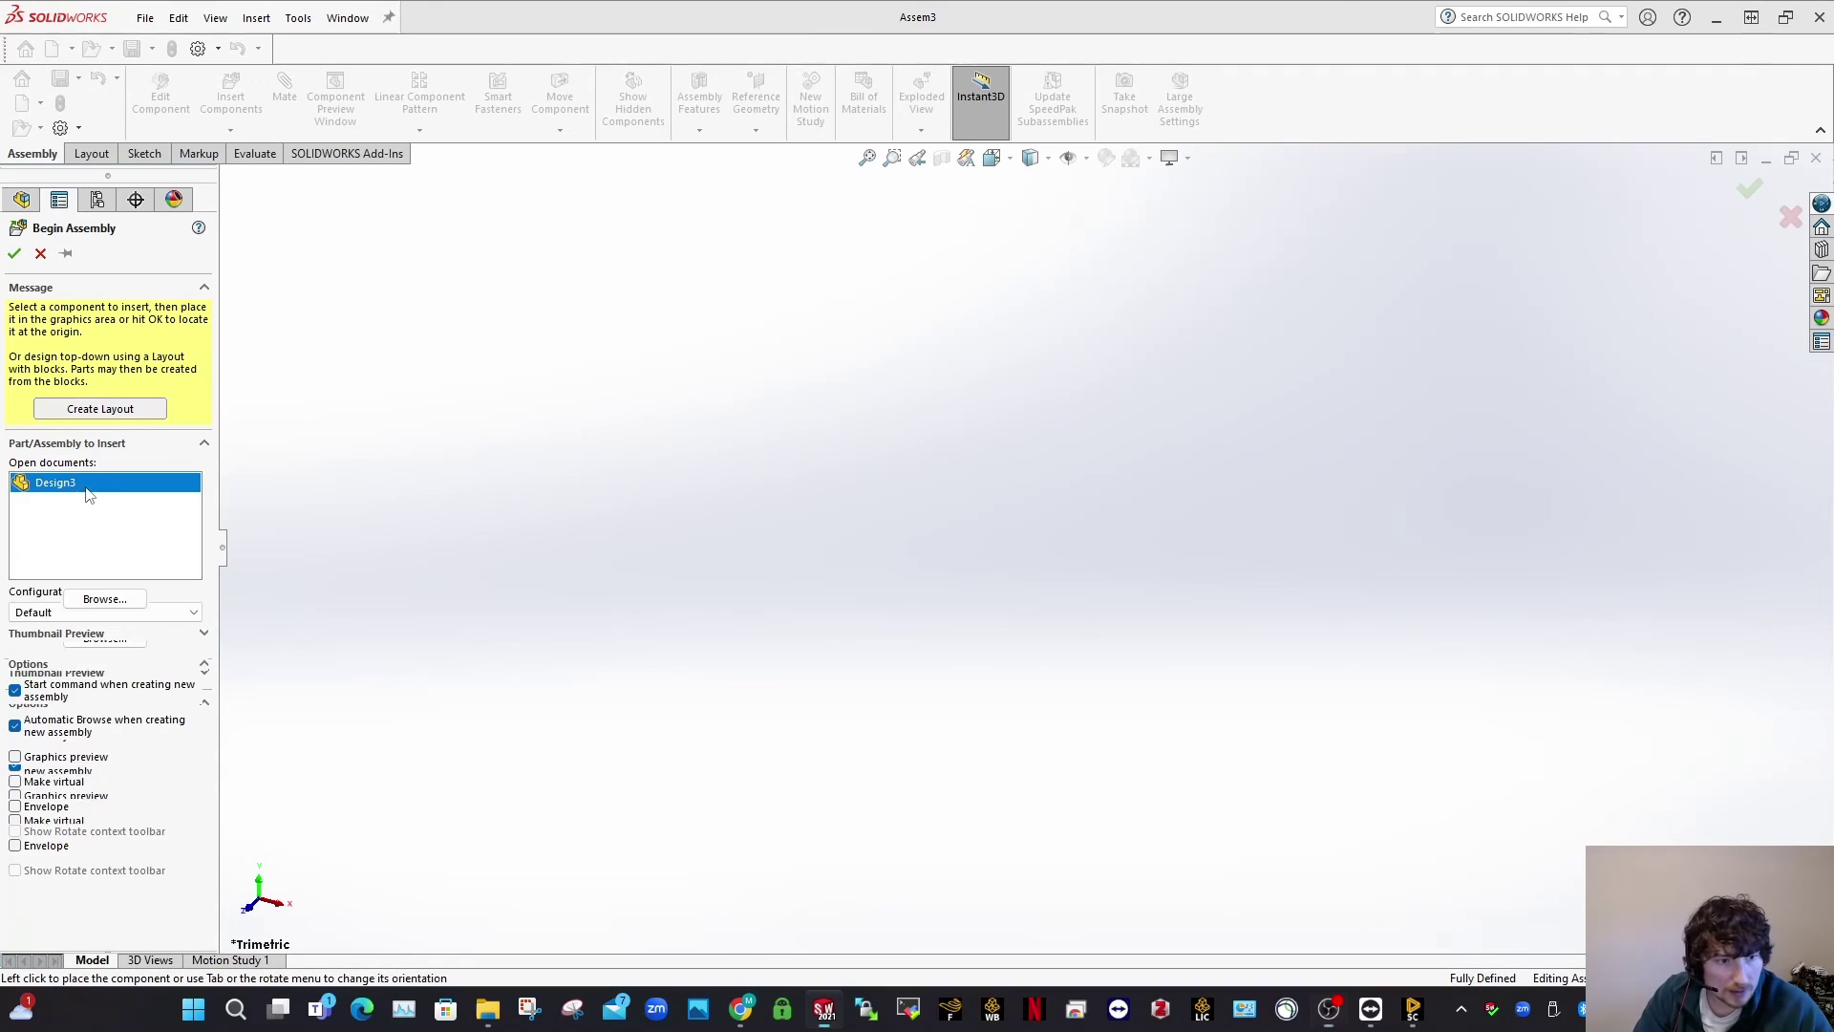
click(96, 485)
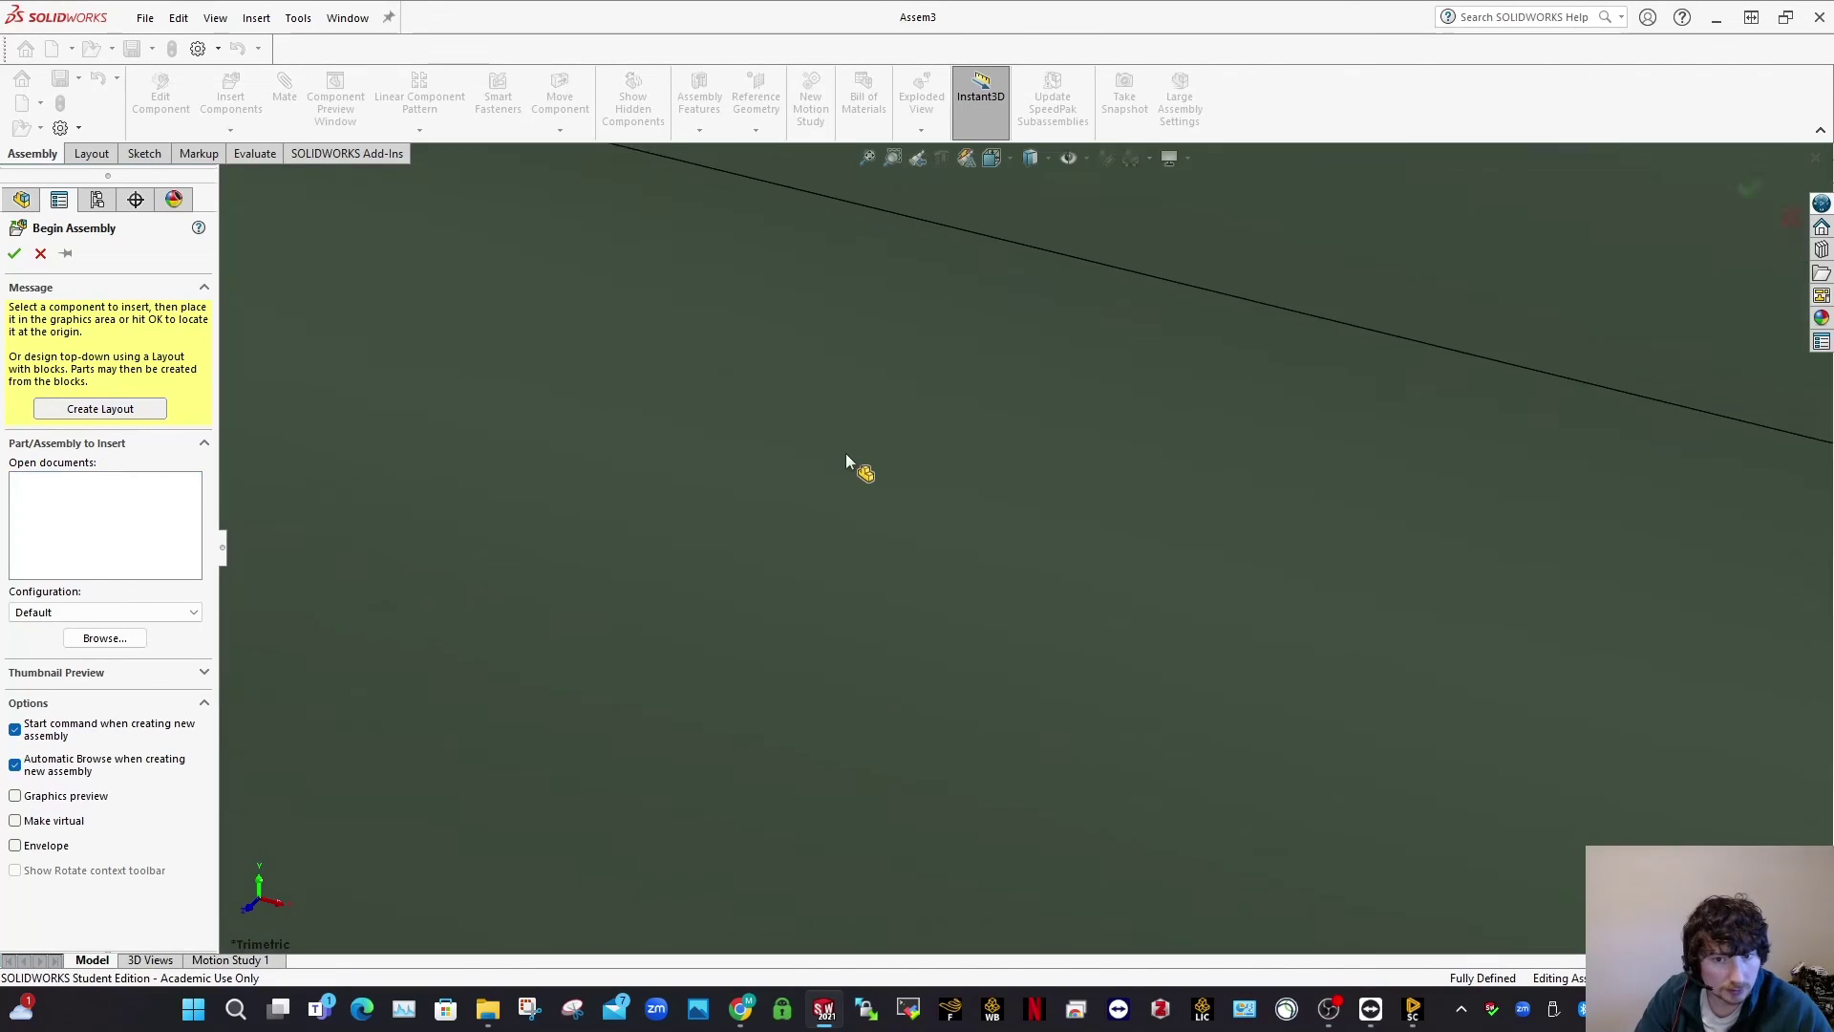
click(841, 461)
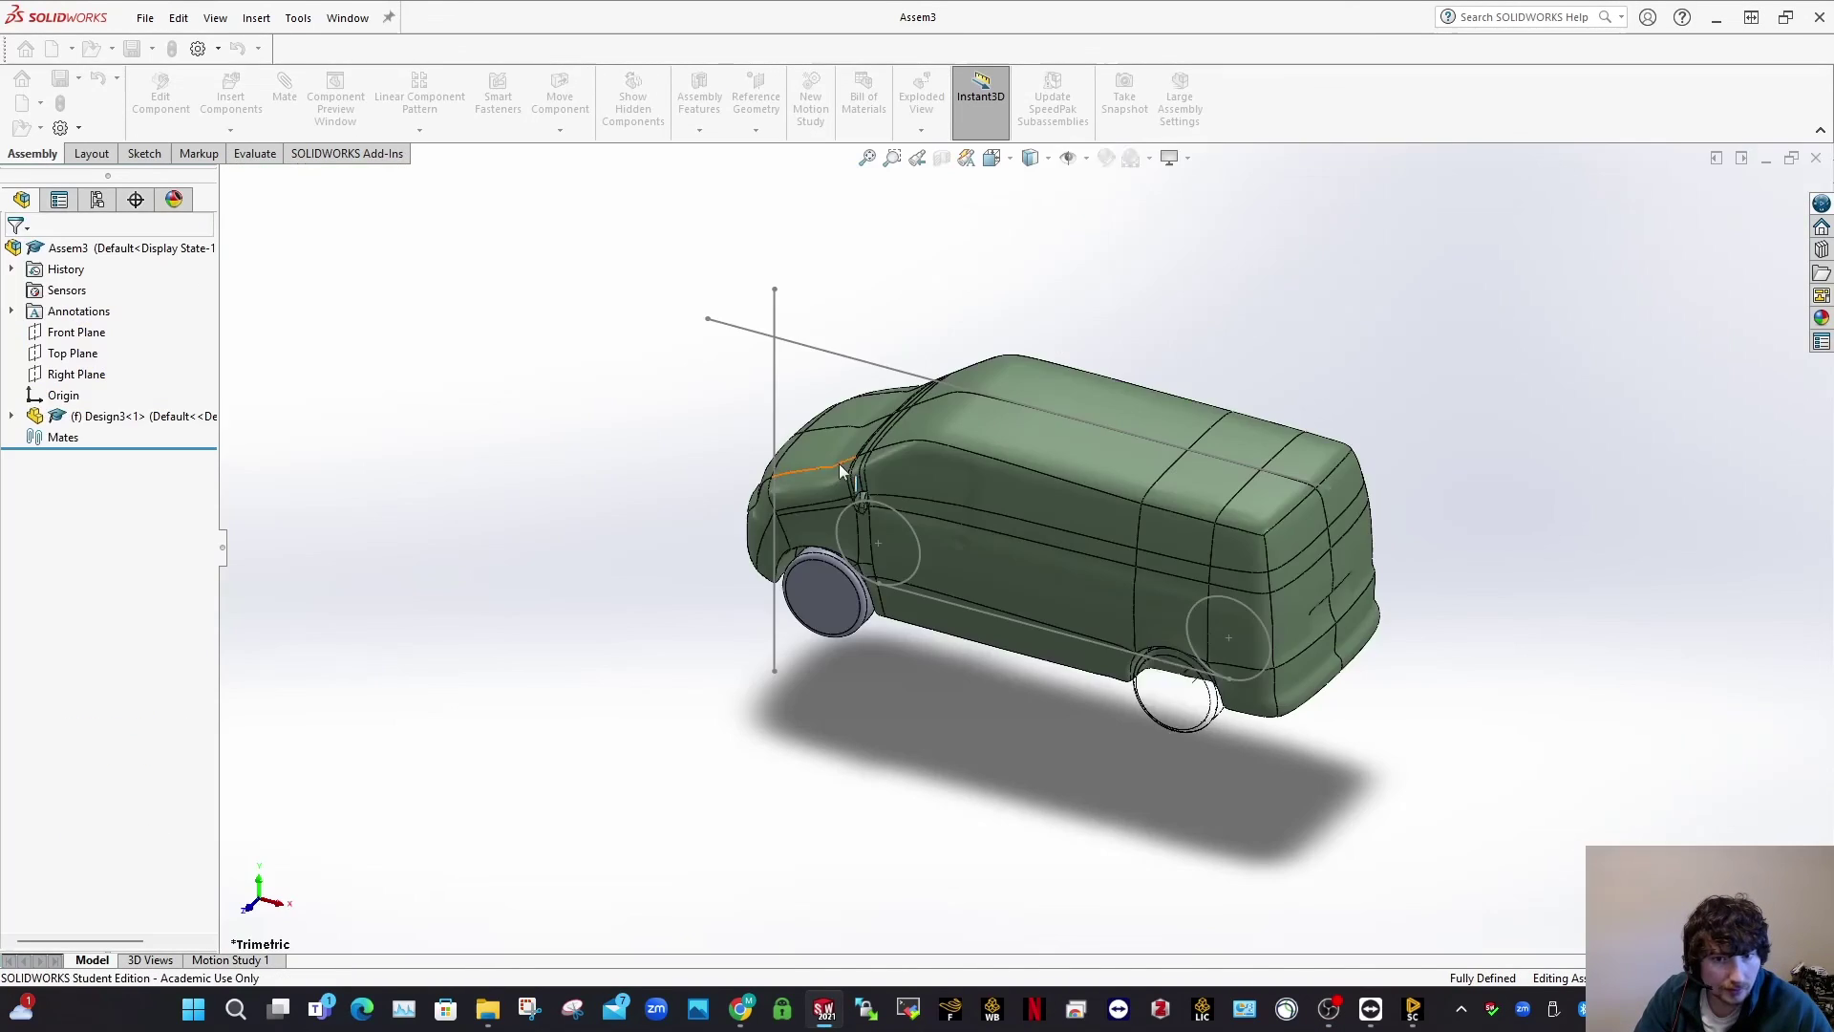
Step: Float the fixed van component and move it freely in the assembly
right_click(1078, 524)
click(1155, 643)
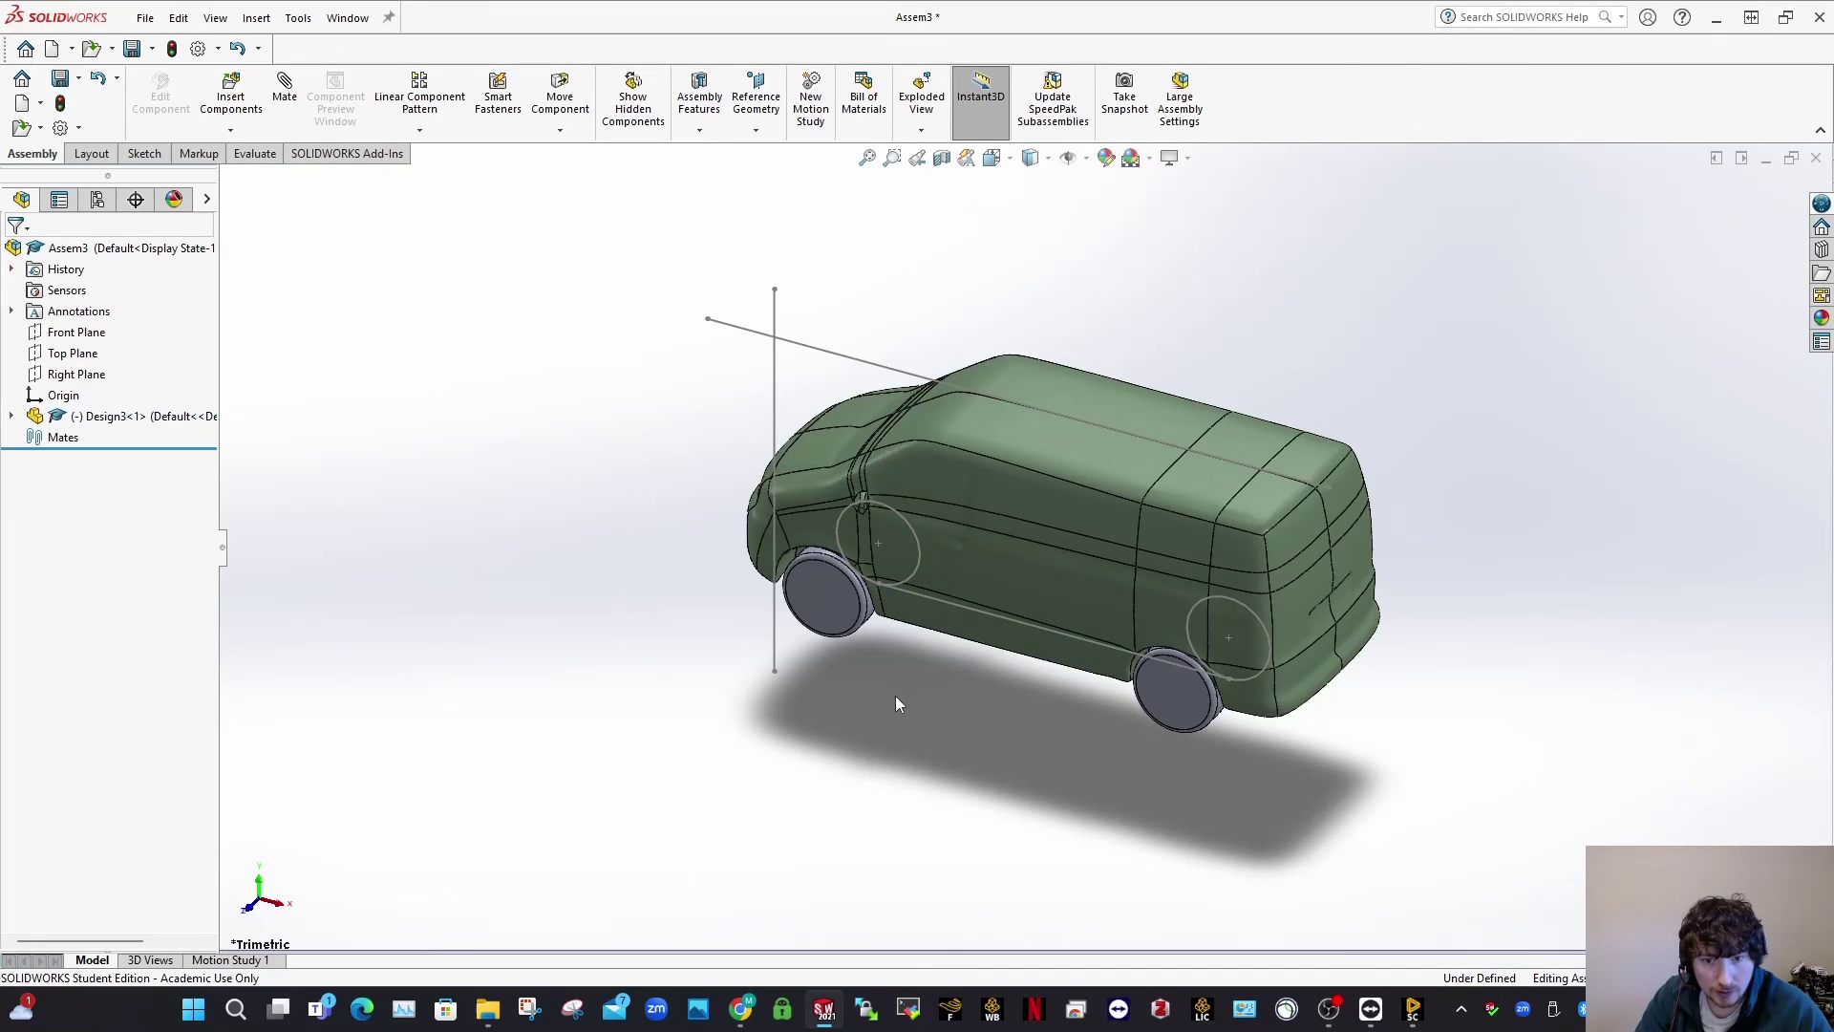
mouse_move(999, 524)
mouse_down()
mouse_move(1086, 415)
mouse_move(895, 656)
mouse_up()
Step: Mate the van's centre plane, Plane1, coincident with the assembly's Front Plane
click(283, 103)
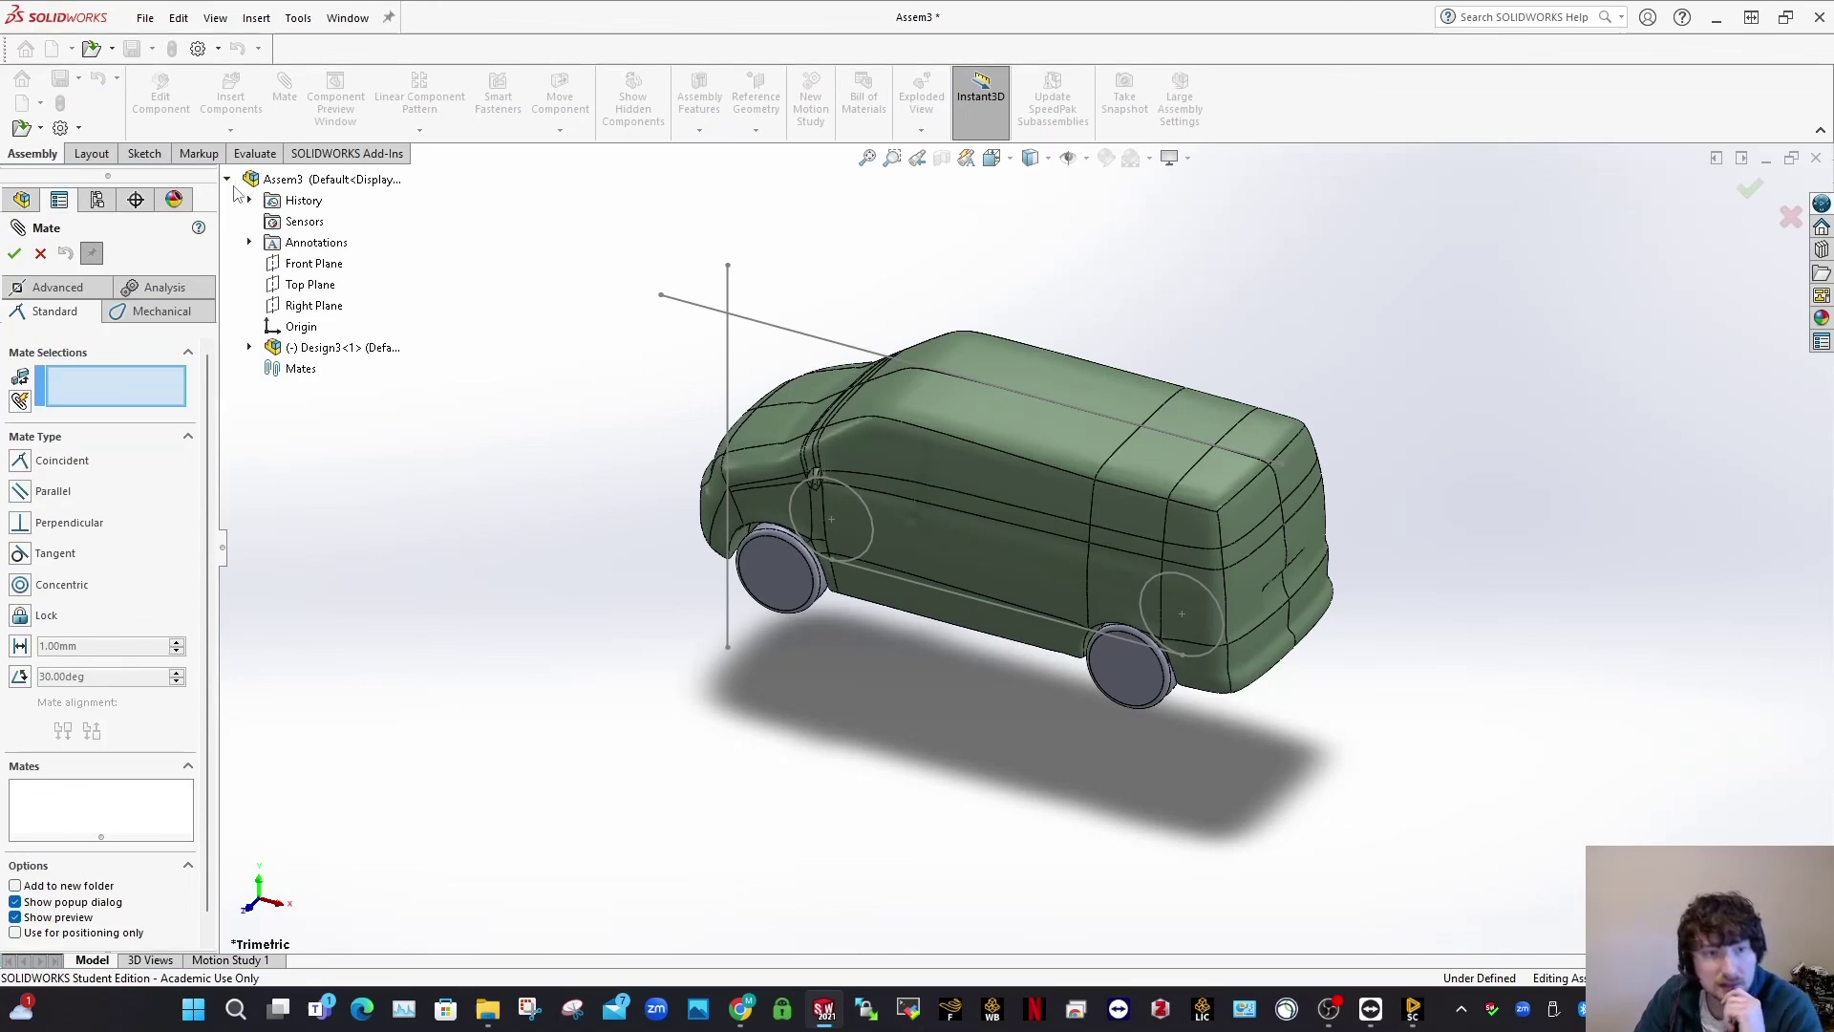
click(297, 344)
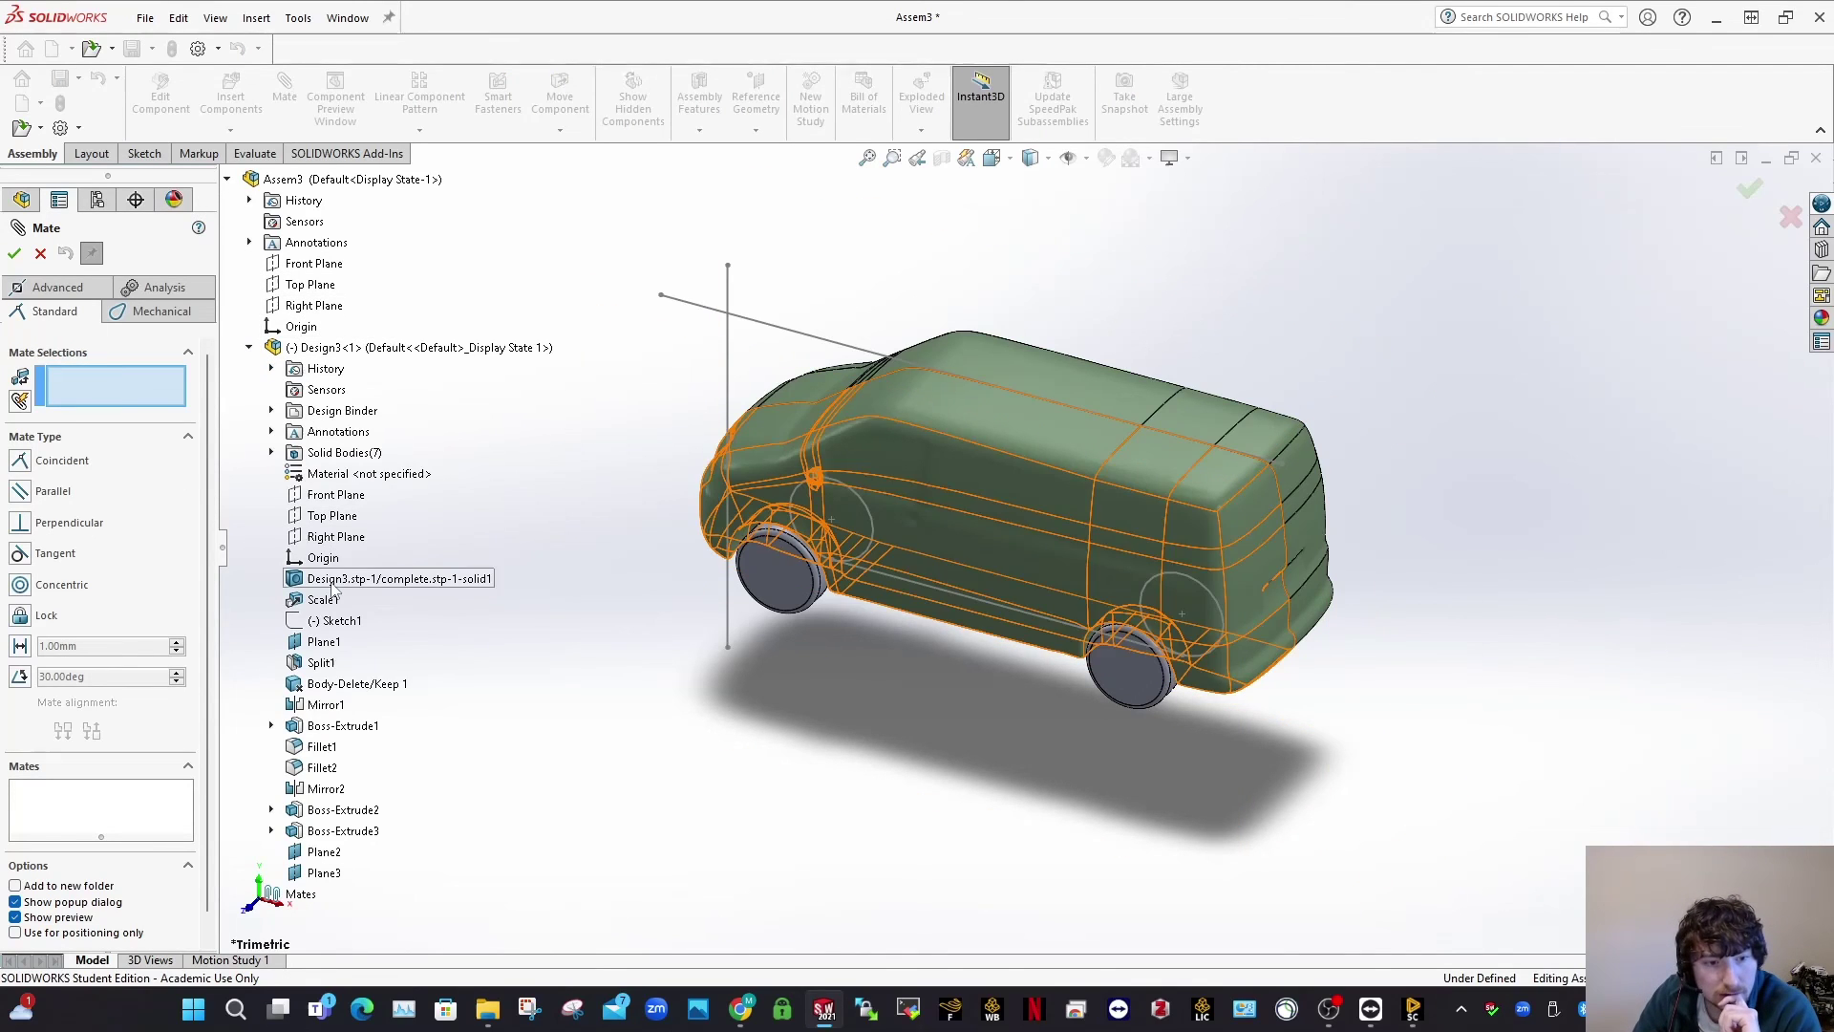
click(301, 265)
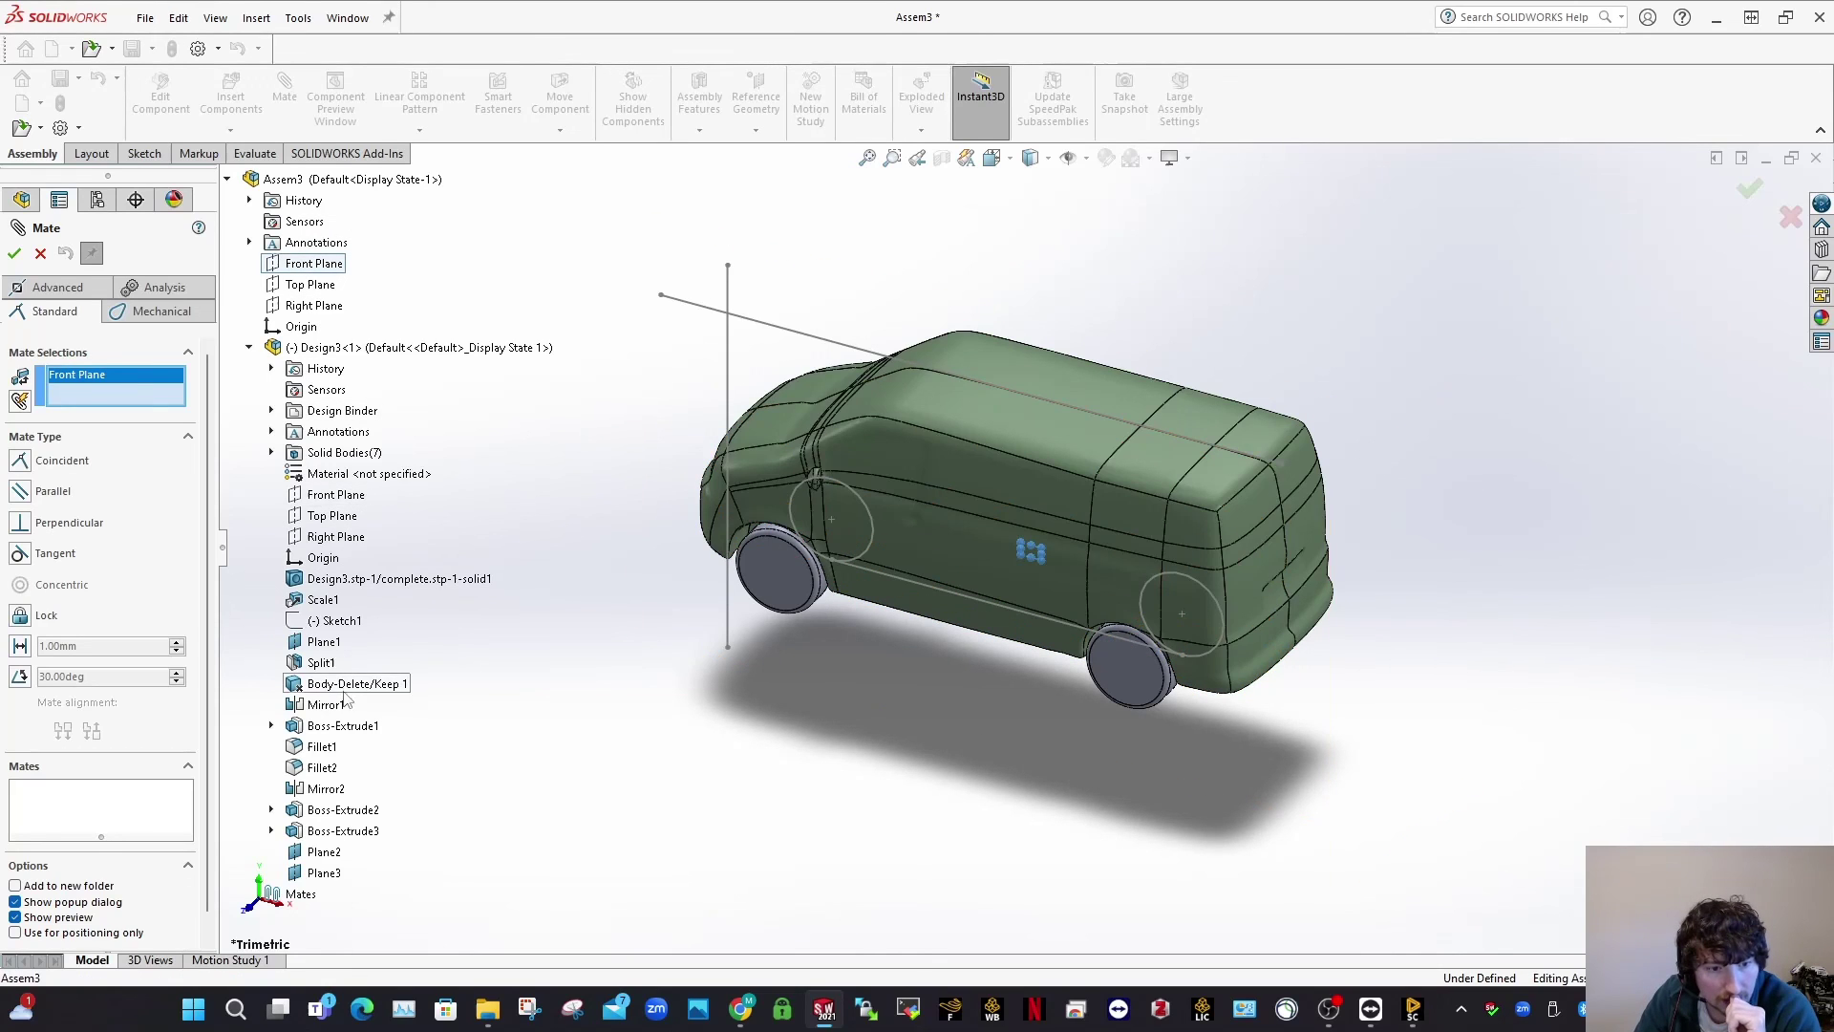
click(312, 643)
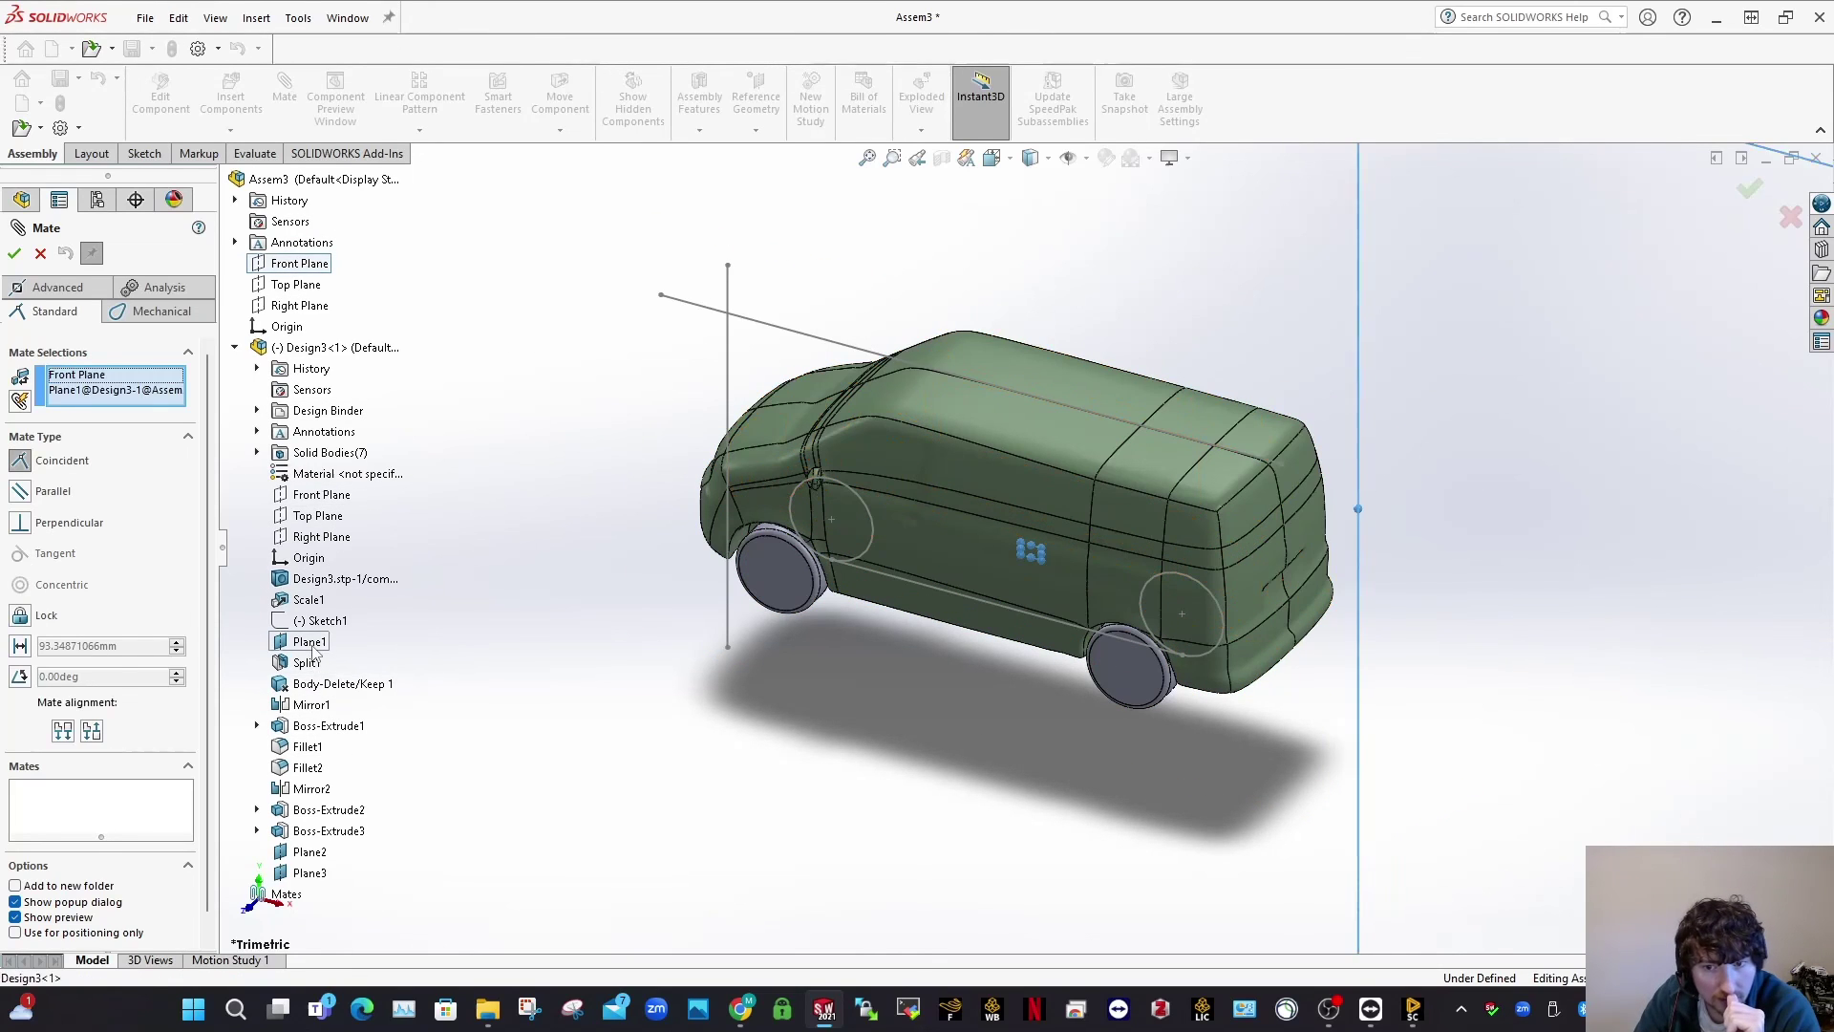
click(289, 684)
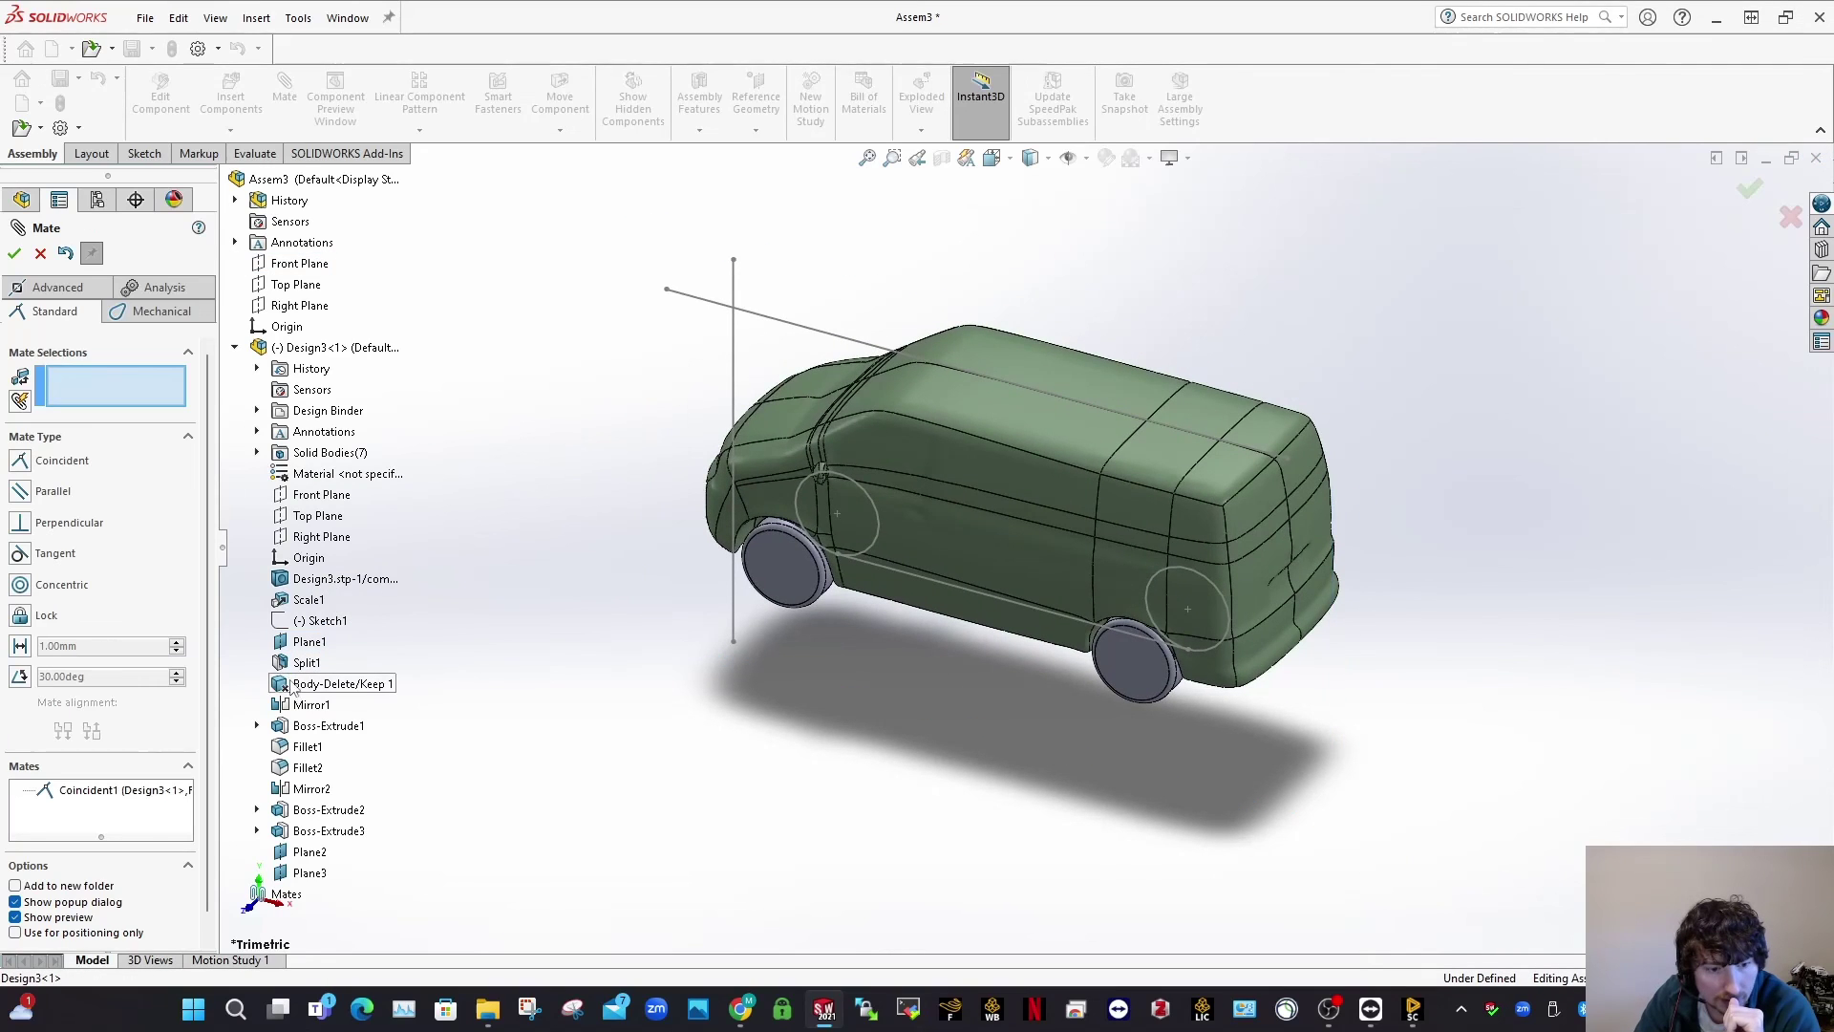
Step: Mate the van's ground plane, Plane2, coincident with the assembly's Top Plane
click(279, 284)
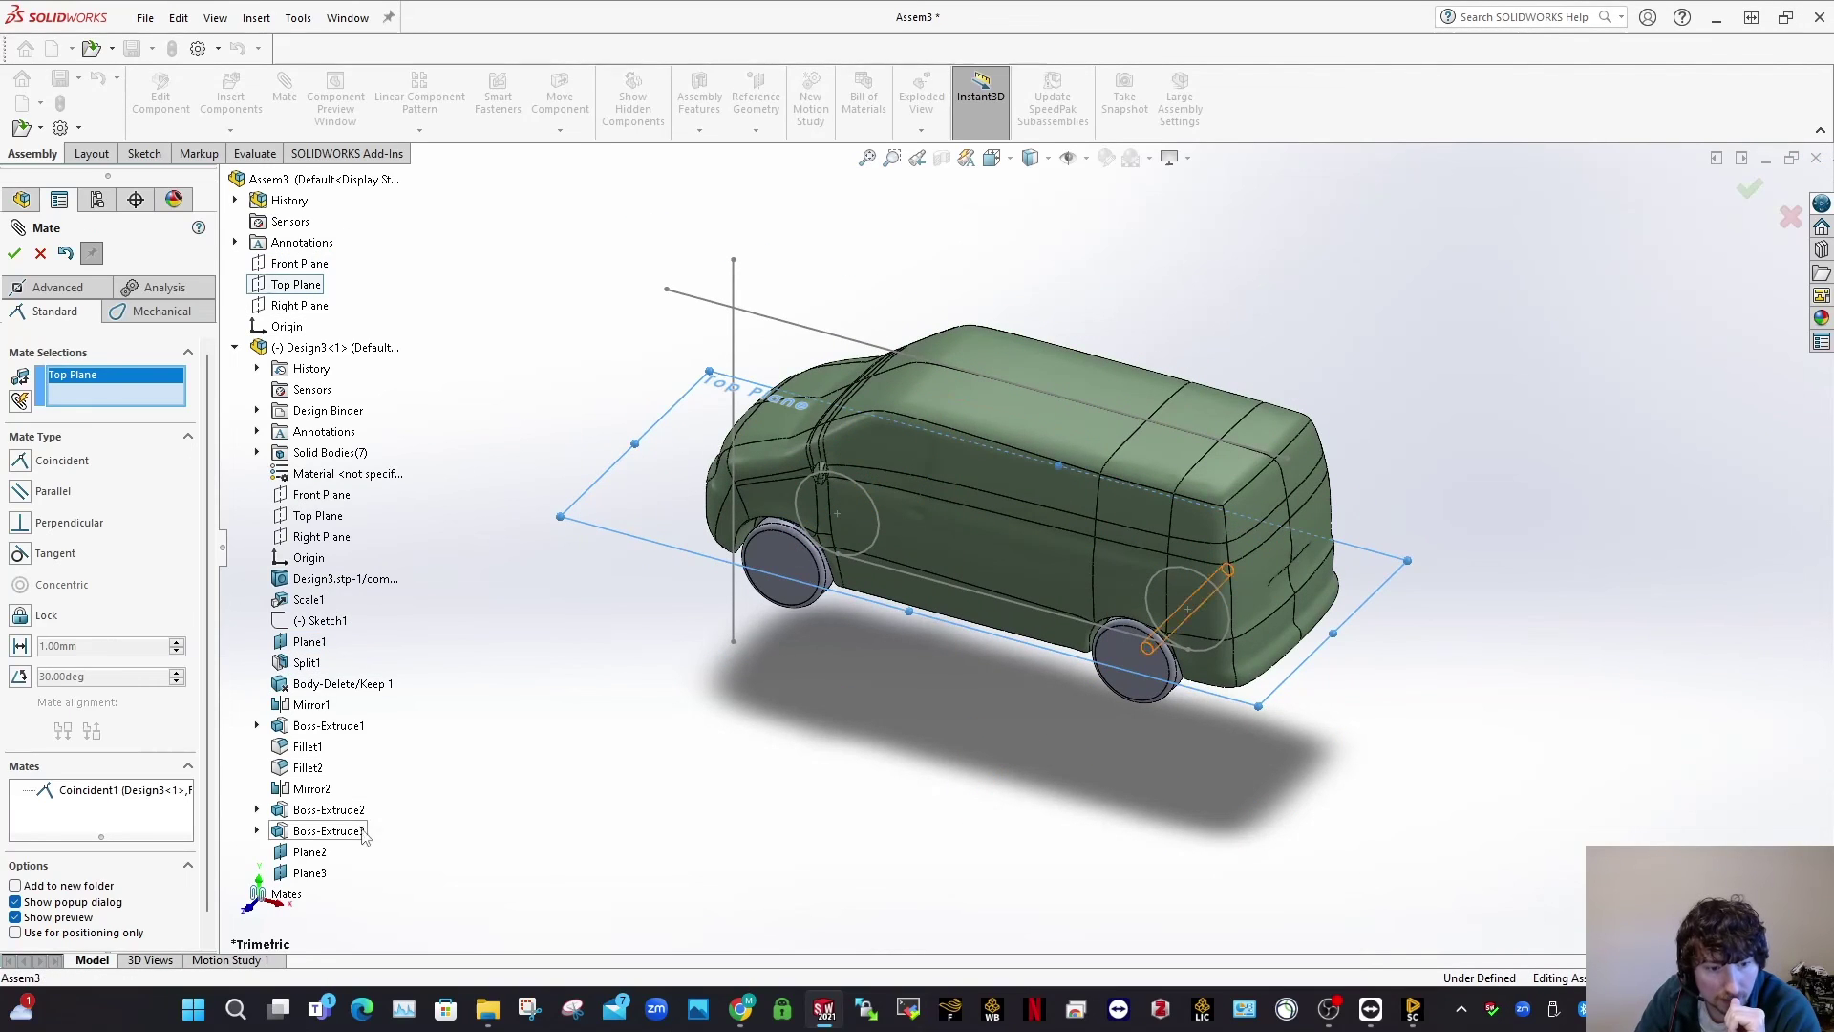
click(313, 852)
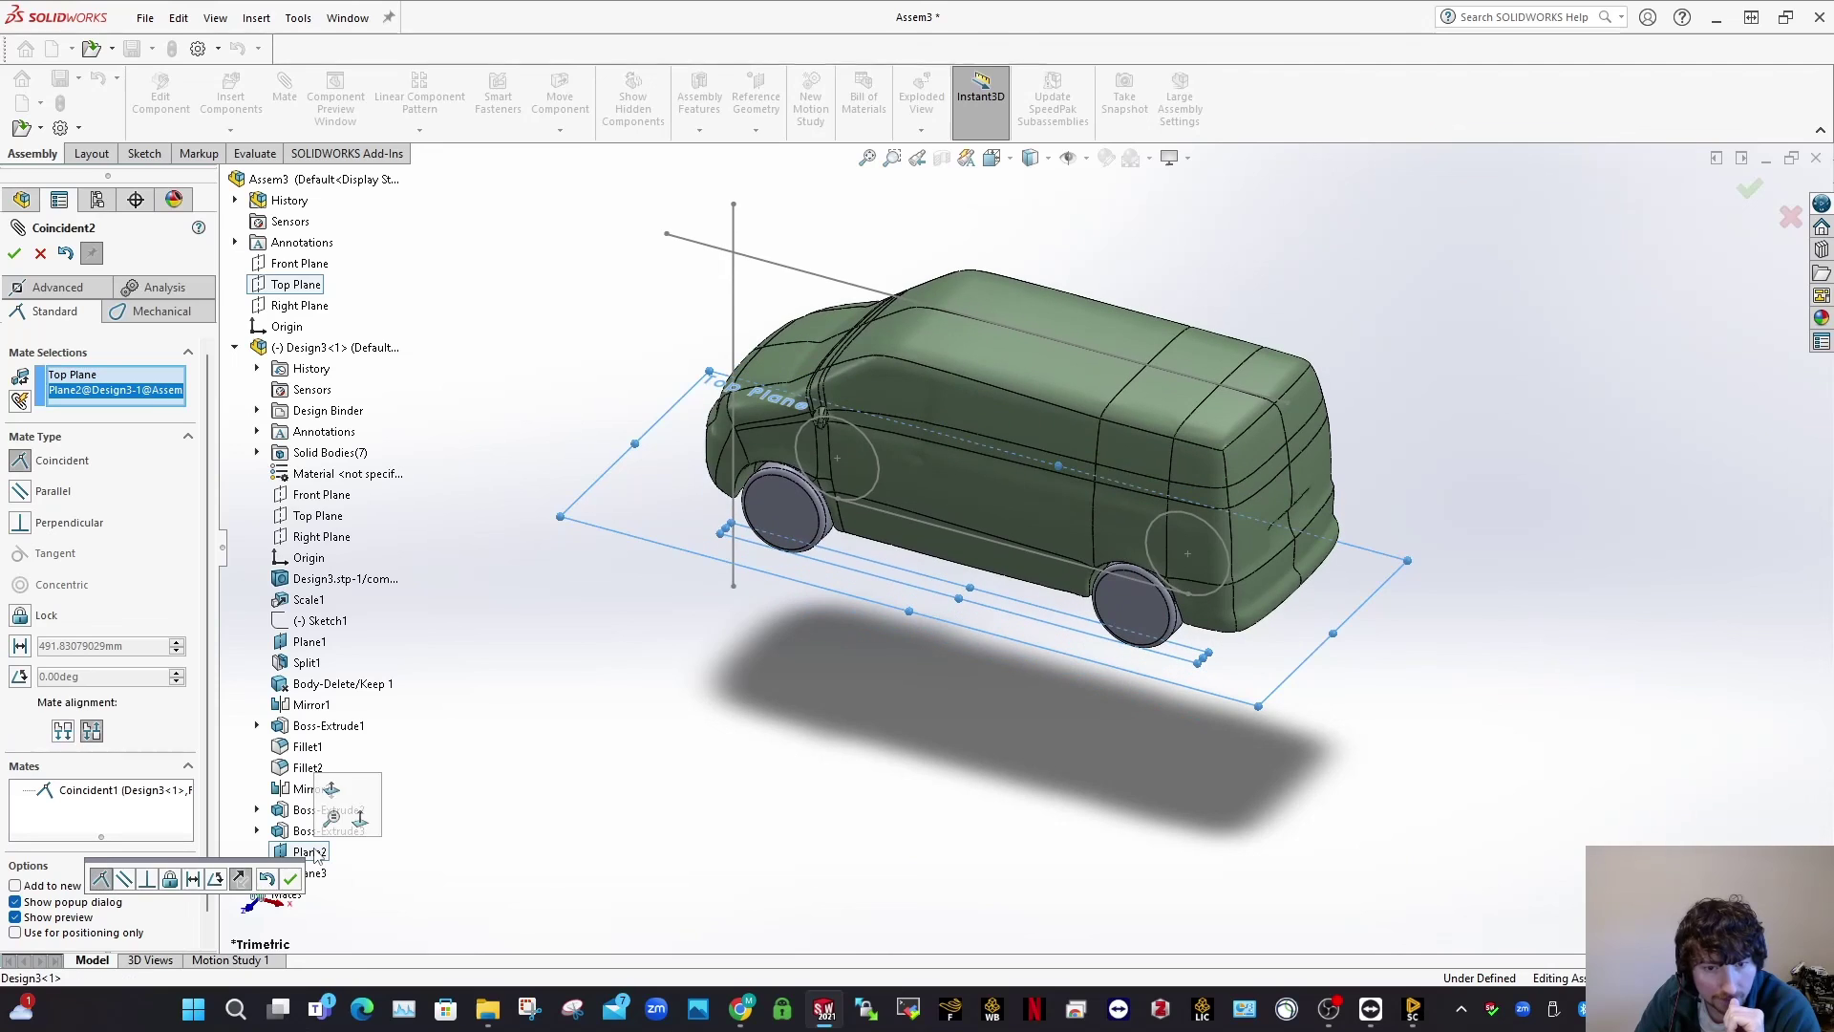
click(291, 878)
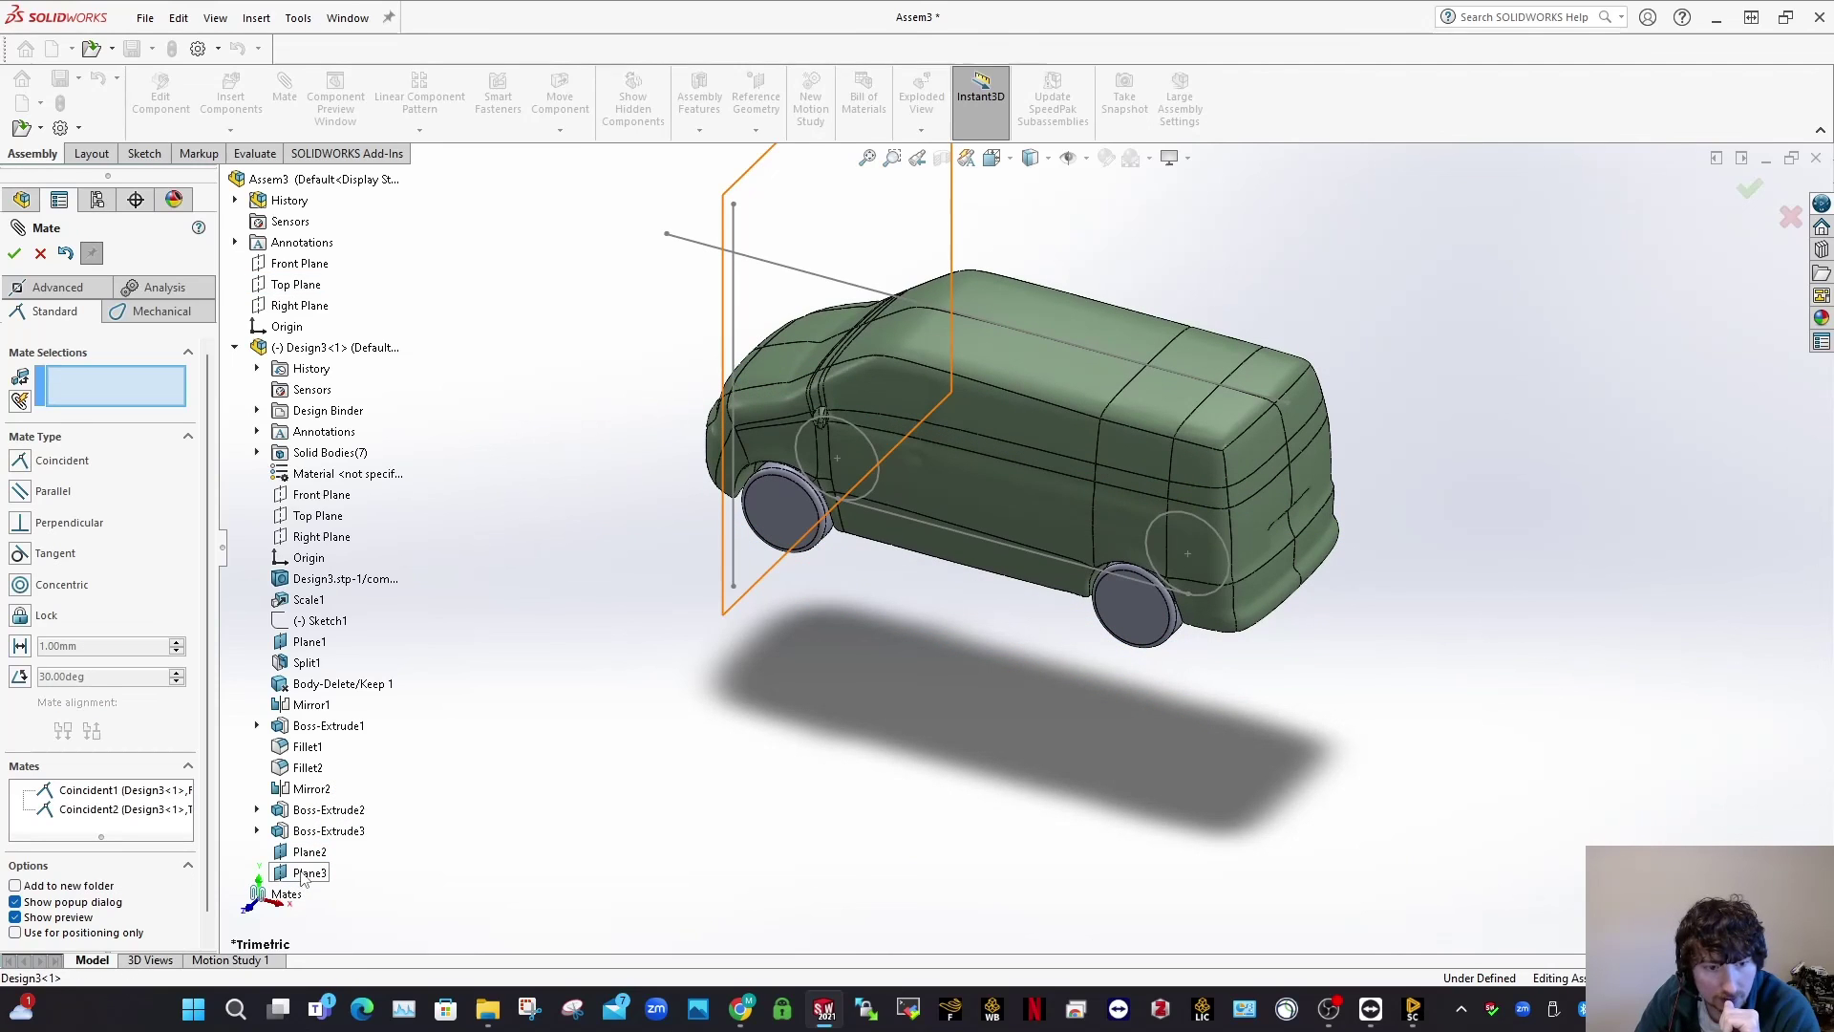
Step: Mate the van's nose plane, Plane3, coincident with the assembly's Right Plane and finish mating
click(303, 874)
click(289, 307)
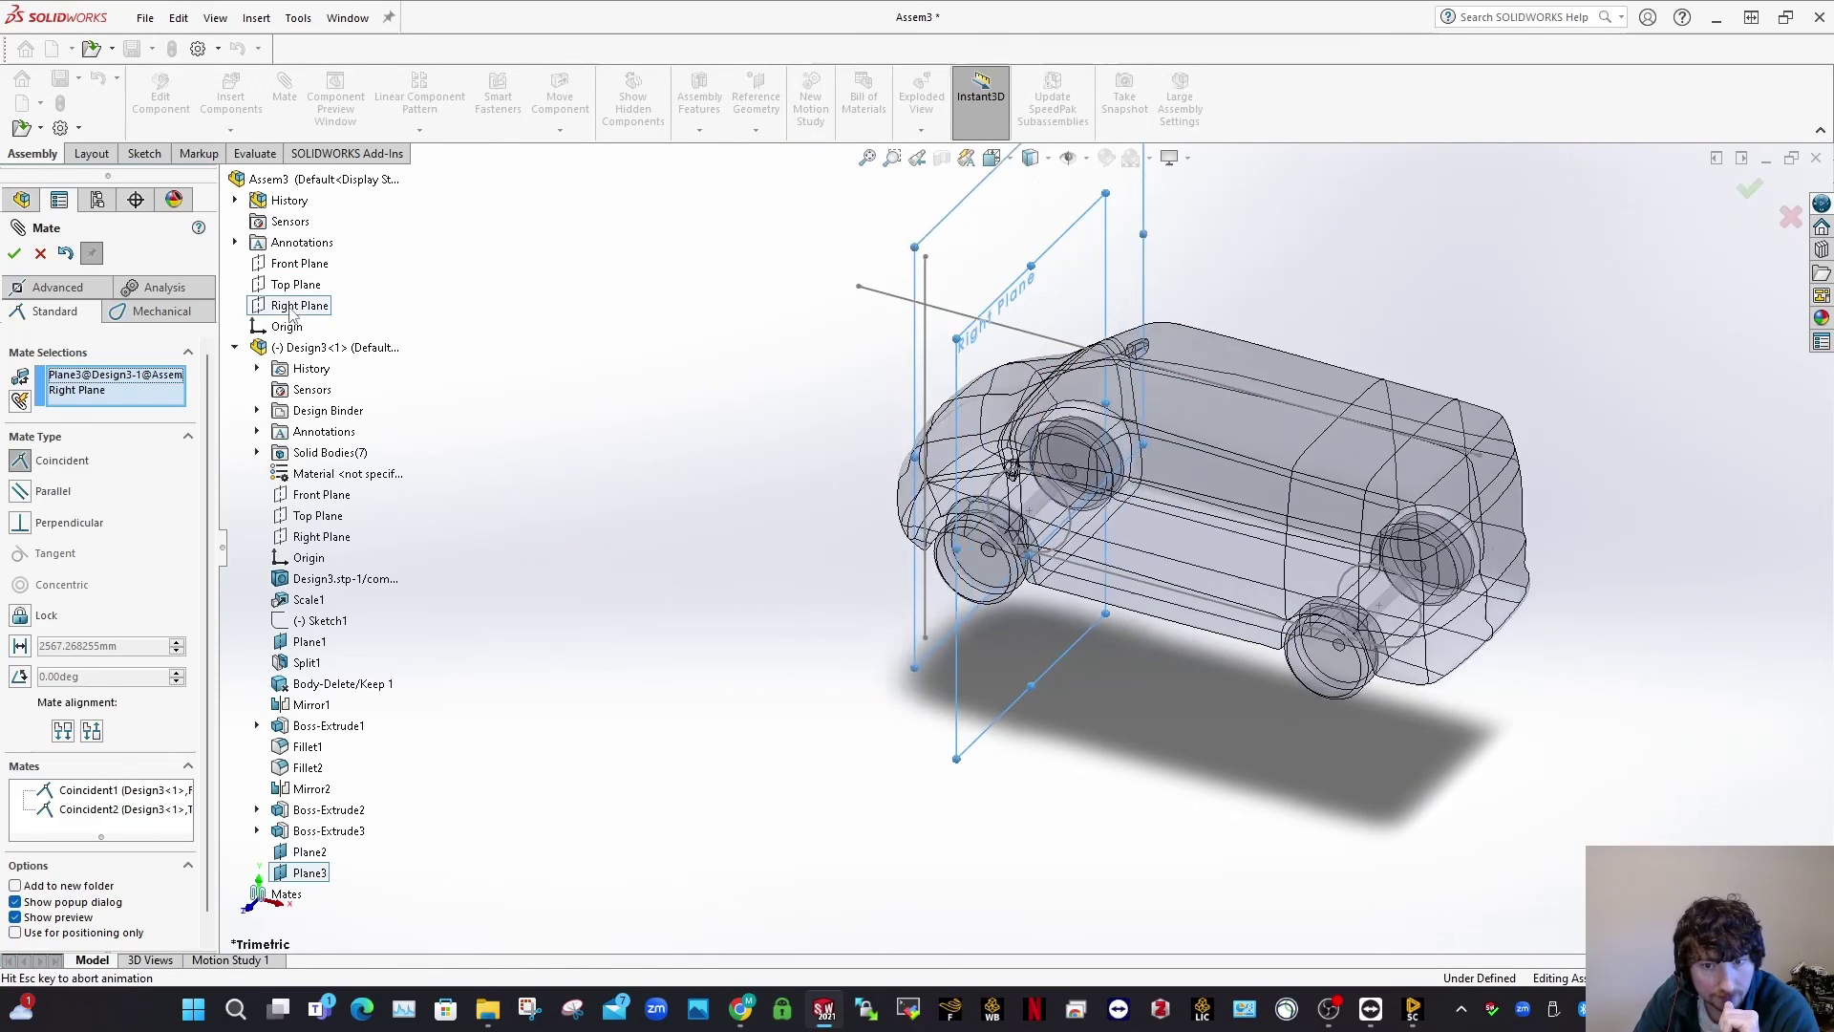
click(262, 290)
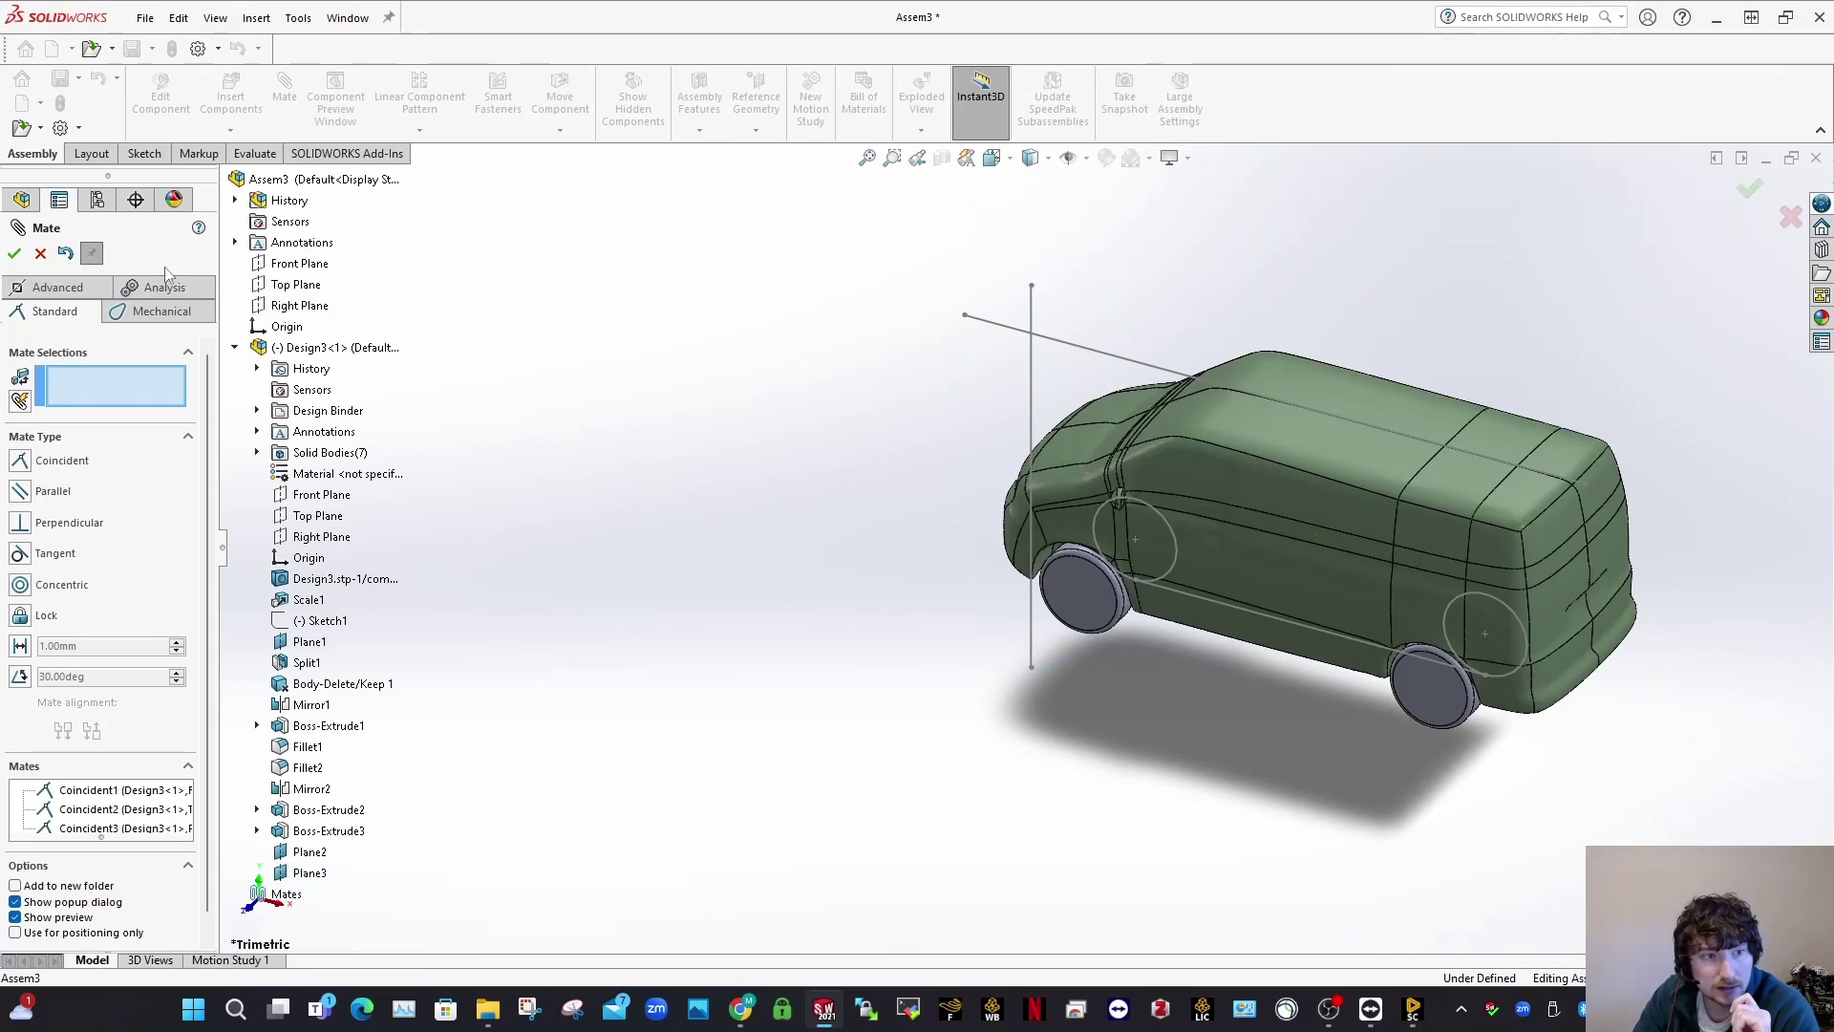
click(14, 253)
Step: Hide the wheel sketch that shows over the van in the assembly
key(f)
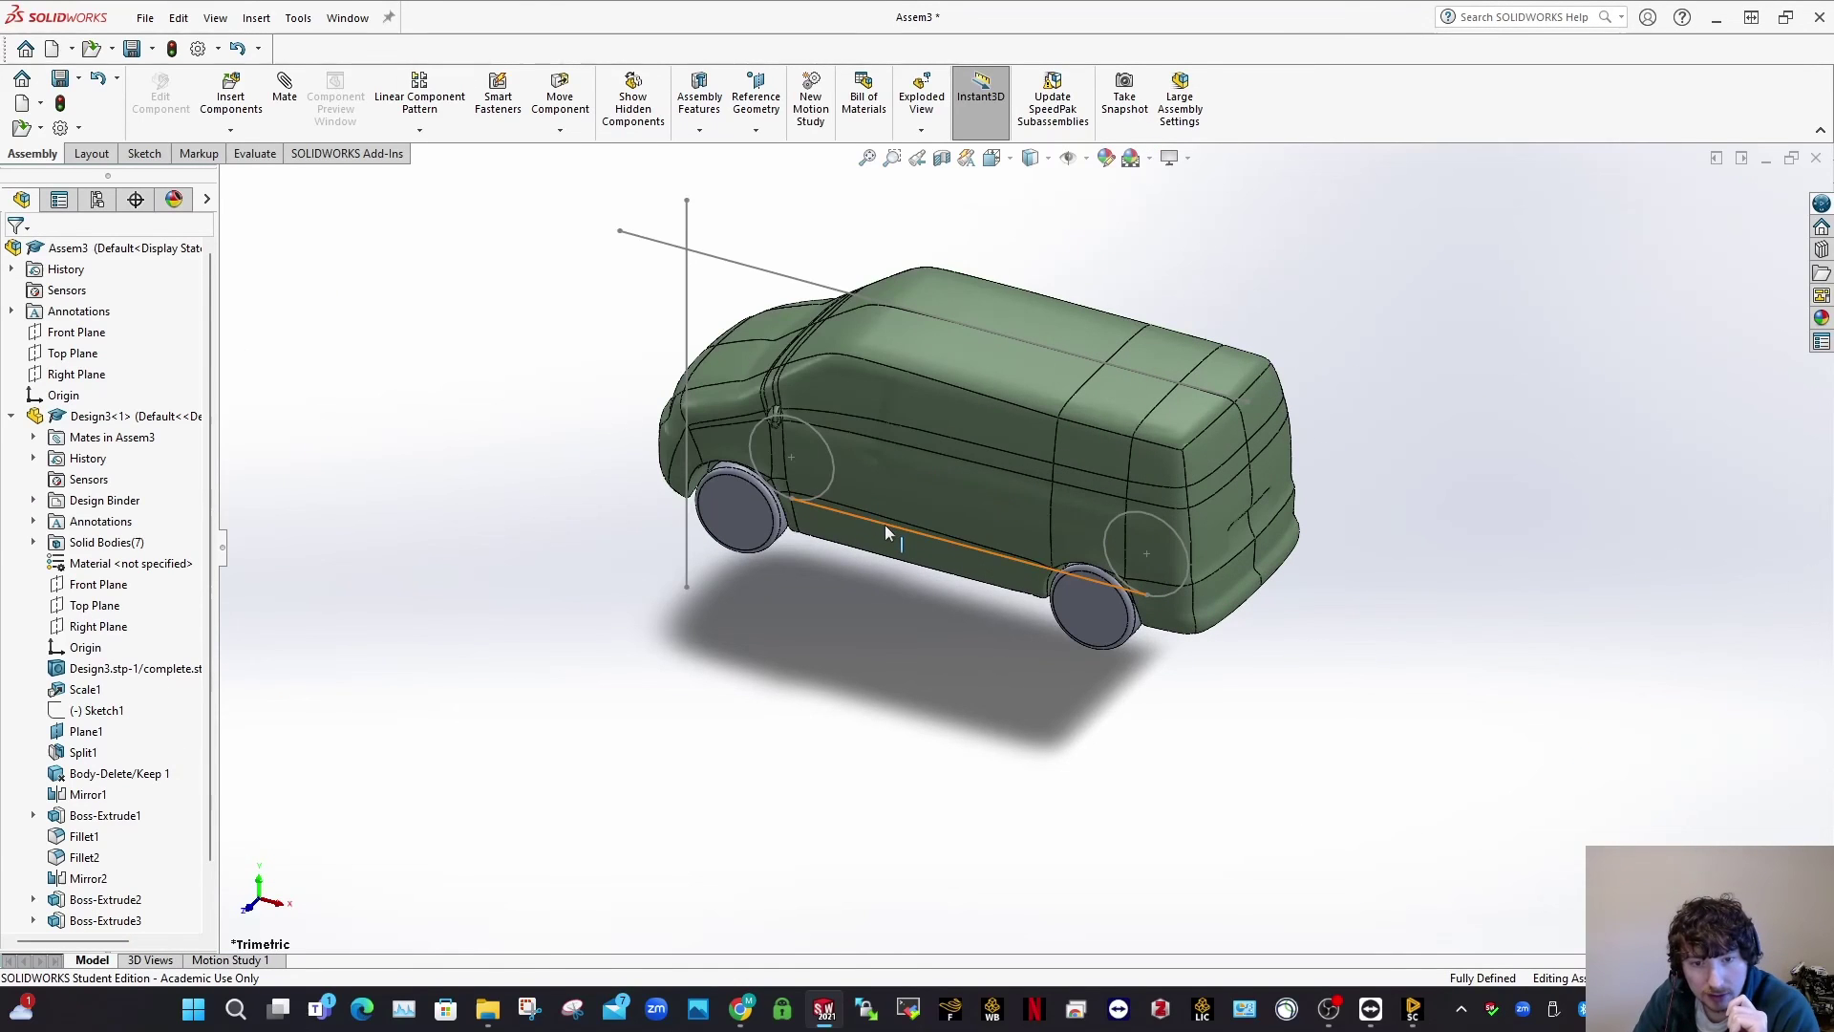
click(885, 524)
click(969, 468)
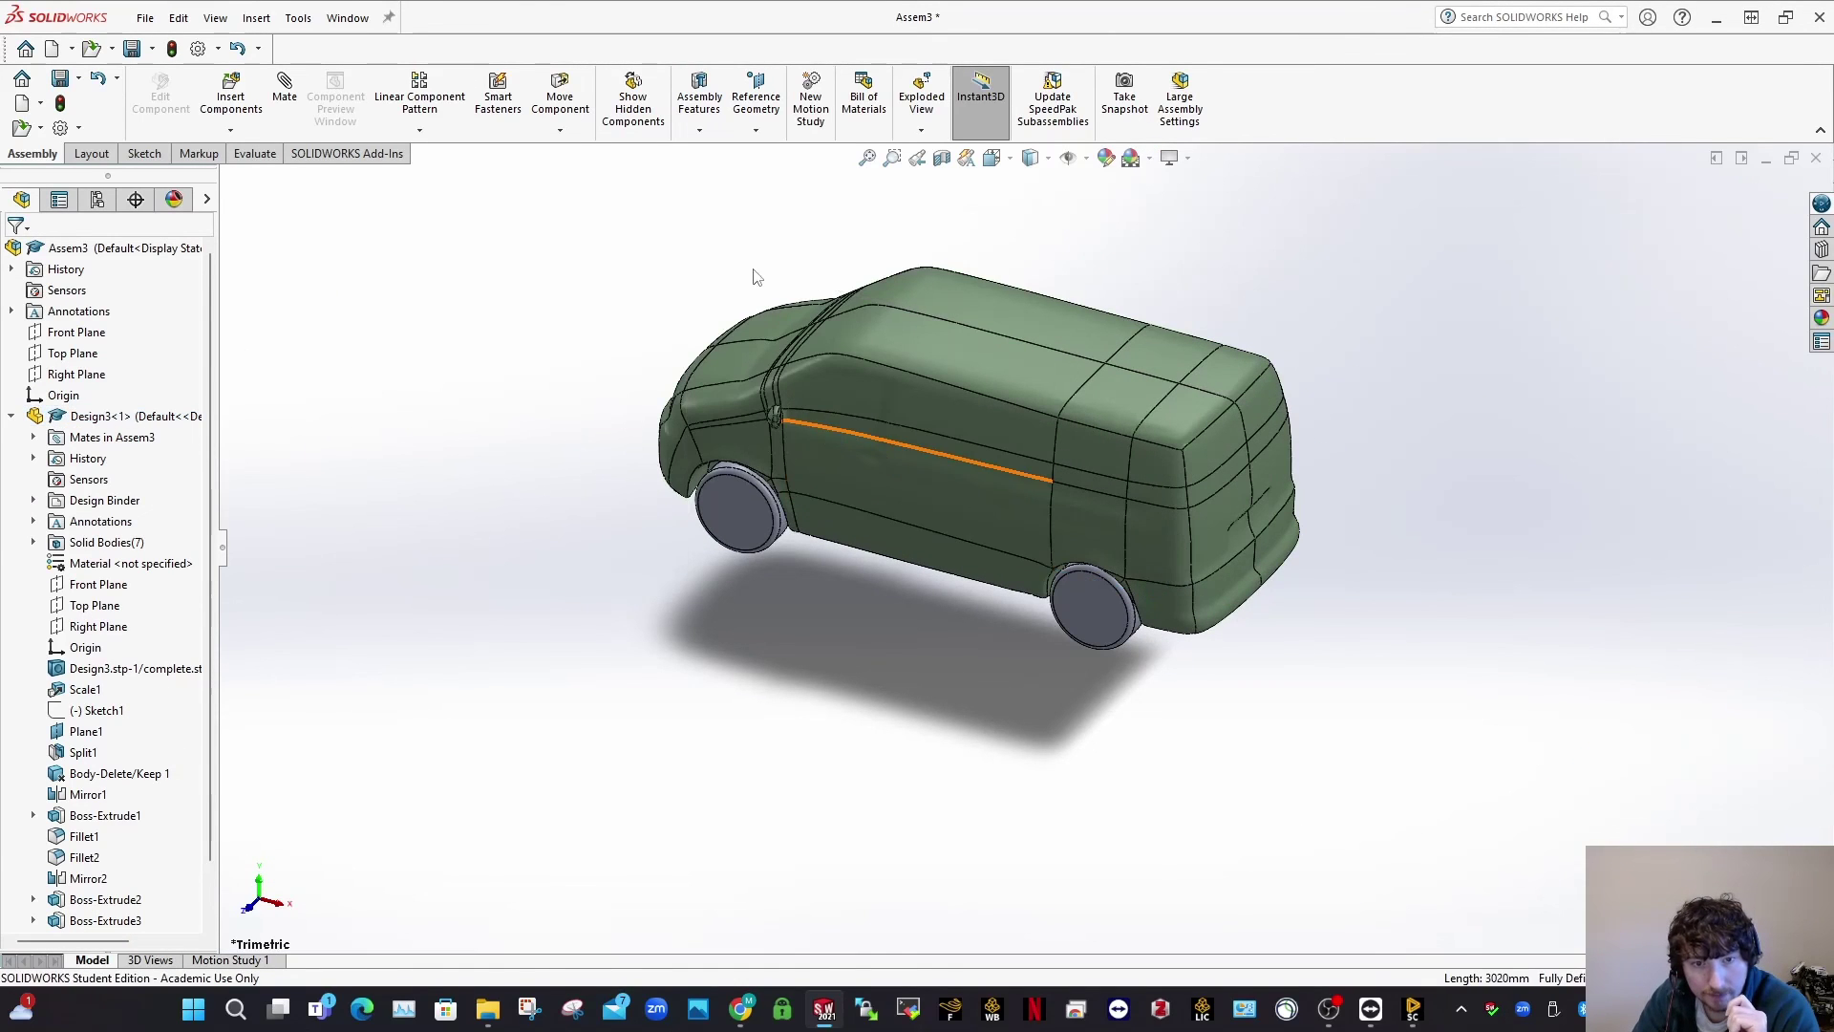
click(893, 686)
Step: Examine where the assembly origin sits relative to the van's nose and wheels from the side and front corner
middle_drag(894, 686, 483, 414)
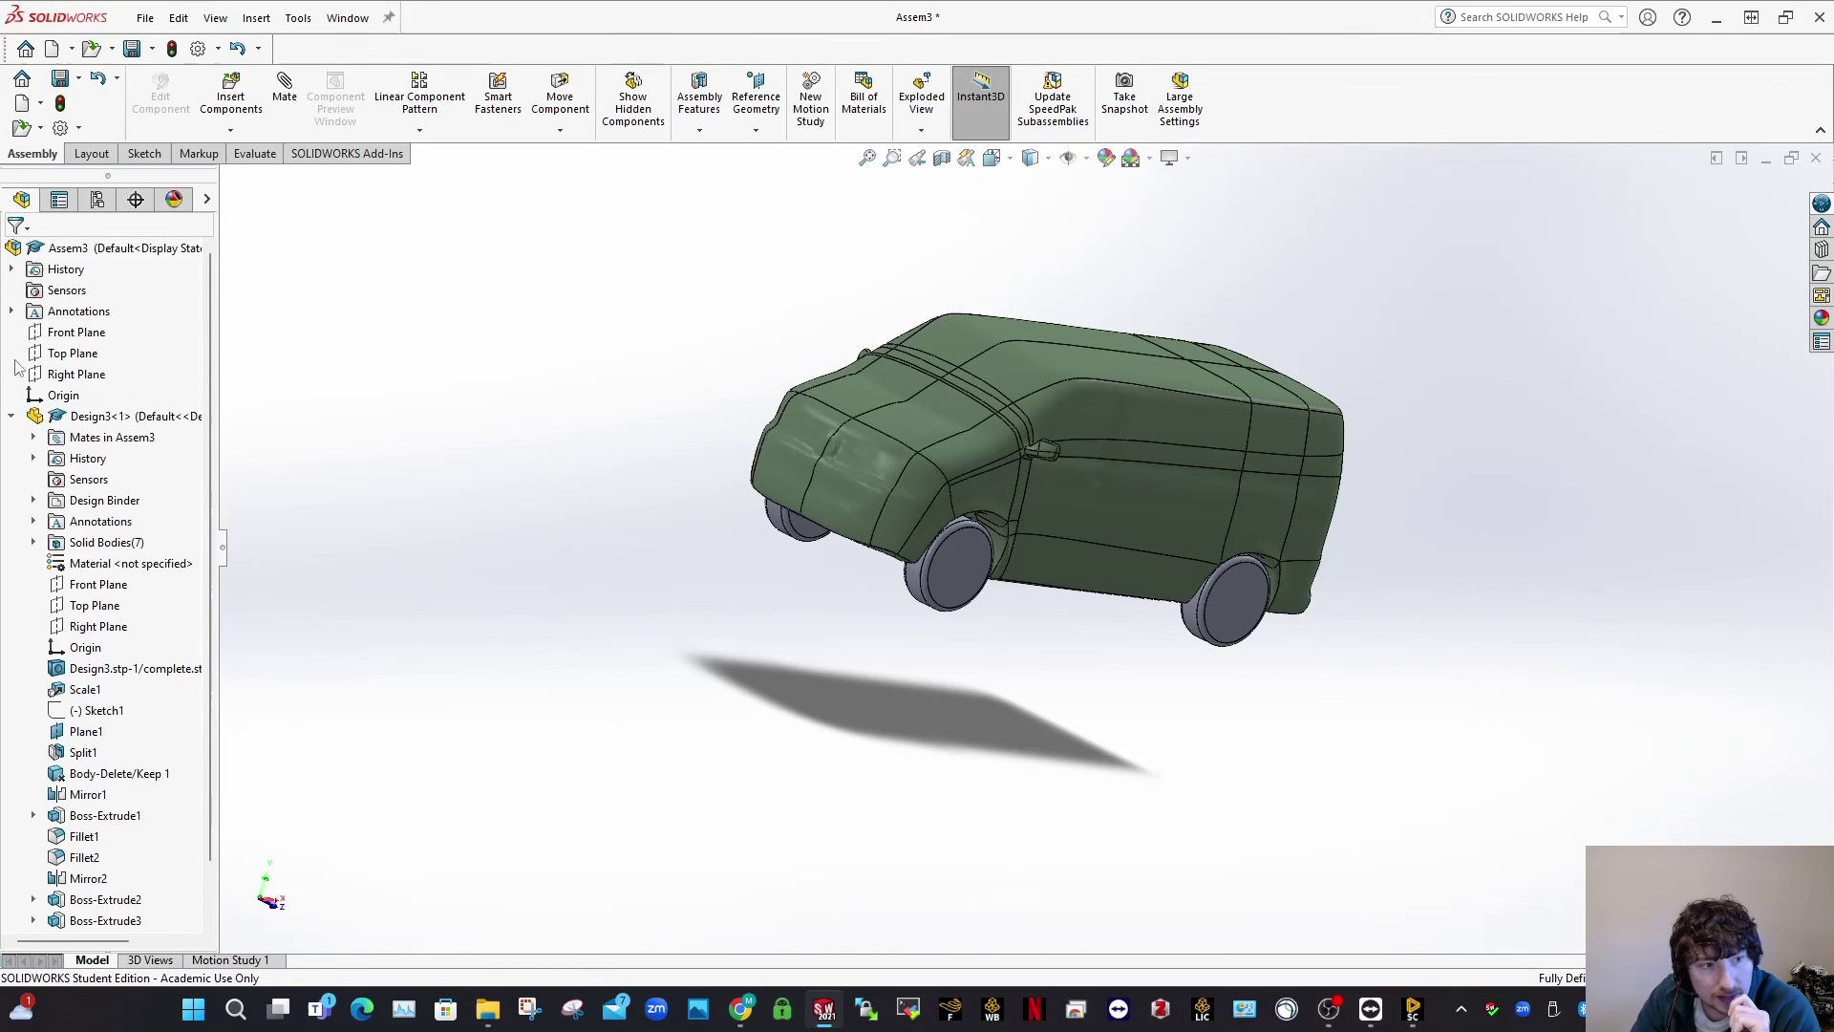
middle_drag(914, 508, 815, 430)
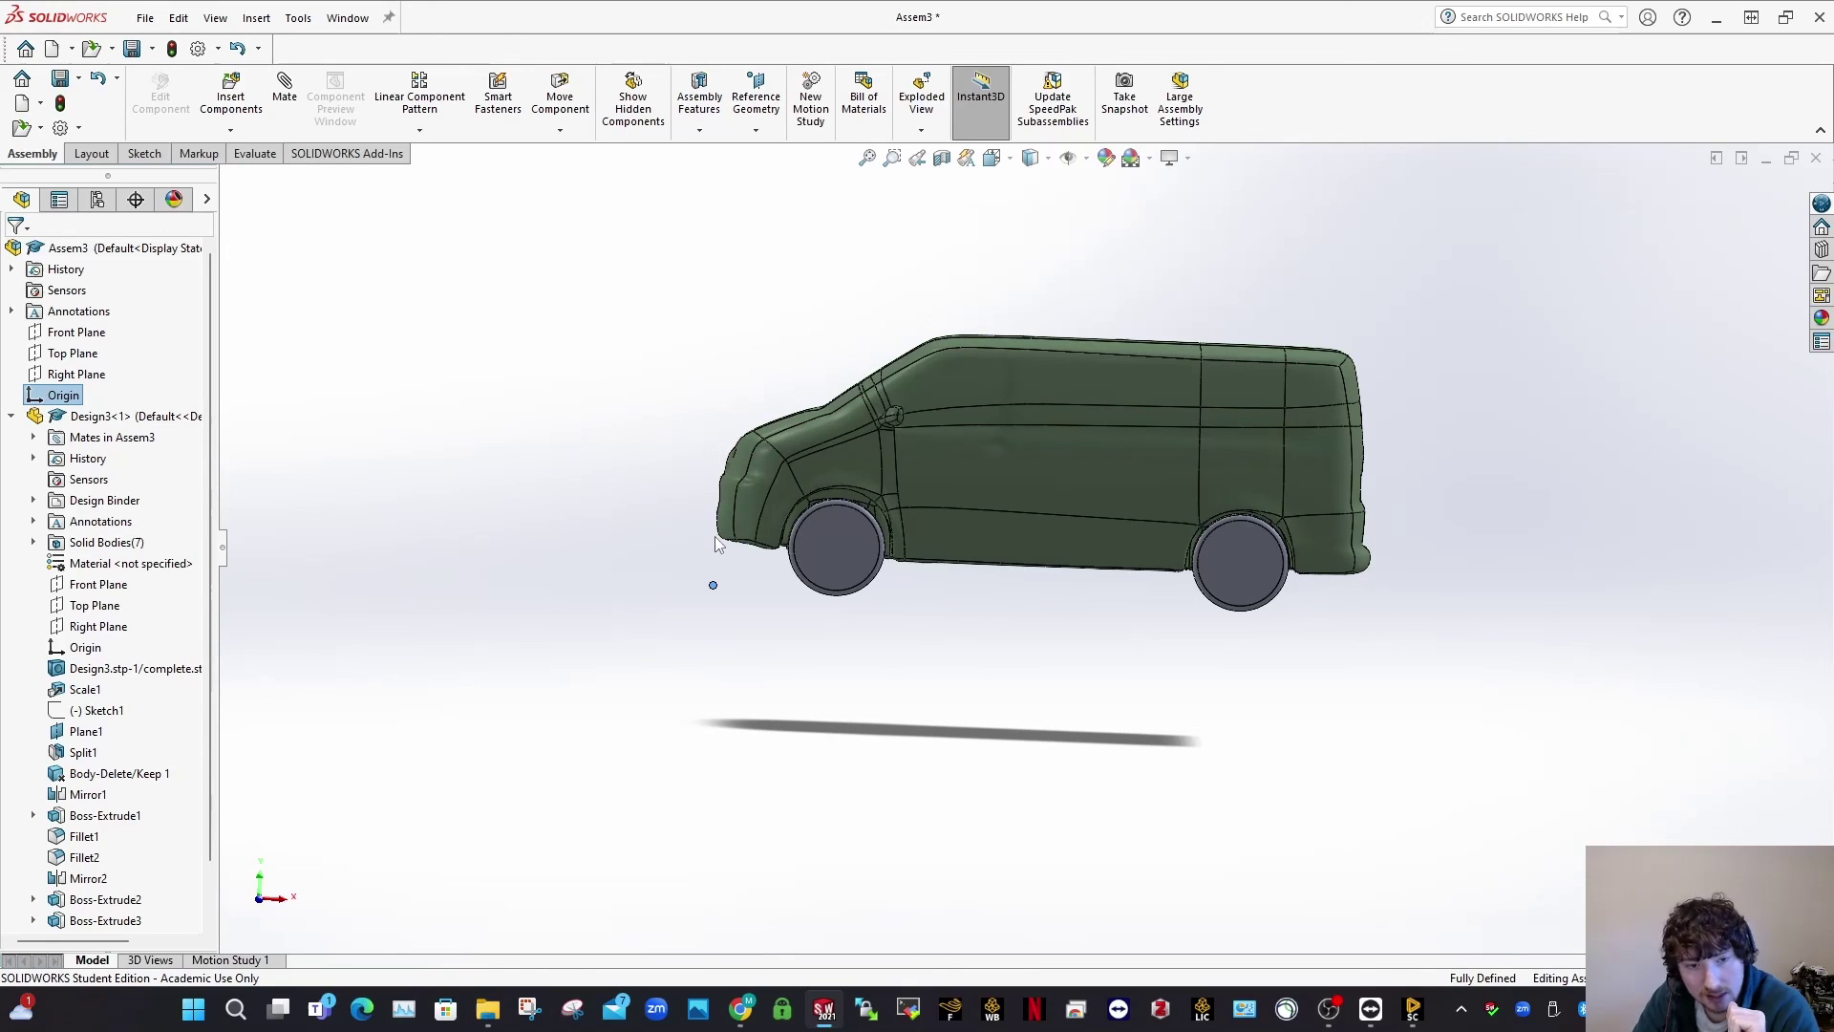
scroll(714, 533, down, 1)
scroll(784, 525, up, 1)
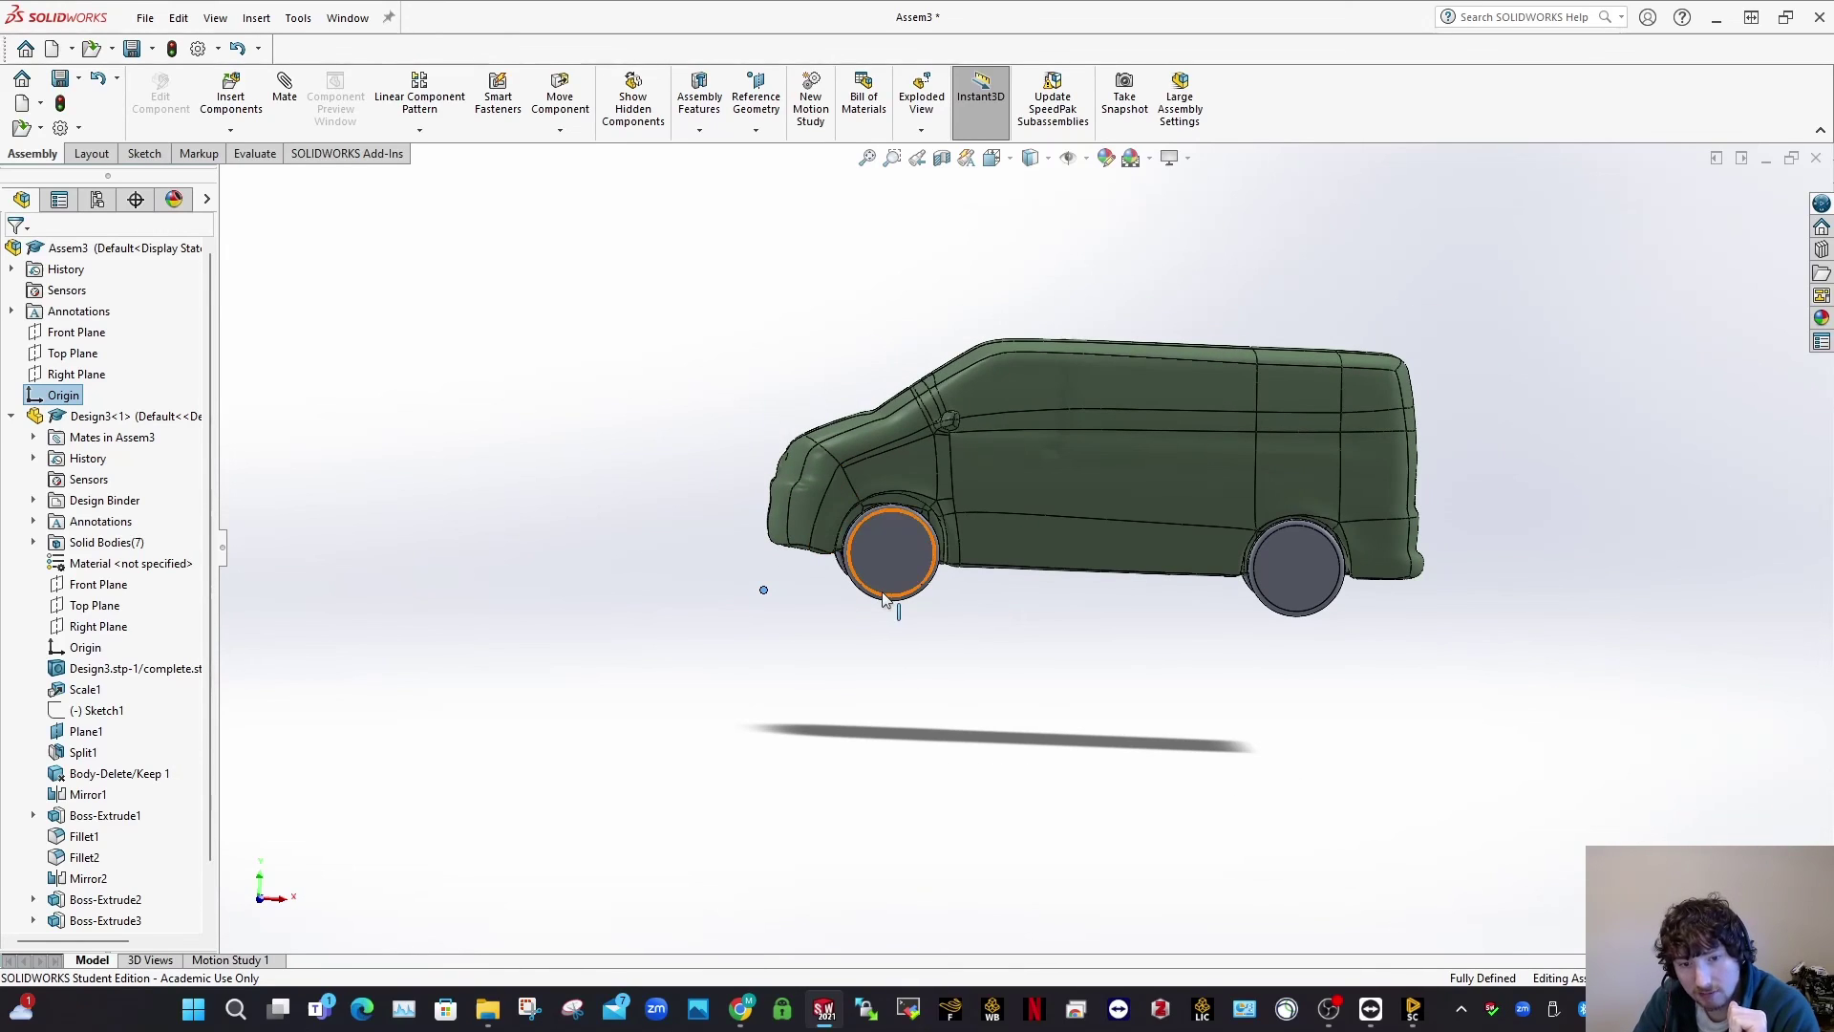
mouse_move(1110, 592)
middle_down()
mouse_move(1221, 548)
mouse_move(1147, 592)
middle_up()
click(1172, 687)
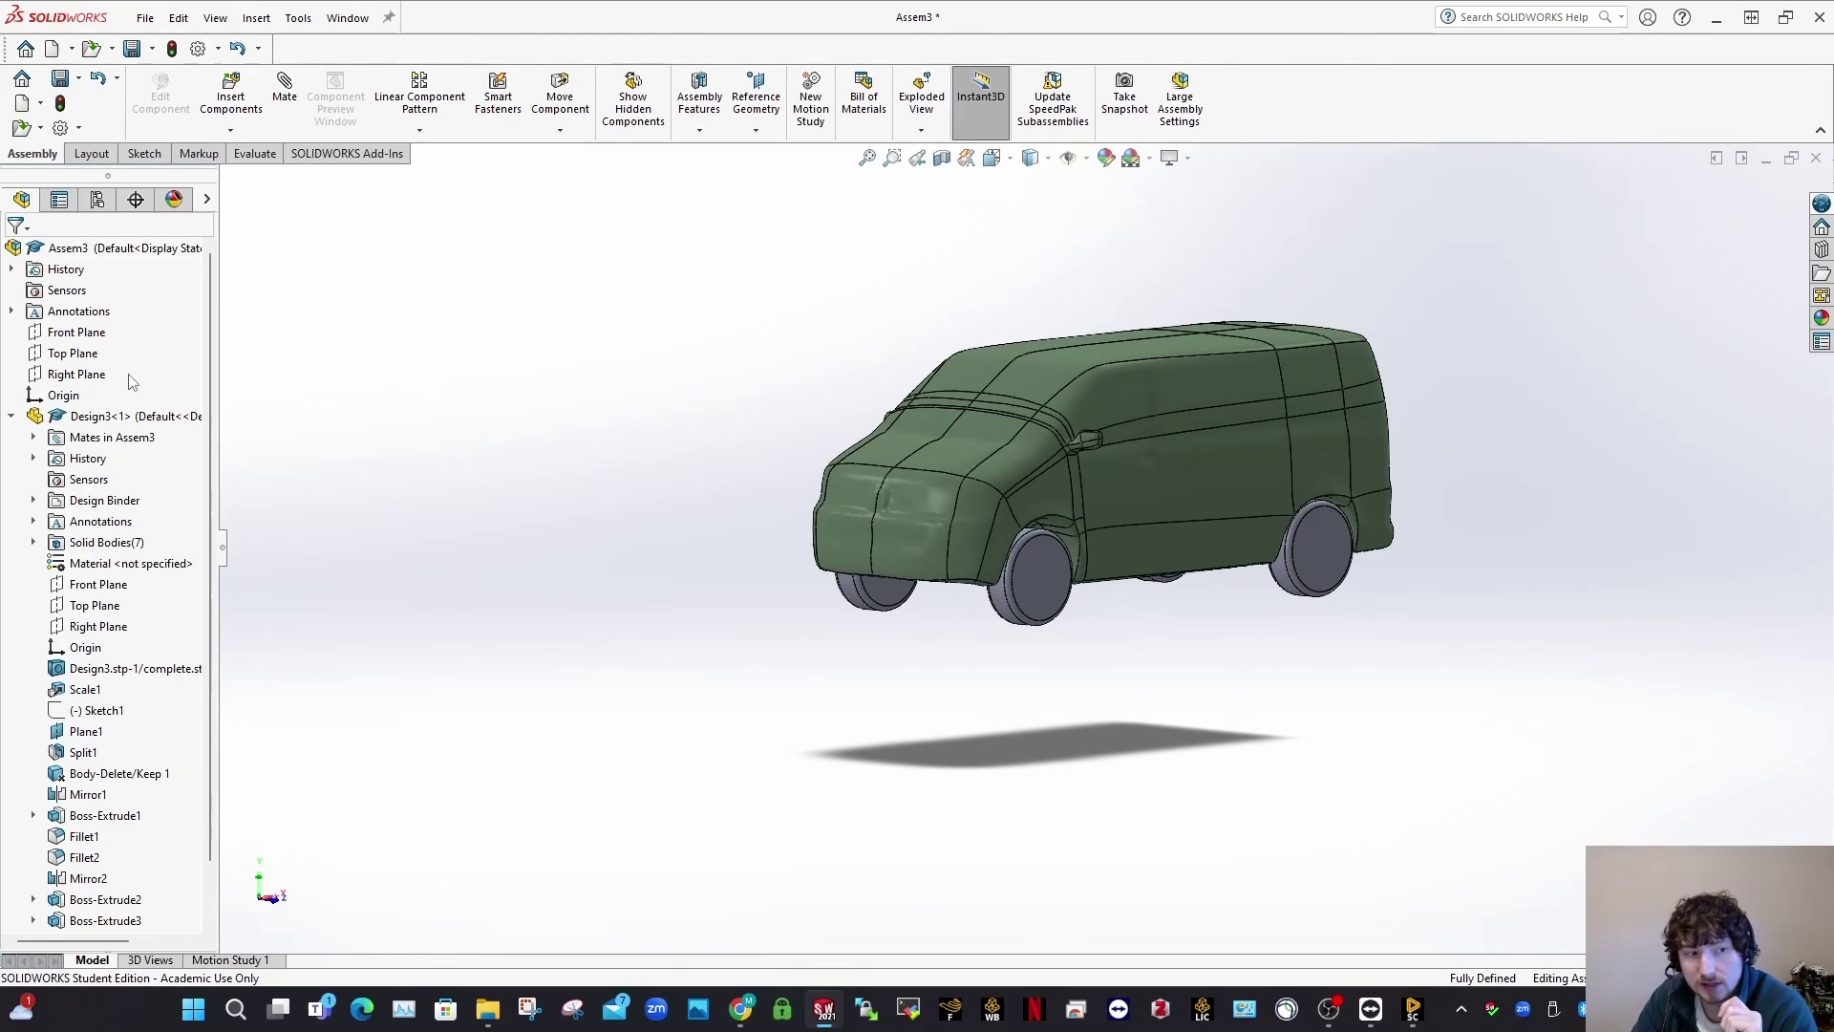
click(67, 396)
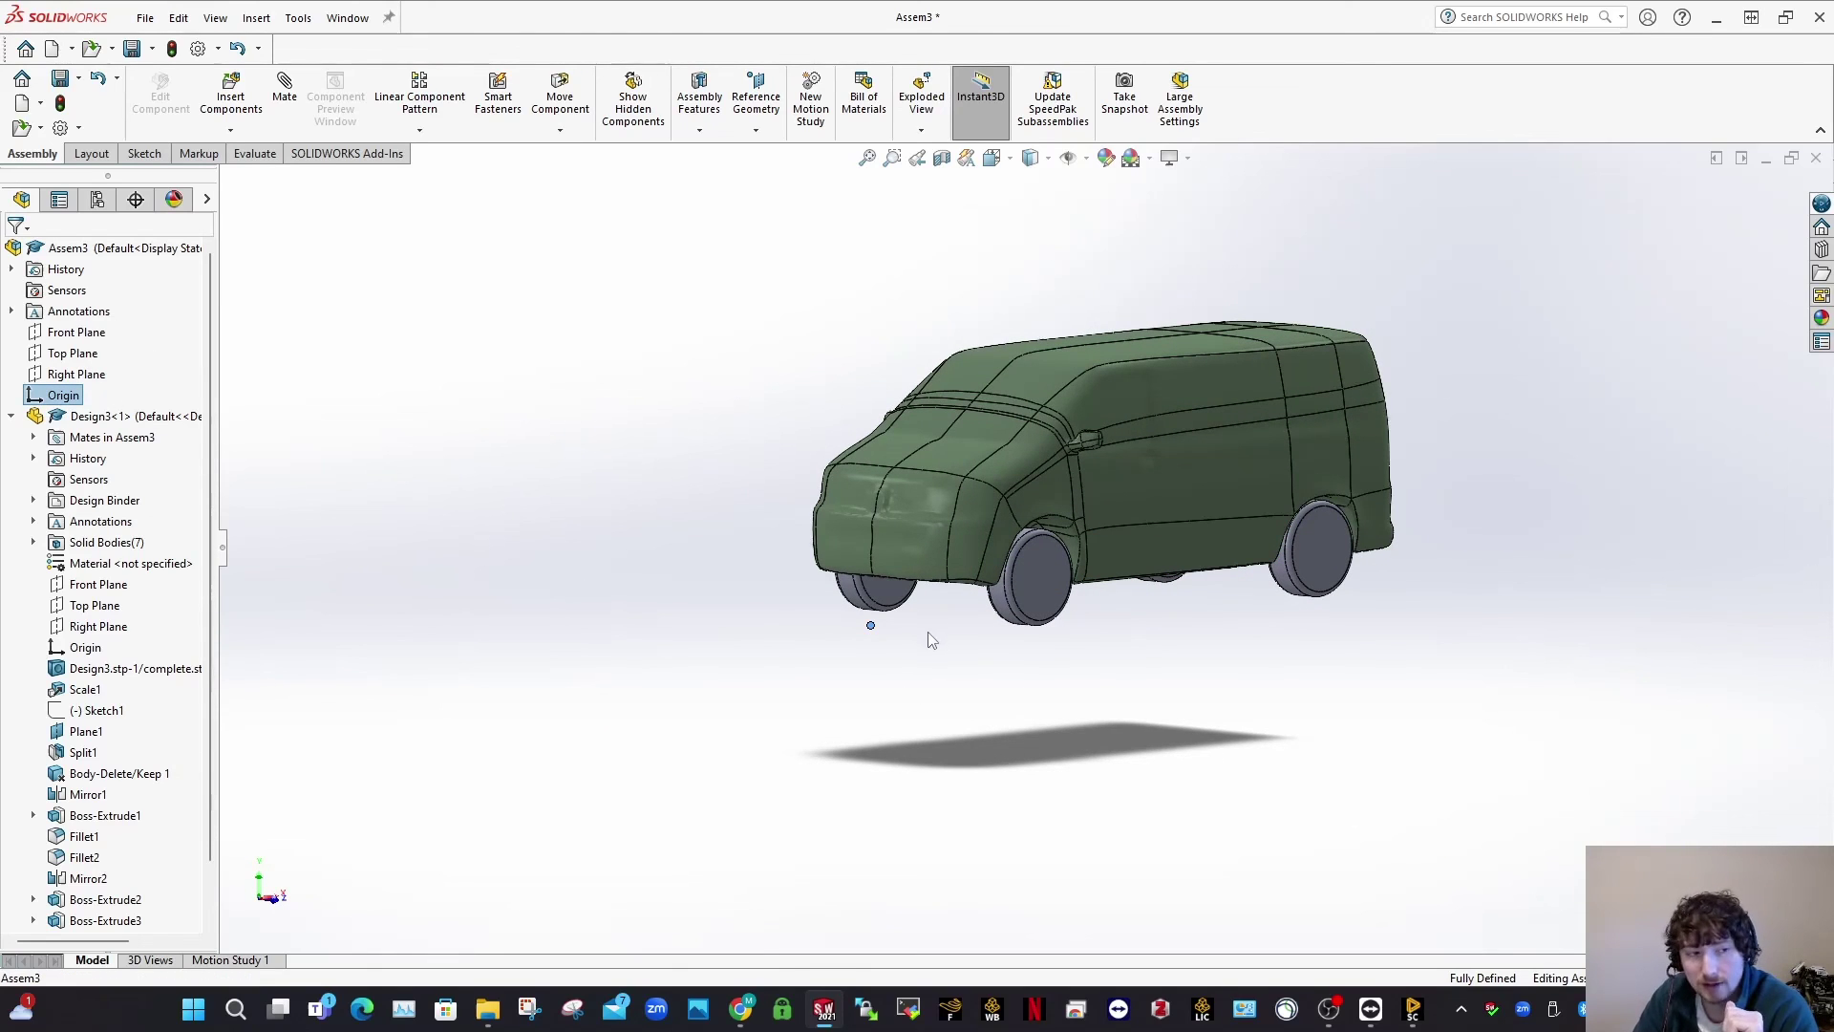